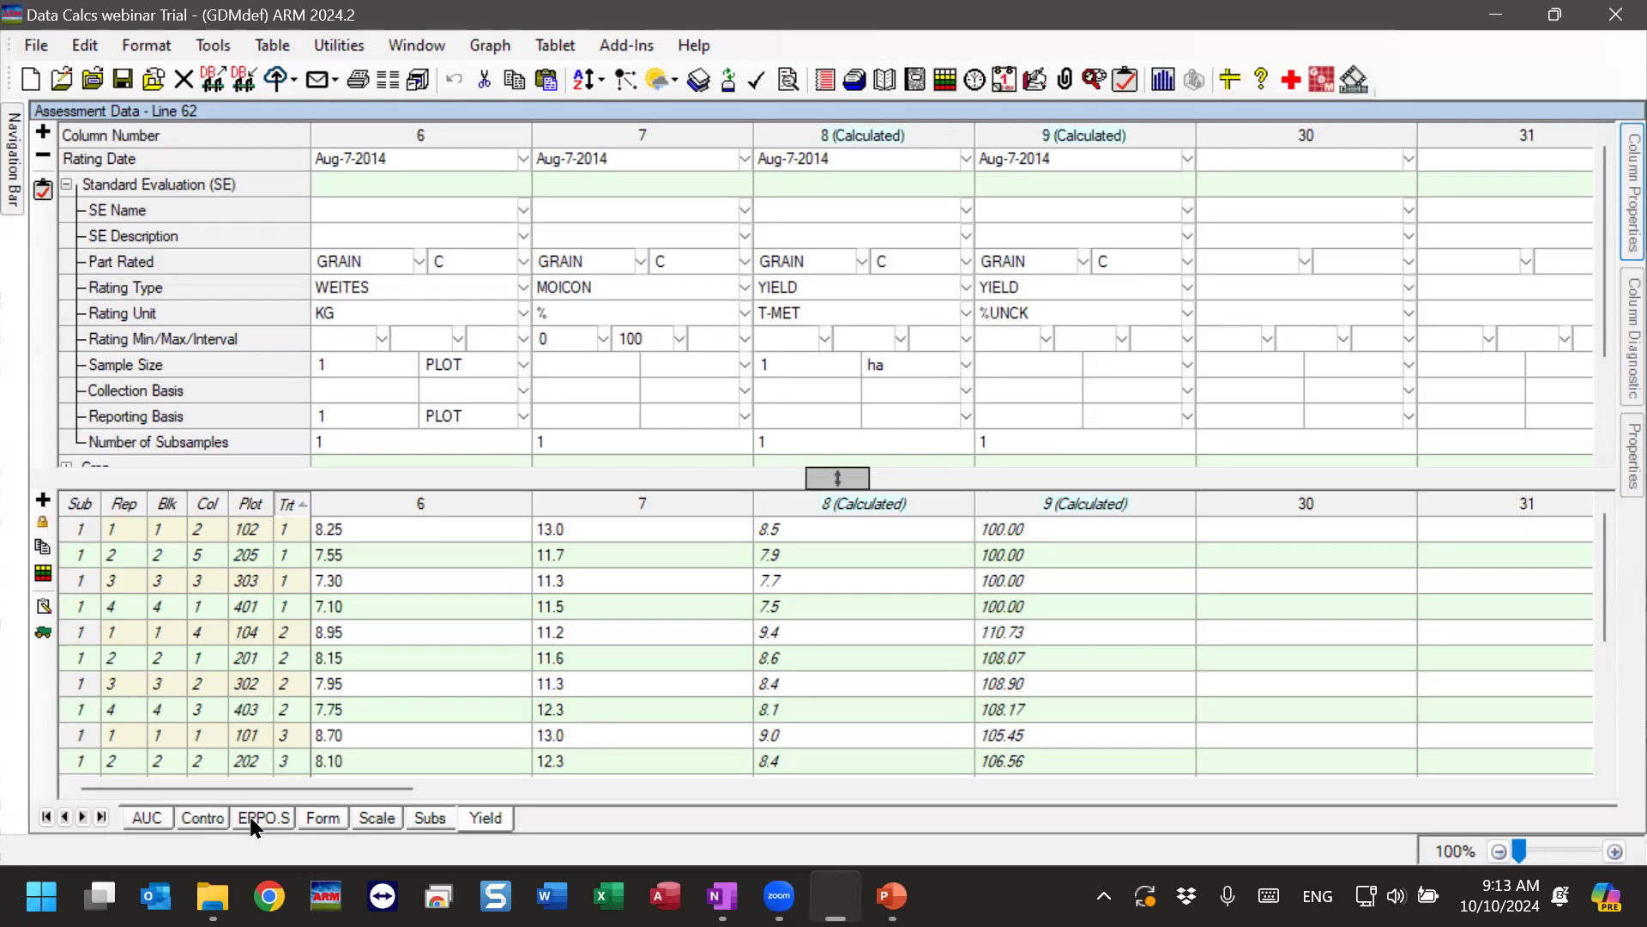
Show the EPPO.S assessment columns and review the descriptions and part rated codes of leaf damage columns 10 to 13.
click(257, 819)
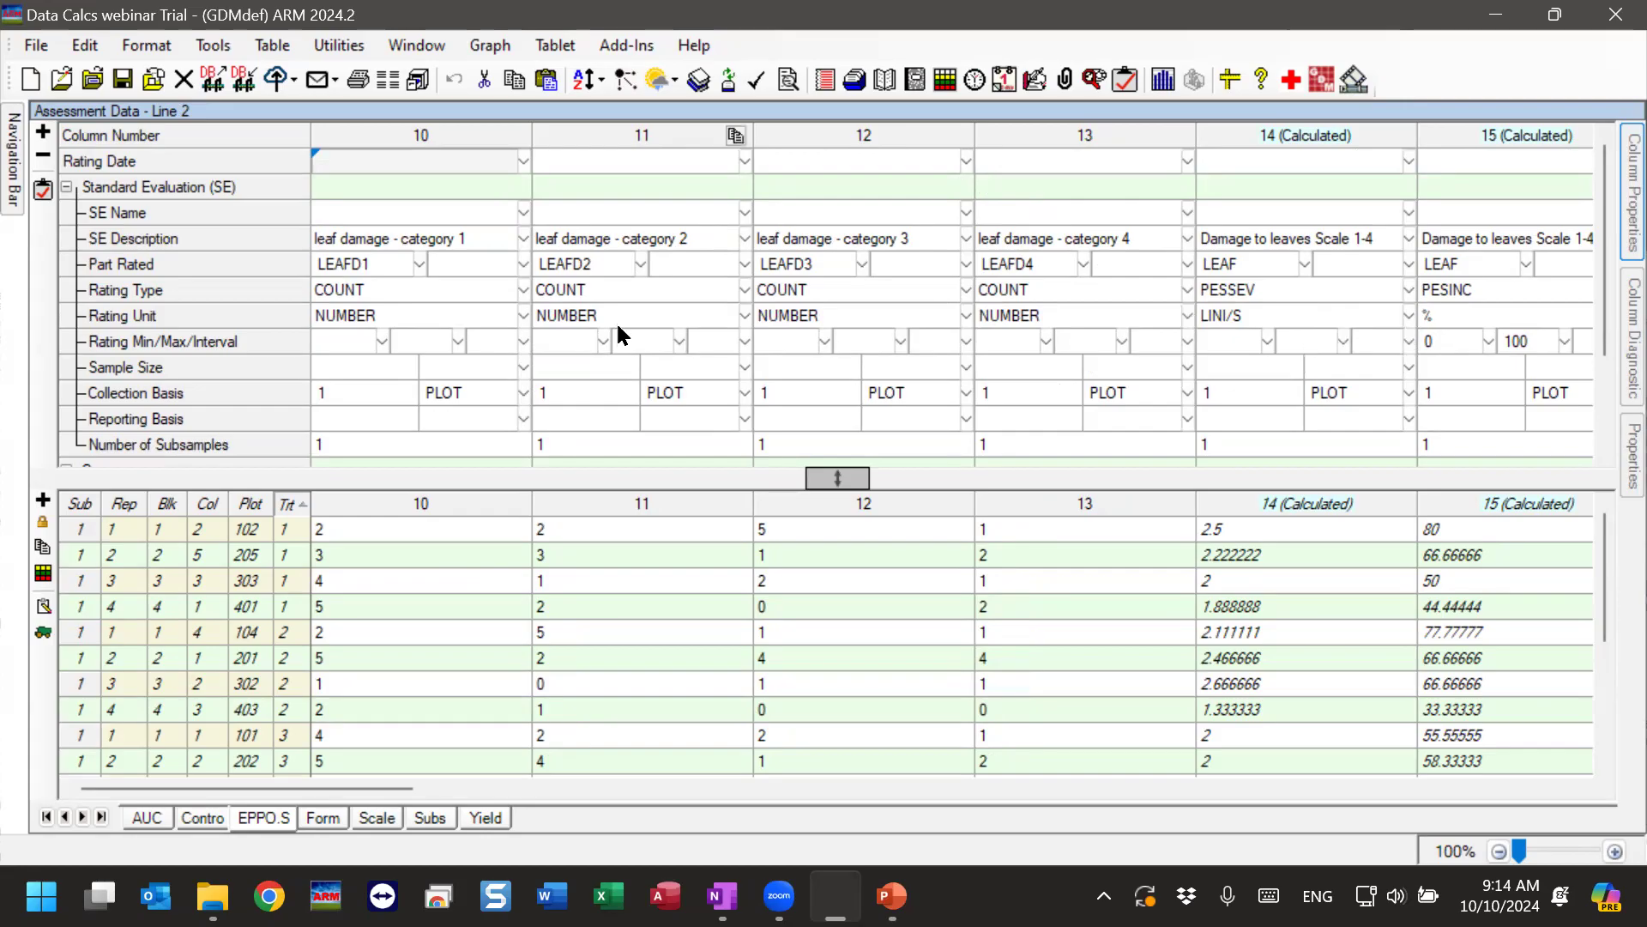
drag(384, 146, 1089, 133)
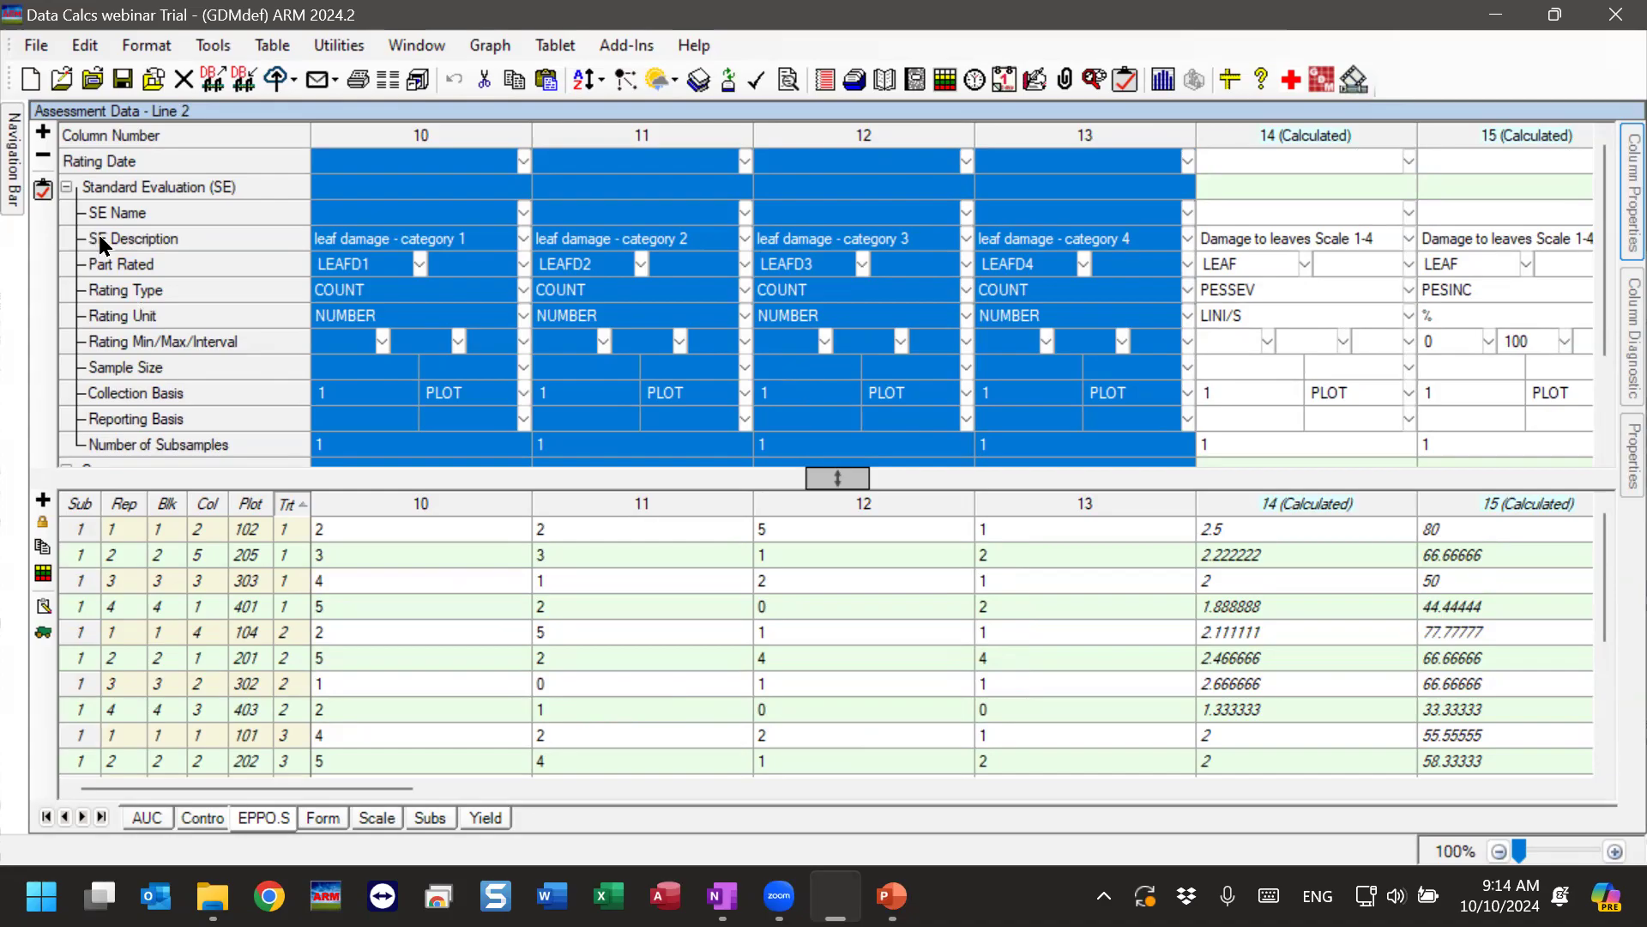
click(351, 241)
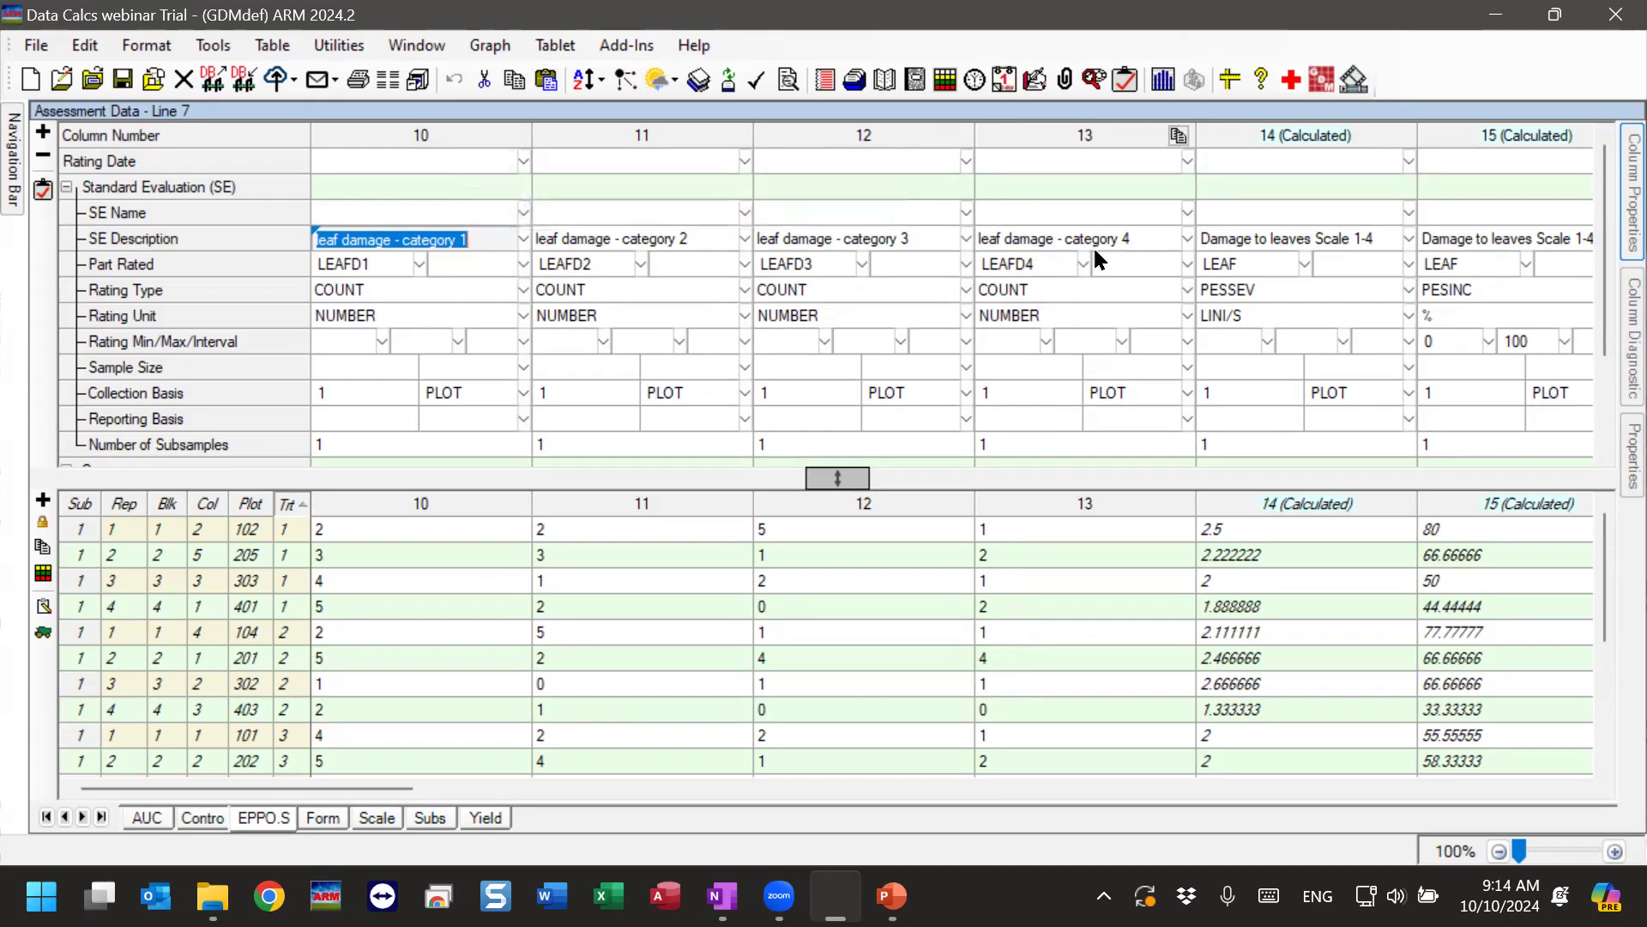
click(339, 265)
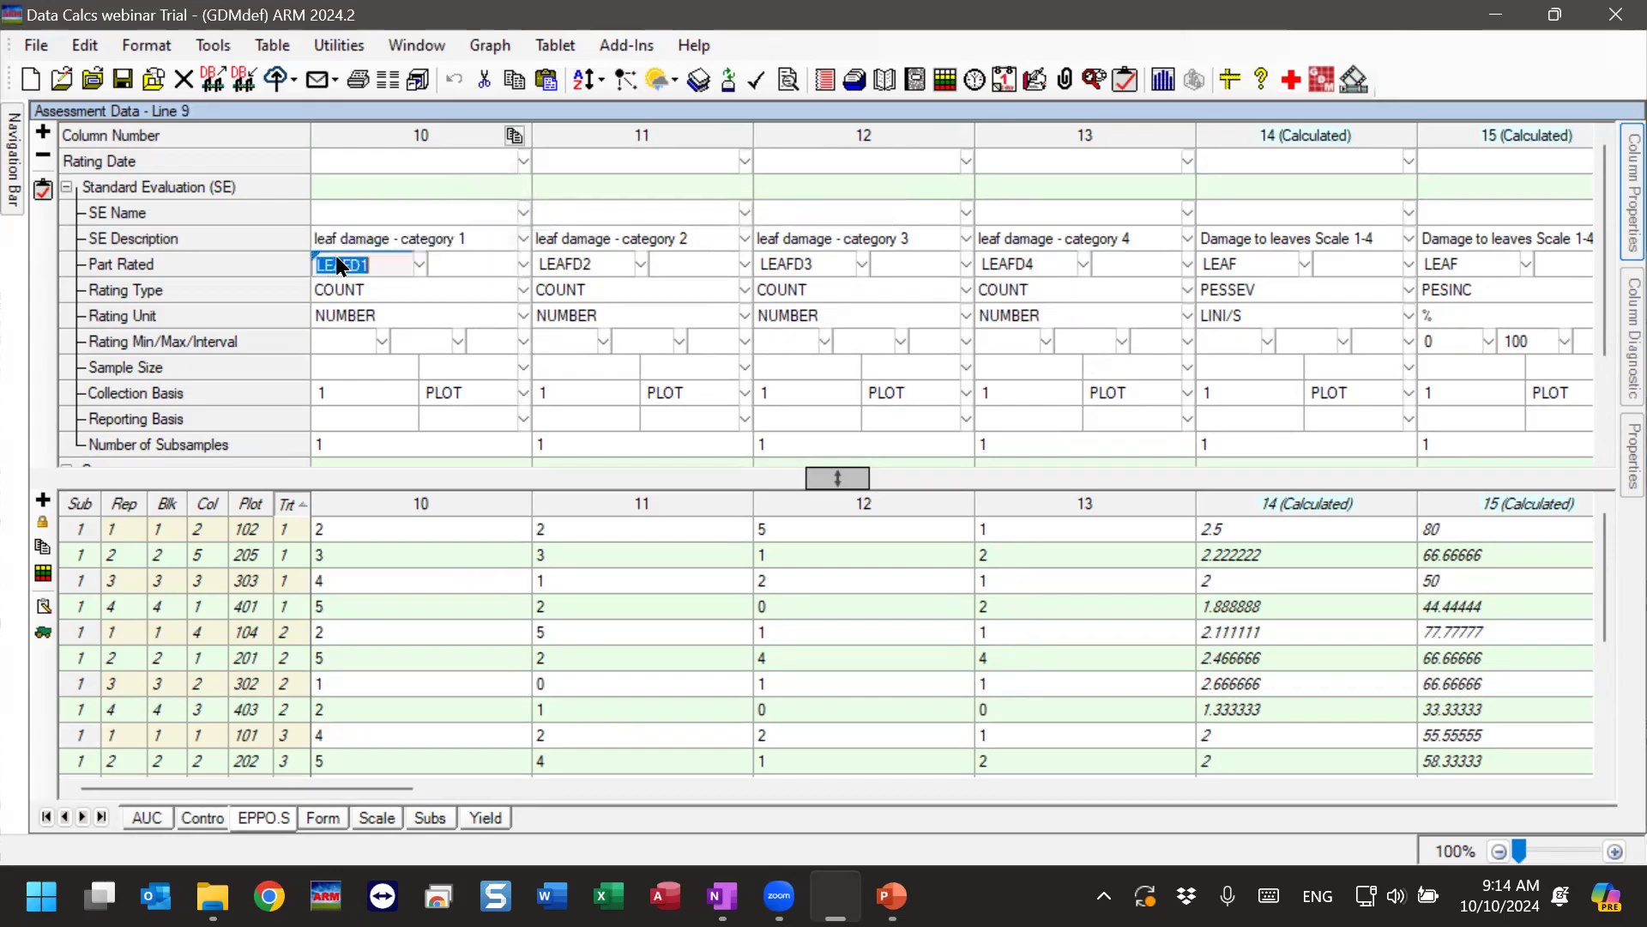
click(422, 262)
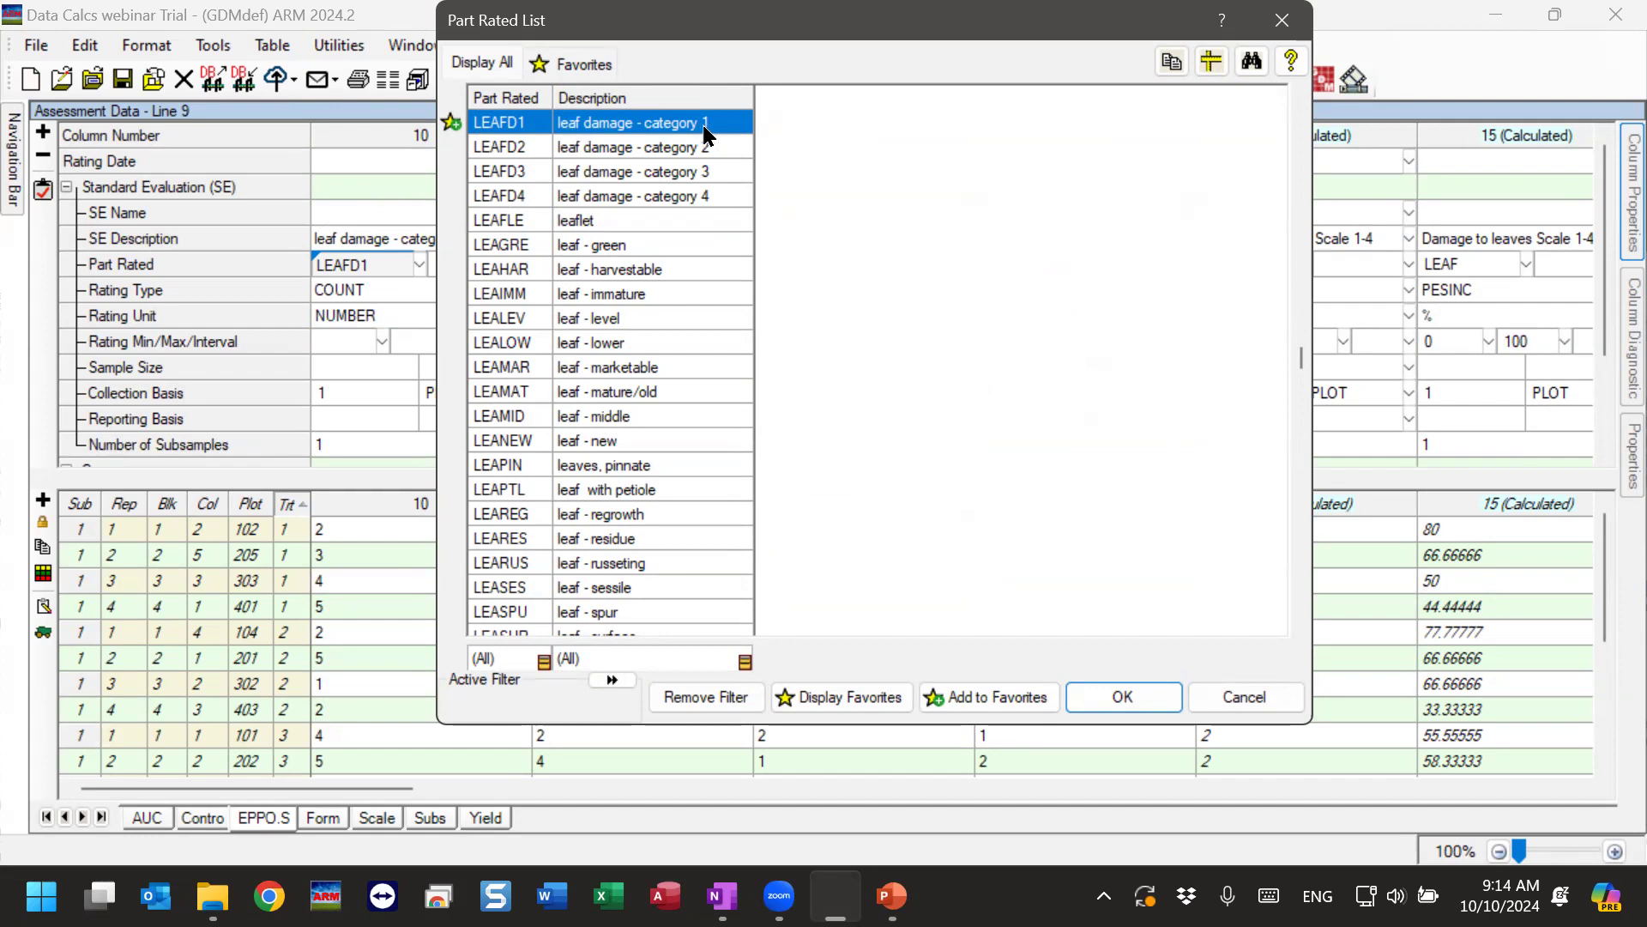
click(1268, 693)
Examine the rating type, rating unit, action codes and plot counts entered for leaf damage columns 10 to 13.
click(384, 295)
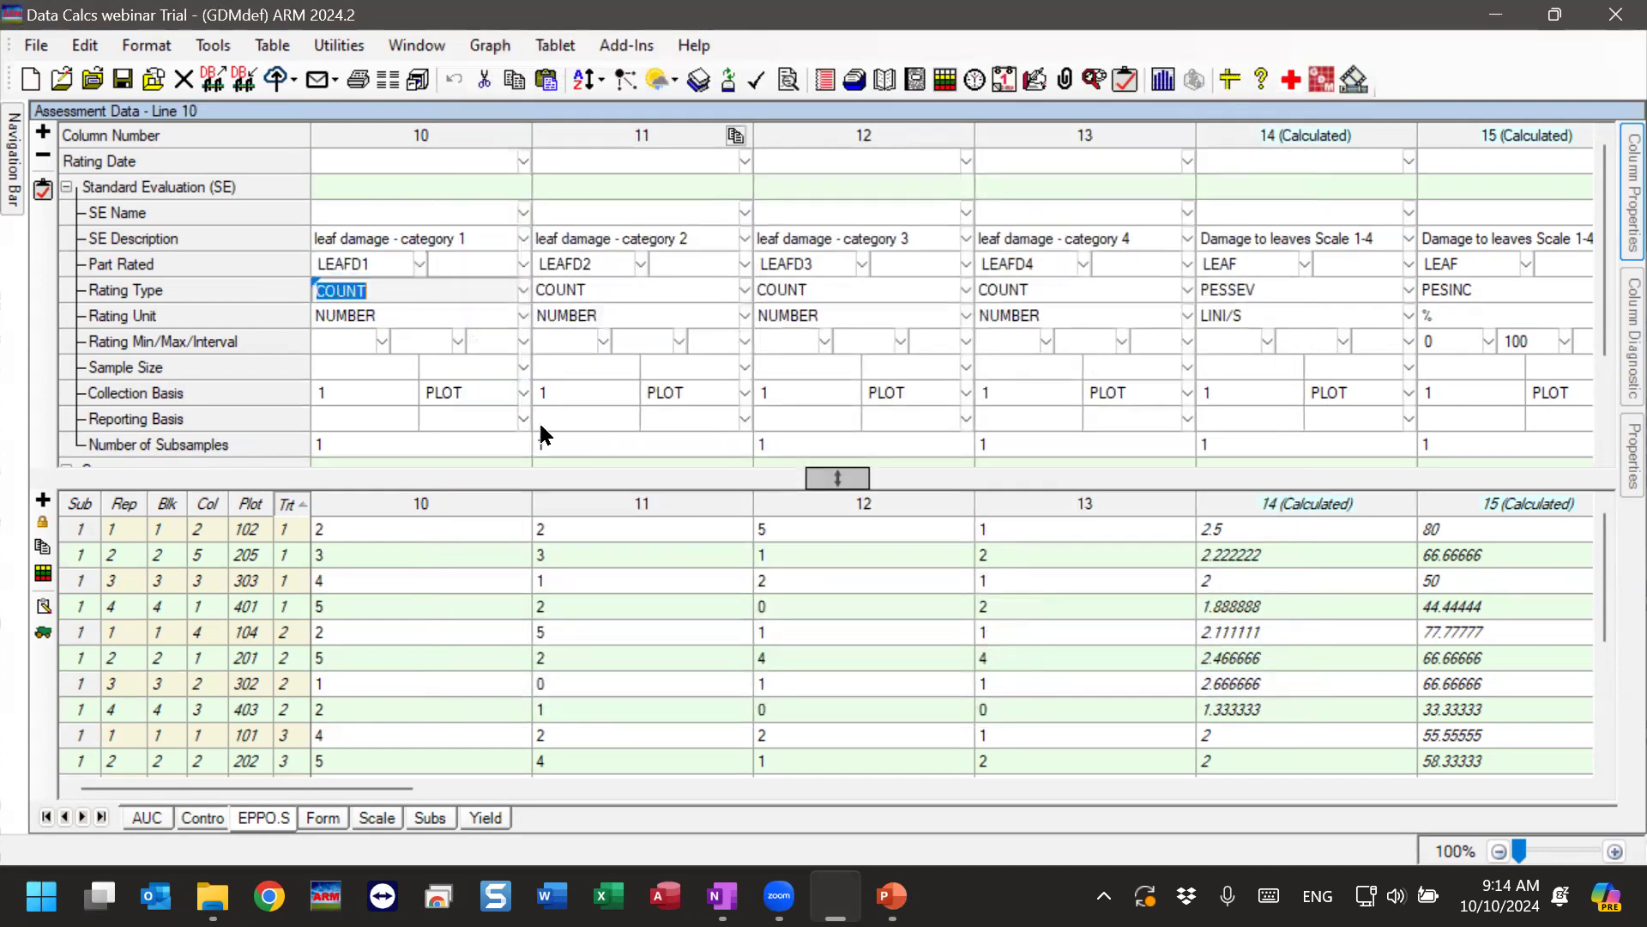
click(357, 314)
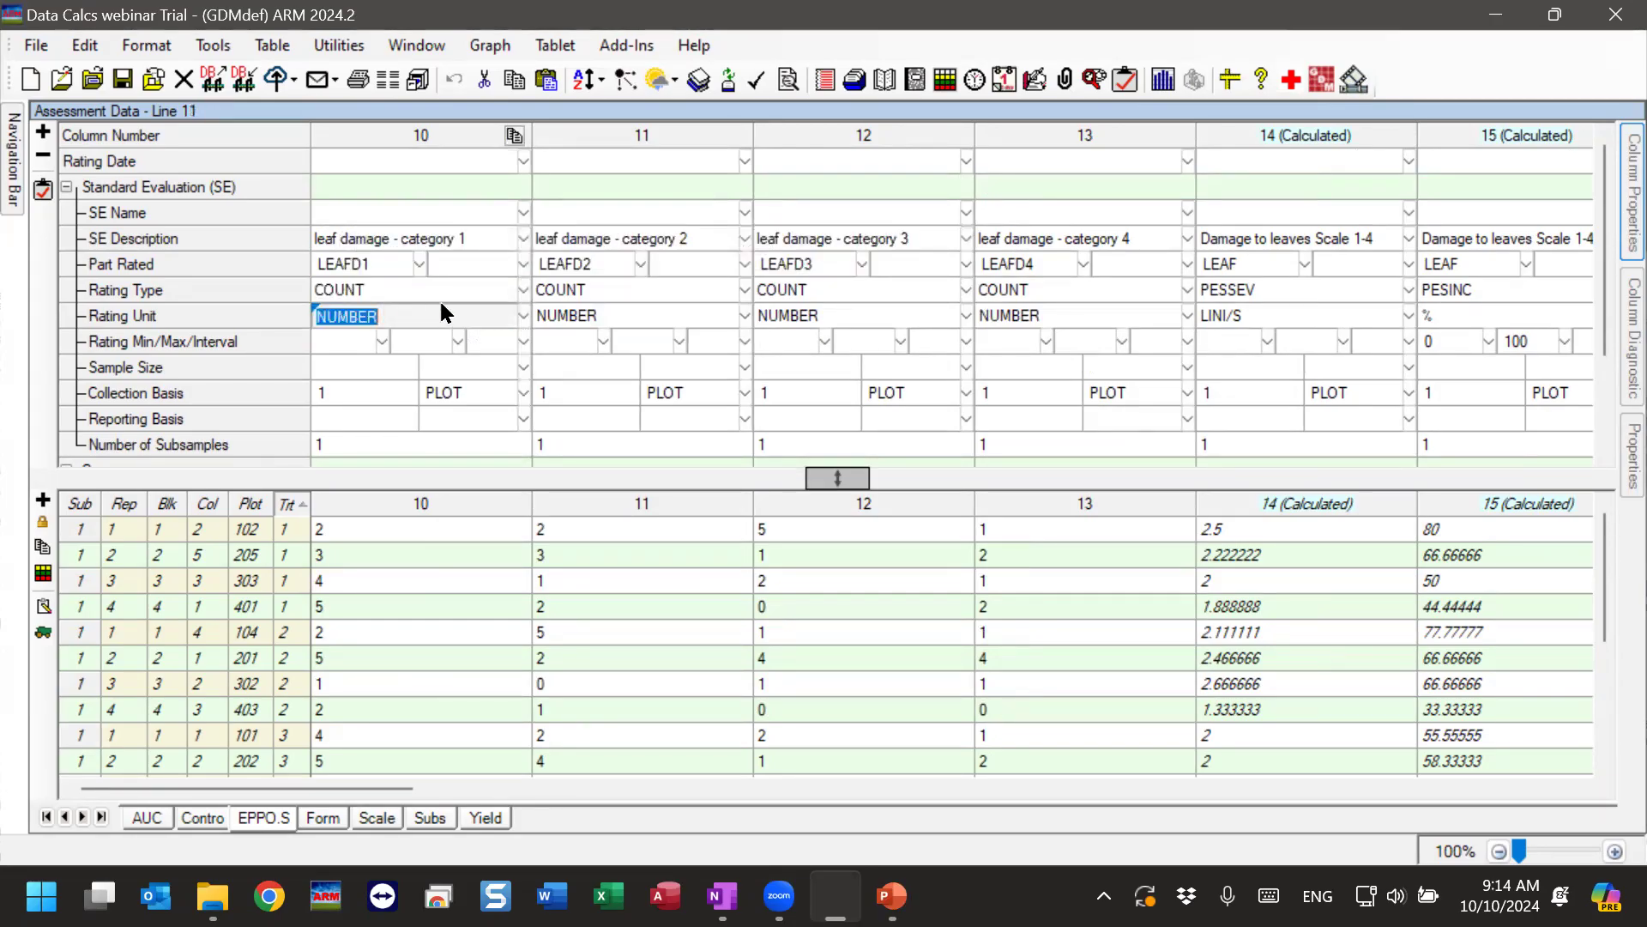
click(369, 527)
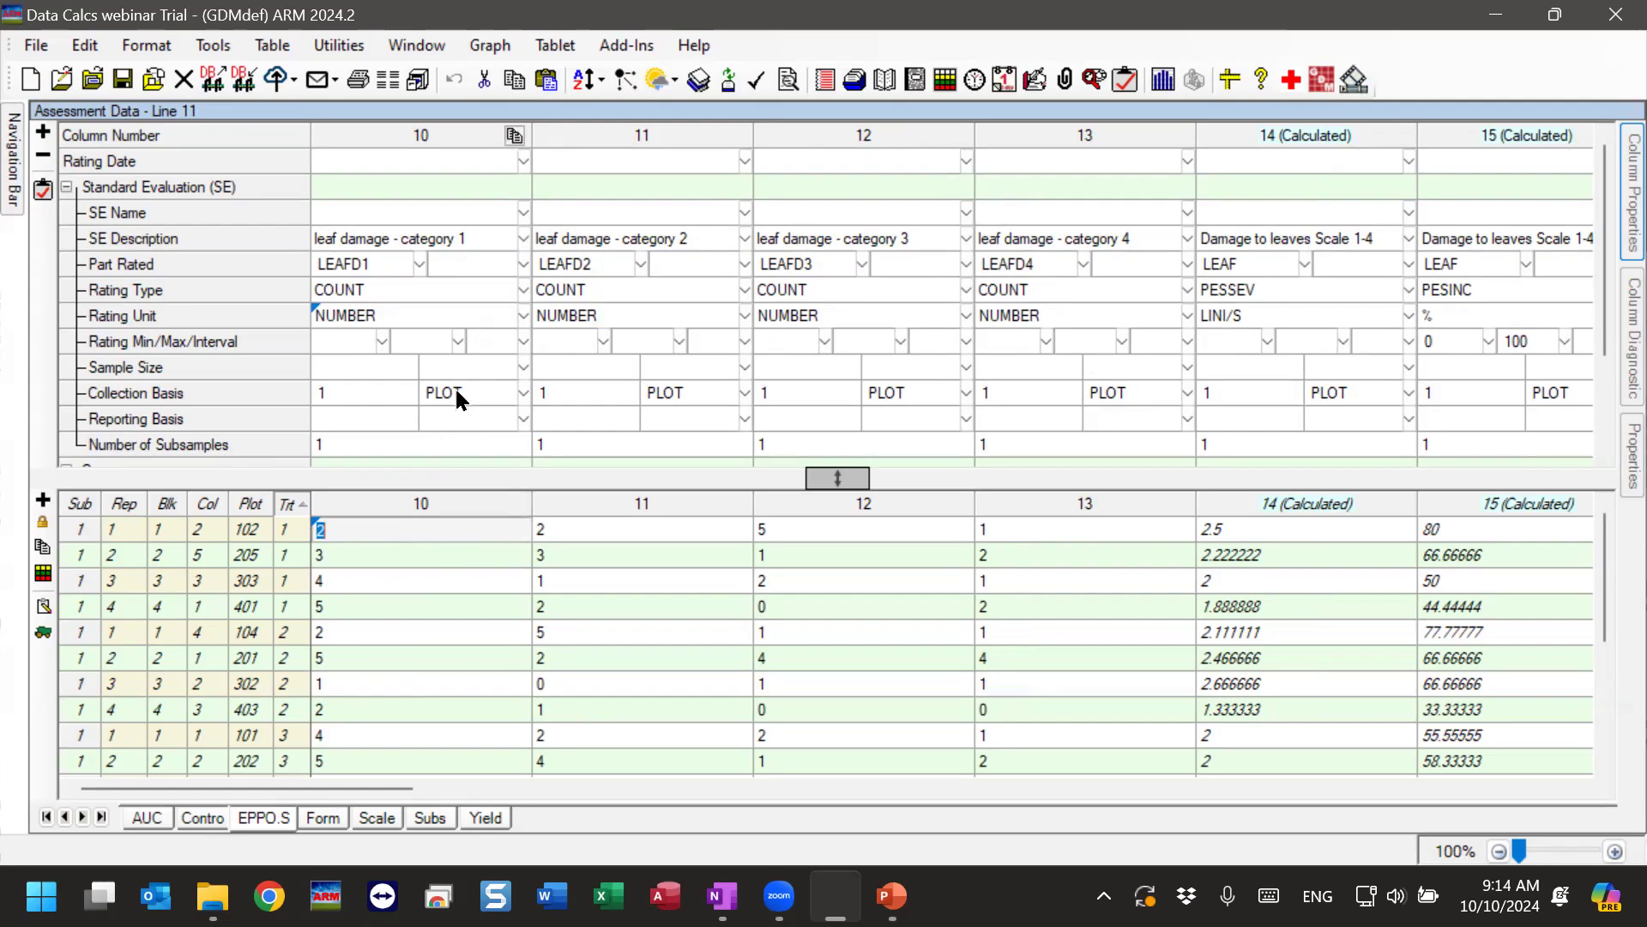
scroll(461, 379, down, 2)
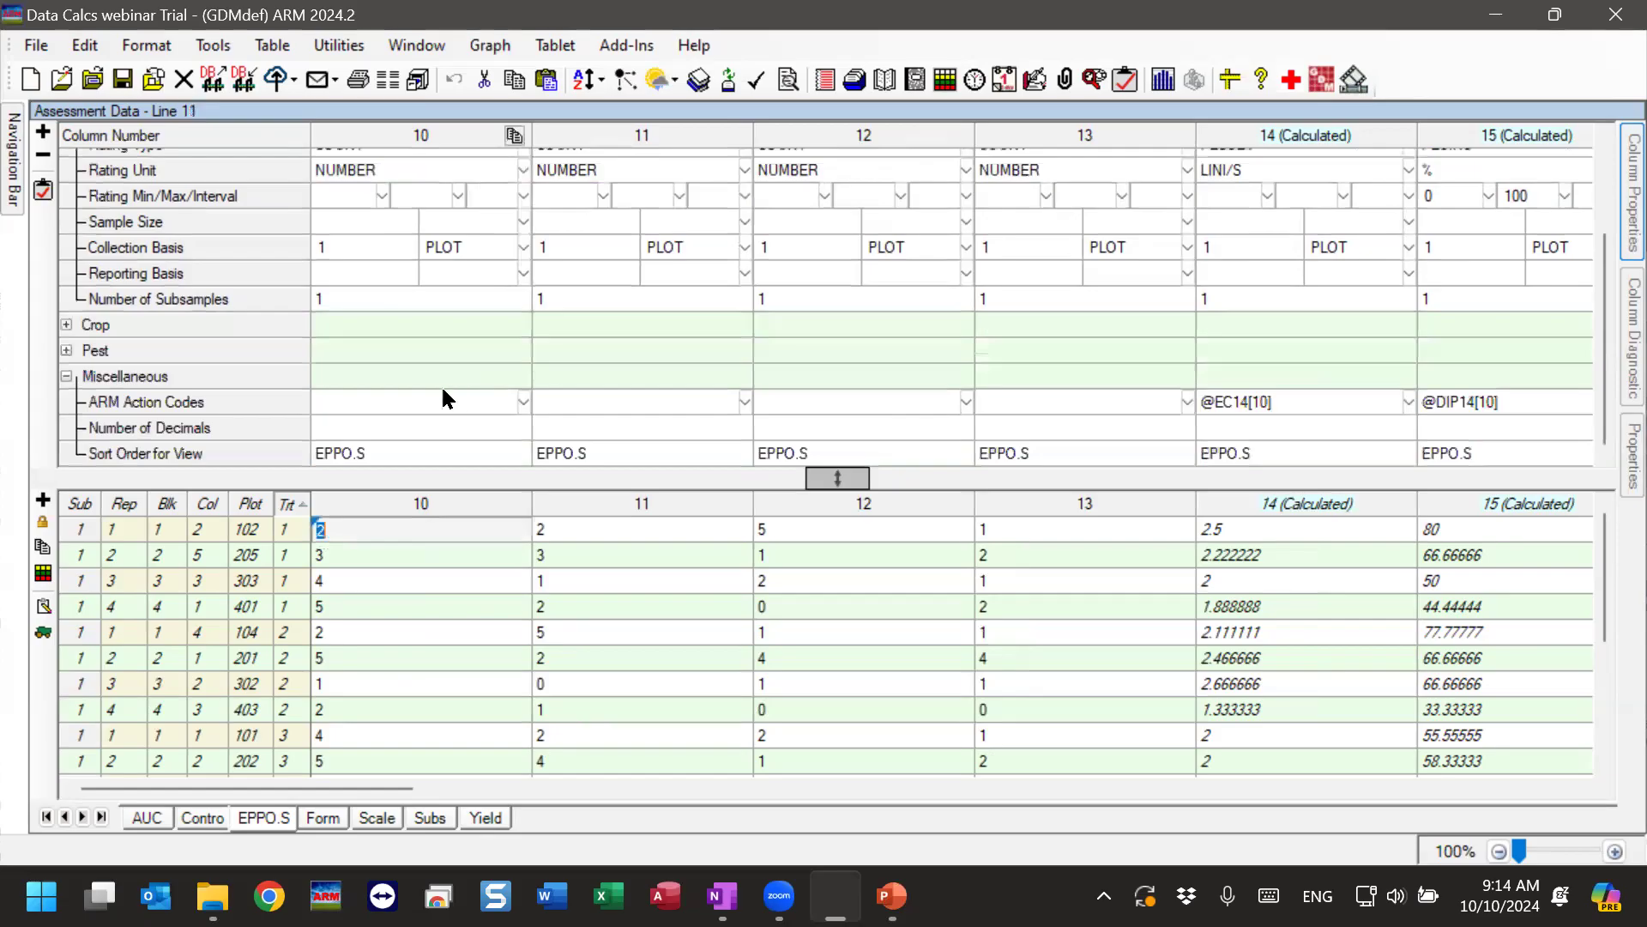
scroll(439, 397, up, 2)
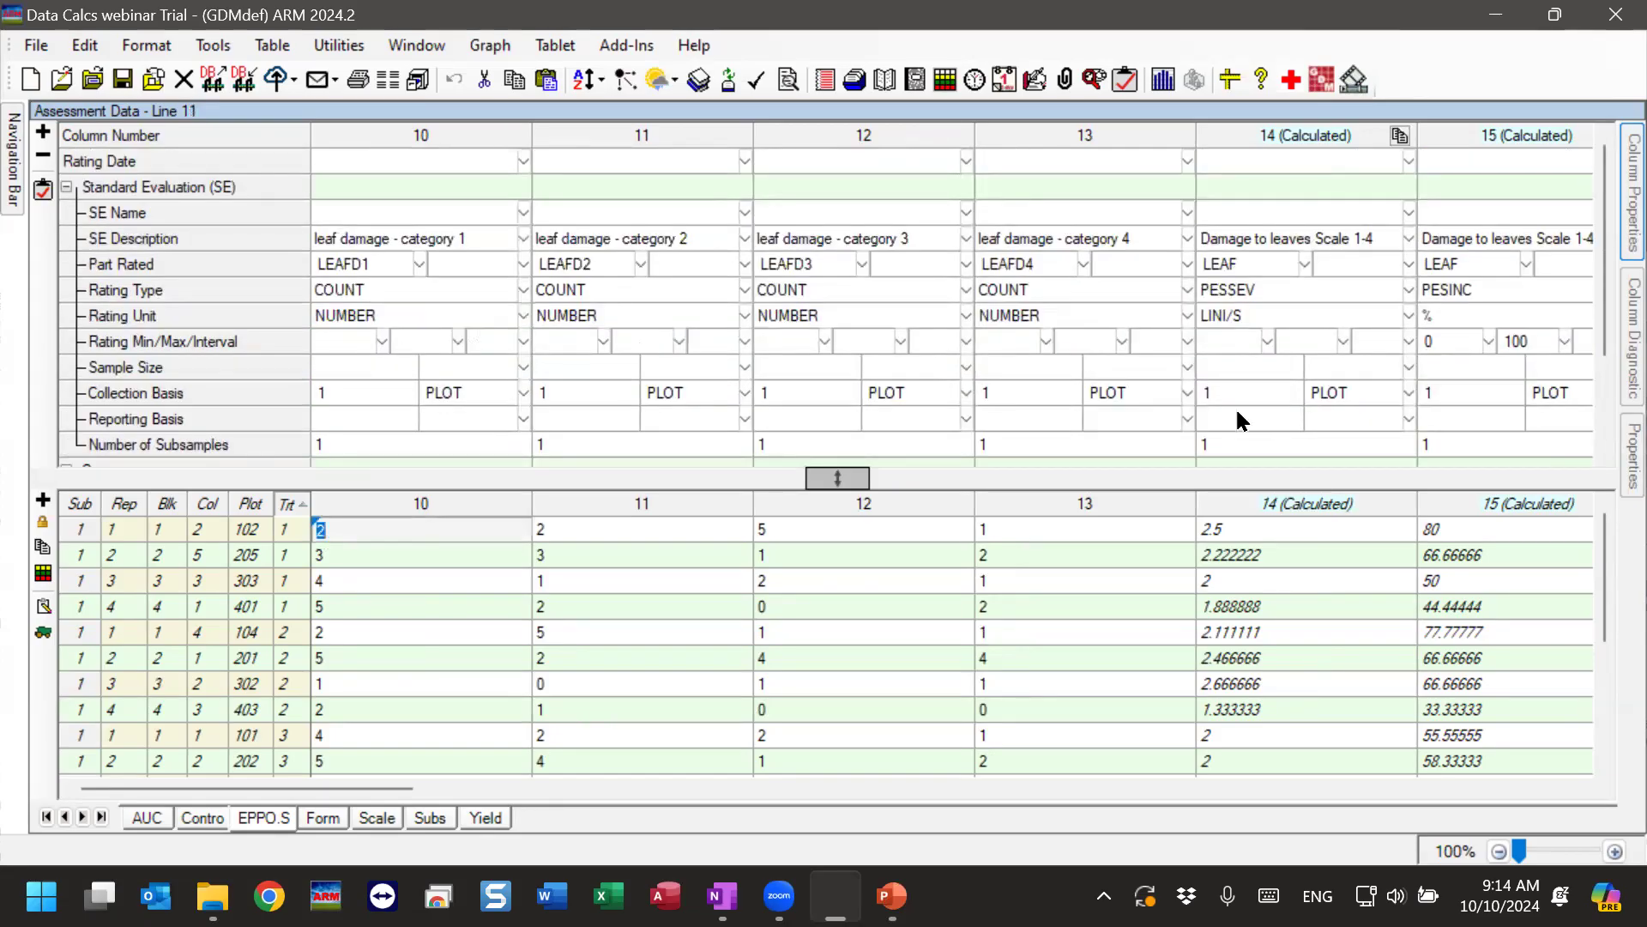
click(1051, 530)
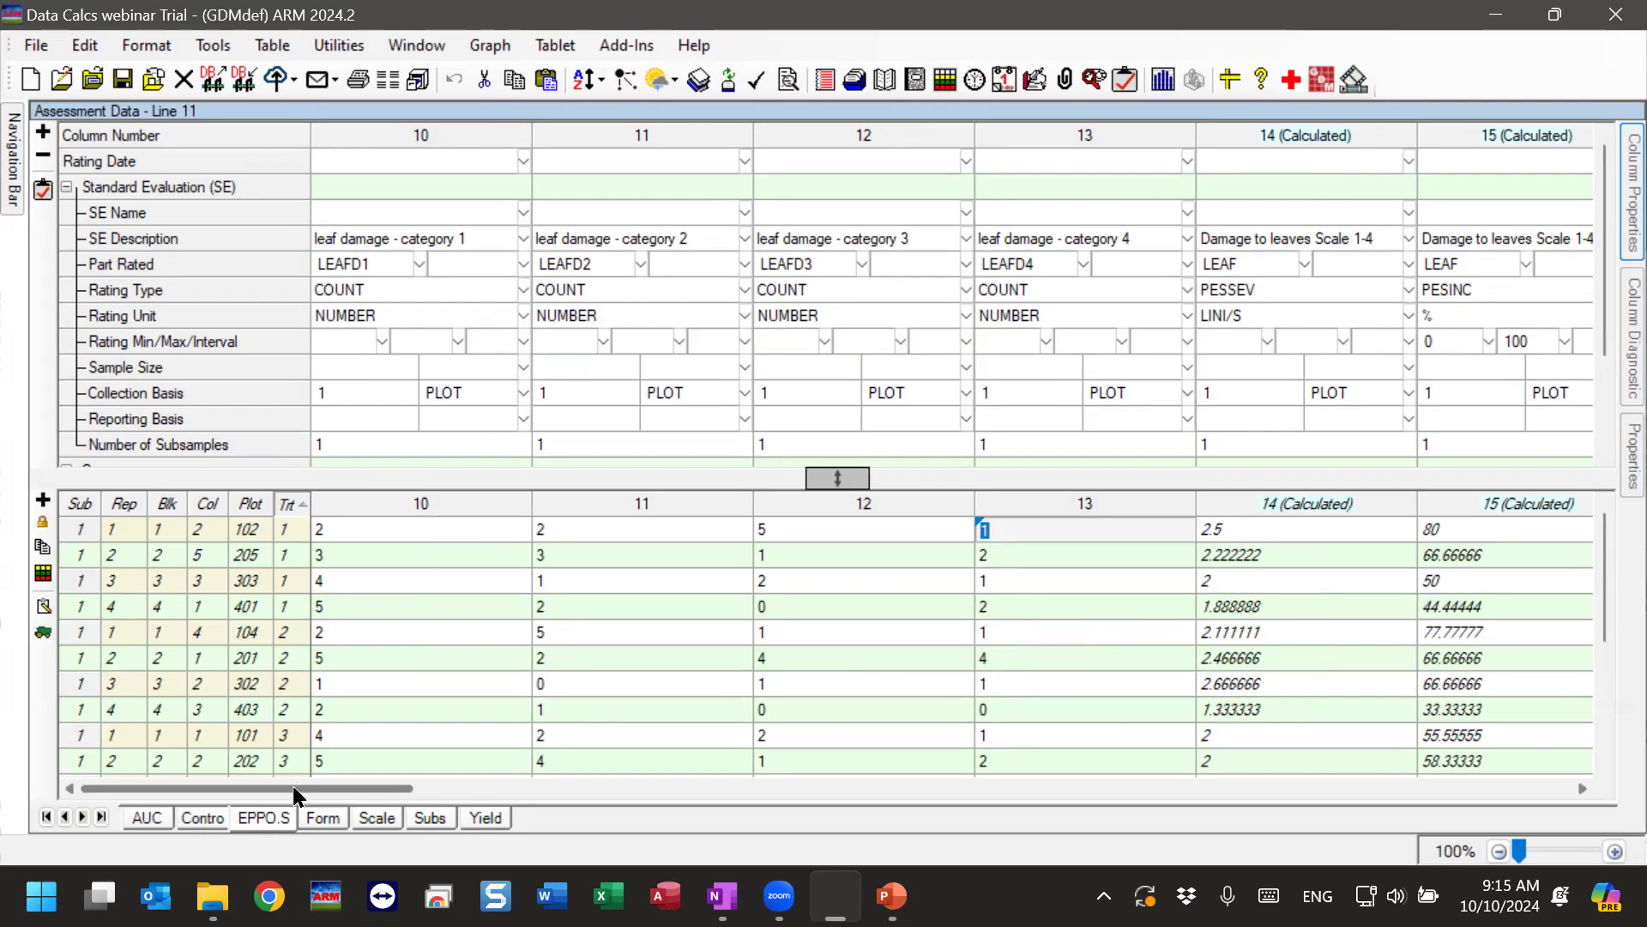
Open the list of ARM action codes for calculated column 14, Damage to leaves Scale 1-4.
drag(290, 781, 356, 787)
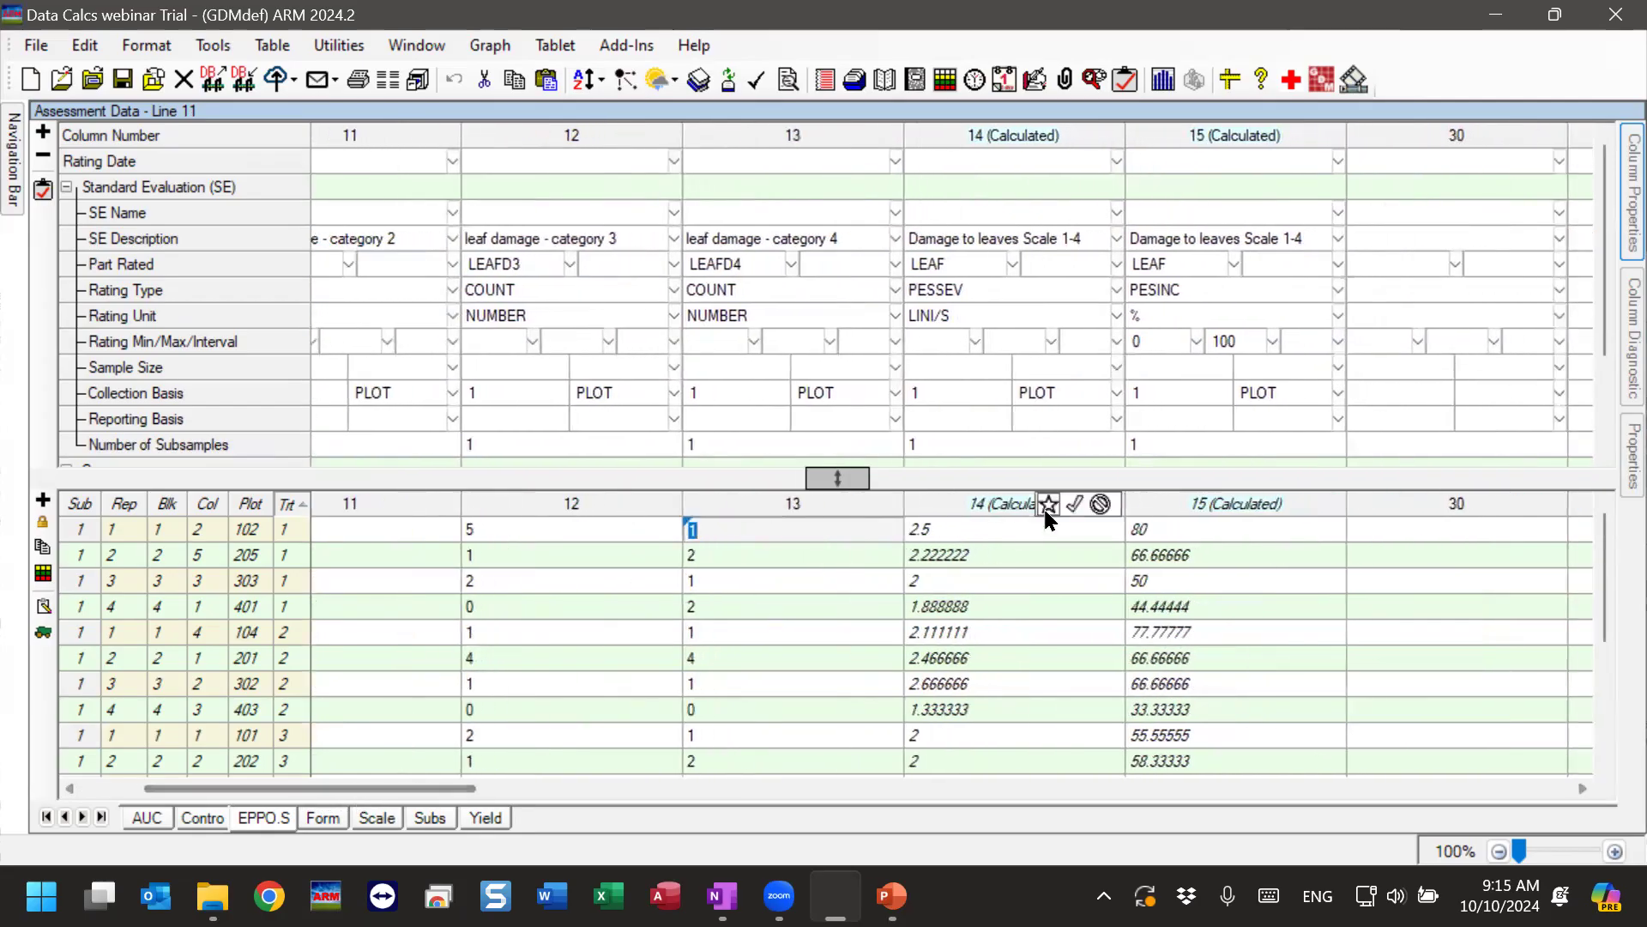
click(986, 291)
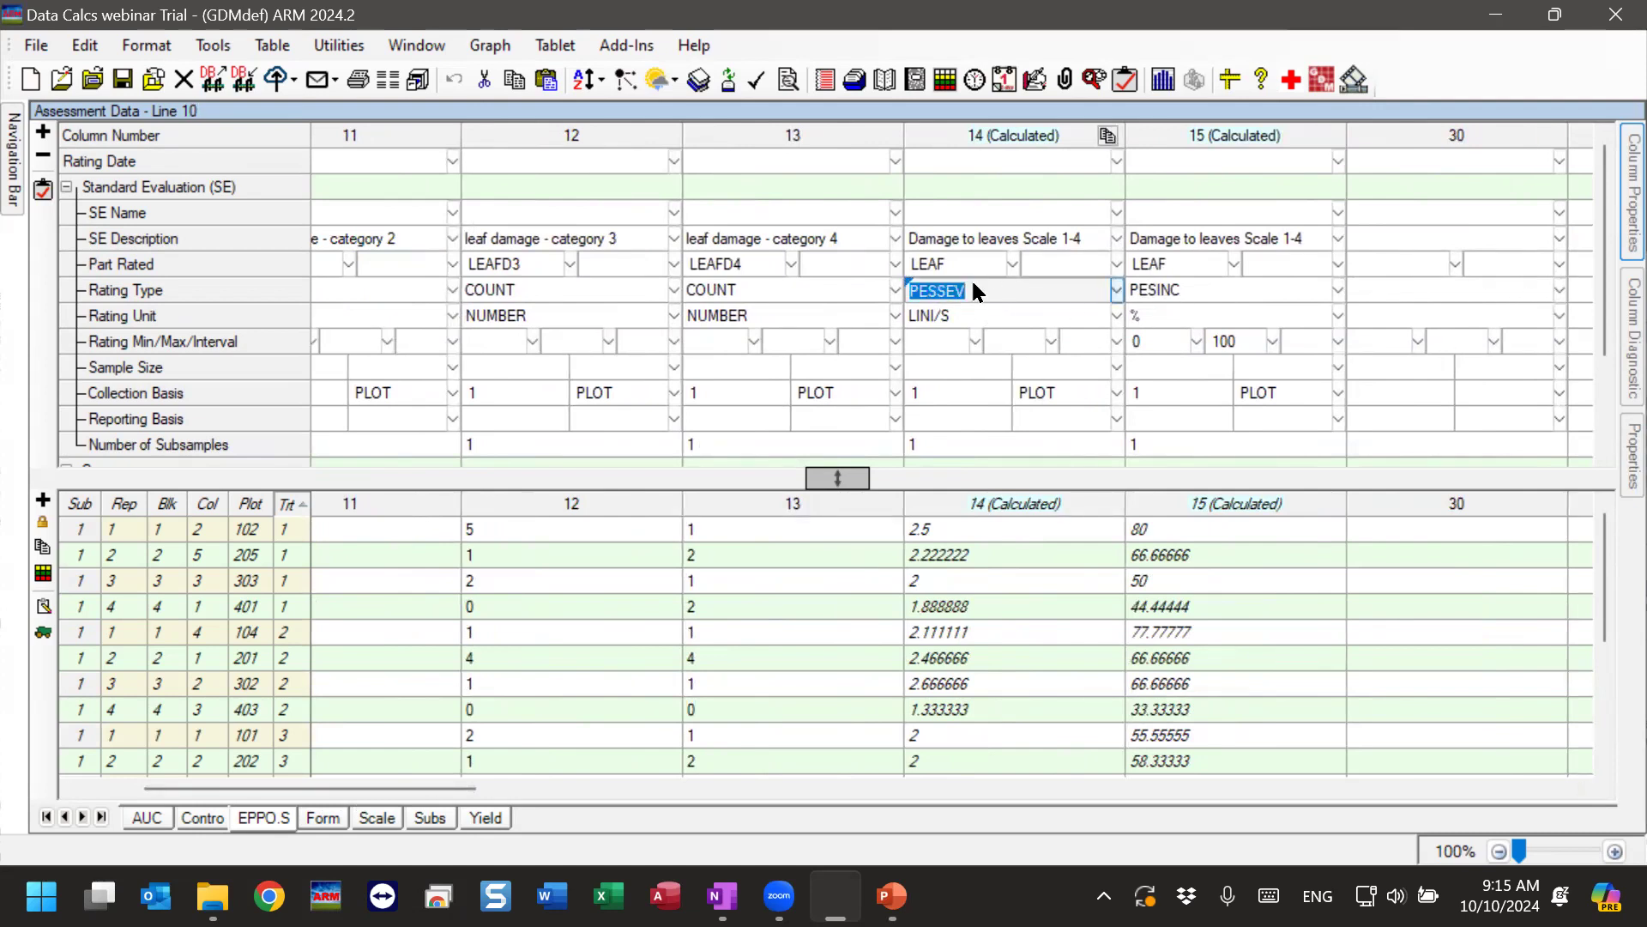
scroll(991, 289, down, 2)
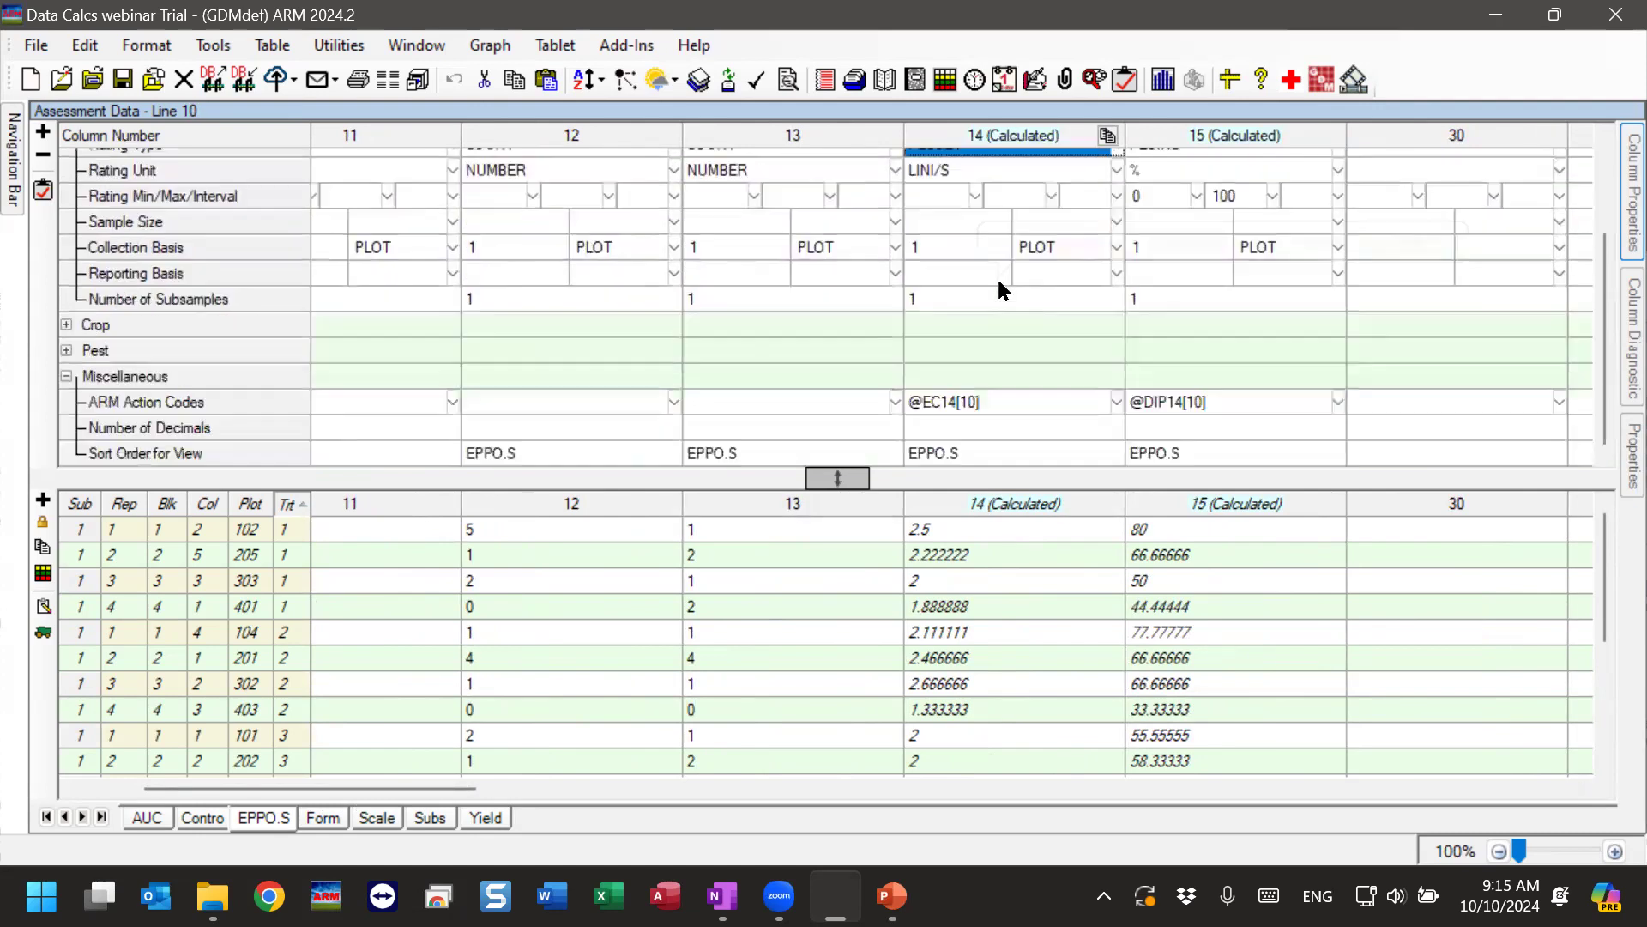
click(1009, 406)
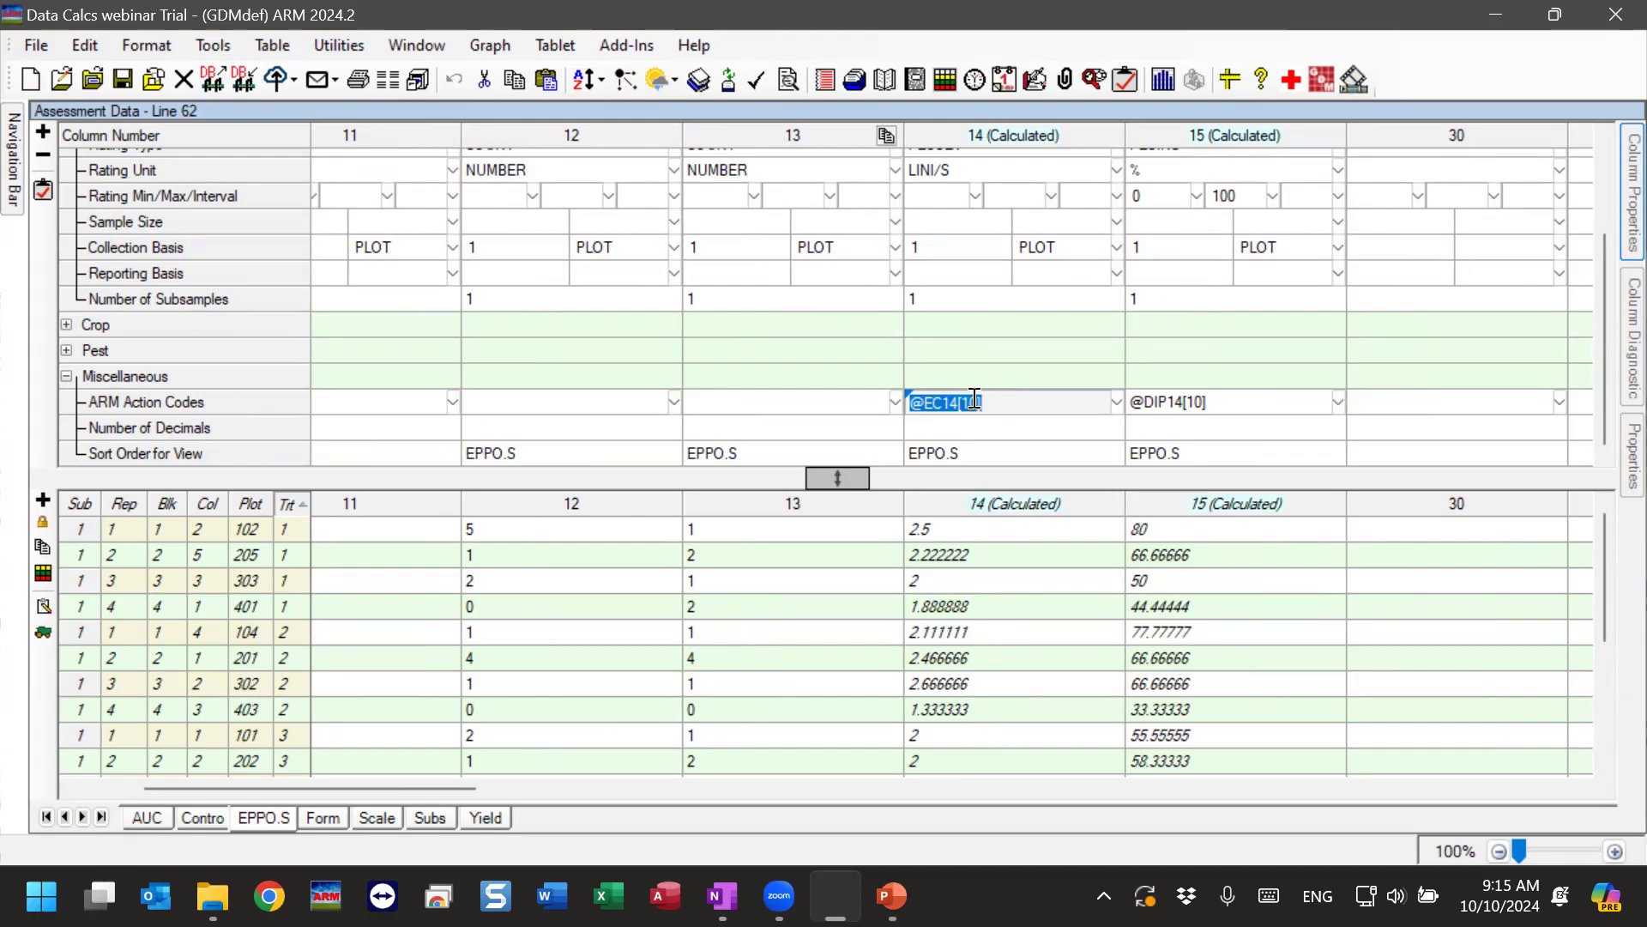
click(1119, 403)
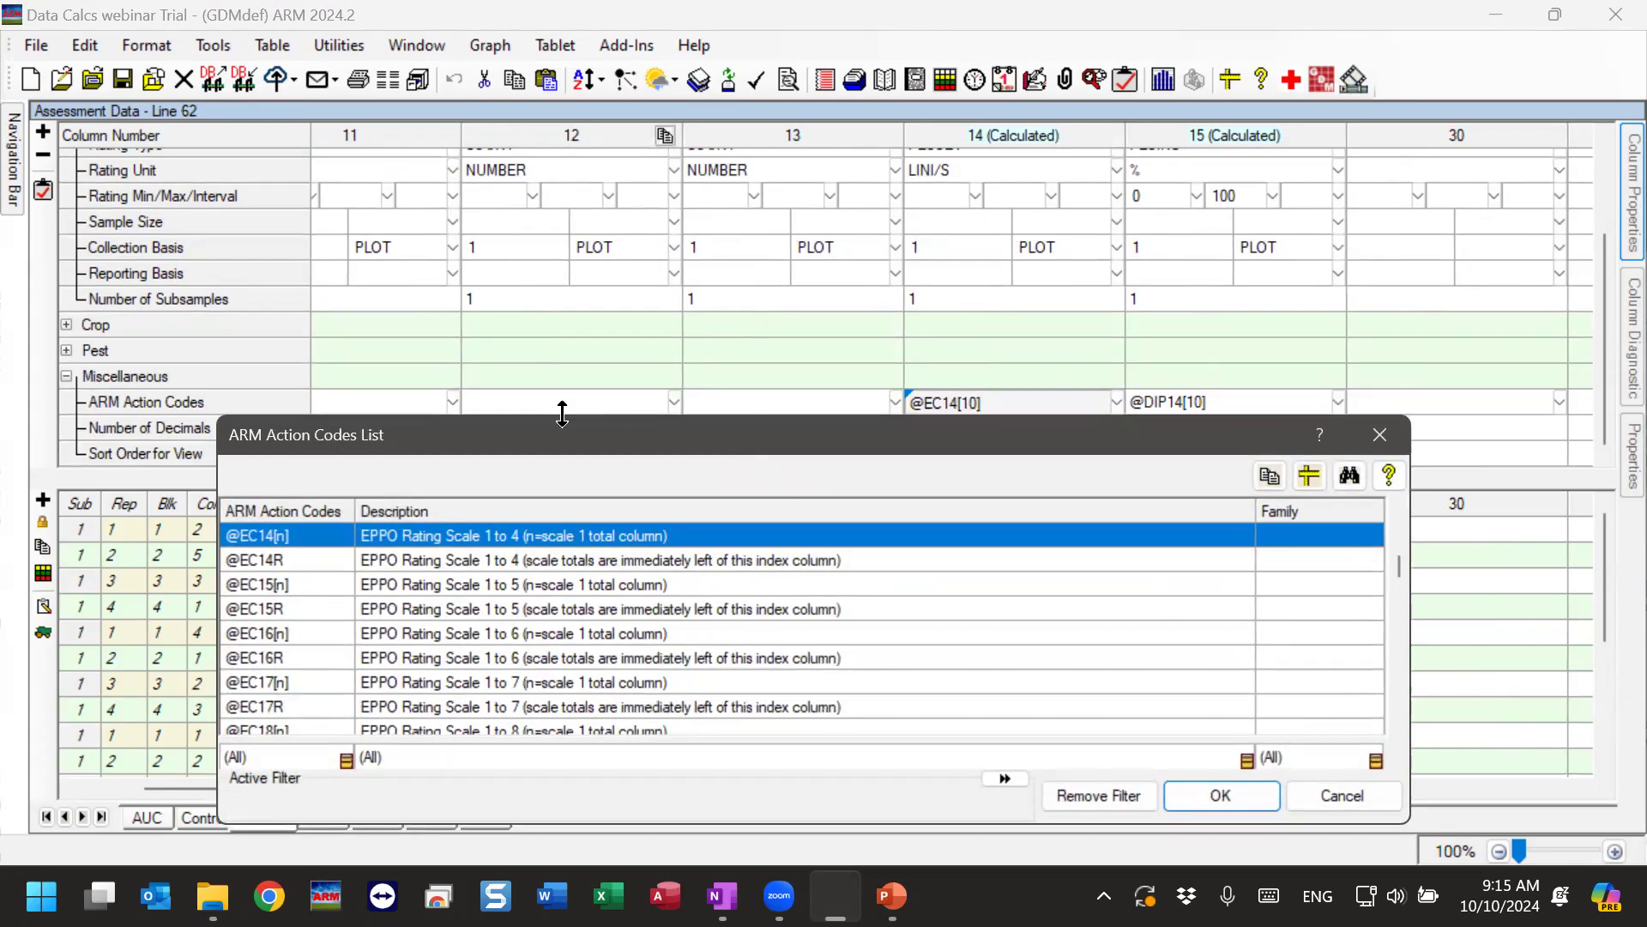
drag(562, 414, 562, 92)
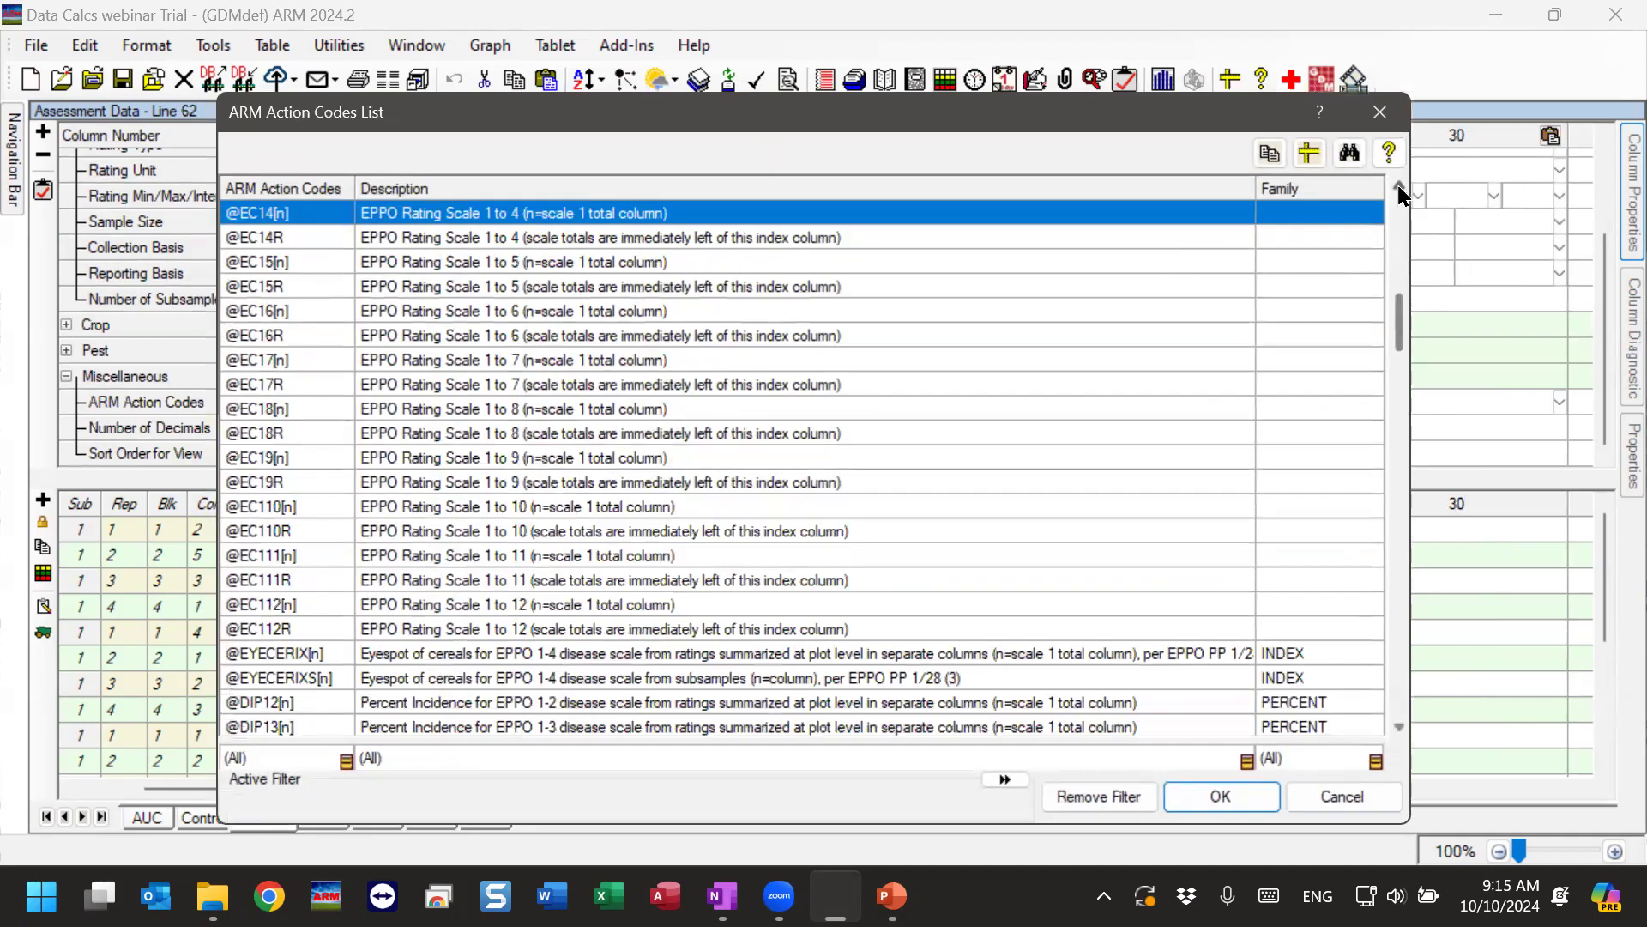
Find the section heading for EPPO 1-n rating scale index calculations in the action codes list.
click(1400, 187)
click(1400, 187)
click(1400, 187)
click(1399, 187)
click(1400, 187)
click(1399, 187)
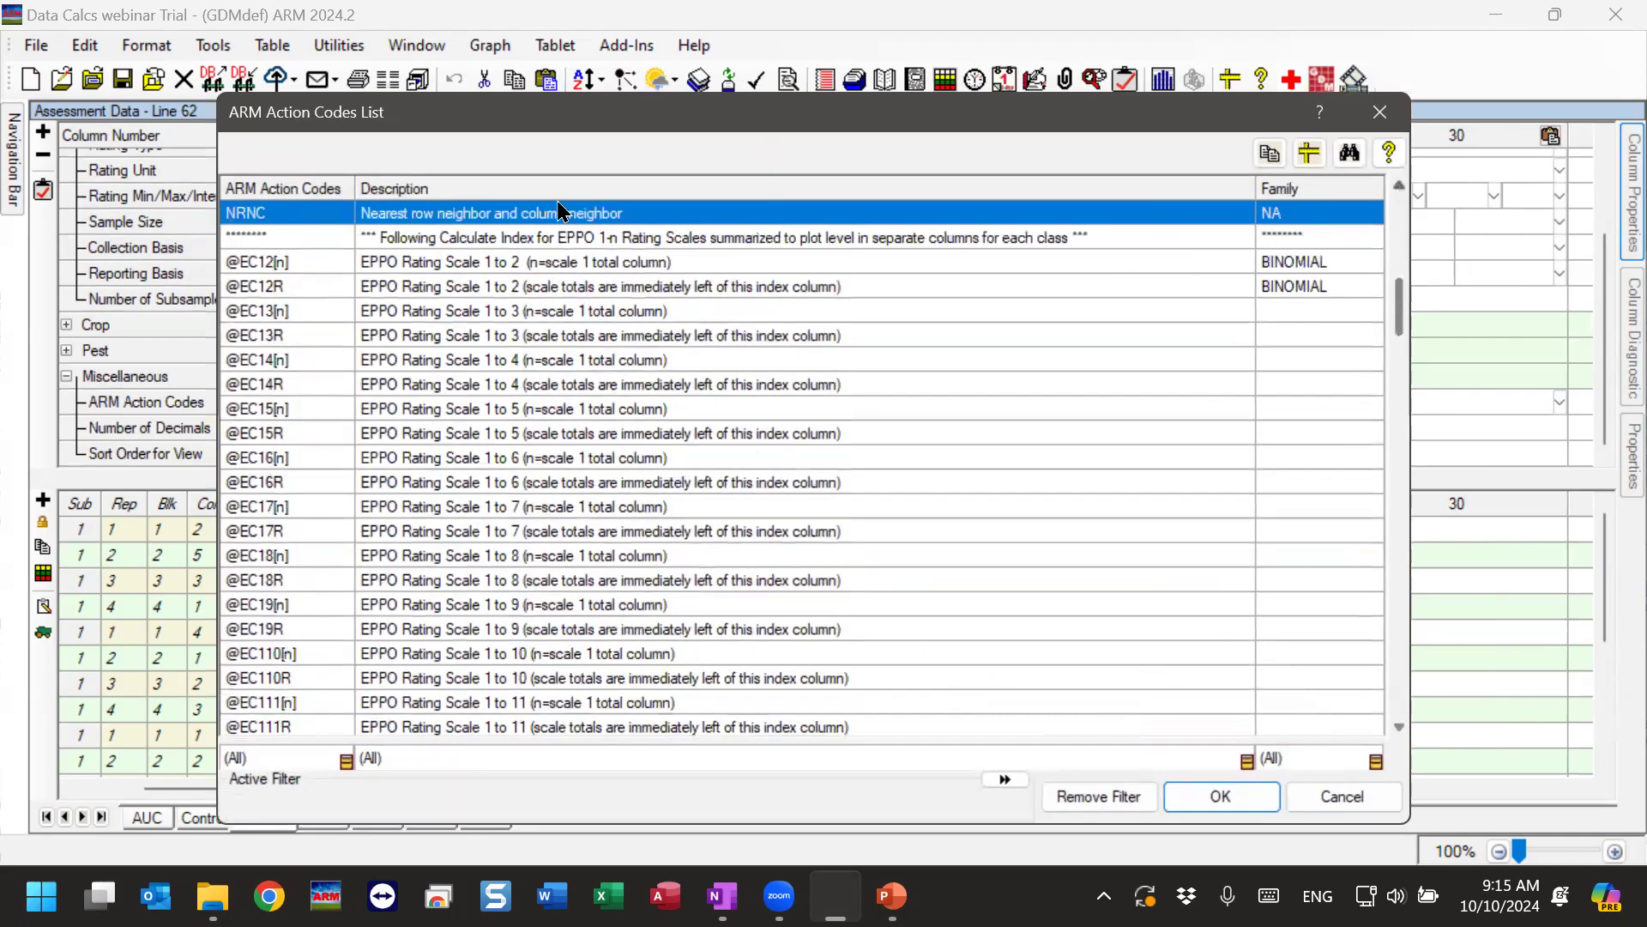
click(492, 230)
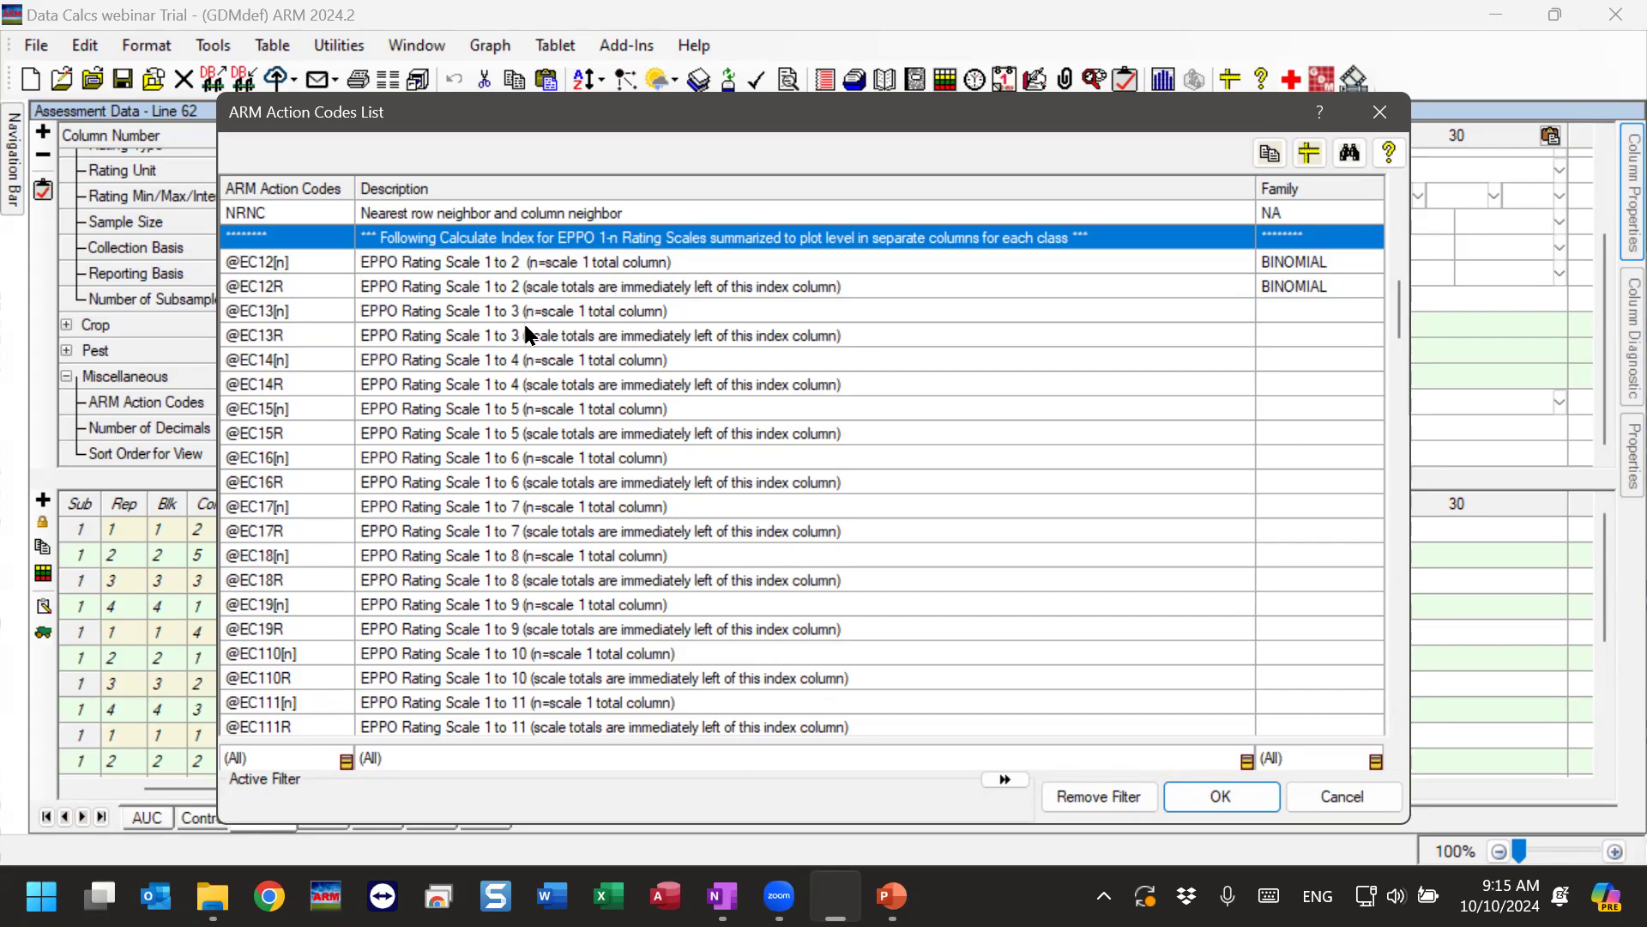
Look through the EPPO rating scale, eyespot and percent incidence codes, including the non-EPPO scale formulas below them.
scroll(549, 437, down, 5)
scroll(524, 528, down, 3)
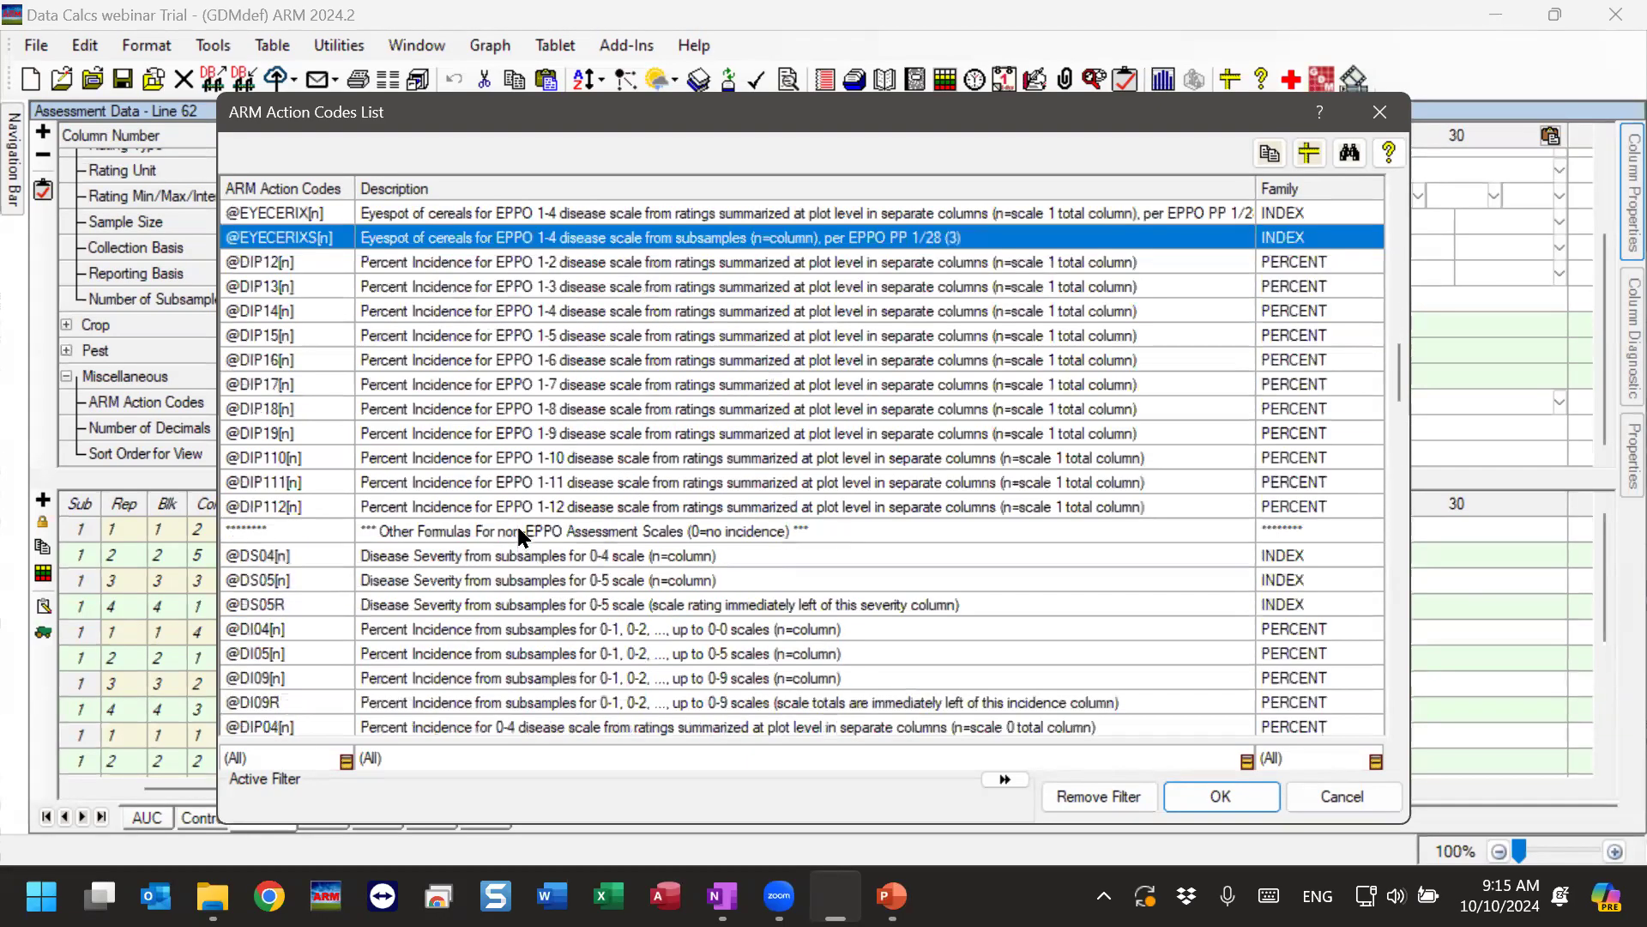
scroll(539, 506, up, 4)
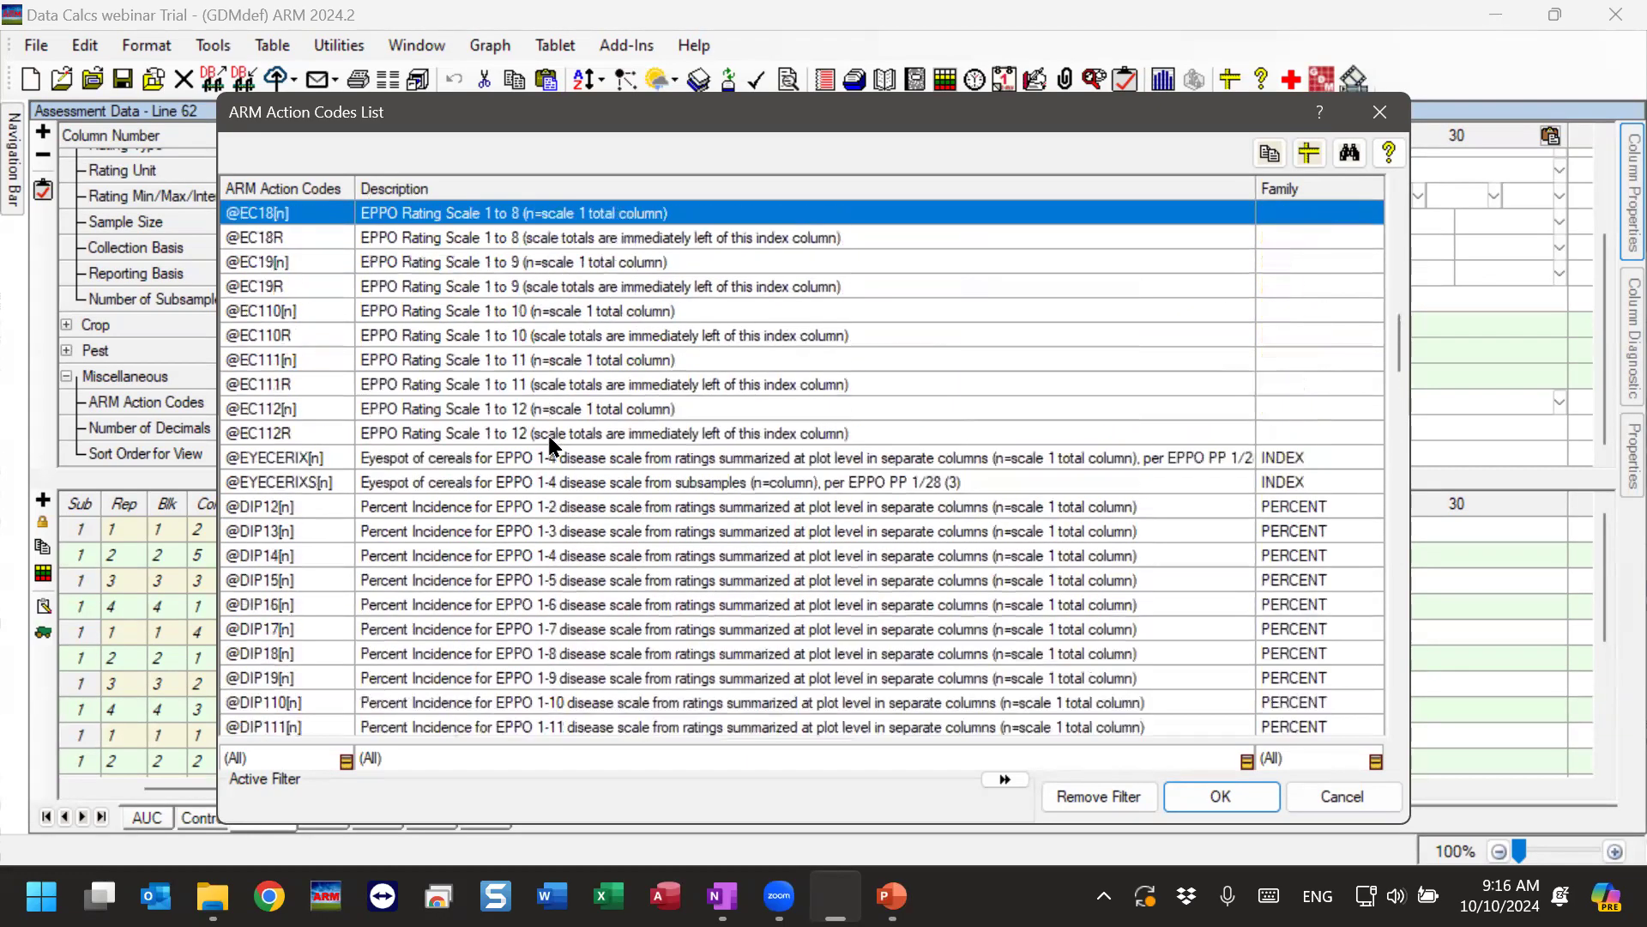
click(563, 408)
scroll(477, 553, down, 1)
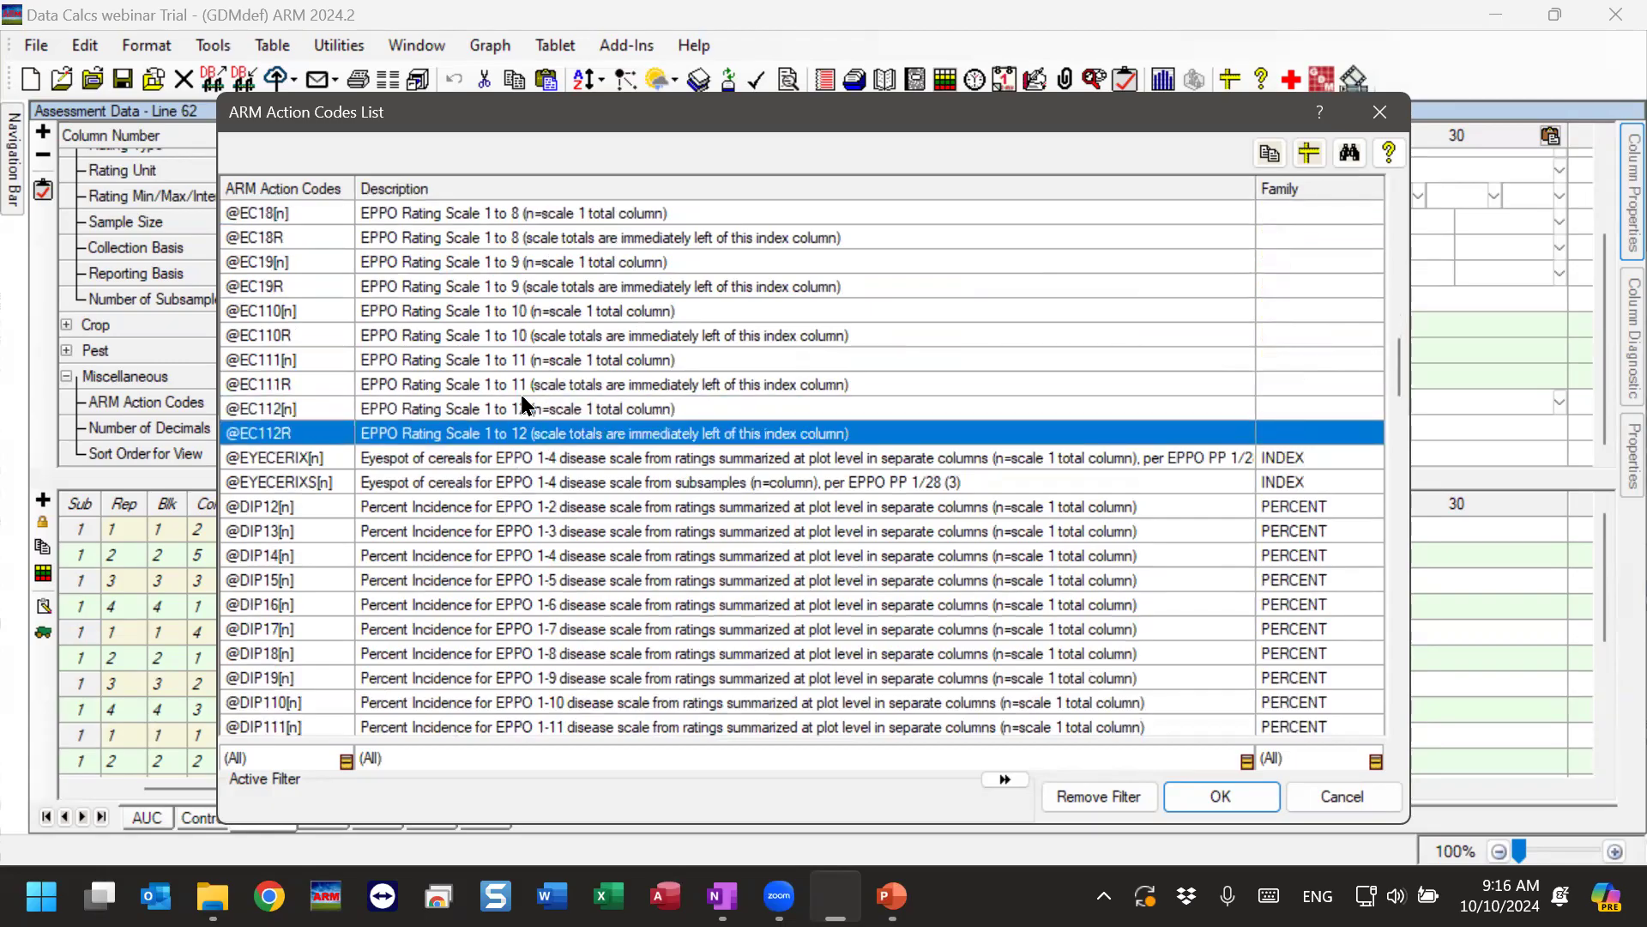
scroll(518, 390, up, 5)
scroll(513, 343, up, 3)
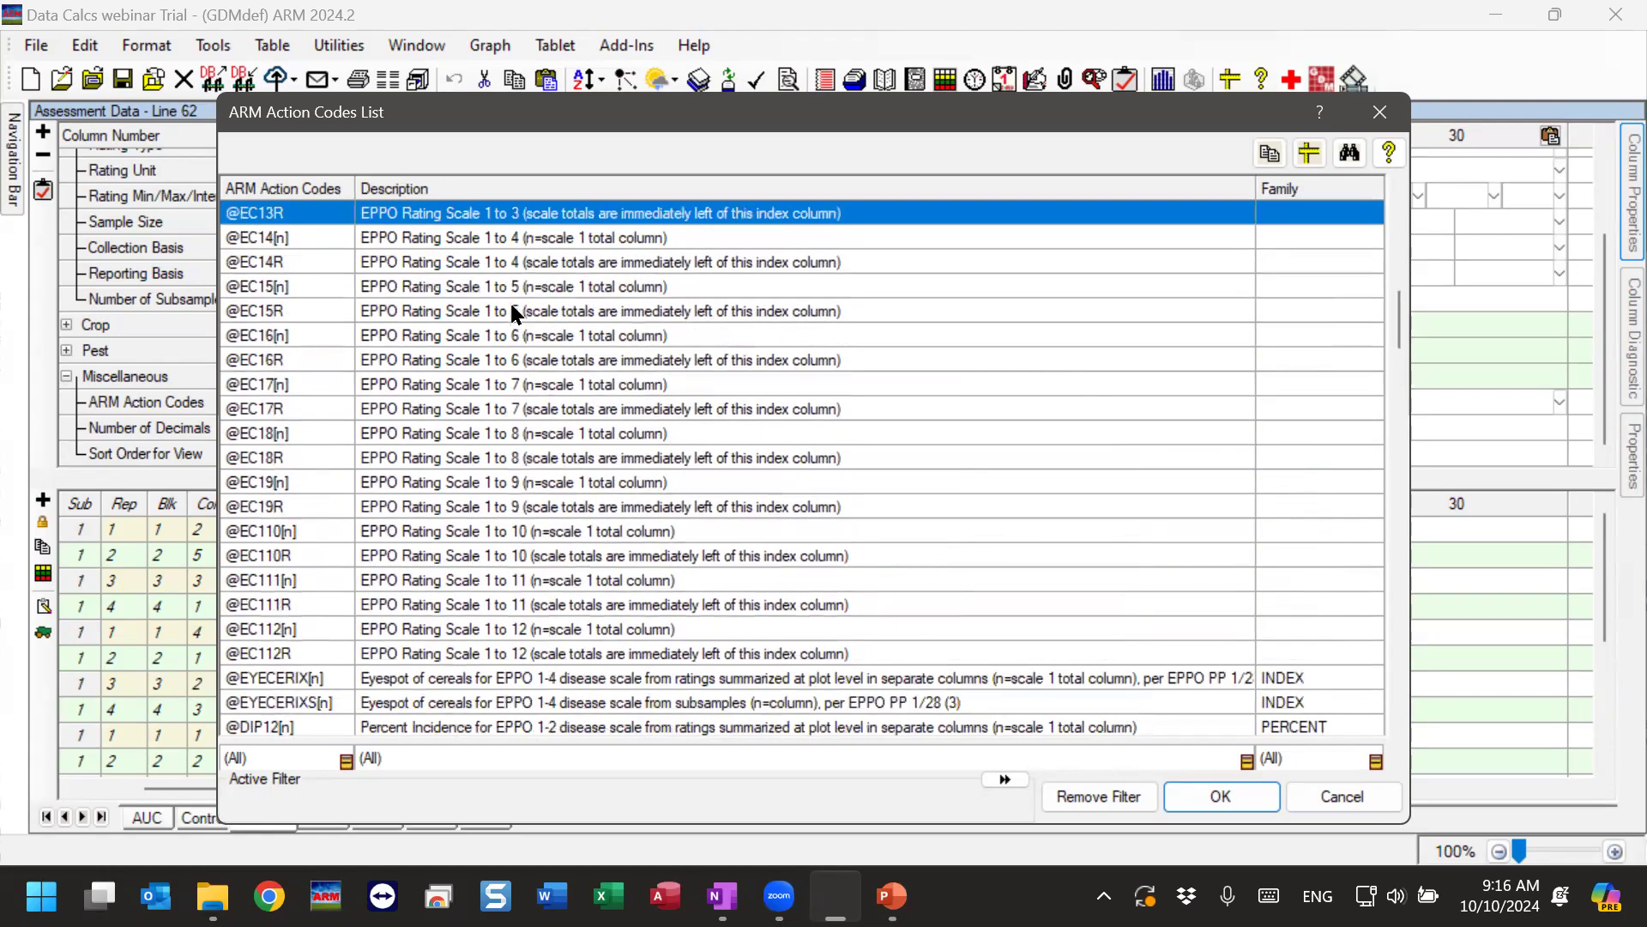
click(493, 243)
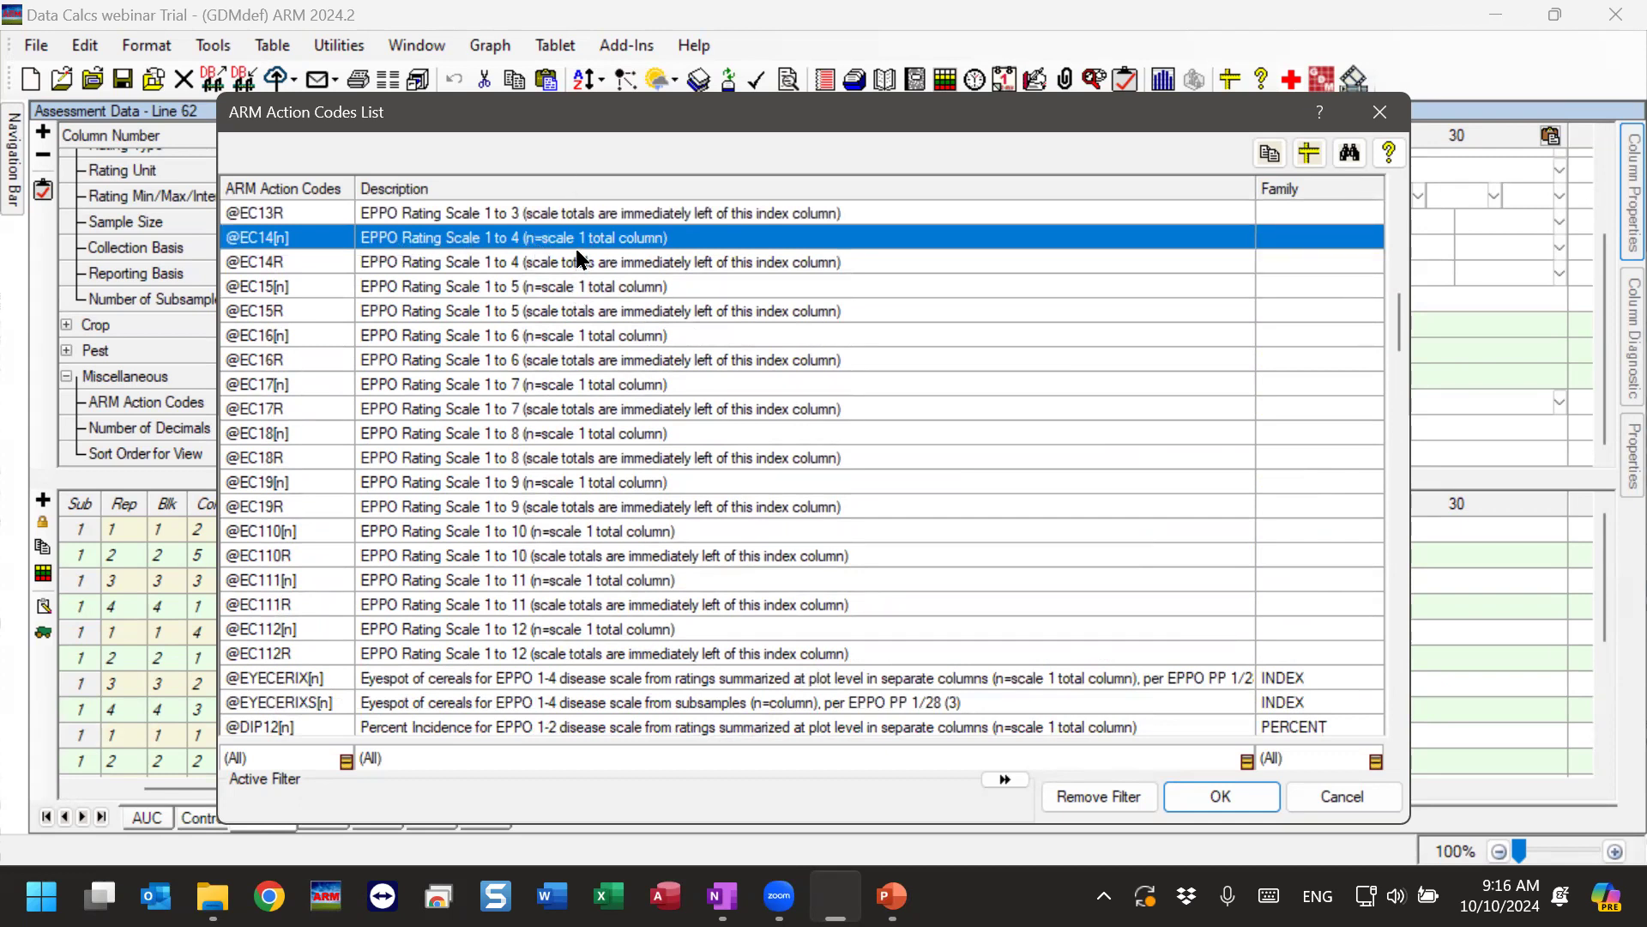
key(Up)
key(Up)
key(Up)
key(Up)
key(Up)
scroll(560, 371, up, 1)
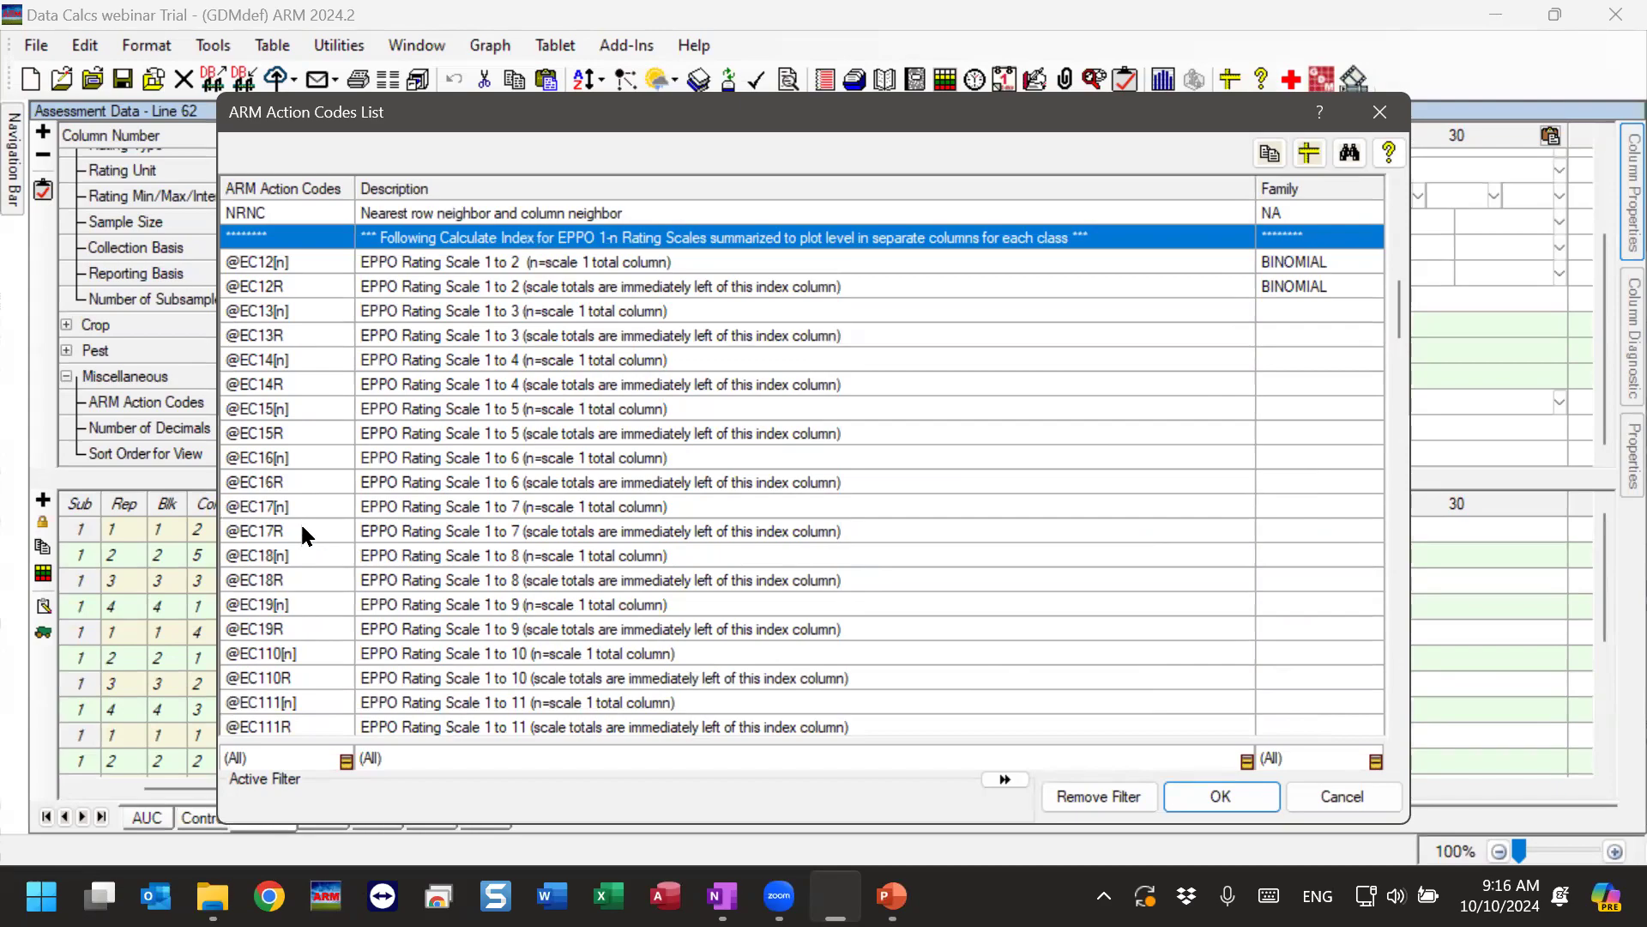
click(285, 378)
click(289, 363)
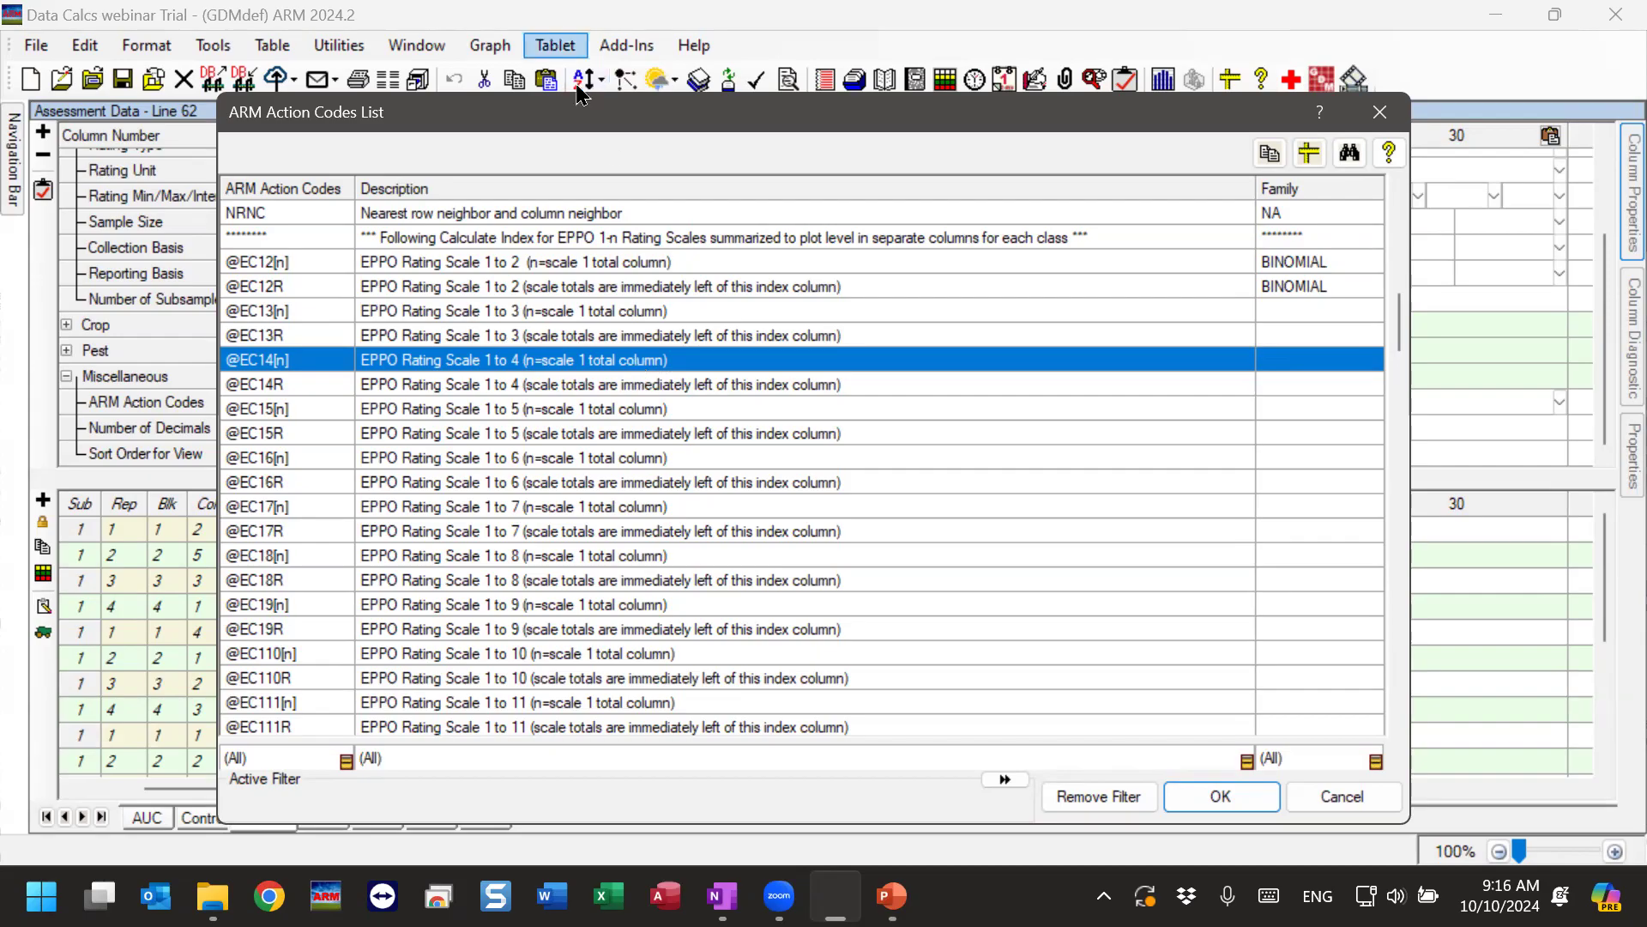
drag(577, 127, 589, 354)
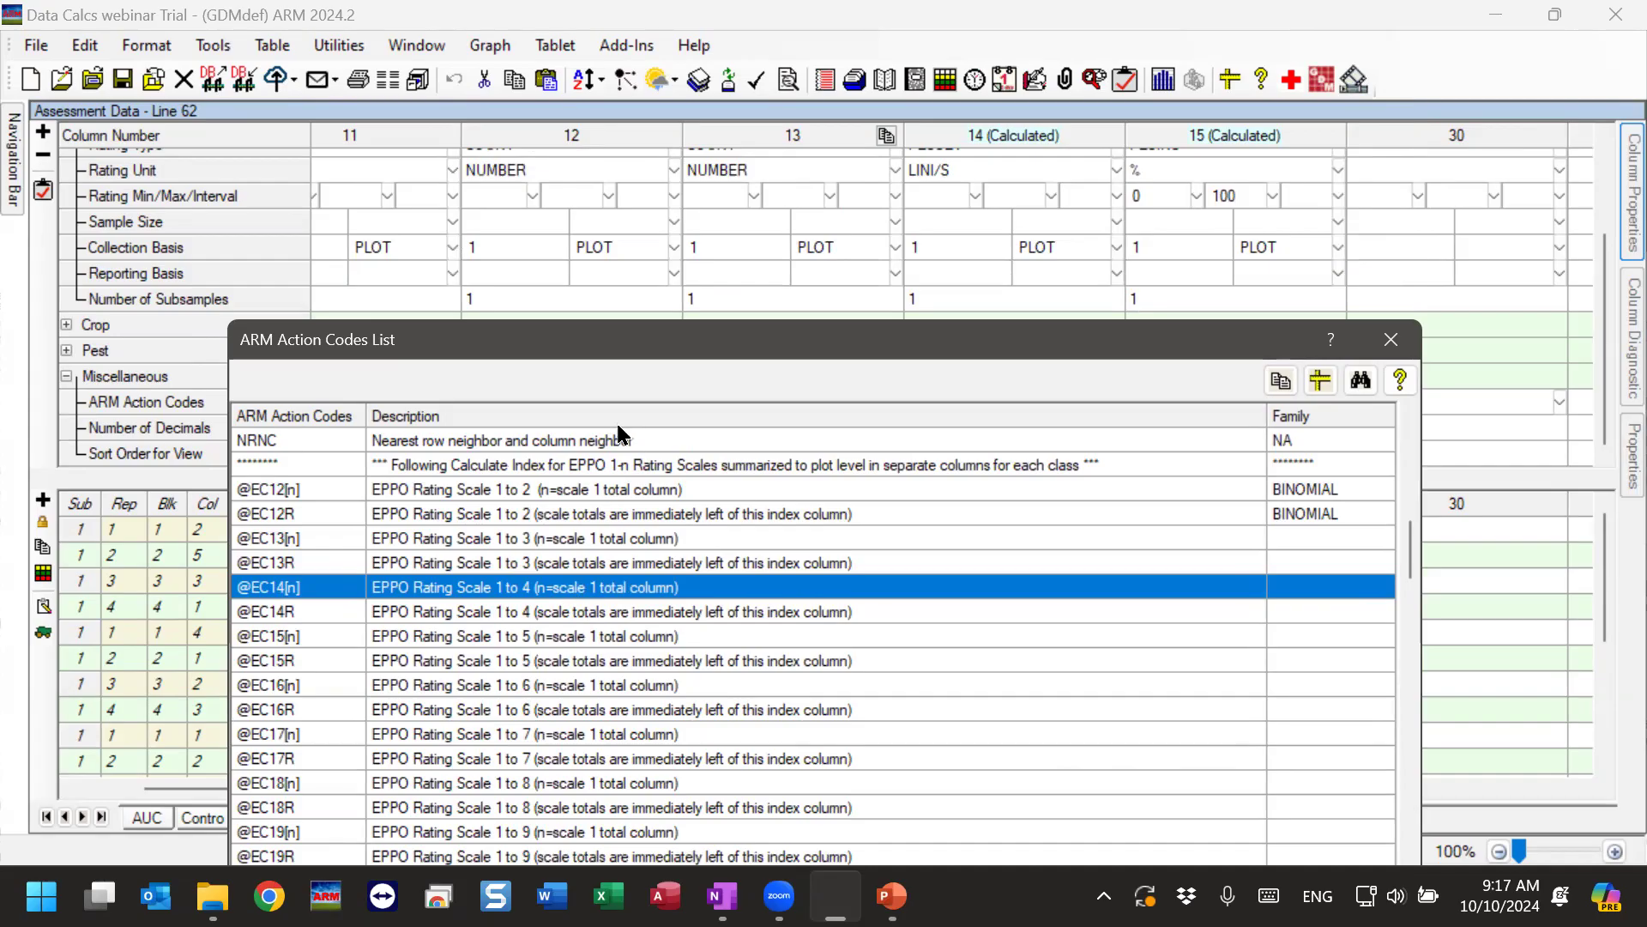
drag(760, 355, 826, 548)
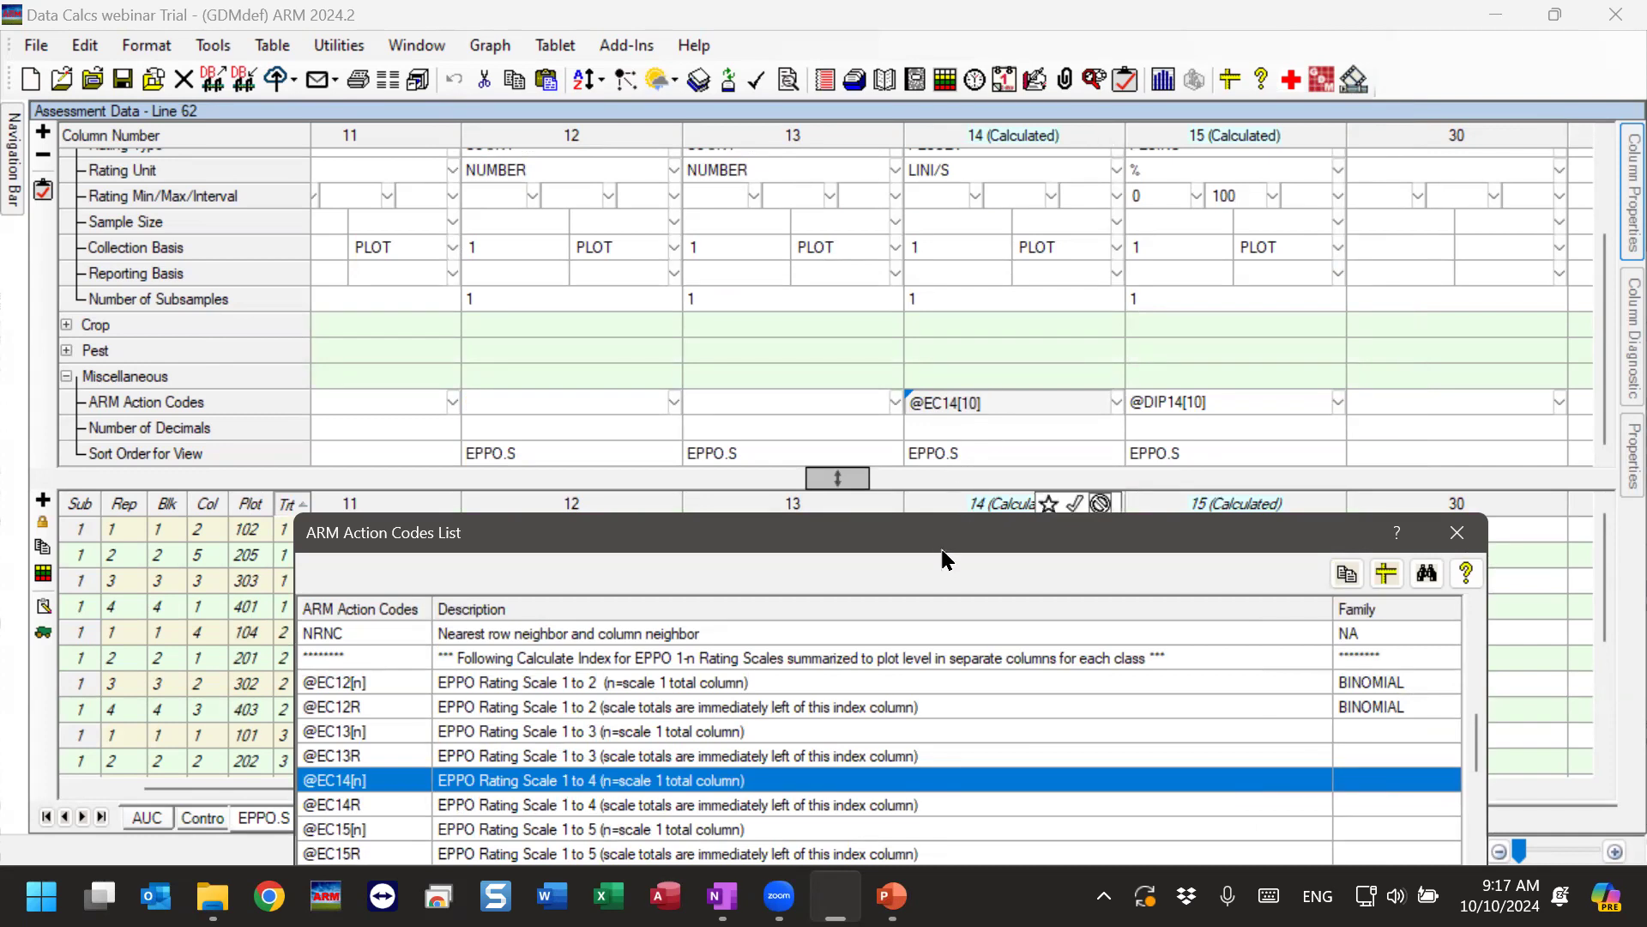
drag(940, 539, 795, 88)
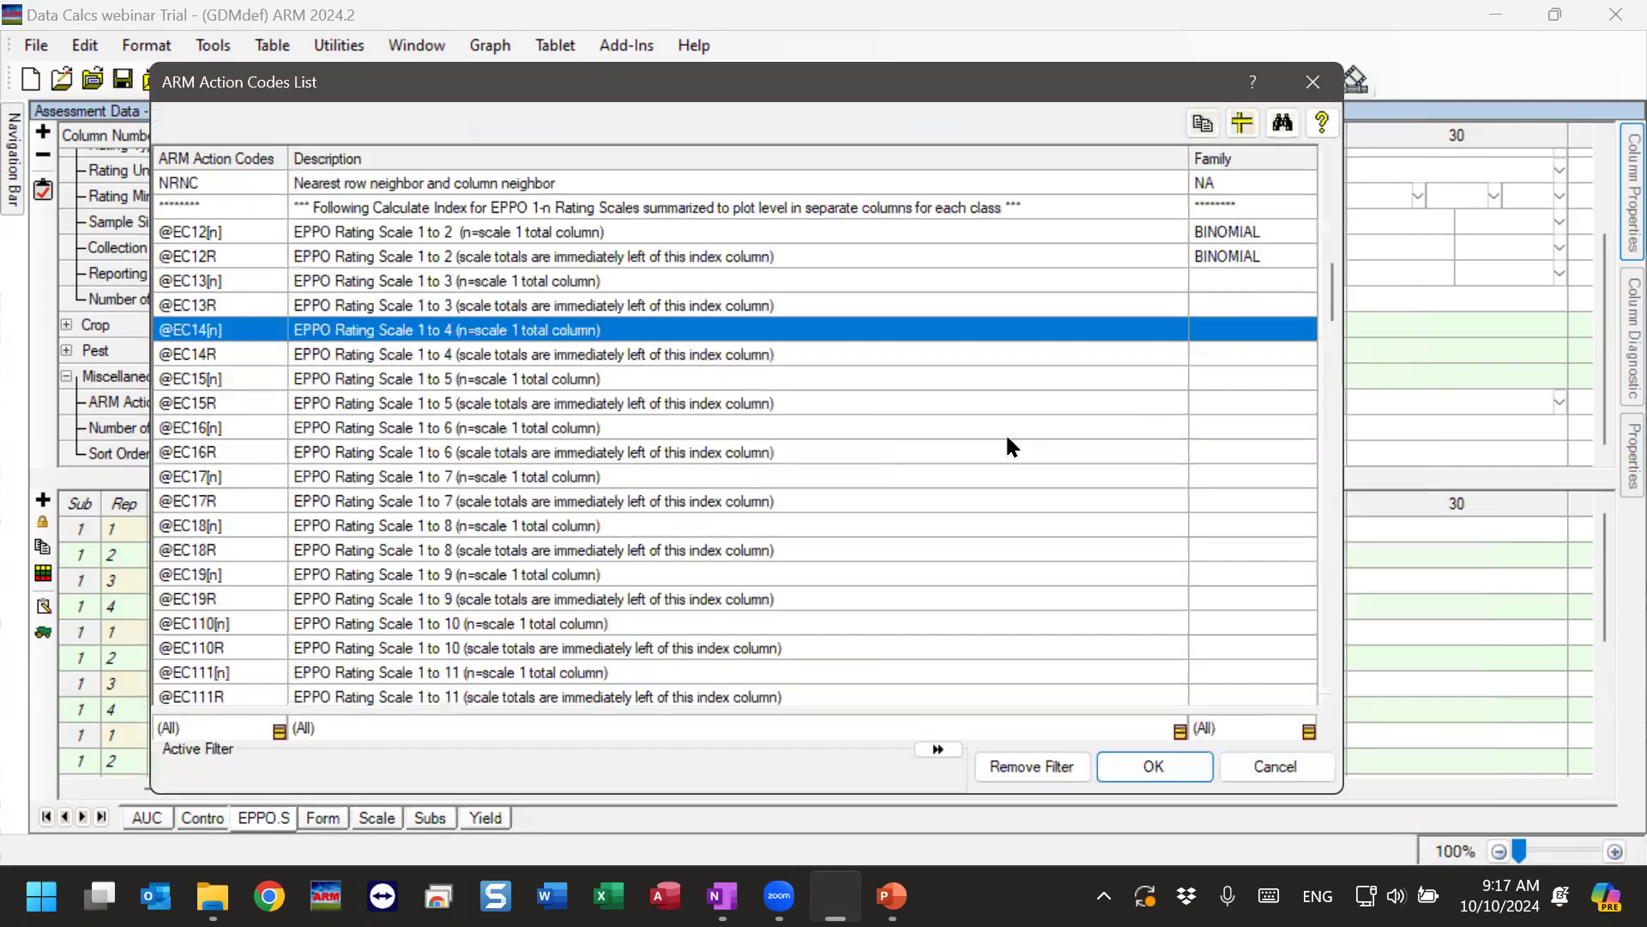
click(1155, 765)
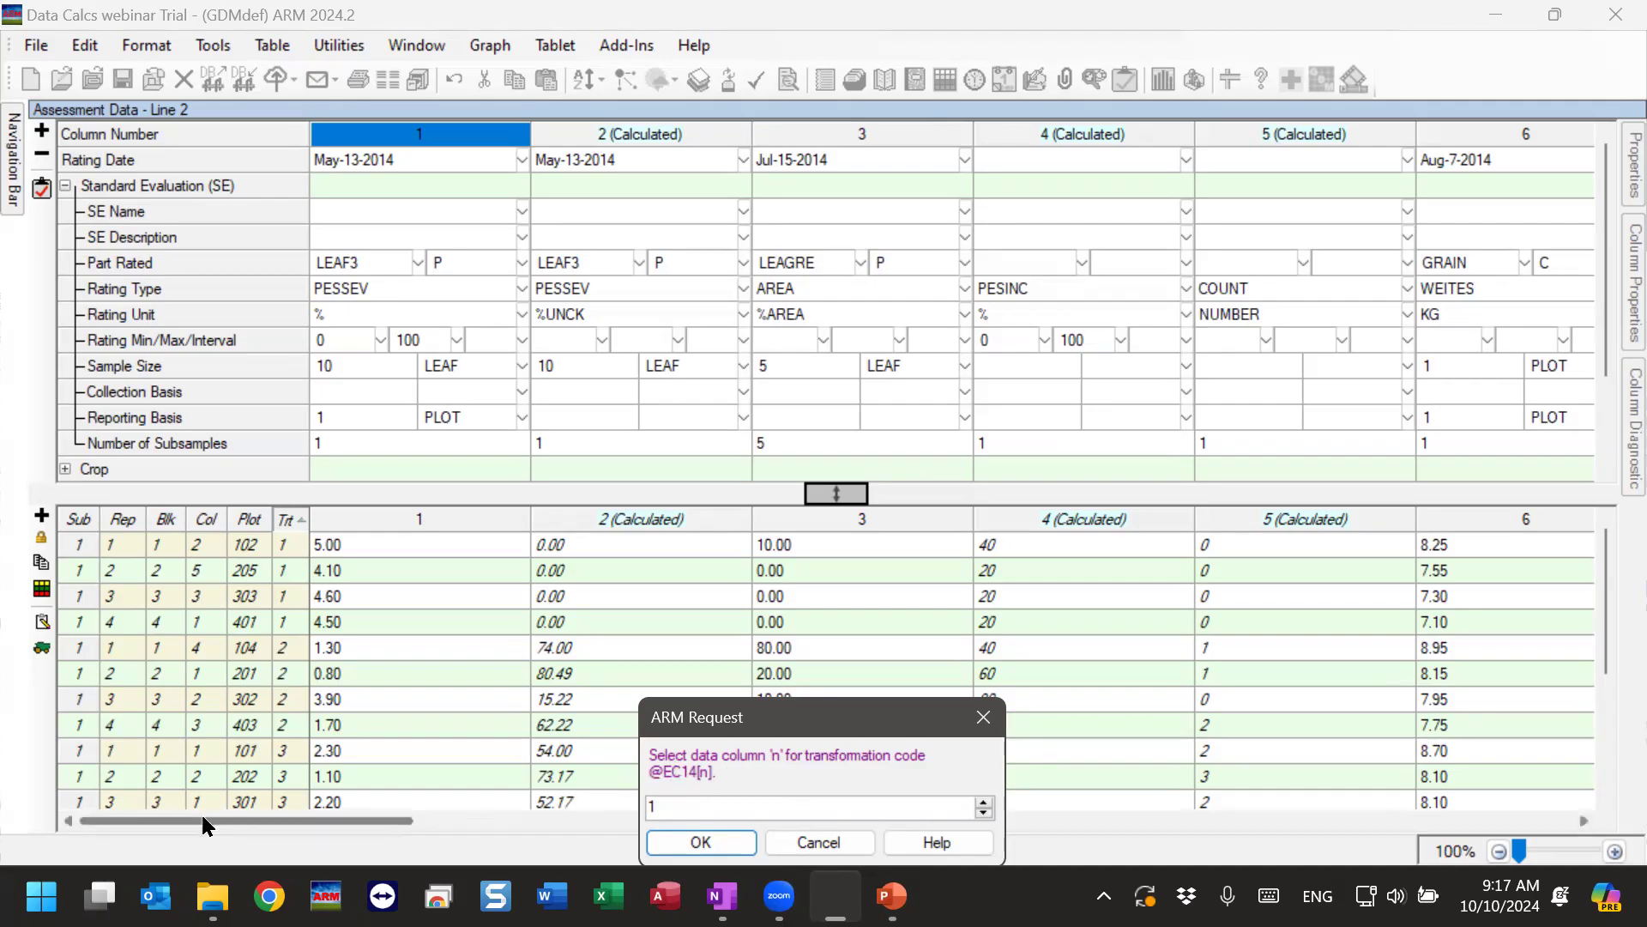
drag(198, 815, 611, 816)
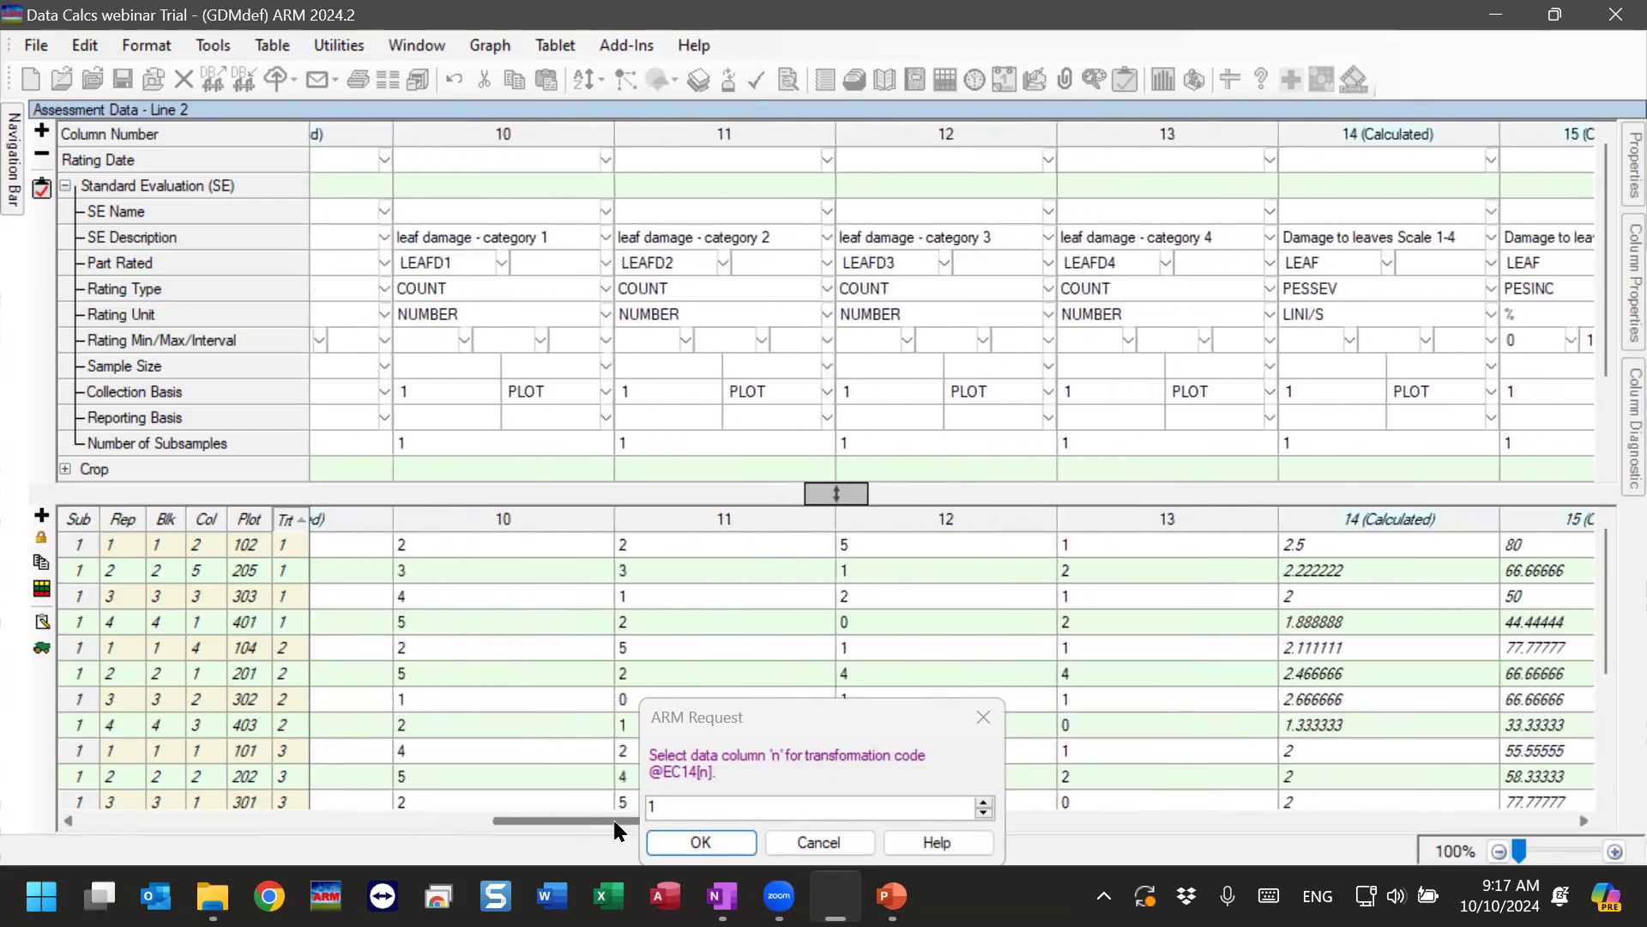
click(519, 566)
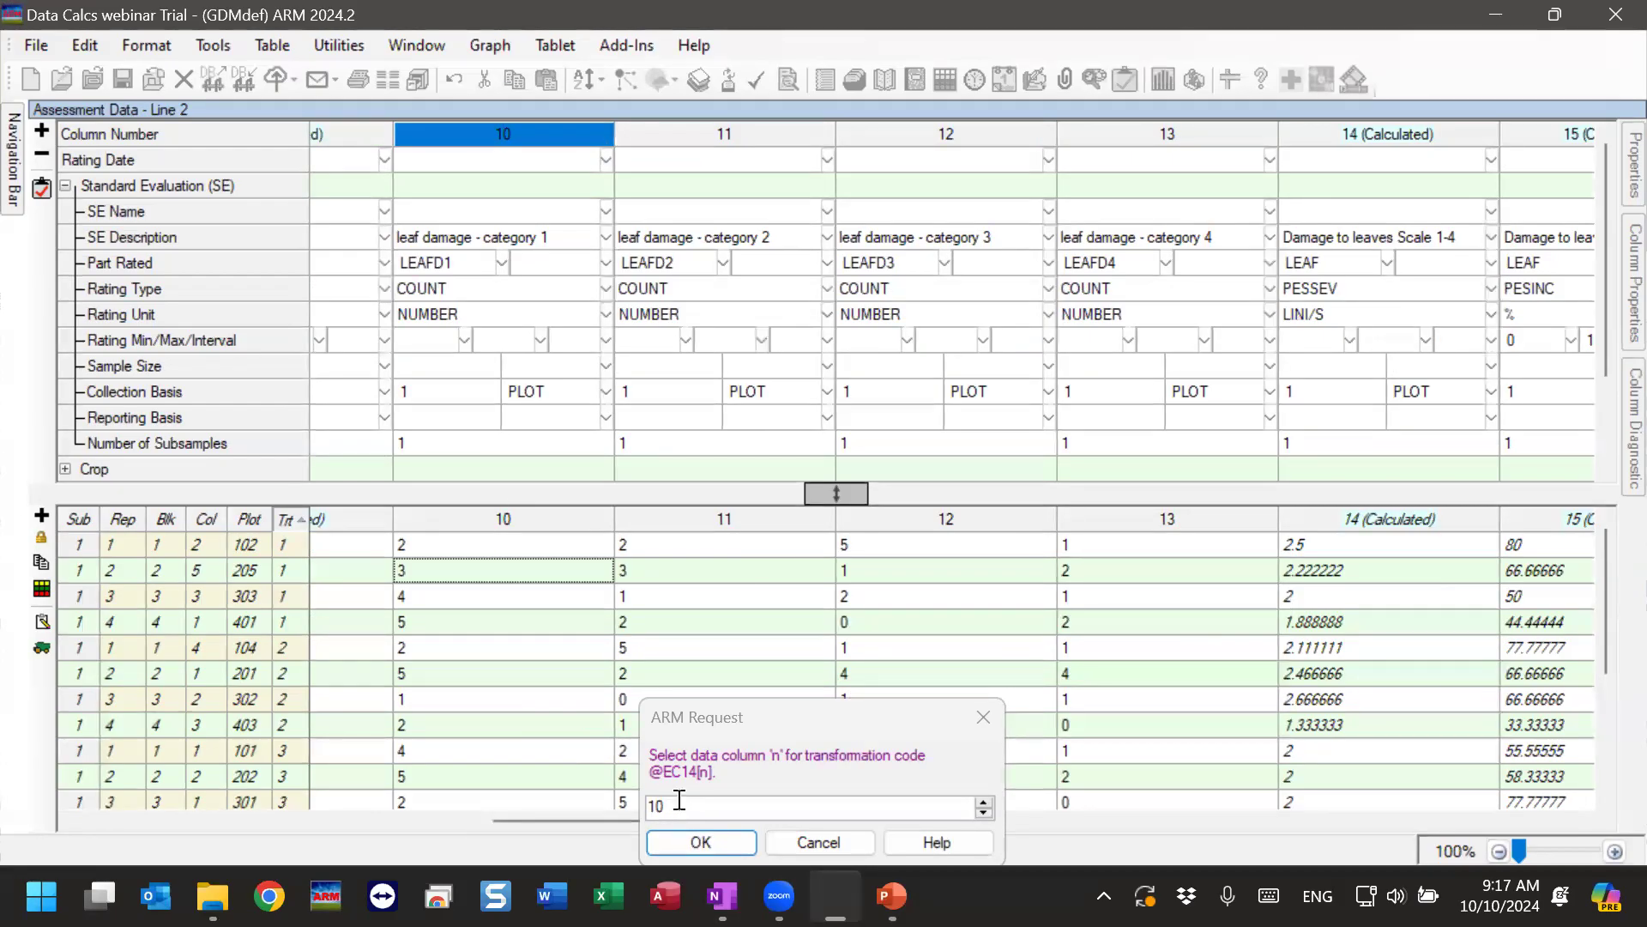
click(704, 844)
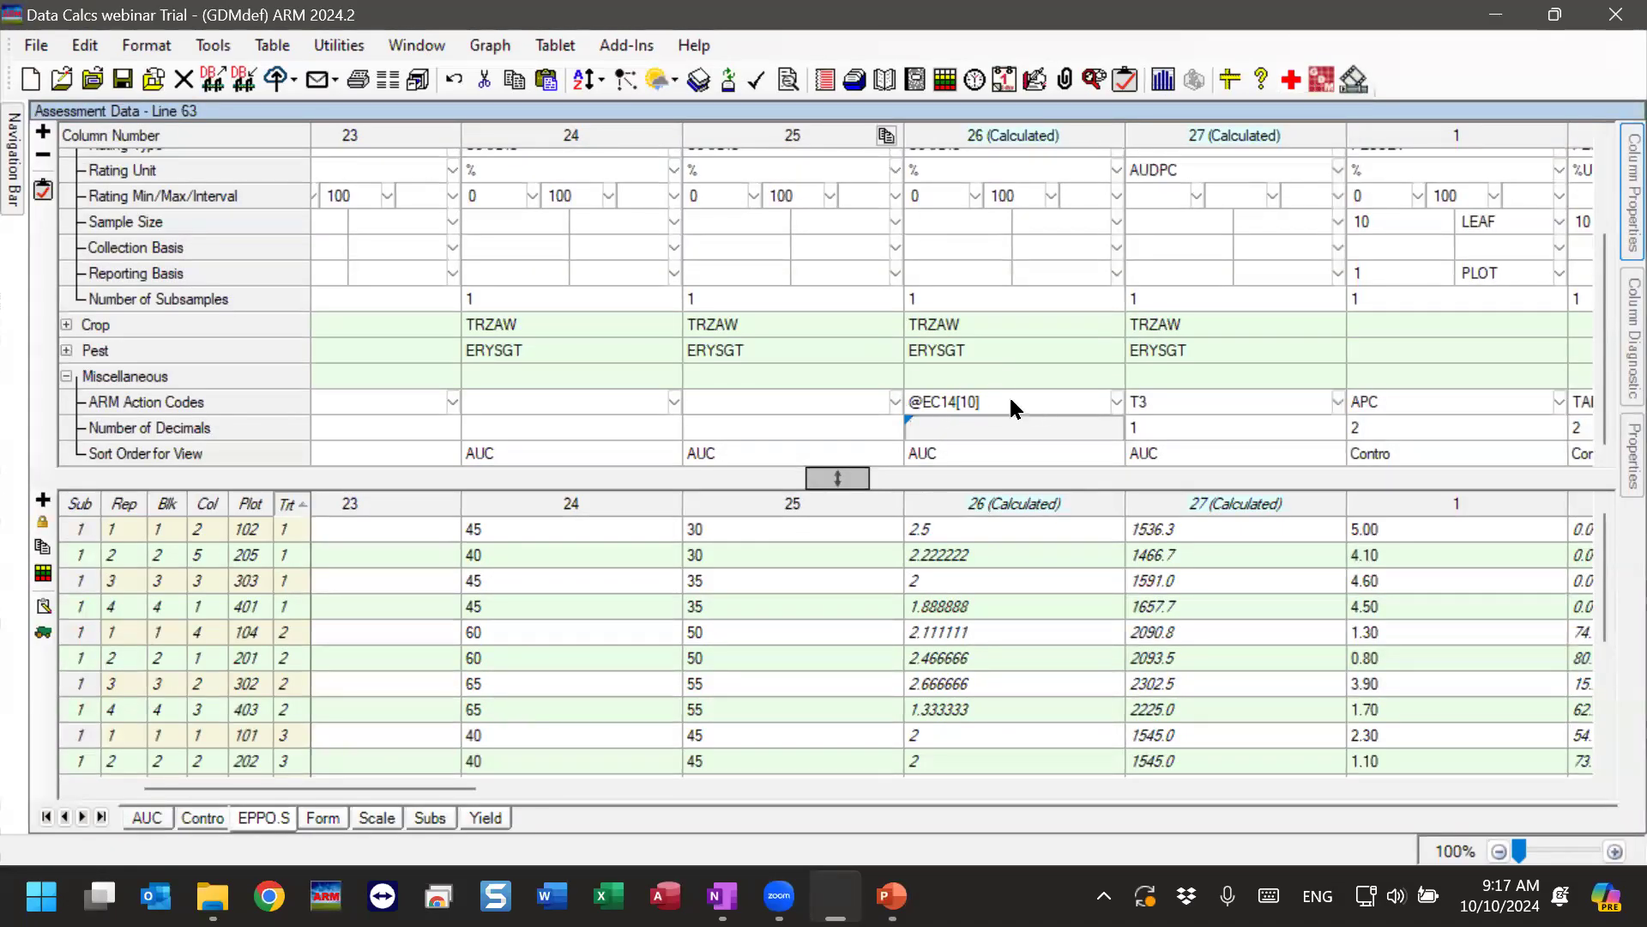
click(978, 405)
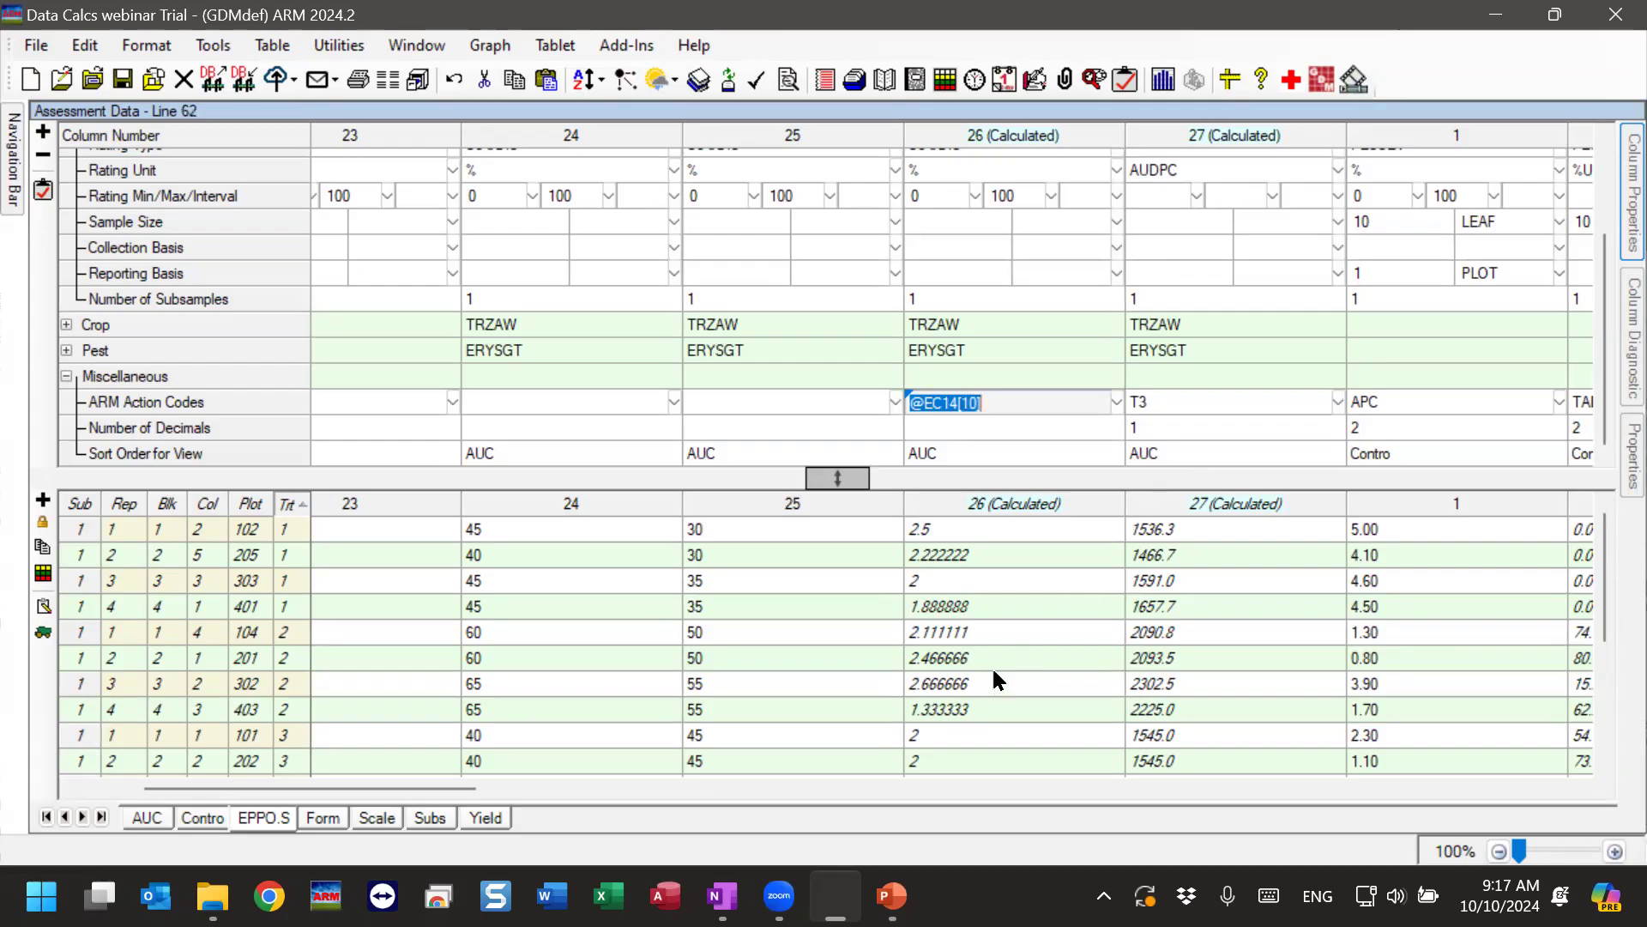
drag(986, 534, 1030, 721)
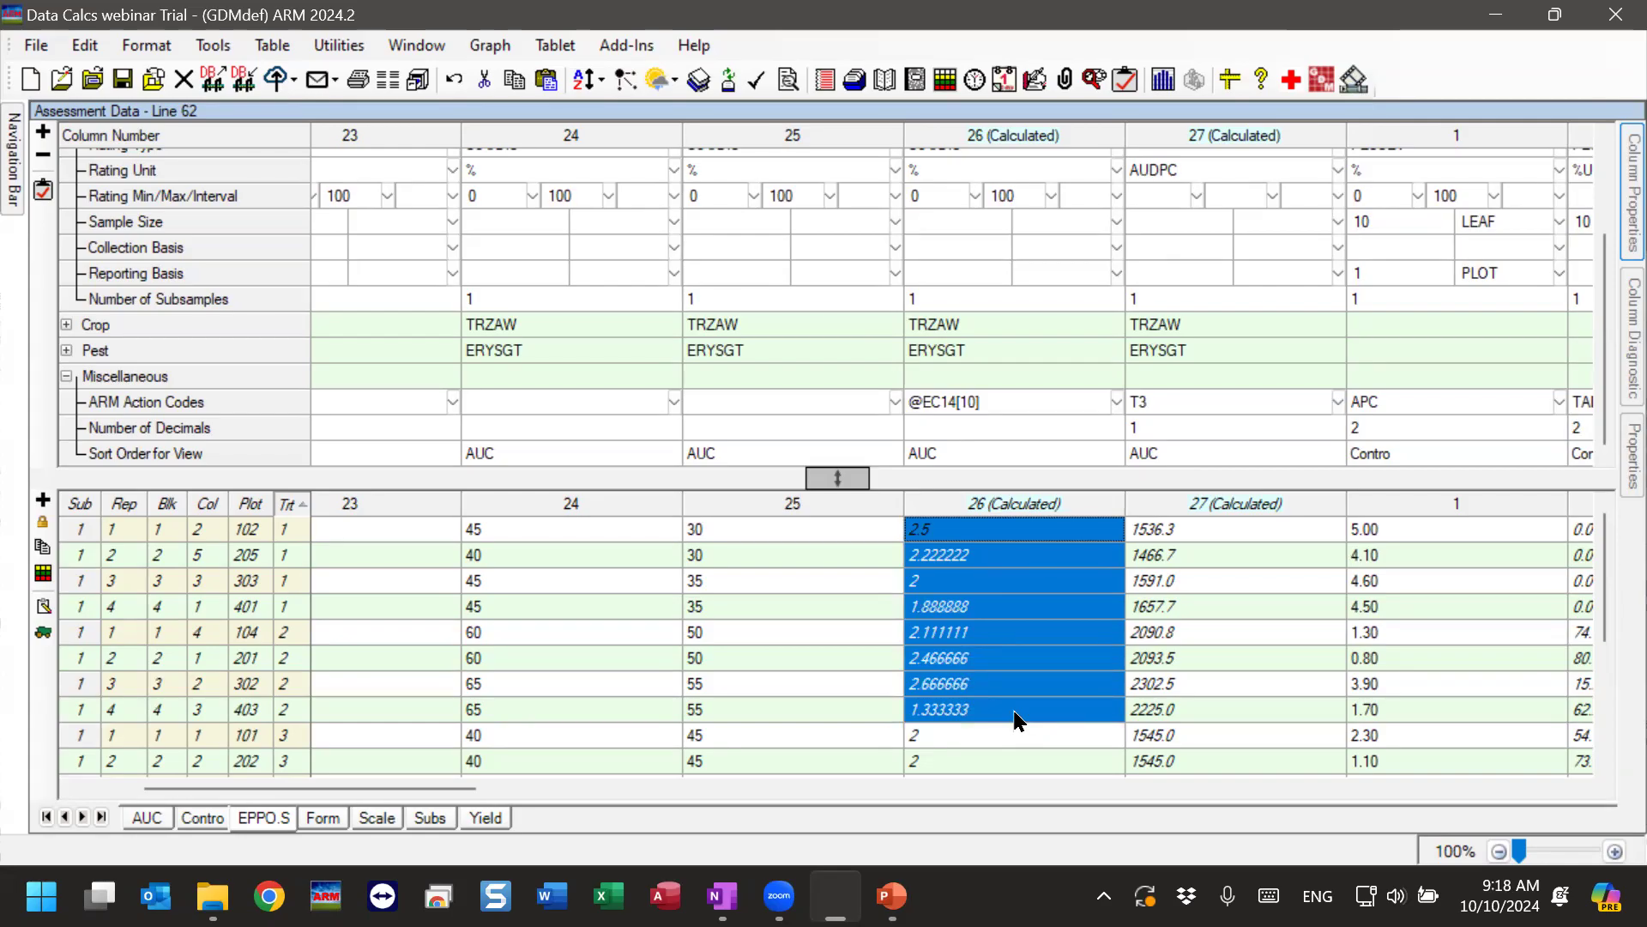
Check a calculated plot value in column 26, and switch to the EPPO.S view of leaf damage columns.
click(1012, 657)
click(1012, 655)
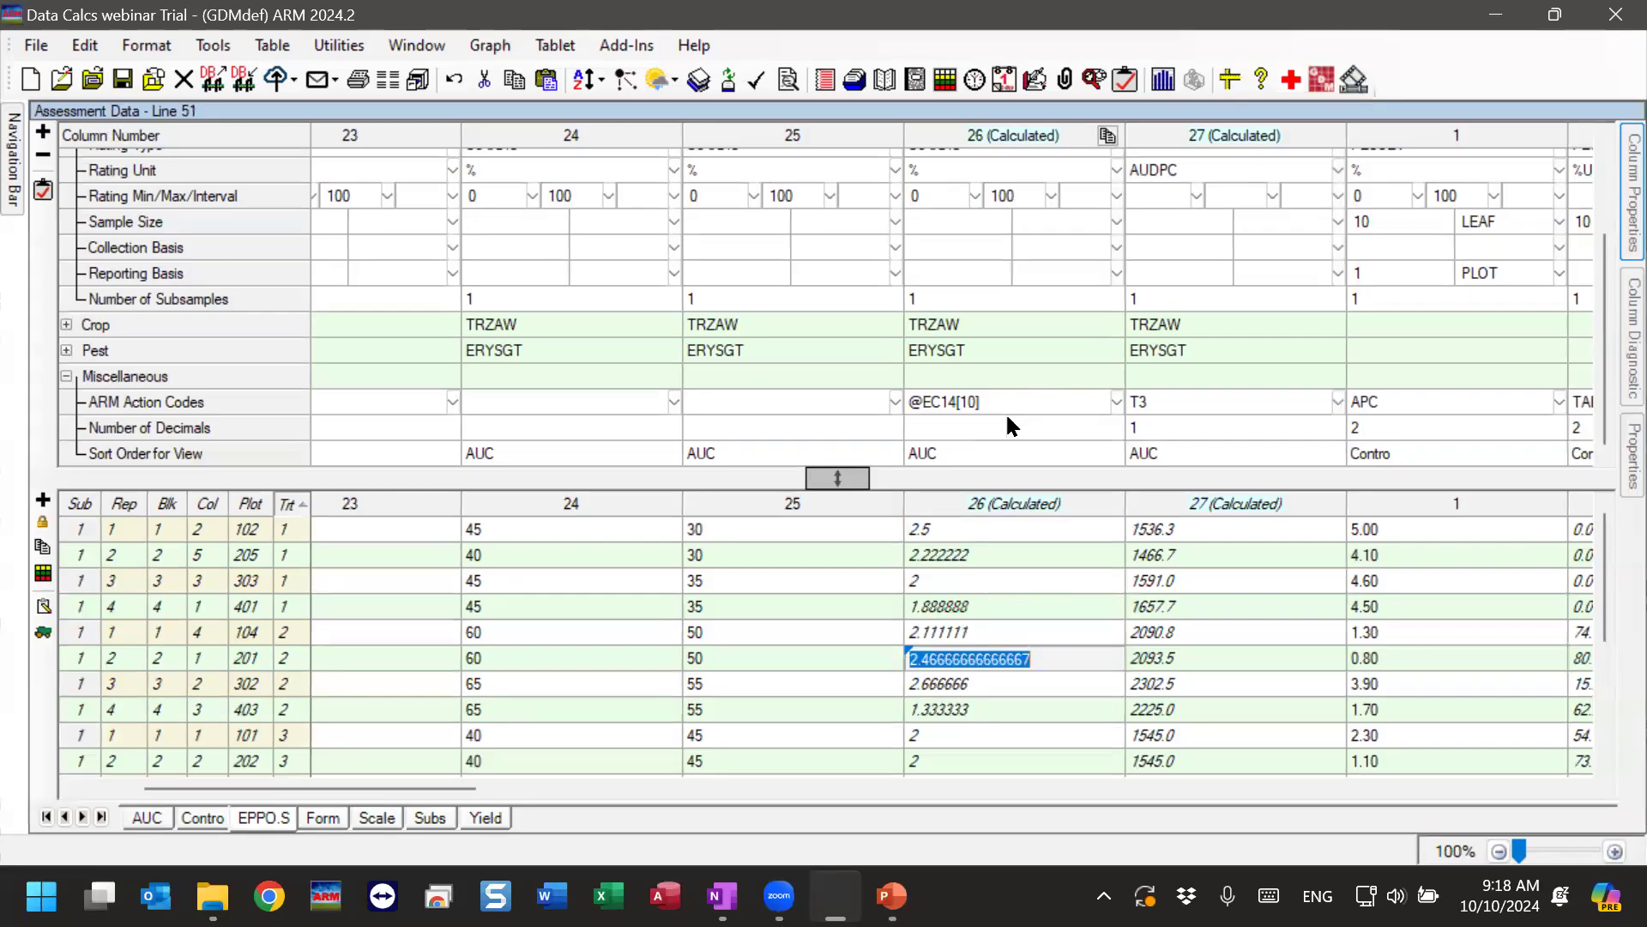
scroll(1006, 411, up, 2)
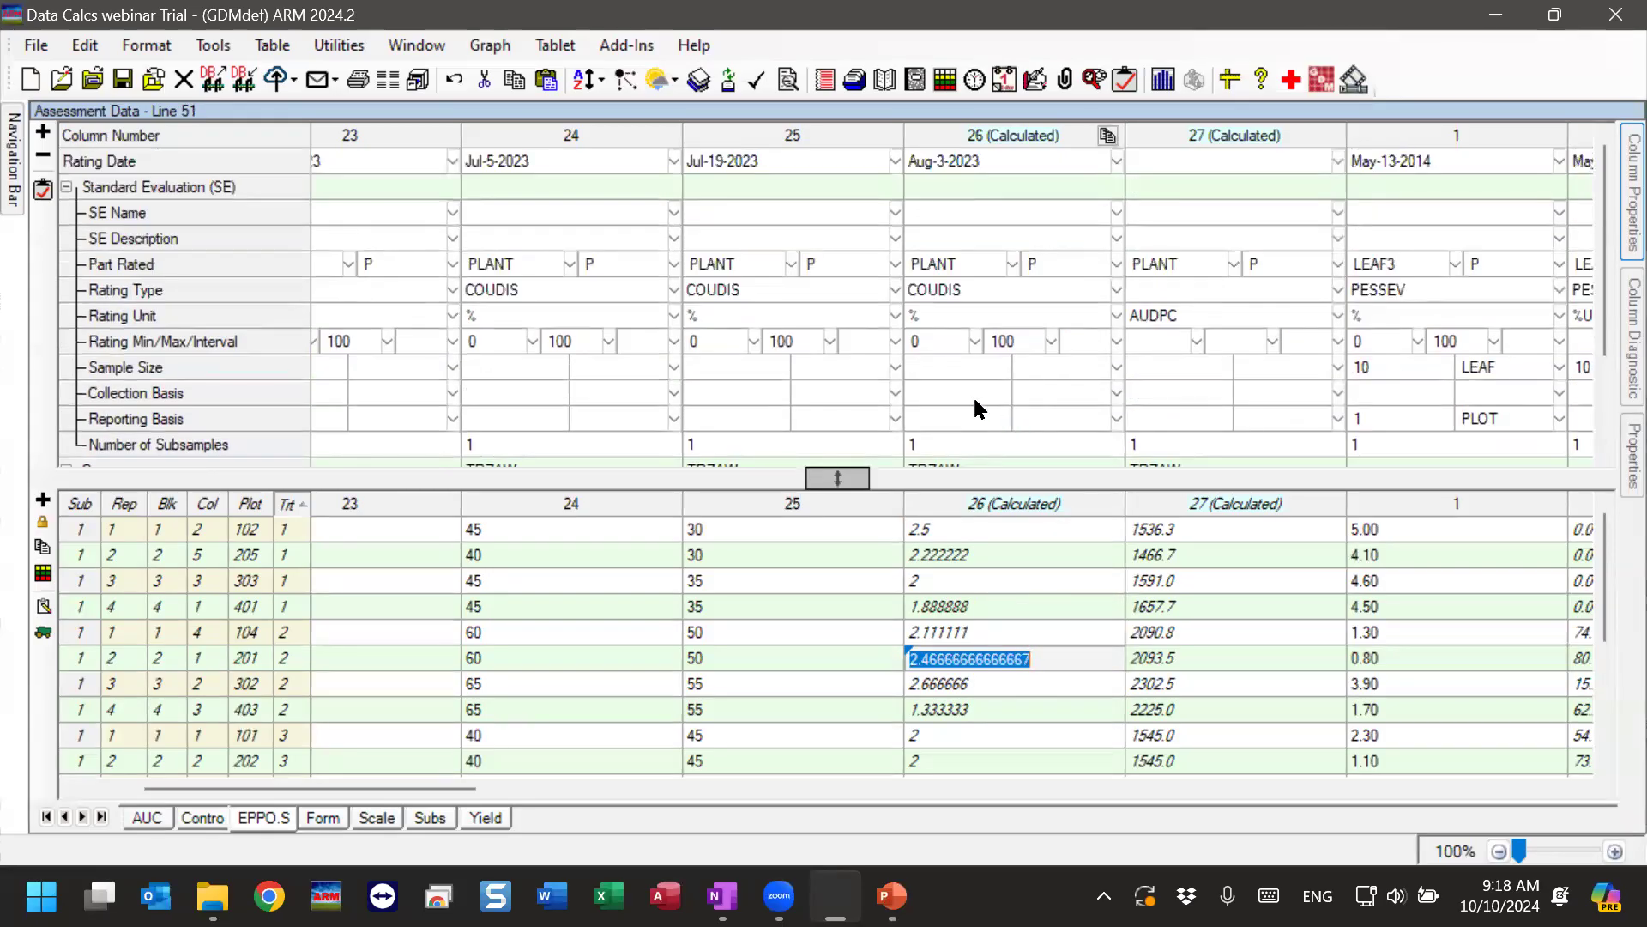
click(313, 813)
click(269, 816)
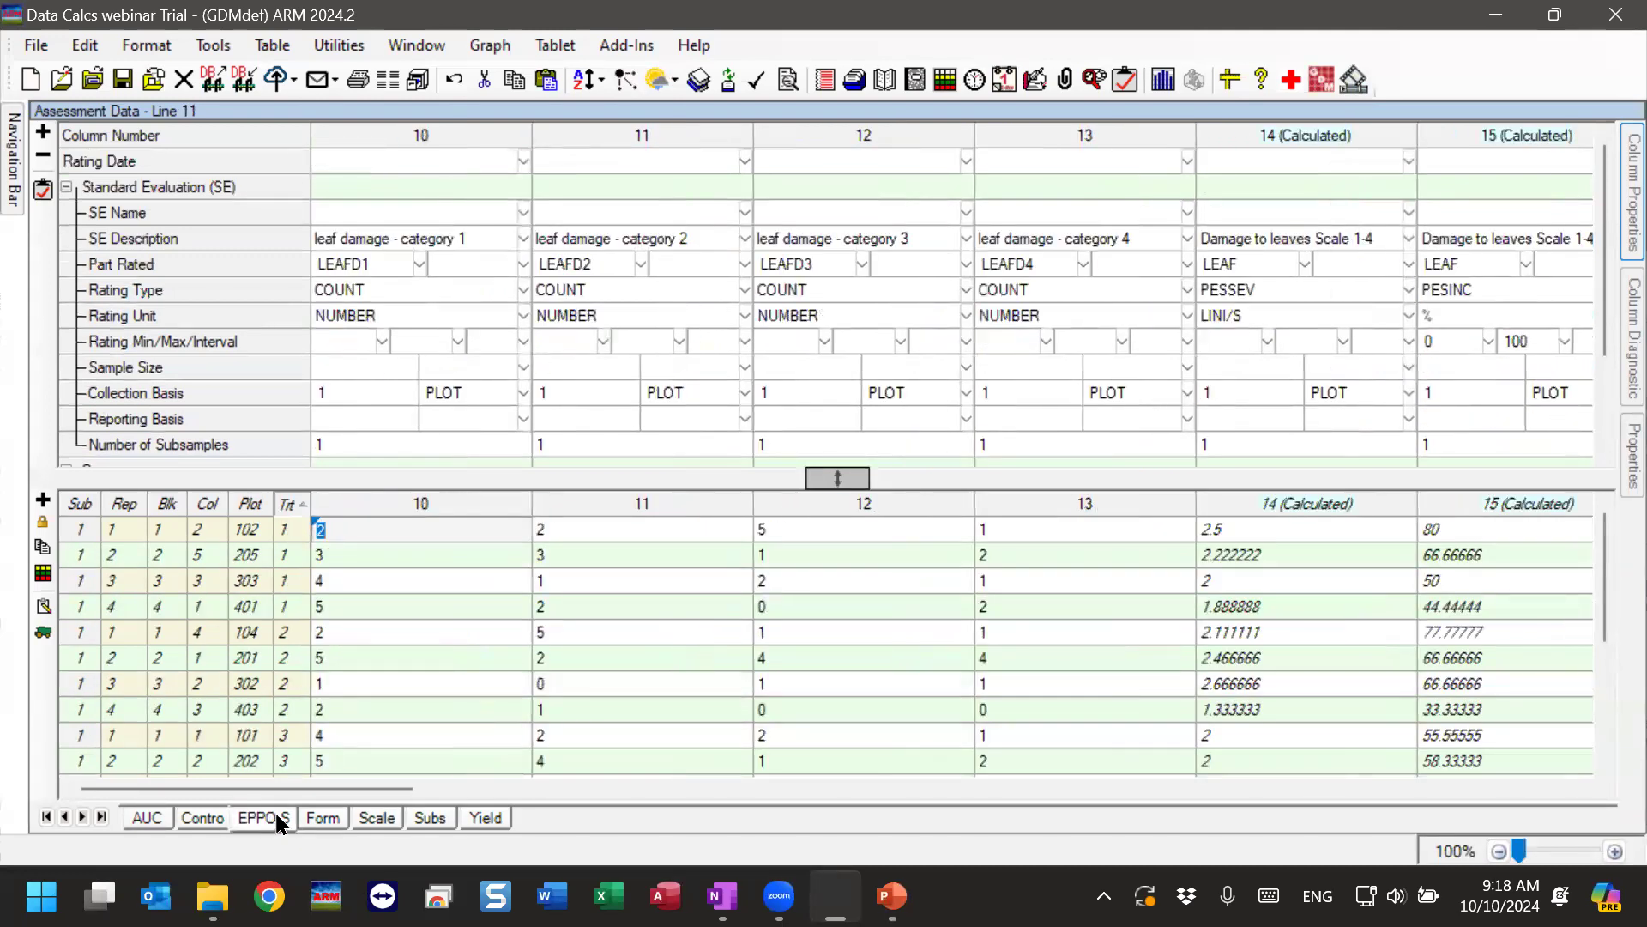
Examine the action code and rating type of calculated column 14, Damage to leaves Scale 1-4.
click(1263, 280)
scroll(1261, 326, down, 3)
click(1246, 404)
click(1246, 403)
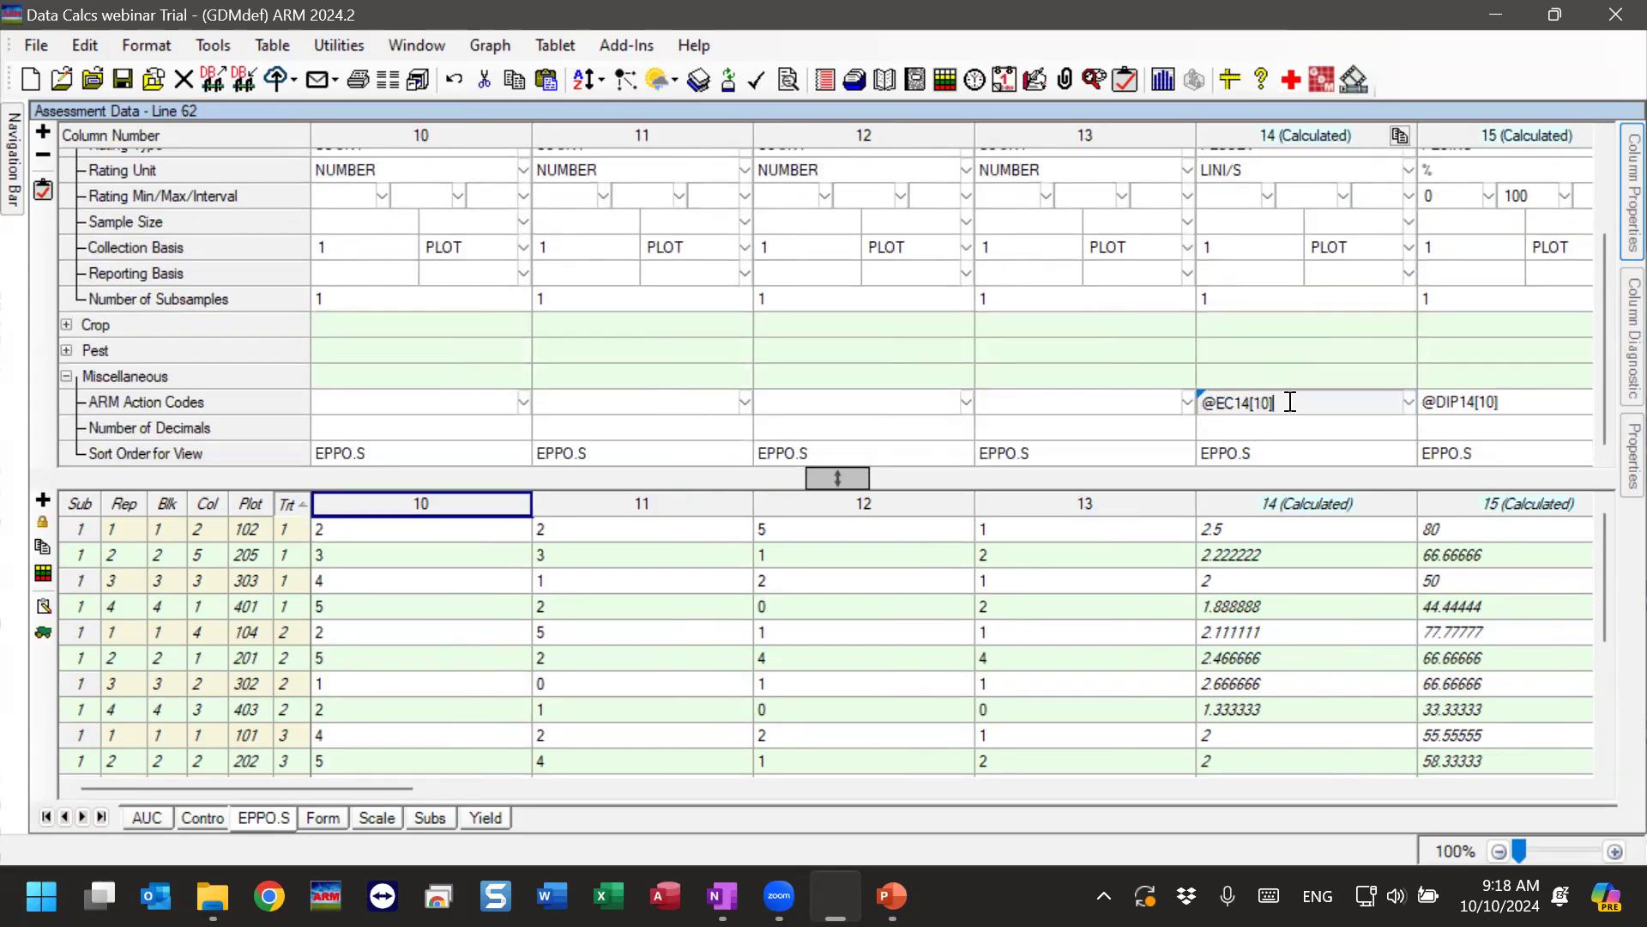
scroll(1294, 424, up, 2)
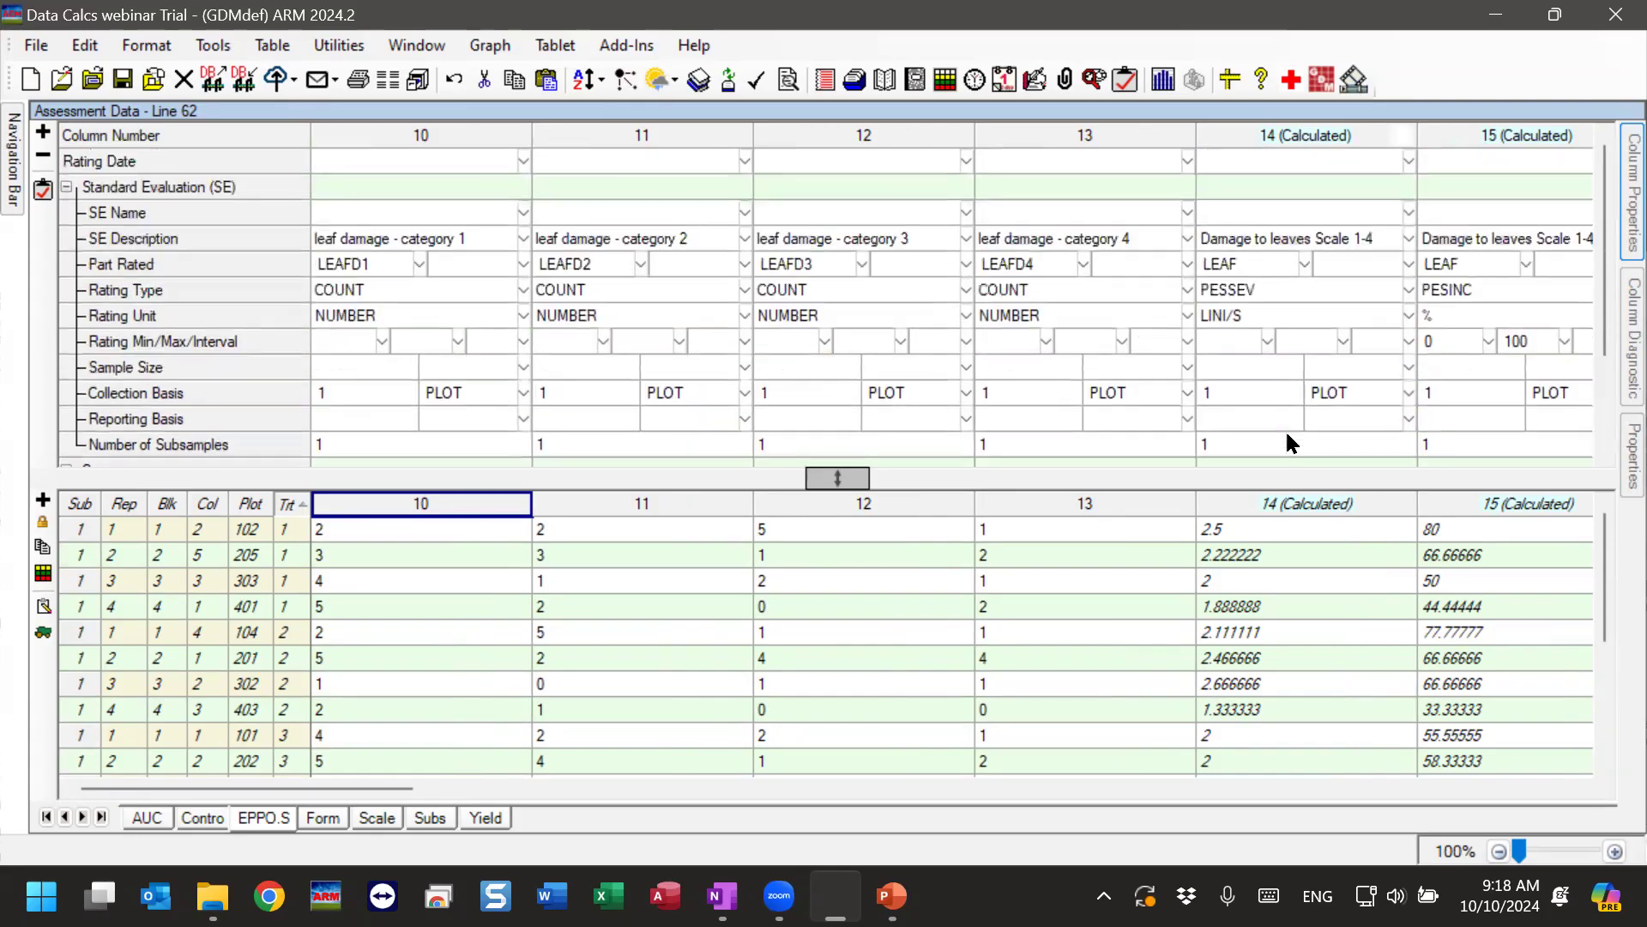
click(1263, 284)
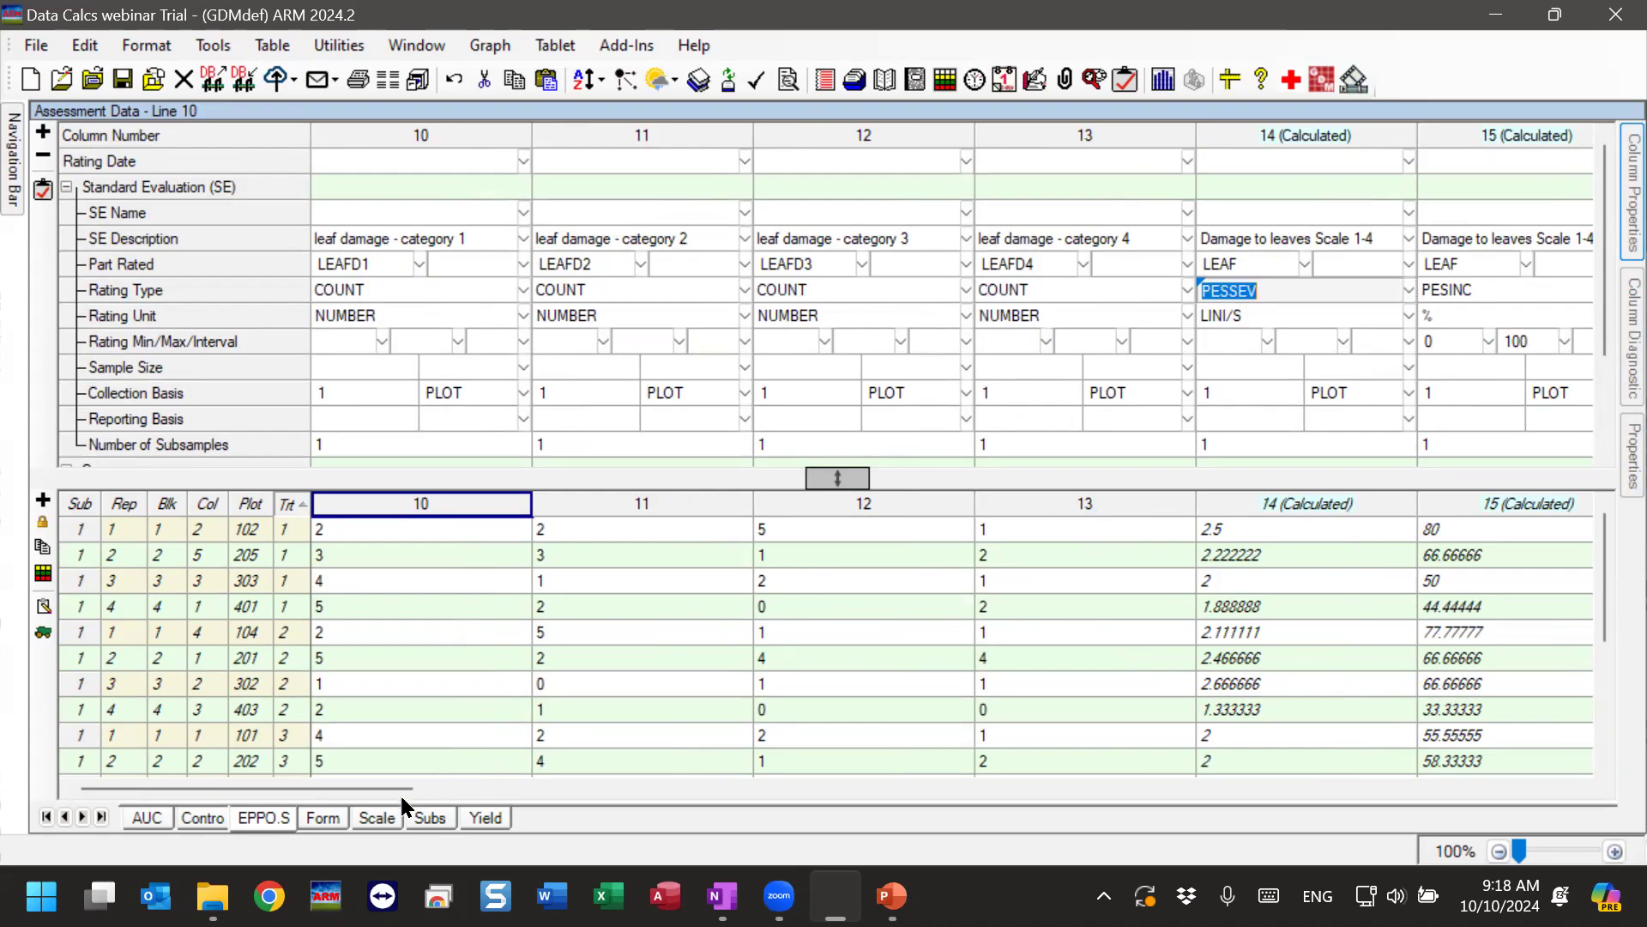
Examine the rating type of calculated column 15 and look up its action code in the ARM Action Codes List.
drag(321, 788, 414, 789)
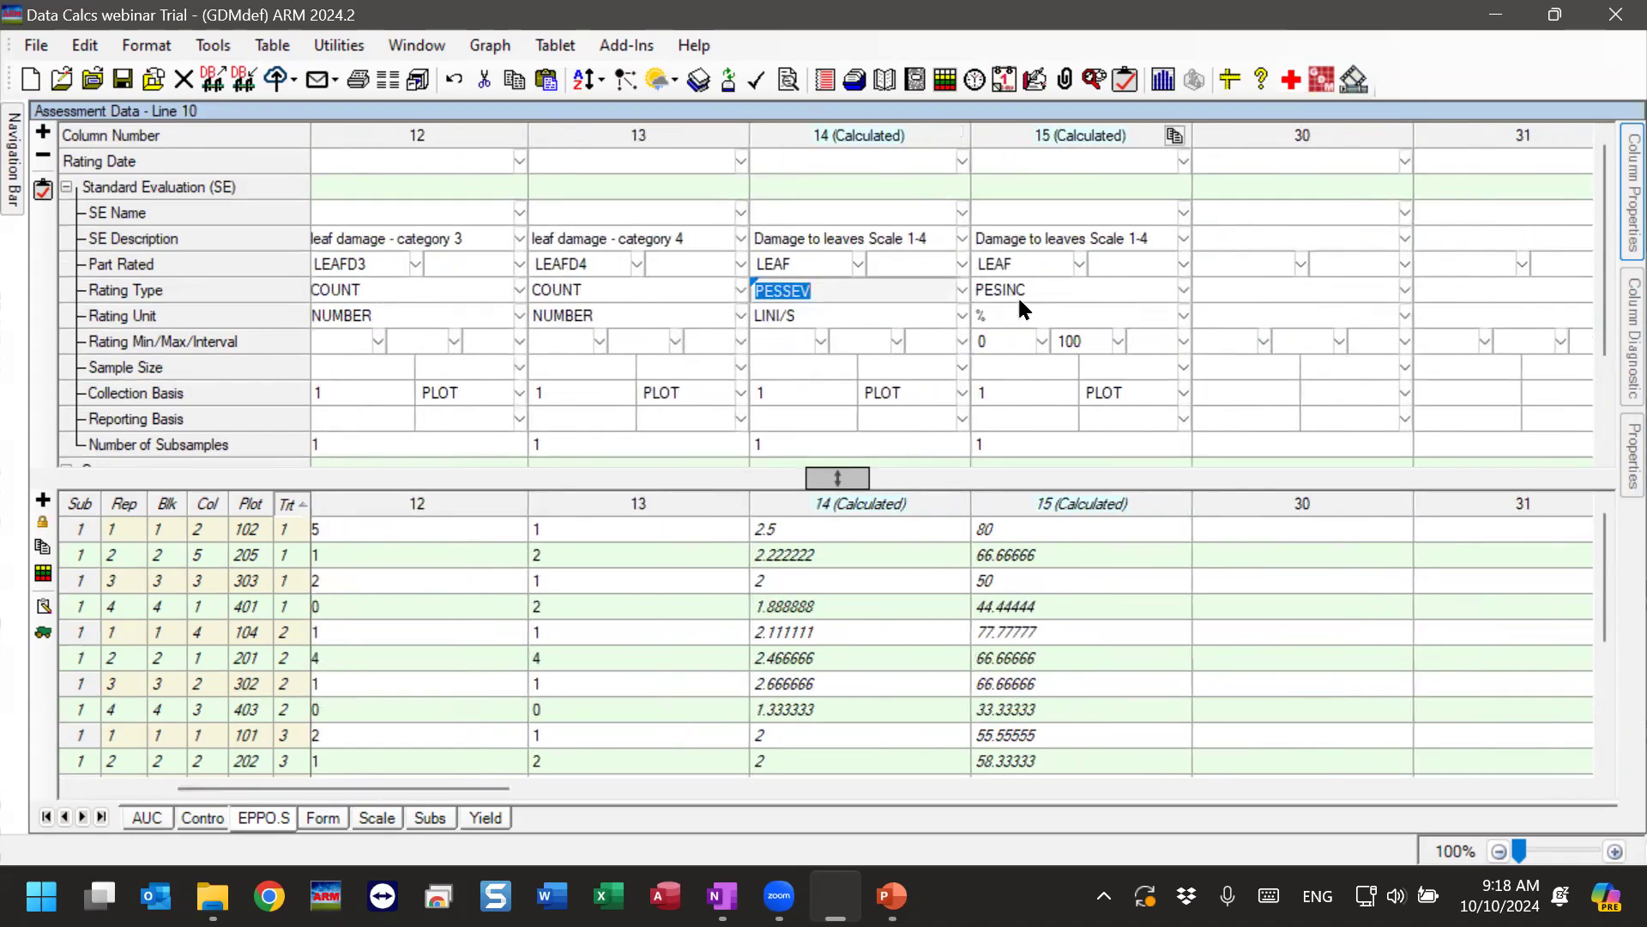
click(1059, 289)
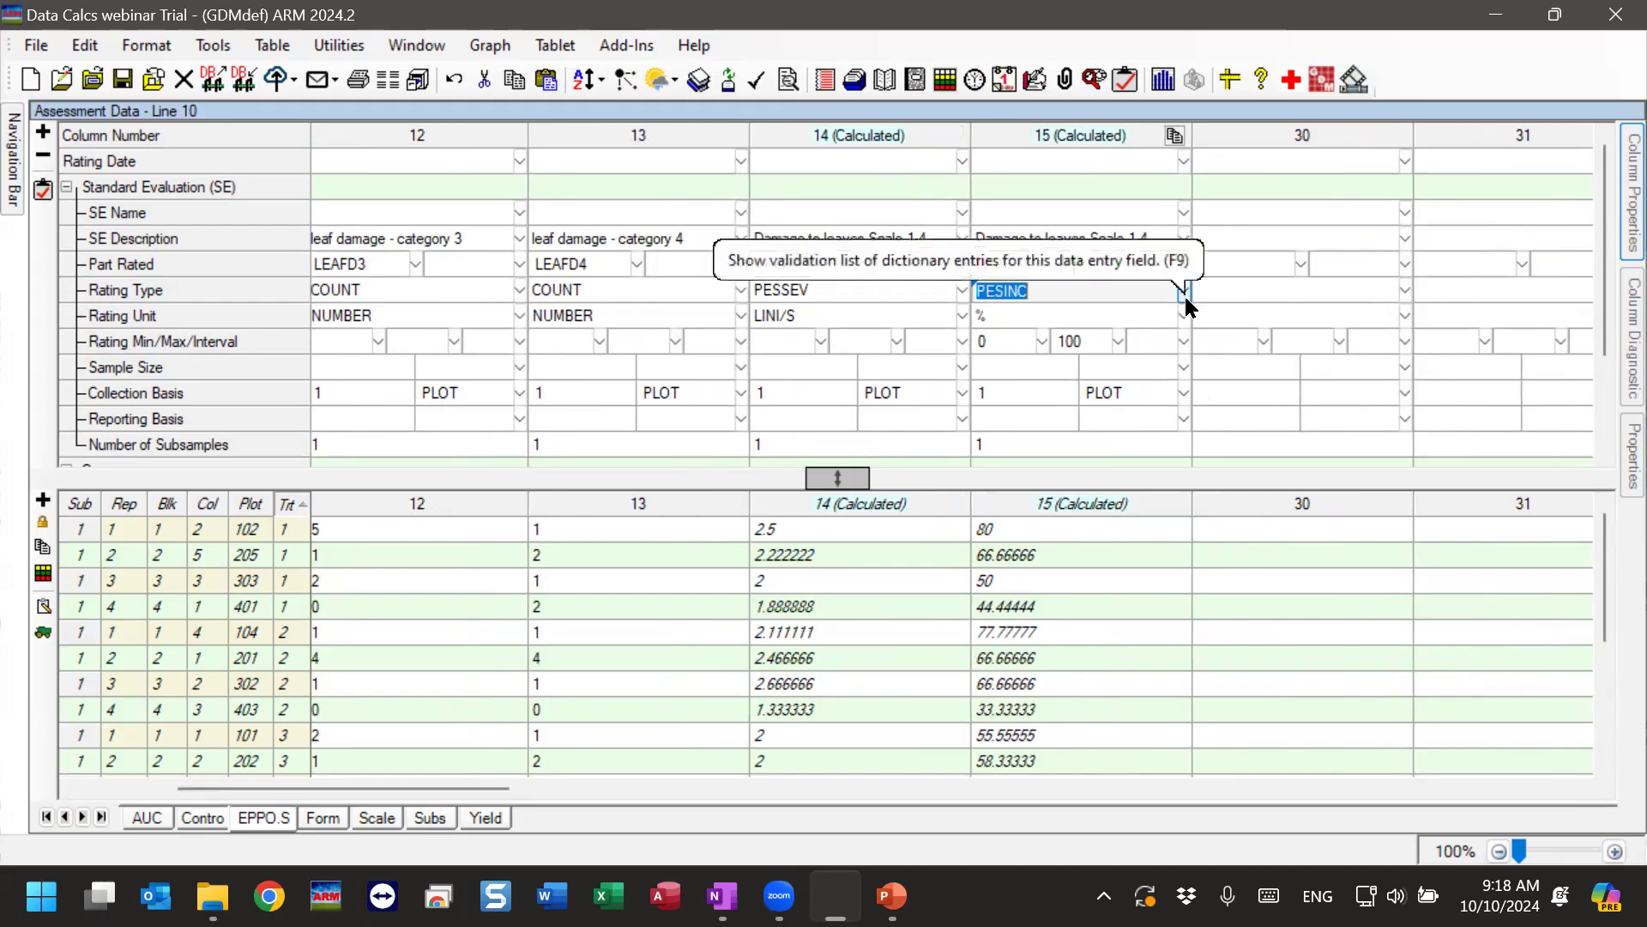
scroll(1130, 328, down, 2)
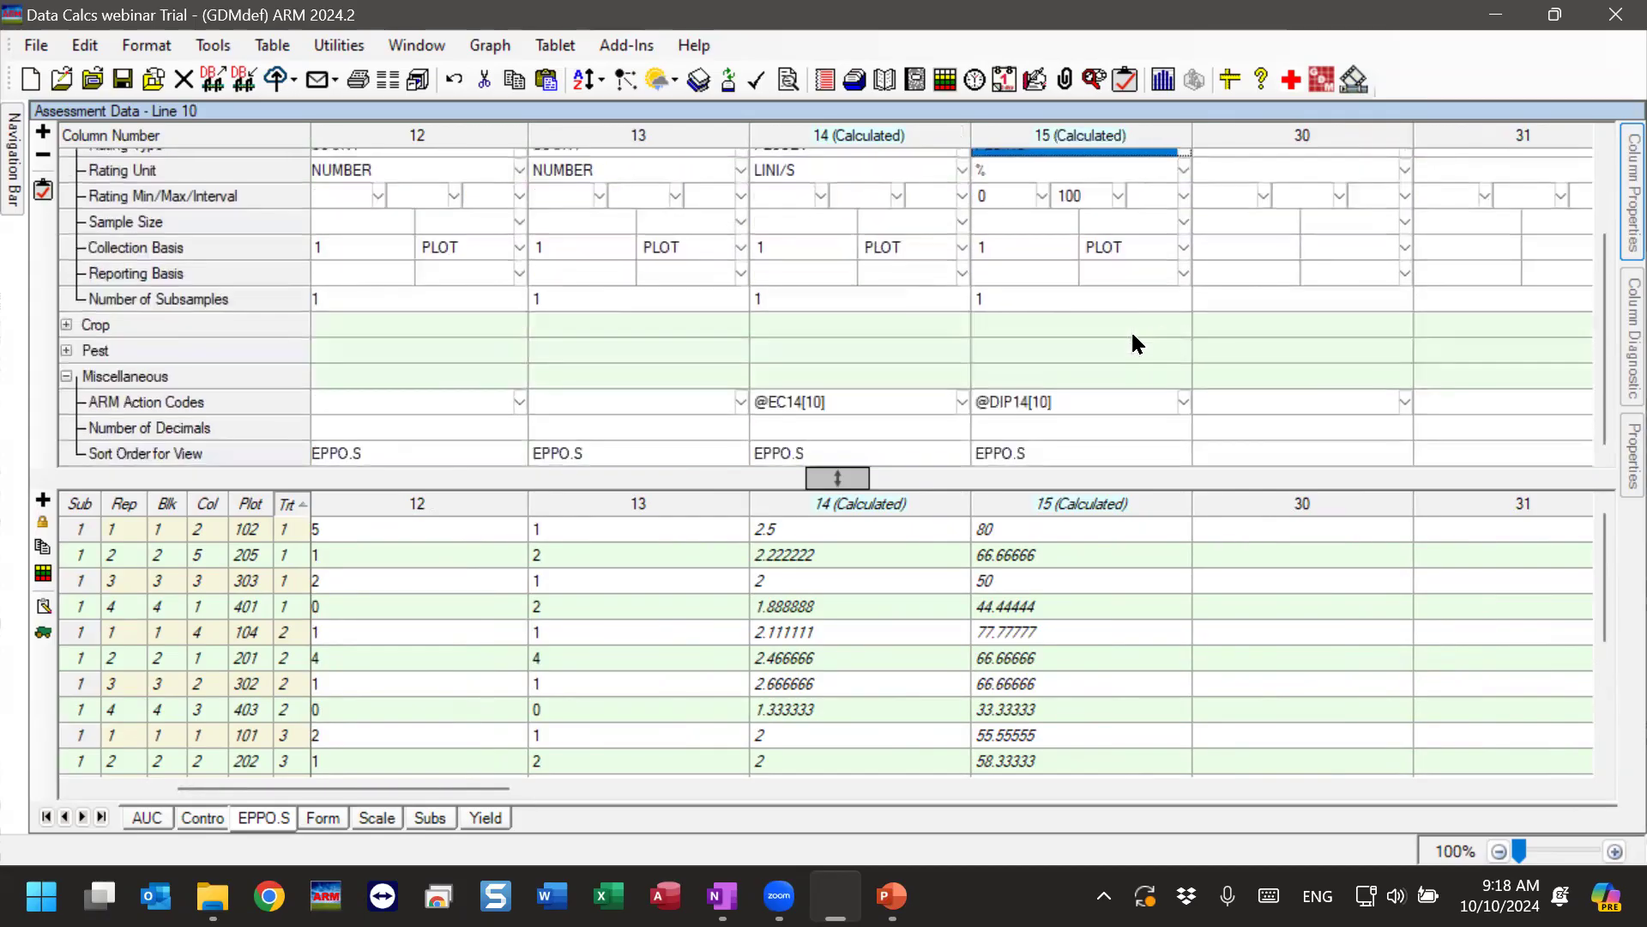
click(1037, 403)
click(1184, 402)
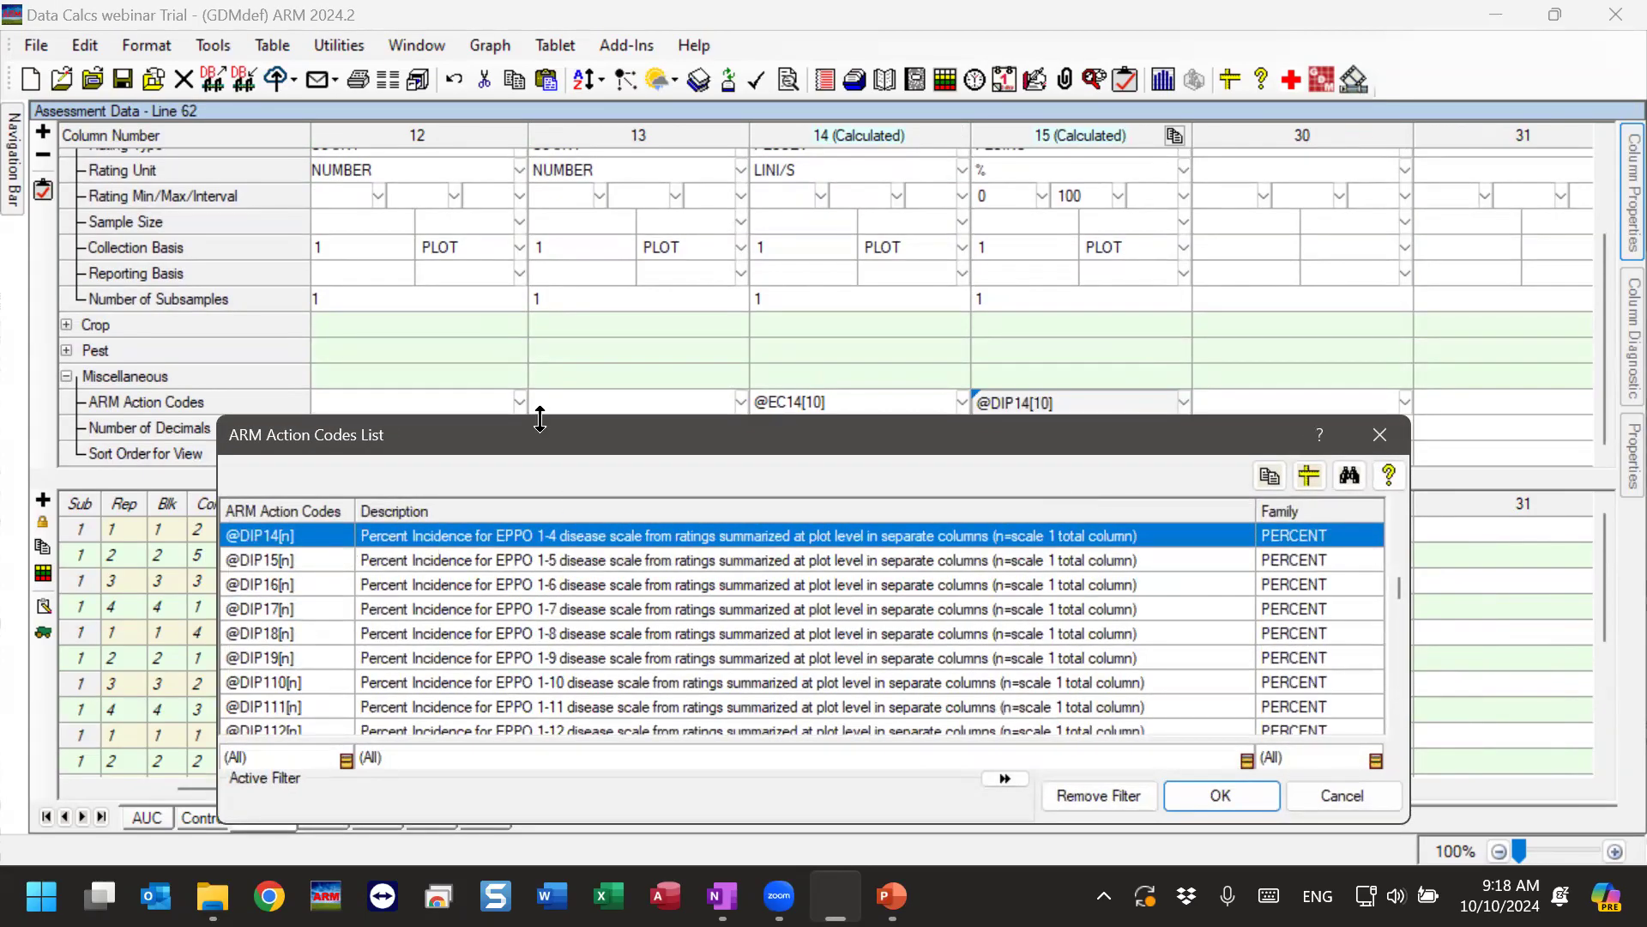
Enlarge the action codes list, look through the EPPO rating scale and percent incidence codes, and close it without choosing one.
drag(540, 420, 539, 113)
scroll(420, 383, up, 10)
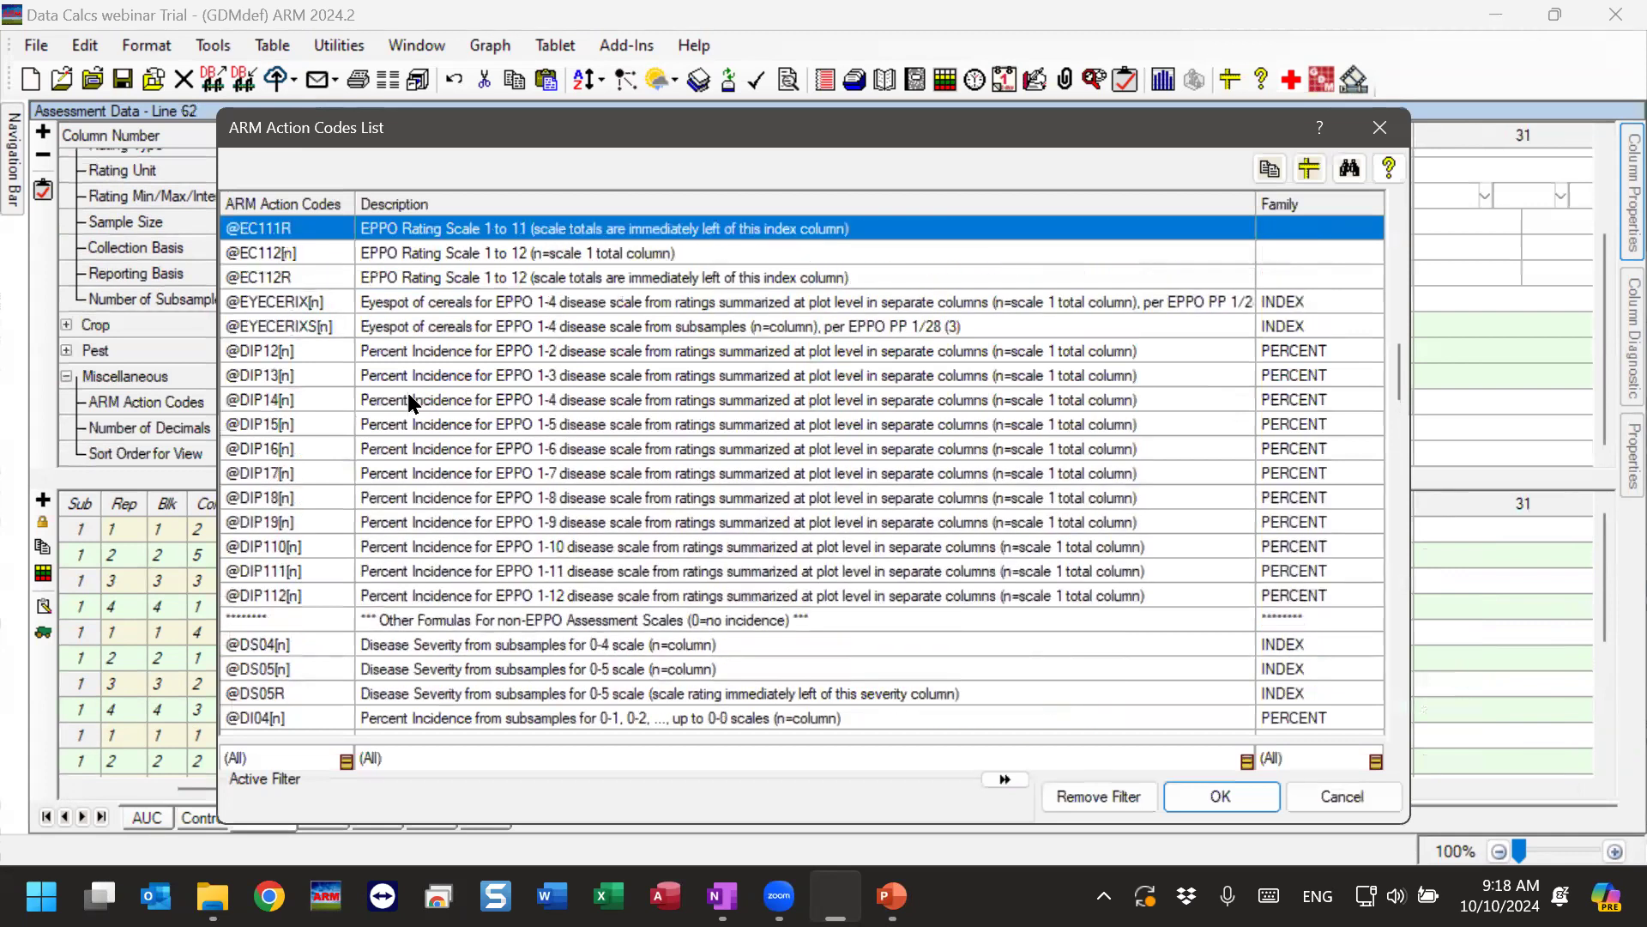
scroll(417, 405, up, 5)
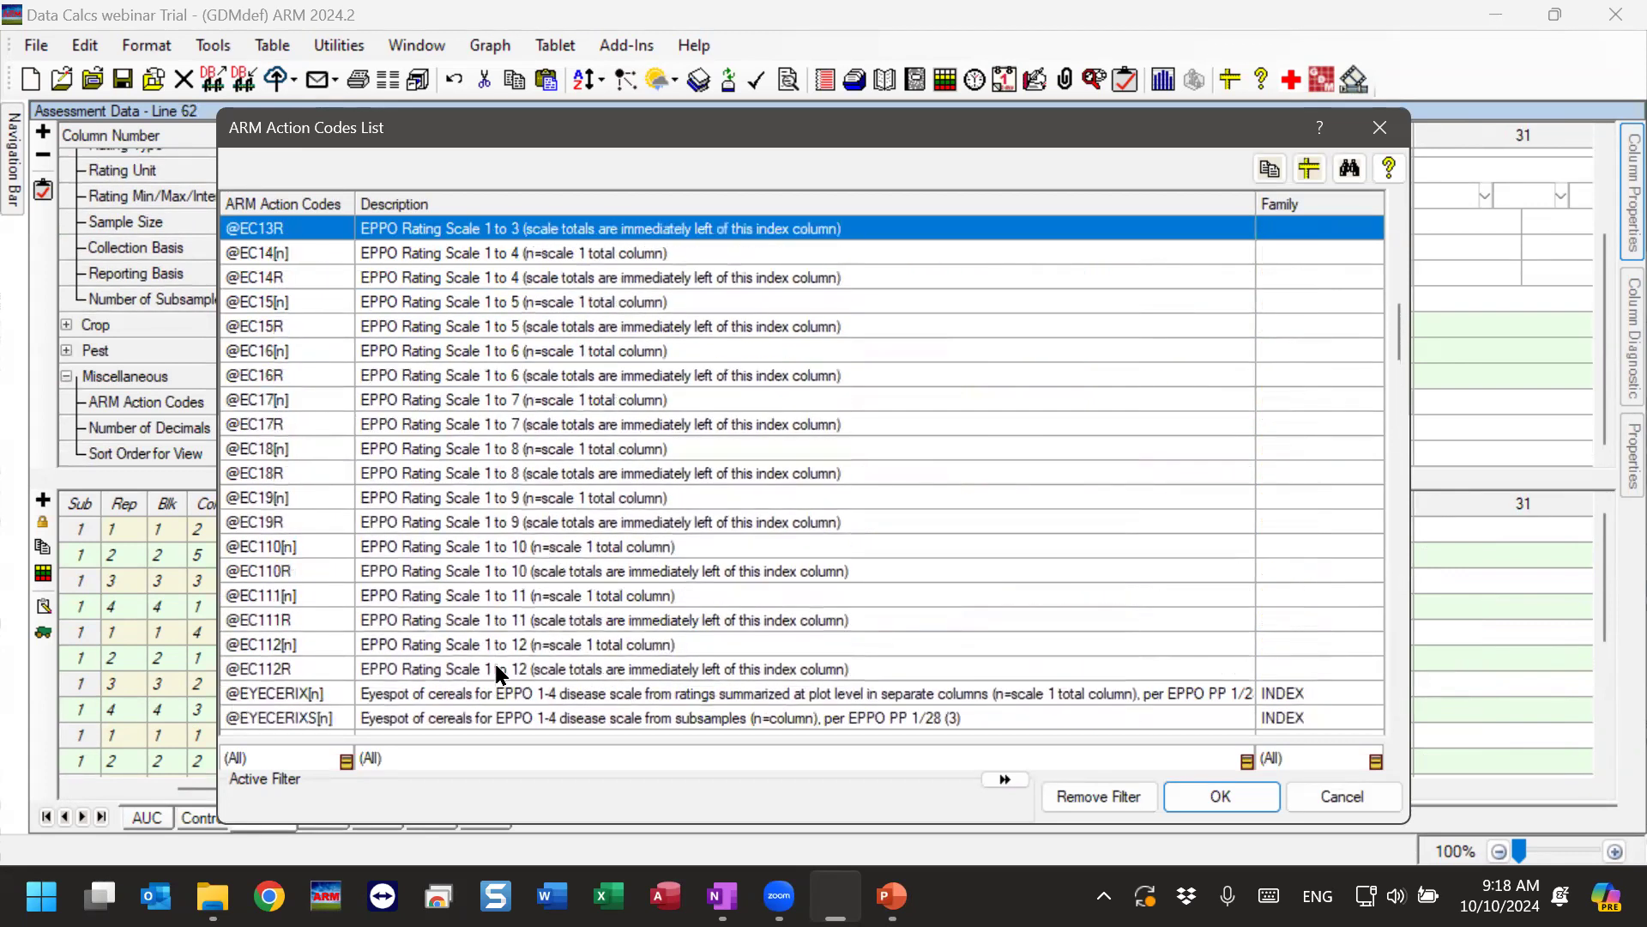
scroll(538, 410, down, 8)
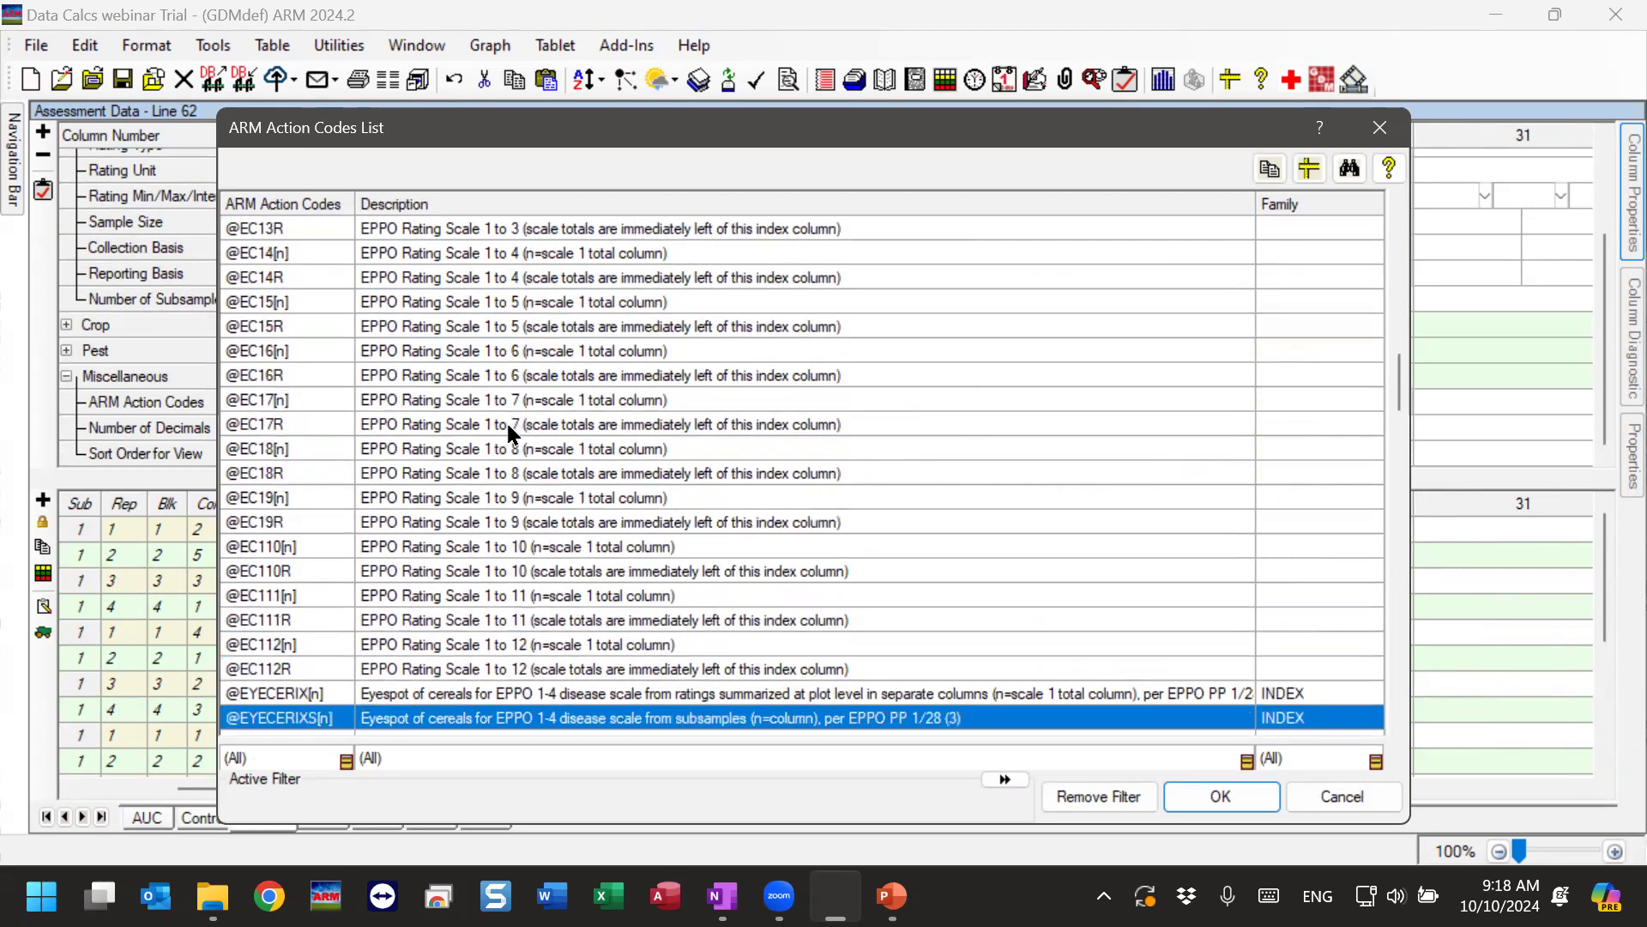
scroll(417, 445, down, 4)
scroll(418, 447, down, 5)
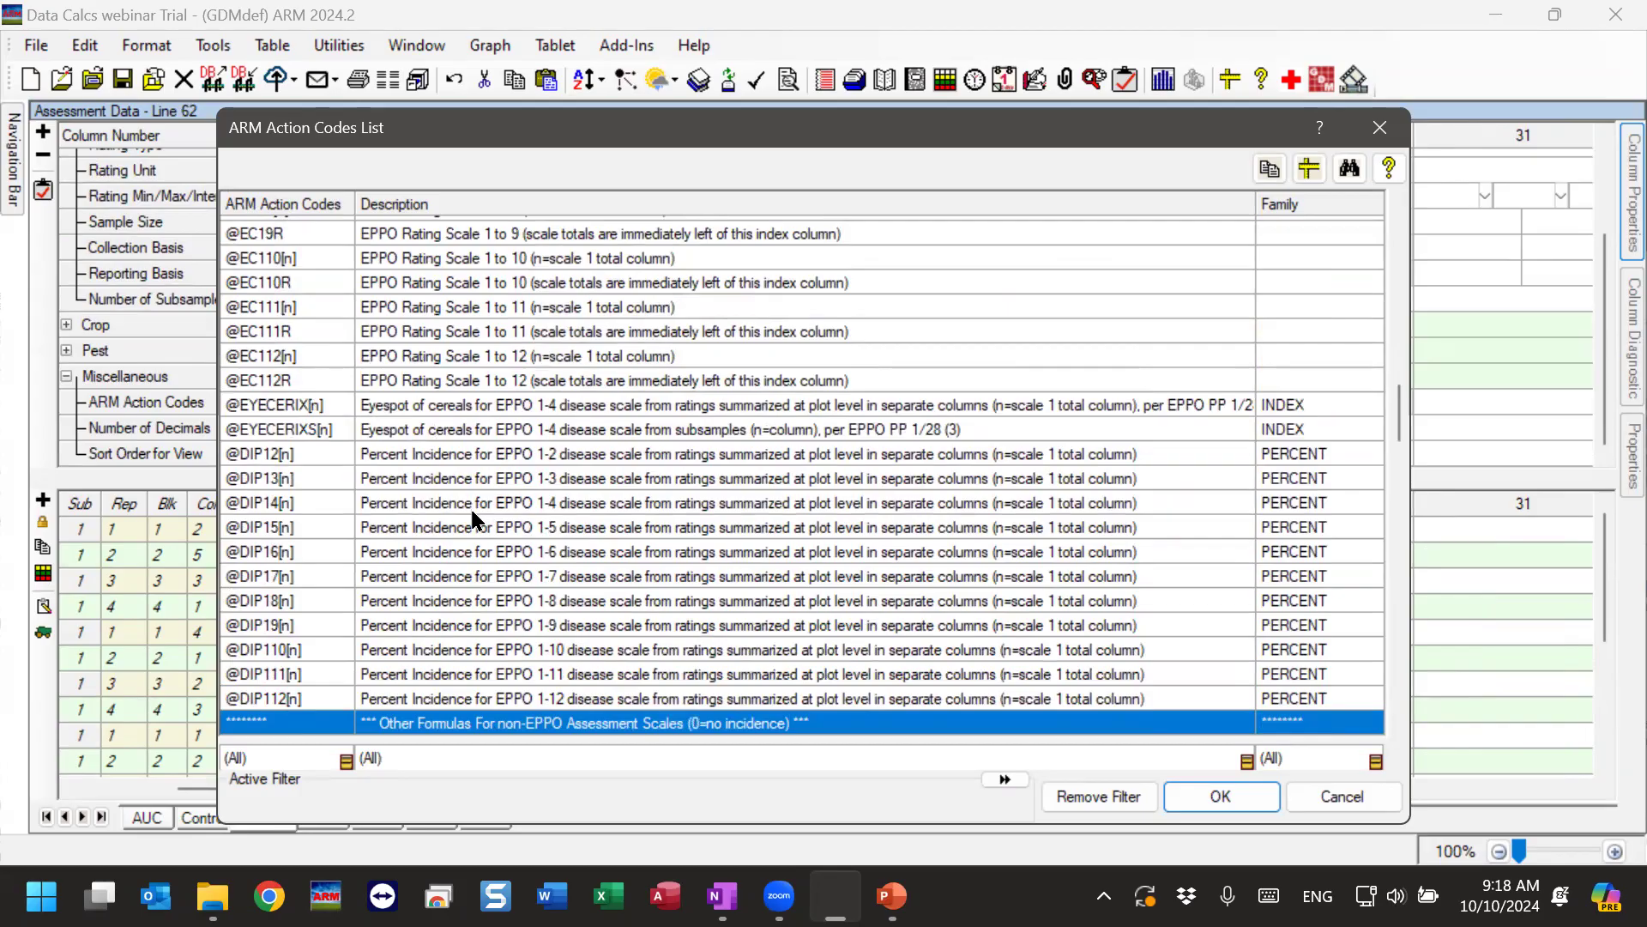
click(1347, 794)
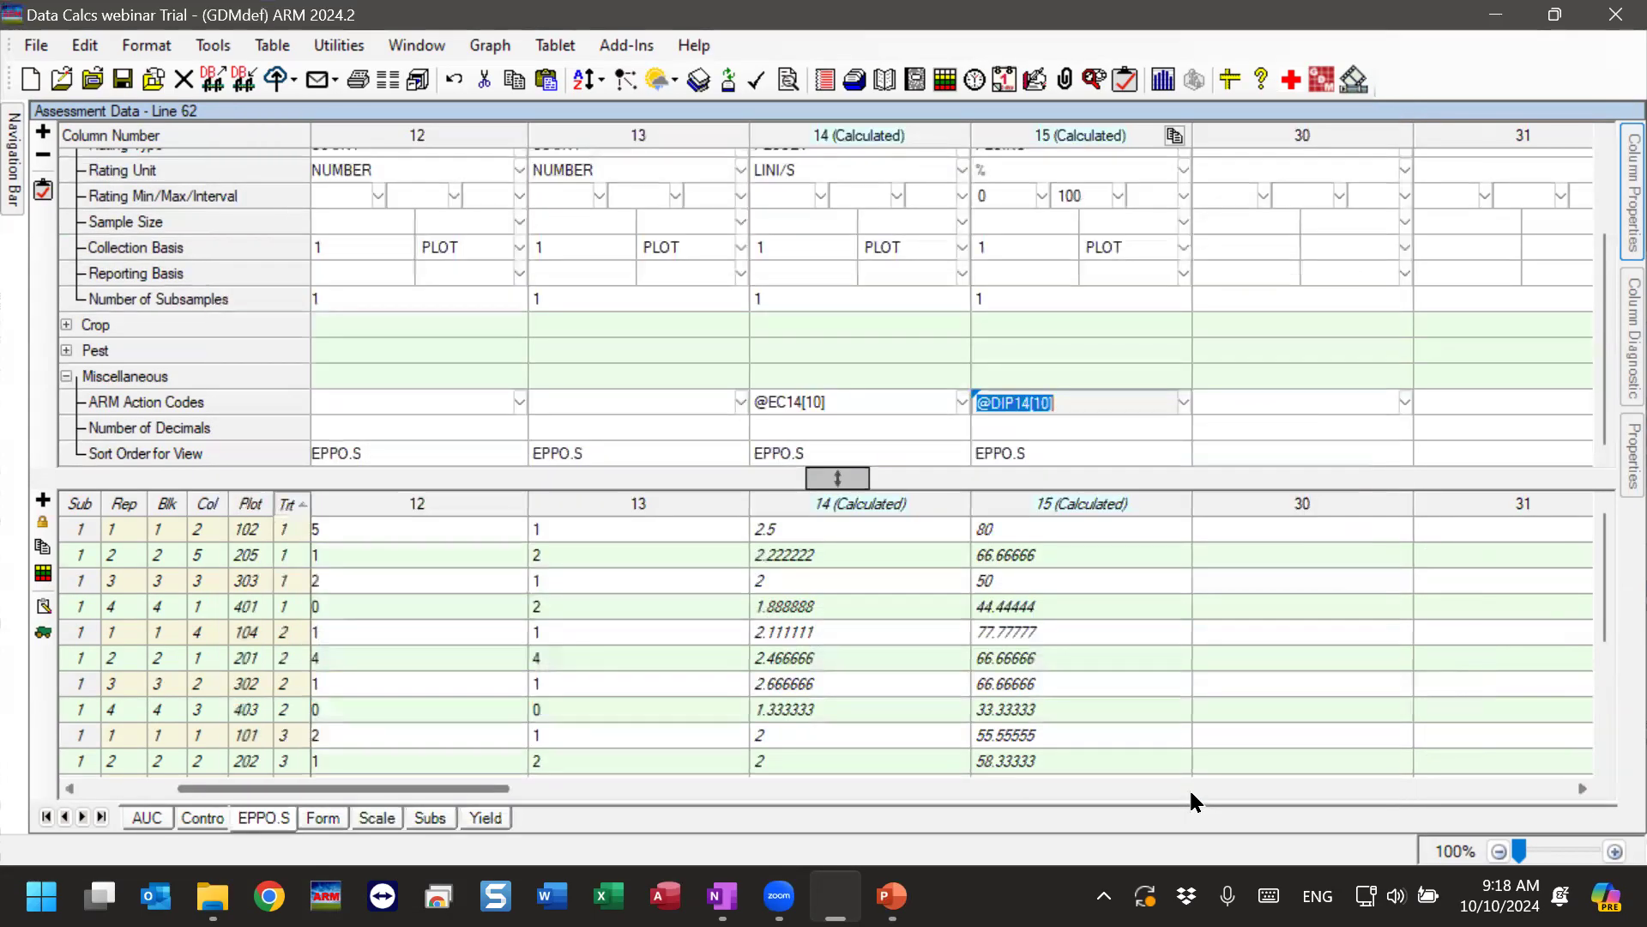
Review the percent incidence values calculated for all plots in column 15, including plot 104.
click(1035, 528)
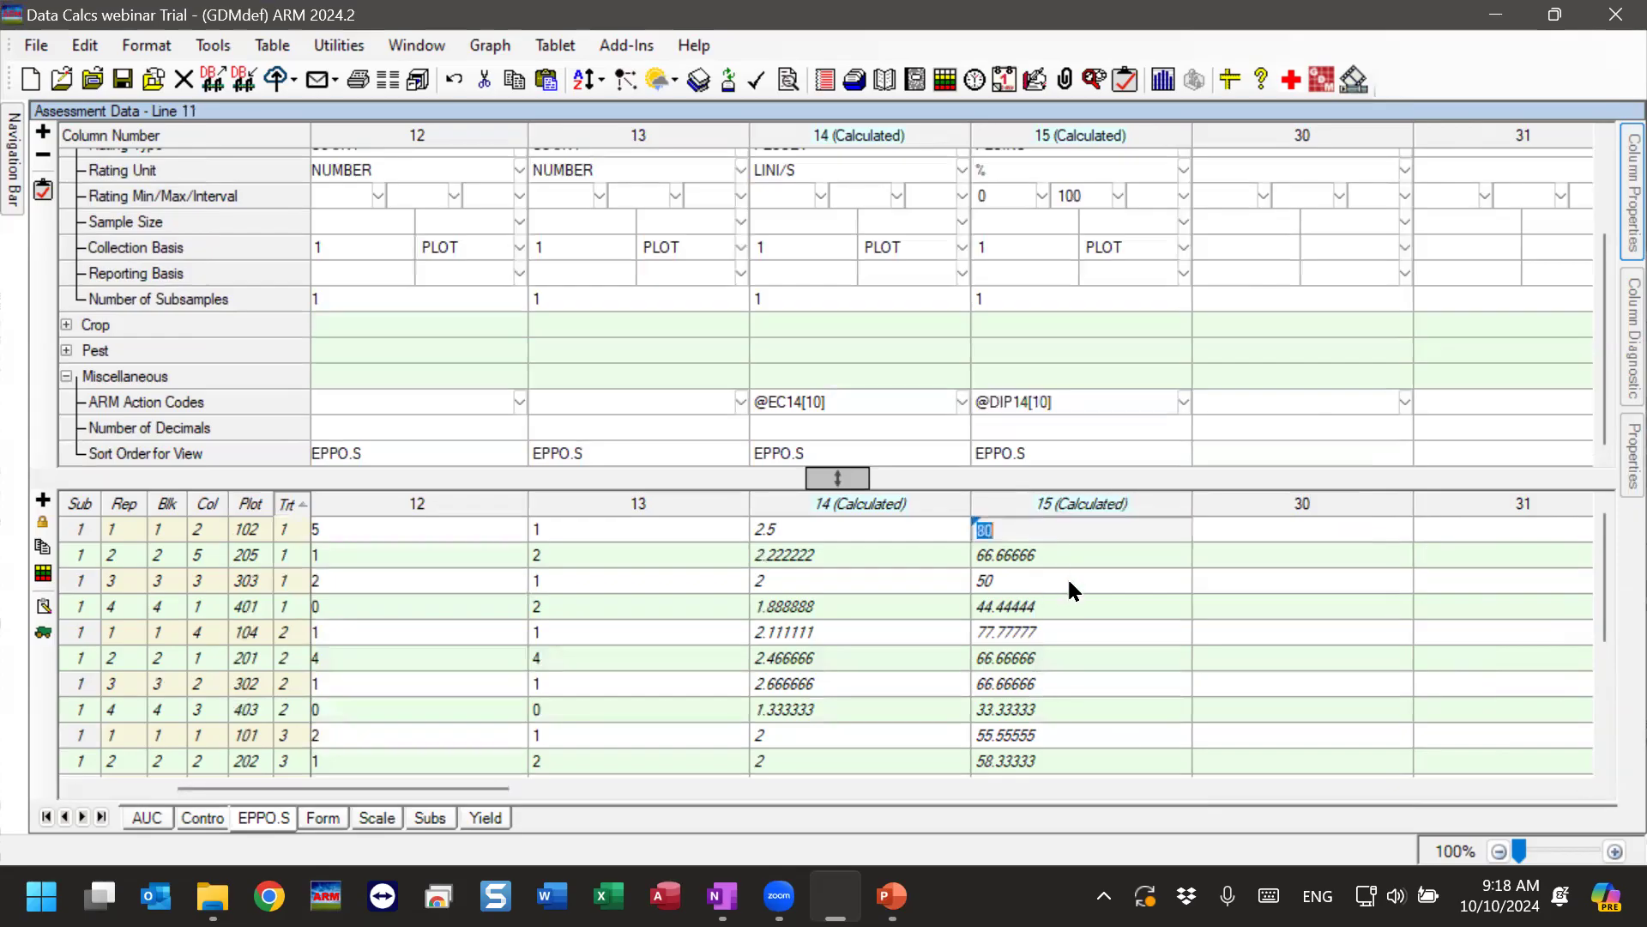
scroll(1067, 575, down, 2)
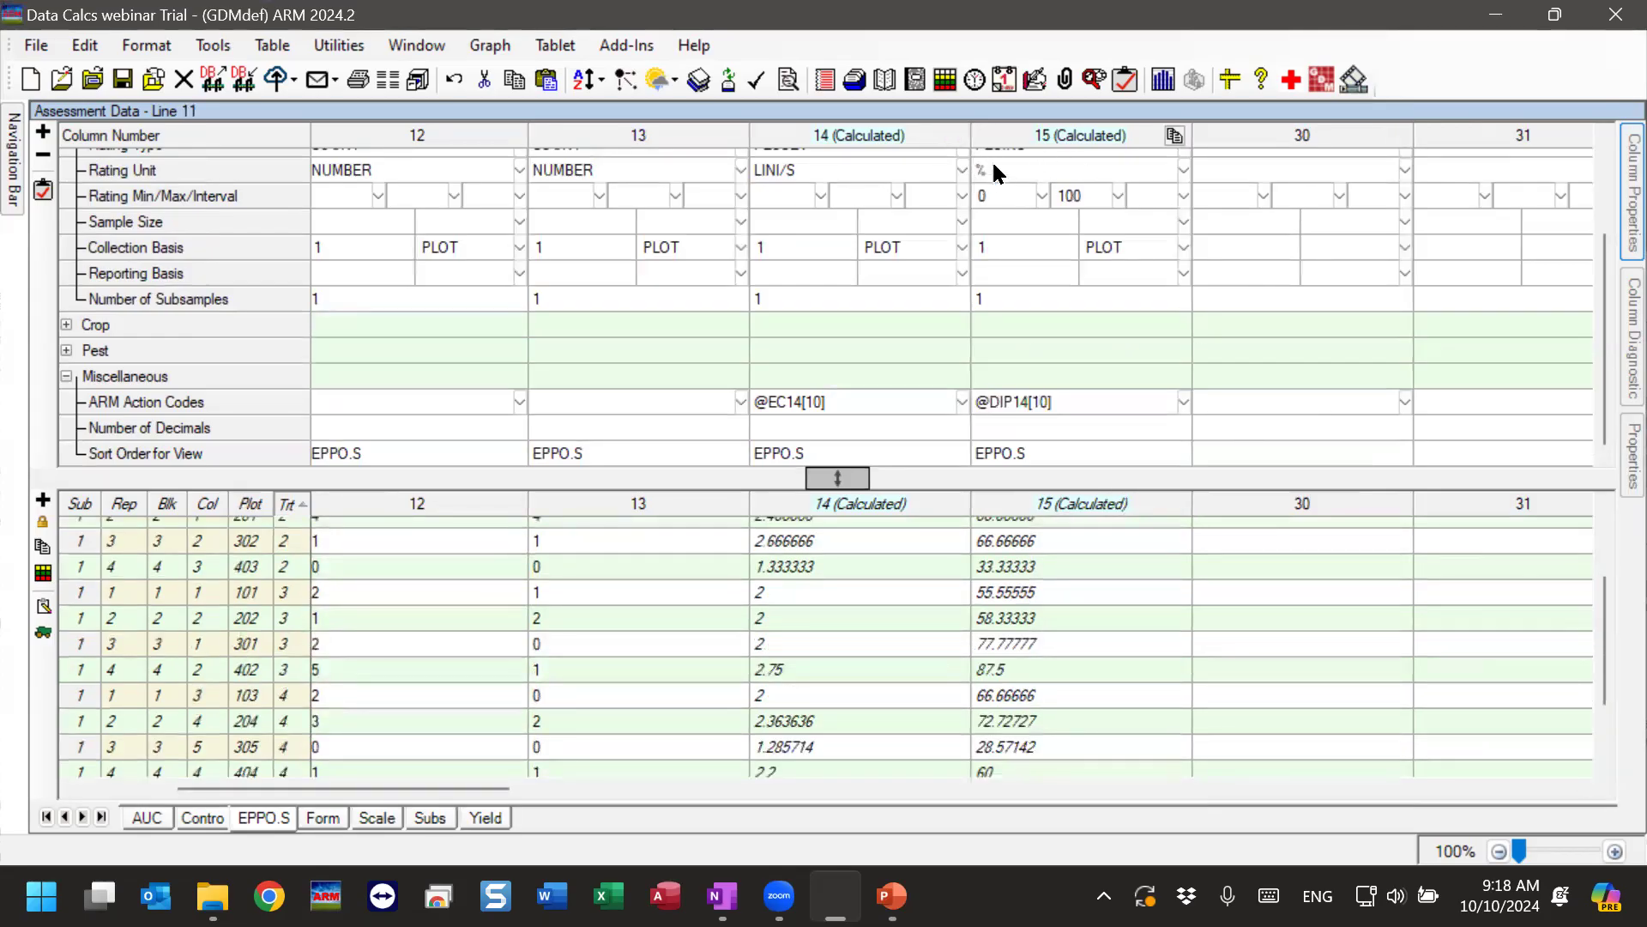
scroll(1032, 659, down, 2)
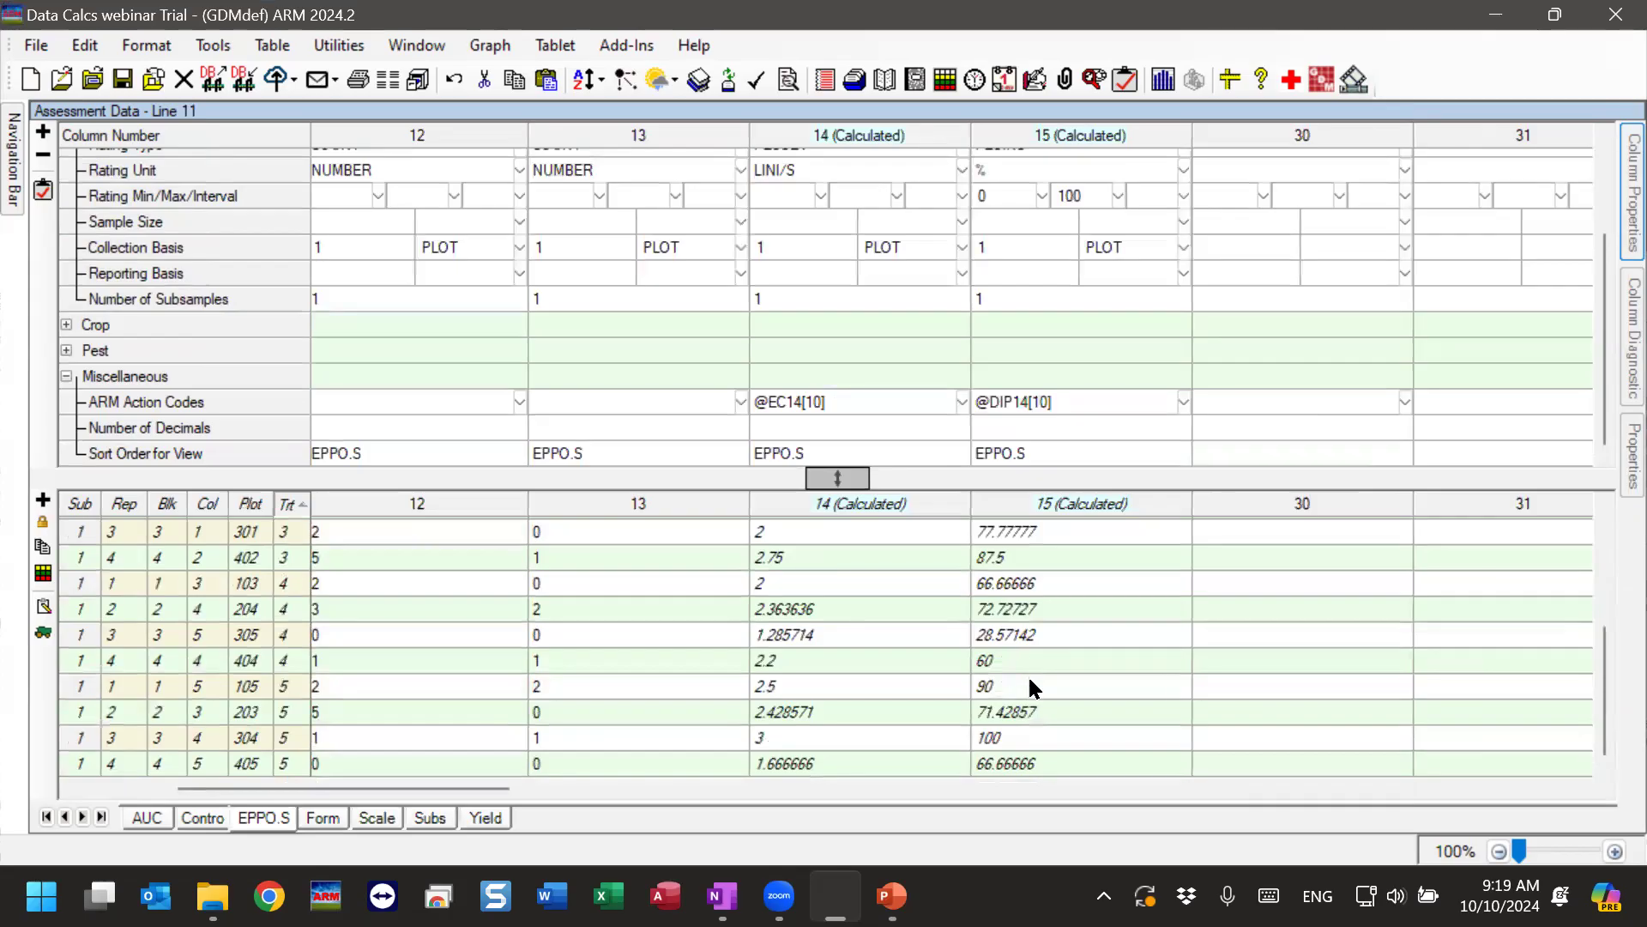
scroll(1073, 702, up, 4)
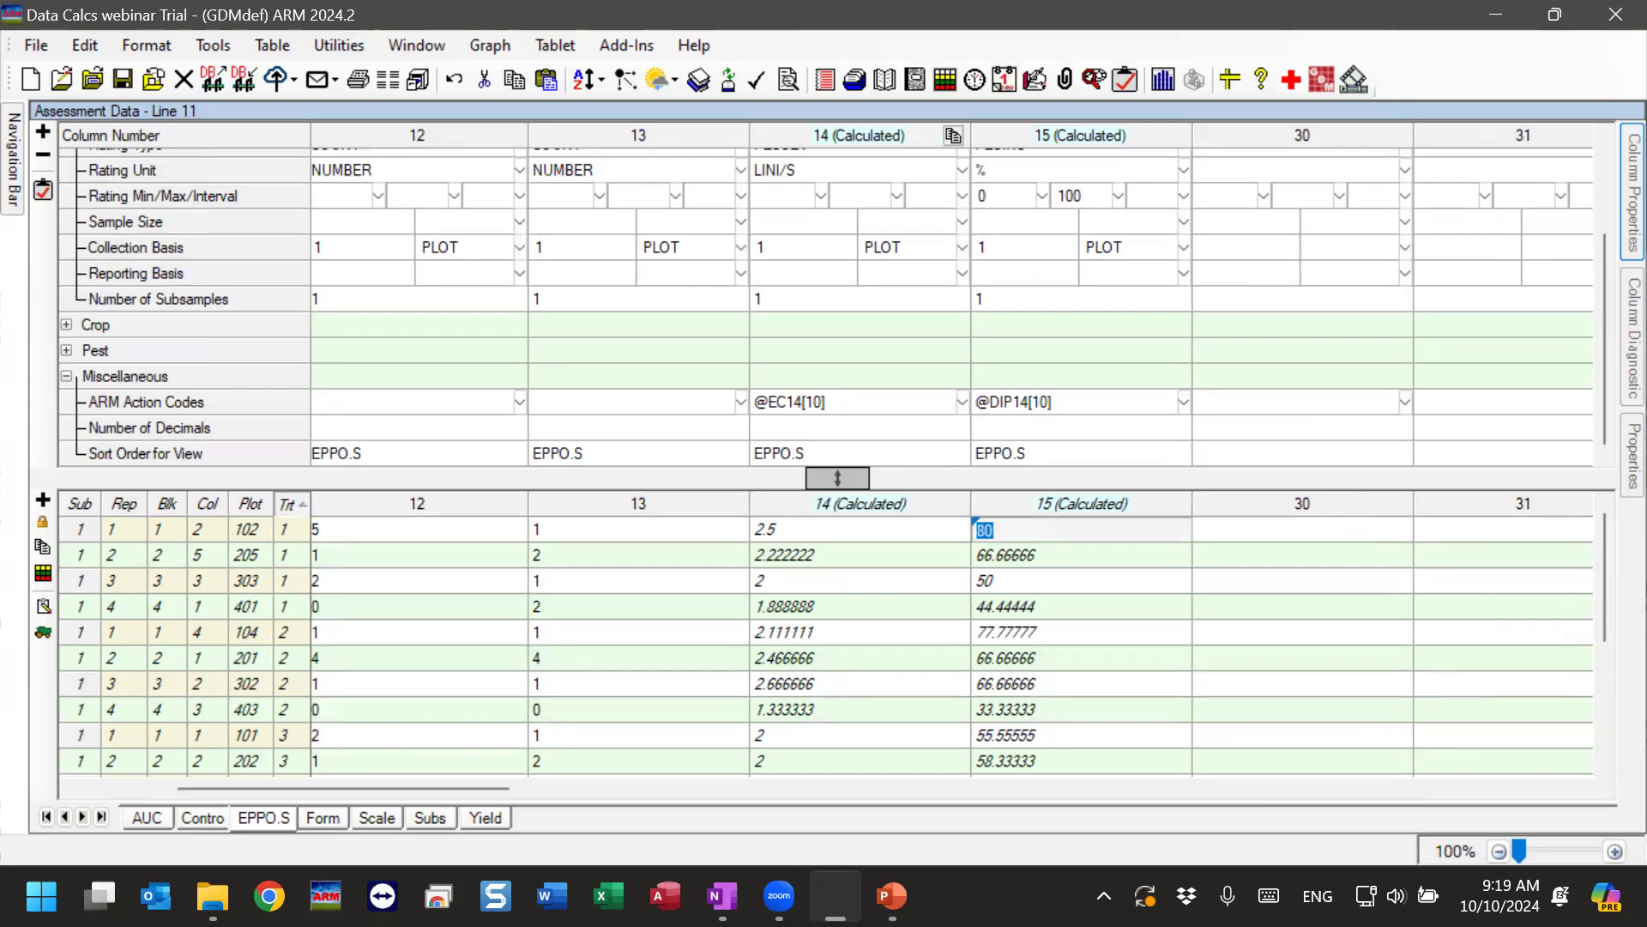
click(871, 639)
drag(1008, 642, 1015, 649)
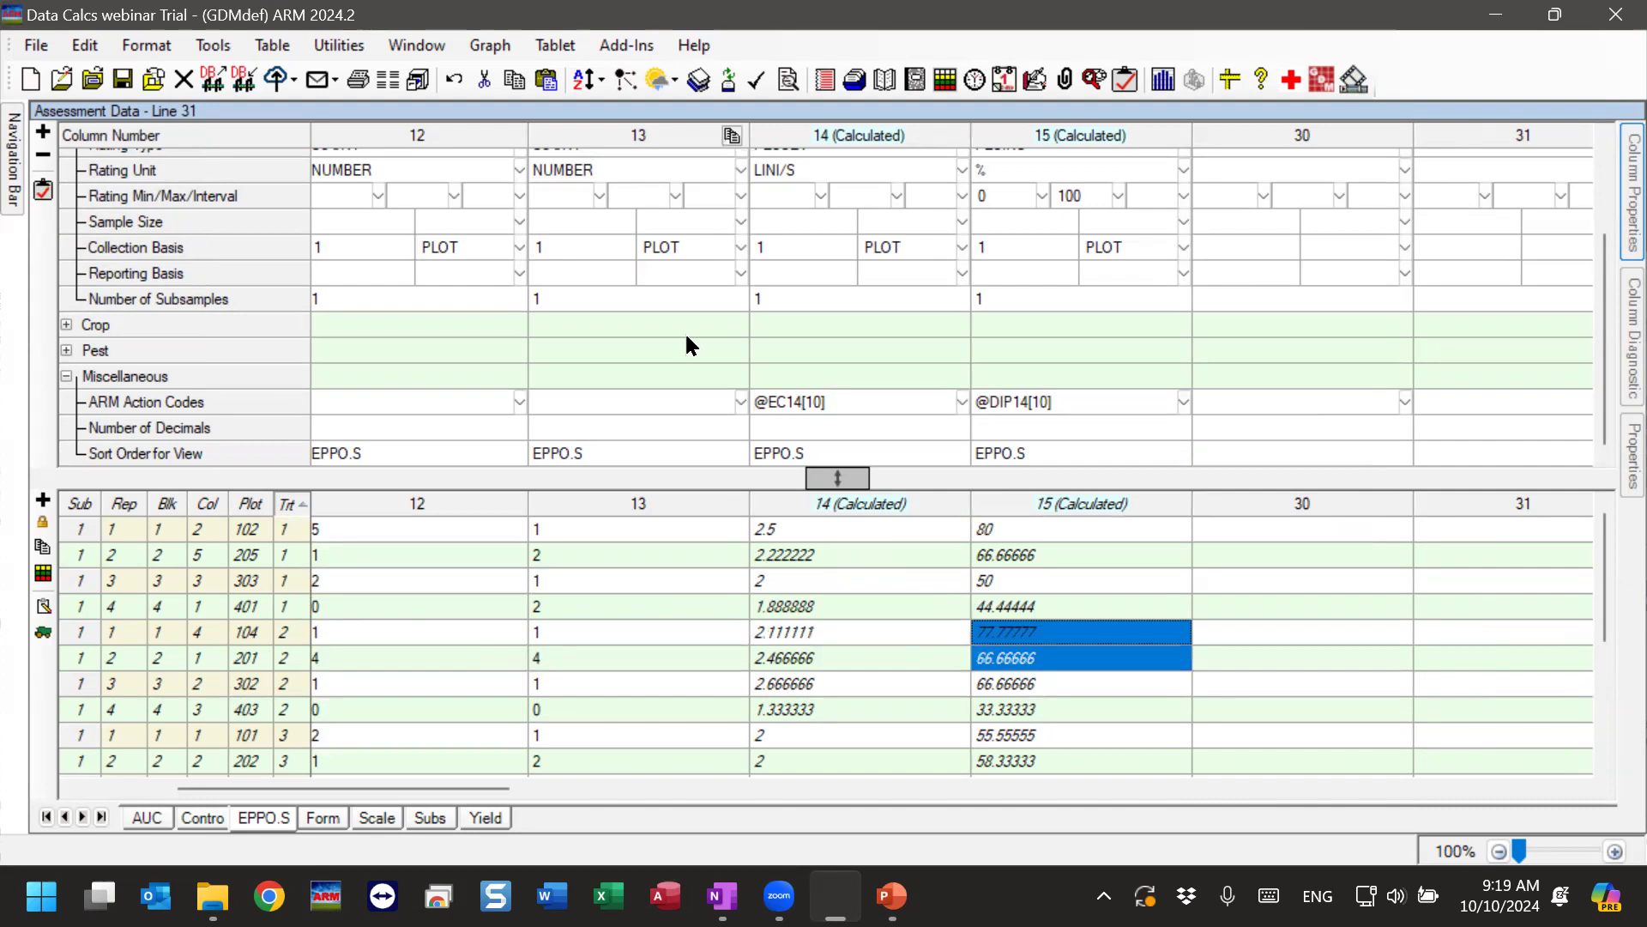
key(F2)
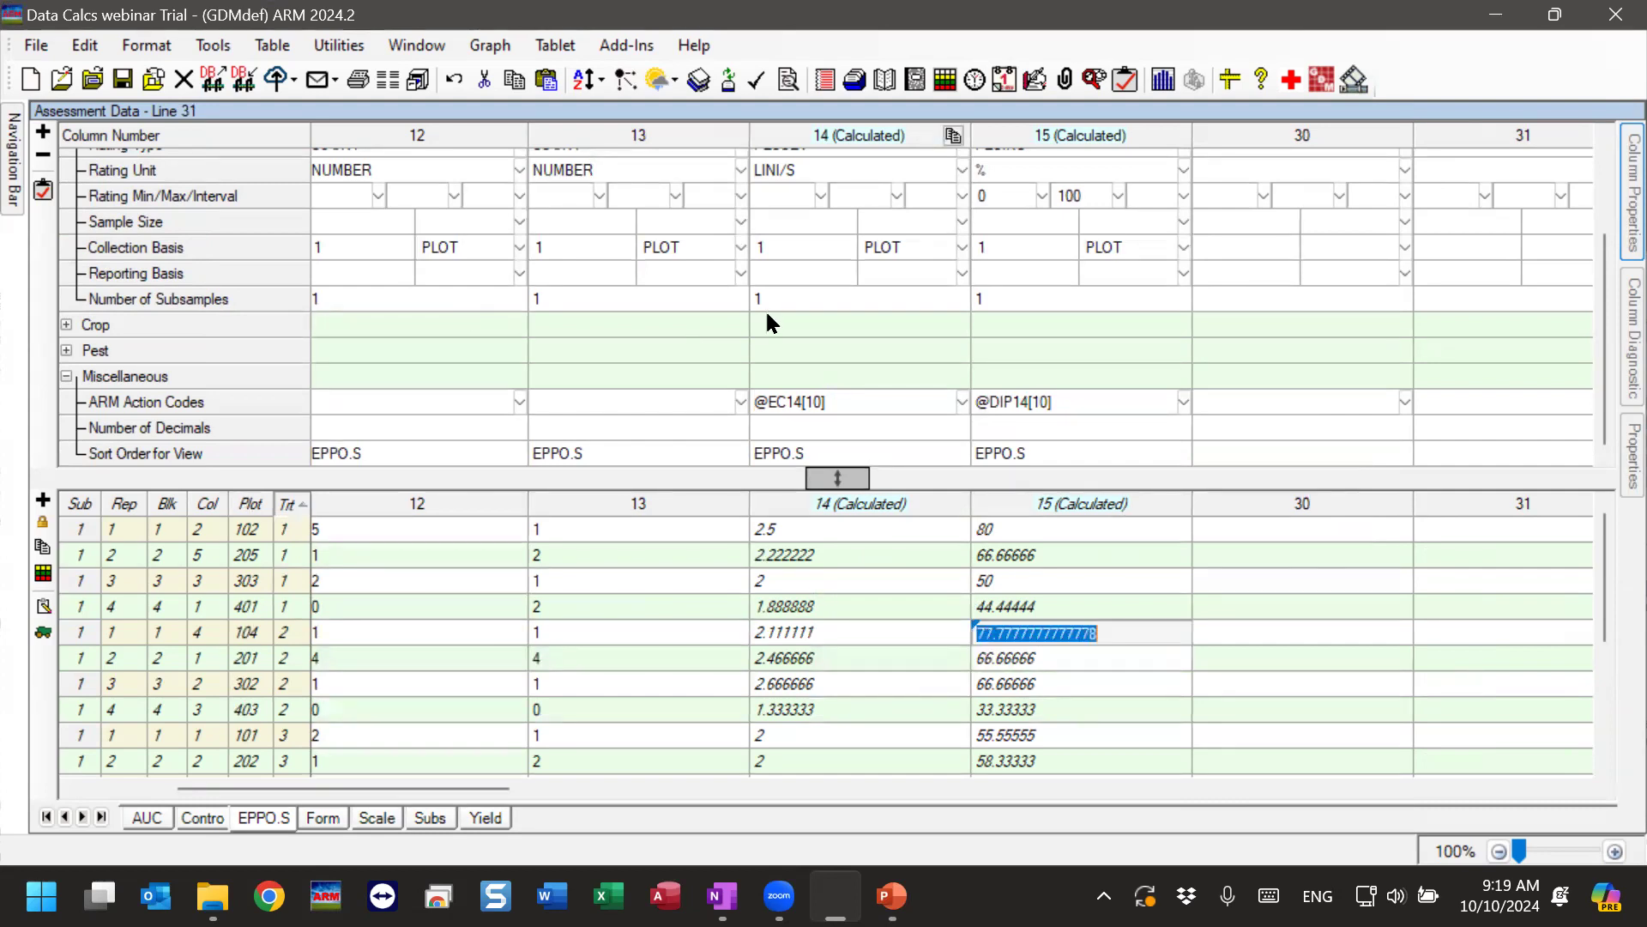
Compare plot 401's severity index in column 14 and percent incidence in column 15 with its four leaf damage category counts.
scroll(768, 313, up, 2)
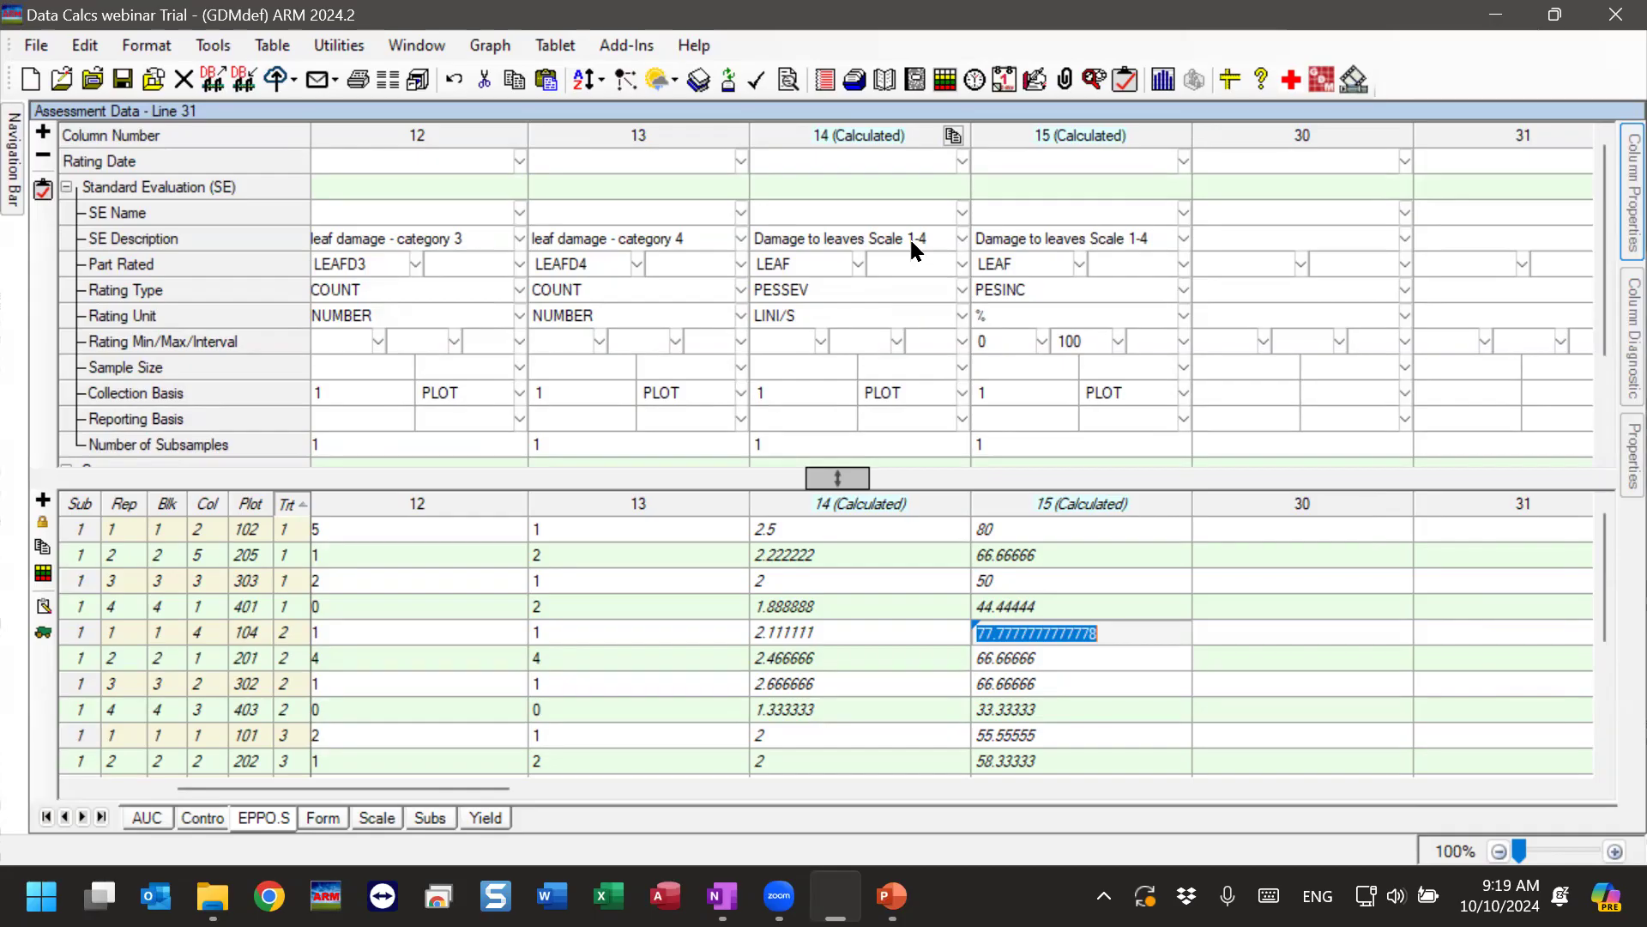
click(858, 606)
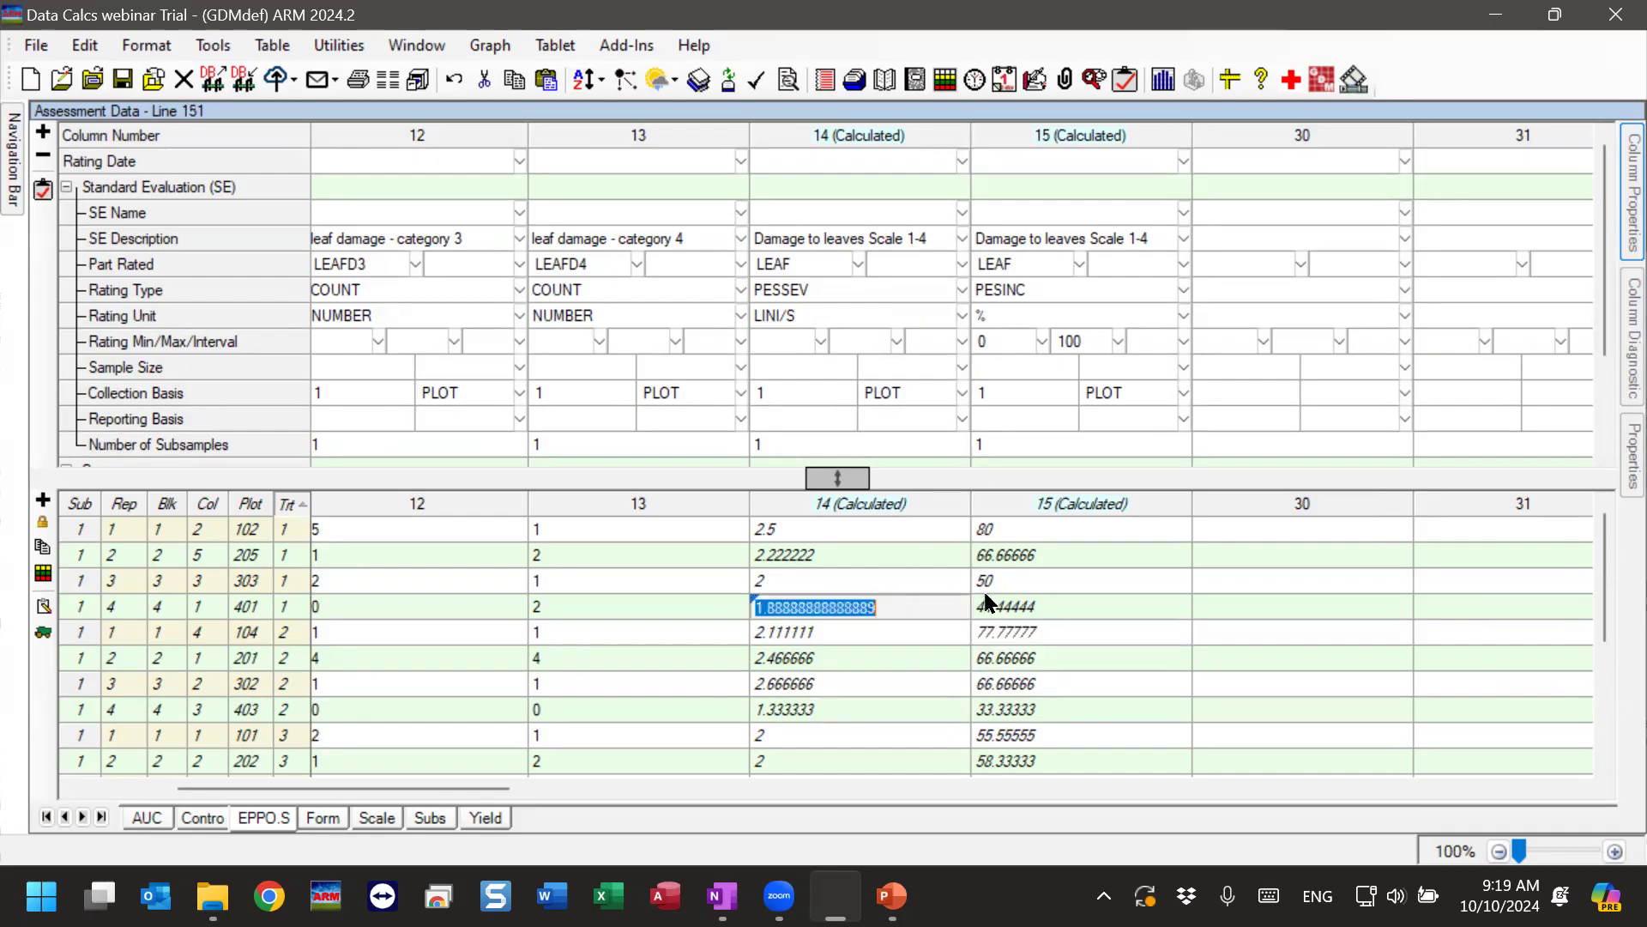
click(1022, 607)
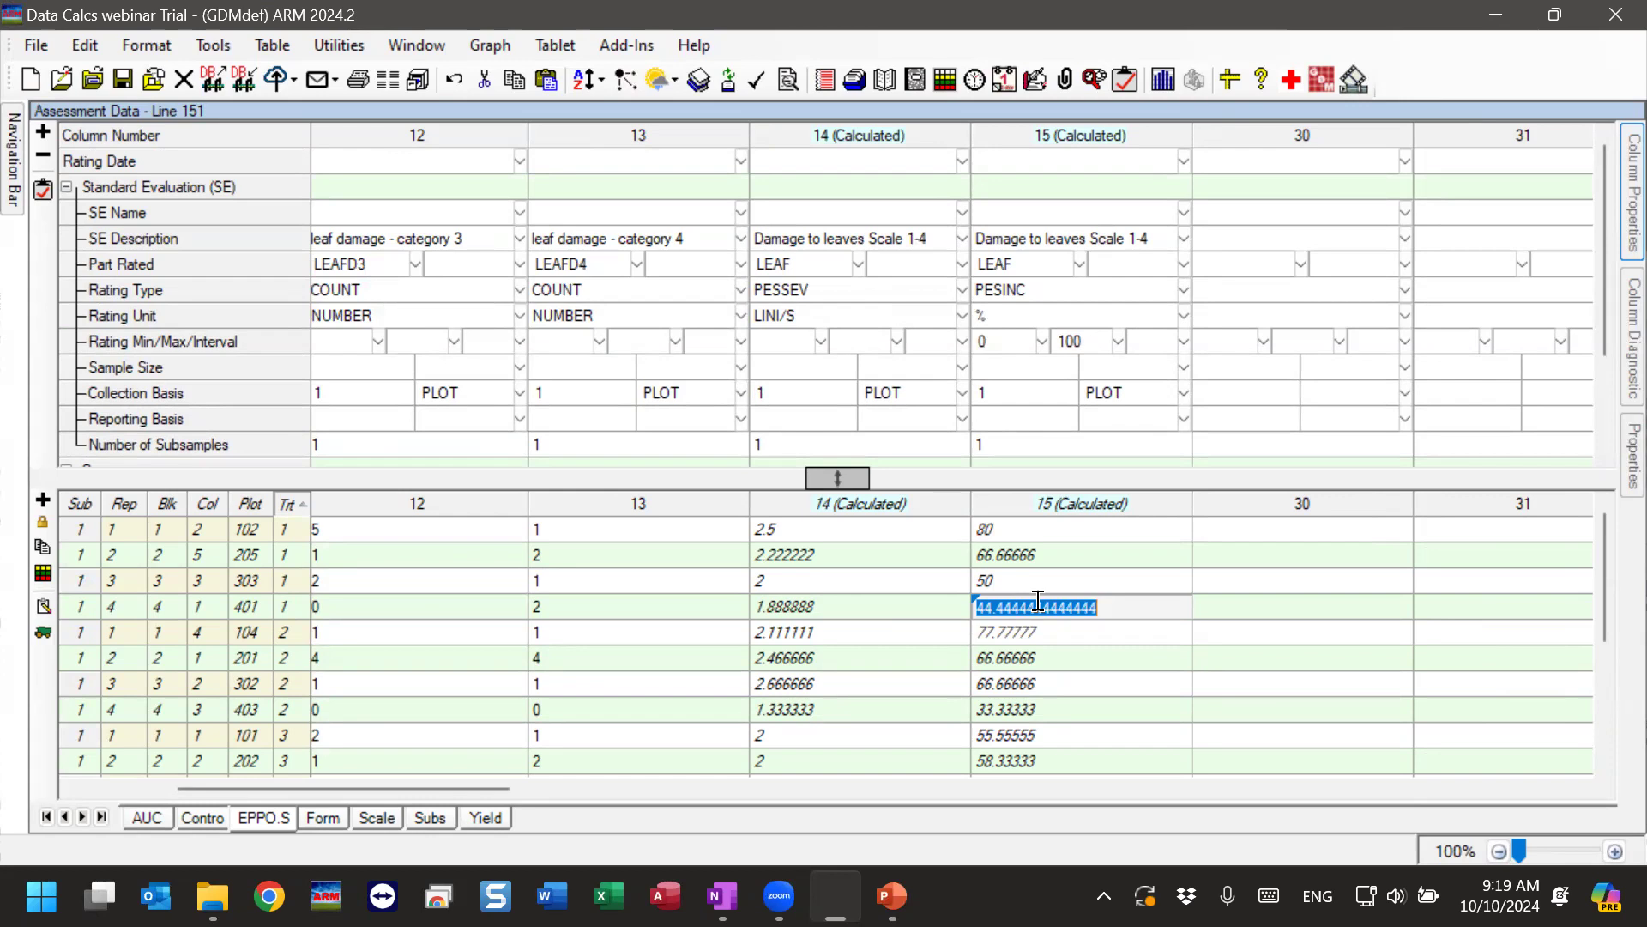
drag(487, 785, 360, 788)
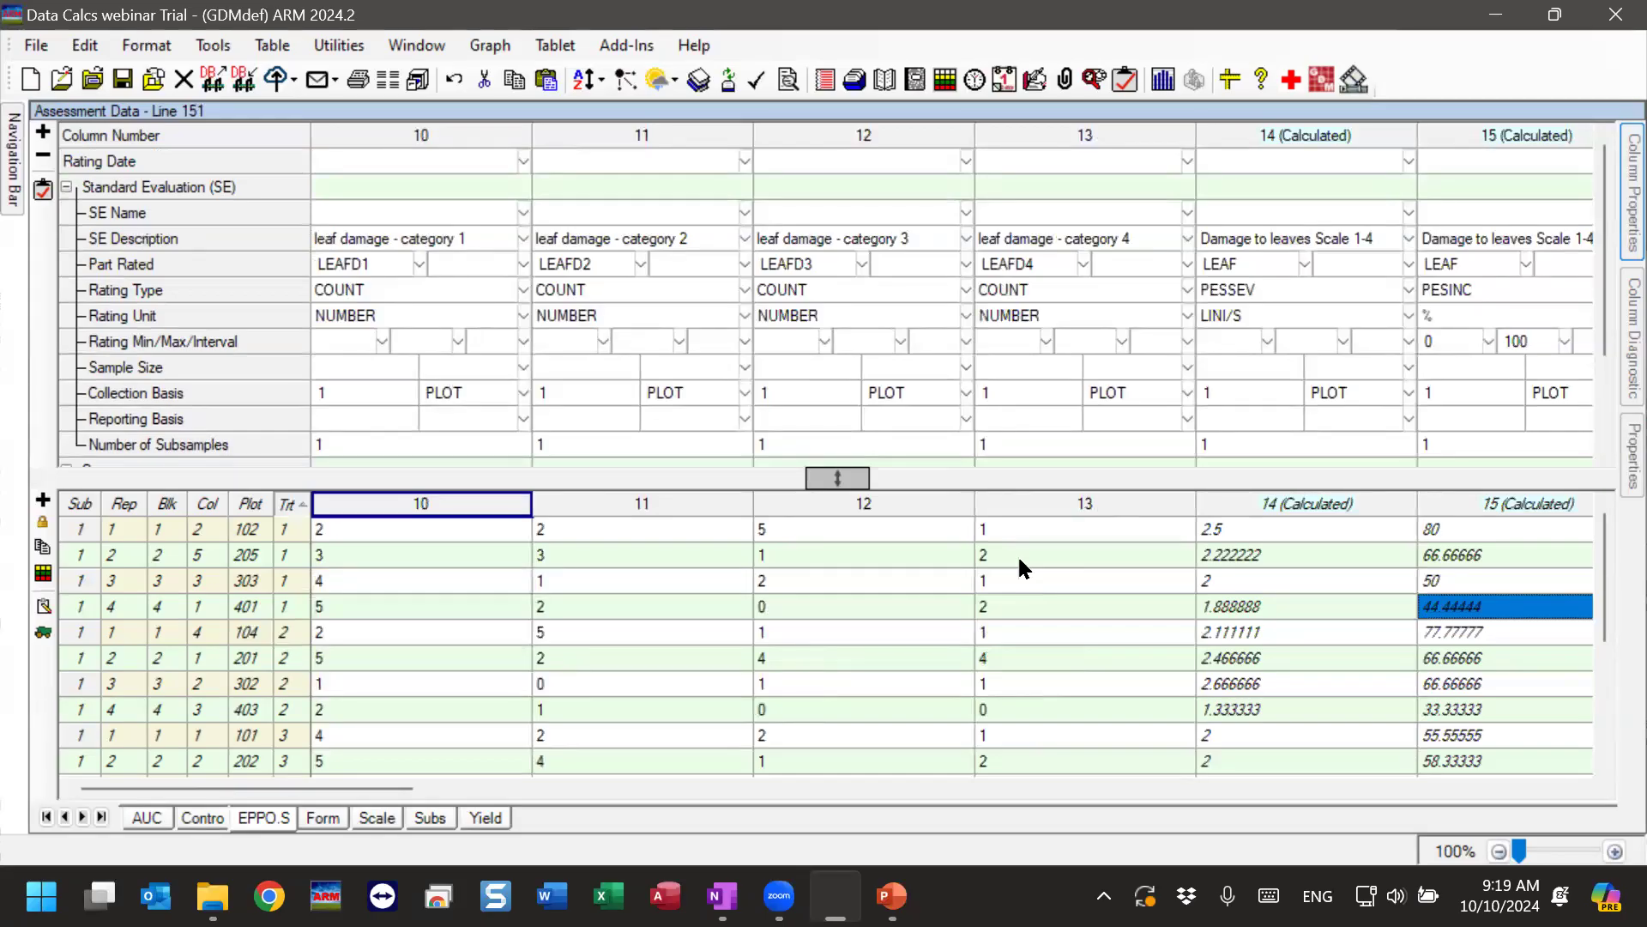
Compare the ARM action codes of calculated columns 14 and 15.
scroll(1305, 364, down, 2)
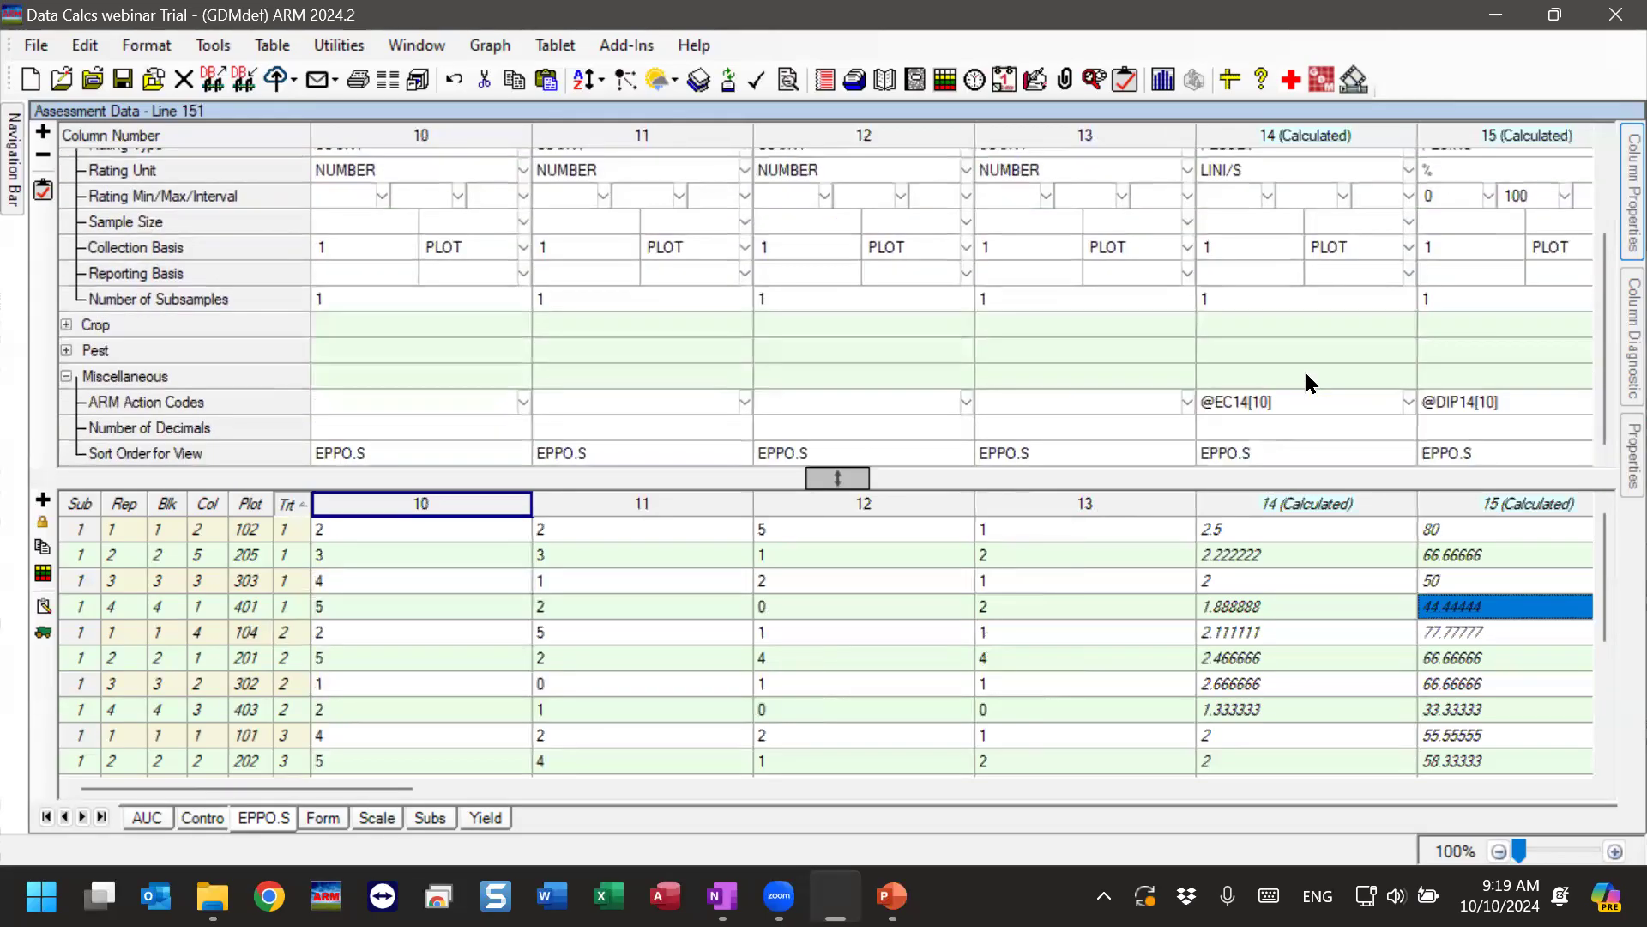
click(1242, 403)
click(1467, 401)
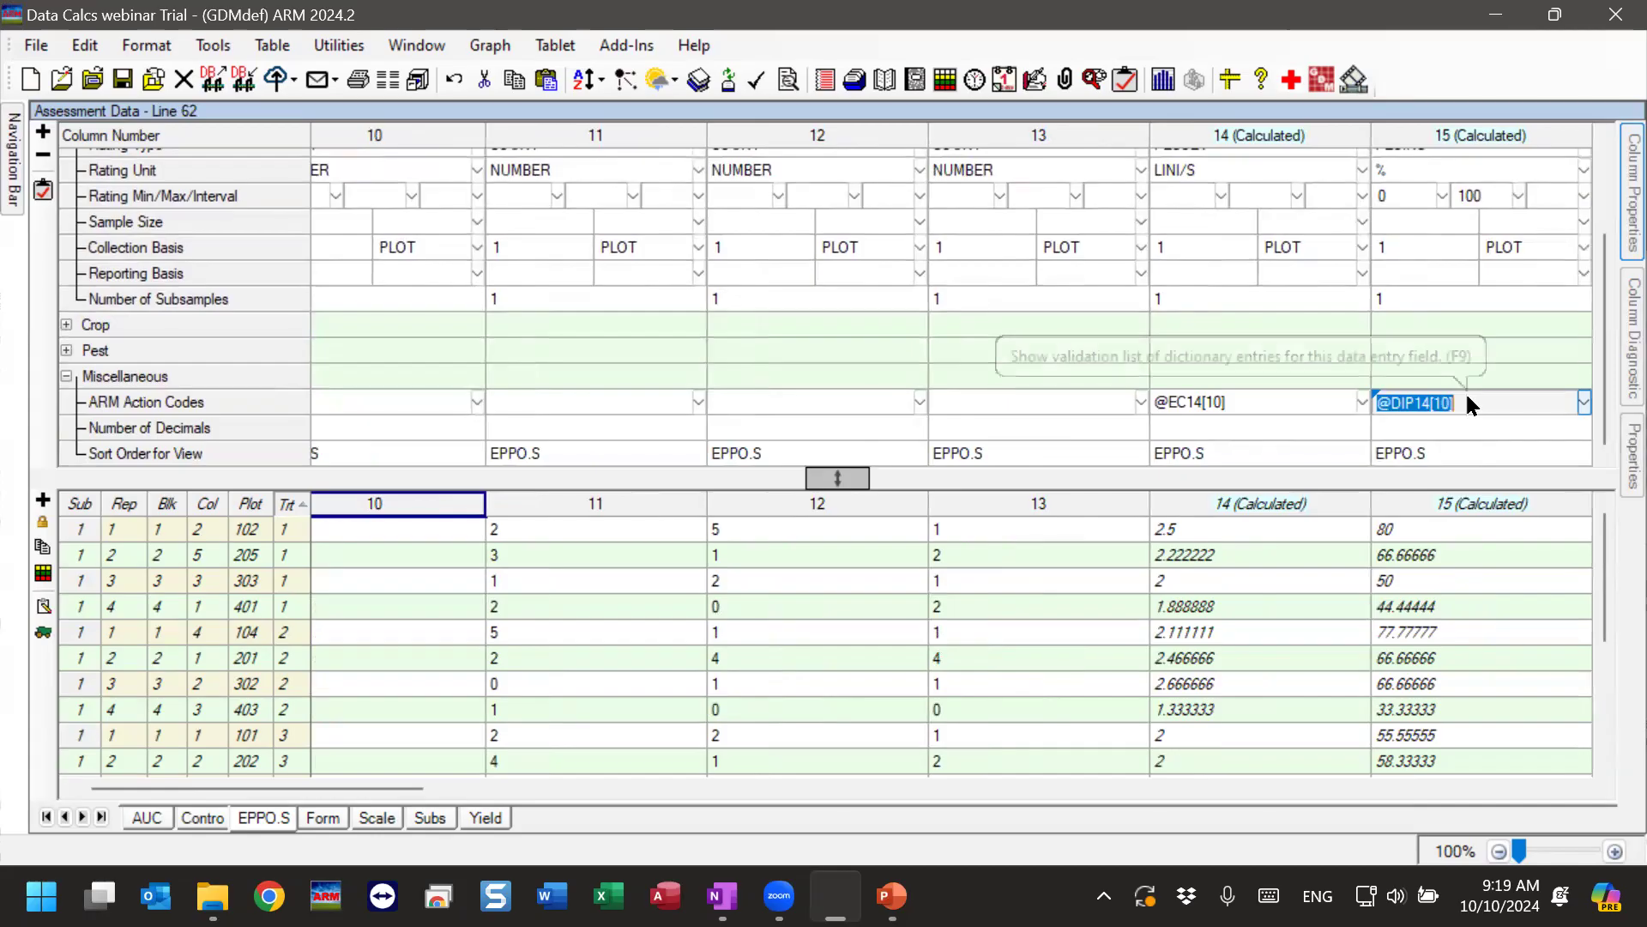
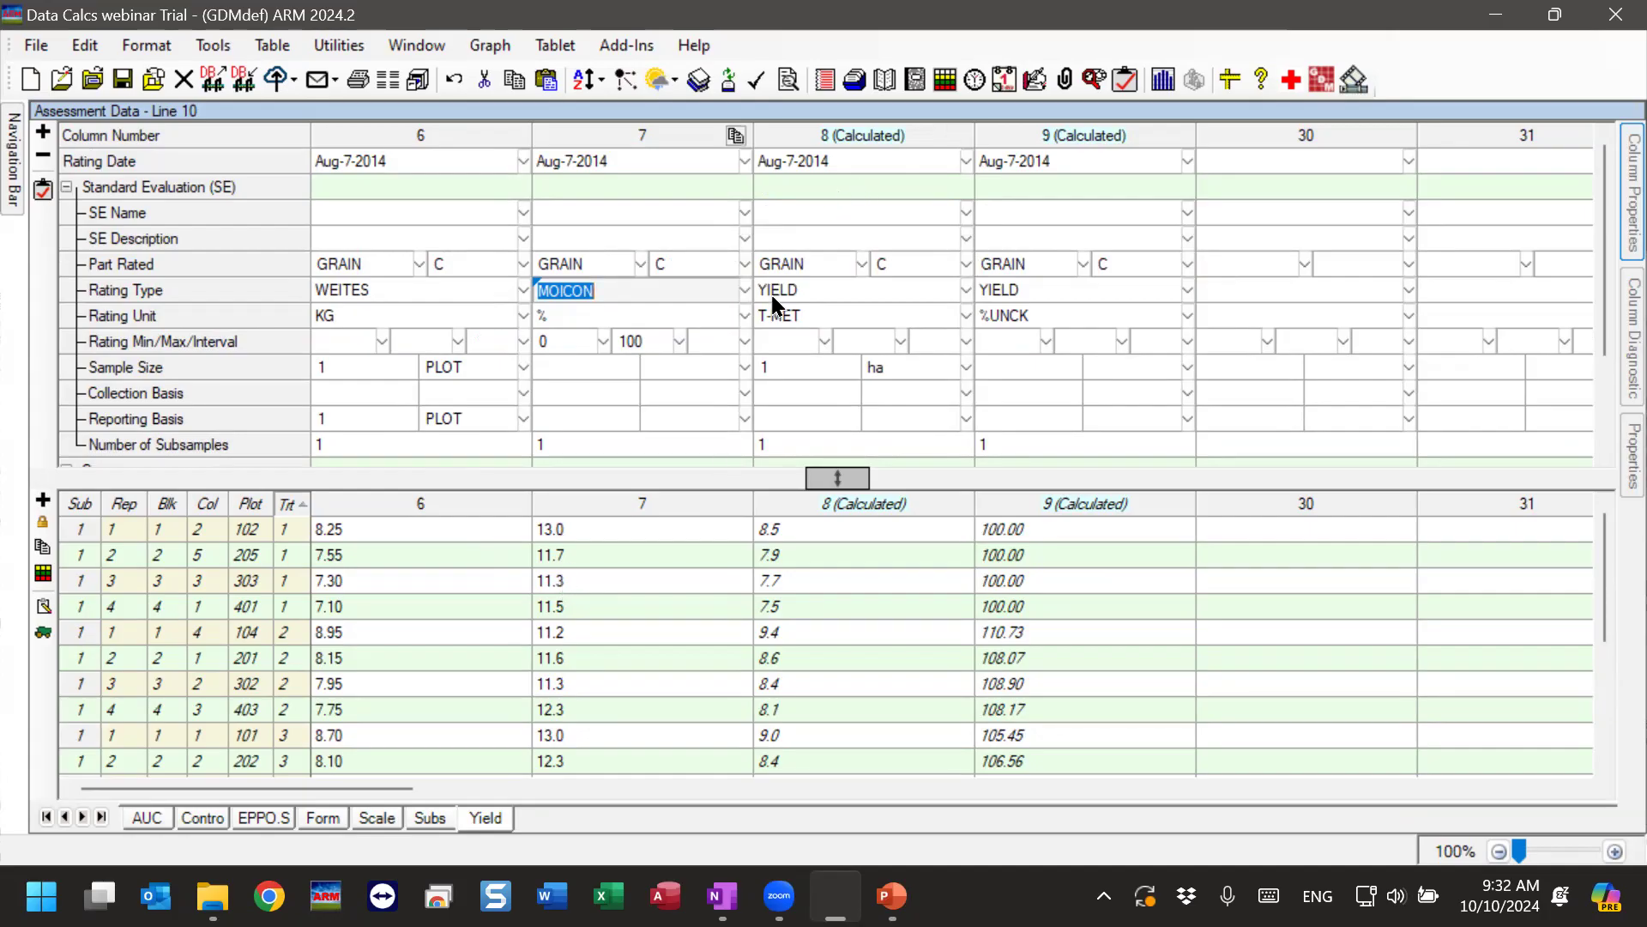
Inspect the rating type and ARM action code of calculated yield column 8.
click(801, 291)
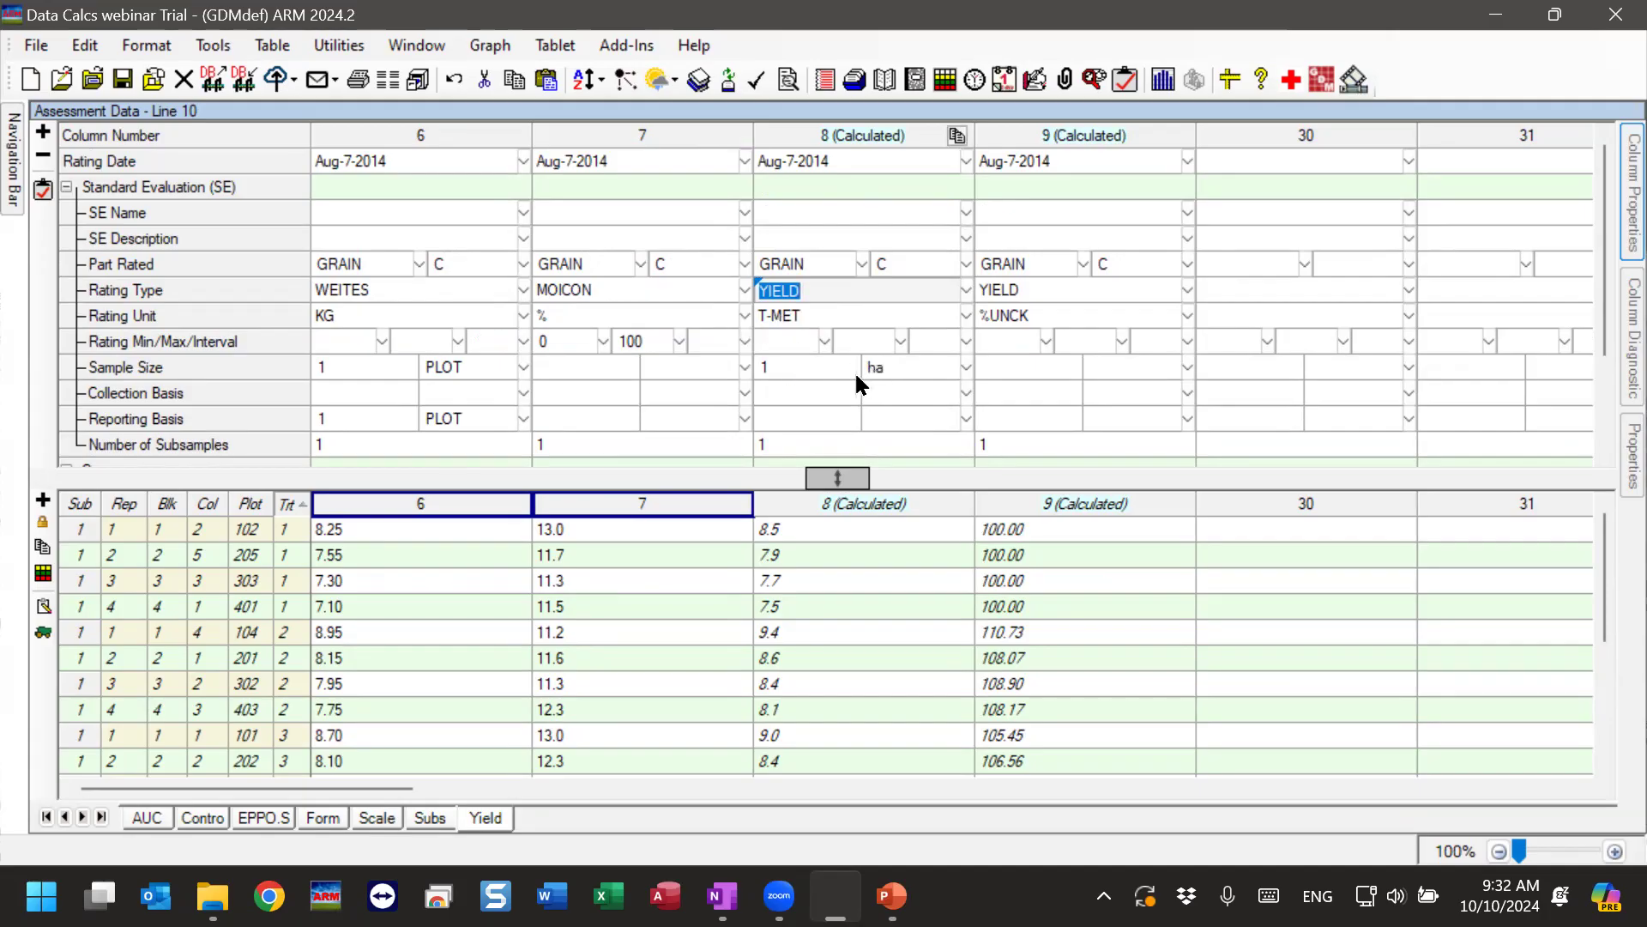
scroll(845, 364, down, 2)
click(800, 403)
click(837, 402)
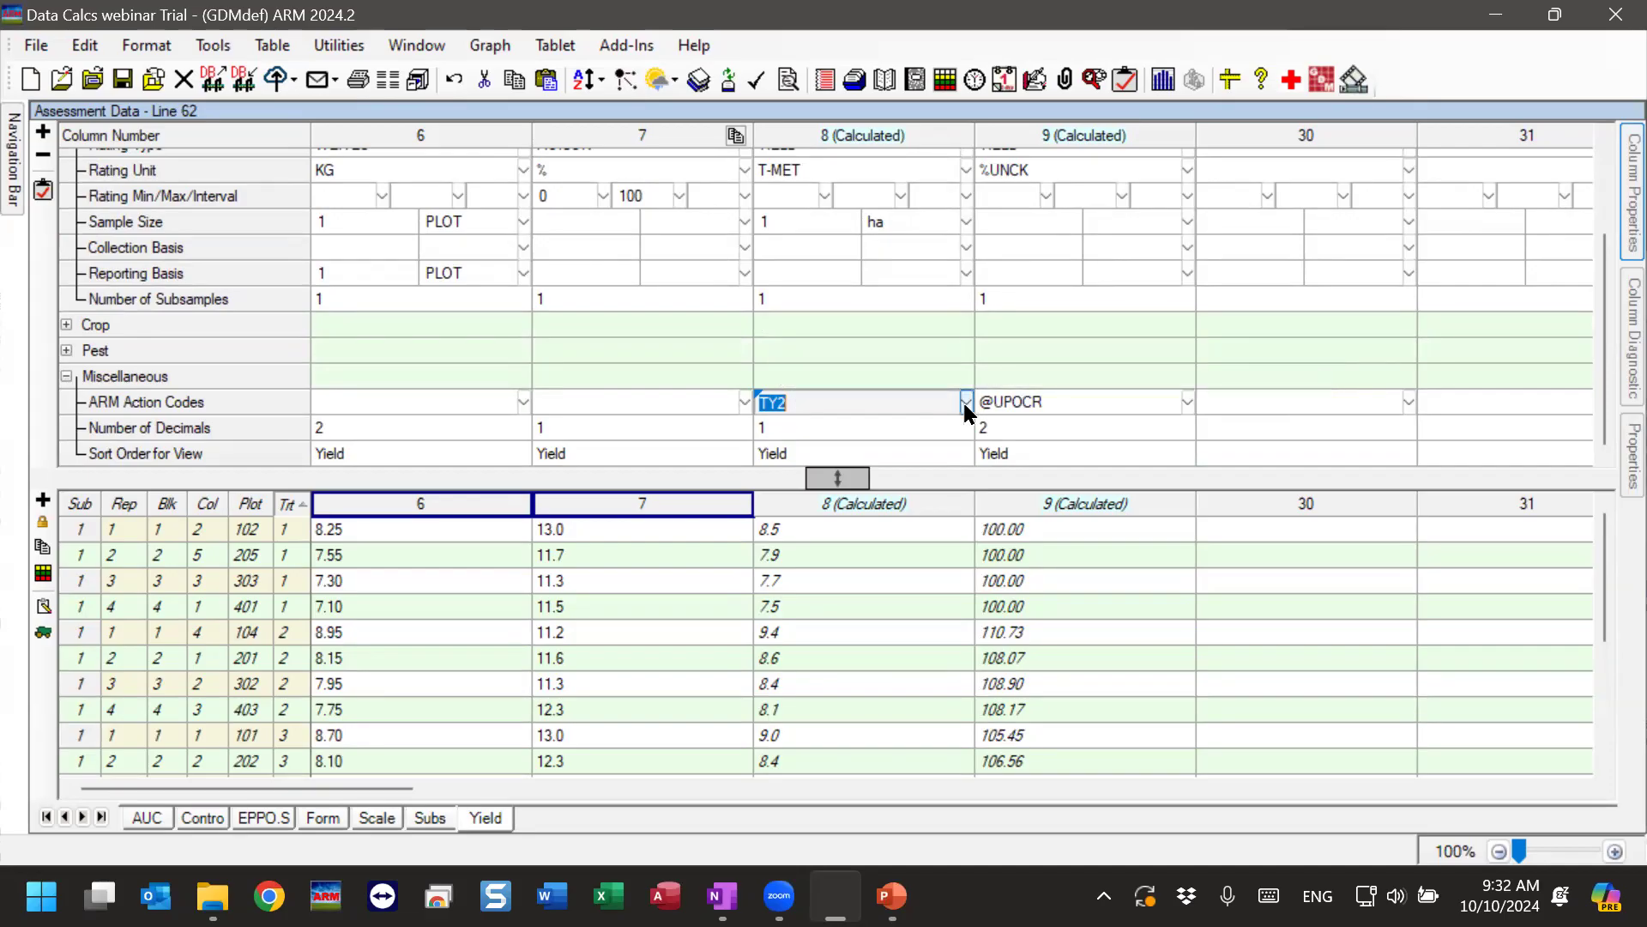
Remove the "incidence" filter from column 8's action codes list and close the list without choosing a code.
double_click(911, 396)
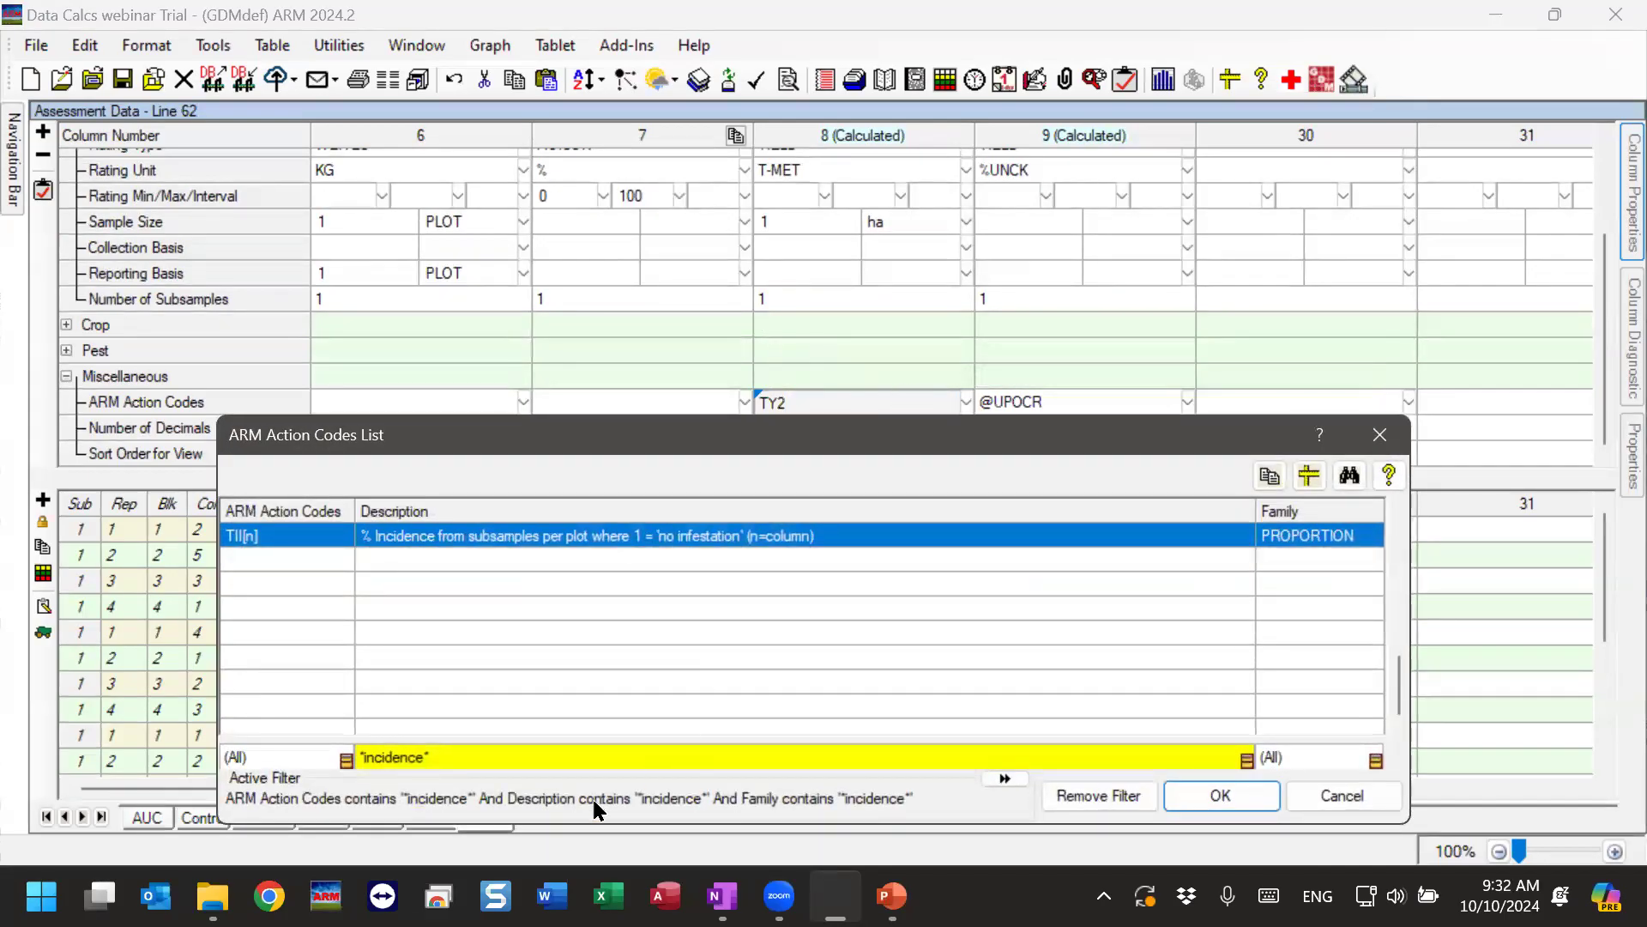
click(1096, 795)
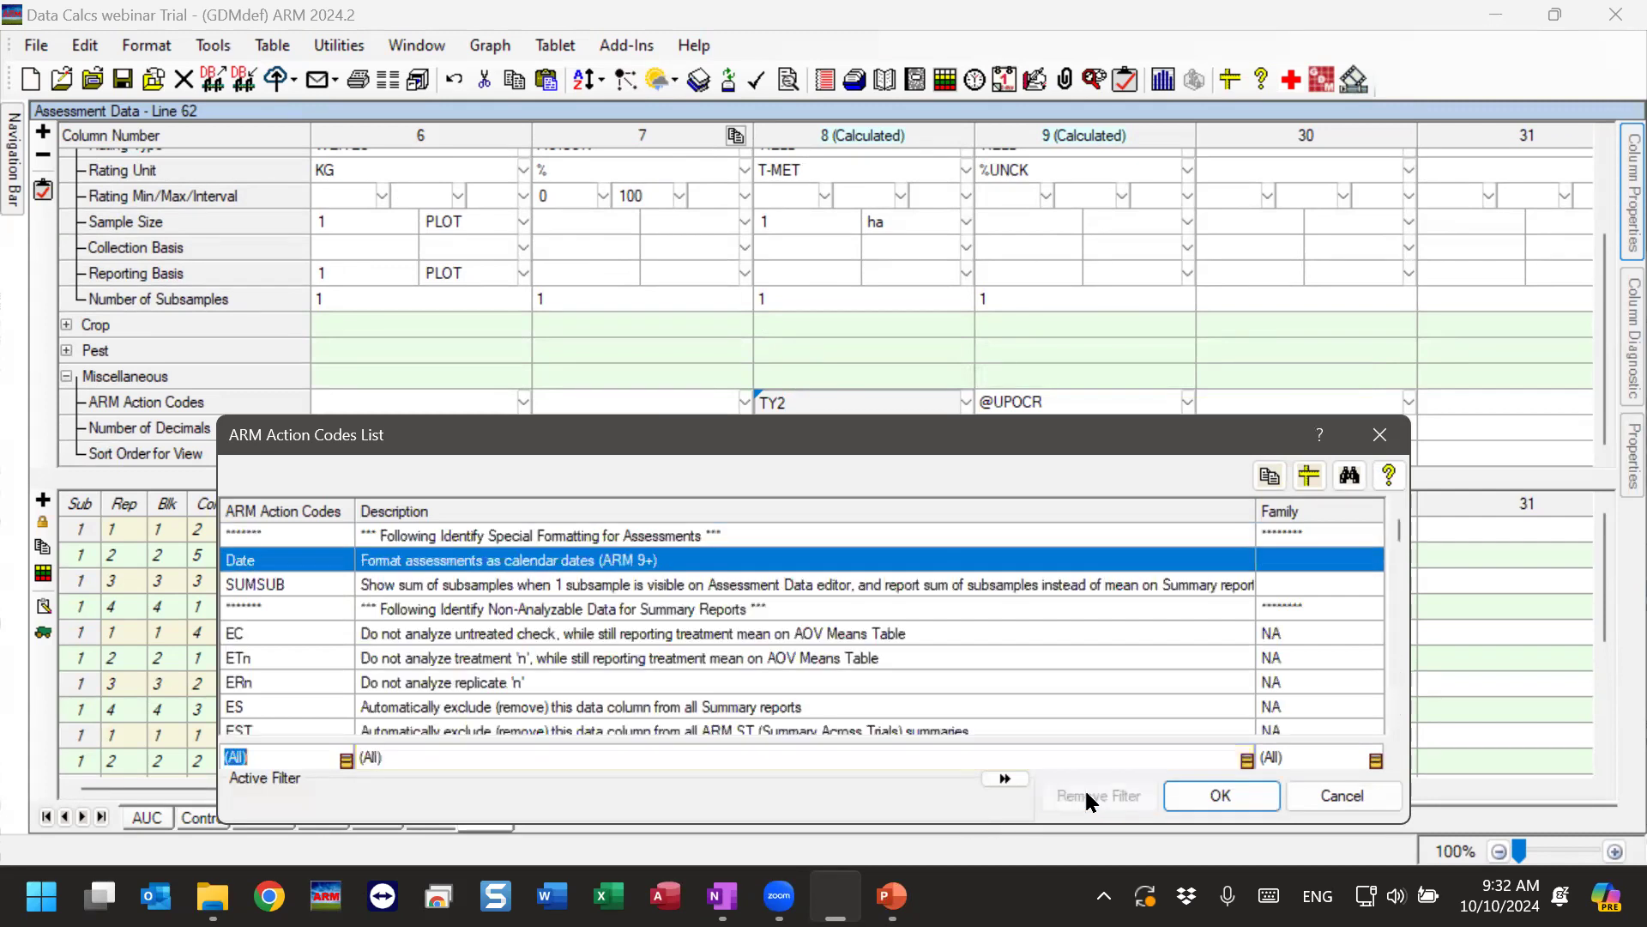
click(1326, 796)
Look up TYn, the yield conversion formula code, in the unfiltered action codes list for column 8.
click(963, 401)
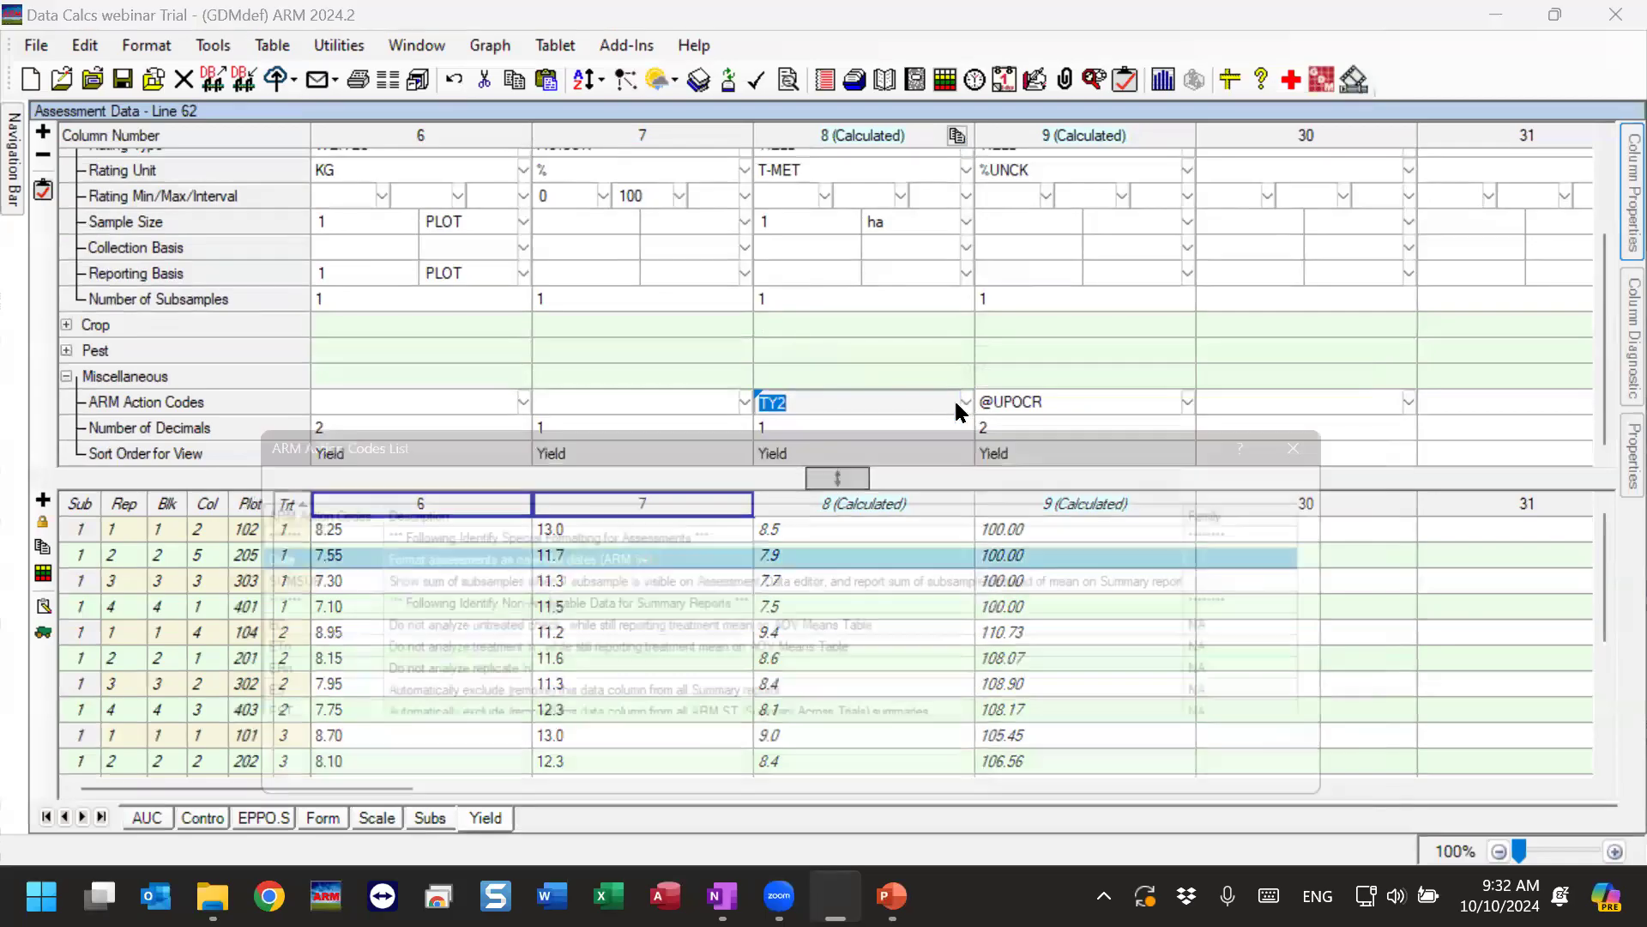
key(Up)
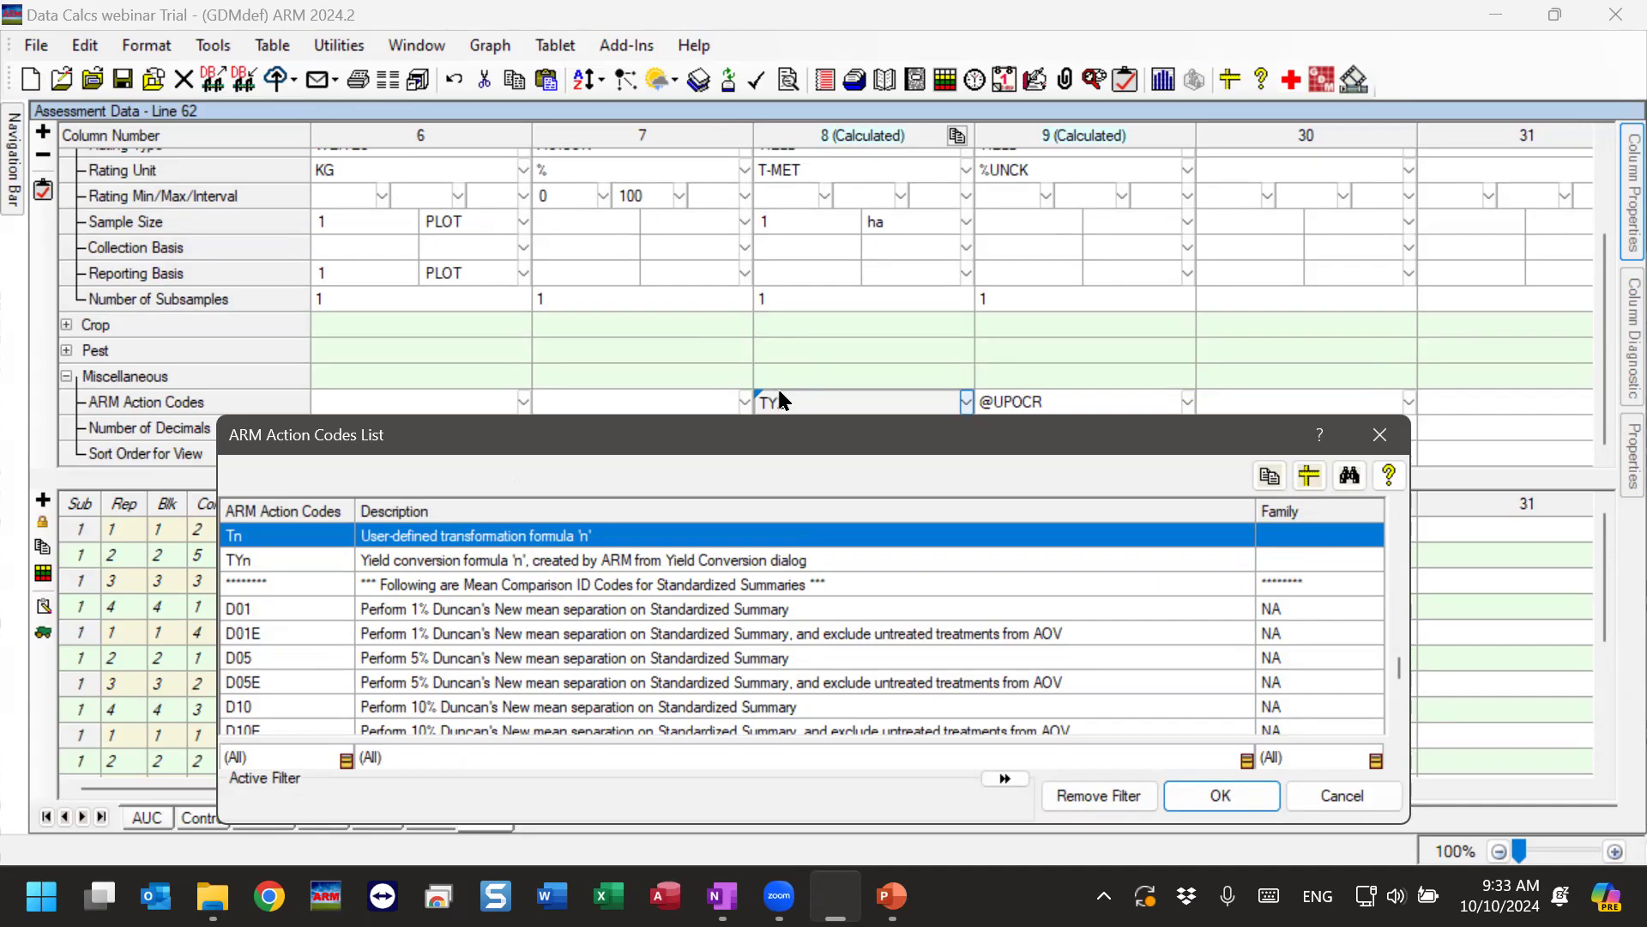
click(302, 562)
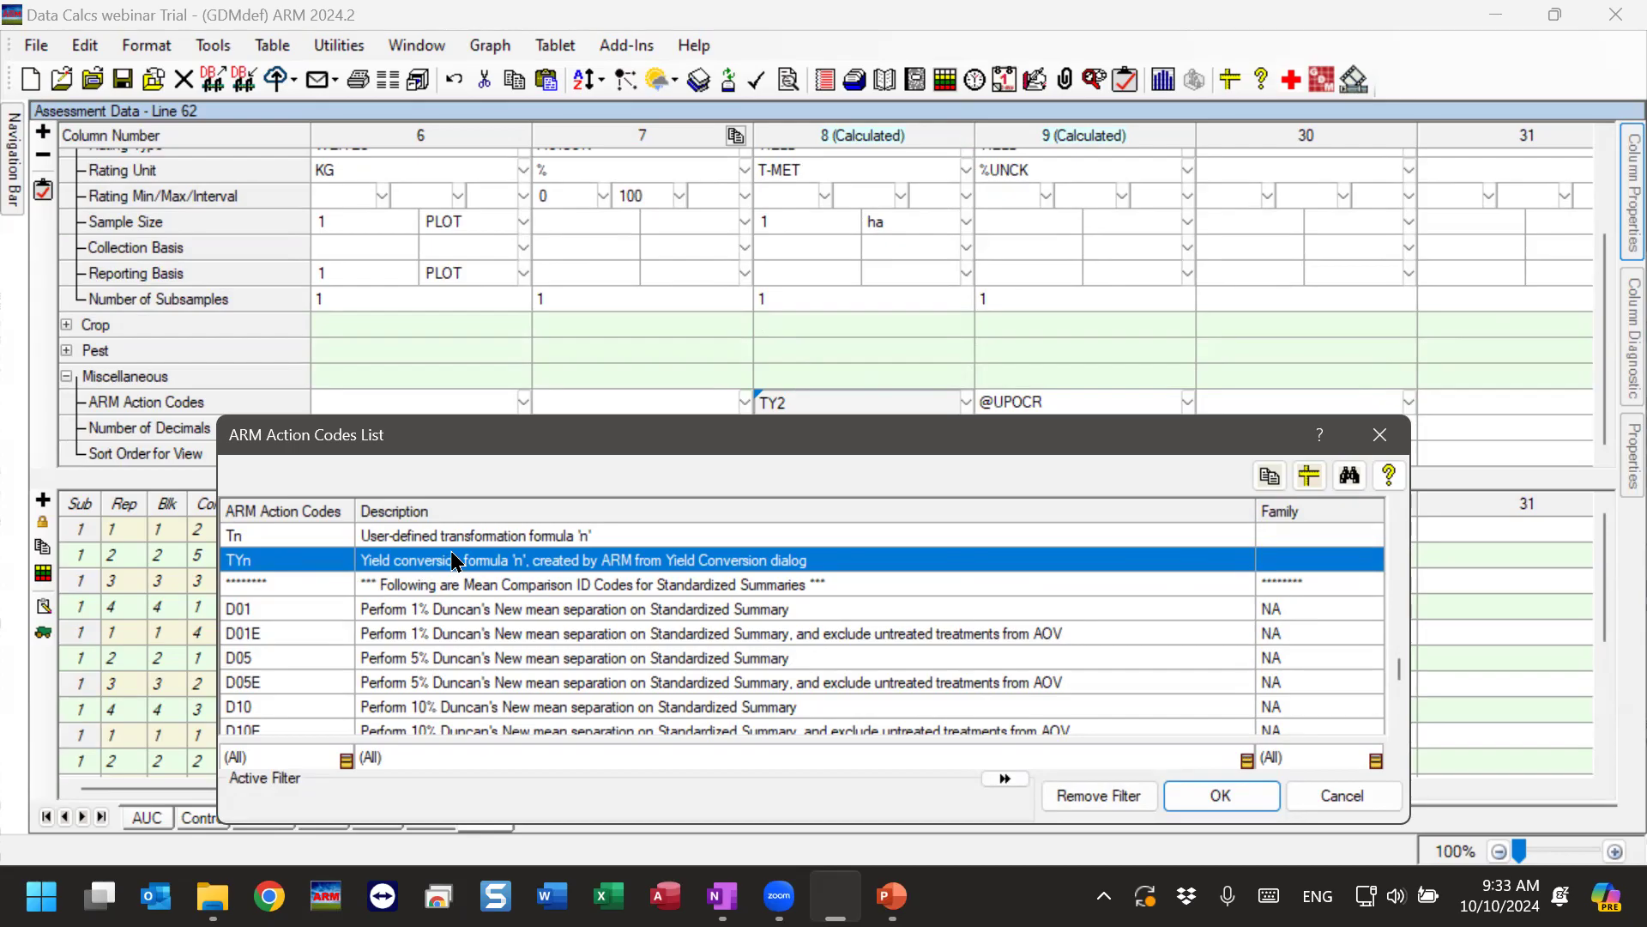
Close the action codes list without choosing a code and review column 8's rating type and first yield value.
click(1365, 786)
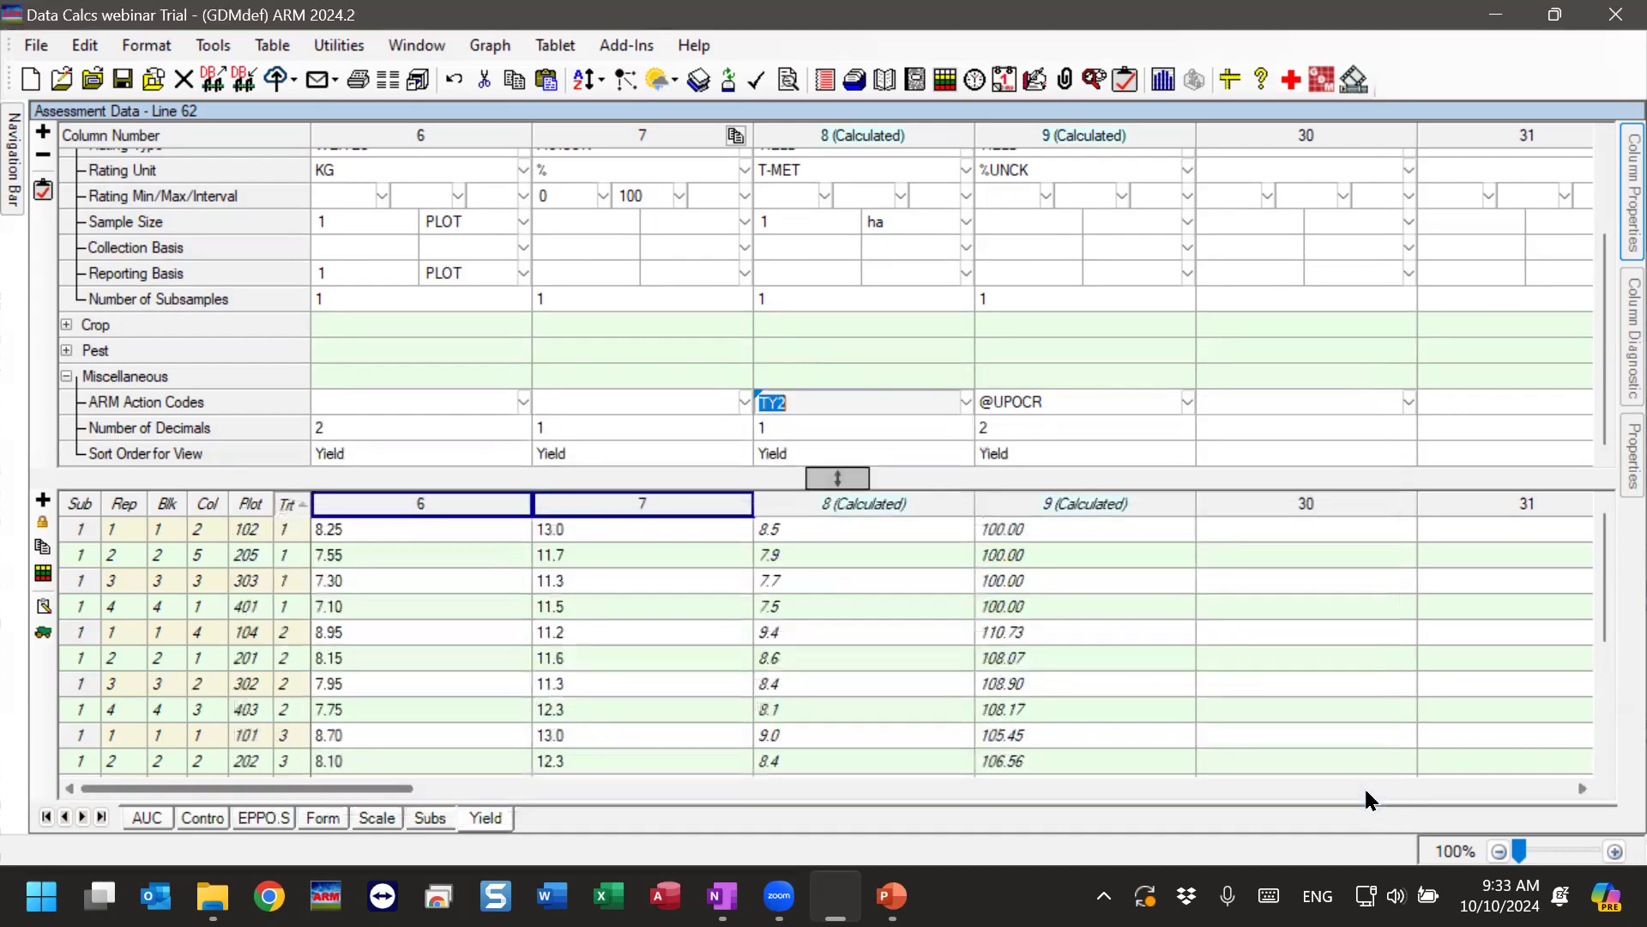
click(822, 322)
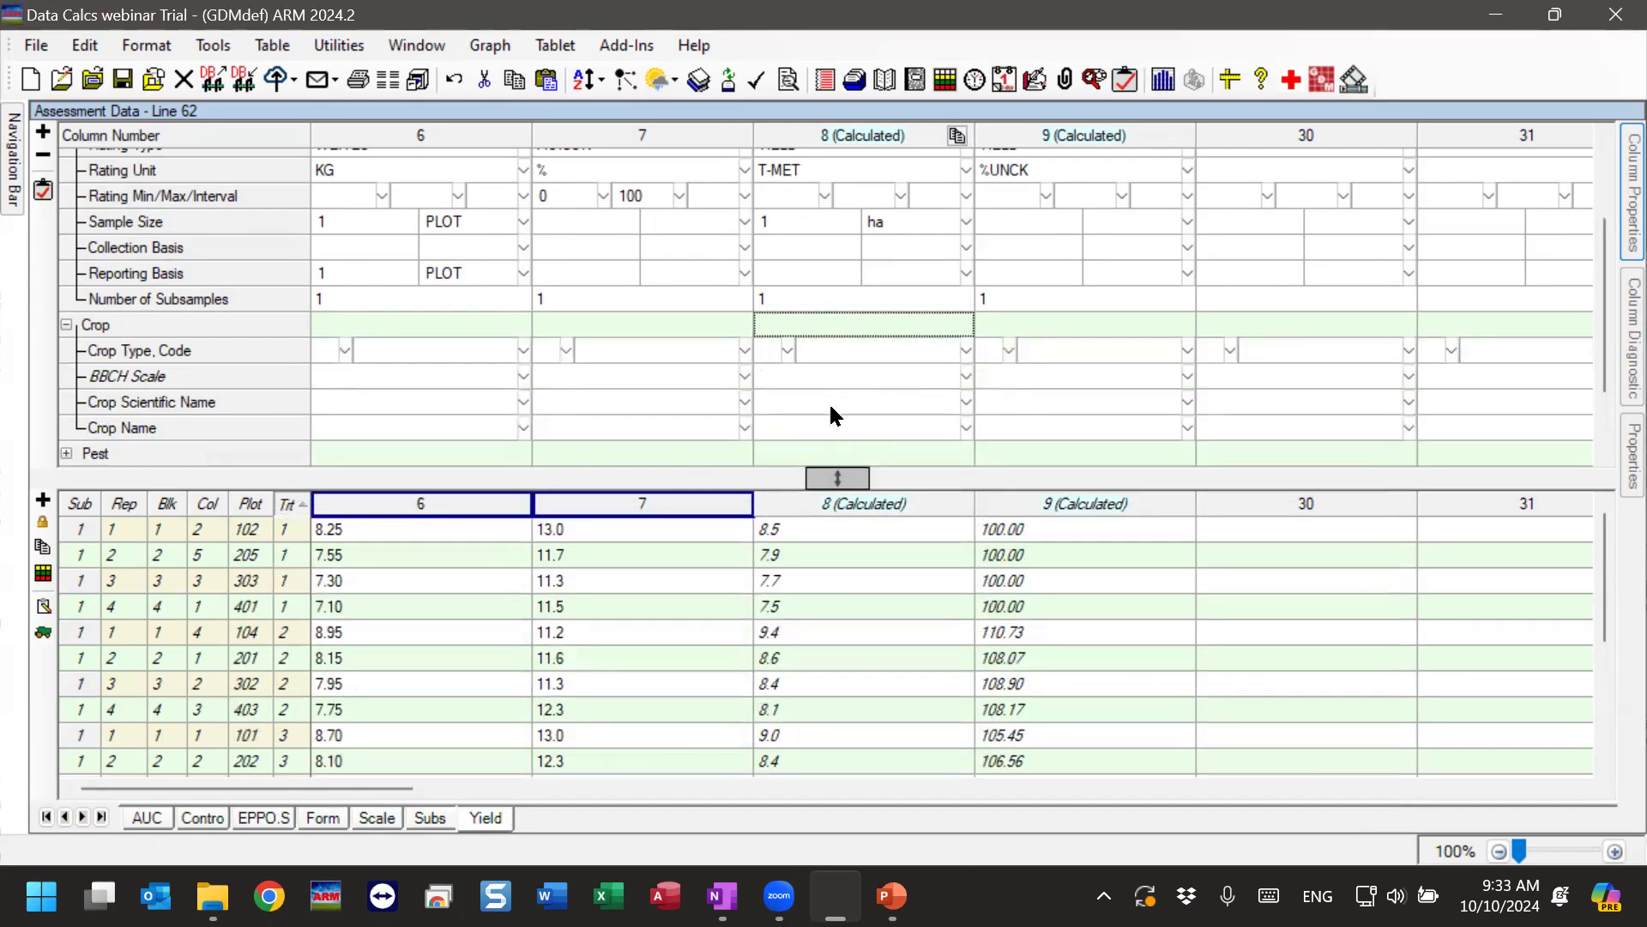
scroll(863, 404, up, 2)
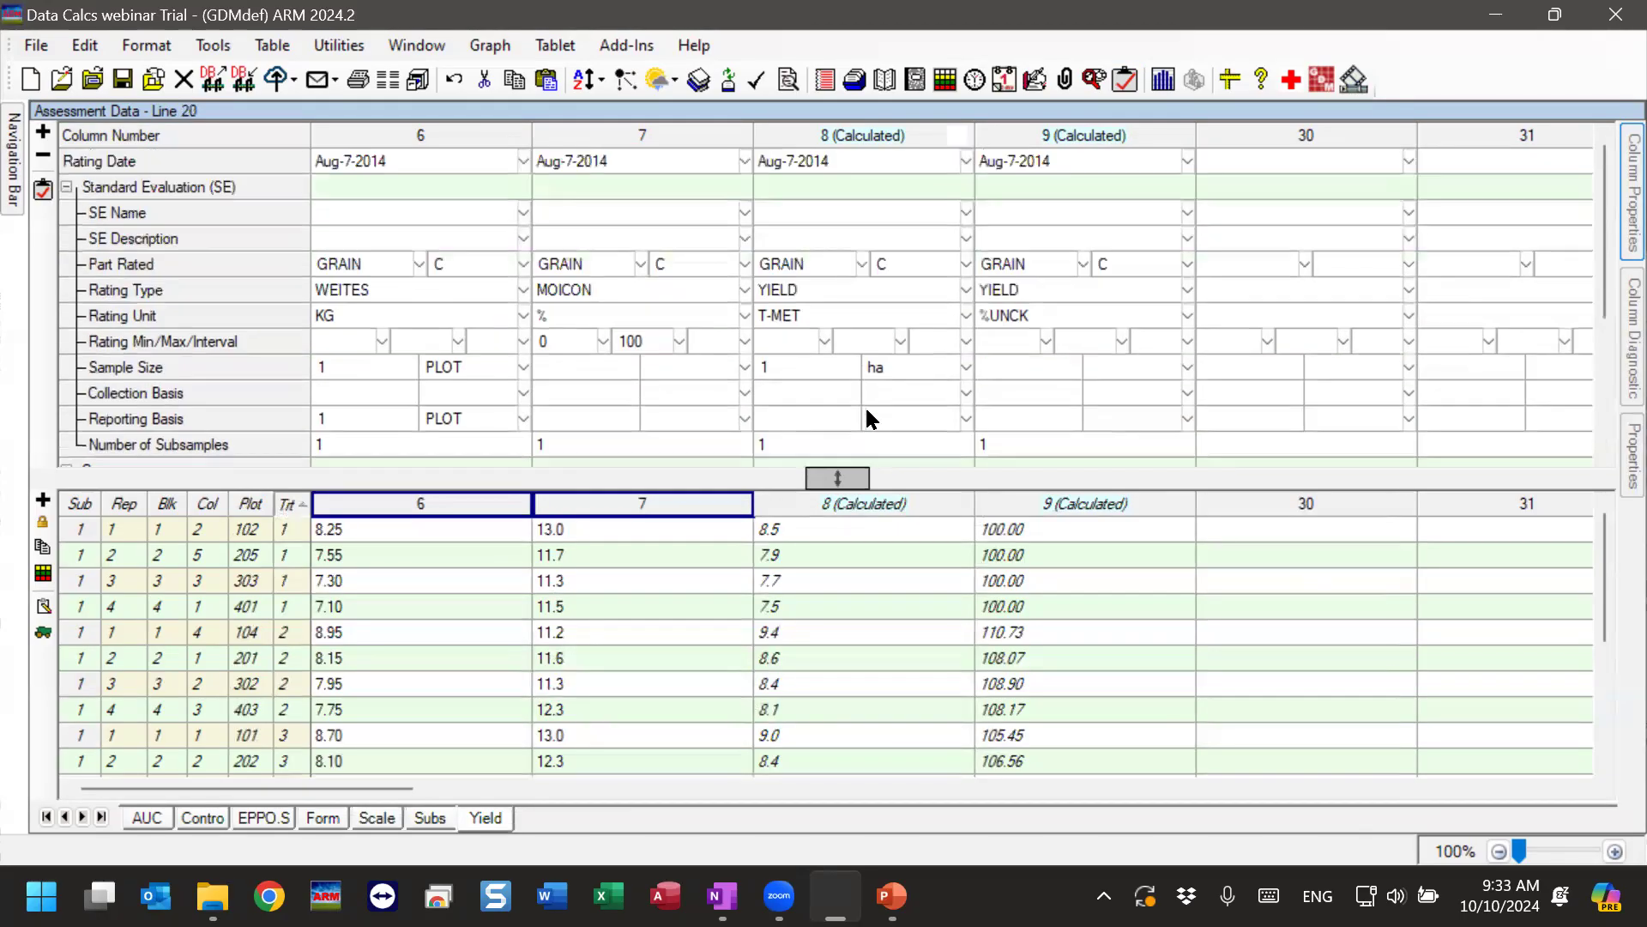
click(826, 292)
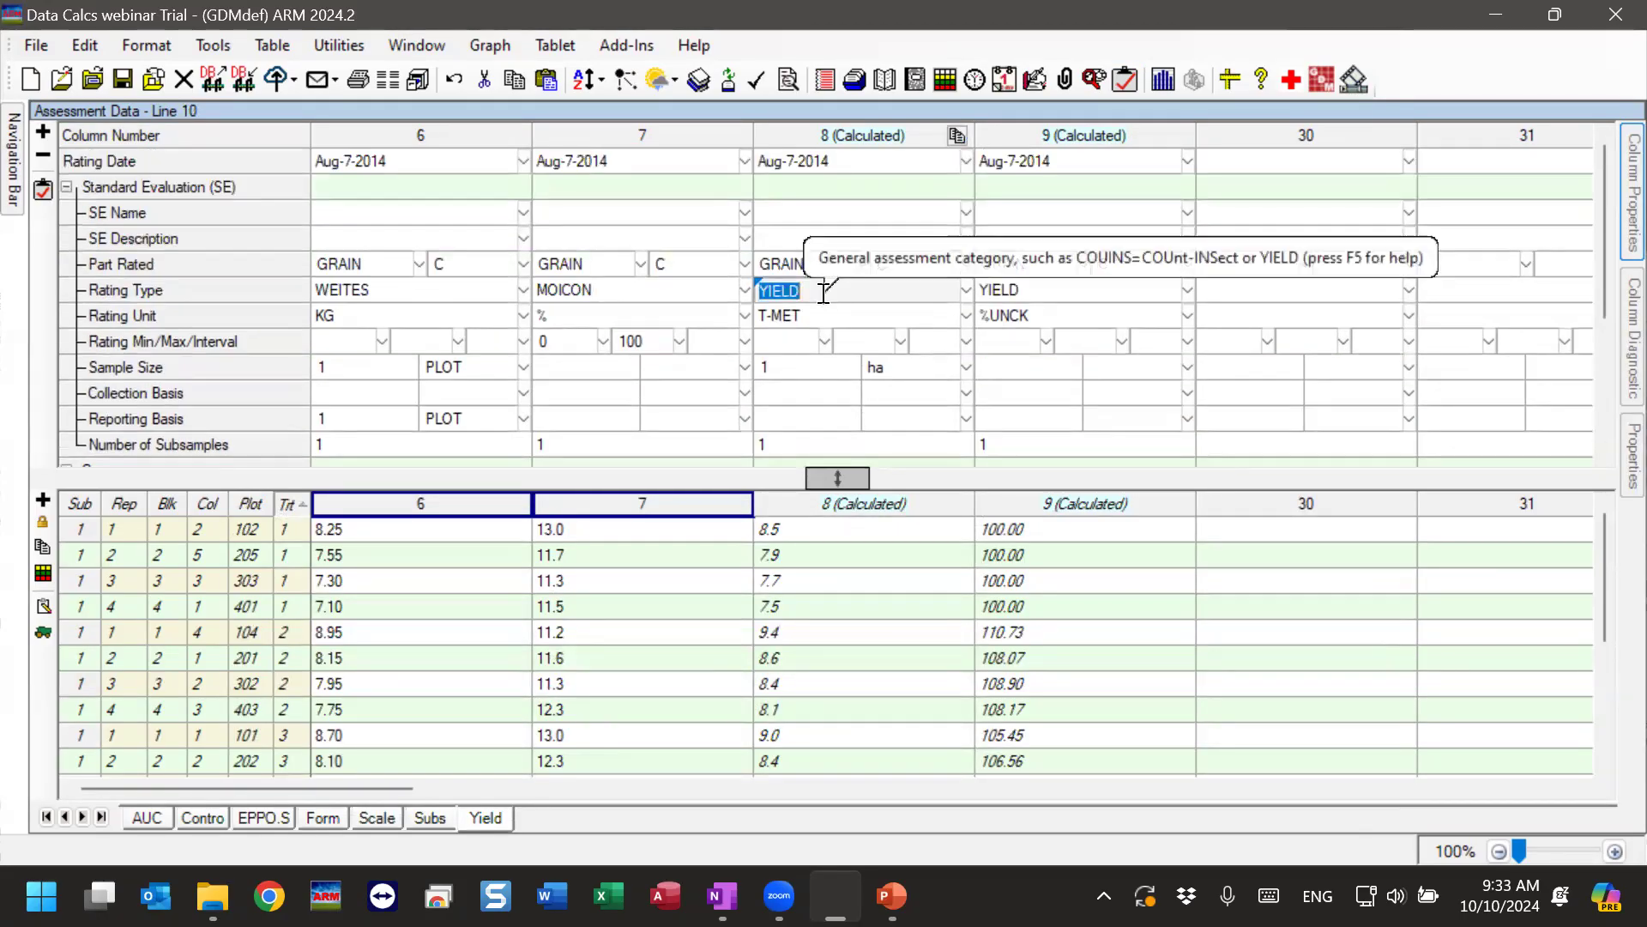
click(849, 532)
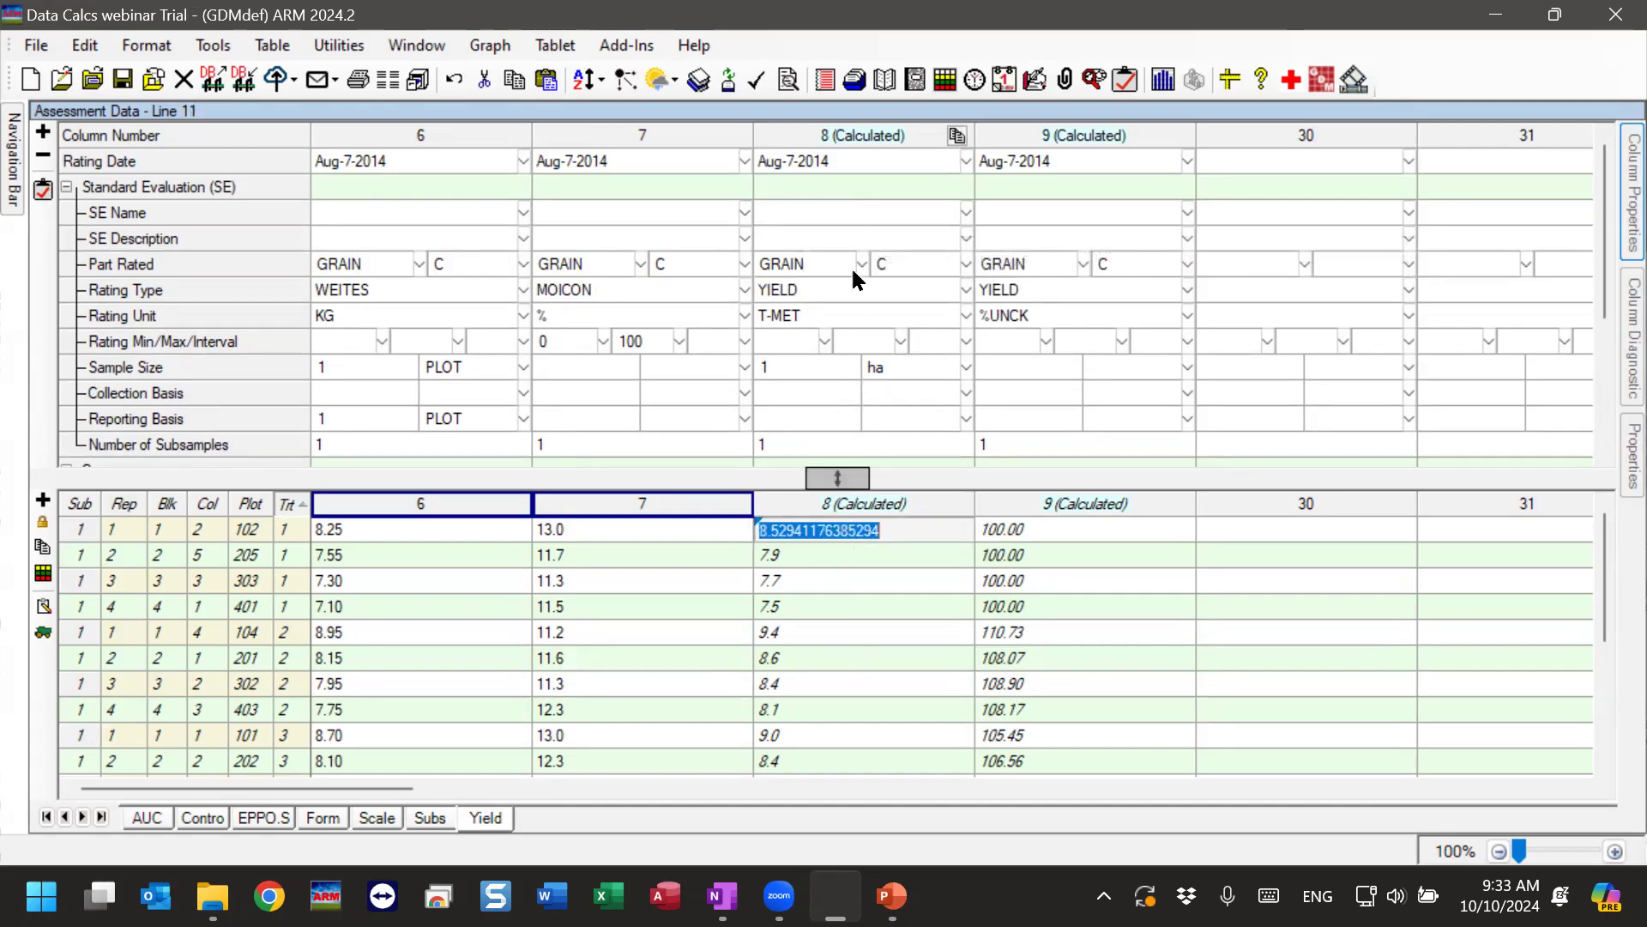
Open Yield Conversion for calculated column 8 and examine its source column, storage column and conversion factor.
click(211, 48)
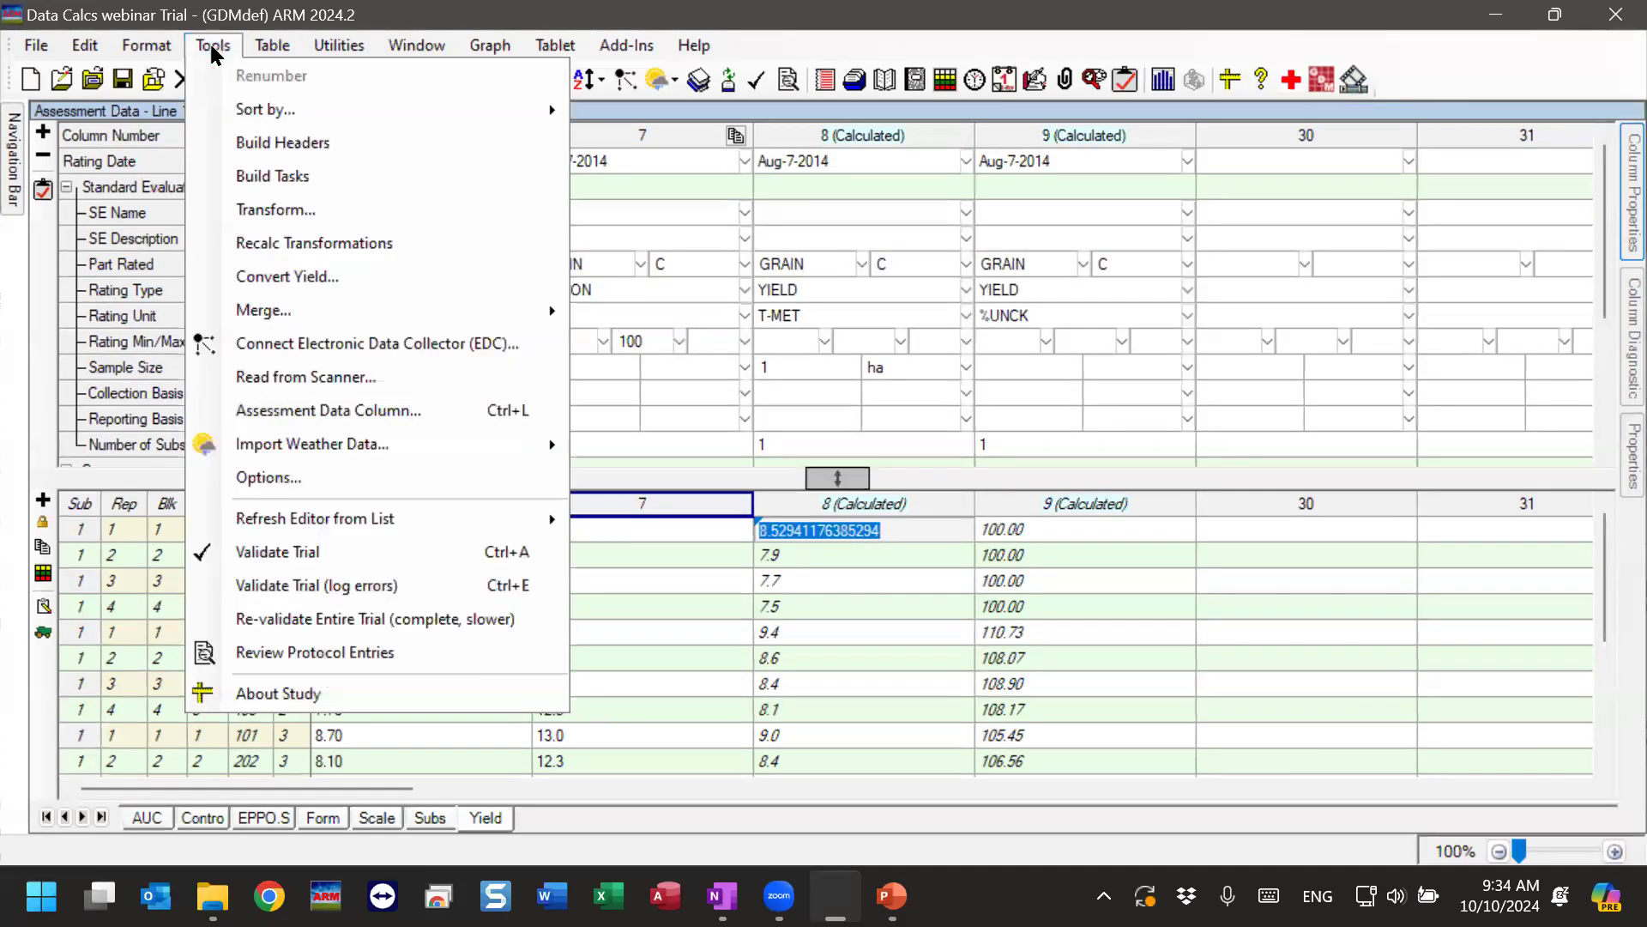
click(319, 276)
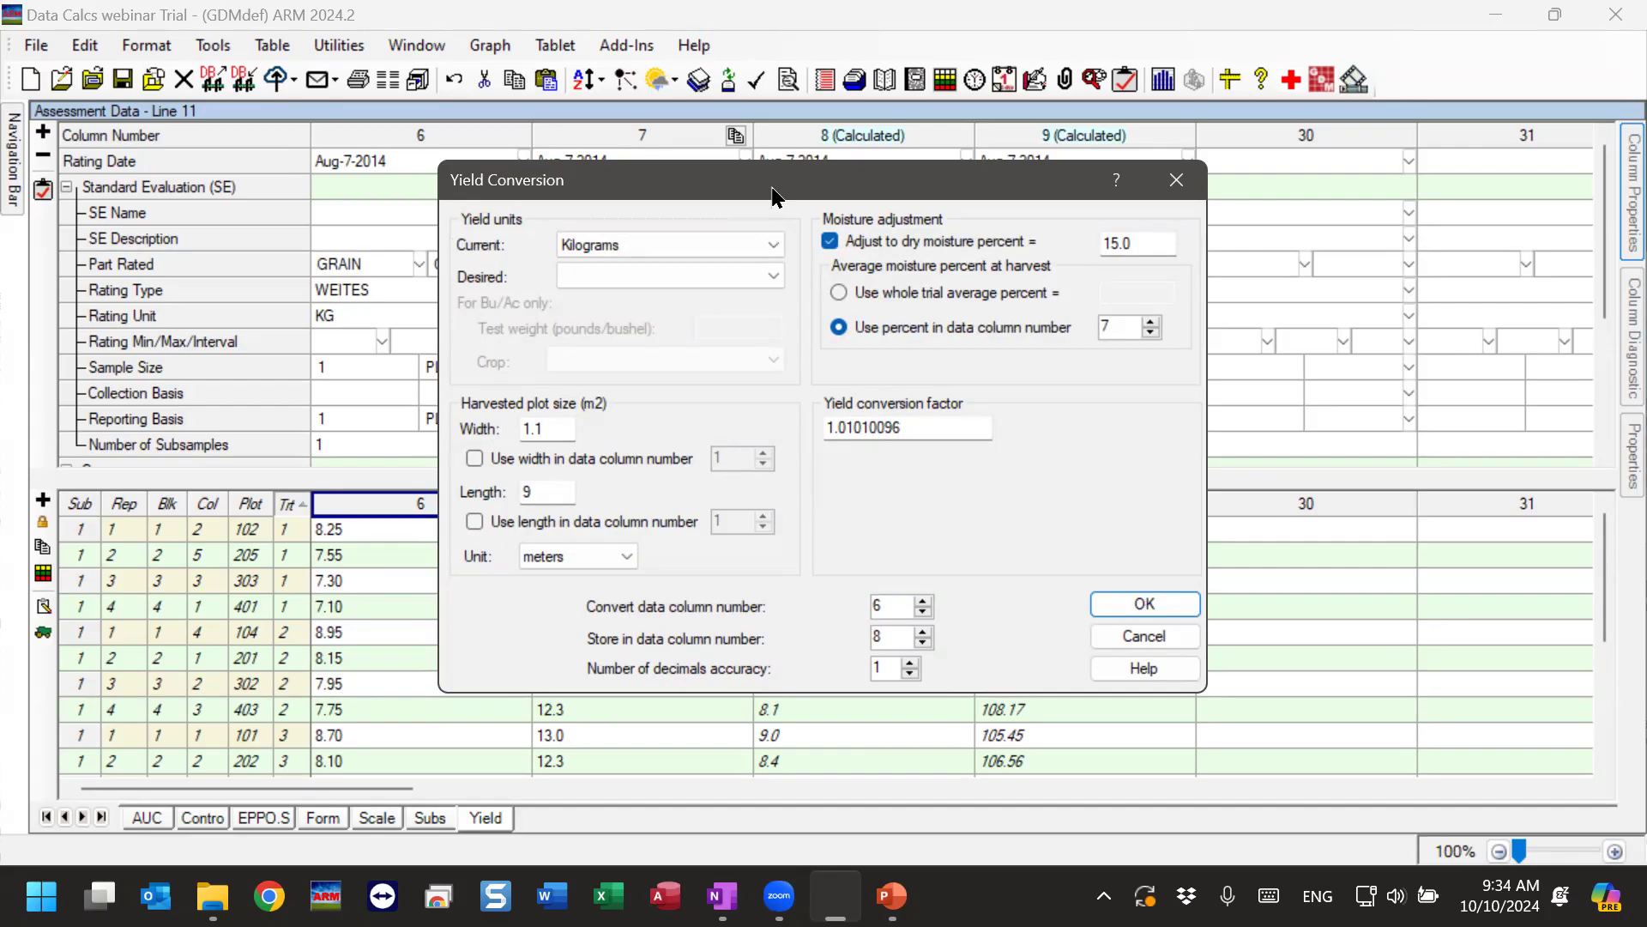
drag(773, 196, 849, 244)
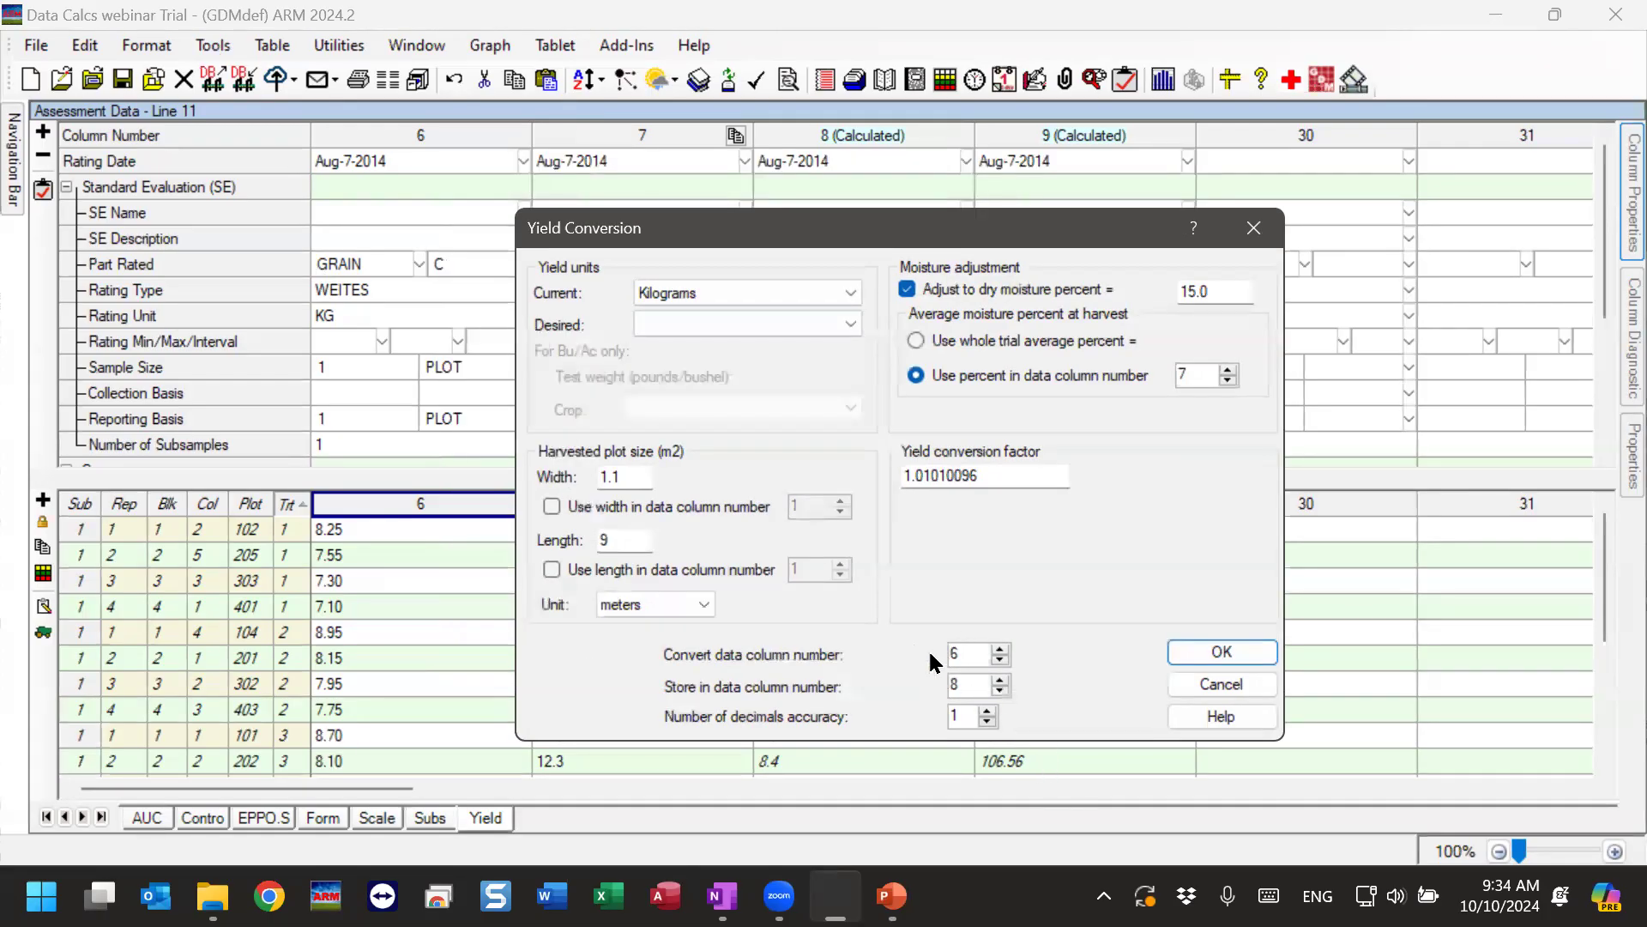
double_click(974, 652)
double_click(970, 683)
drag(828, 240, 760, 686)
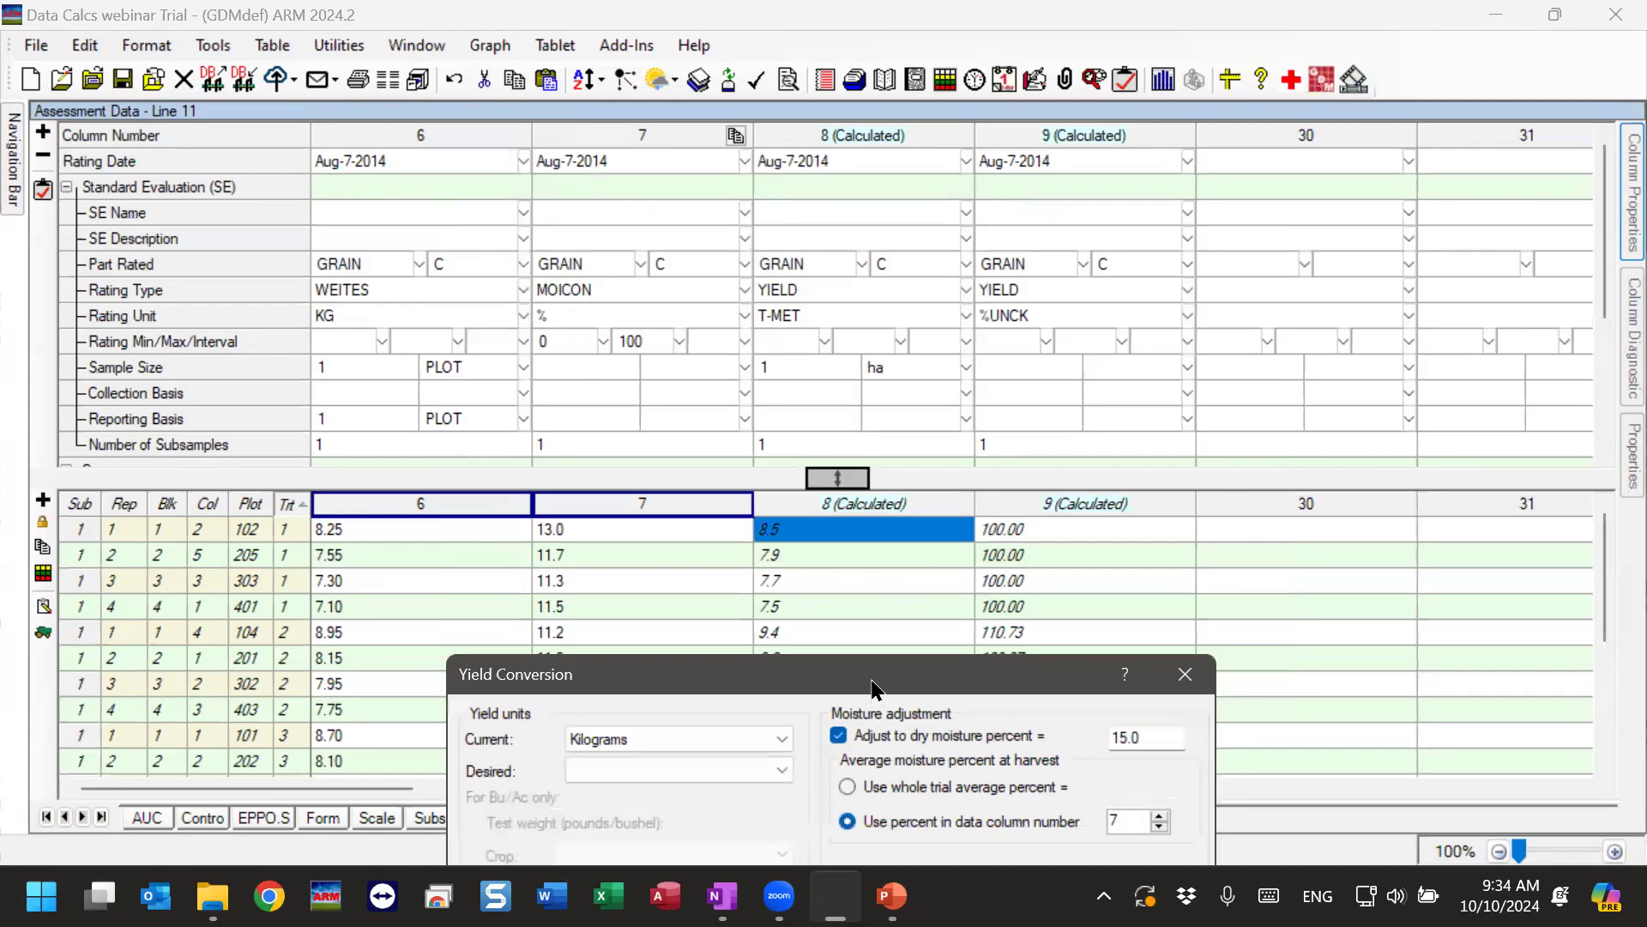
drag(873, 686, 909, 177)
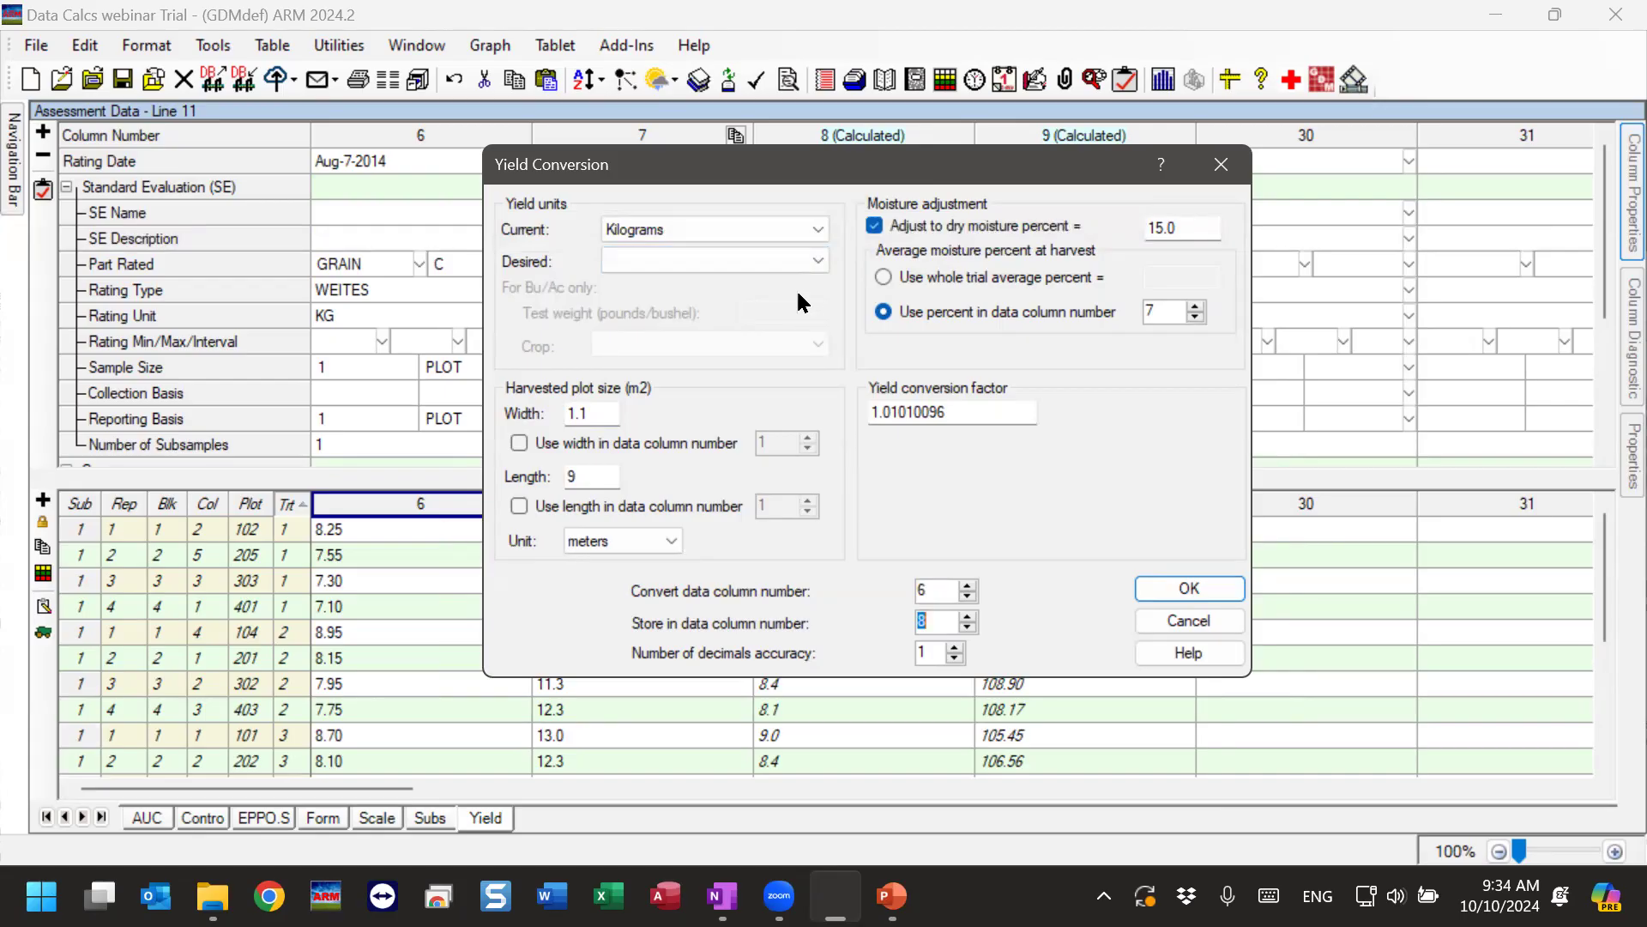
double_click(994, 411)
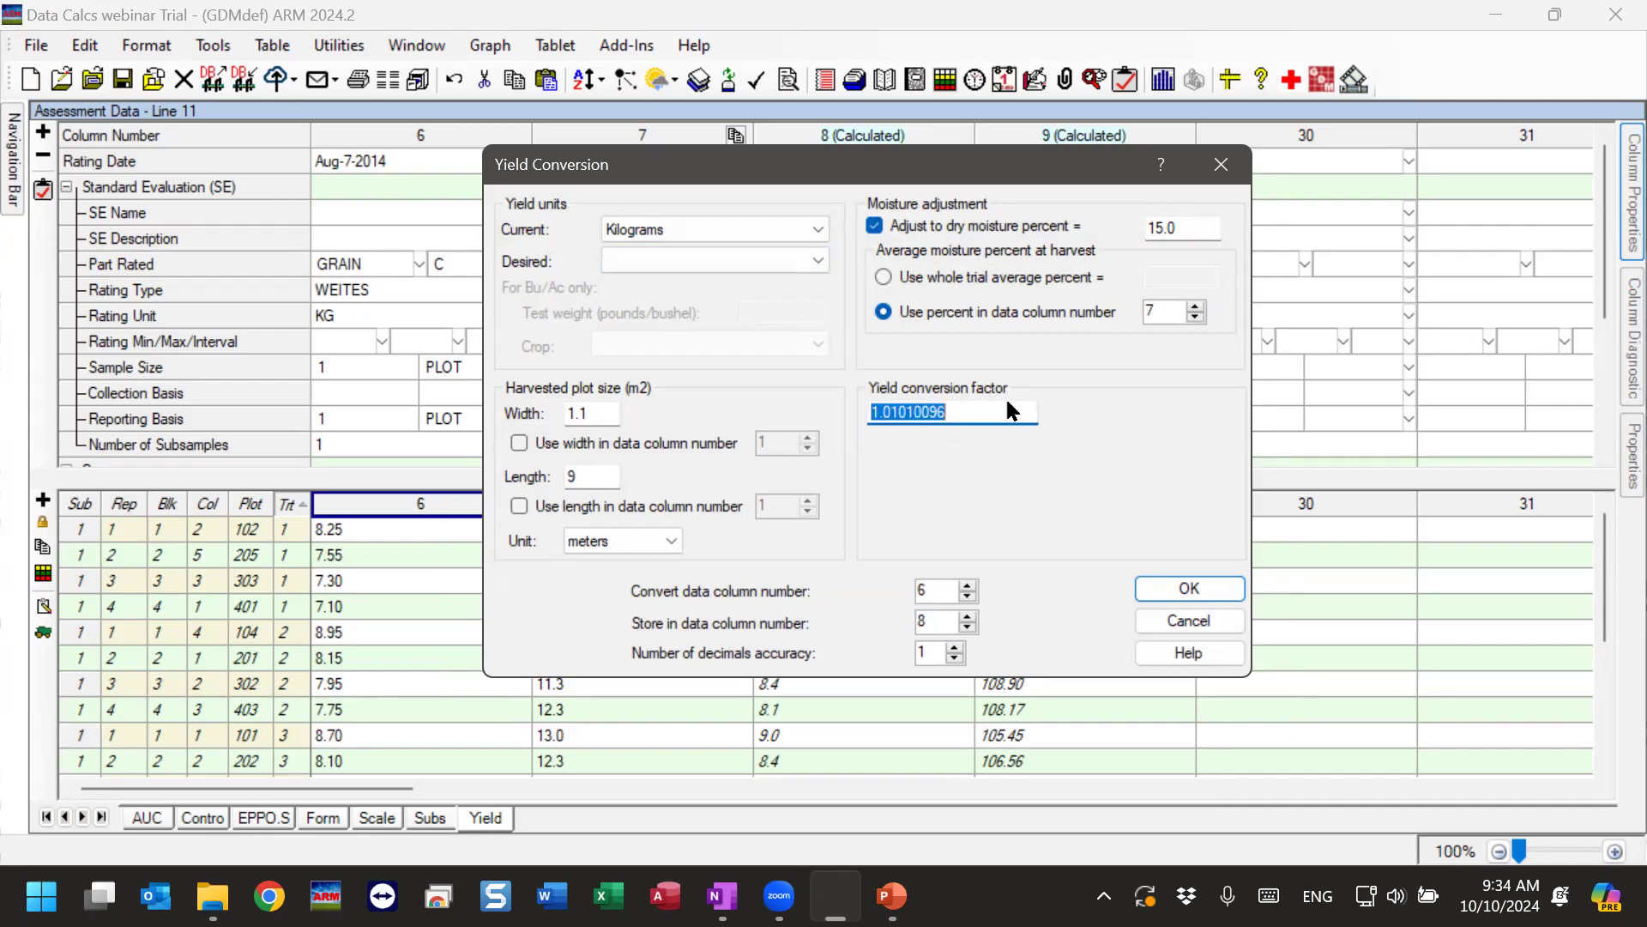
Compare the current yield unit with column 6's rating unit and set the desired yield unit to Tonnes/Ha.
click(632, 266)
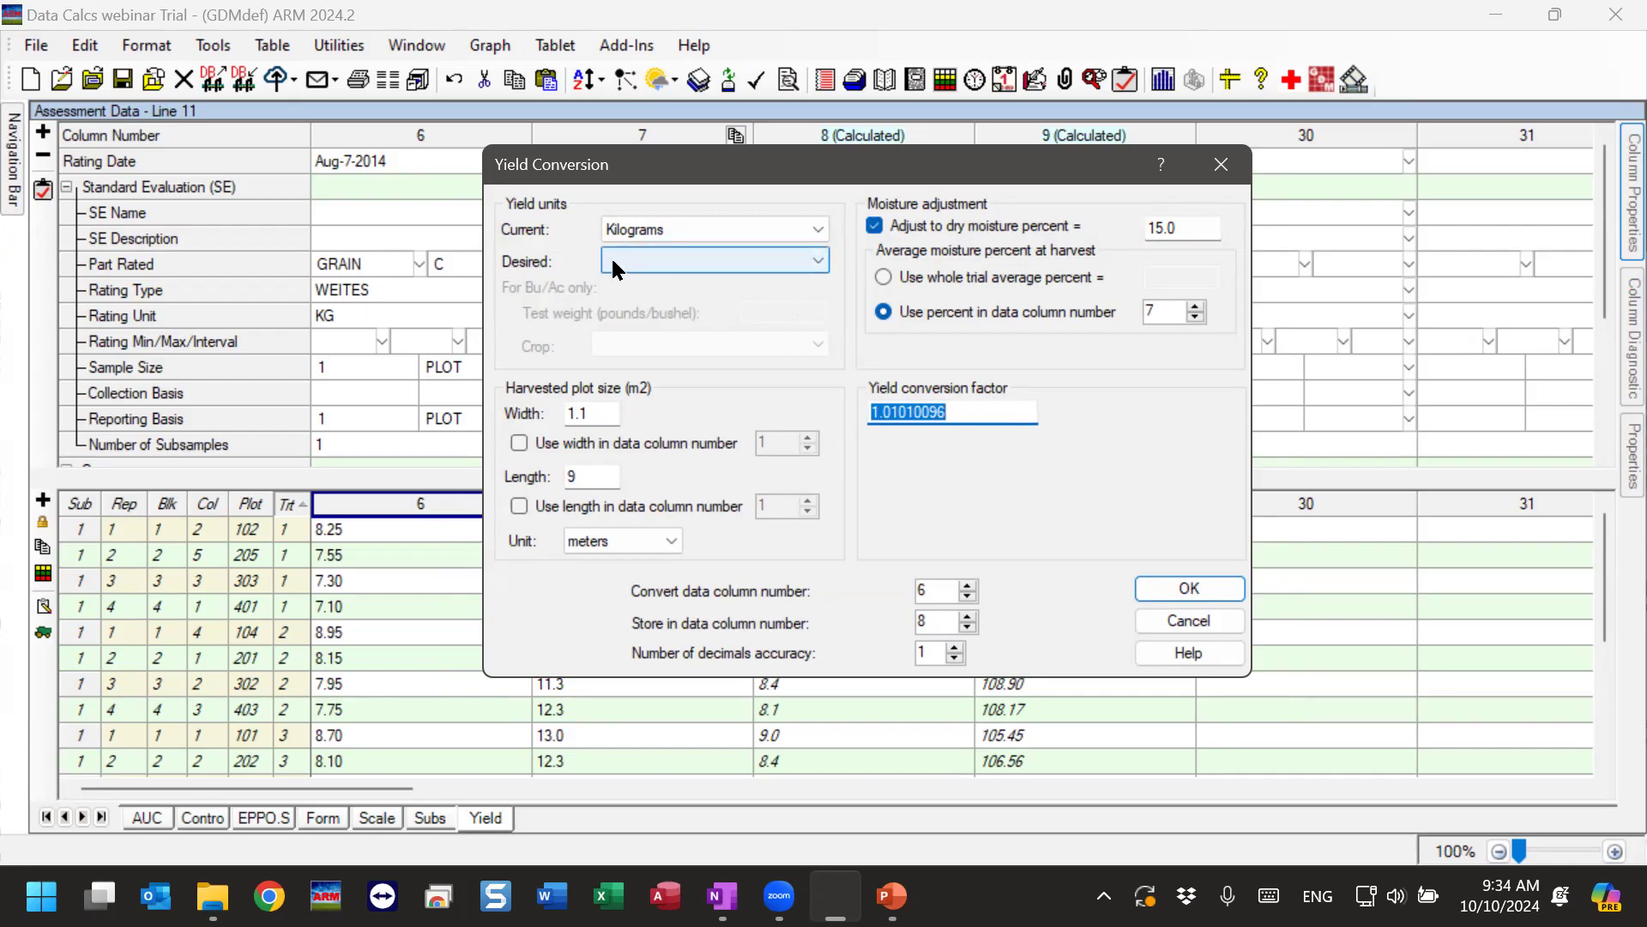
click(687, 265)
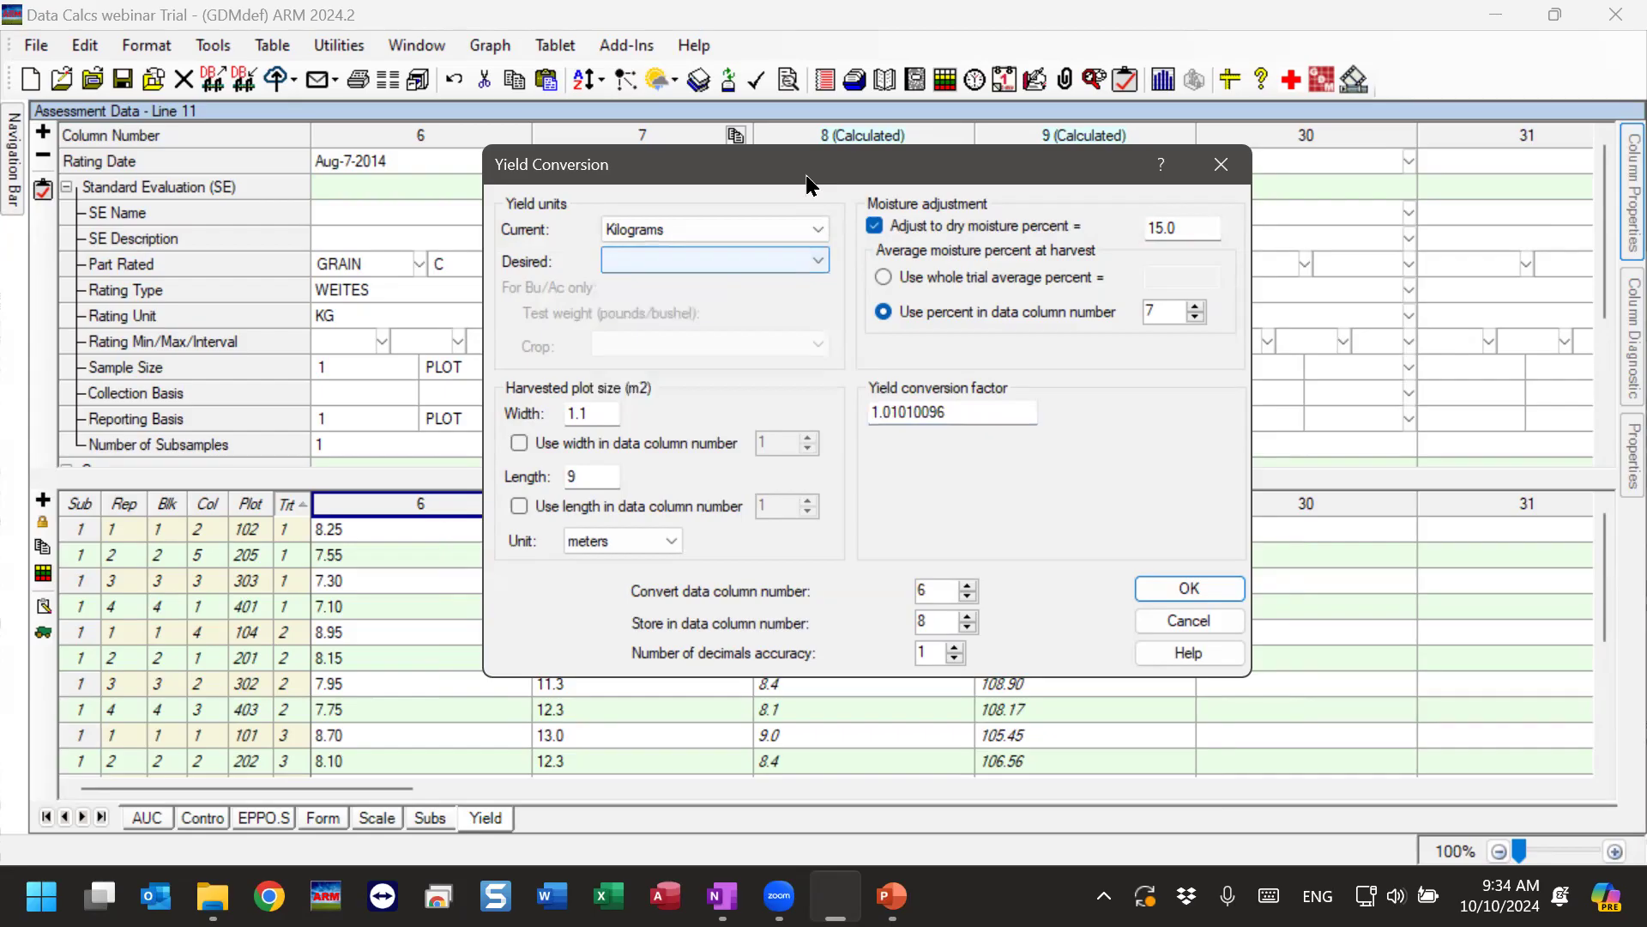
drag(807, 180, 818, 437)
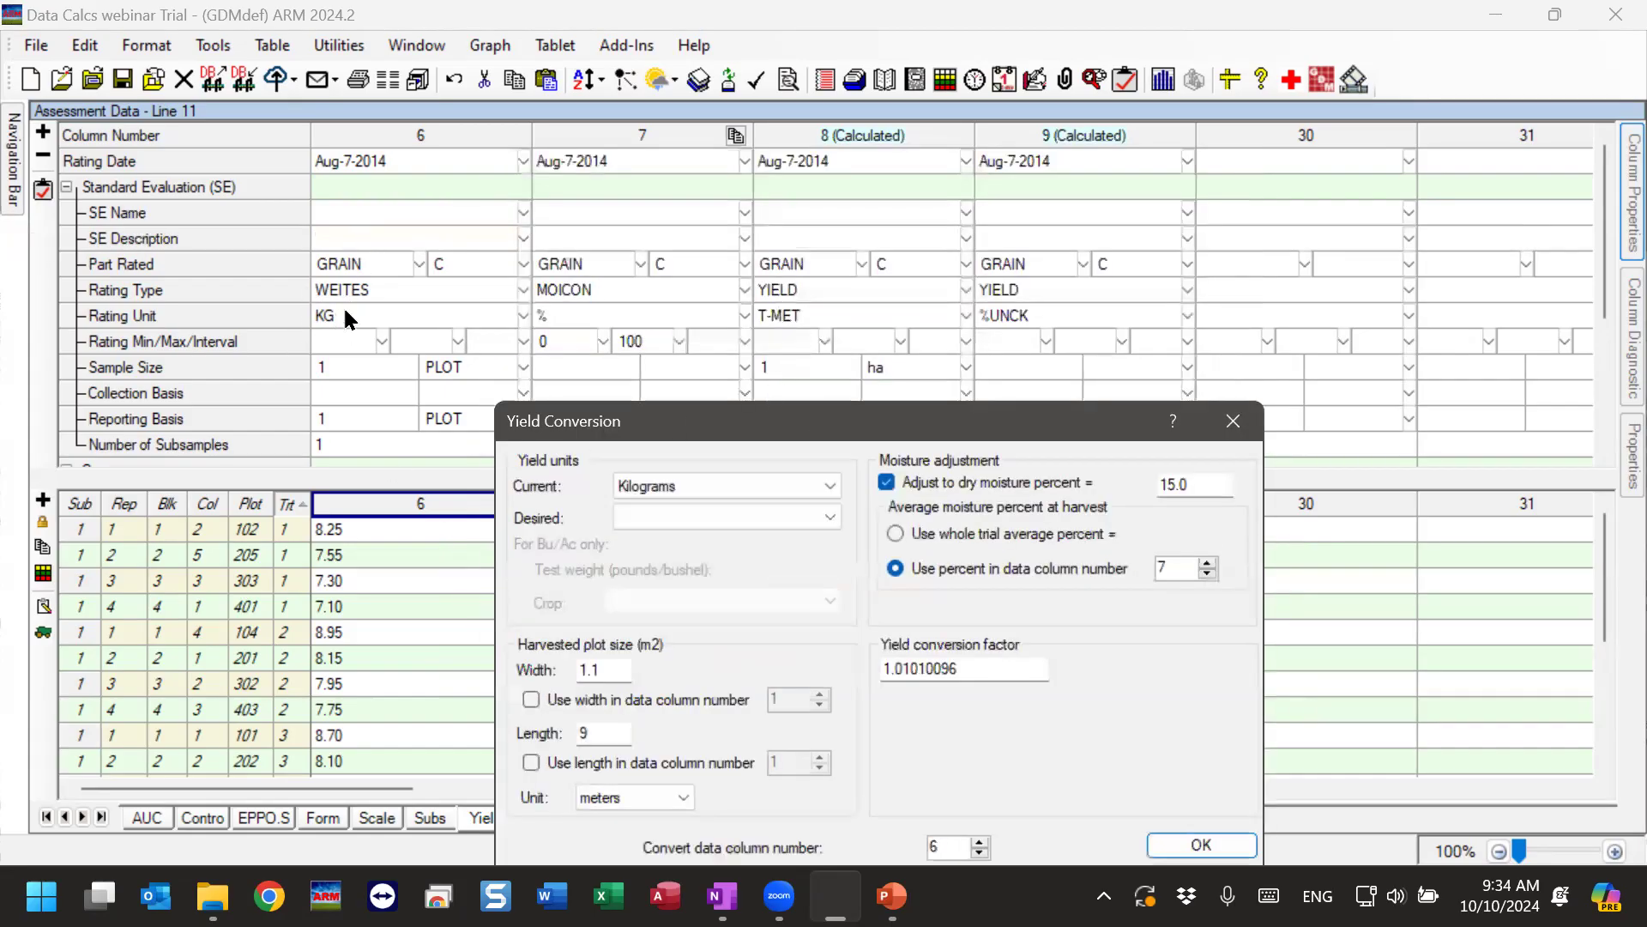
drag(774, 430, 775, 531)
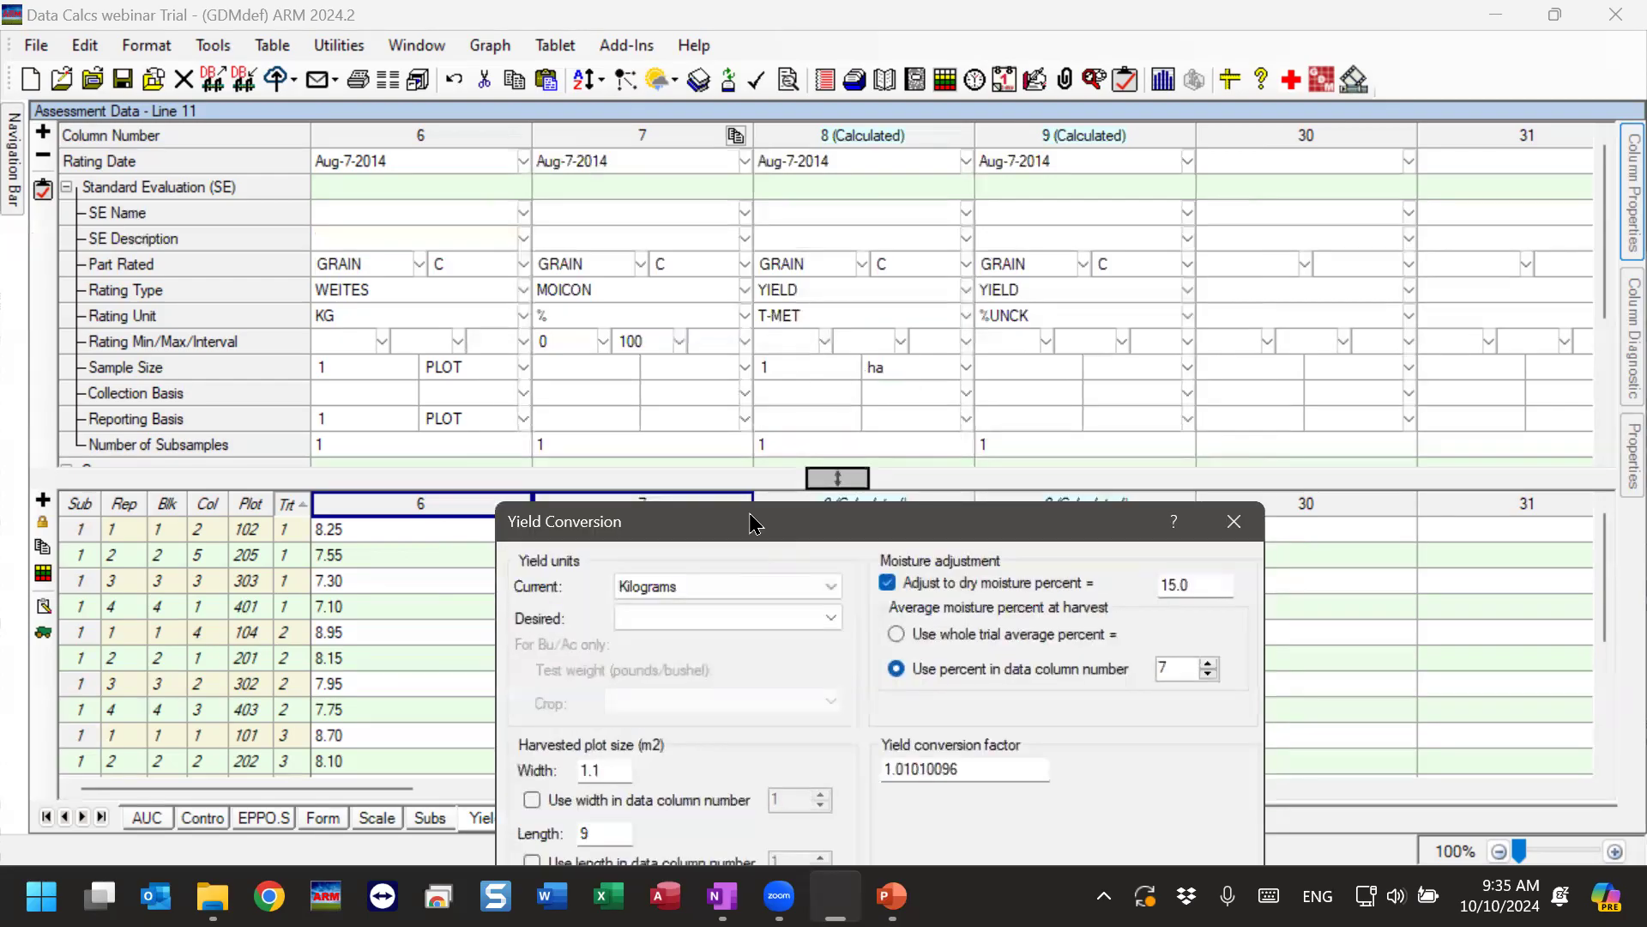
drag(759, 527, 496, 203)
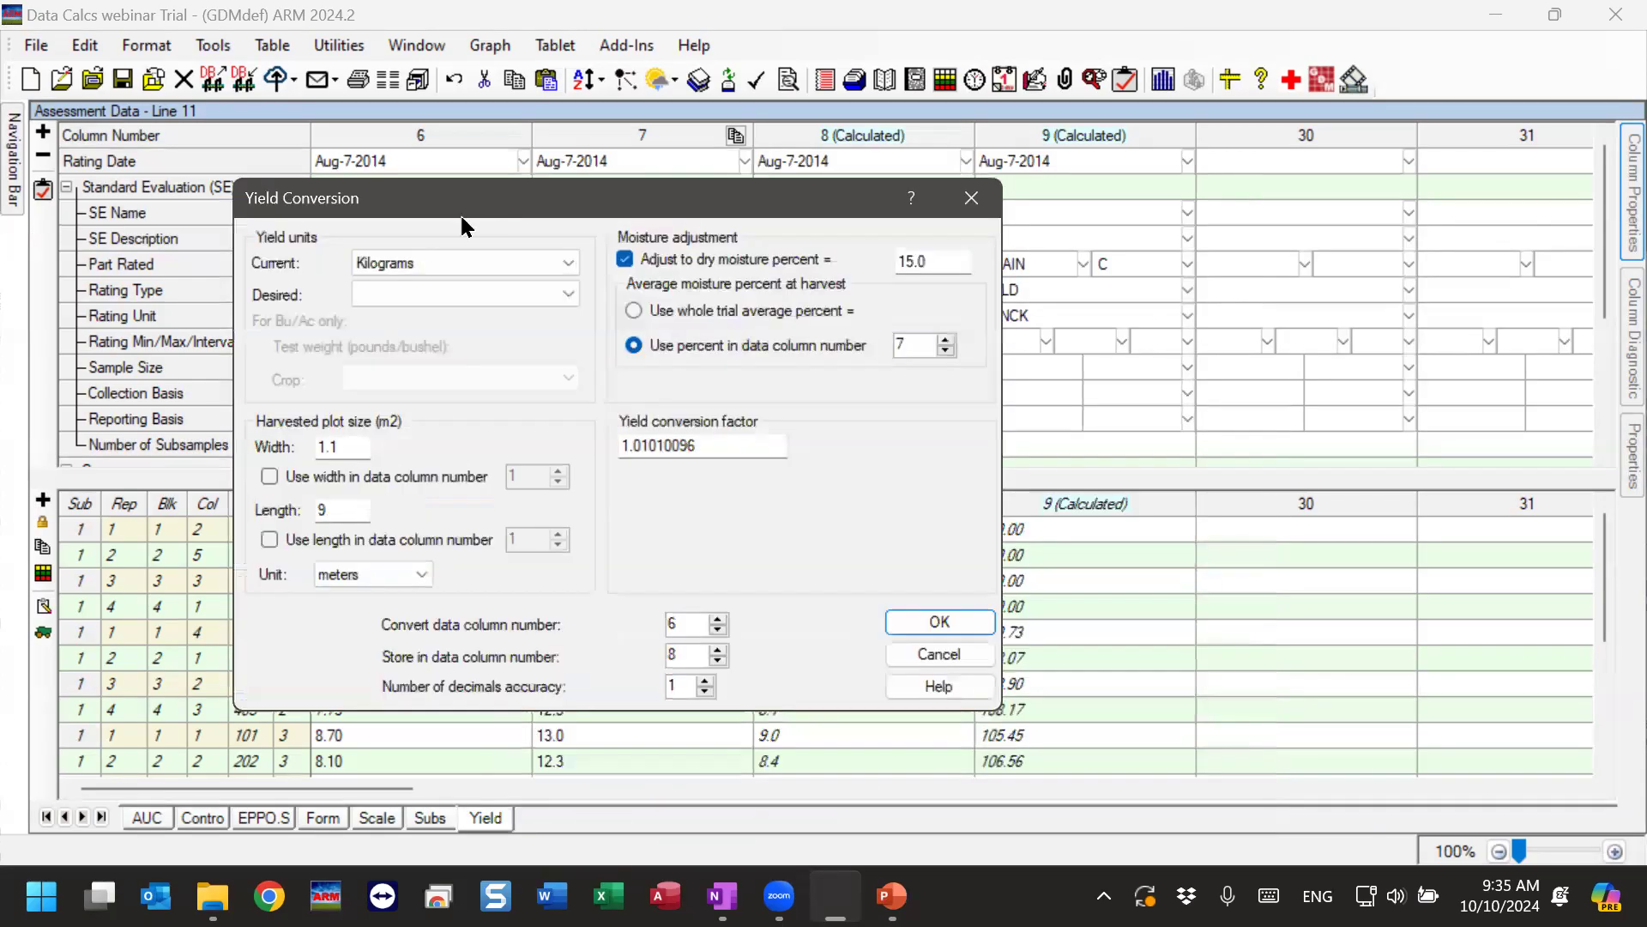
click(404, 291)
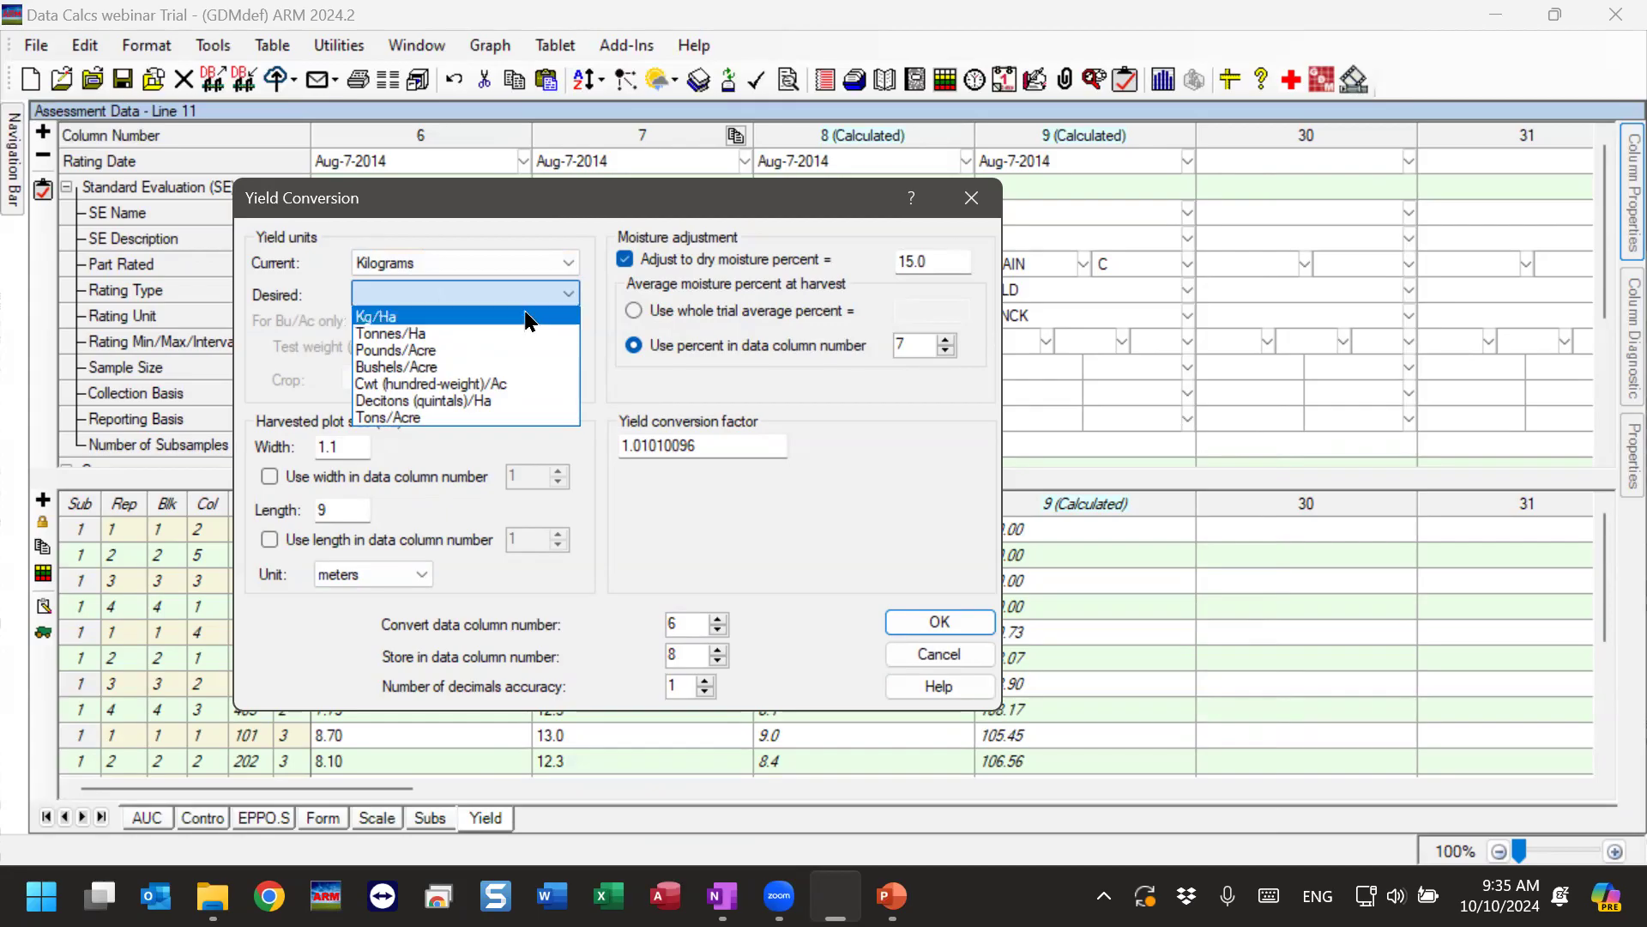
click(532, 334)
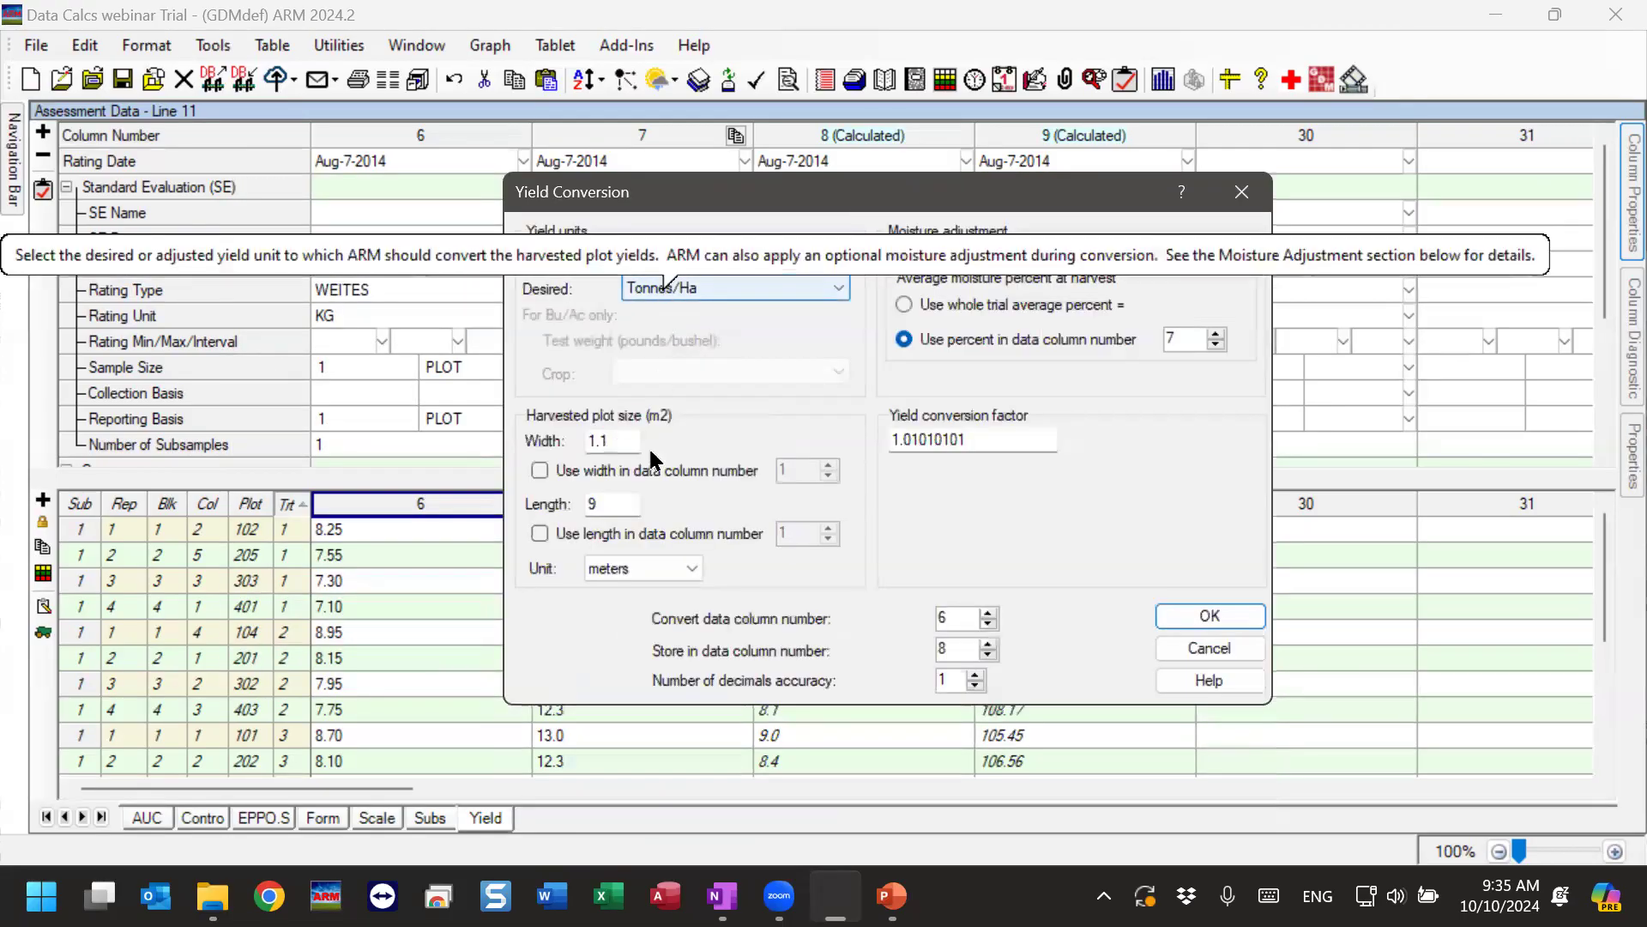
Toggle the option to take plot width from a data column on and off, and check the harvested plot width and length.
click(609, 468)
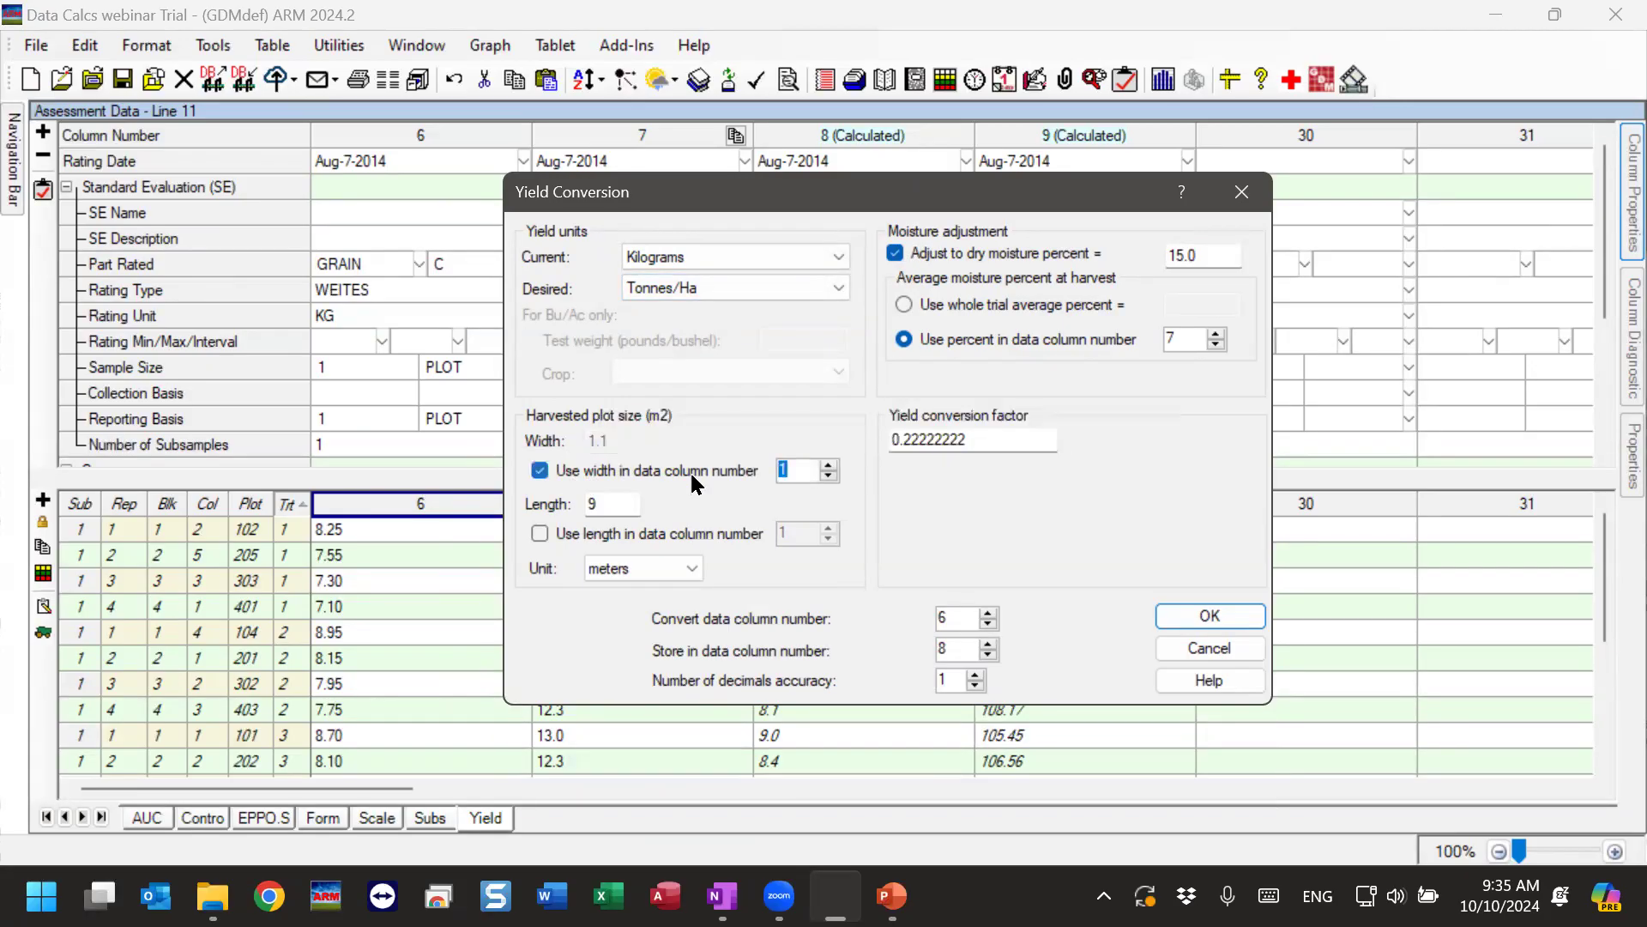
click(540, 470)
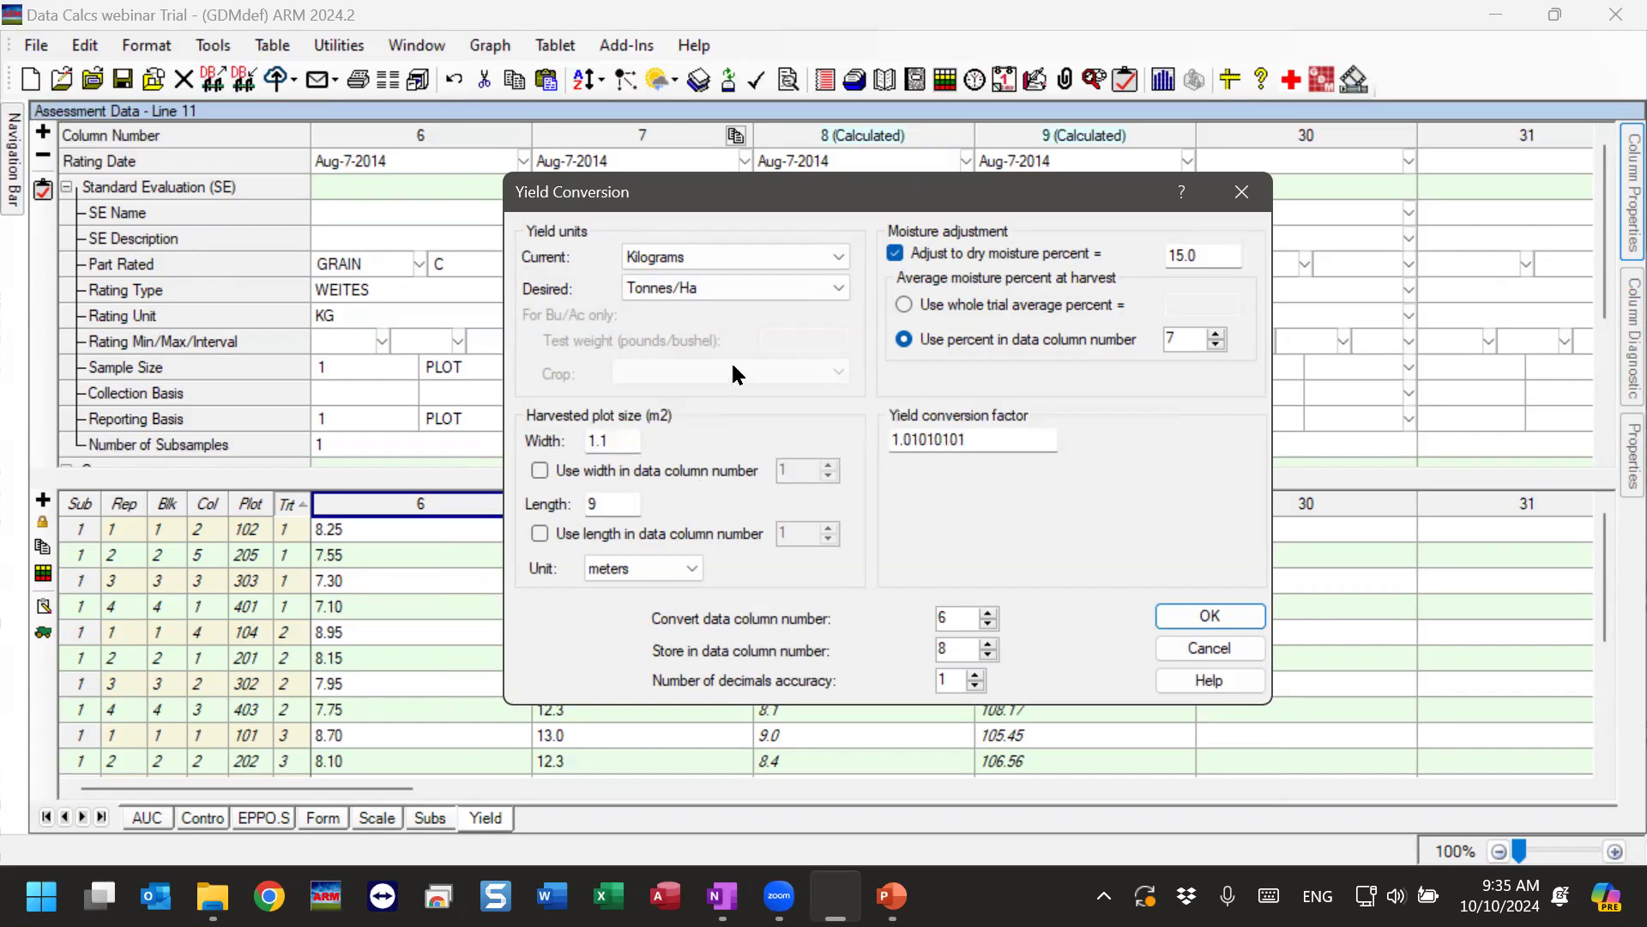
double_click(633, 441)
double_click(622, 505)
Check the moisture adjustment's data column against the columns in the data table, and cancel the yield conversion.
double_click(1174, 337)
drag(732, 204, 953, 202)
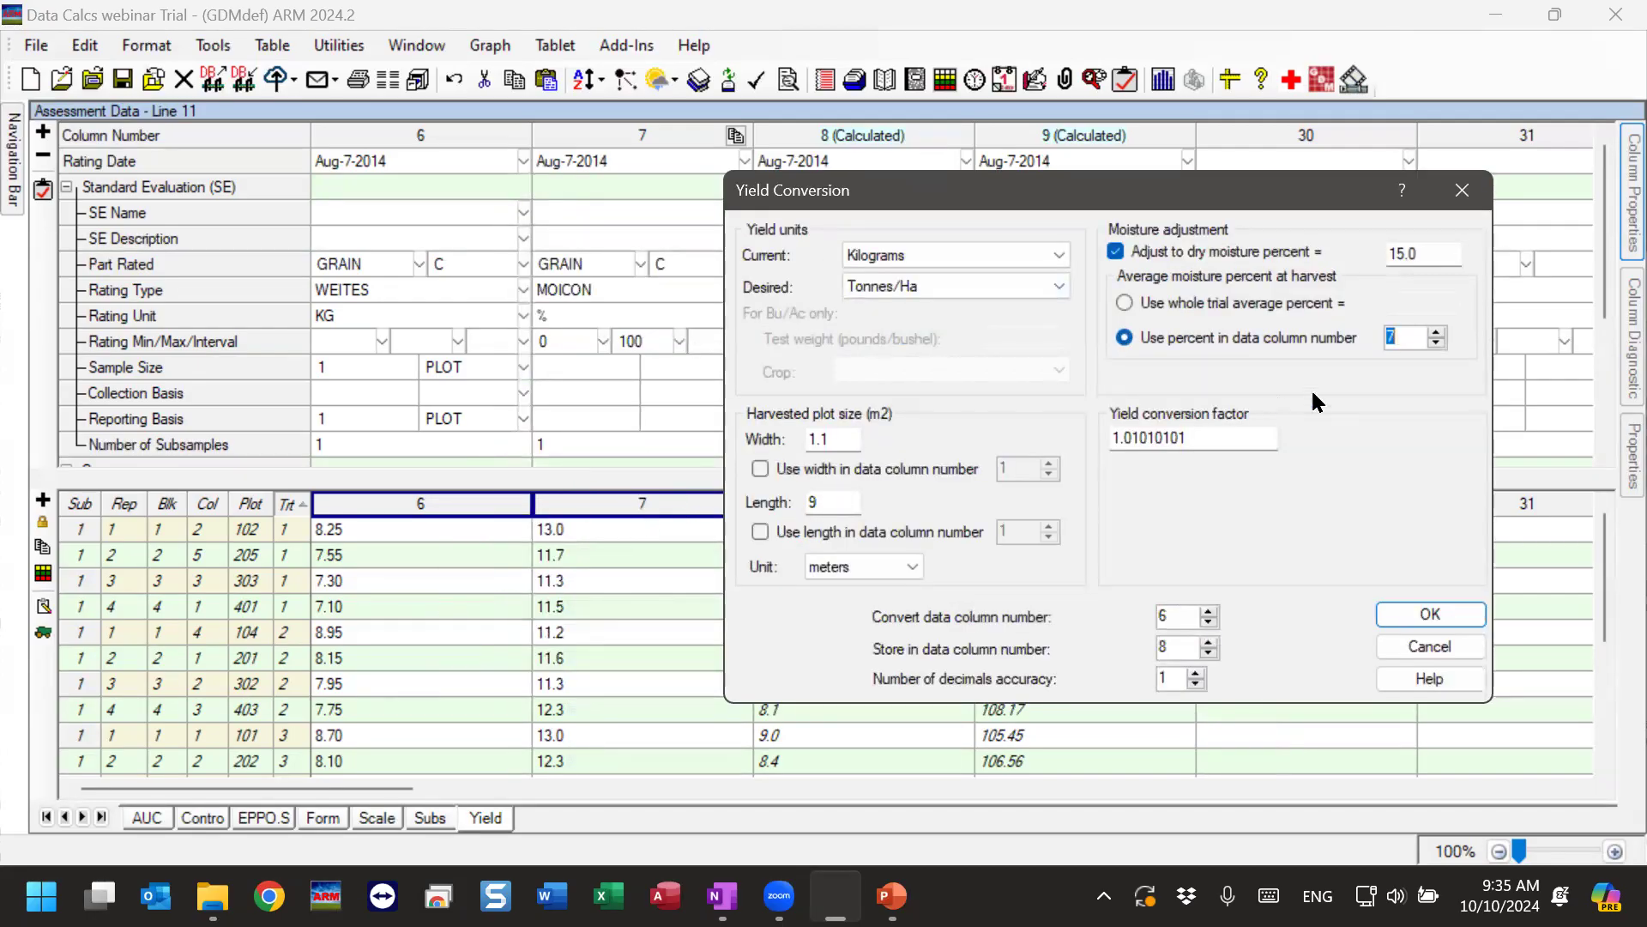
click(1425, 333)
drag(1158, 197, 984, 167)
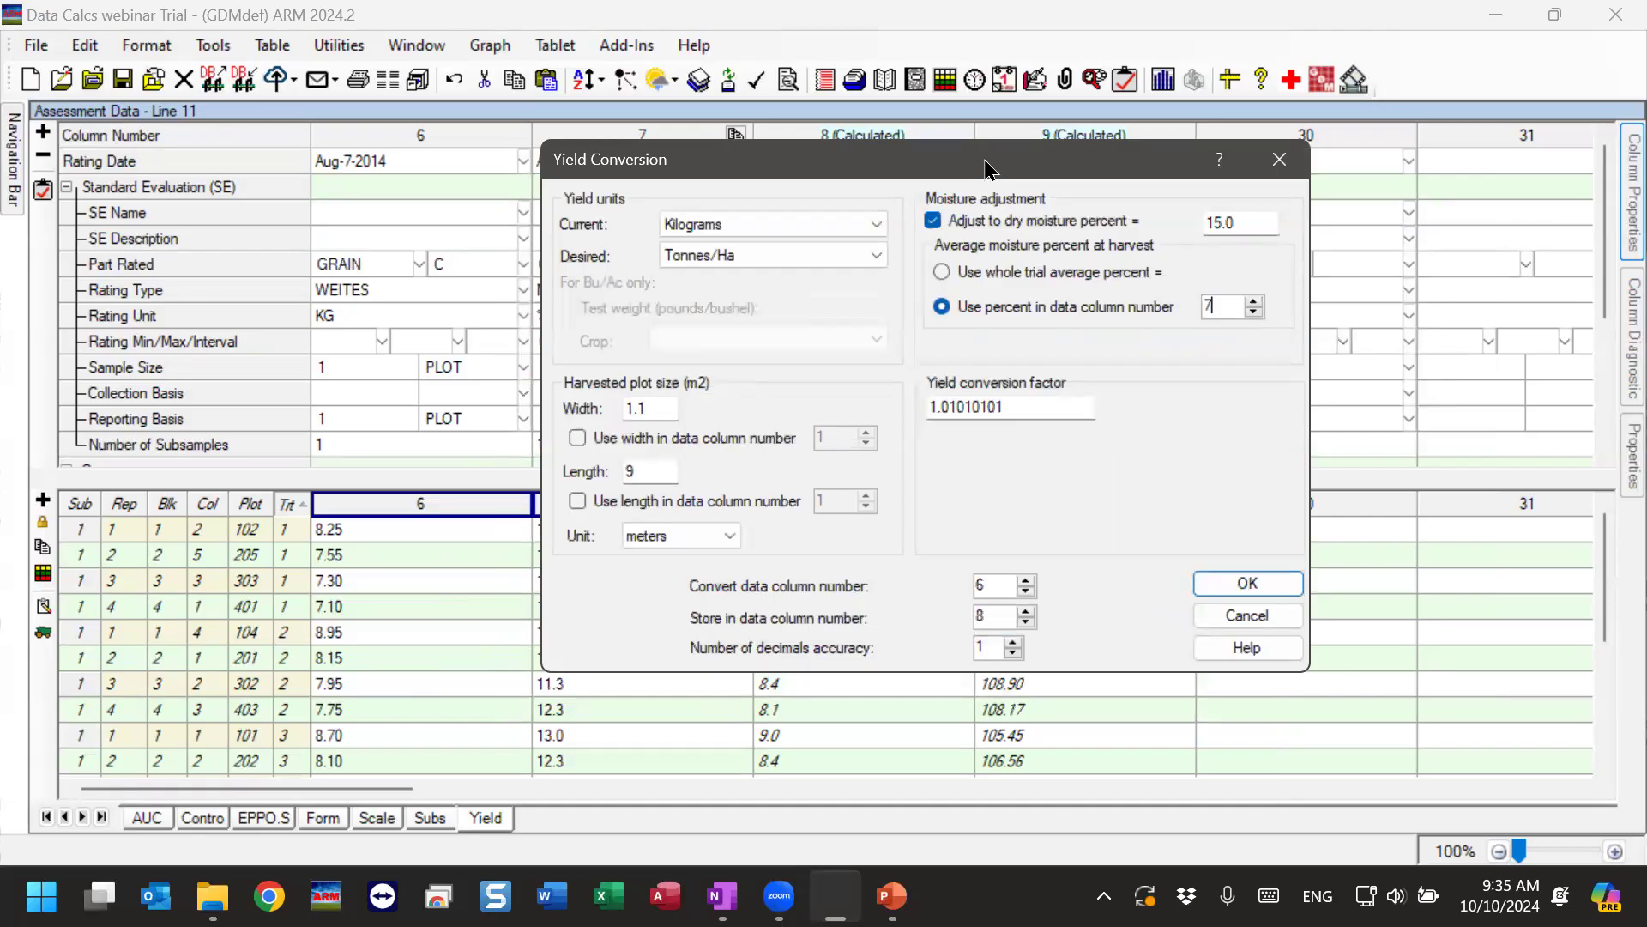
drag(984, 166, 377, 152)
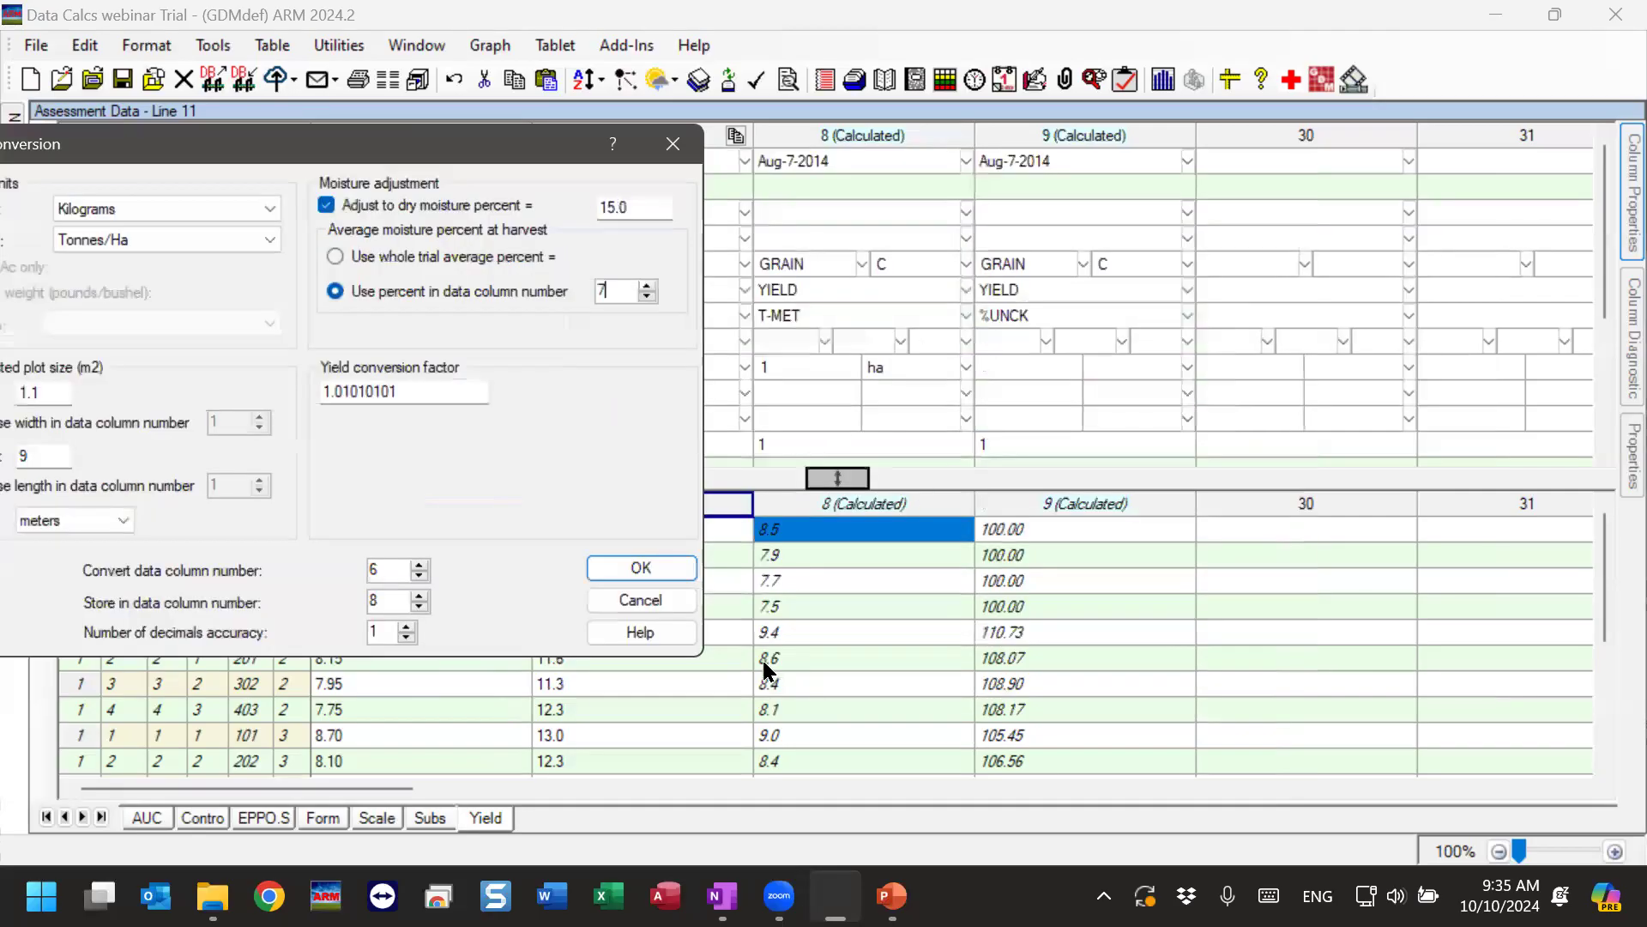
drag(513, 151, 797, 145)
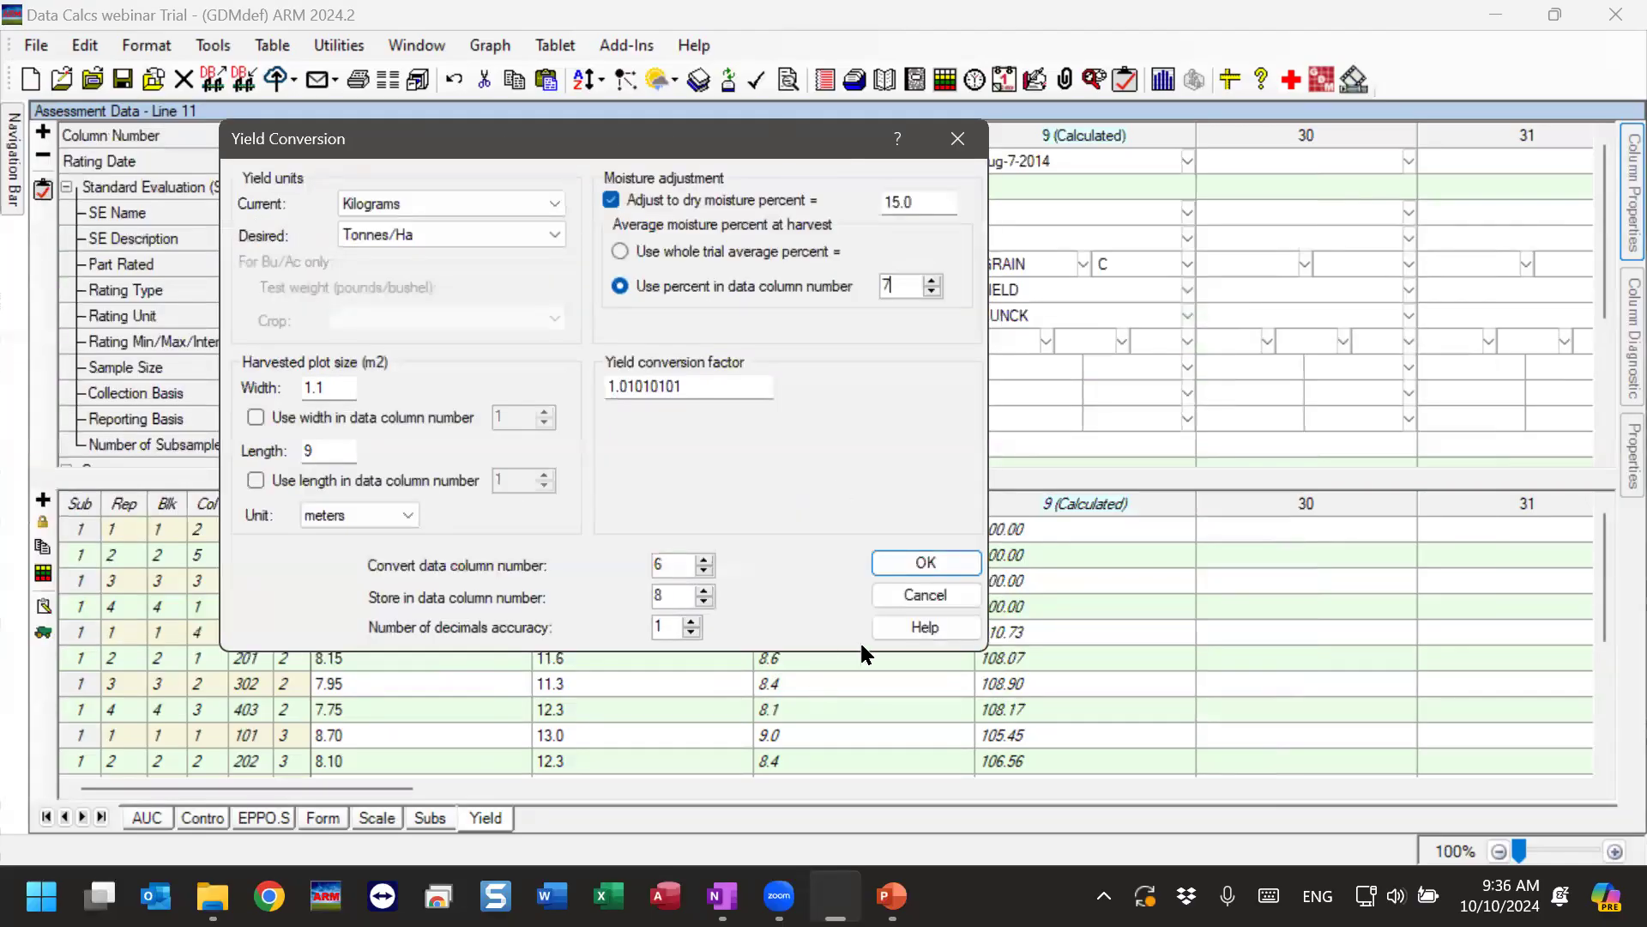
click(939, 598)
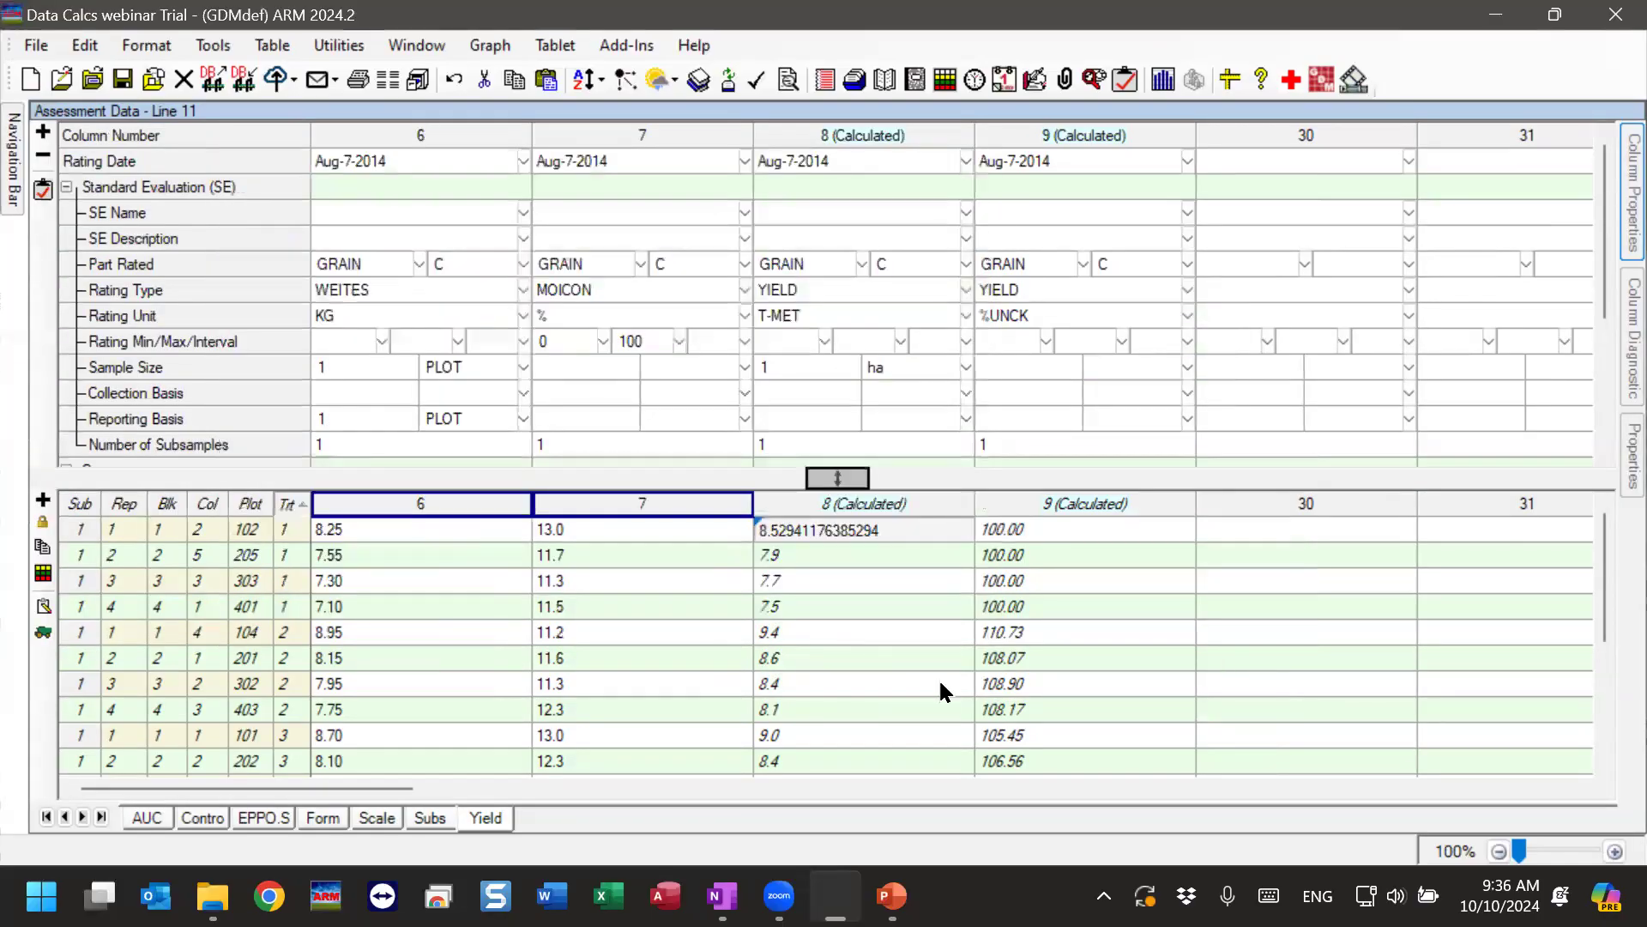
Review the first weight in column 6 alongside column 8's ARM action code and first calculated yield.
click(382, 528)
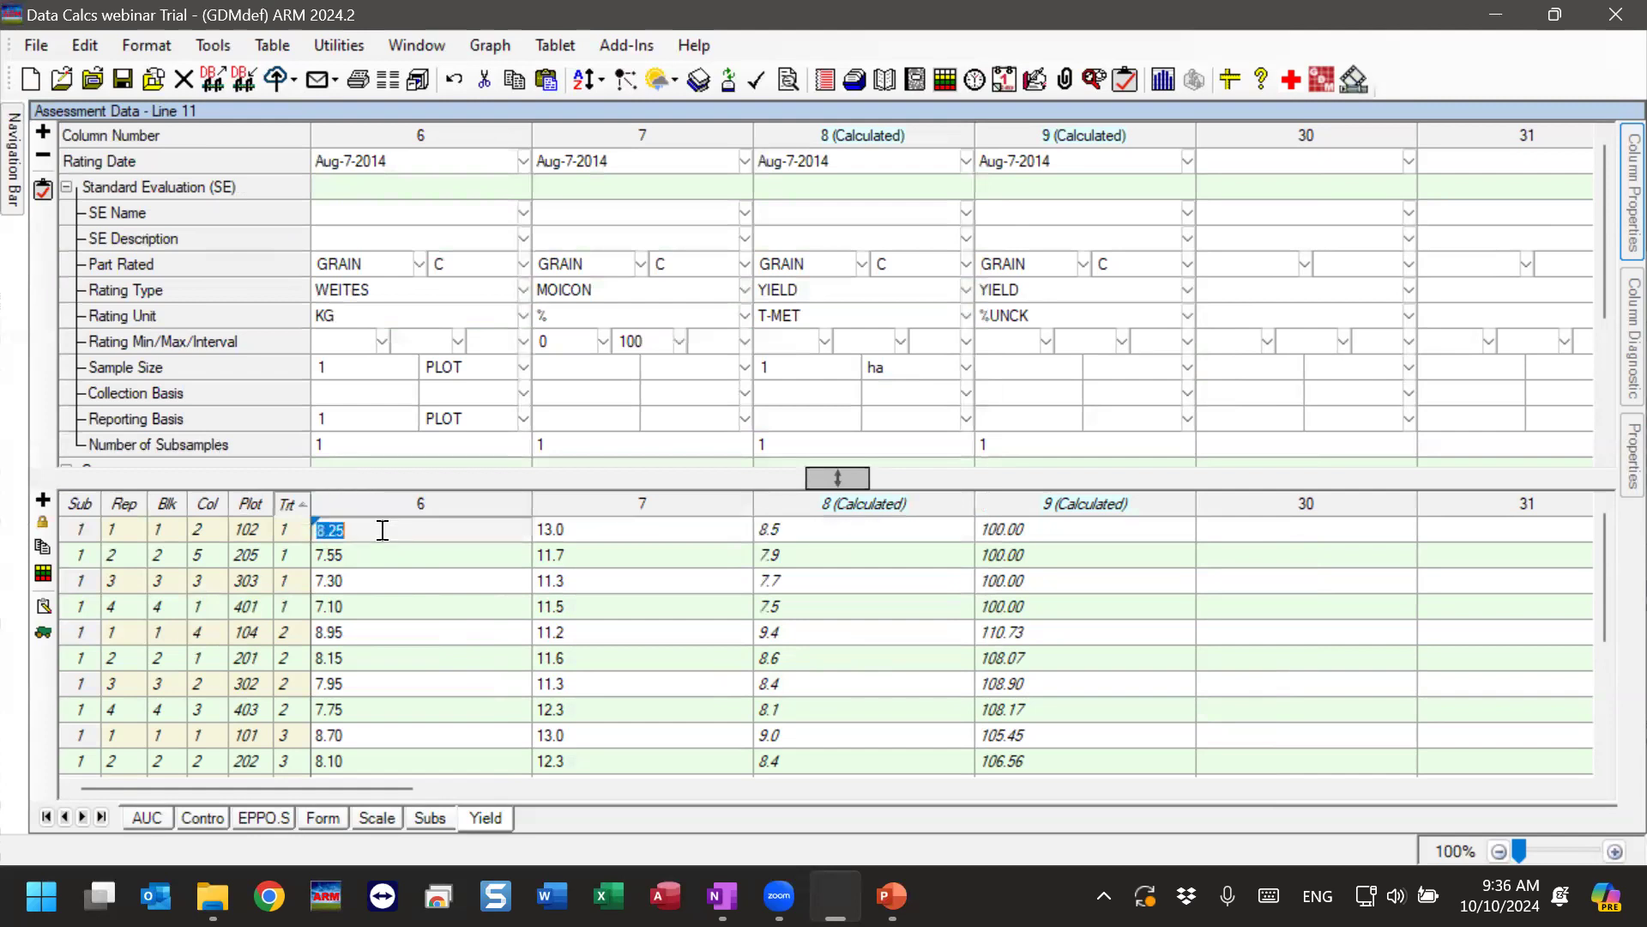
drag(1611, 278, 1610, 403)
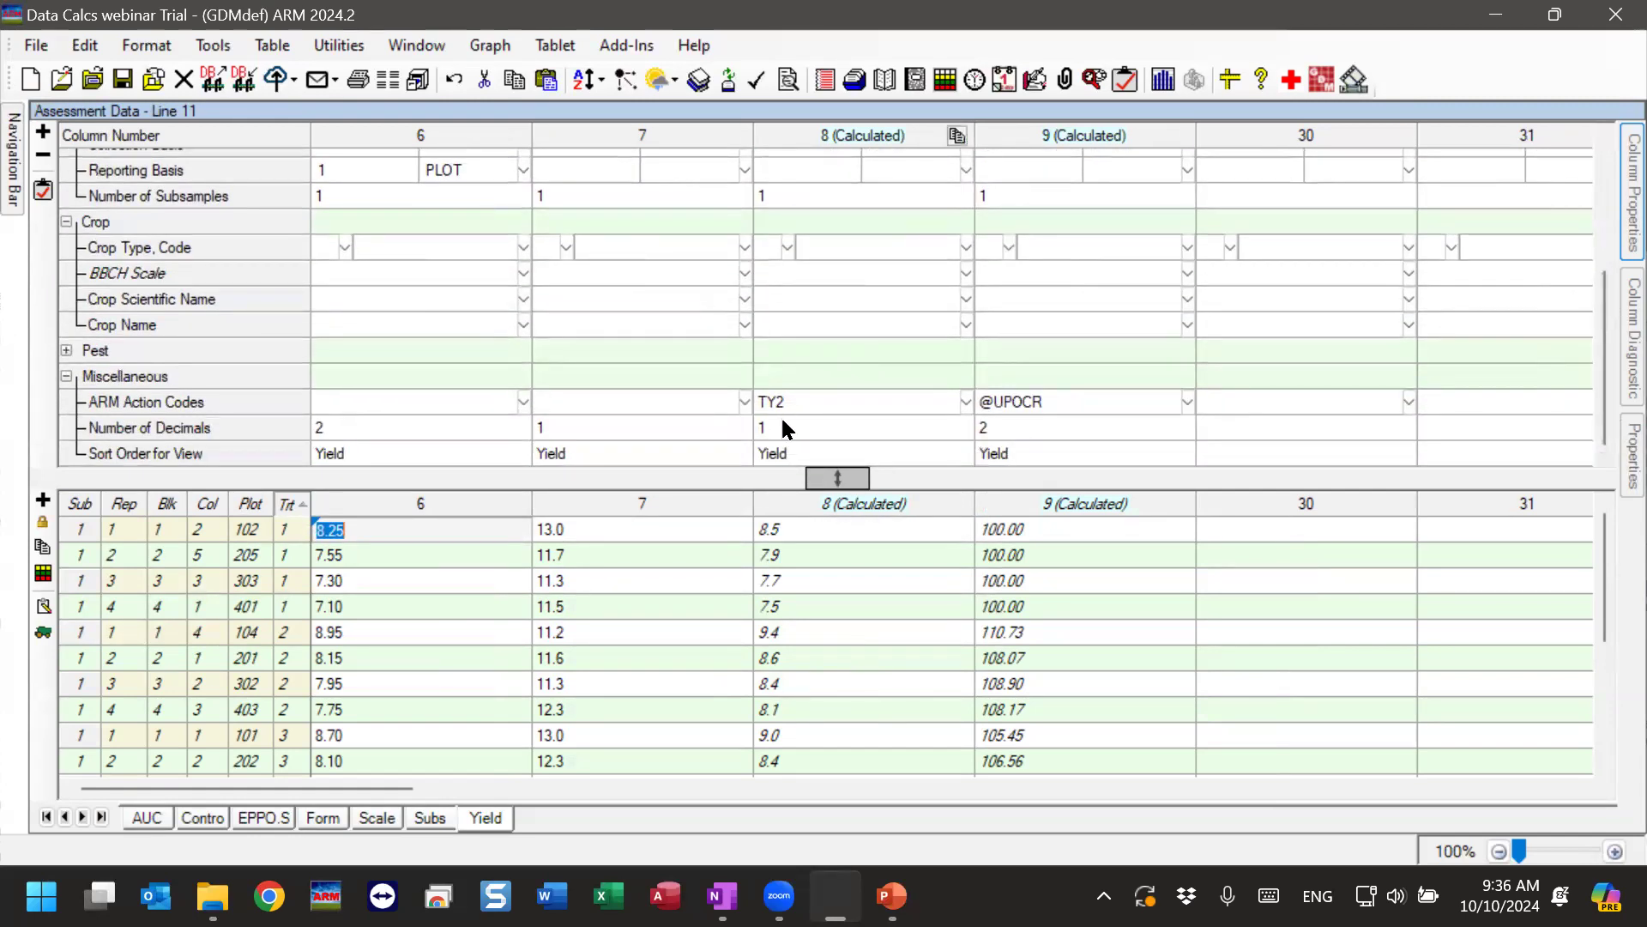
scroll(810, 414, up, 4)
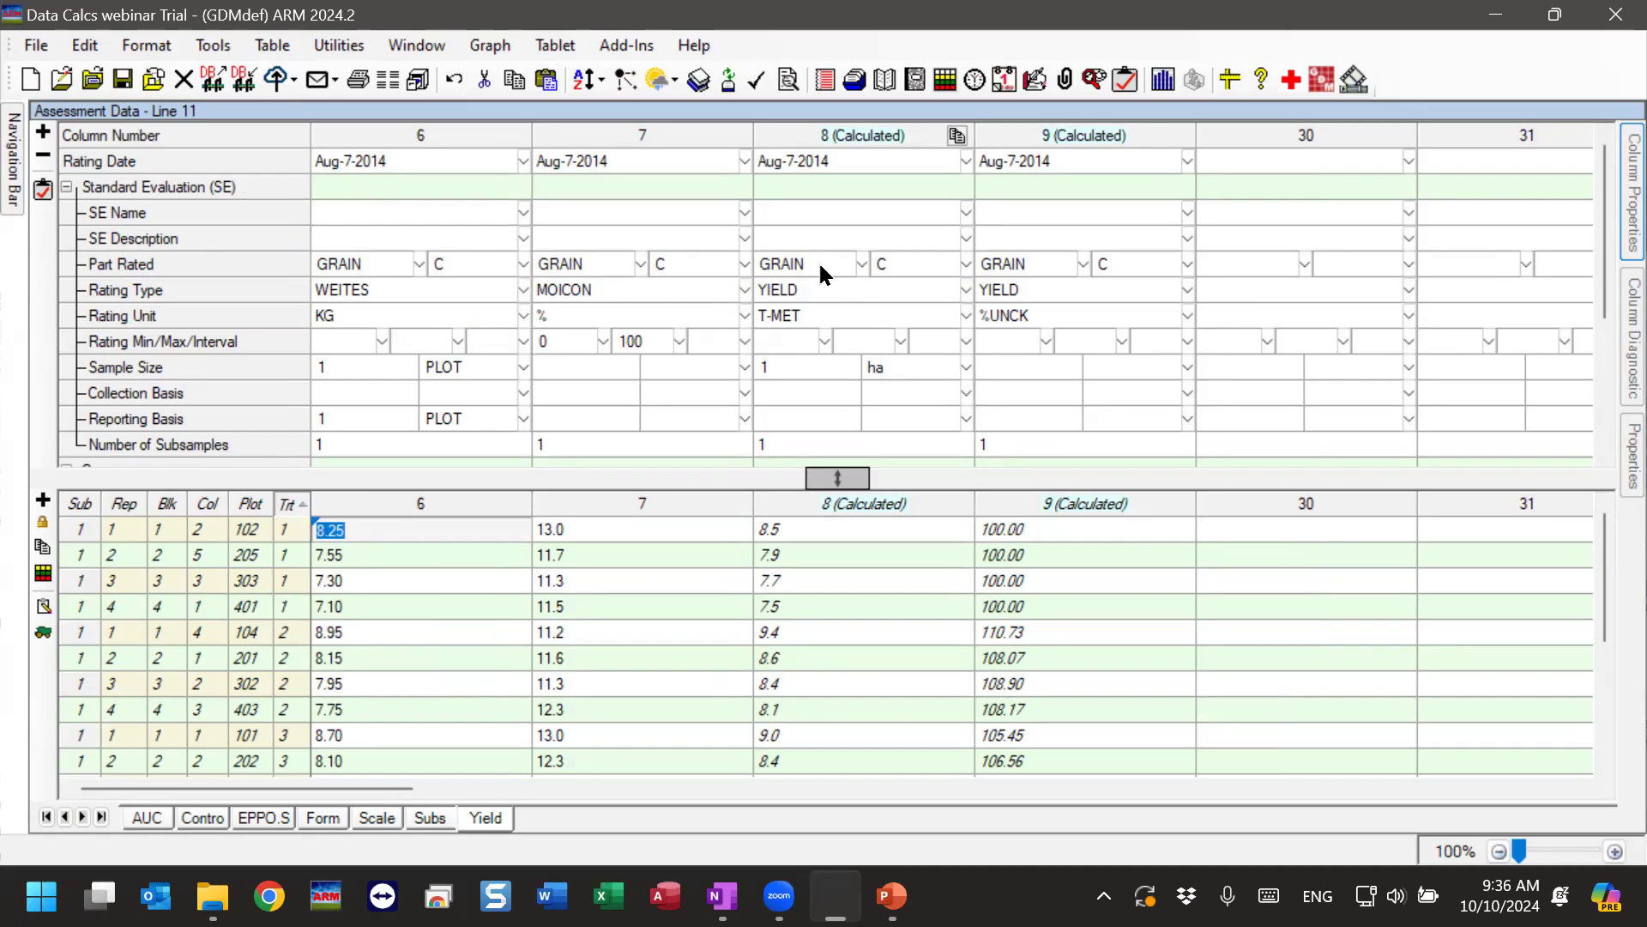
click(870, 533)
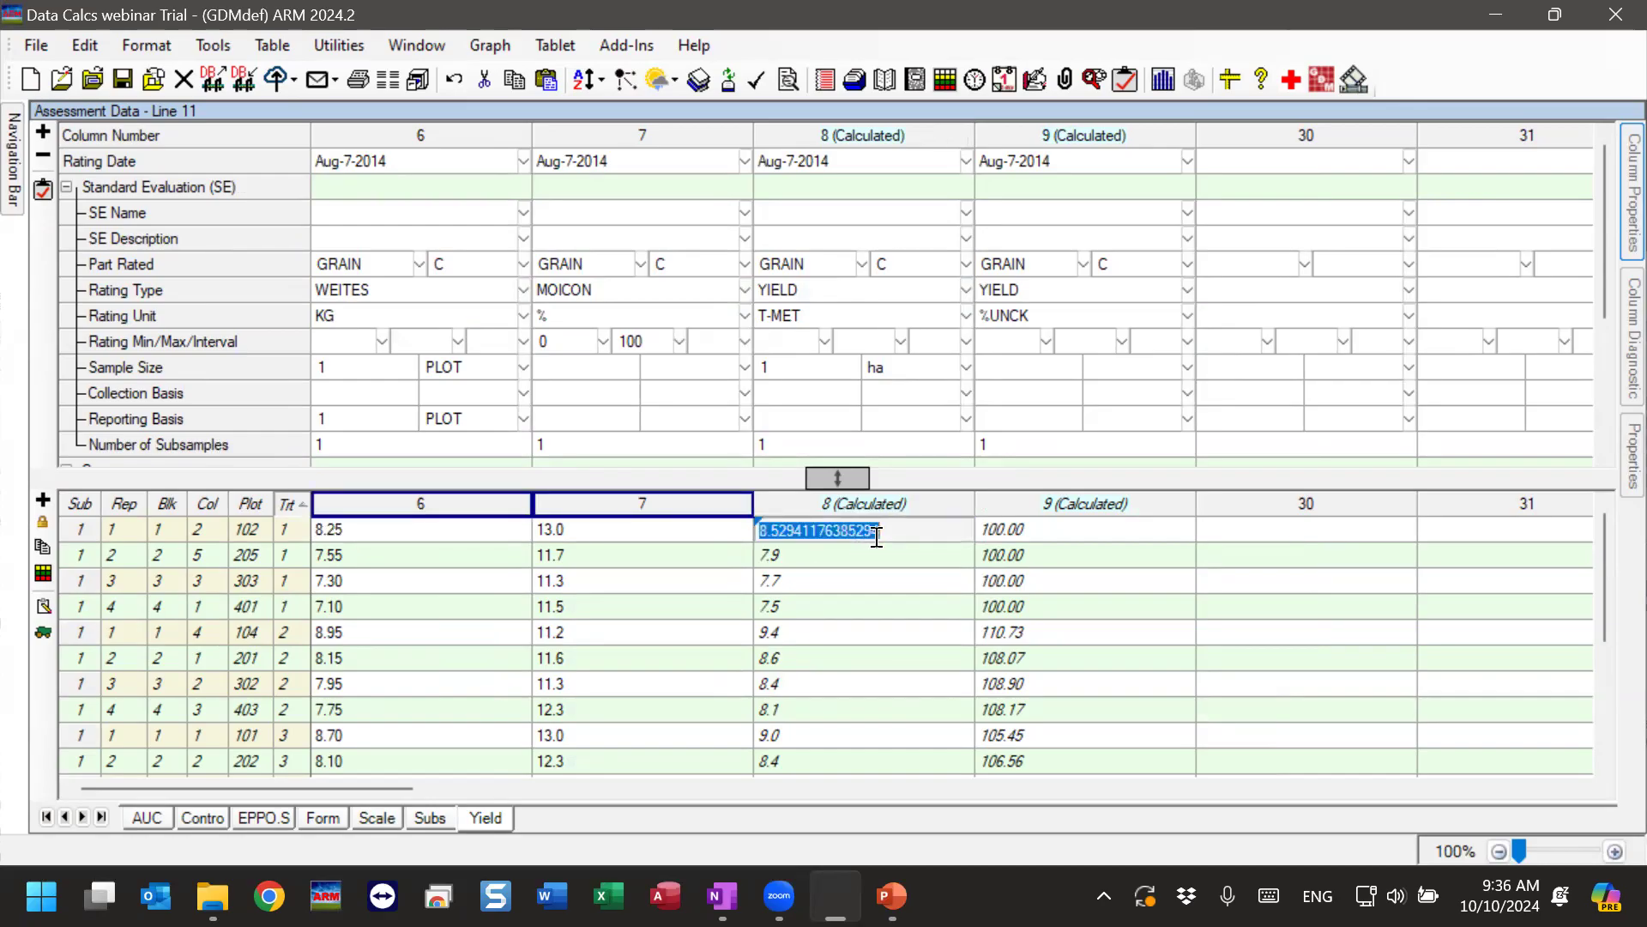
Open the yield conversion for the column 6 weights and check which current yield units are available.
click(376, 556)
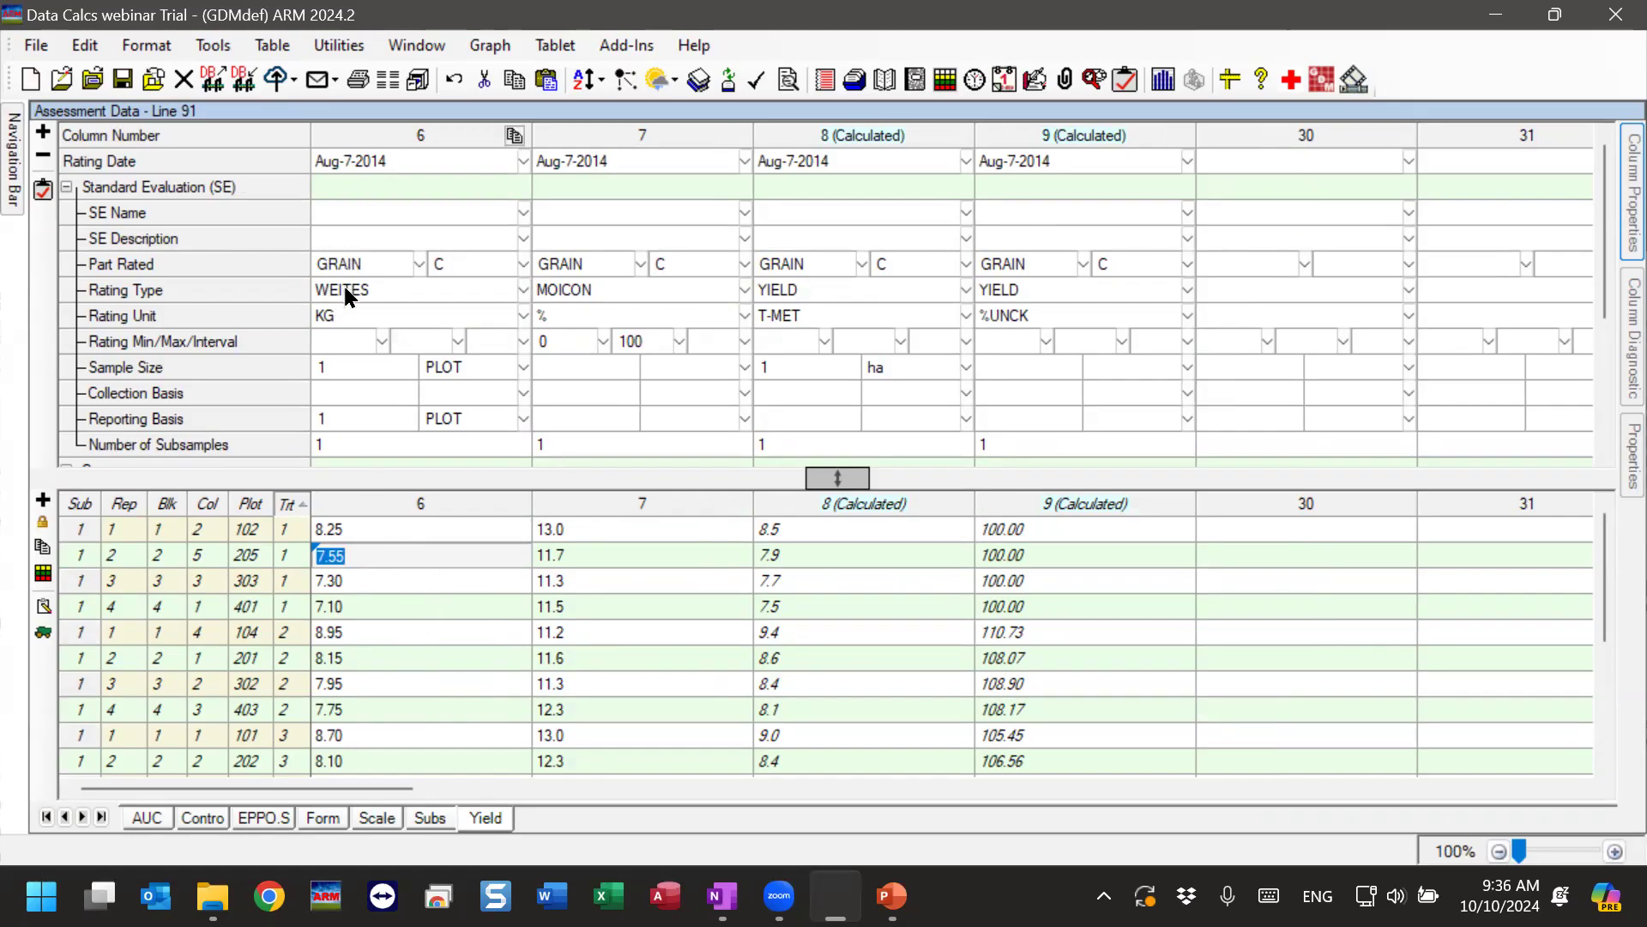
click(353, 606)
click(353, 532)
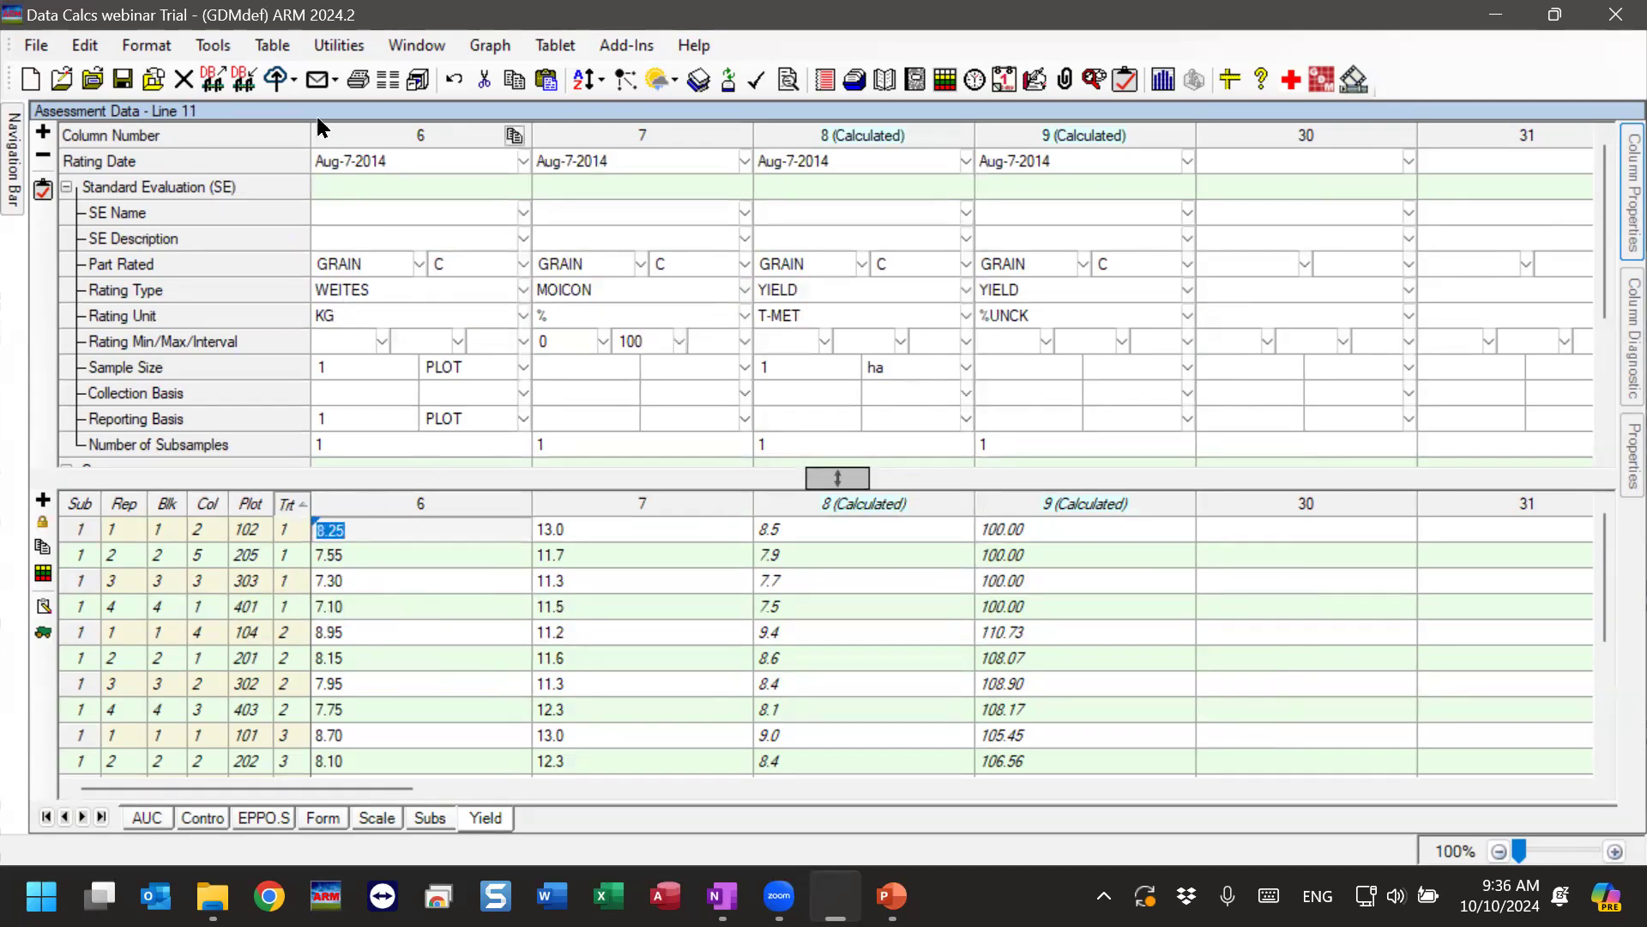
click(230, 48)
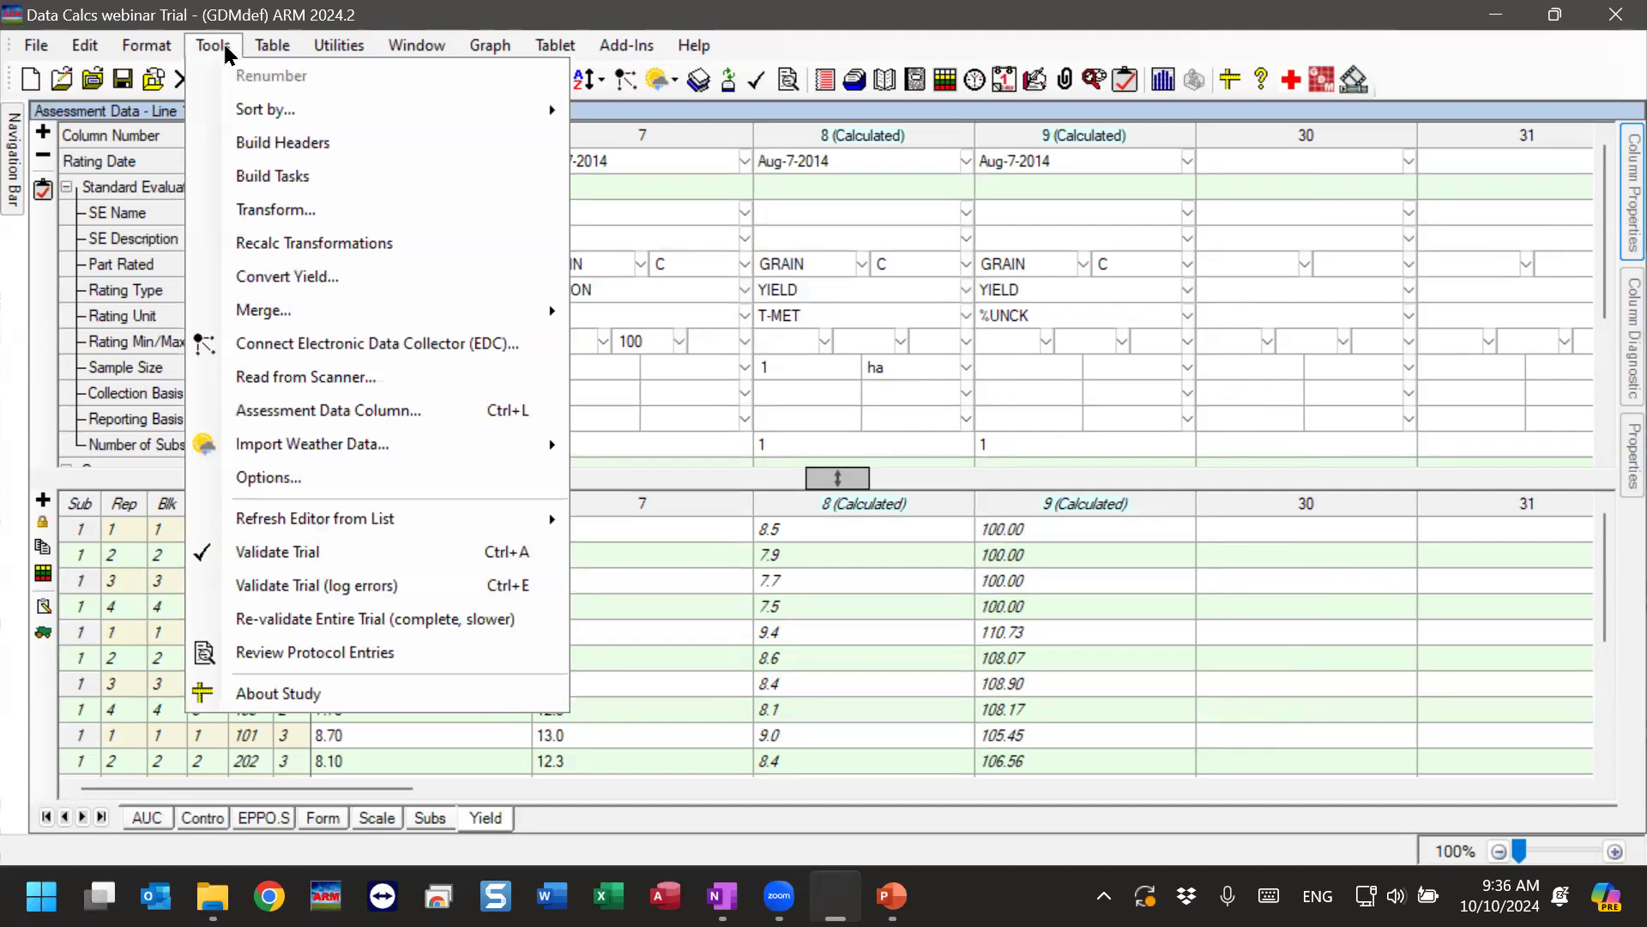
click(256, 278)
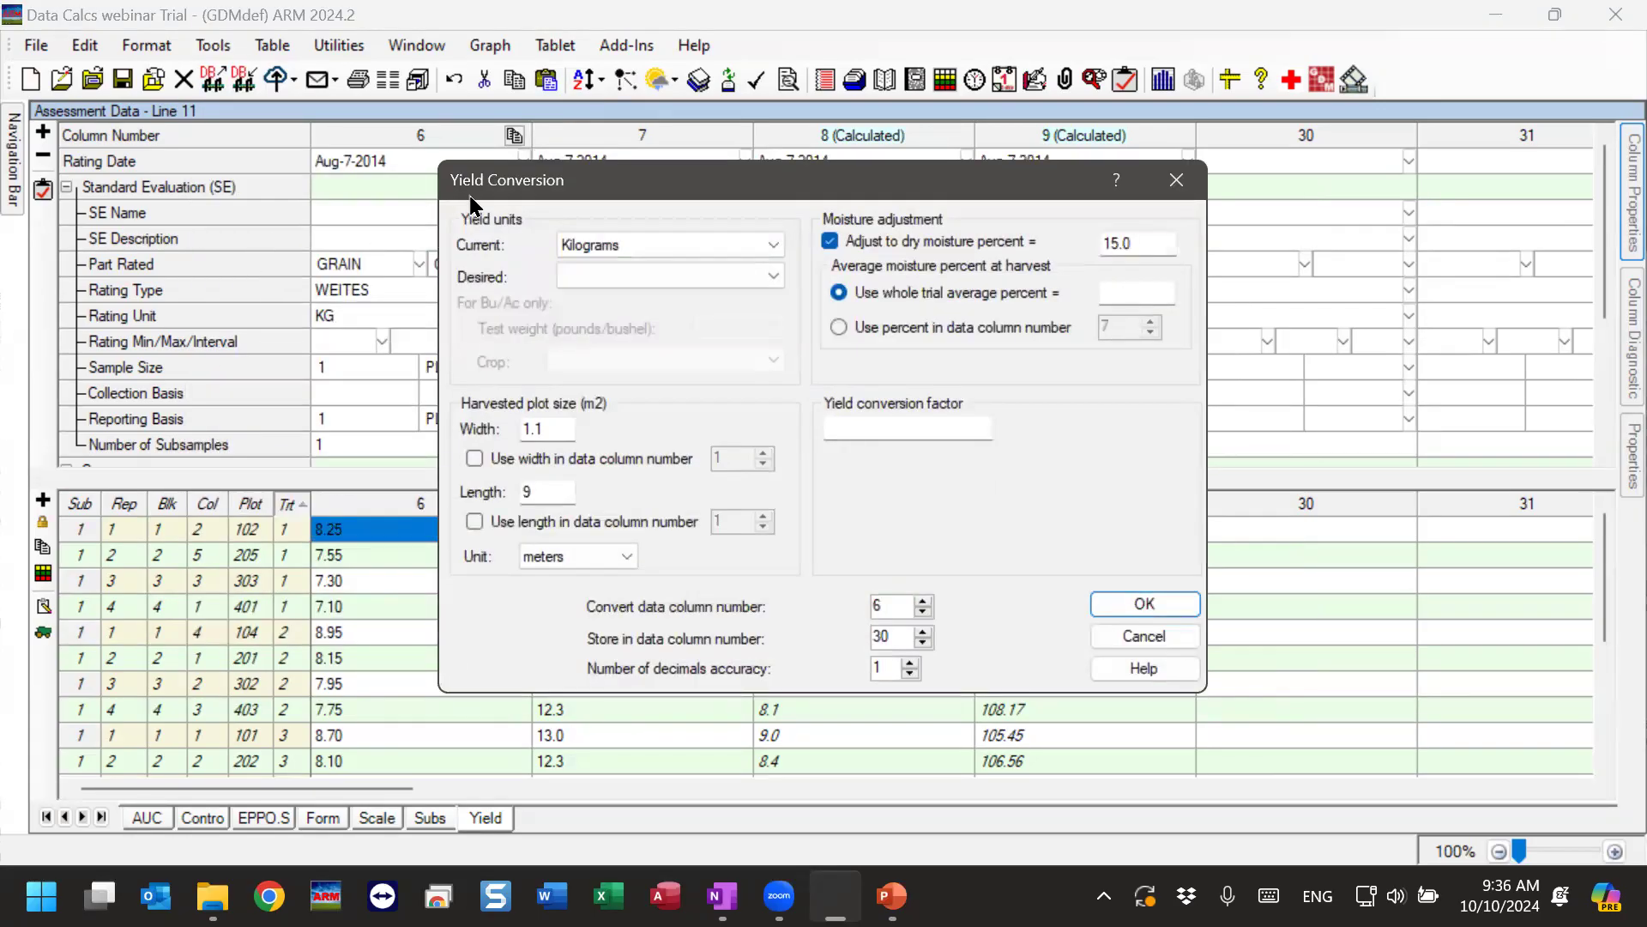
drag(508, 182, 616, 178)
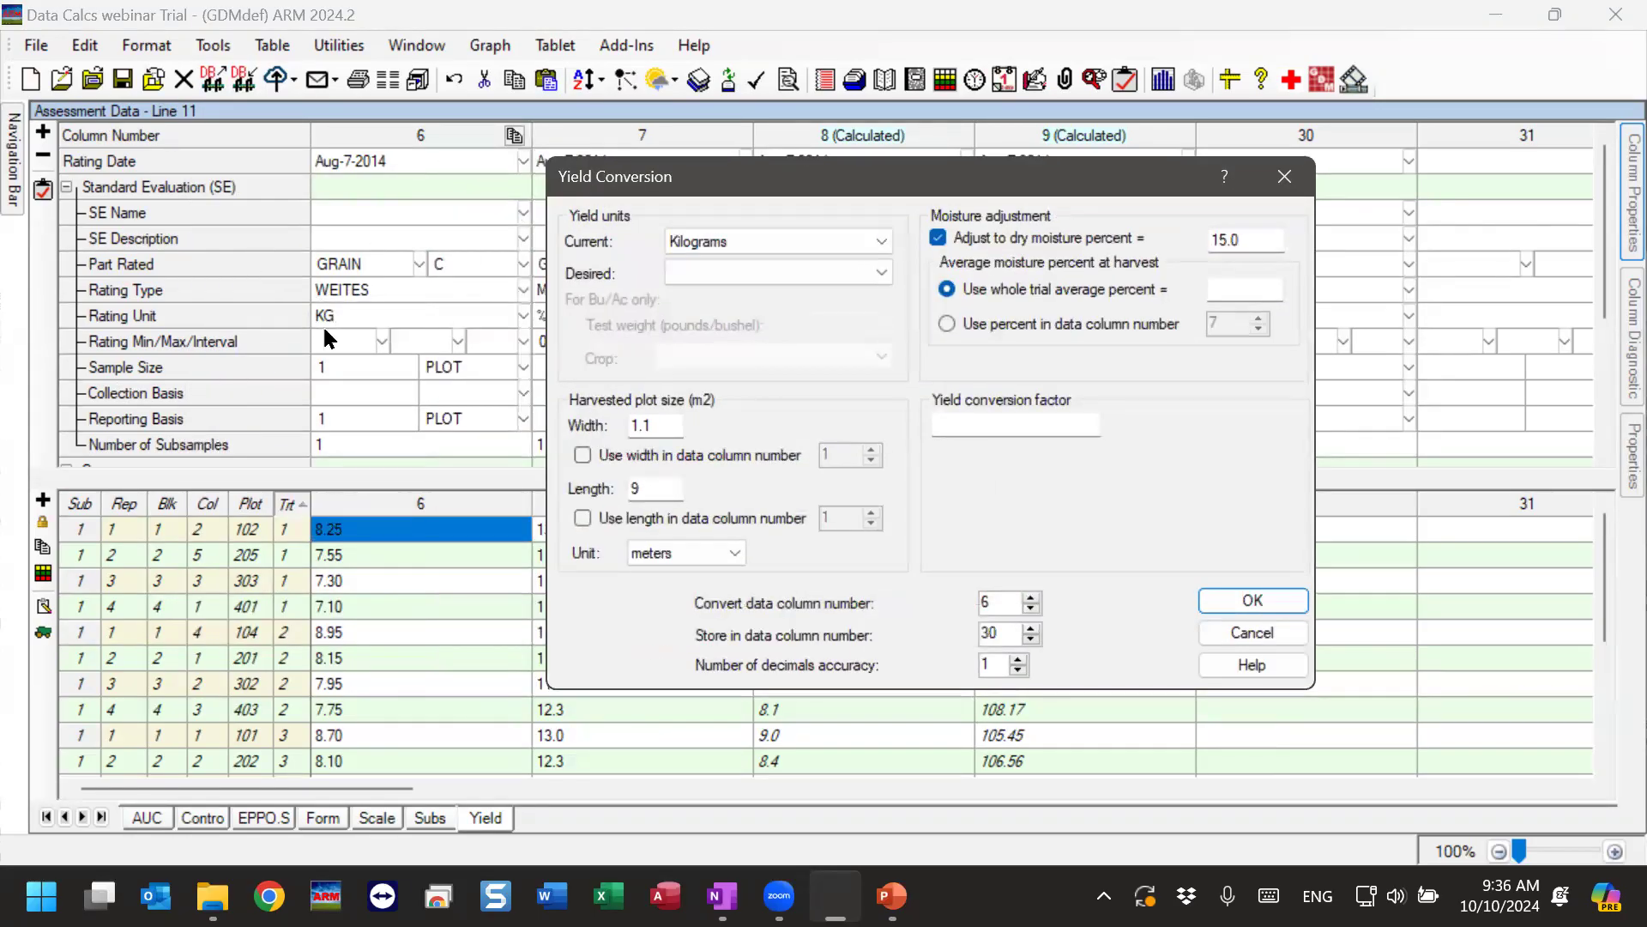
click(754, 240)
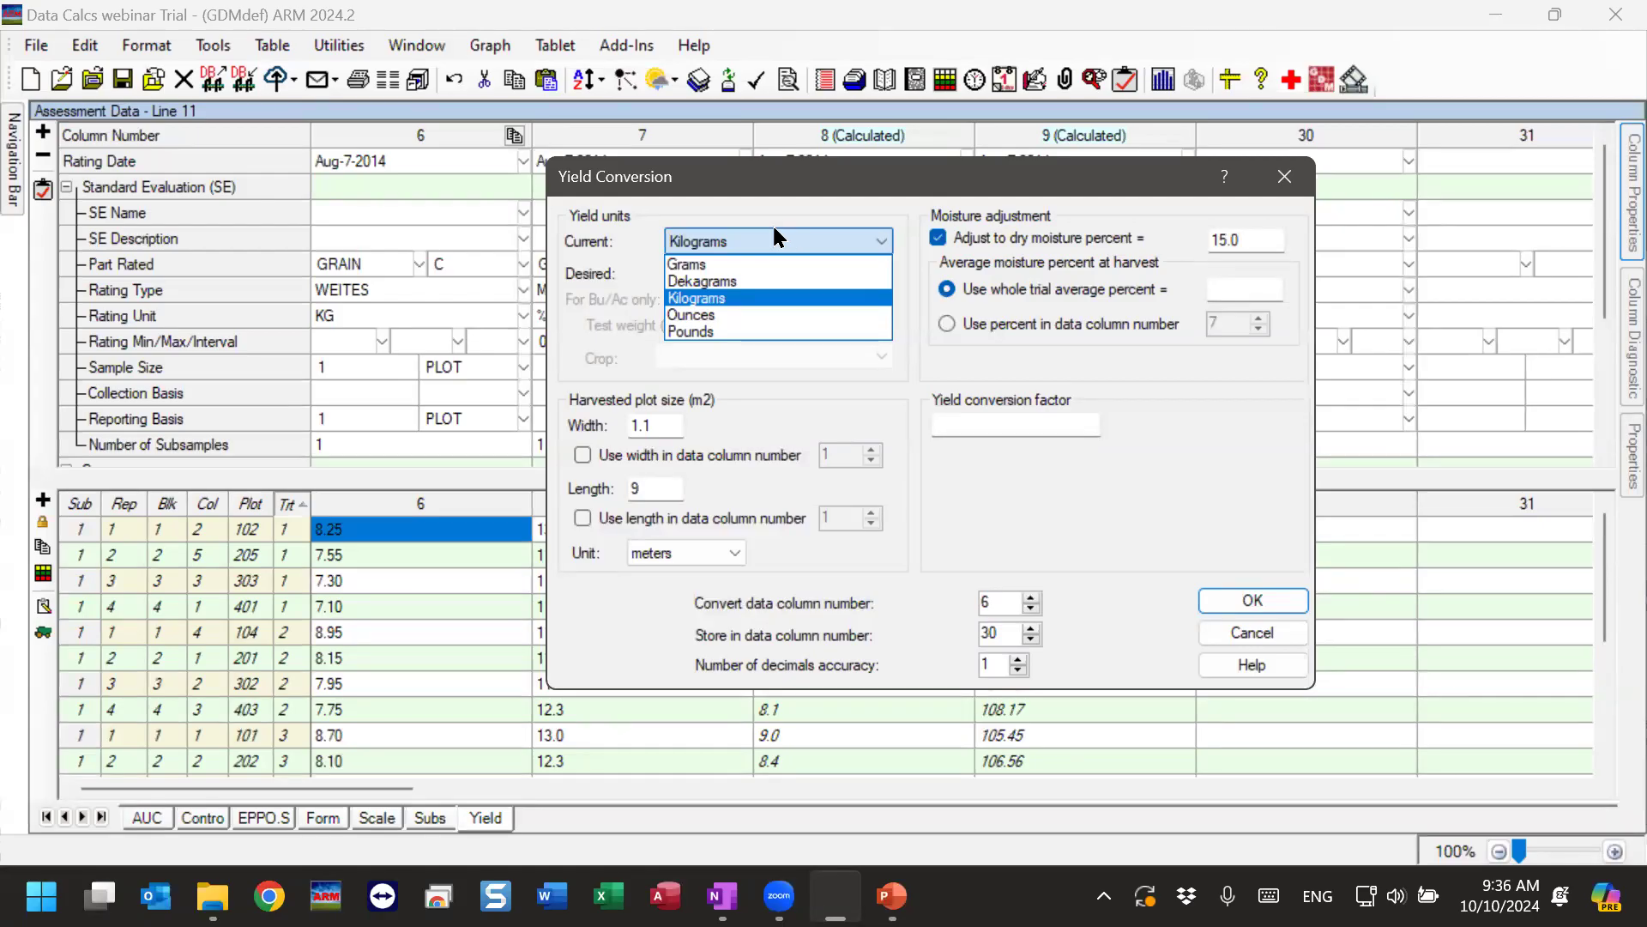
click(774, 241)
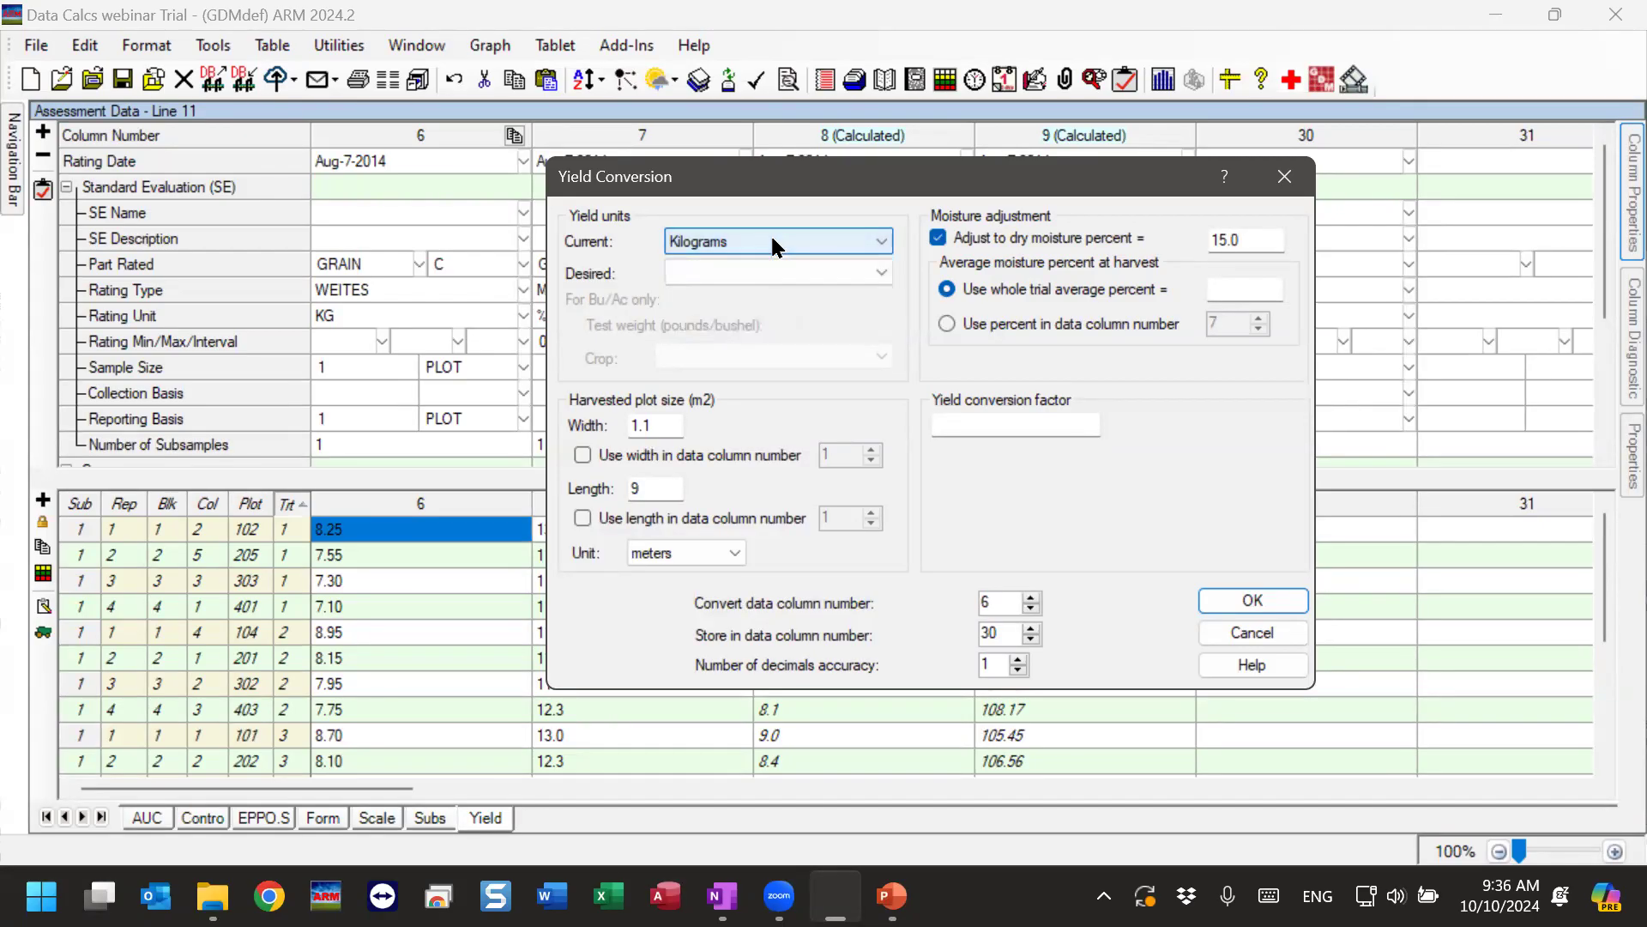
Set the desired yield unit to Bushels/Acre and try Ear Corn and Tomato as the crop.
click(746, 273)
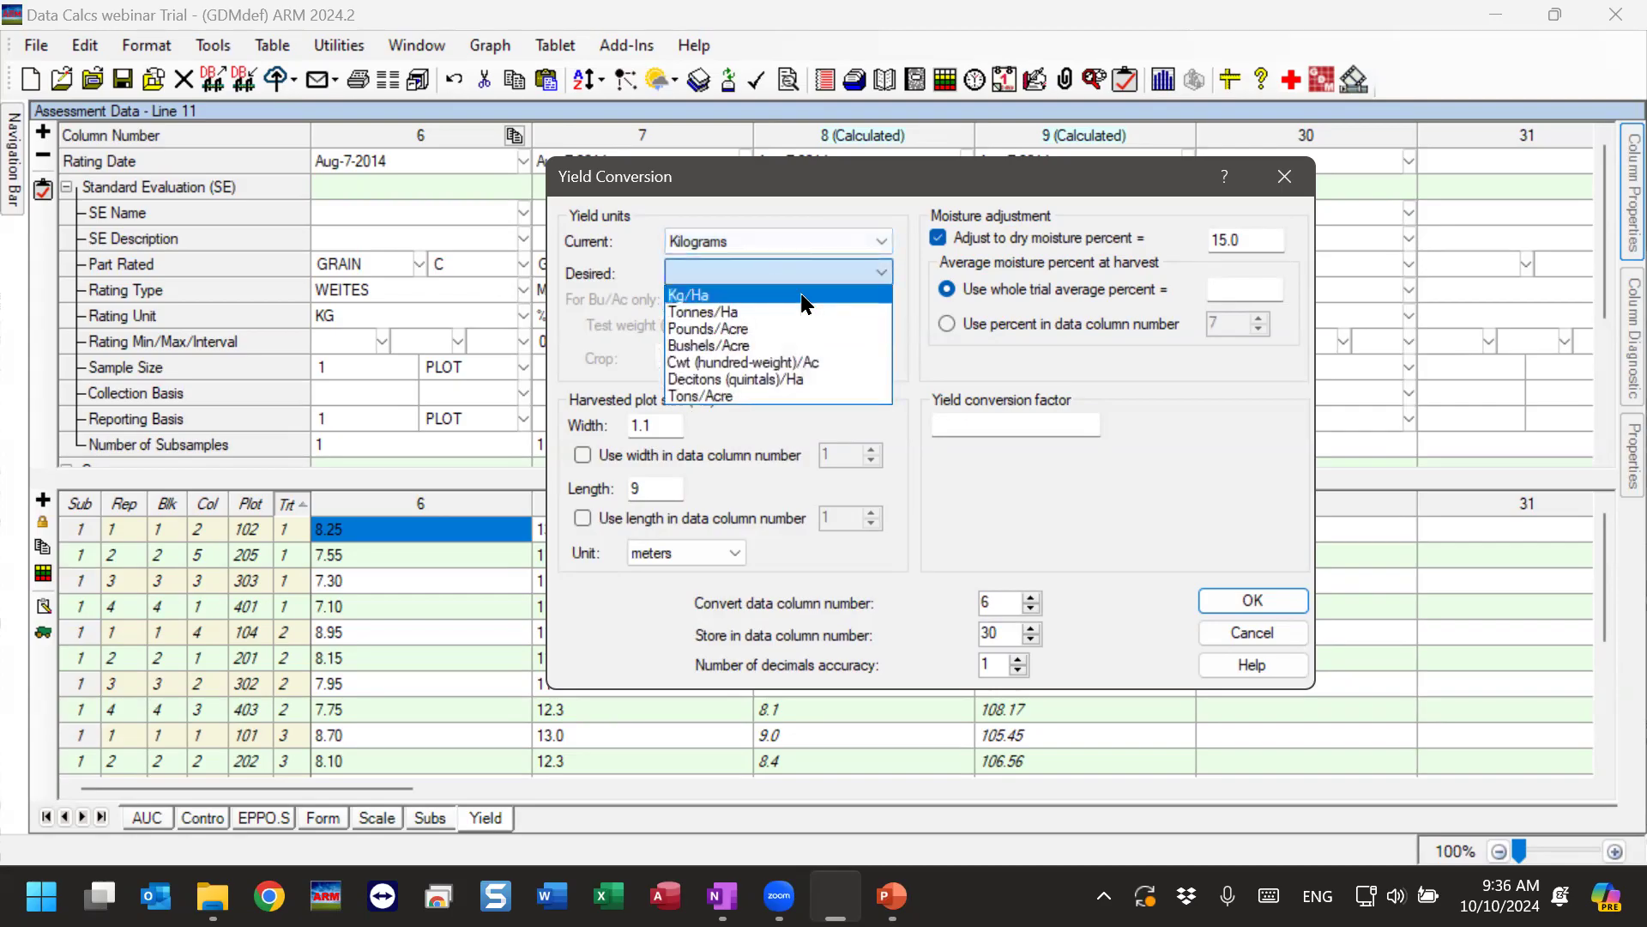
click(752, 347)
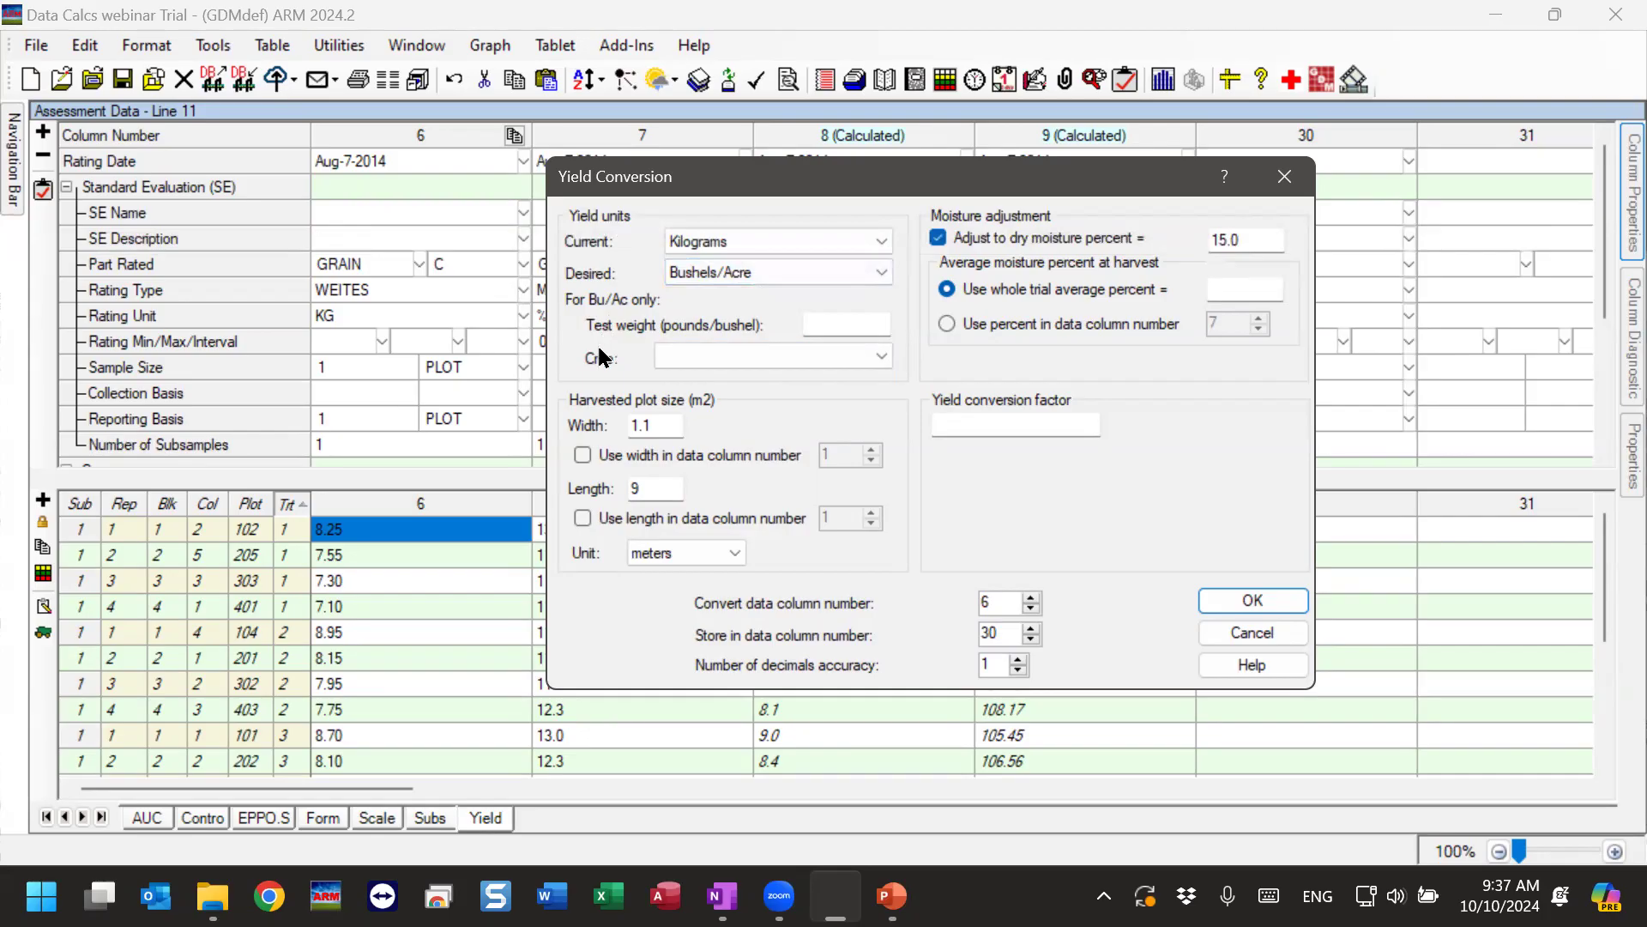
click(882, 357)
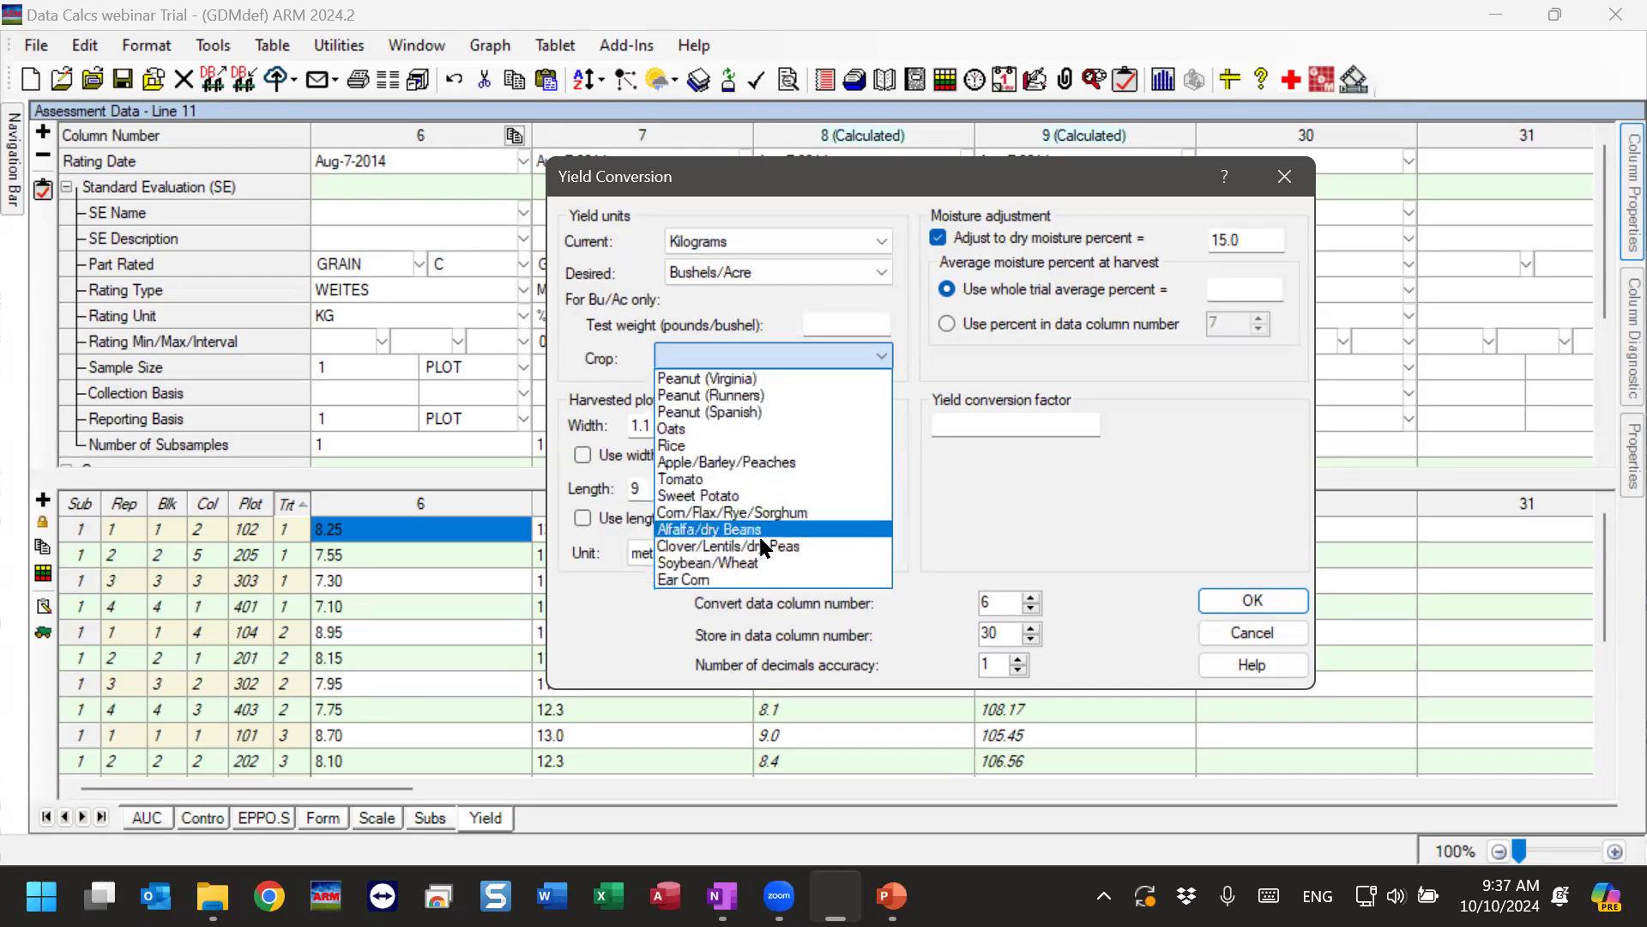
click(704, 579)
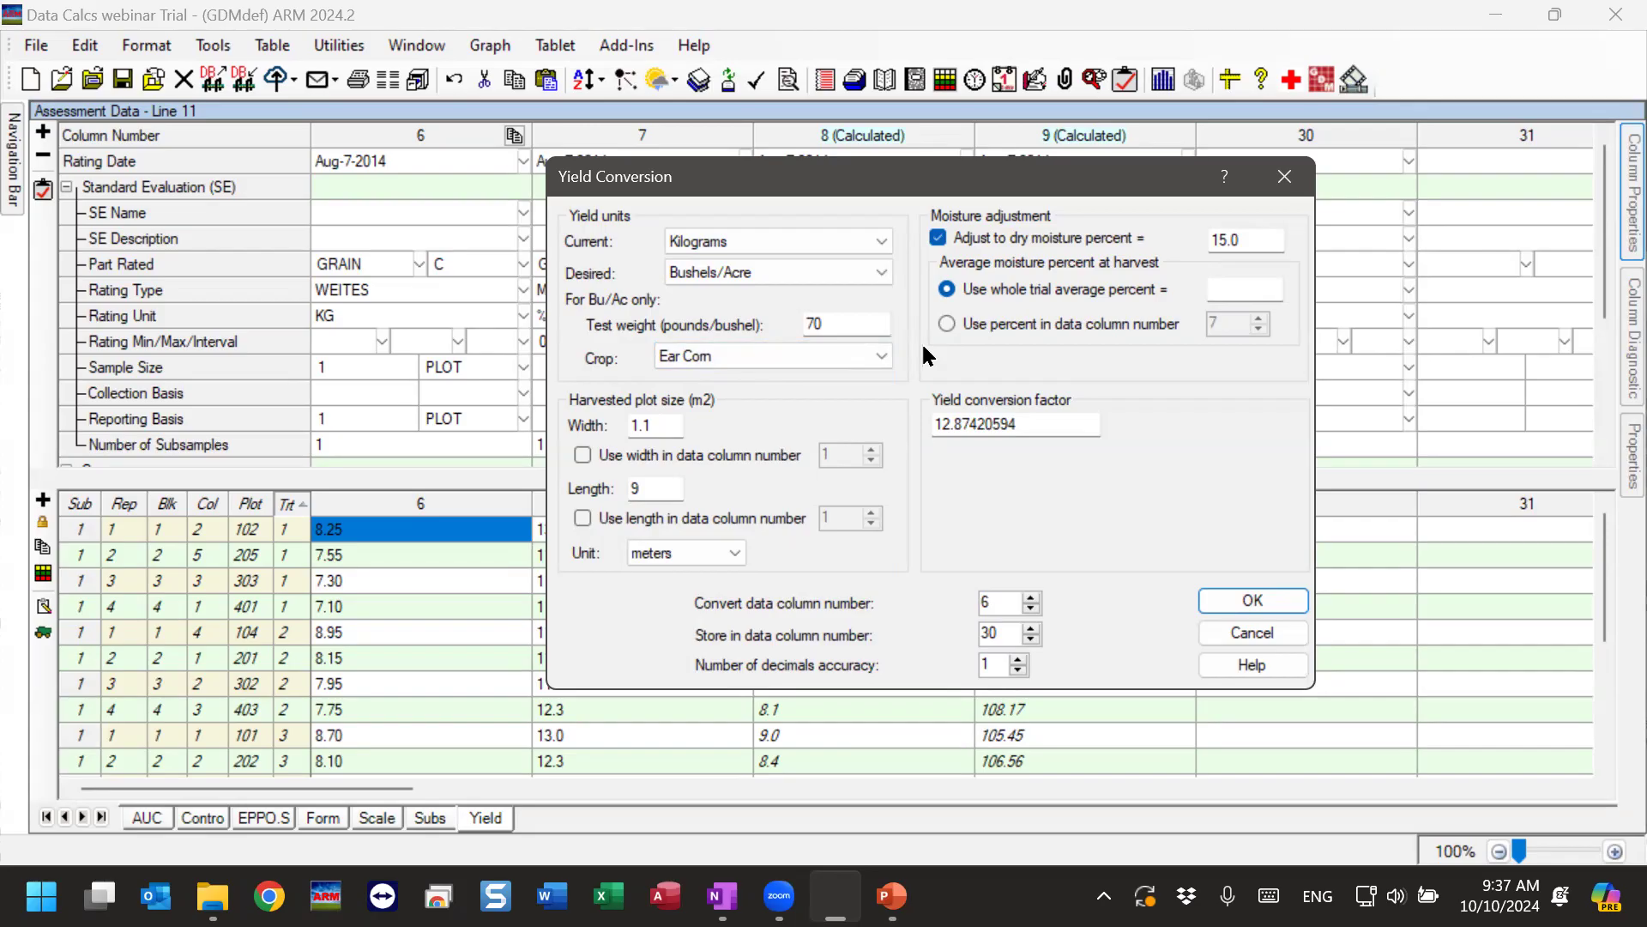
click(879, 355)
scroll(798, 446, down, 2)
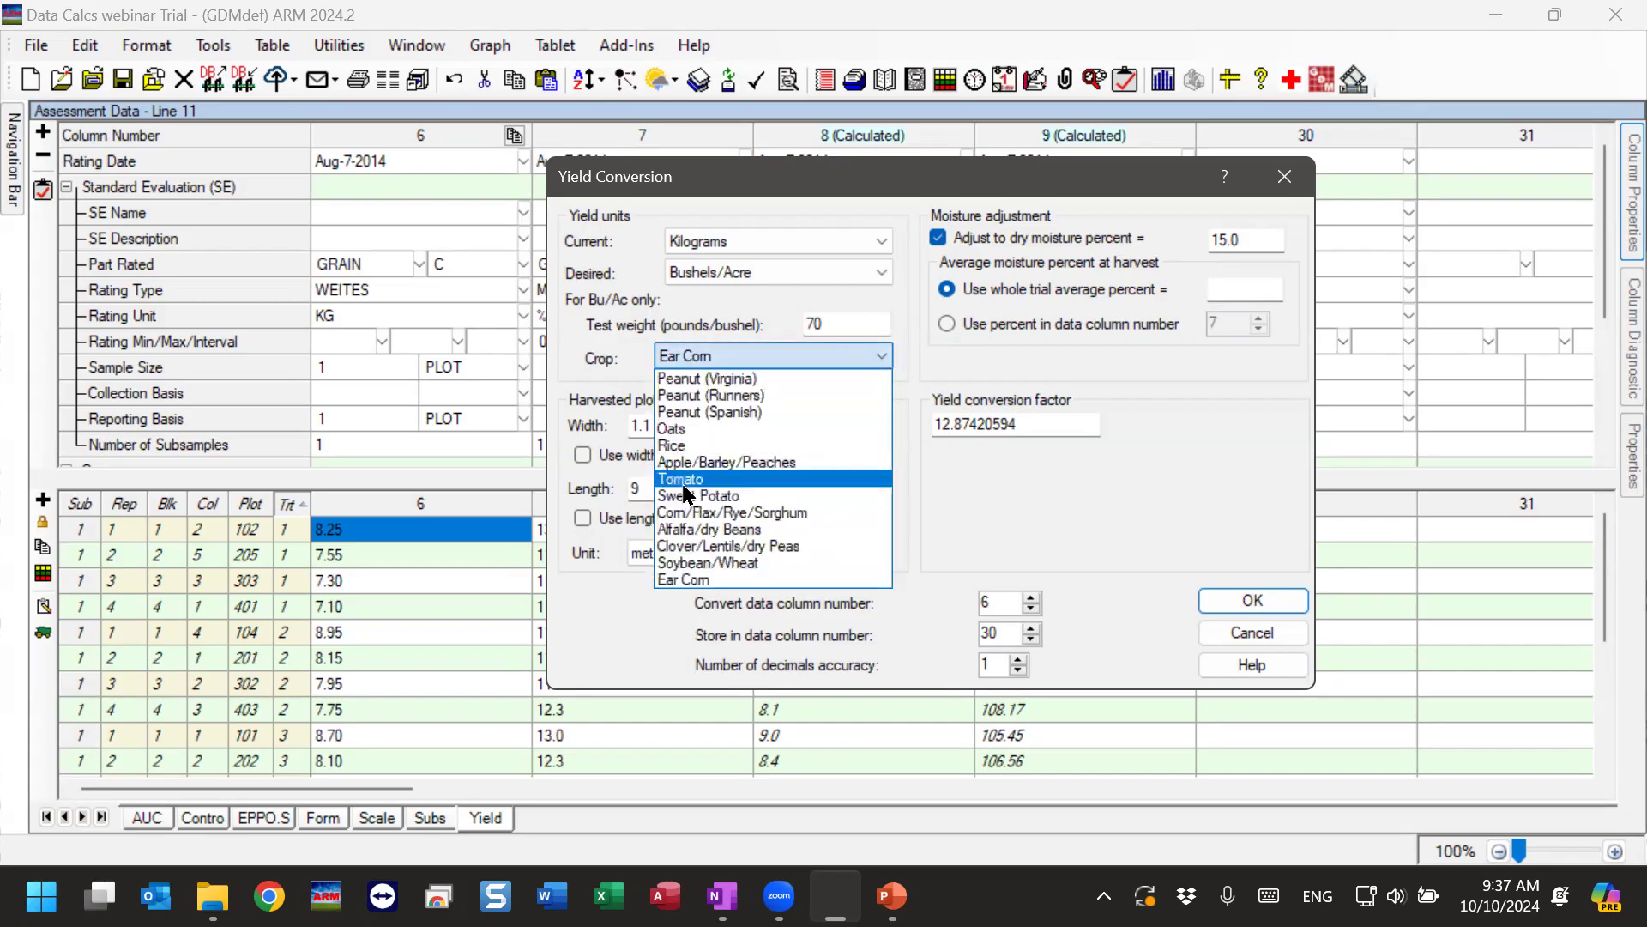
click(801, 480)
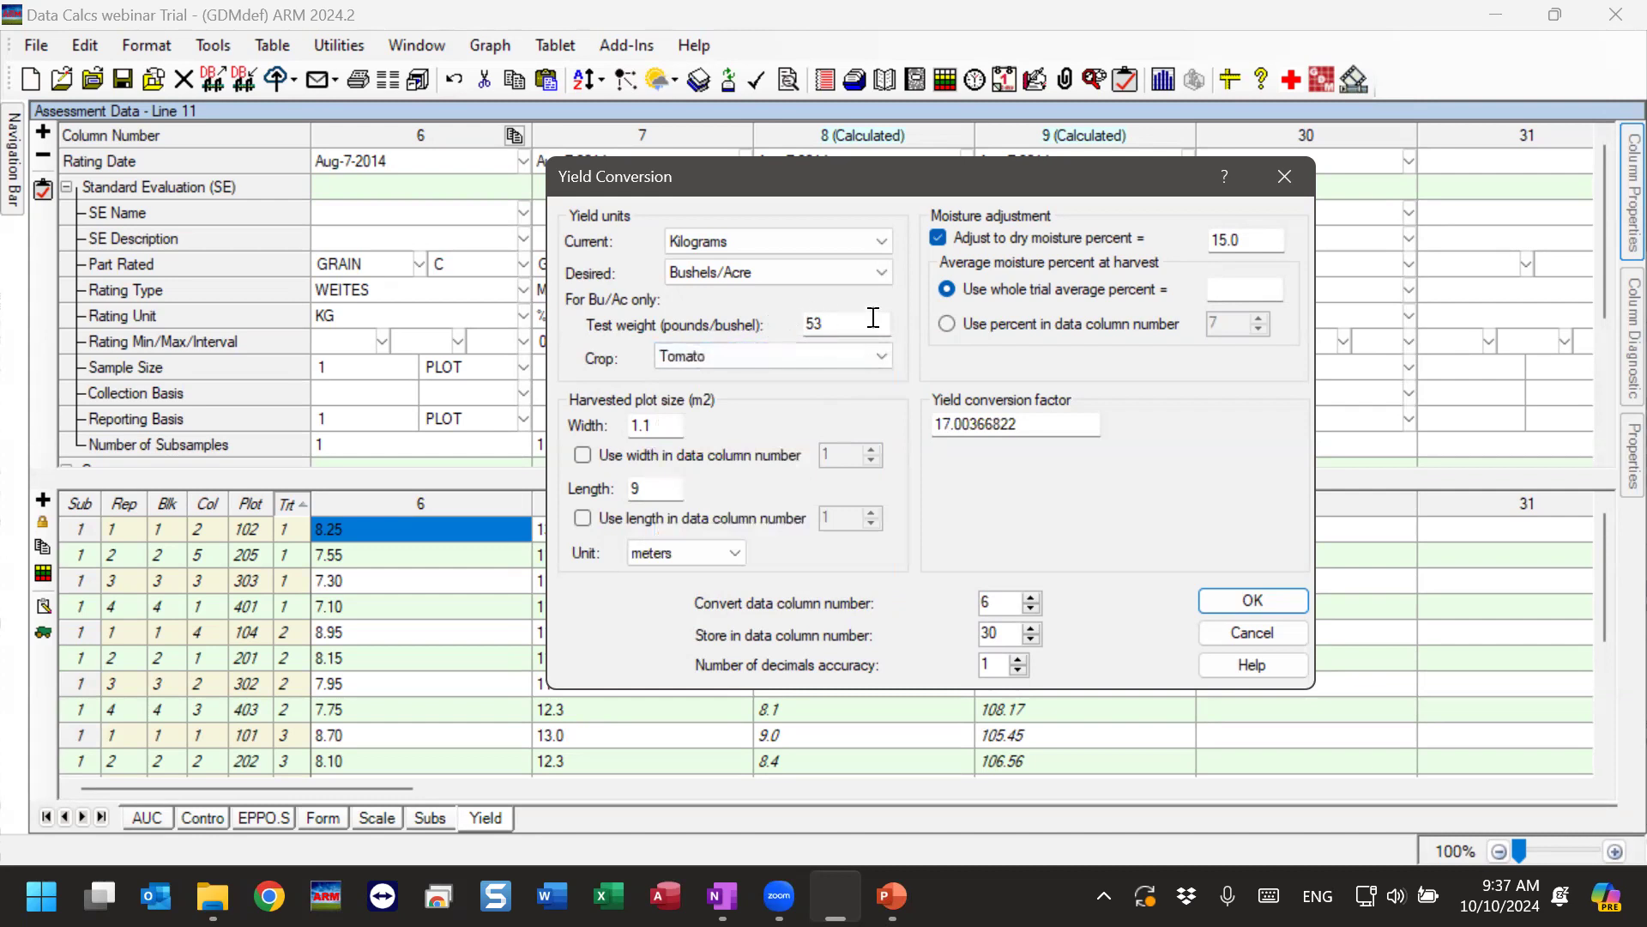
Replace the crop's default test weight with 60 pounds per bushel.
mouse_move(768, 365)
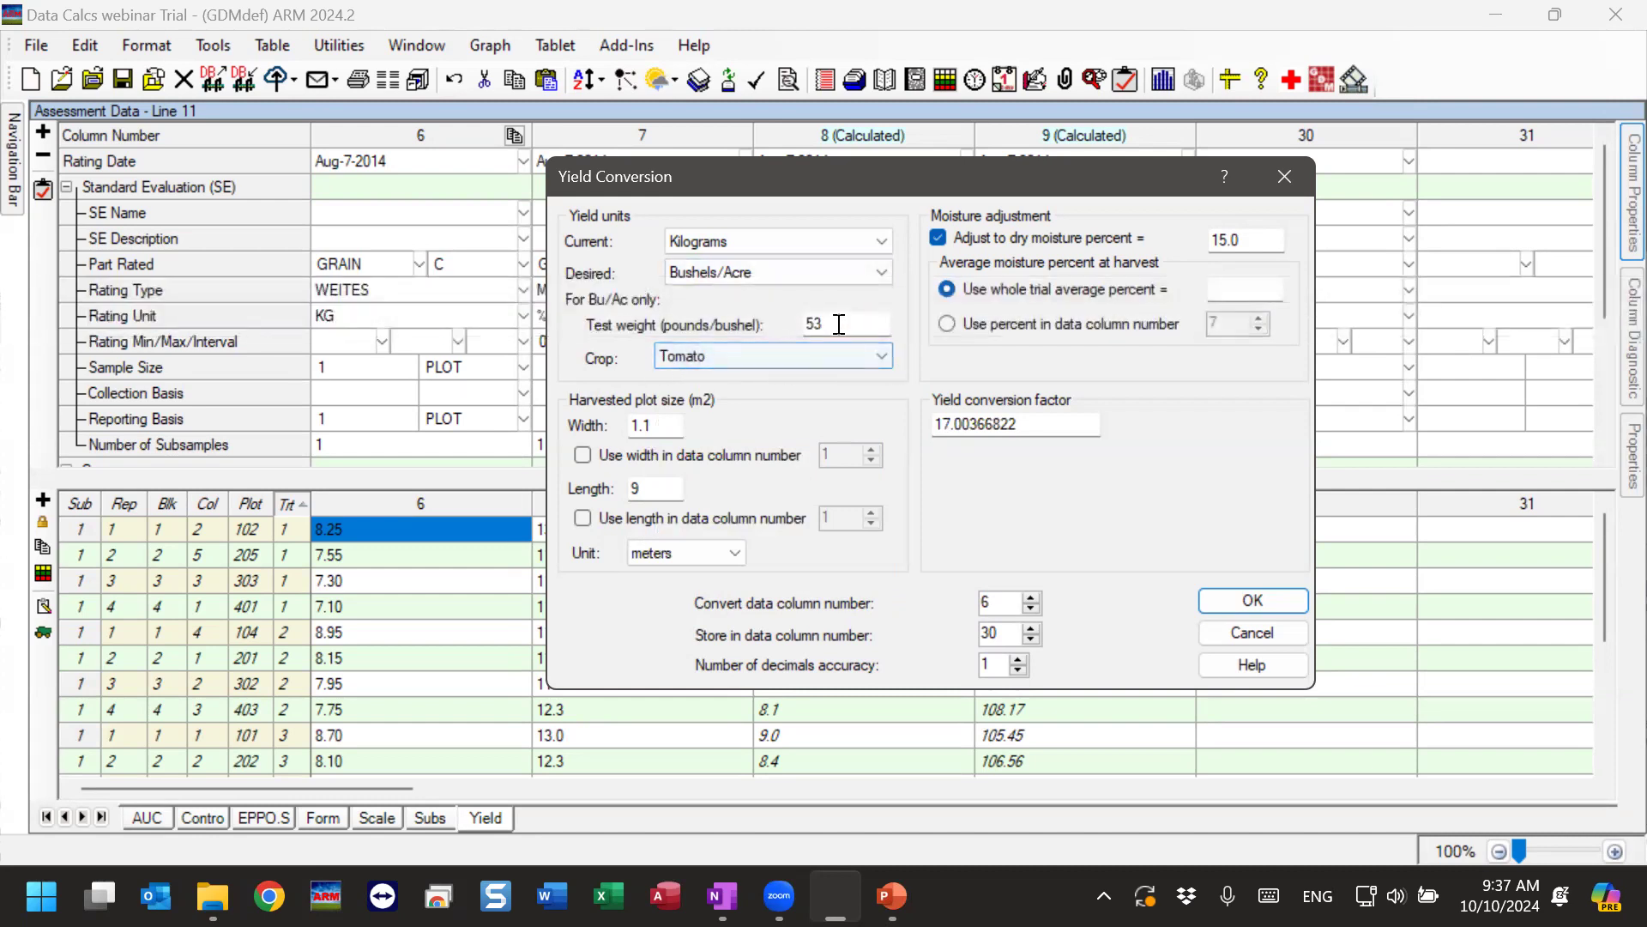
click(835, 356)
click(835, 355)
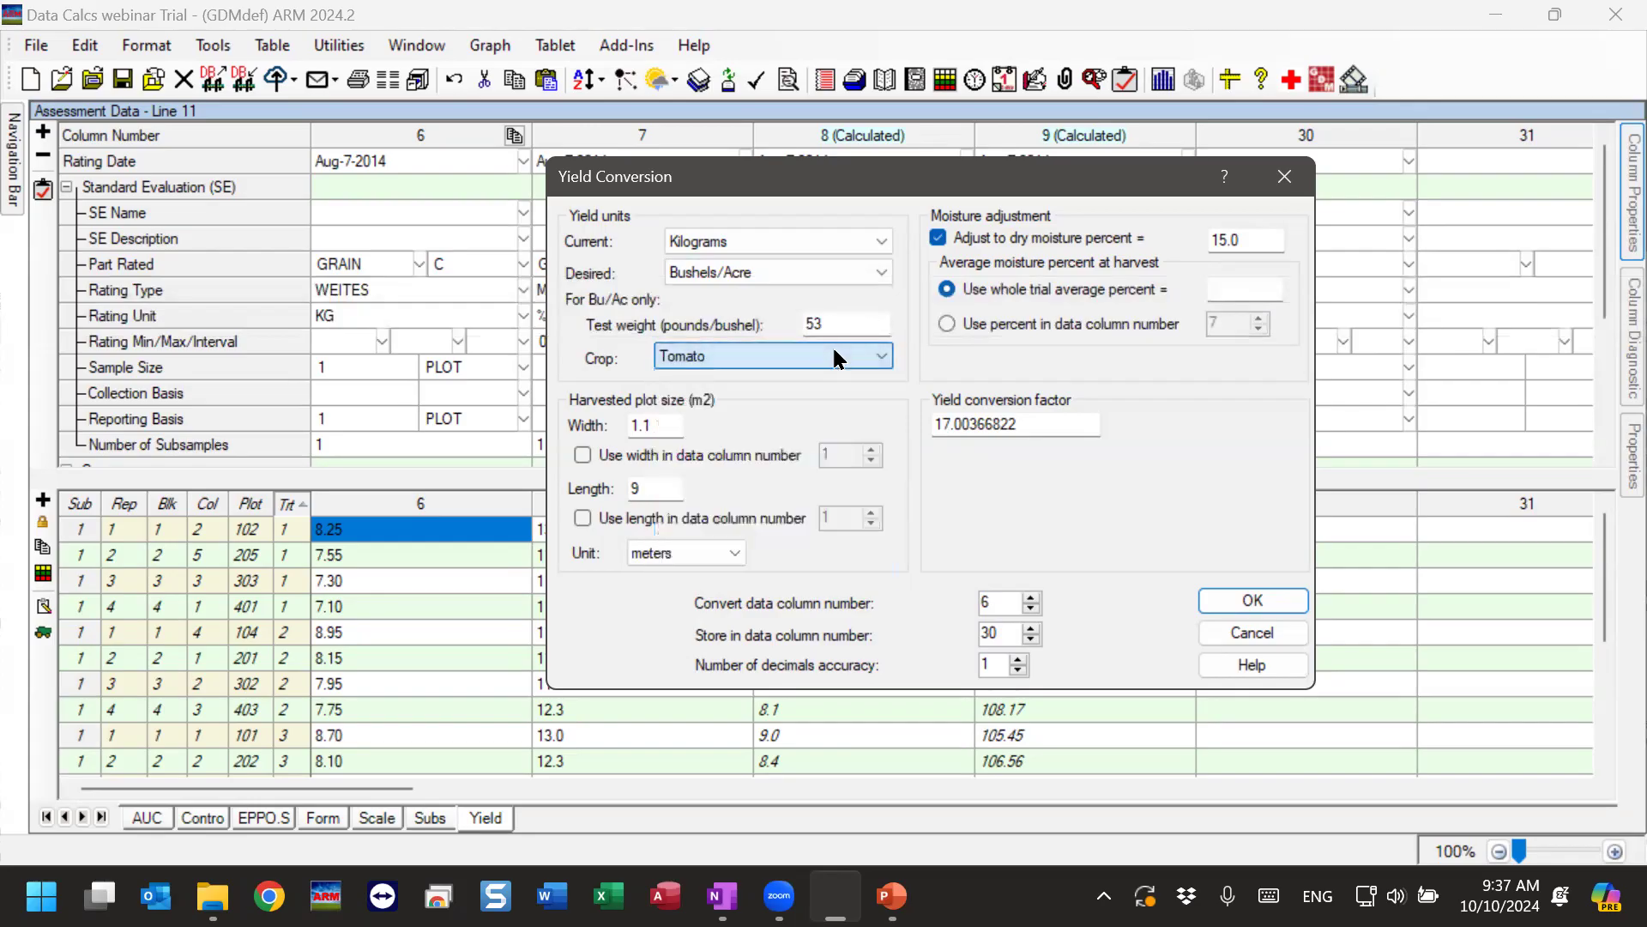
double_click(833, 321)
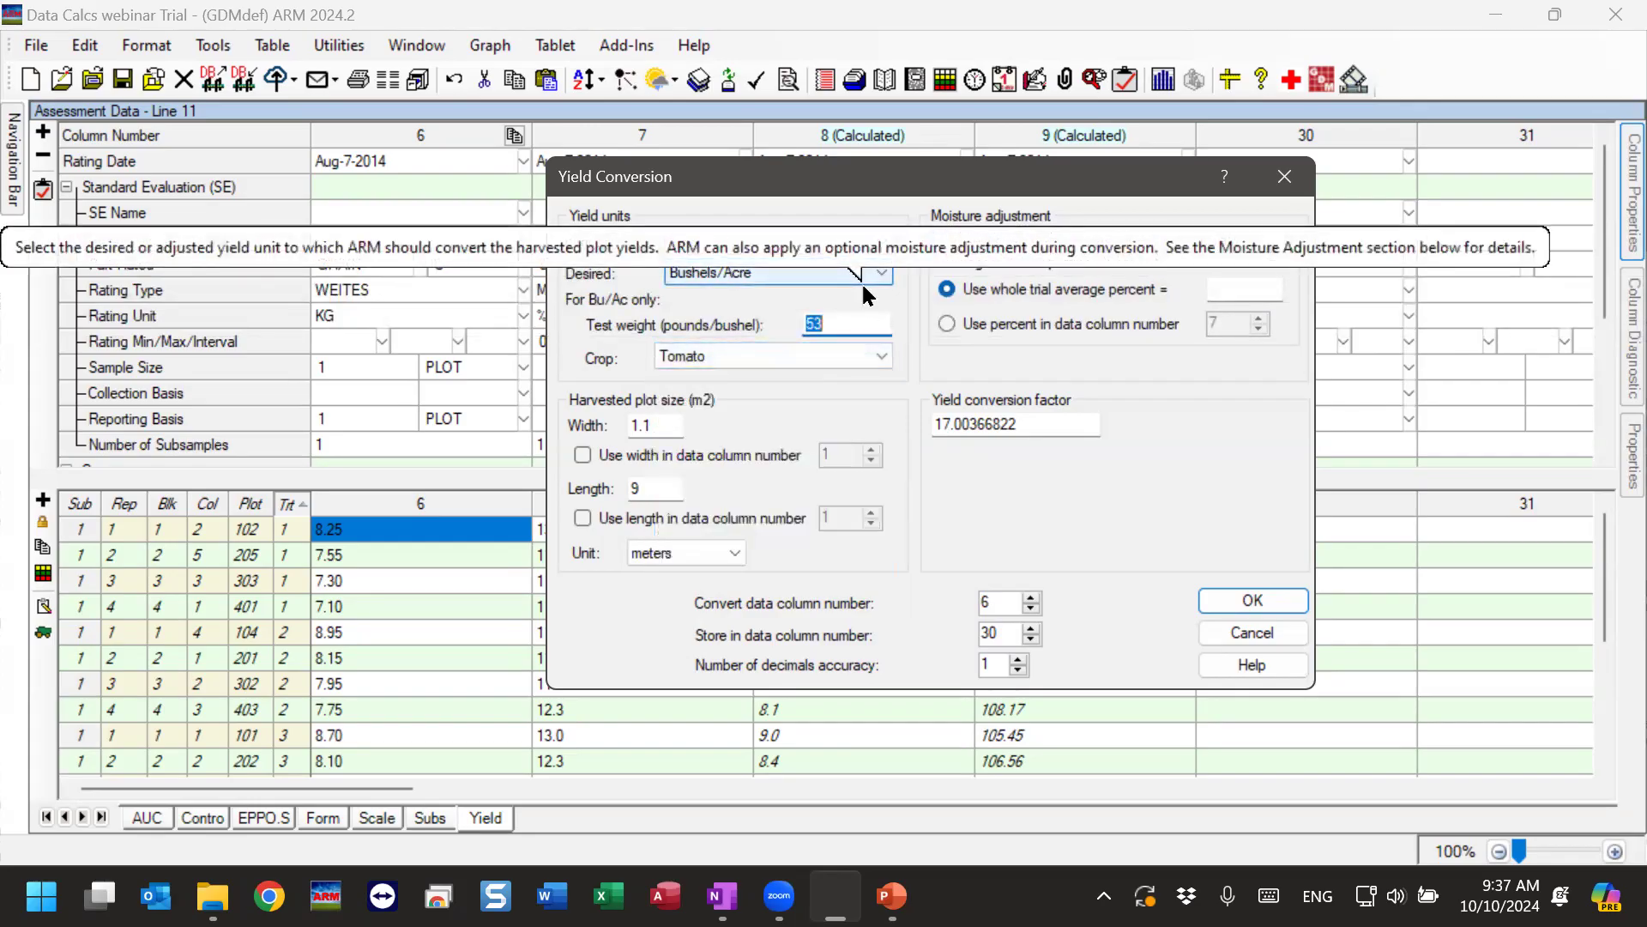
click(739, 357)
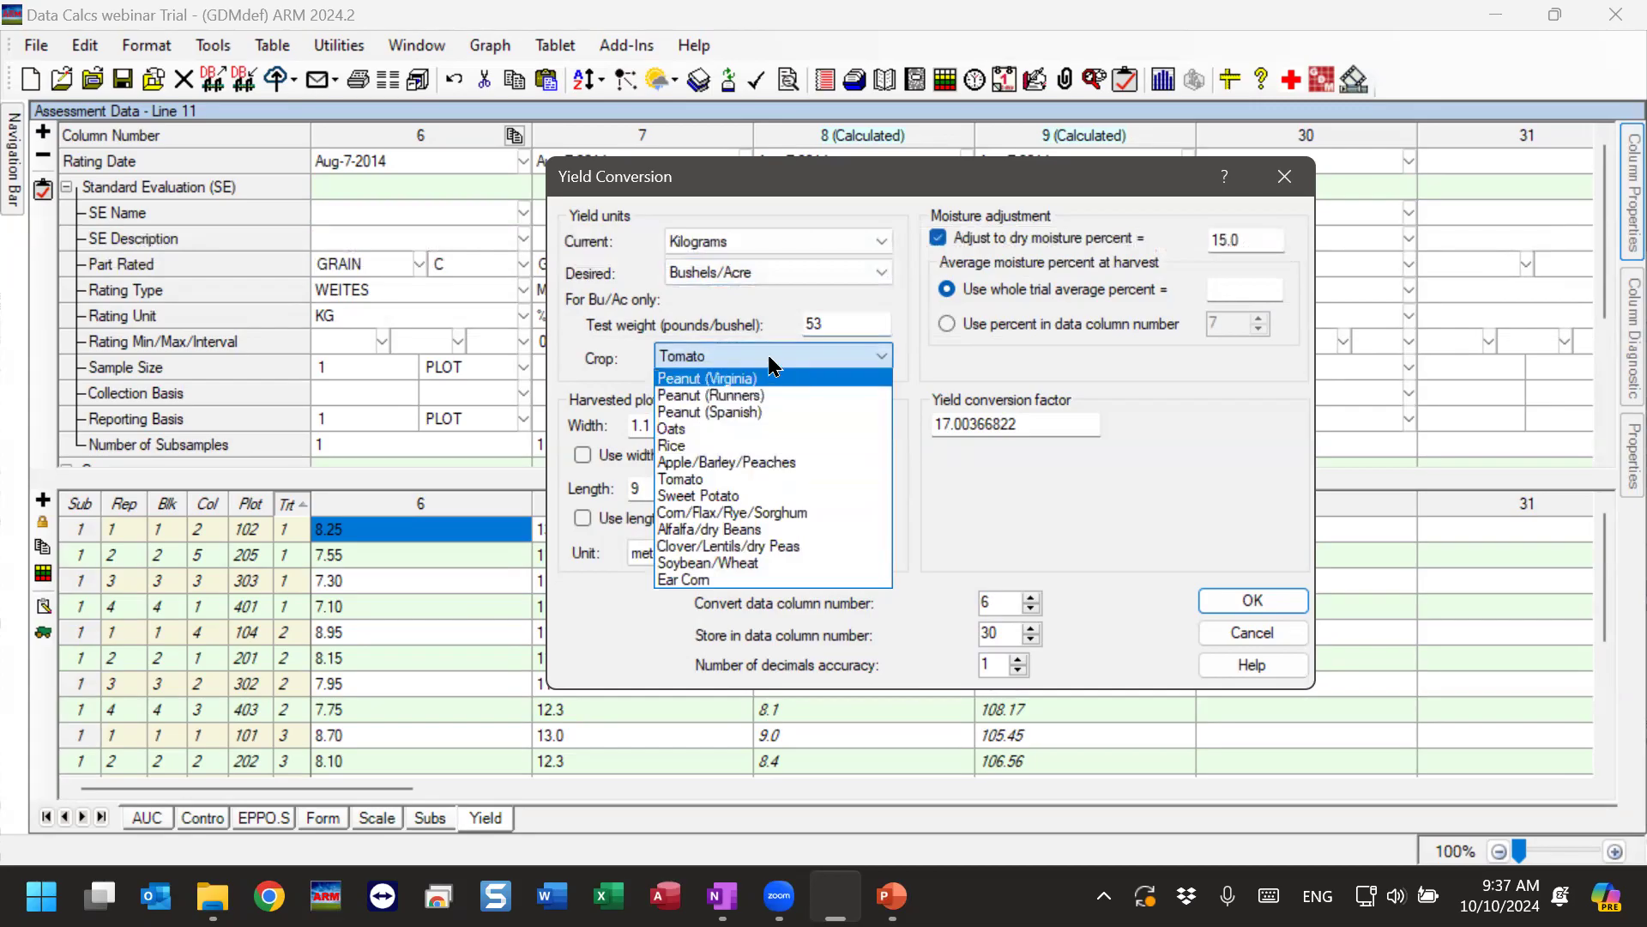
click(830, 324)
double_click(848, 324)
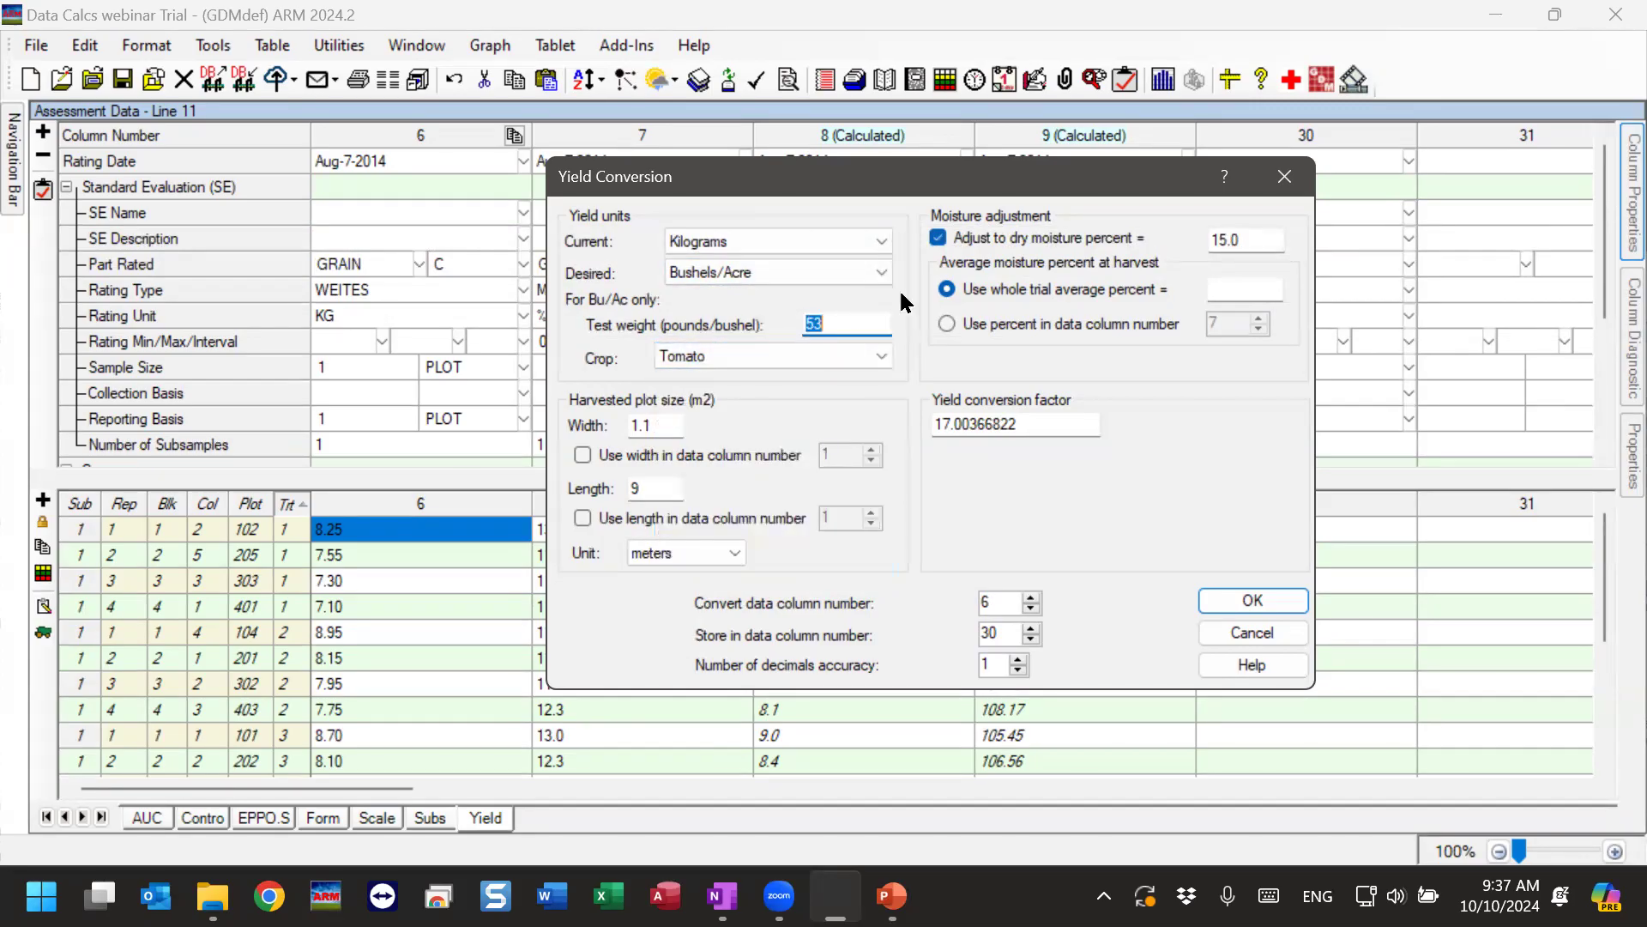
text(60)
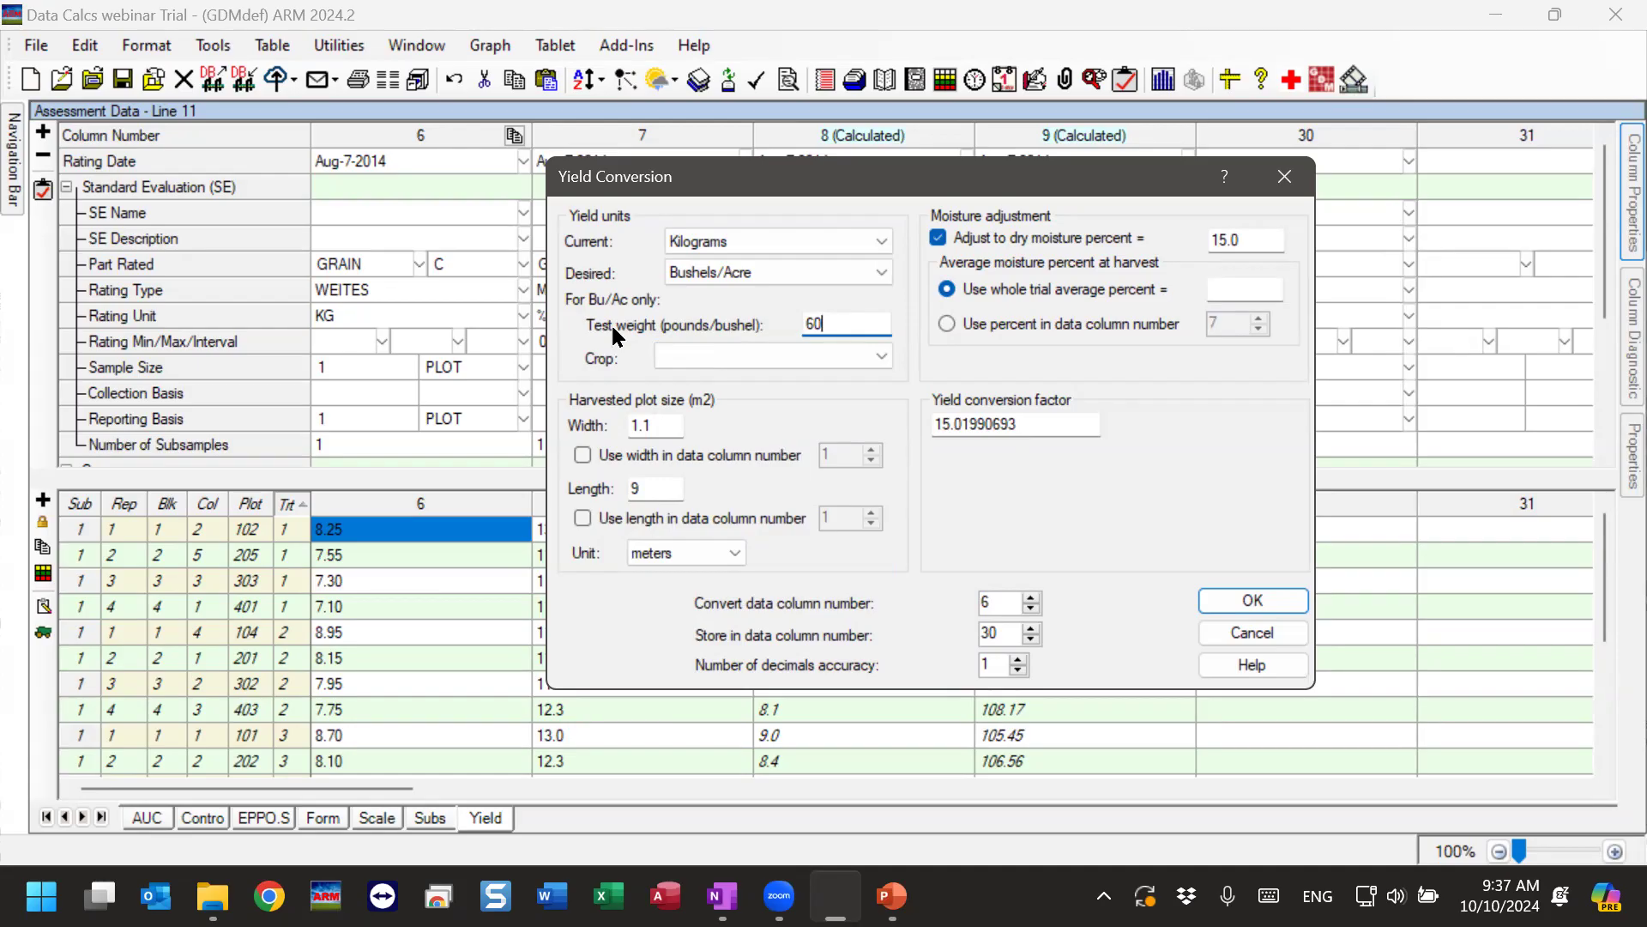
Change the desired yield unit to Tonnes/Ha.
click(687, 271)
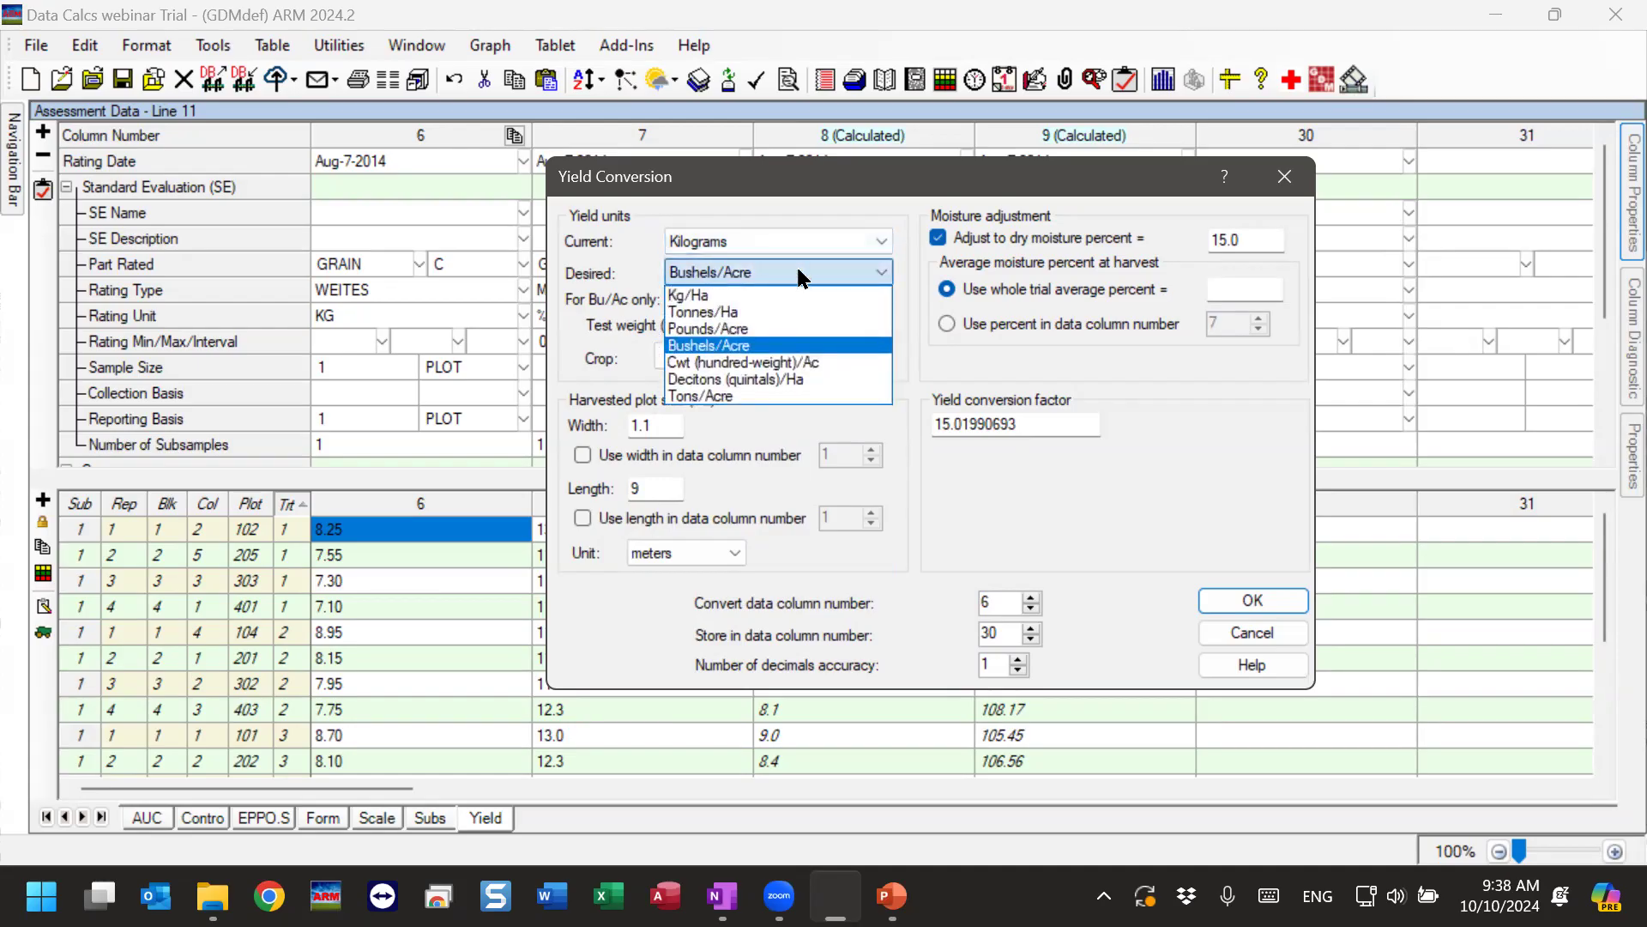
click(686, 312)
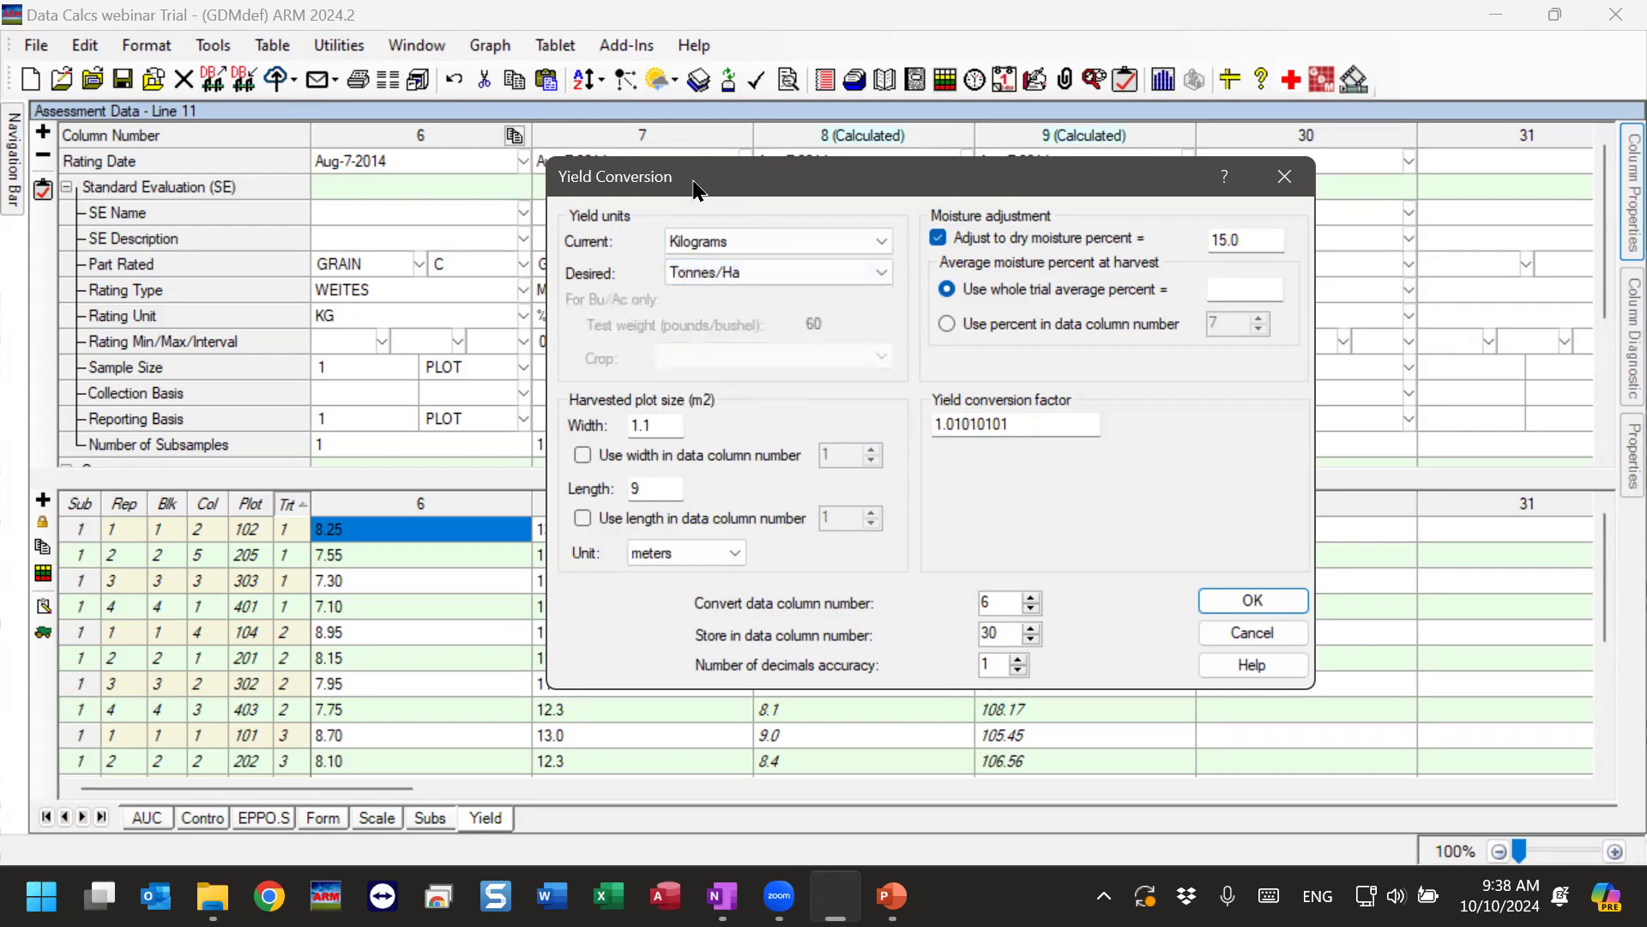
drag(695, 189, 689, 226)
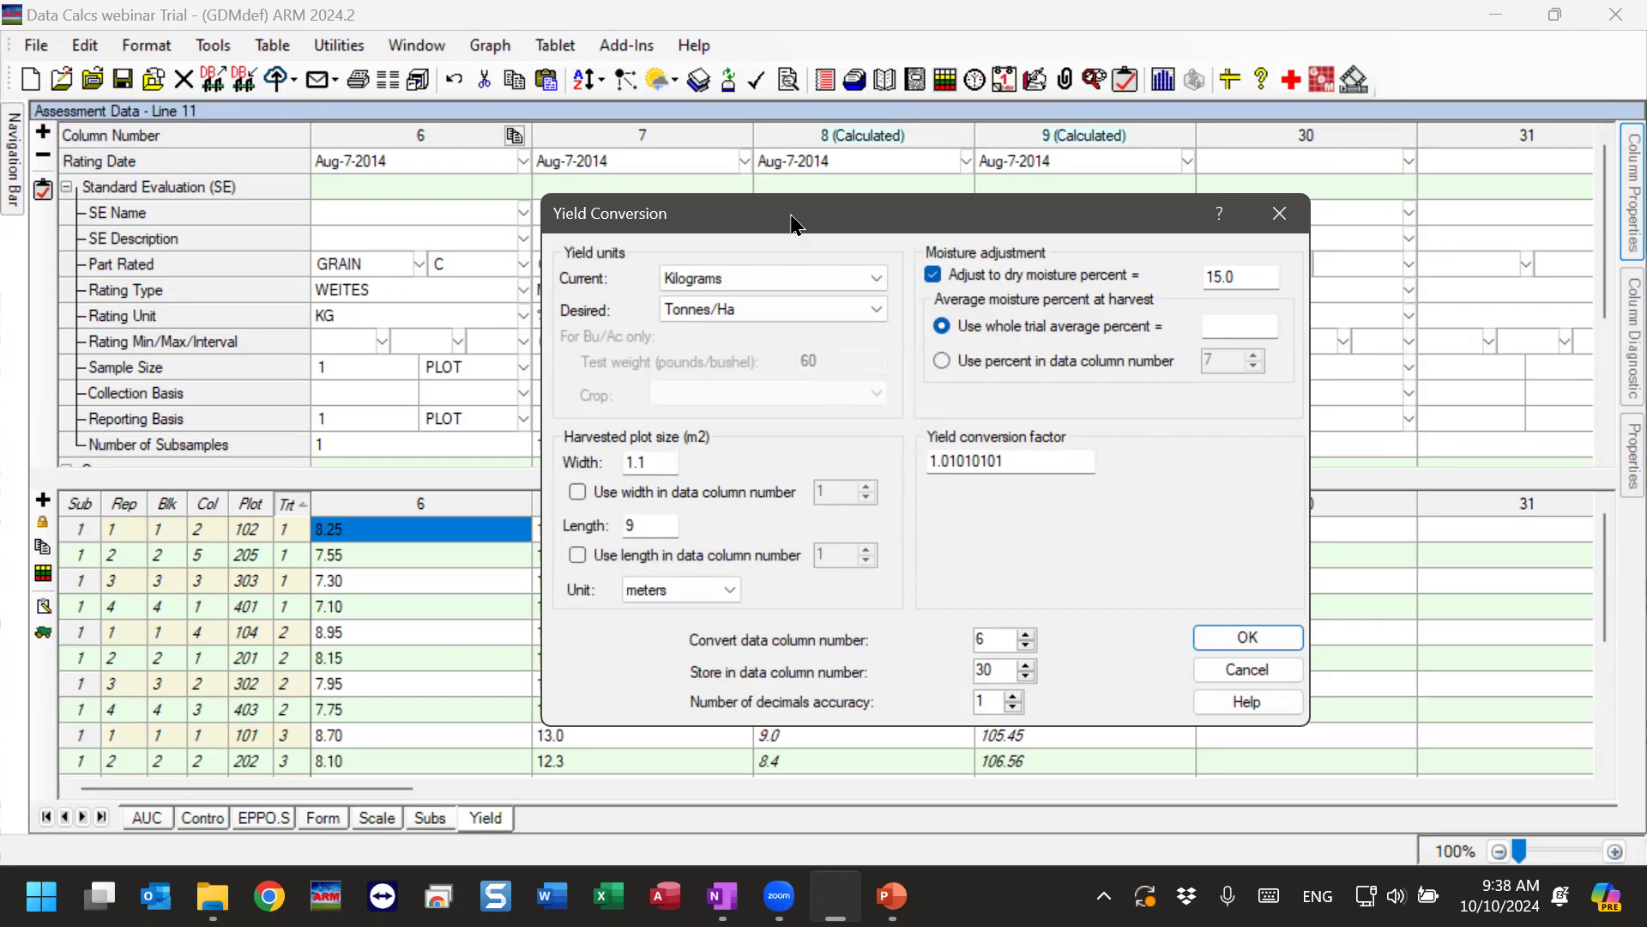
drag(794, 216, 796, 124)
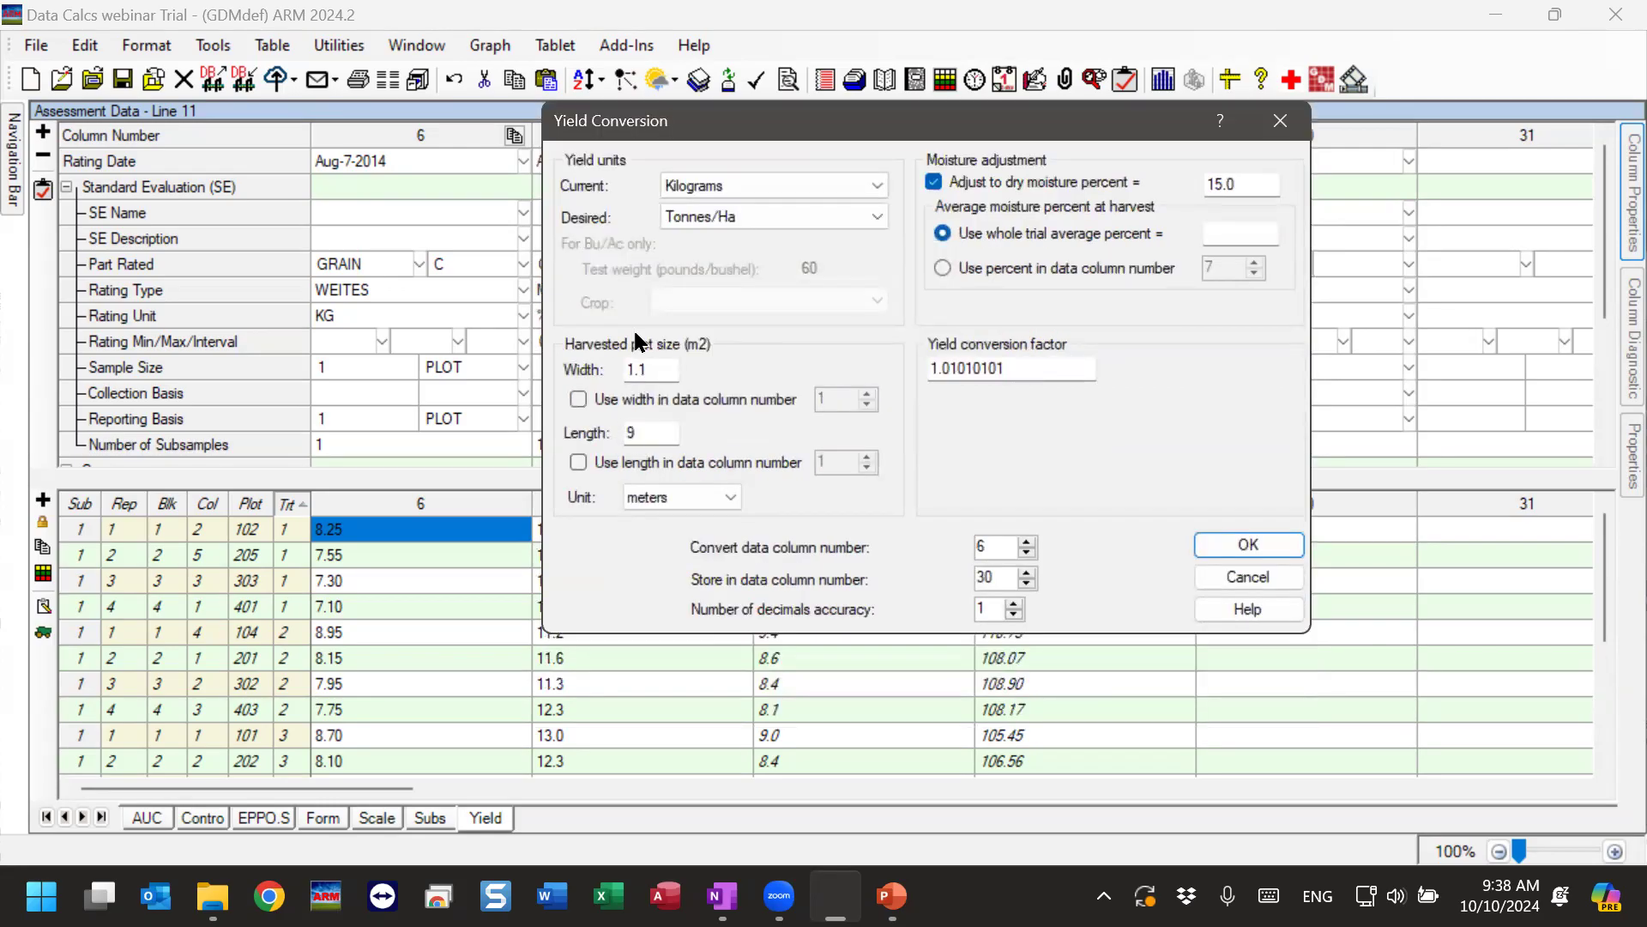
Try a harvested plot length of 4.5 meters and return it to 9 meters.
double_click(631, 433)
drag(843, 129, 793, 120)
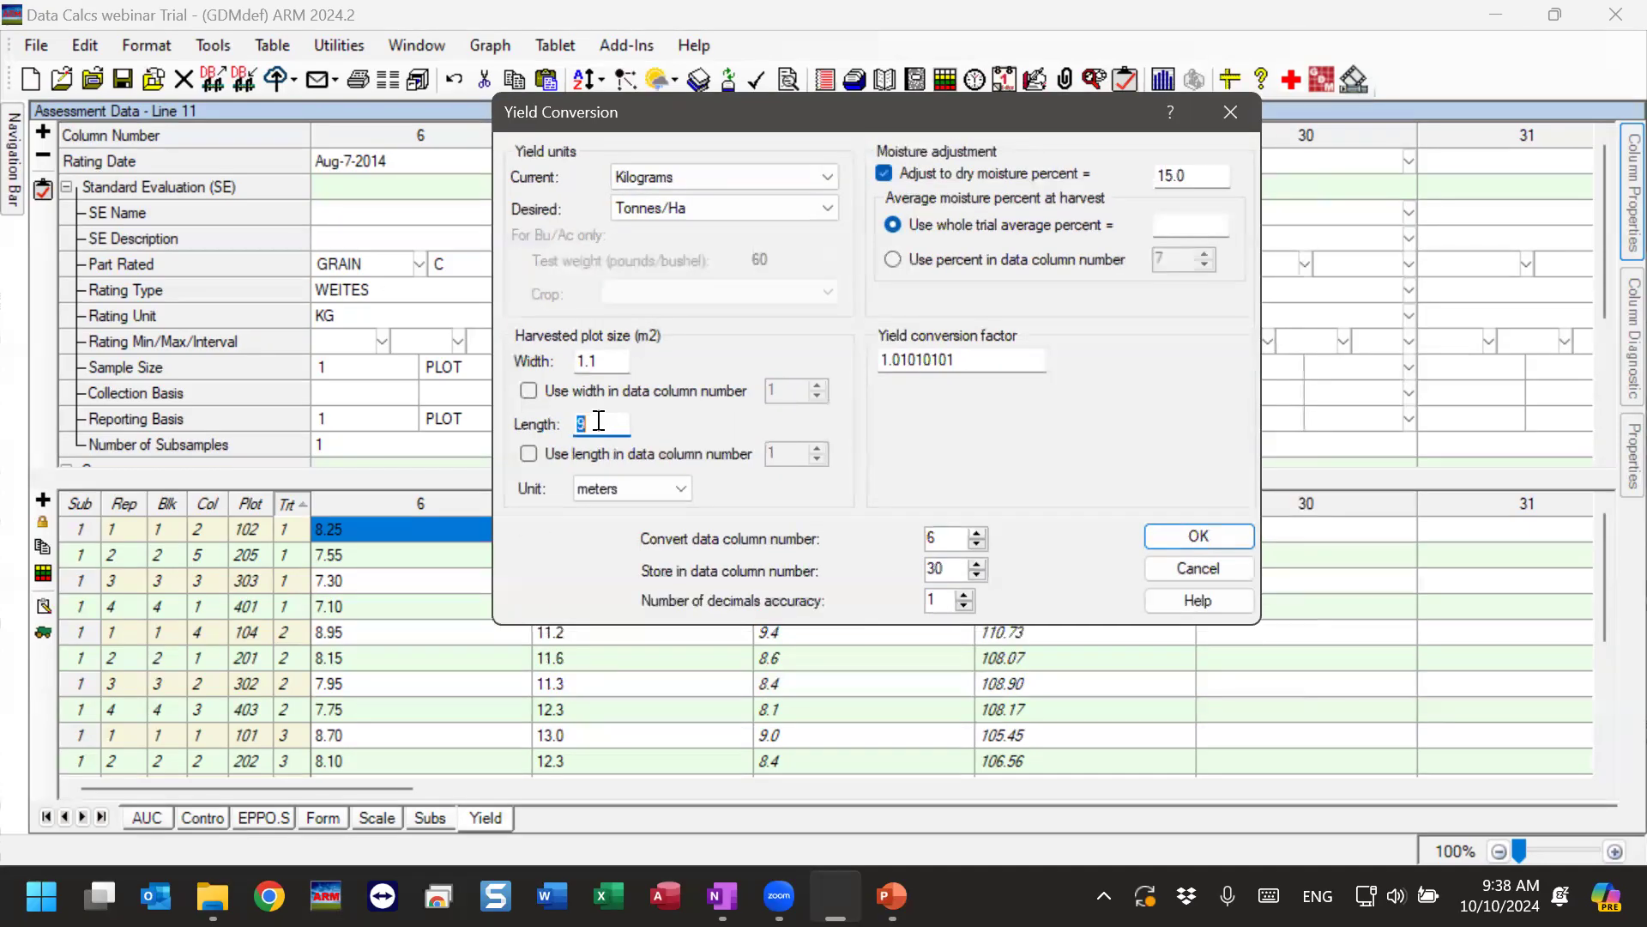
text(4.5)
drag(613, 420, 433, 429)
text(9)
Set the harvested plot width to 0.65 meters and check the yield conversion factor.
double_click(604, 354)
text(.65)
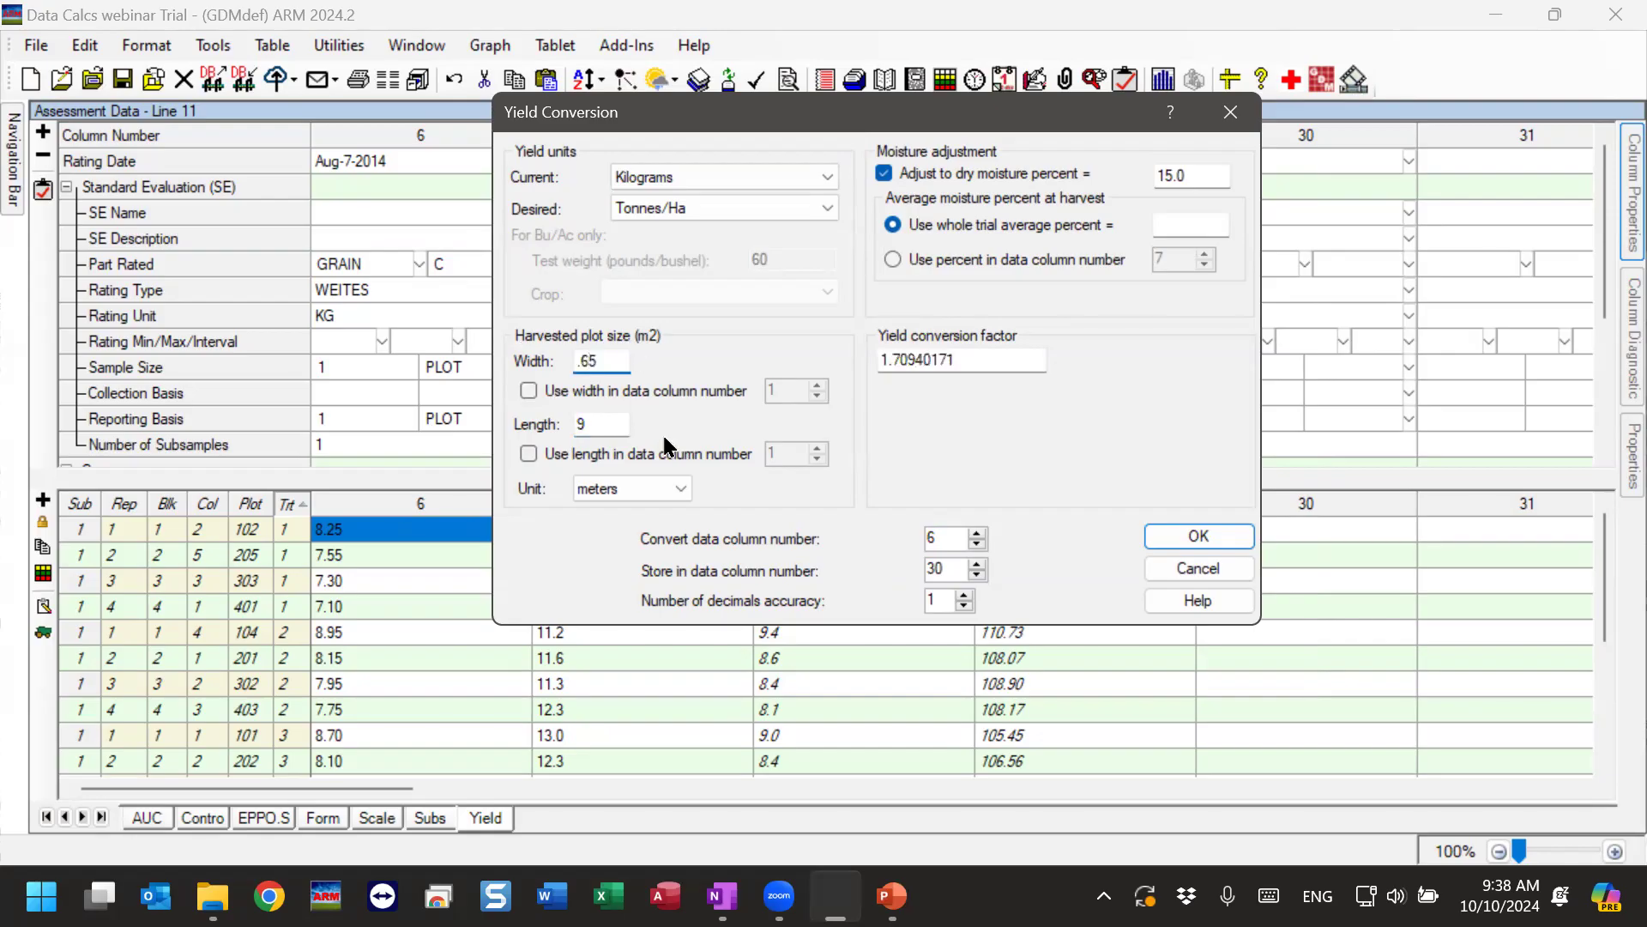
text(0)
double_click(976, 359)
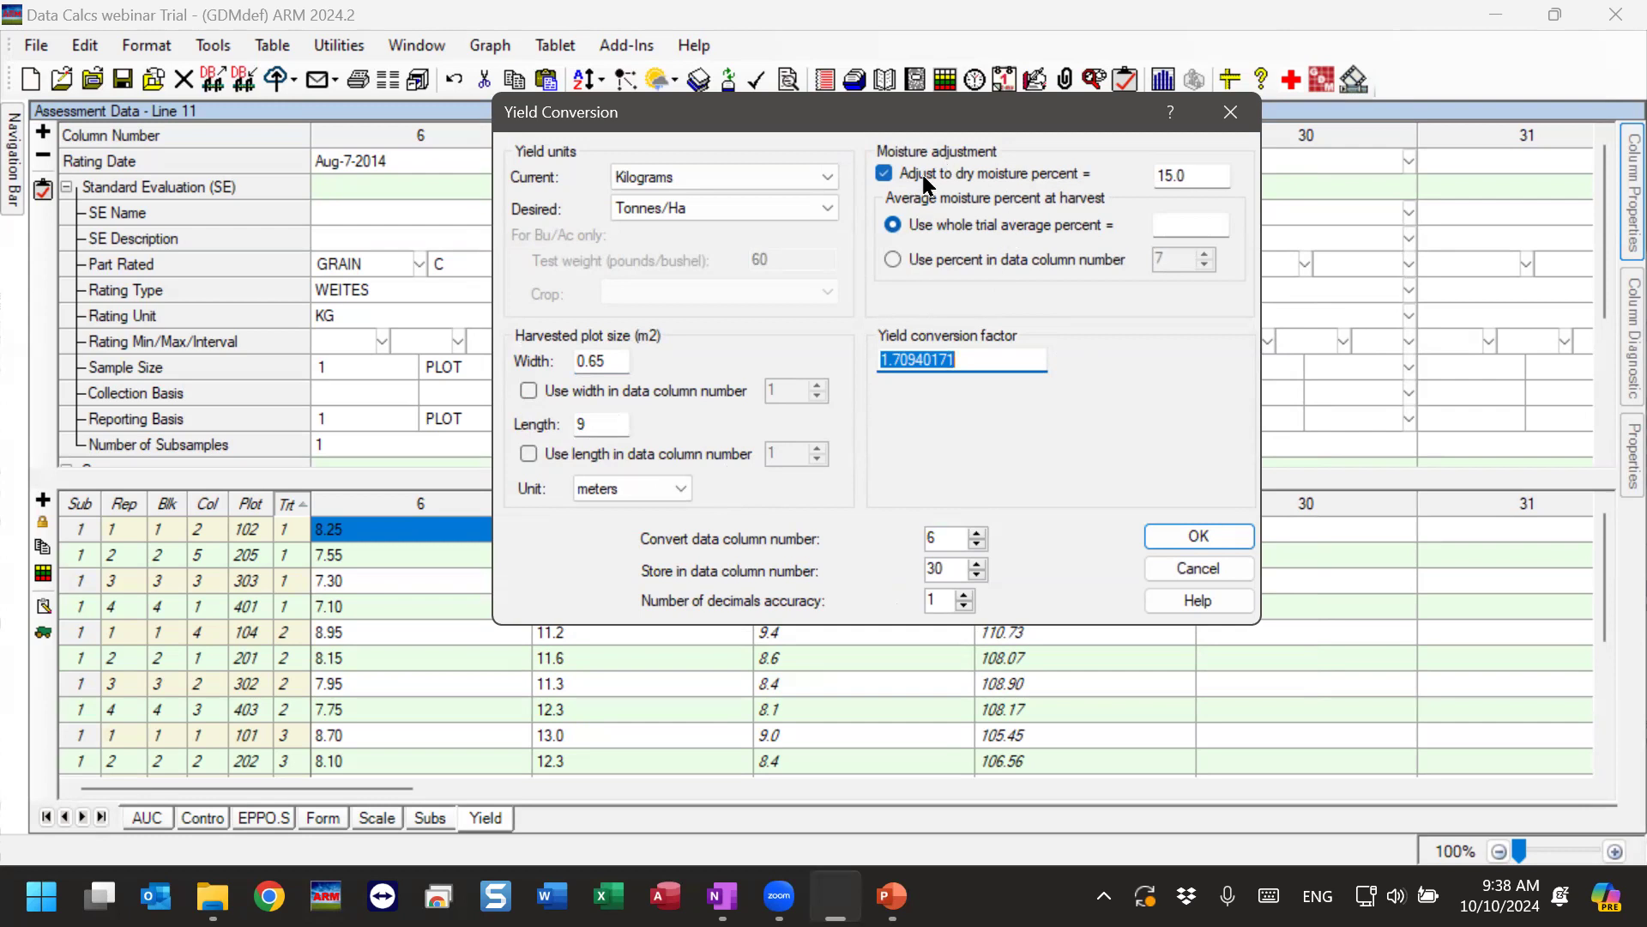
Set the dry moisture adjustment to 14 percent and take the harvest moisture from data column 7.
double_click(1192, 174)
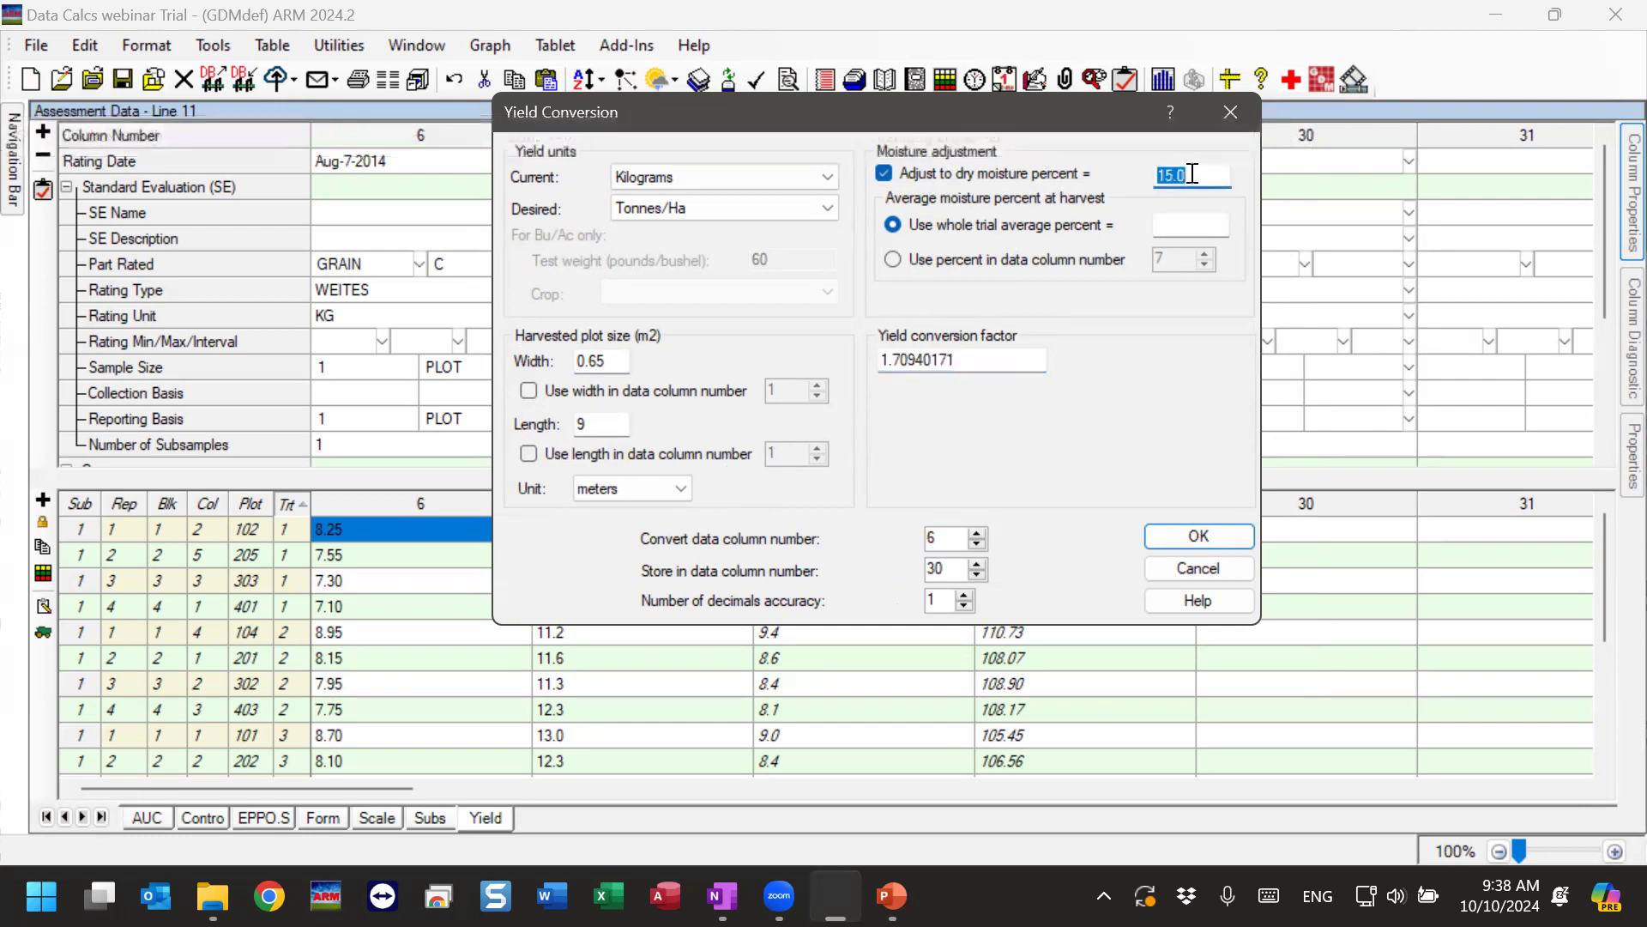
text(14)
click(892, 259)
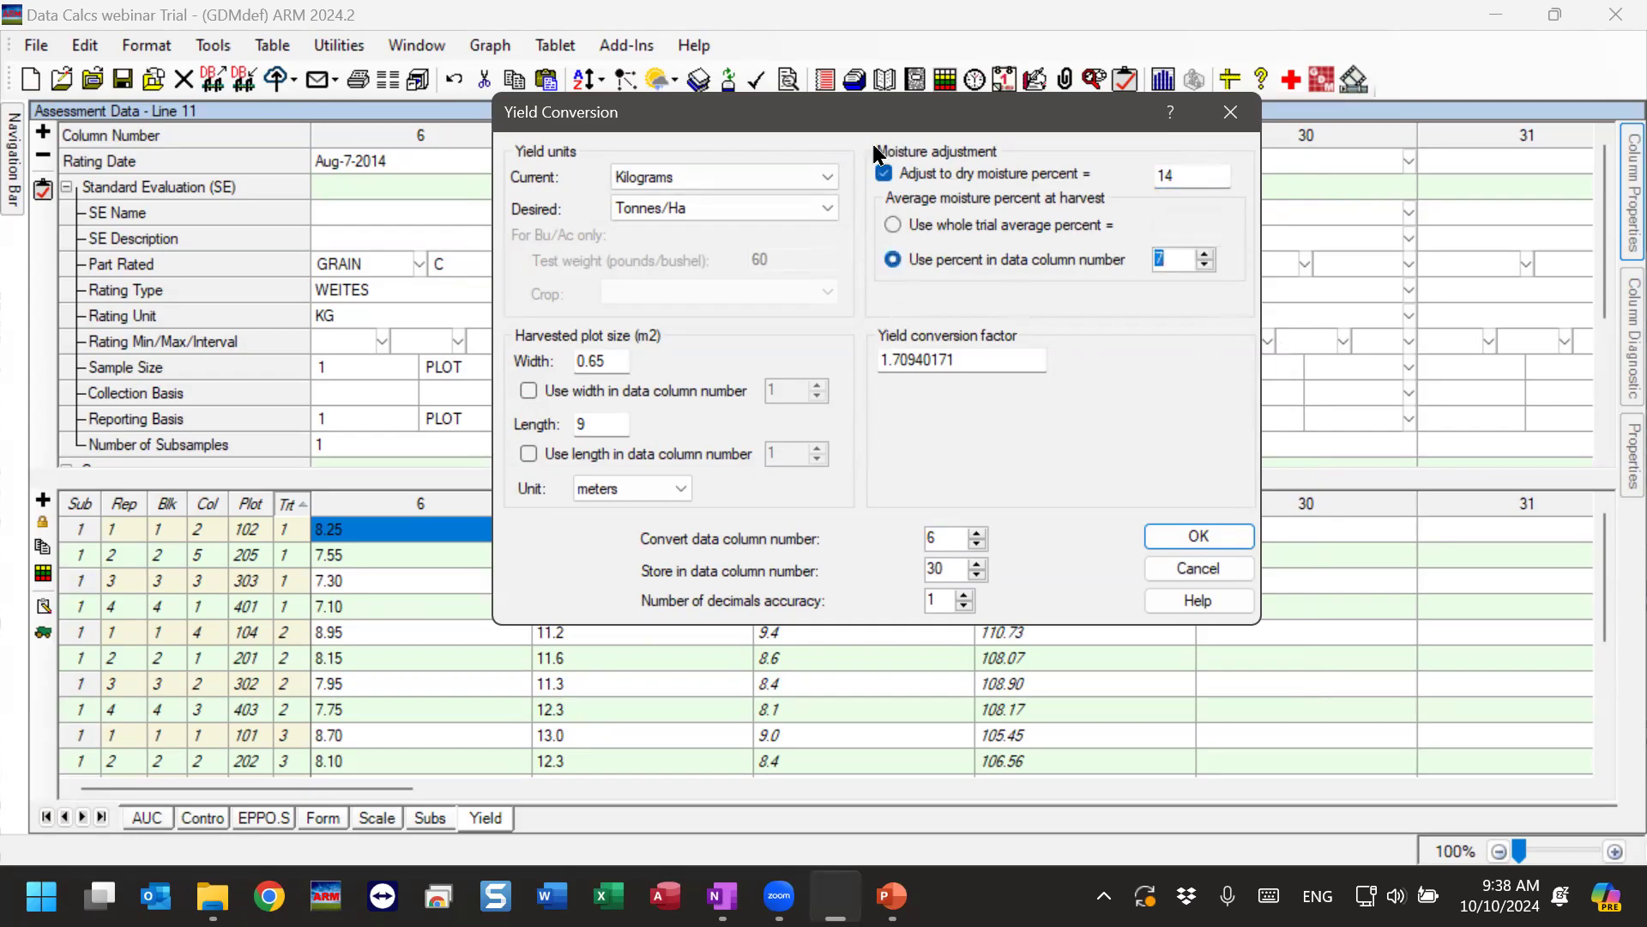
drag(865, 121, 1135, 136)
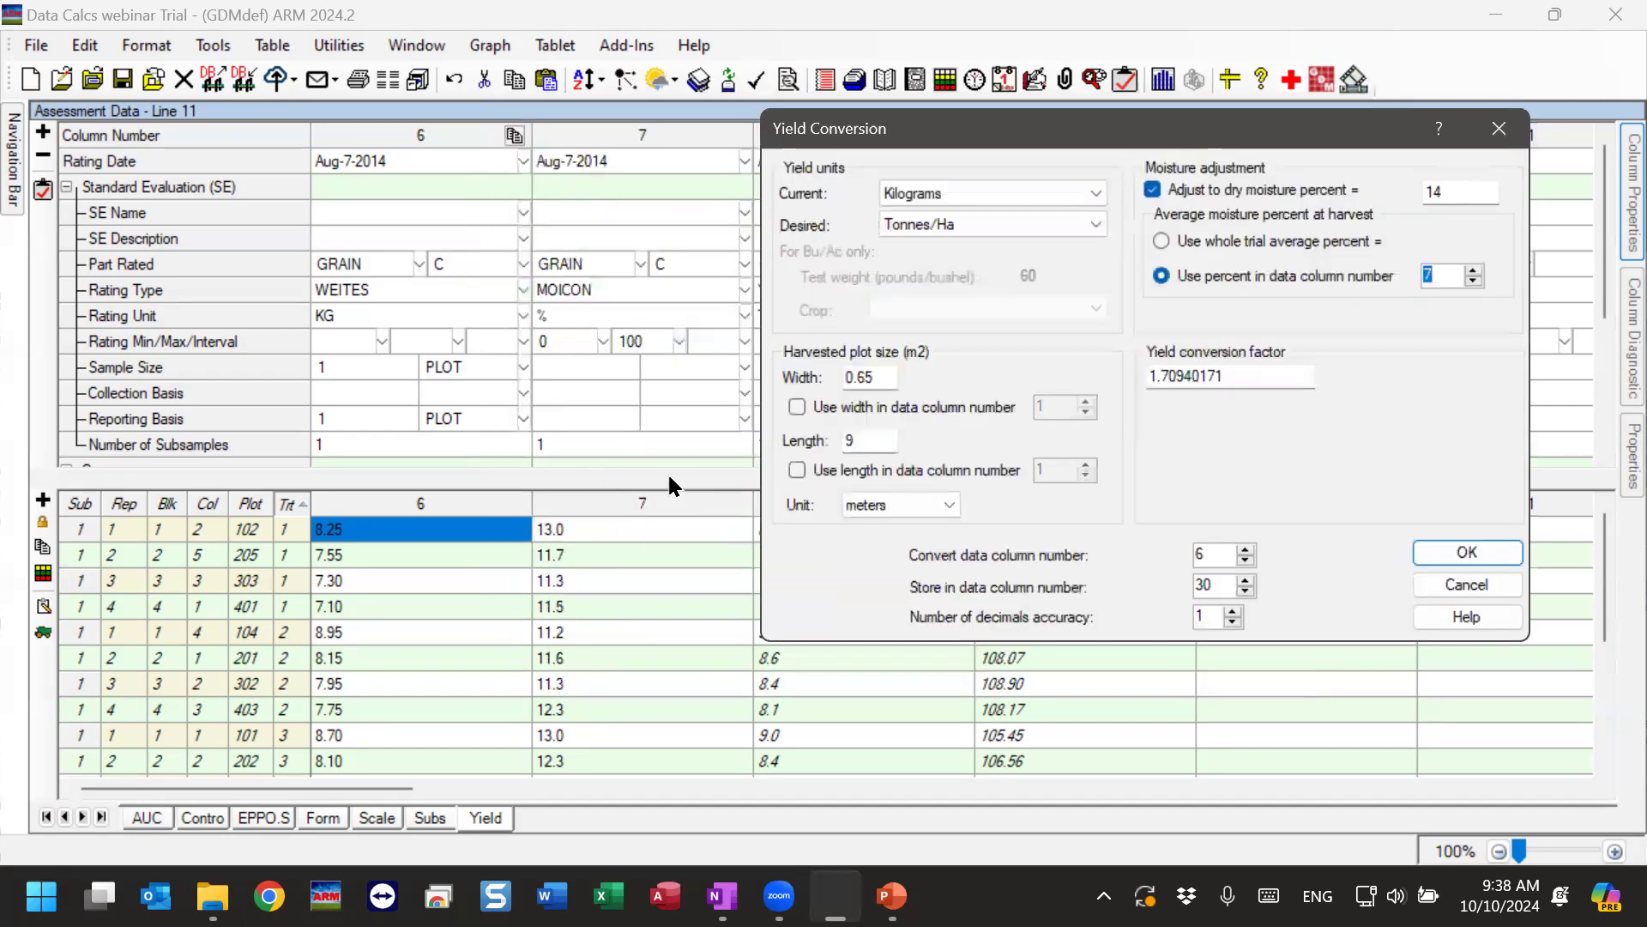
drag(1371, 130, 1071, 135)
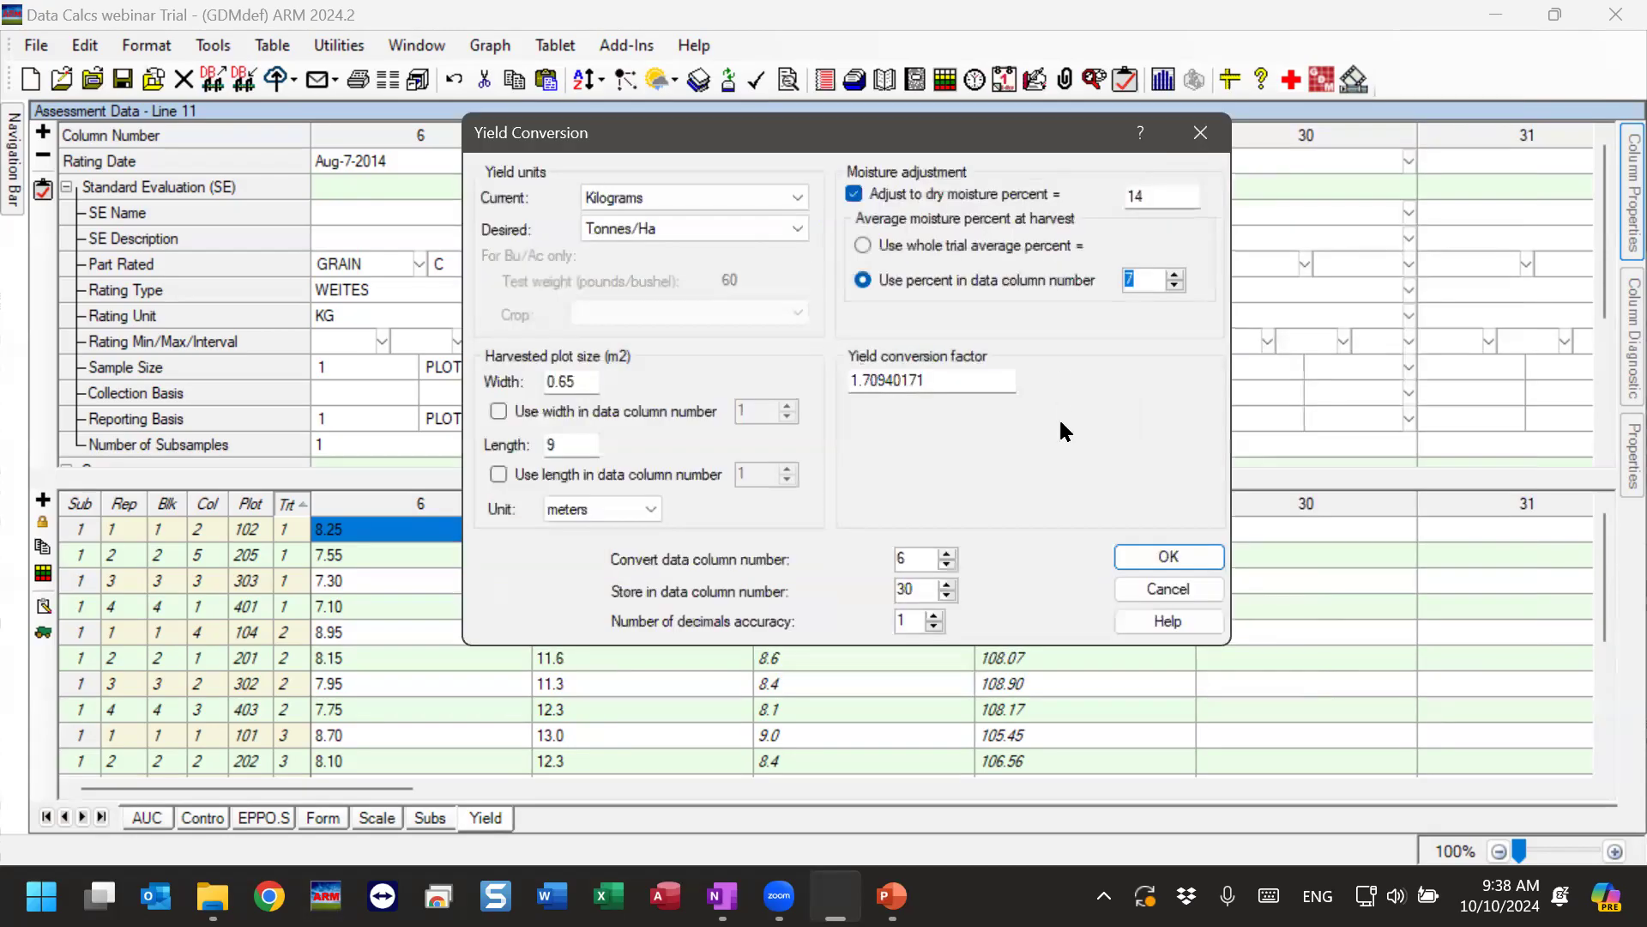
Convert column 6 into column 30, accepting 0.65 as the new Harvested Width and 14 as the new % Standard Moisture entry.
click(1154, 567)
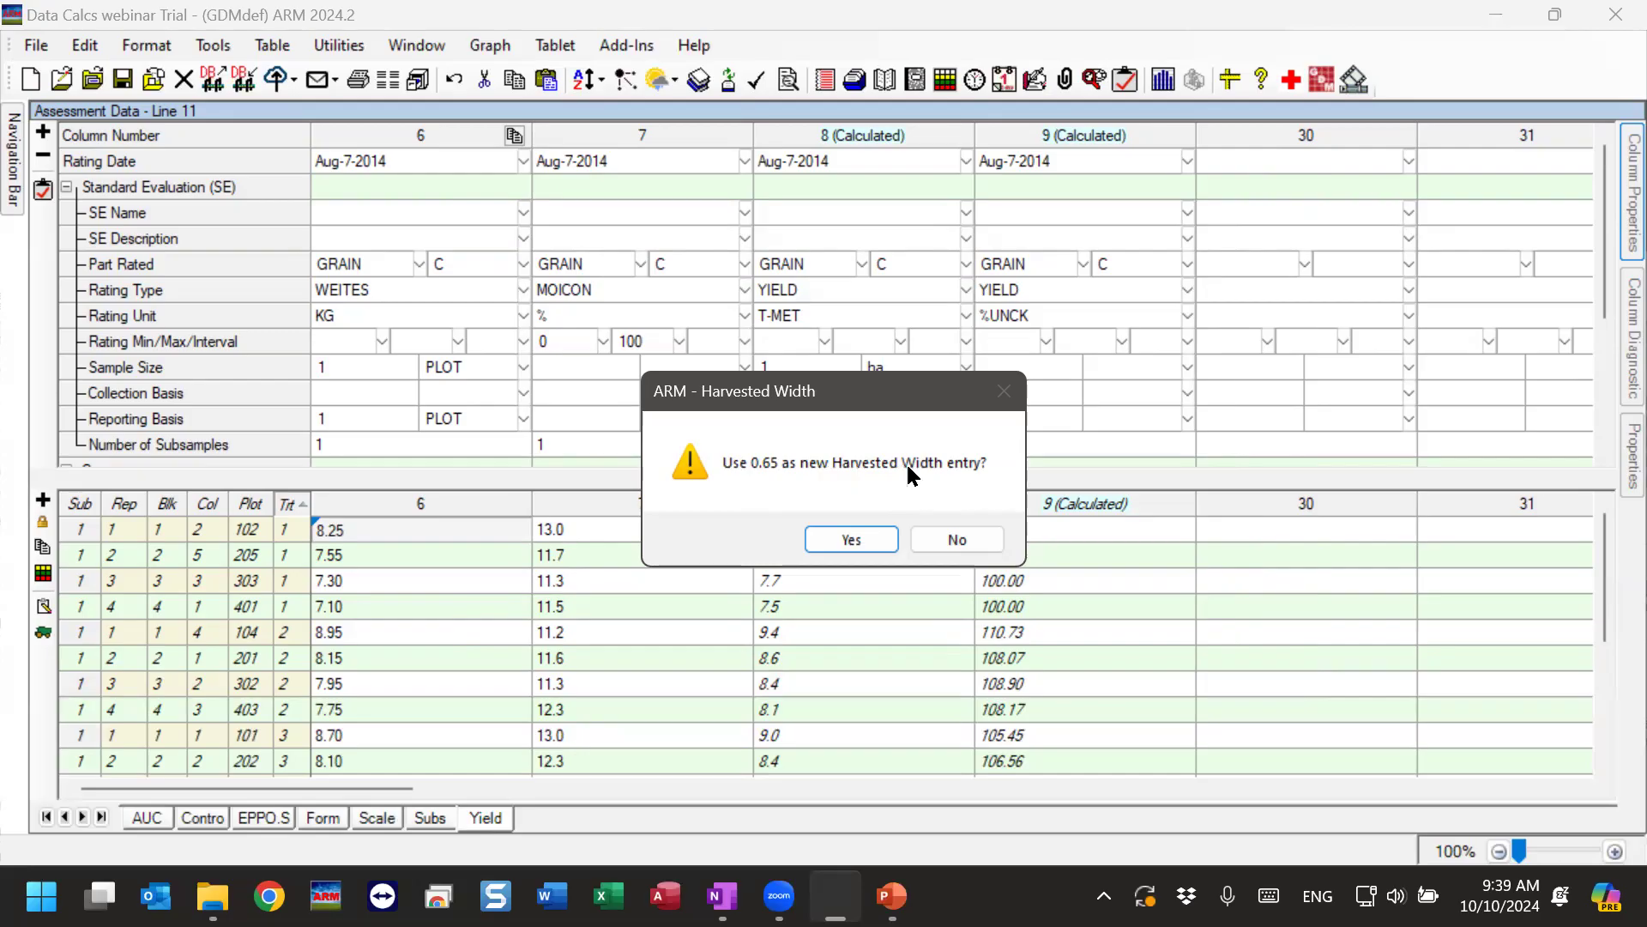
click(838, 540)
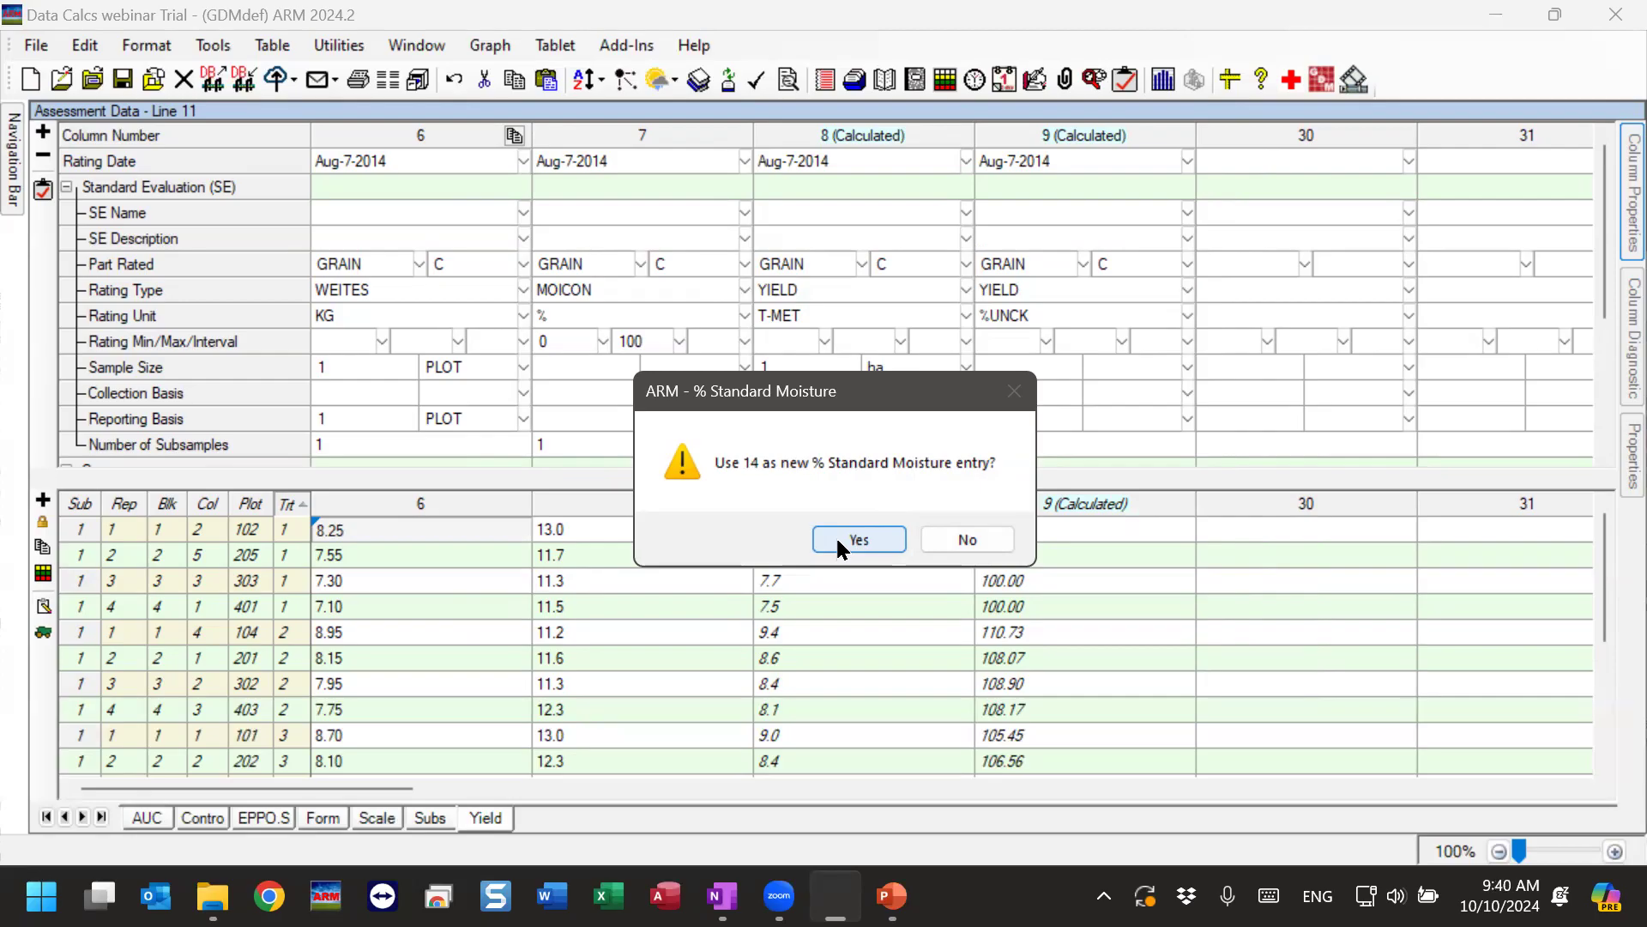
click(836, 536)
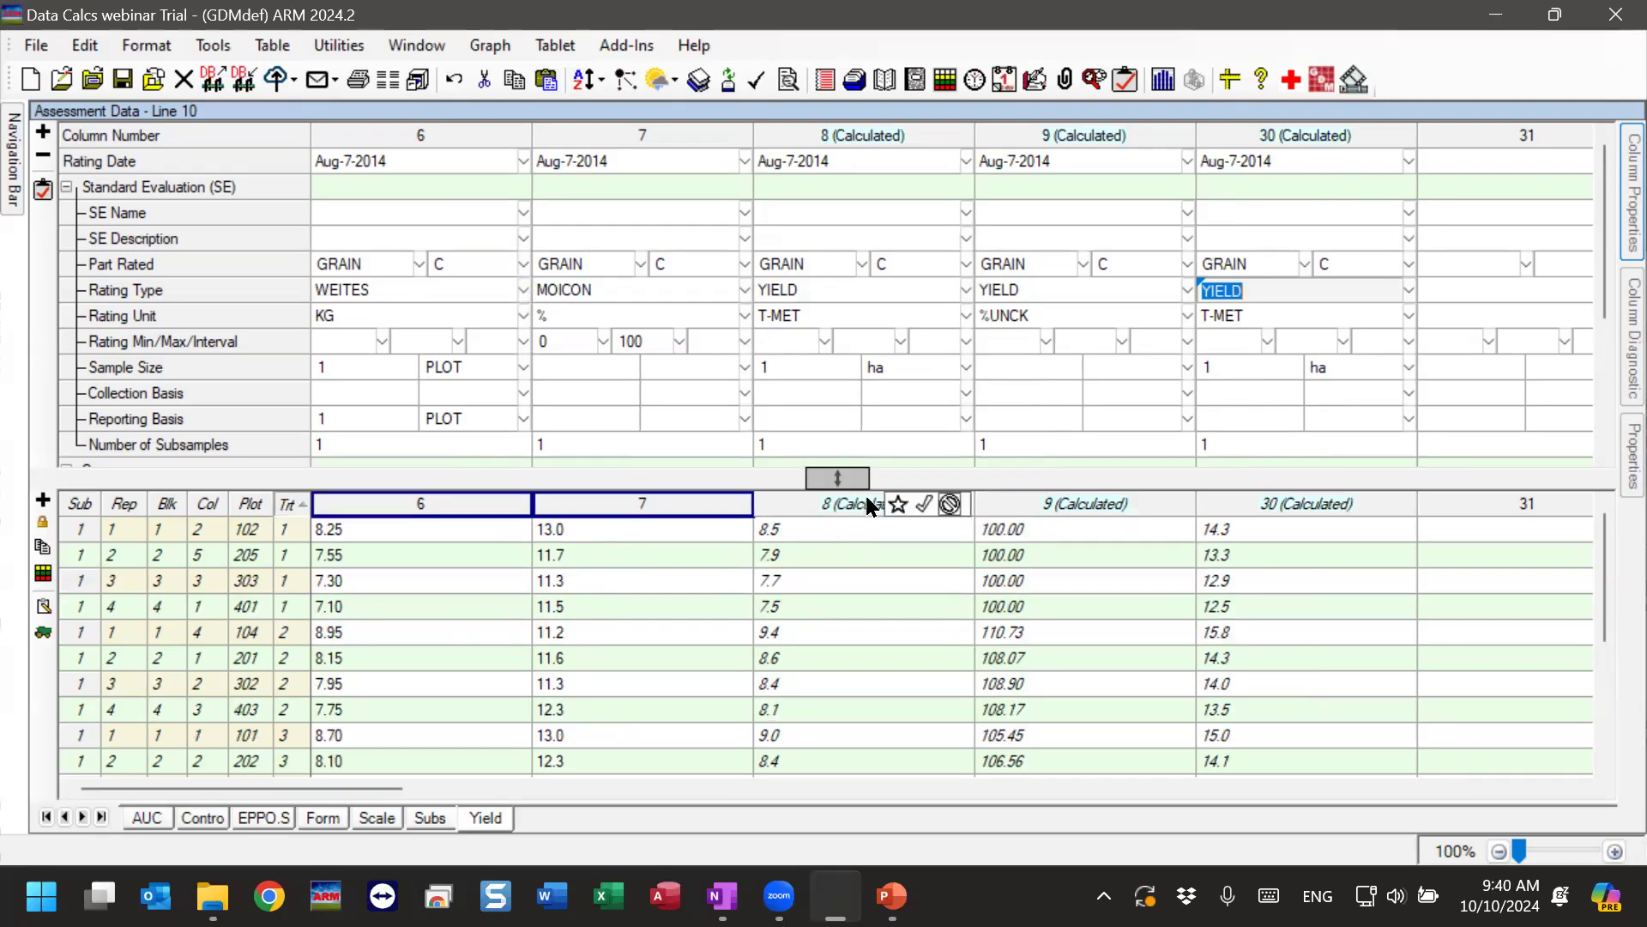
scroll(1466, 576, down, 2)
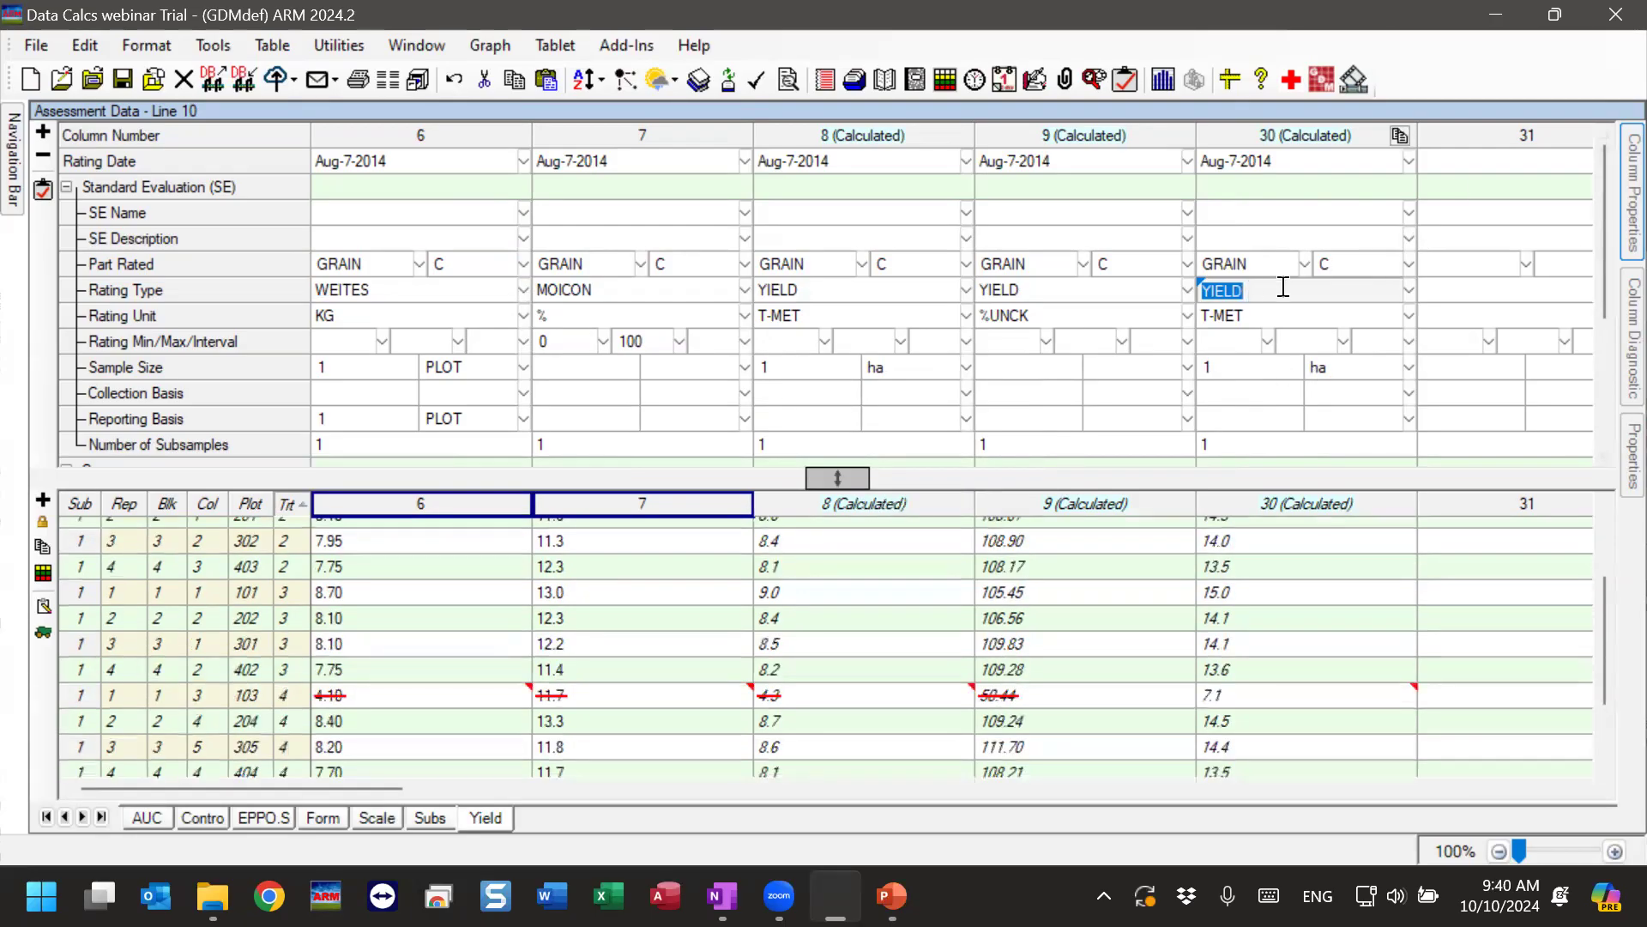
mouse_move(19, 156)
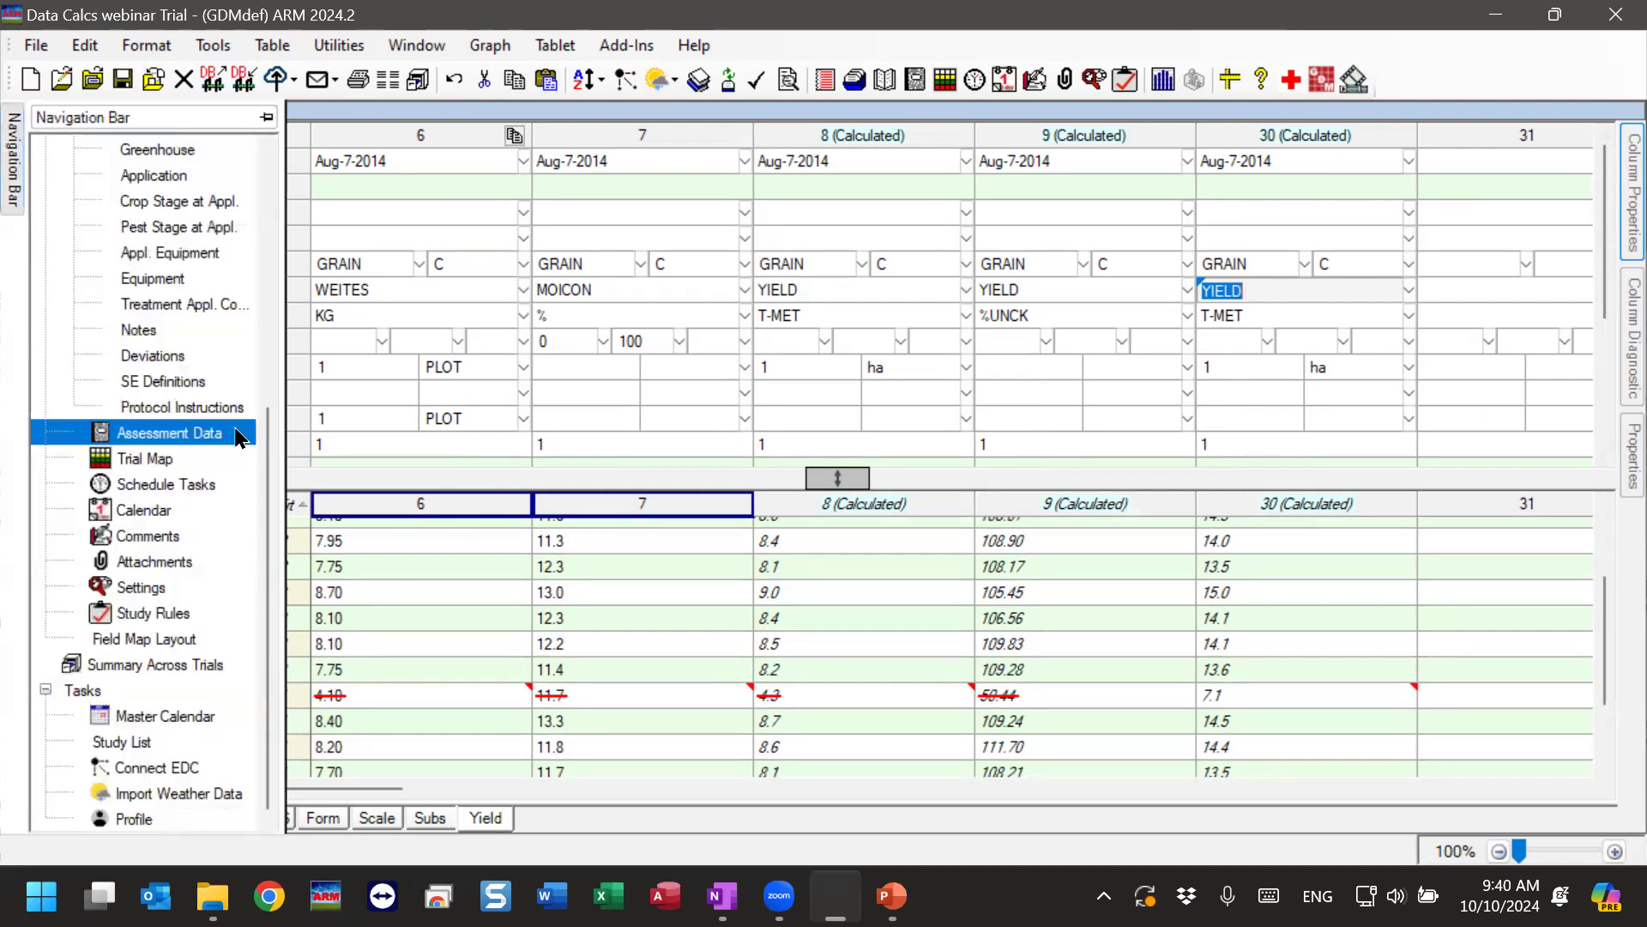
Open the Crop Description section and check the % Standard Moisture, Harvested Width and Harvested Length entries with their units.
scroll(273, 395, up, 2)
scroll(279, 320, up, 2)
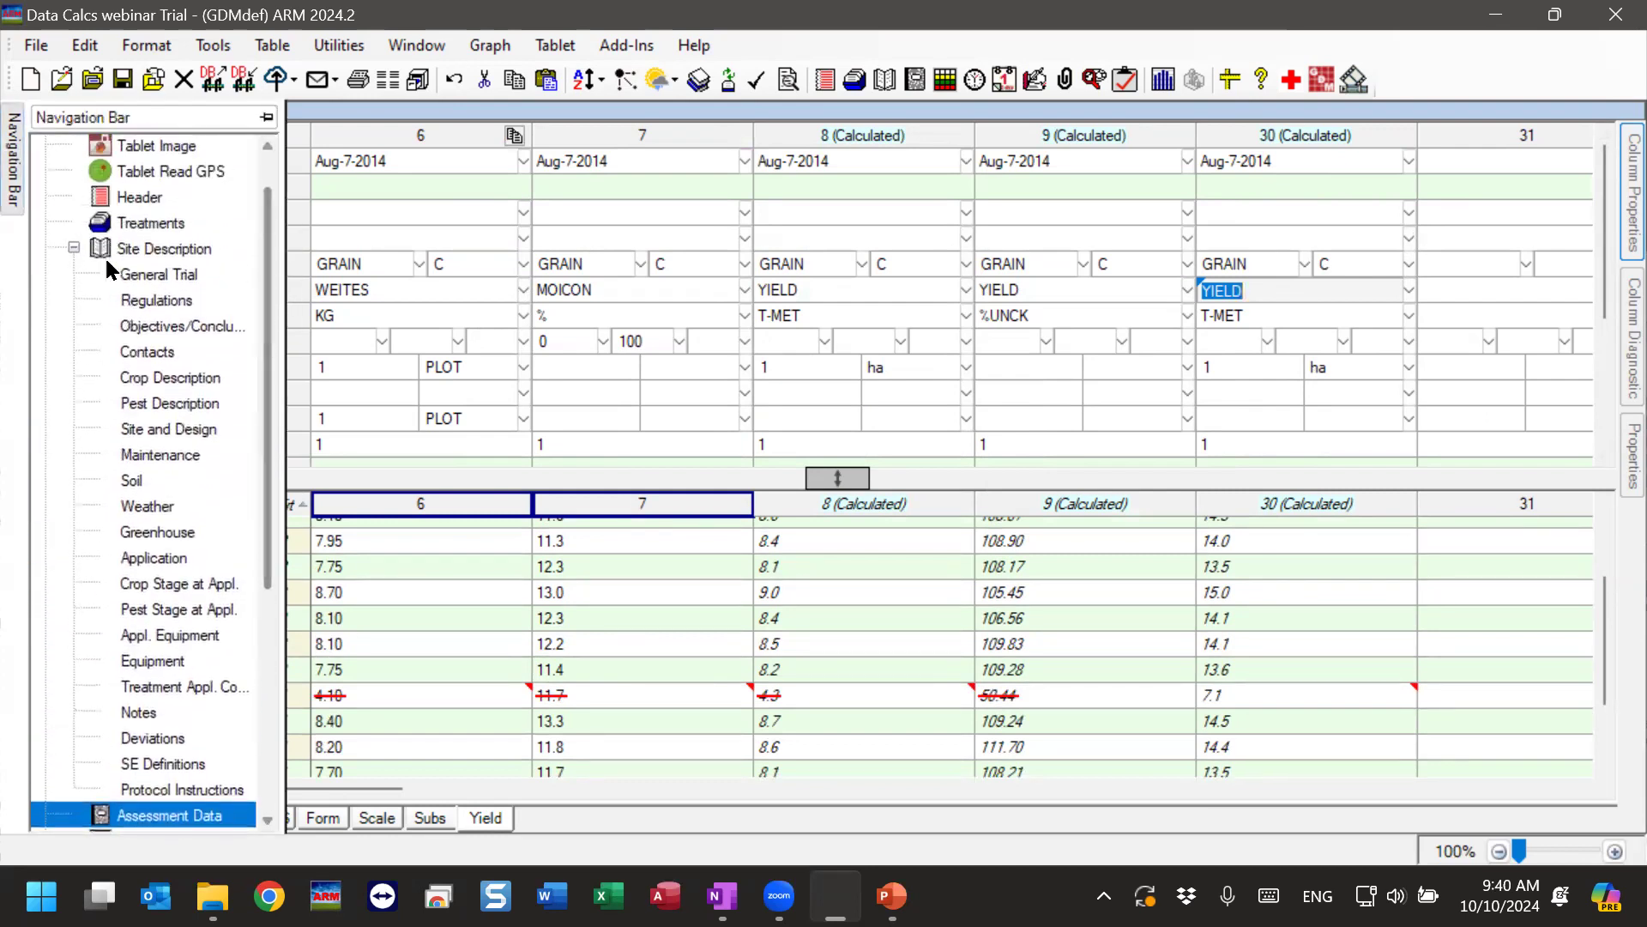
click(144, 378)
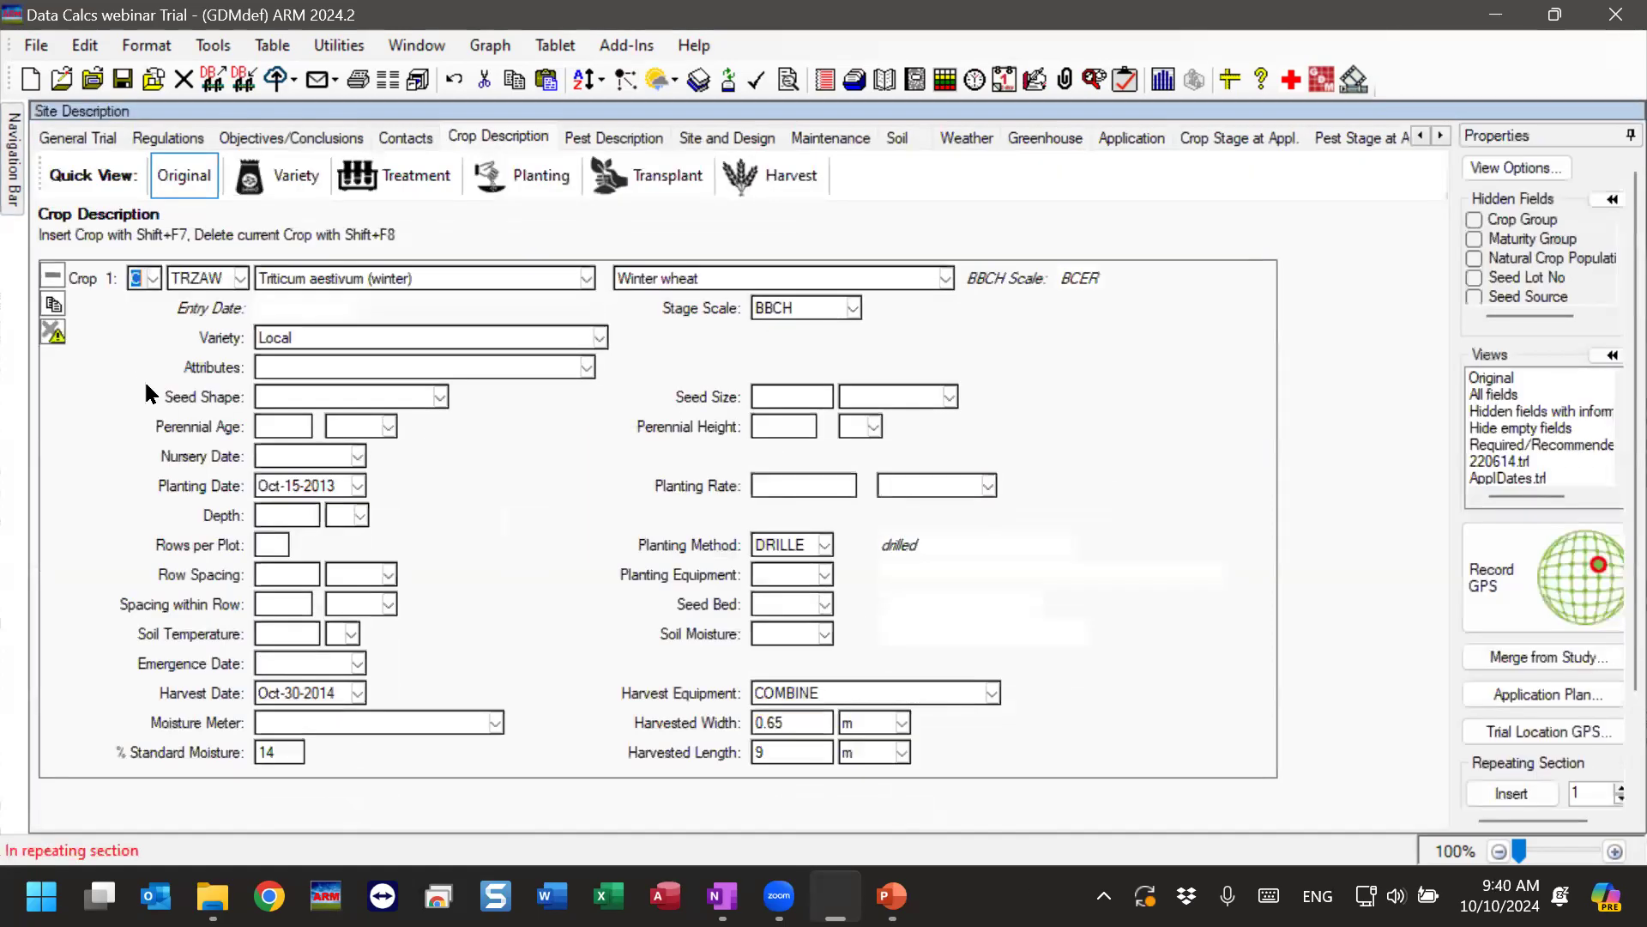
click(290, 756)
click(808, 722)
click(802, 749)
click(799, 719)
click(866, 723)
click(870, 752)
click(1003, 725)
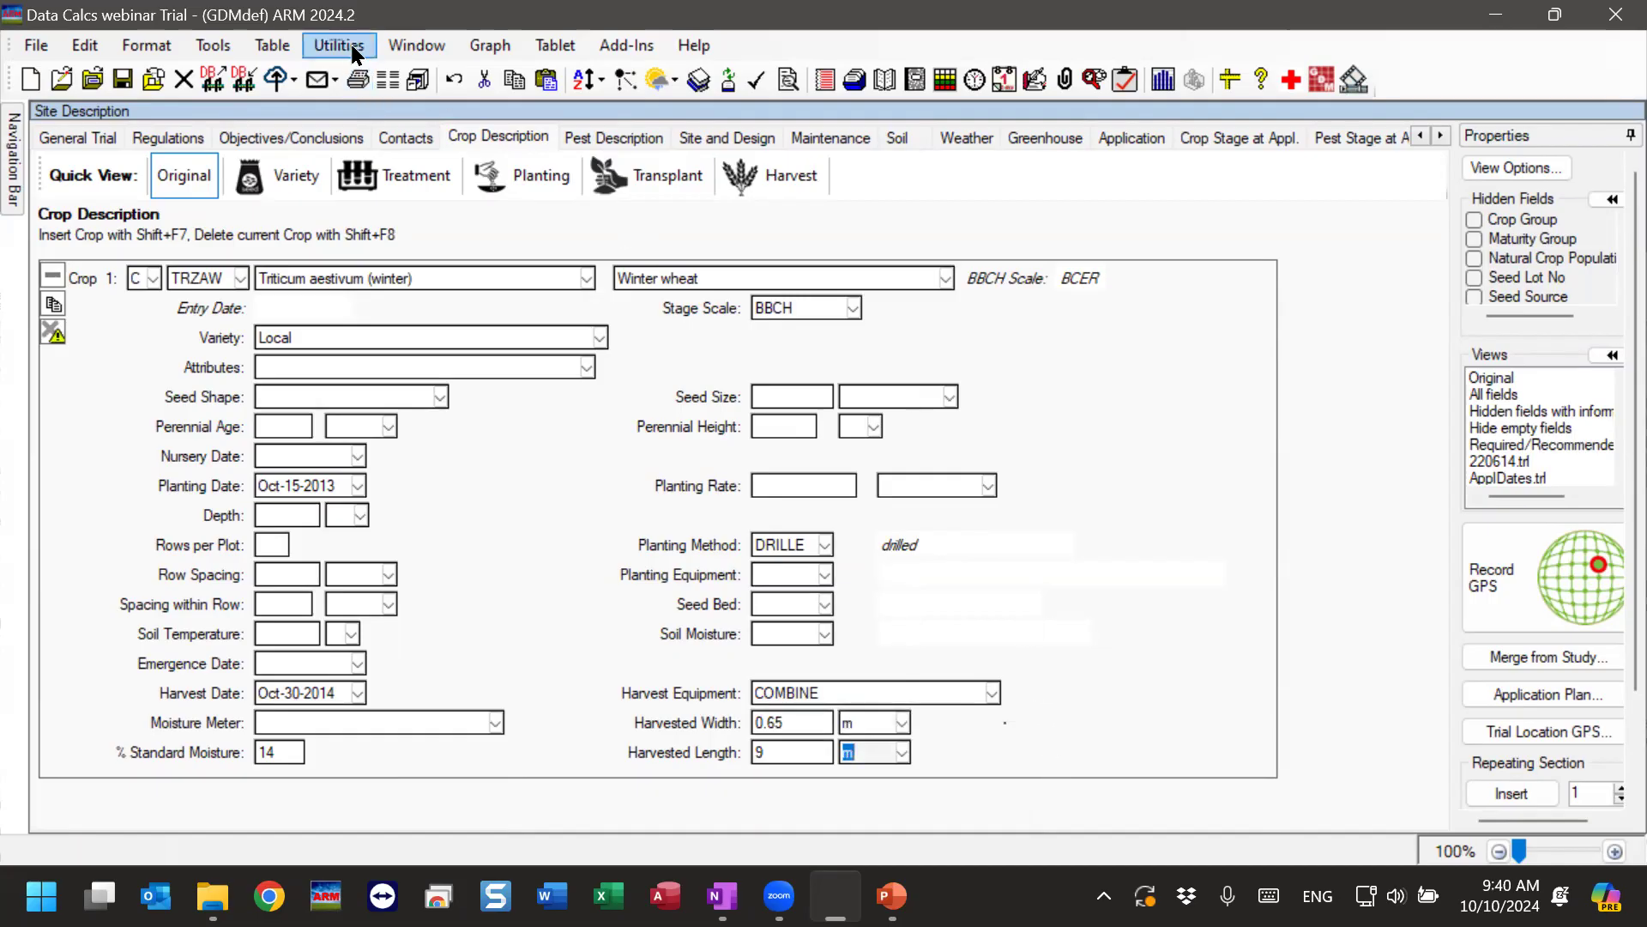
Compare the trial settings' treated plot width and length with the harvested dimensions, and close the settings without changes.
click(433, 51)
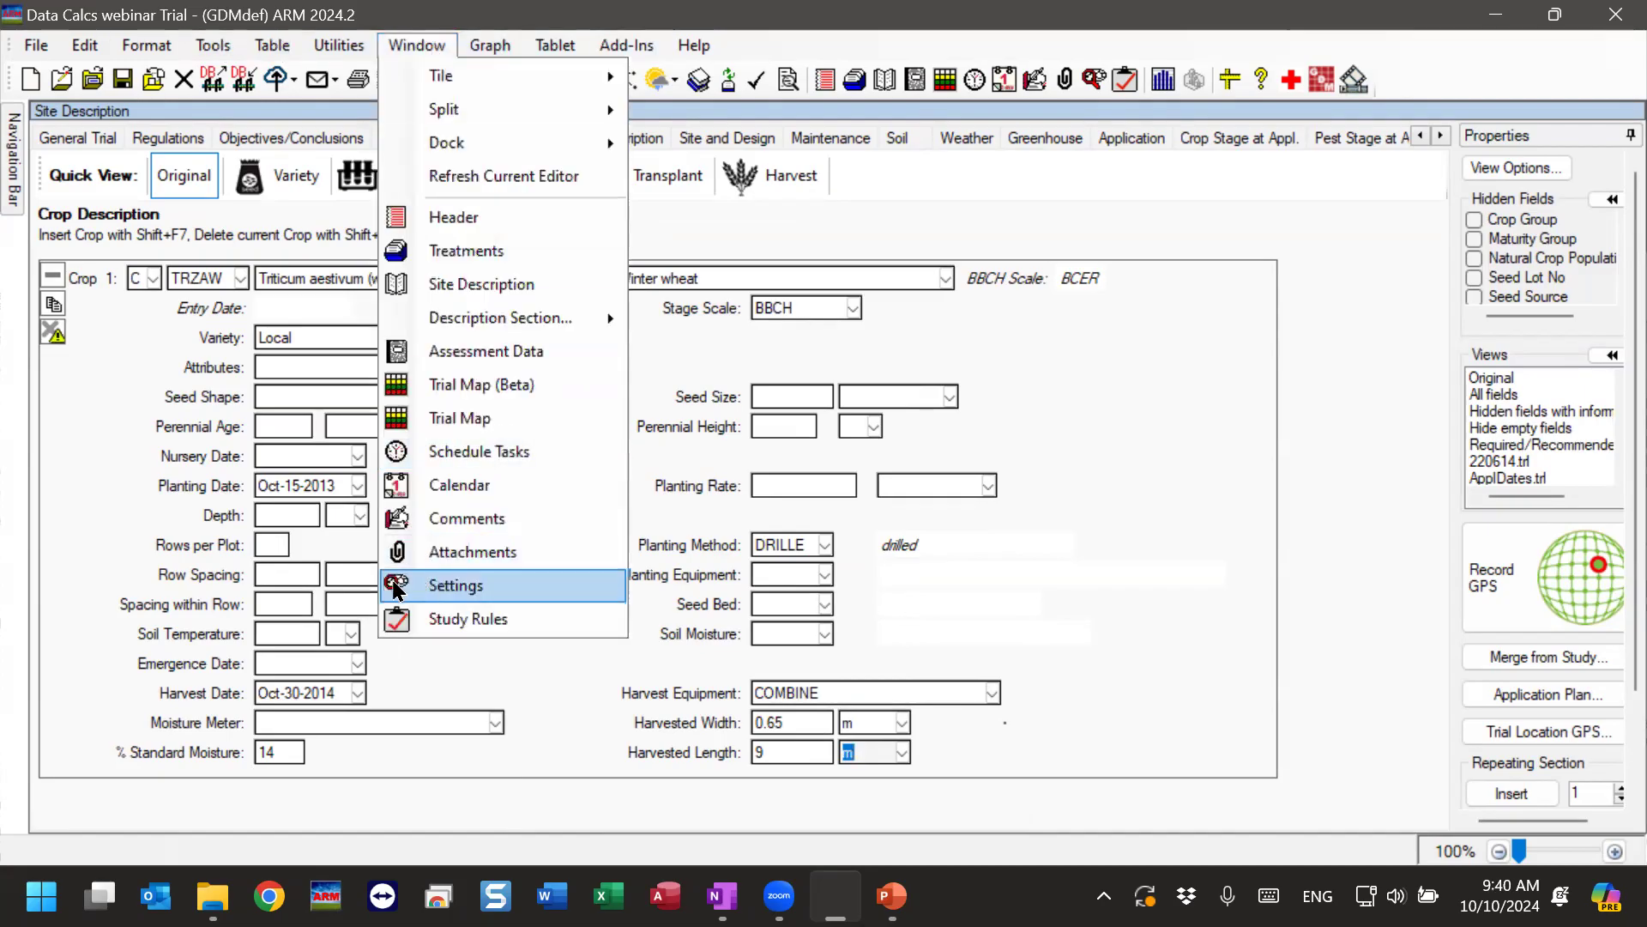
click(421, 592)
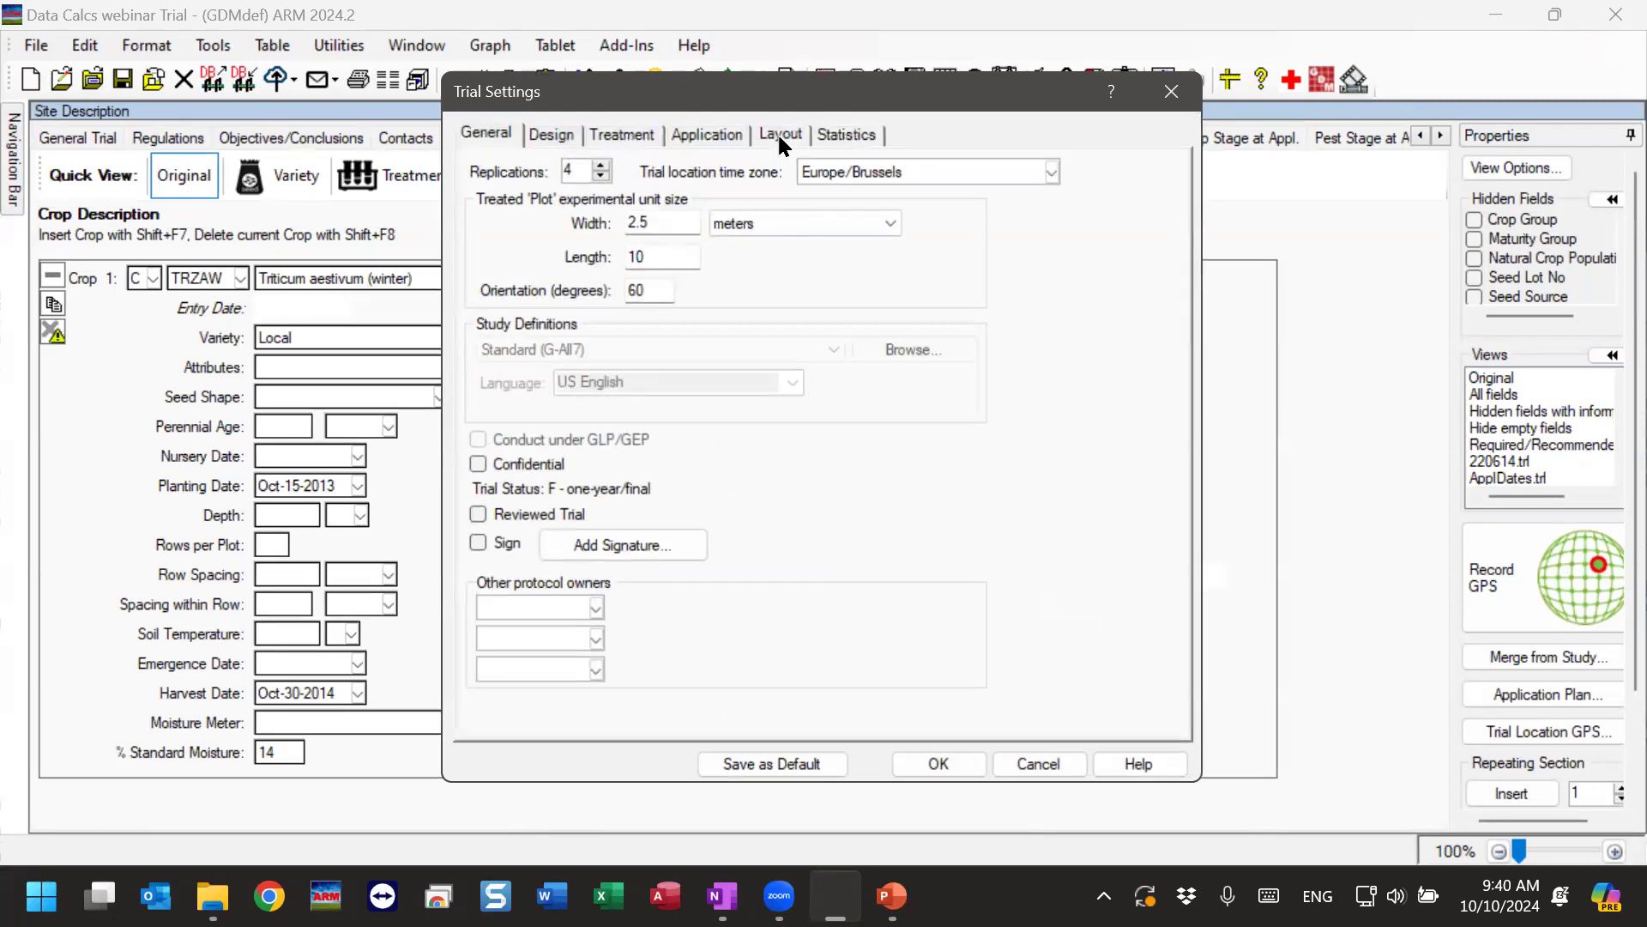
double_click(678, 223)
double_click(681, 253)
drag(979, 100, 1430, 133)
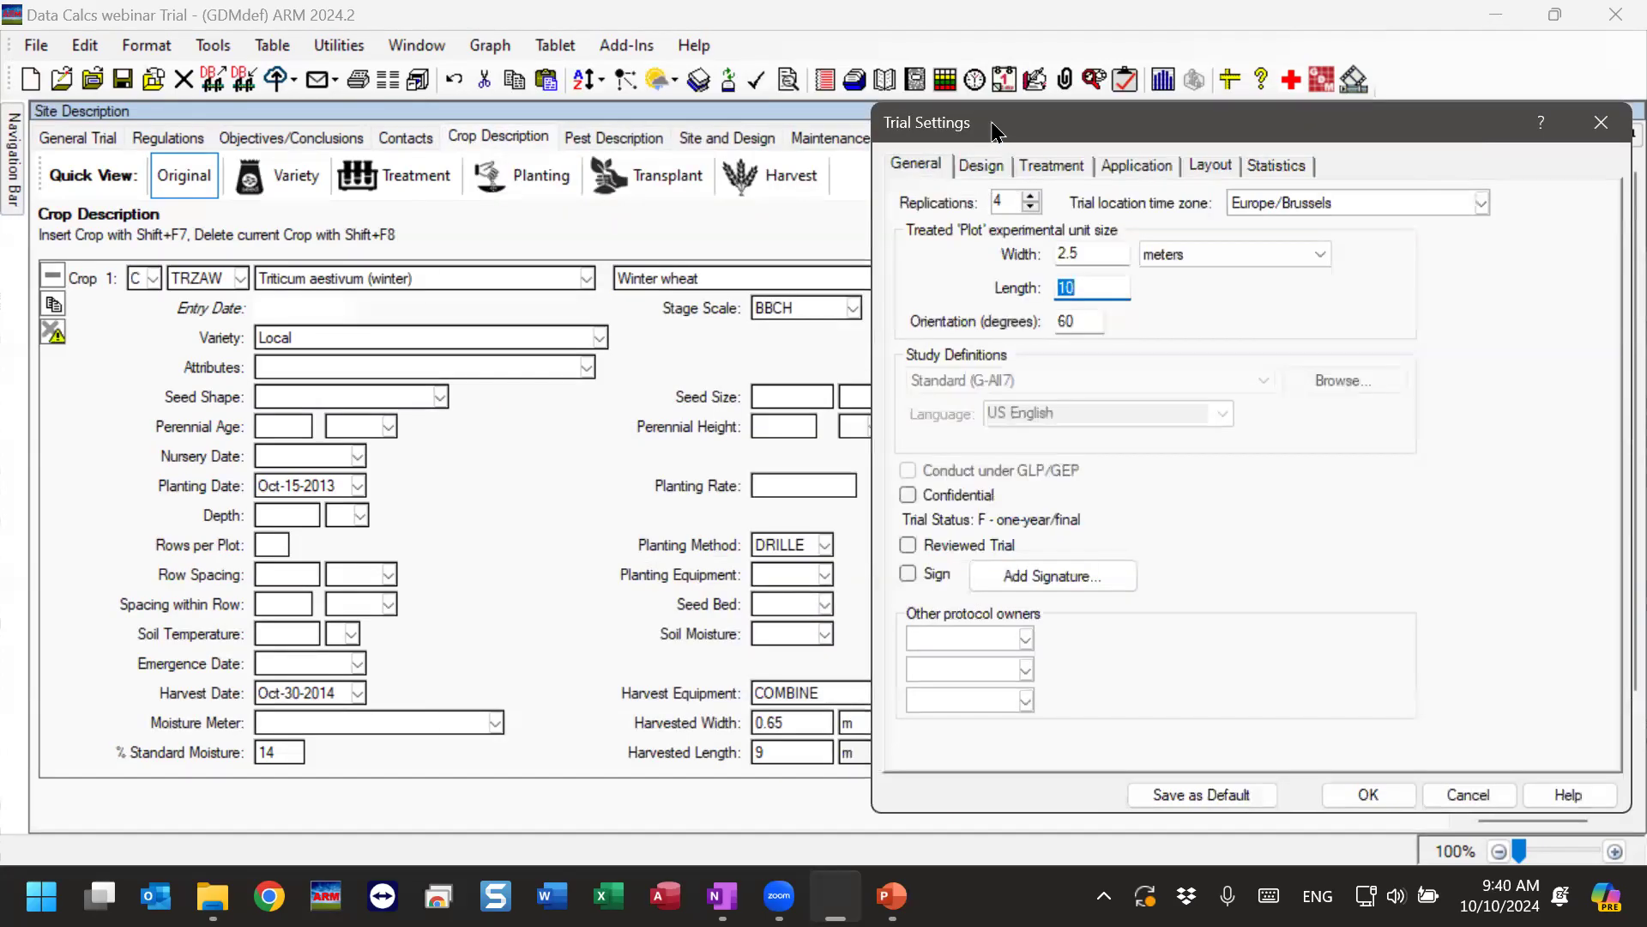
drag(995, 130, 996, 125)
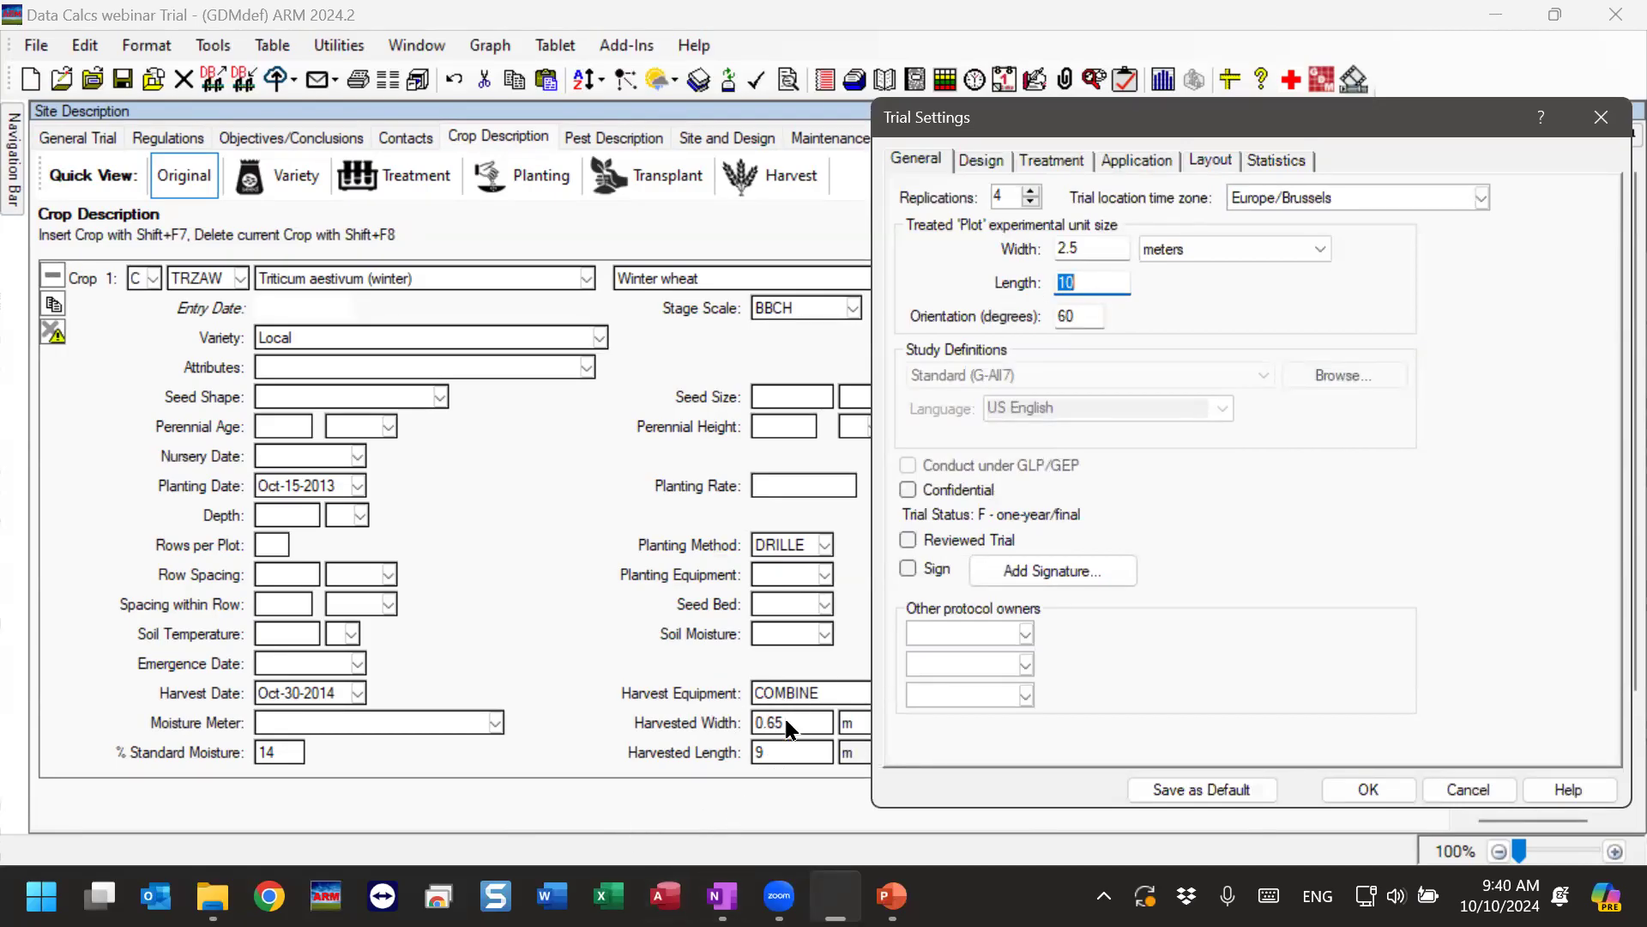
key(shift+Tab)
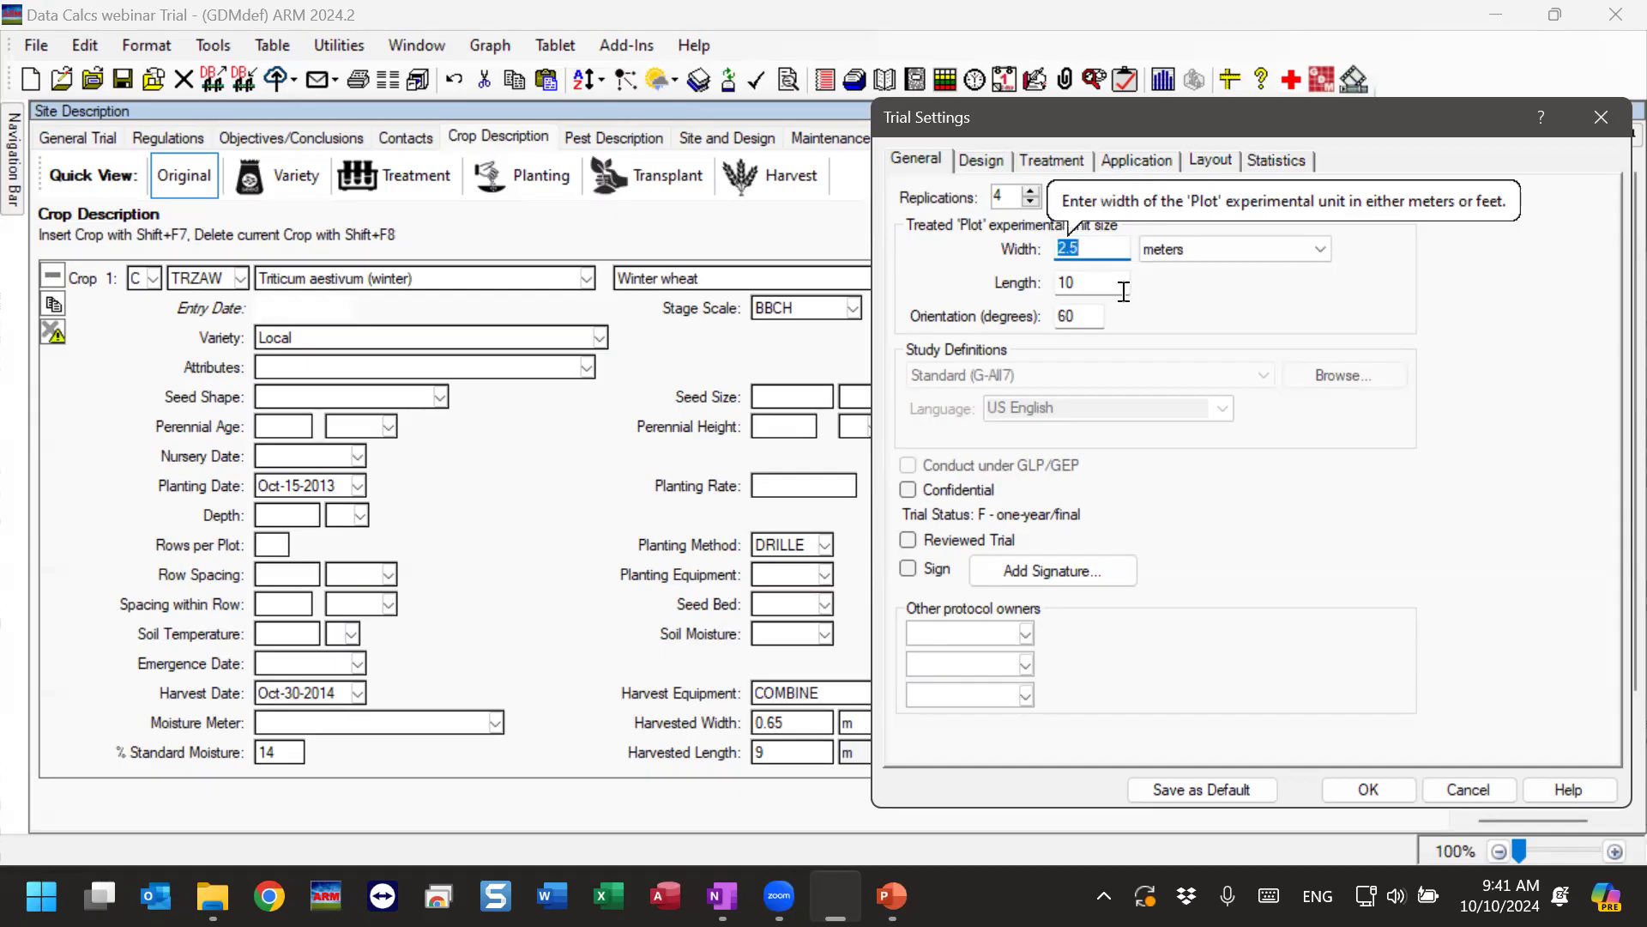
click(1456, 788)
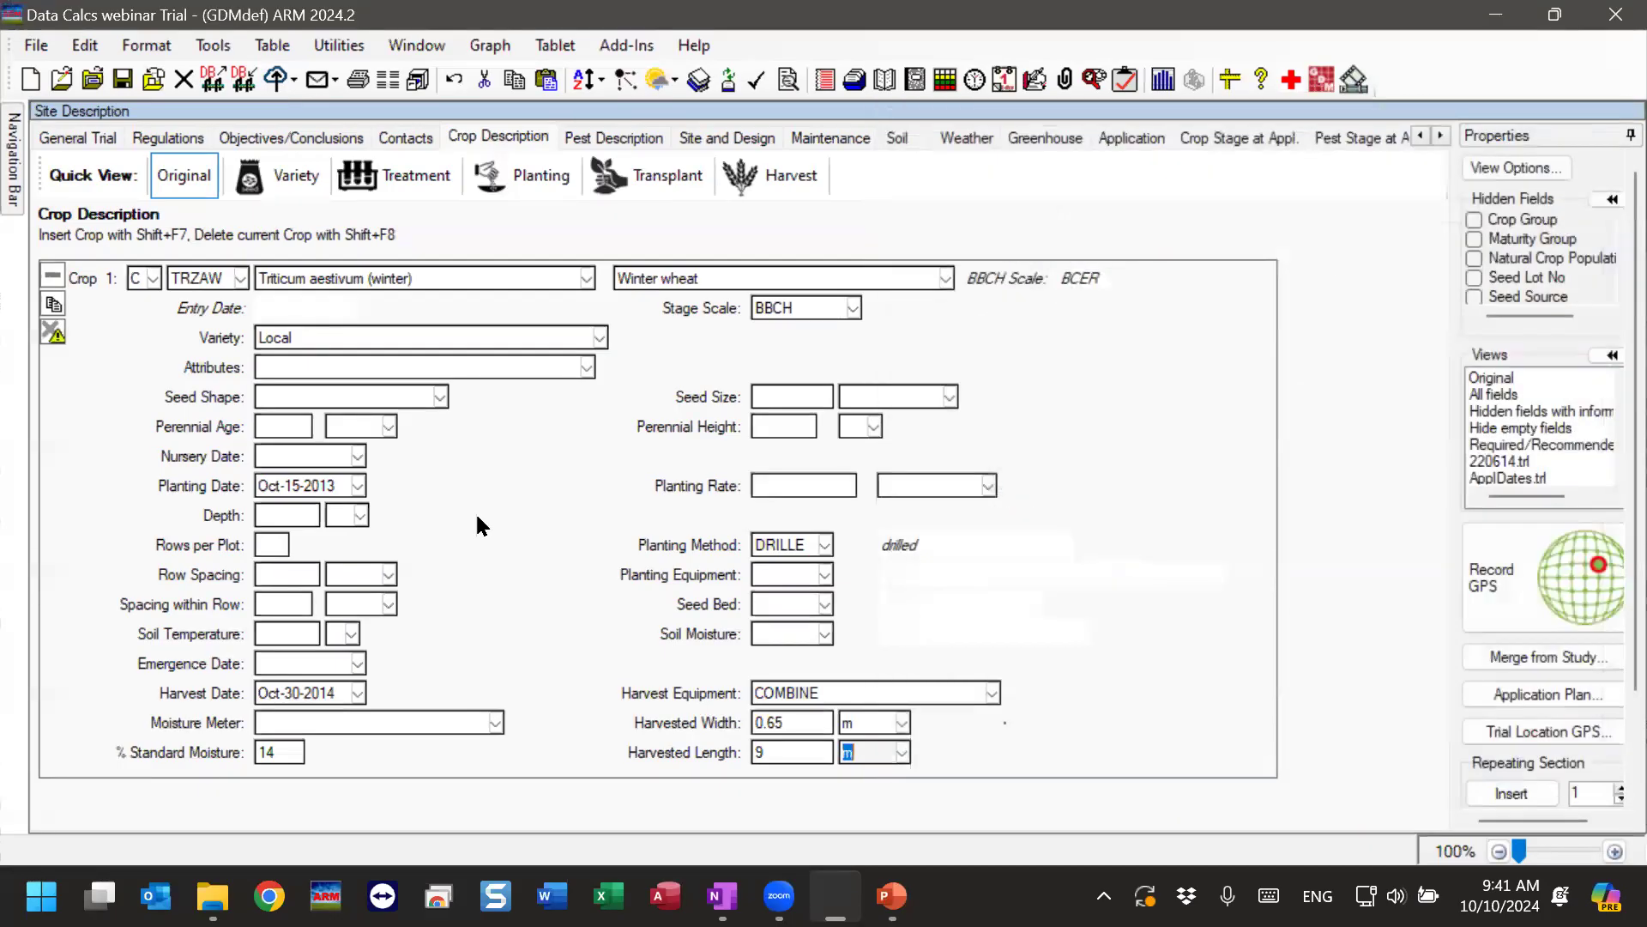
Return to the Yield view of the assessment data and show the ARM action codes of its columns.
click(13, 159)
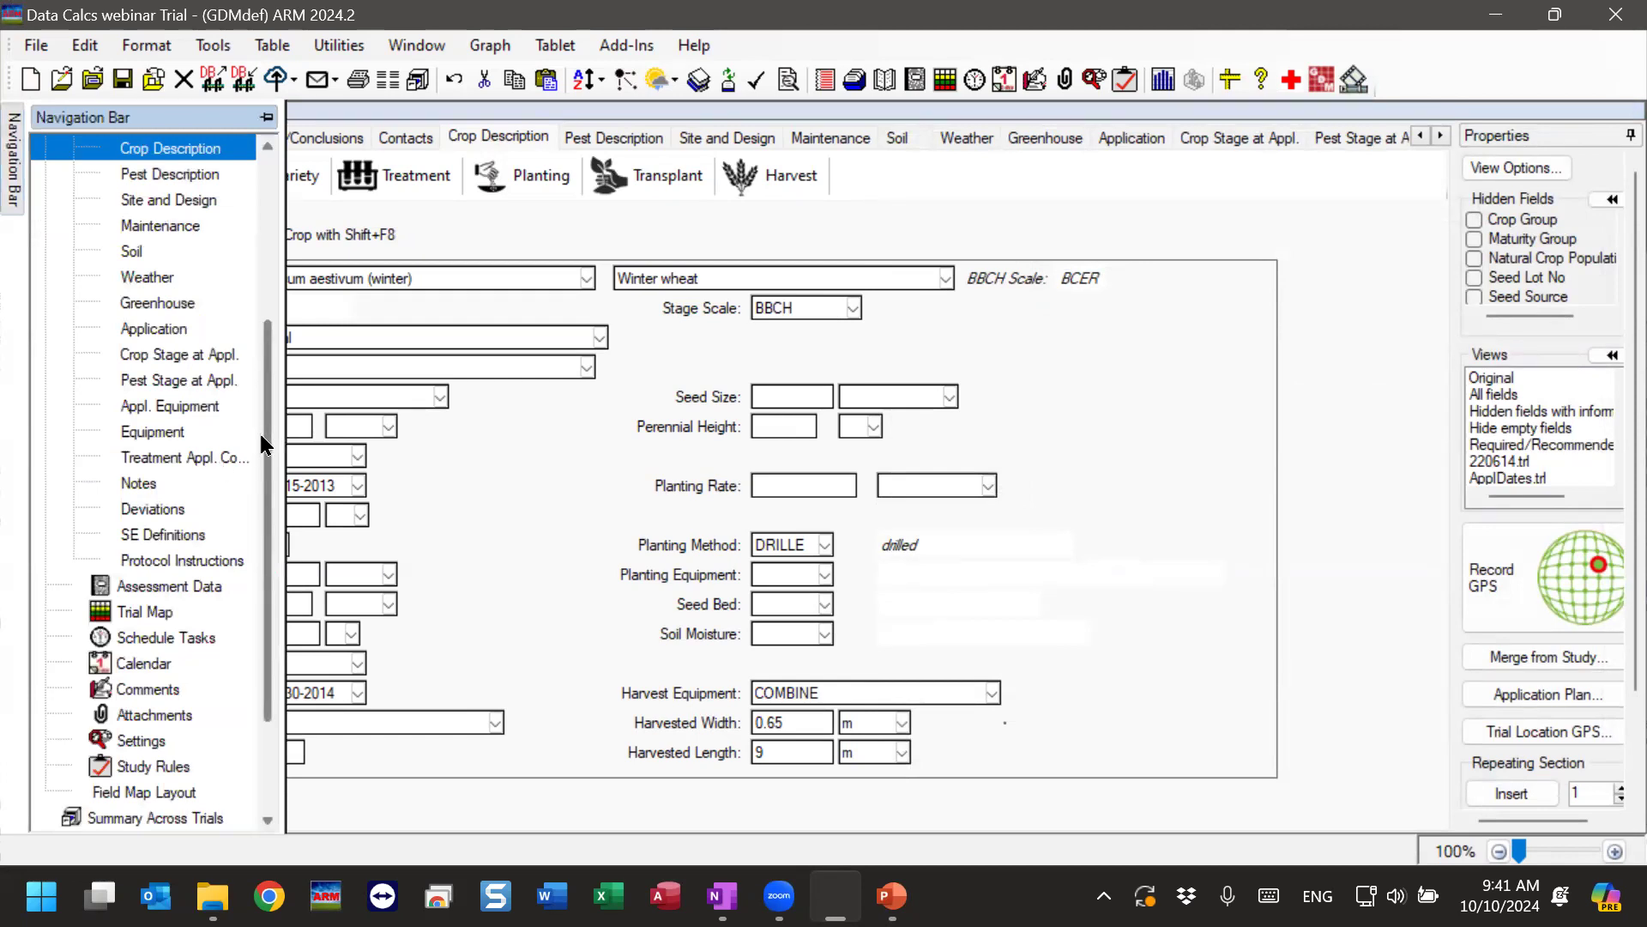
scroll(266, 447, down, 2)
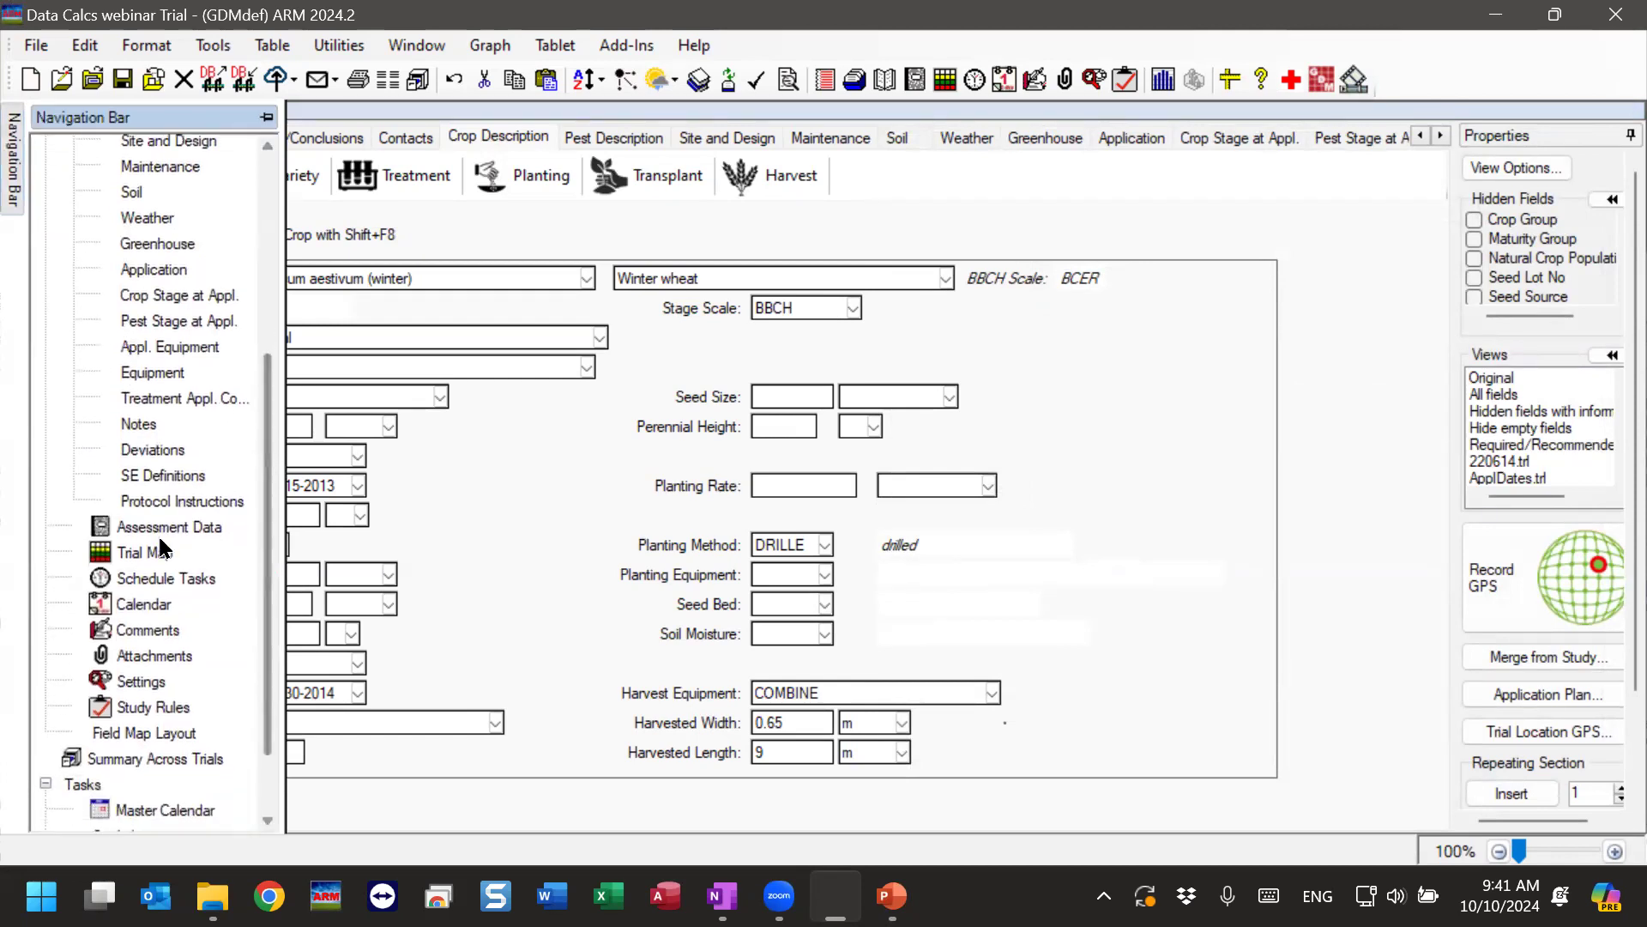
click(169, 528)
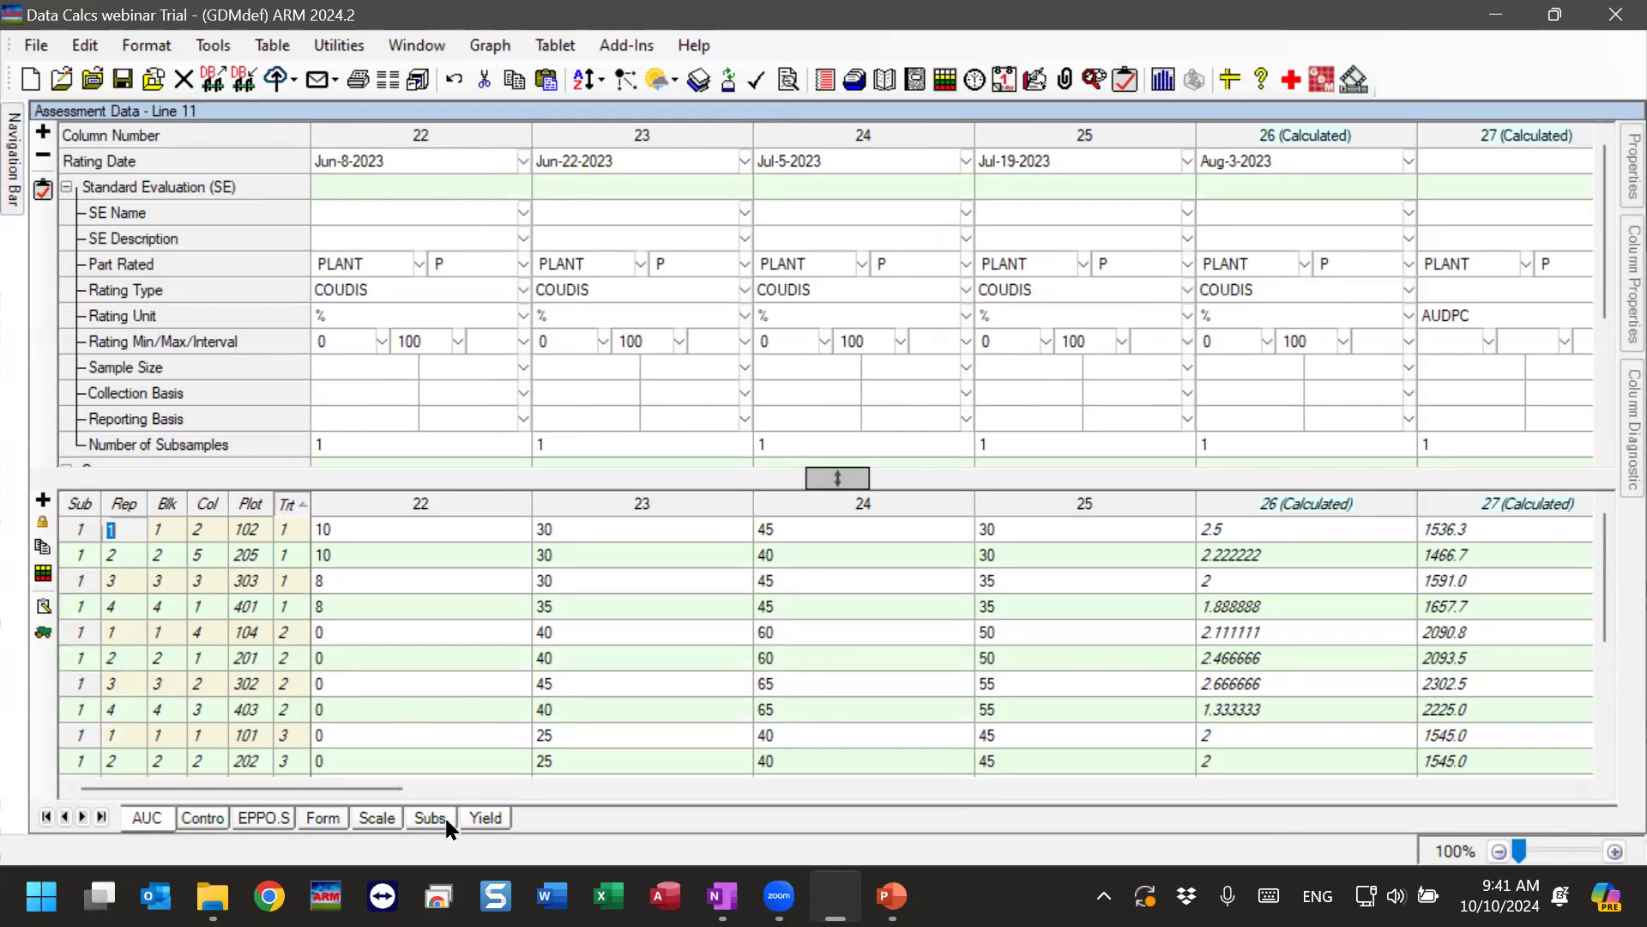
click(475, 818)
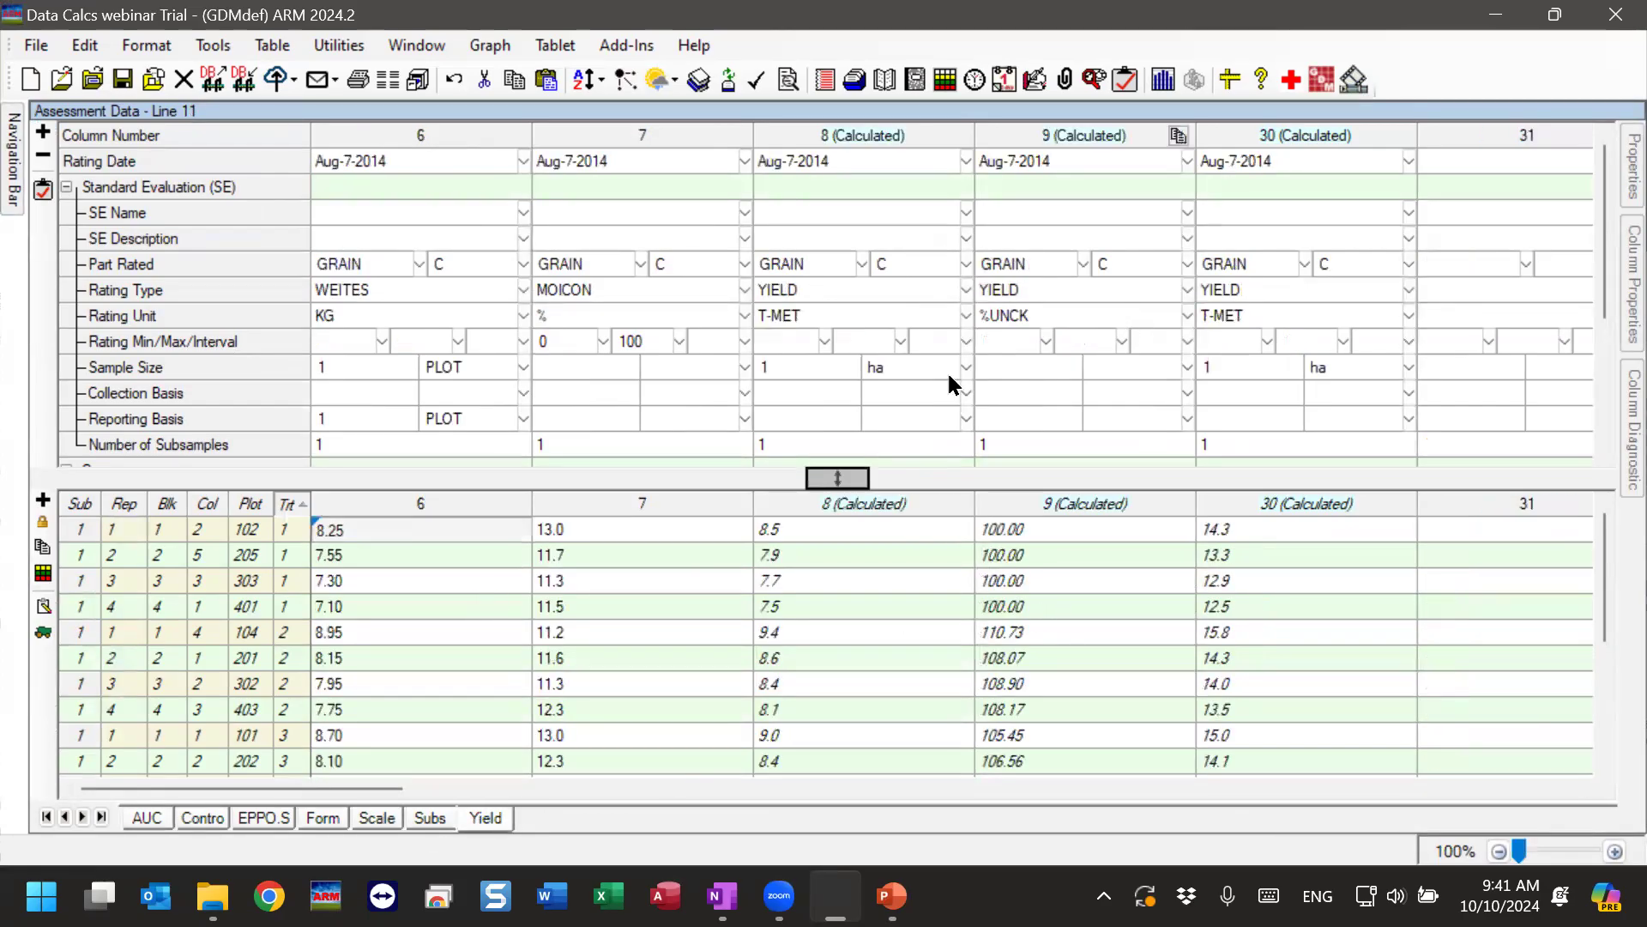
scroll(1260, 332, down, 4)
scroll(1249, 339, up, 2)
scroll(1249, 347, down, 1)
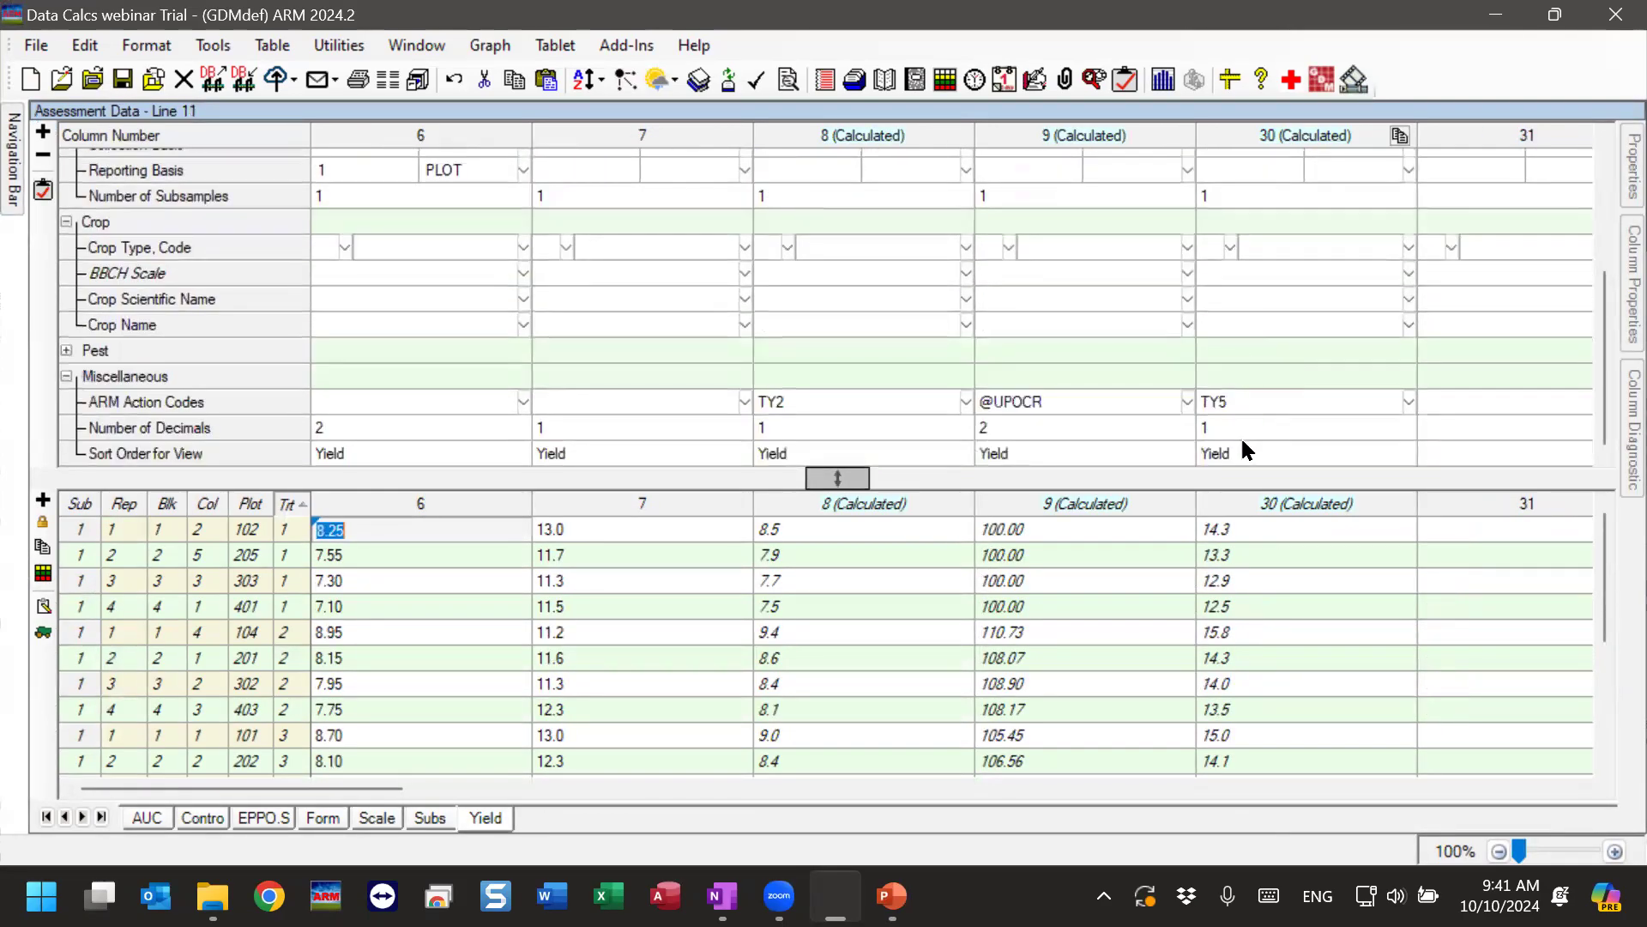
Compare the full-precision yields of columns 8 and 30 for plots 102 and 205.
click(1257, 554)
click(1273, 527)
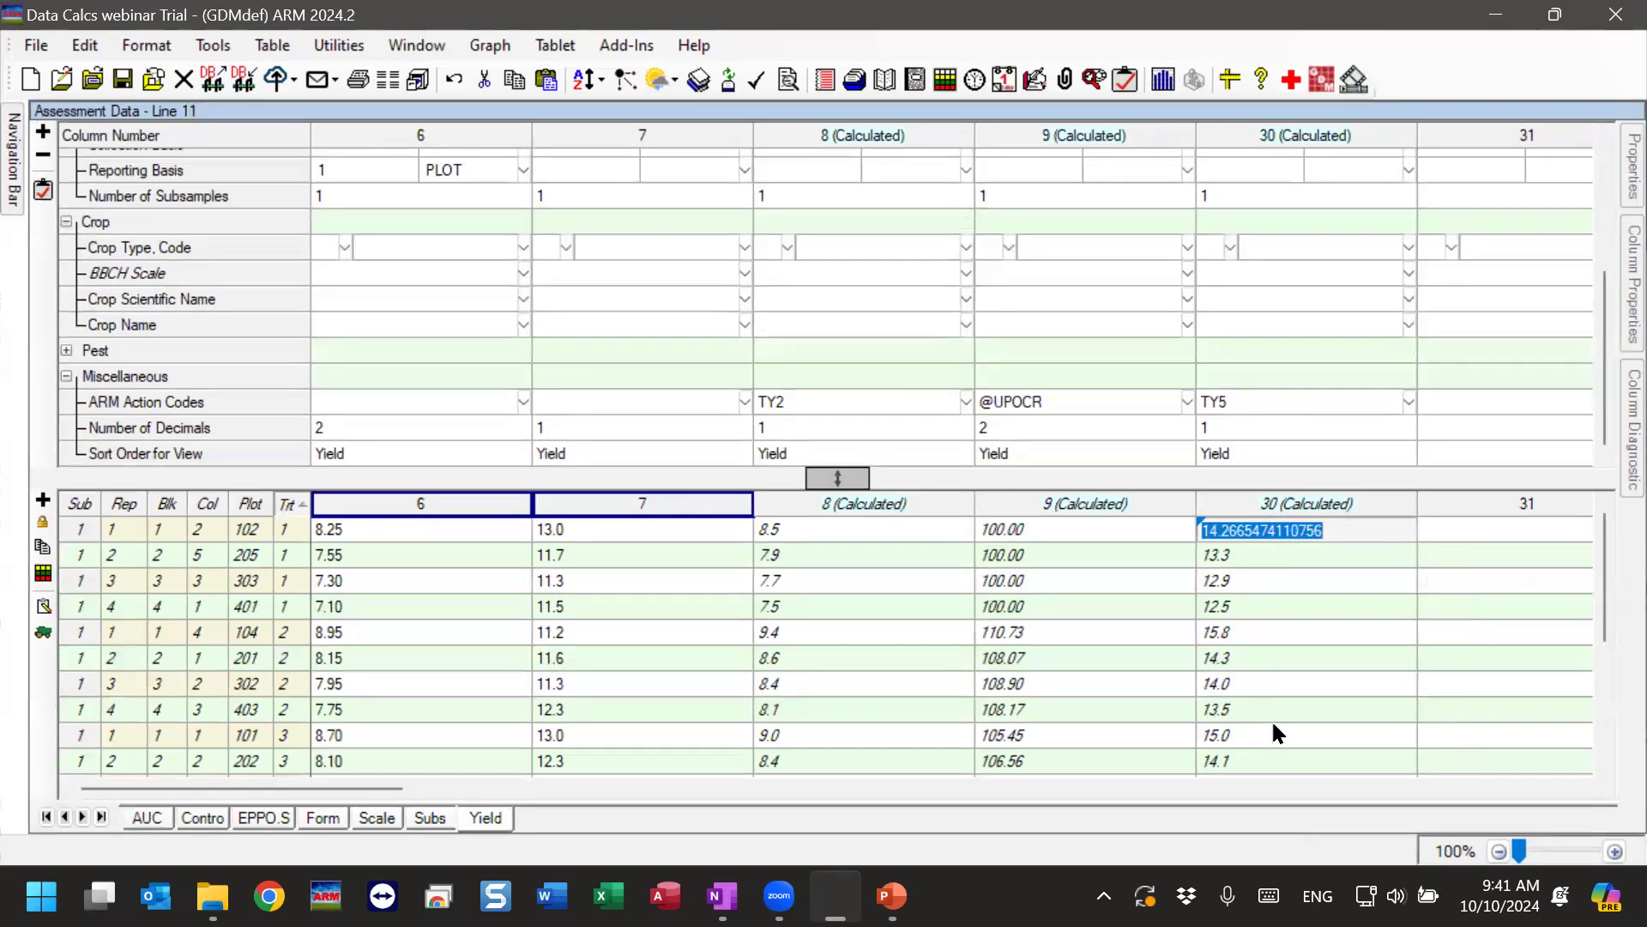
click(798, 529)
click(819, 558)
scroll(1258, 544, down, 2)
scroll(1199, 611, up, 2)
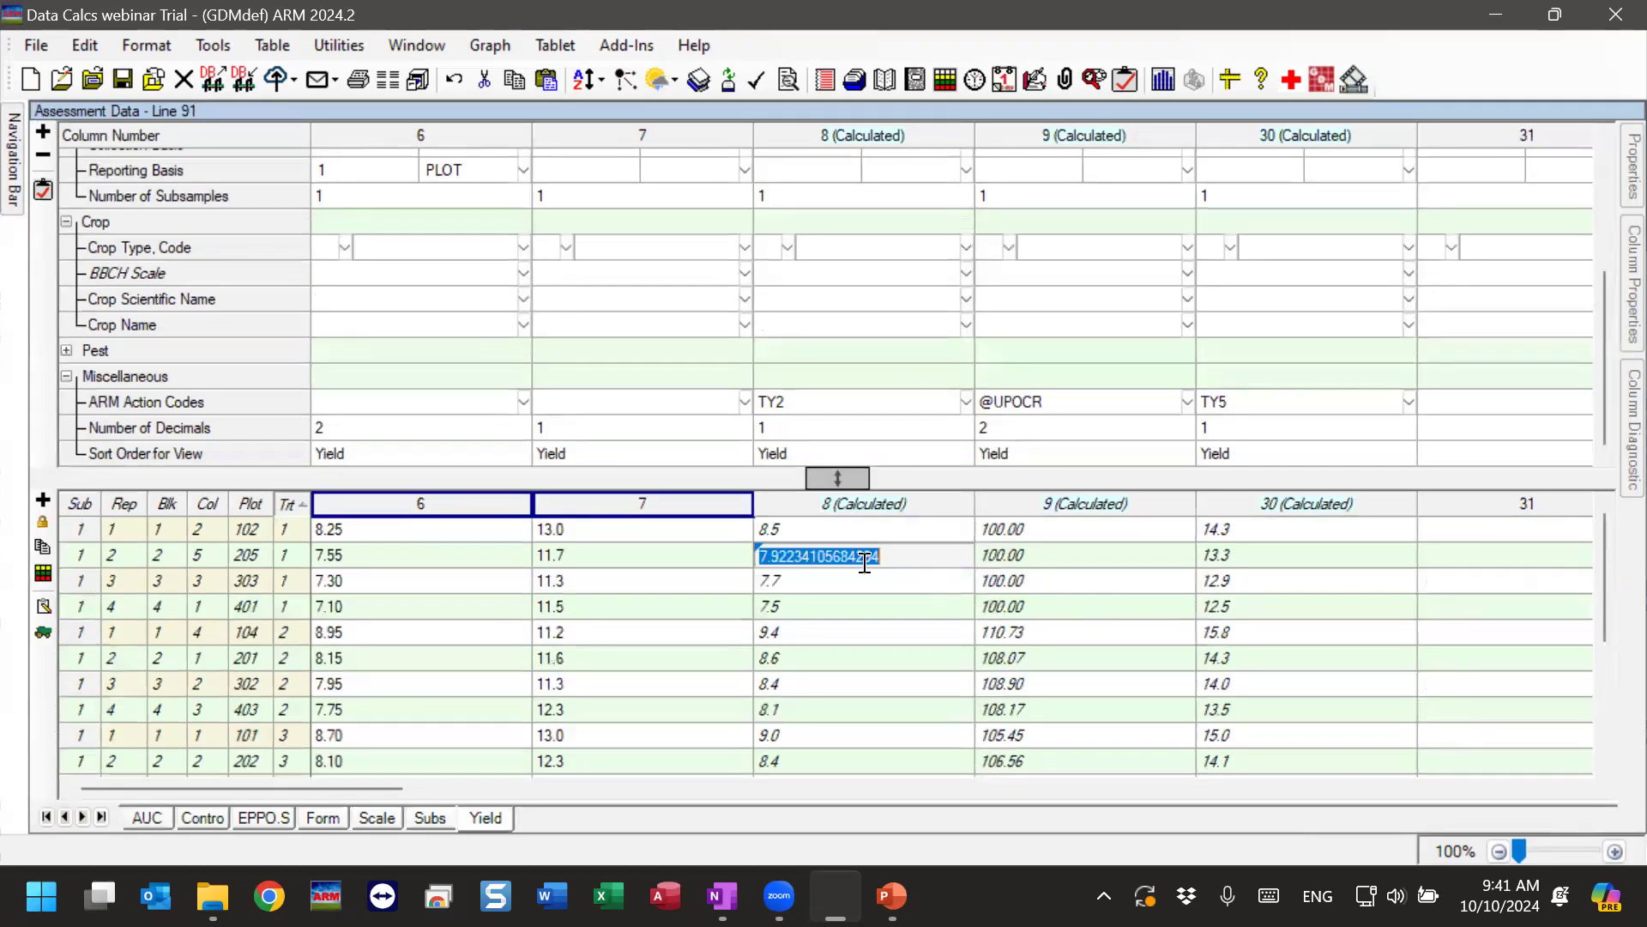
click(1299, 554)
click(887, 555)
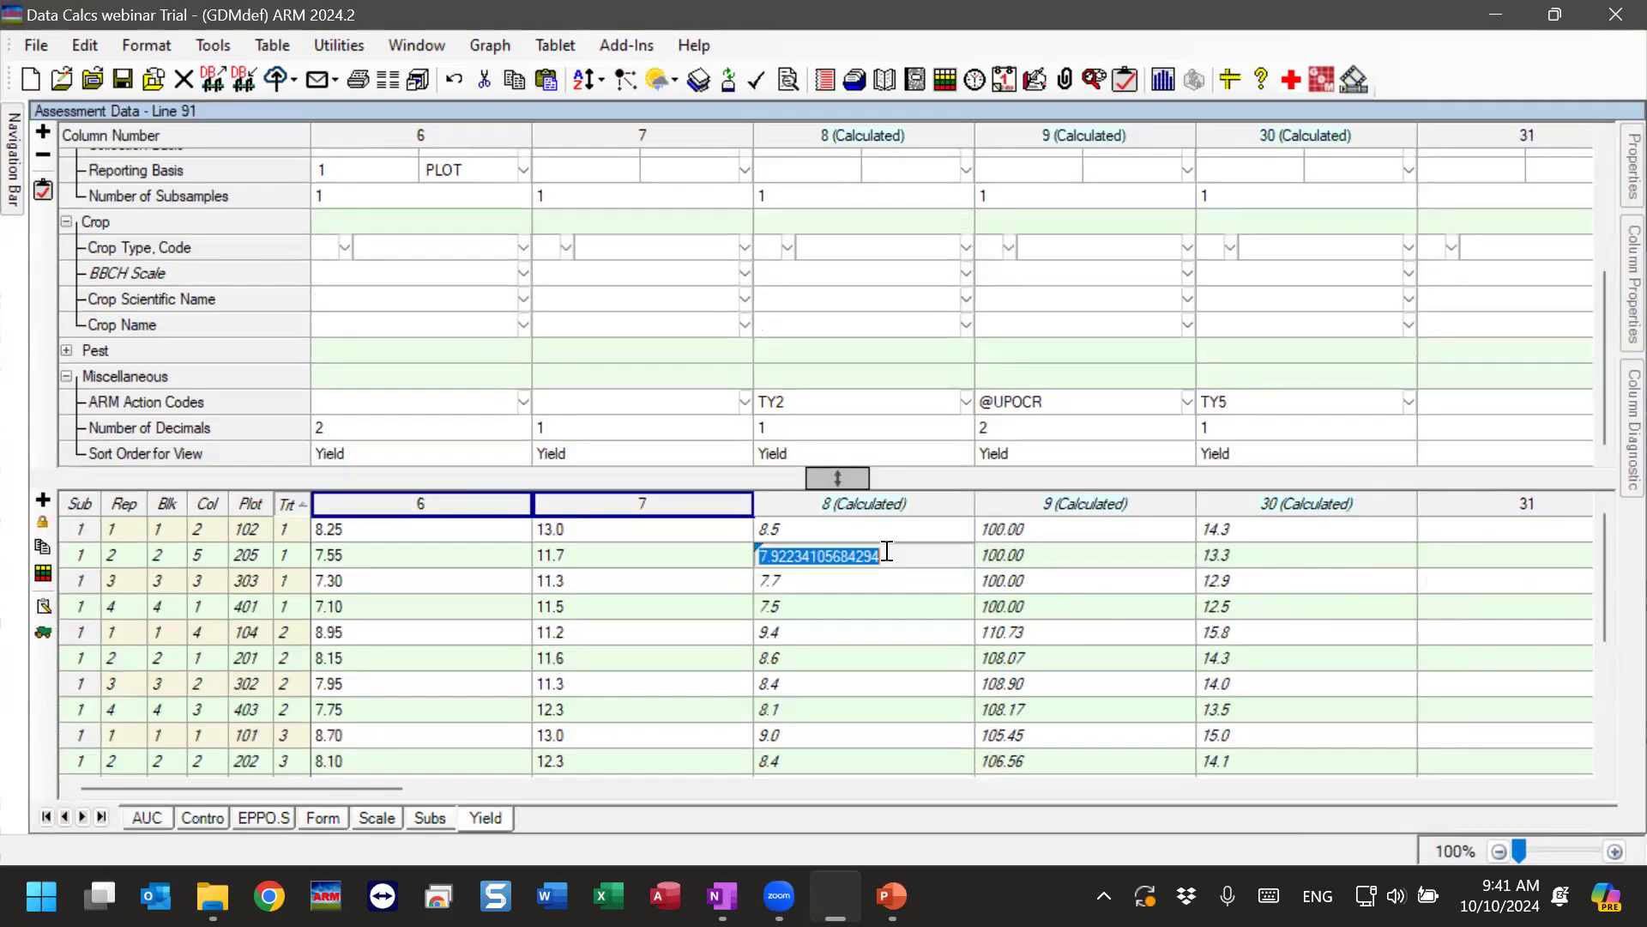
click(1254, 552)
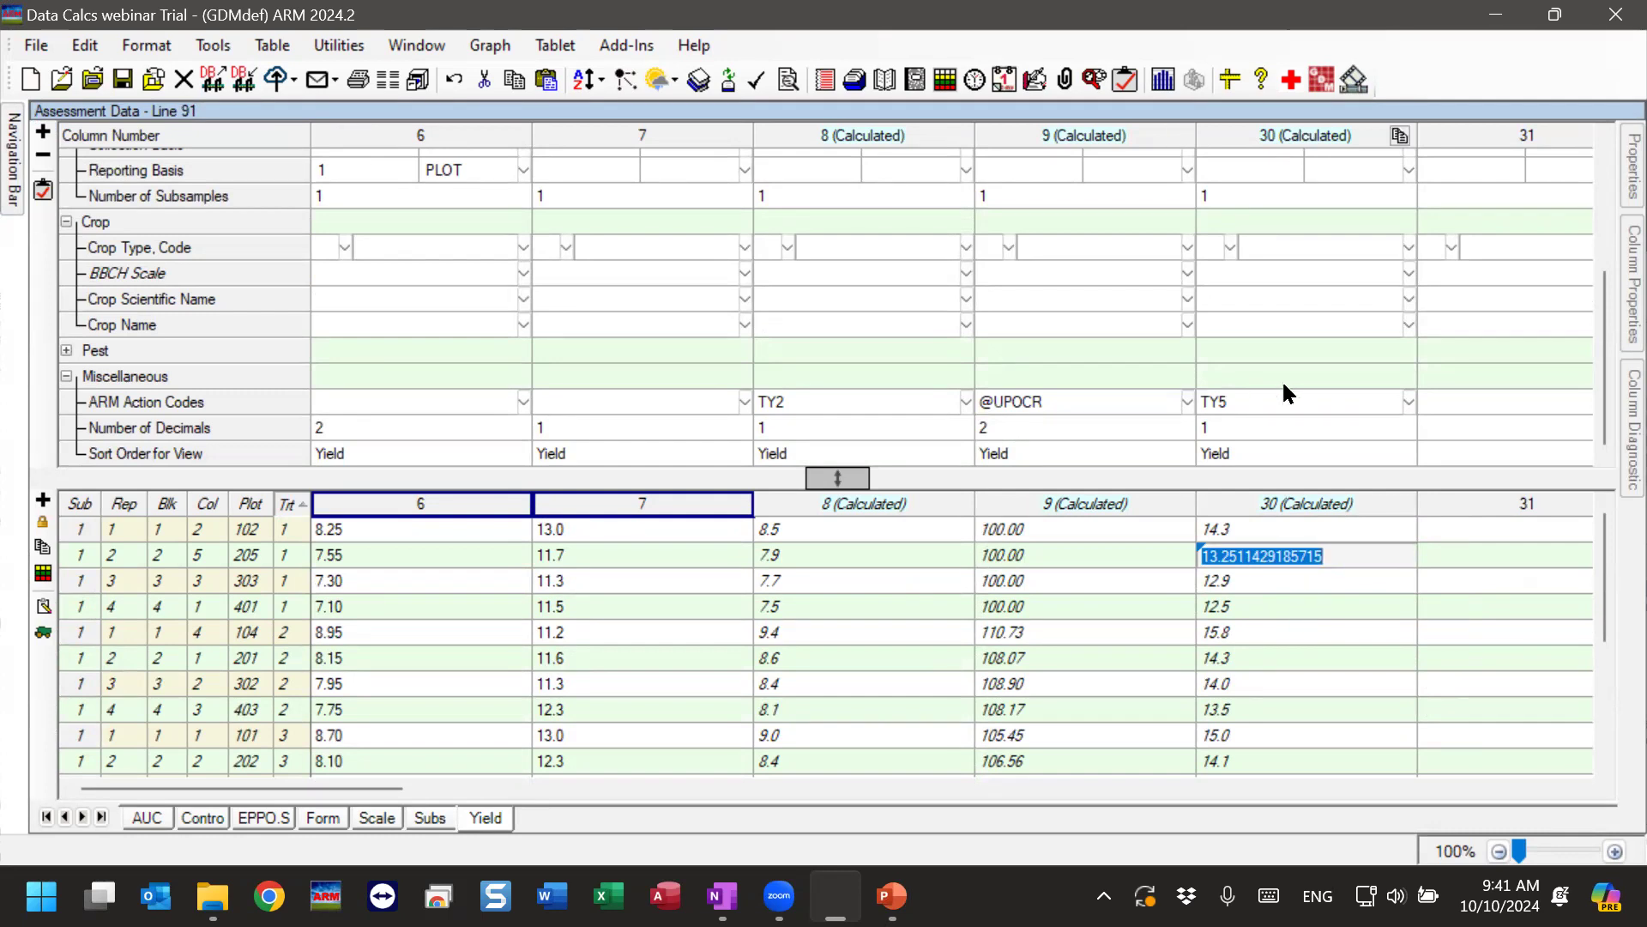
Recheck plot 205's yields in columns 8 and 30 against their headers, and inspect column 30's ARM action code.
scroll(1263, 430, up, 3)
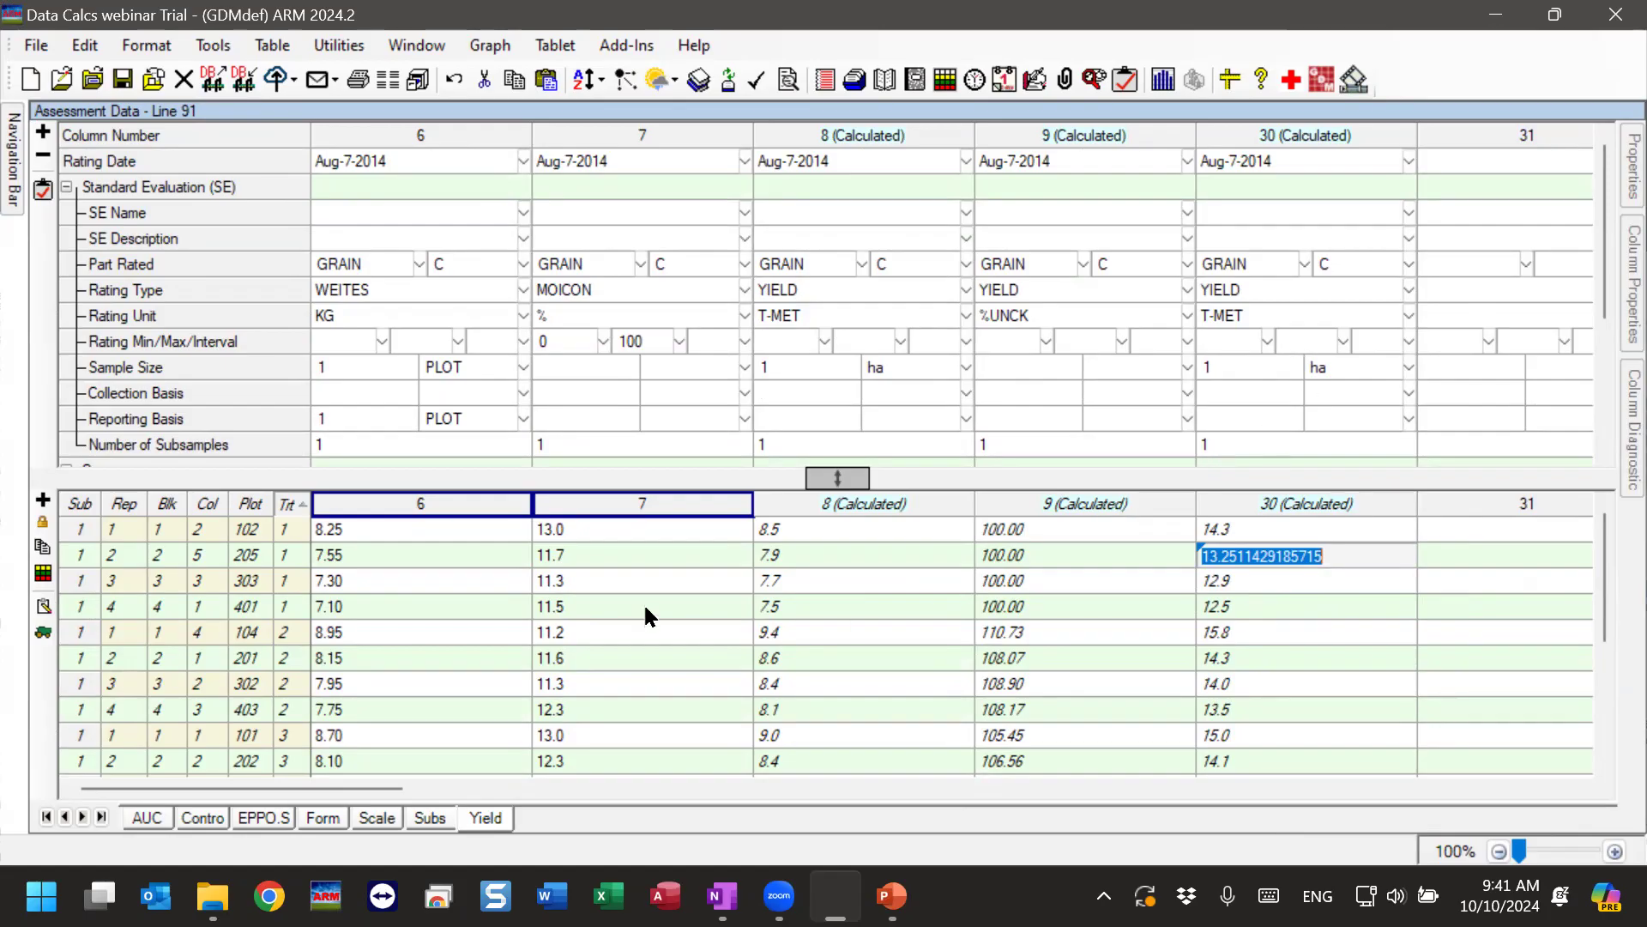
click(832, 556)
click(1285, 555)
click(873, 558)
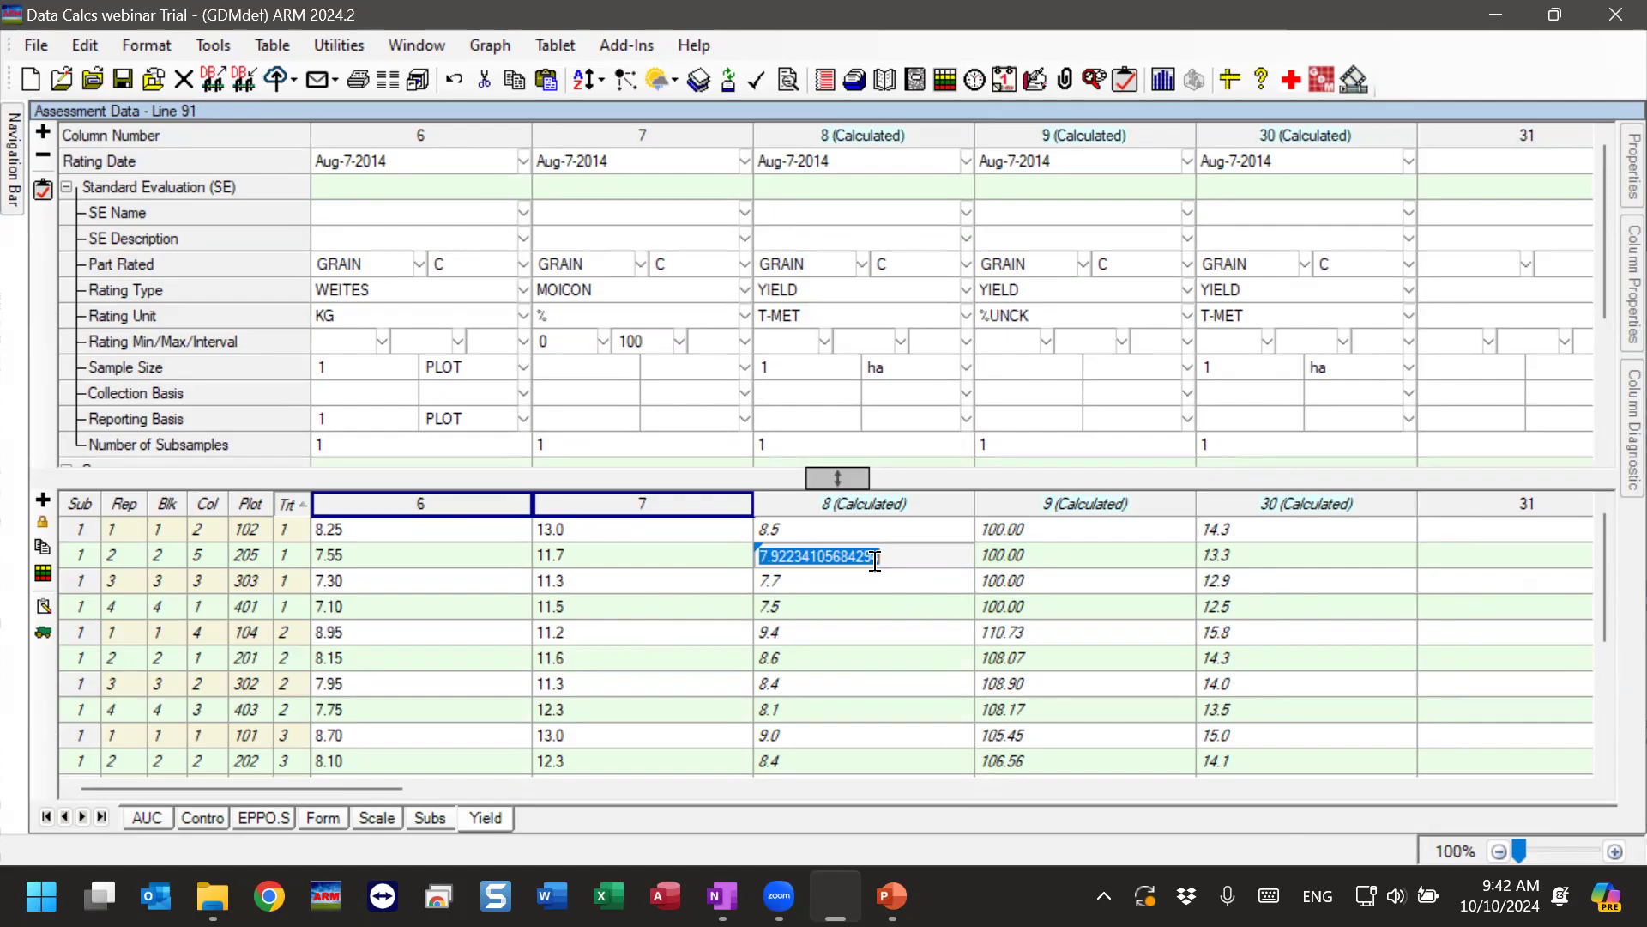
click(1296, 554)
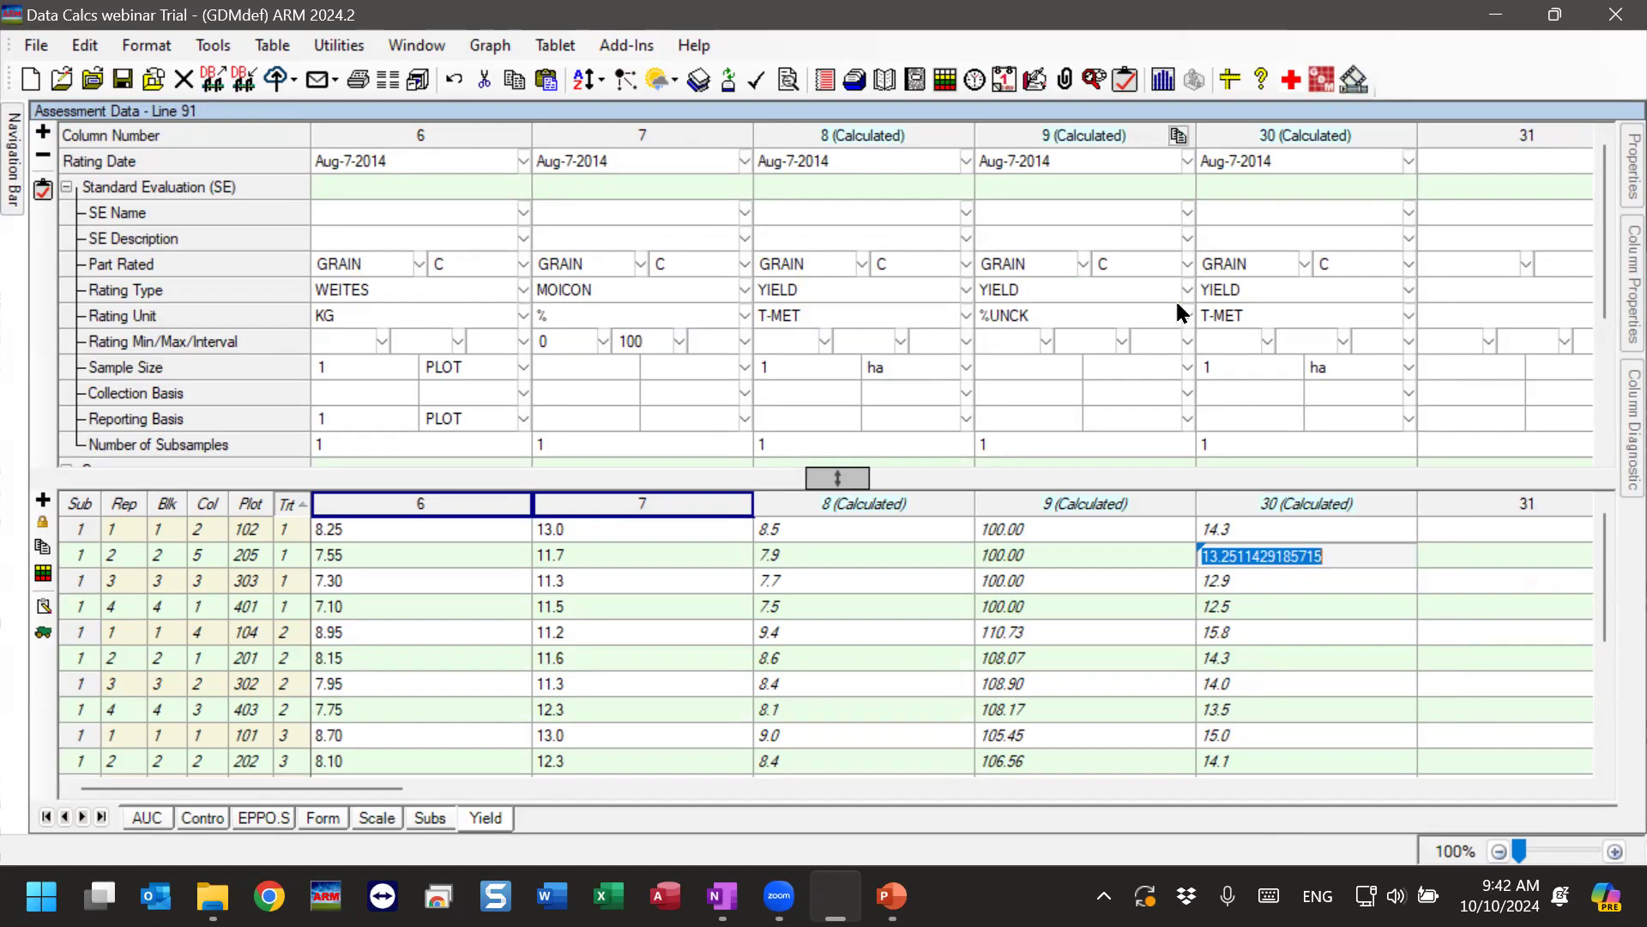
scroll(1261, 318, down, 3)
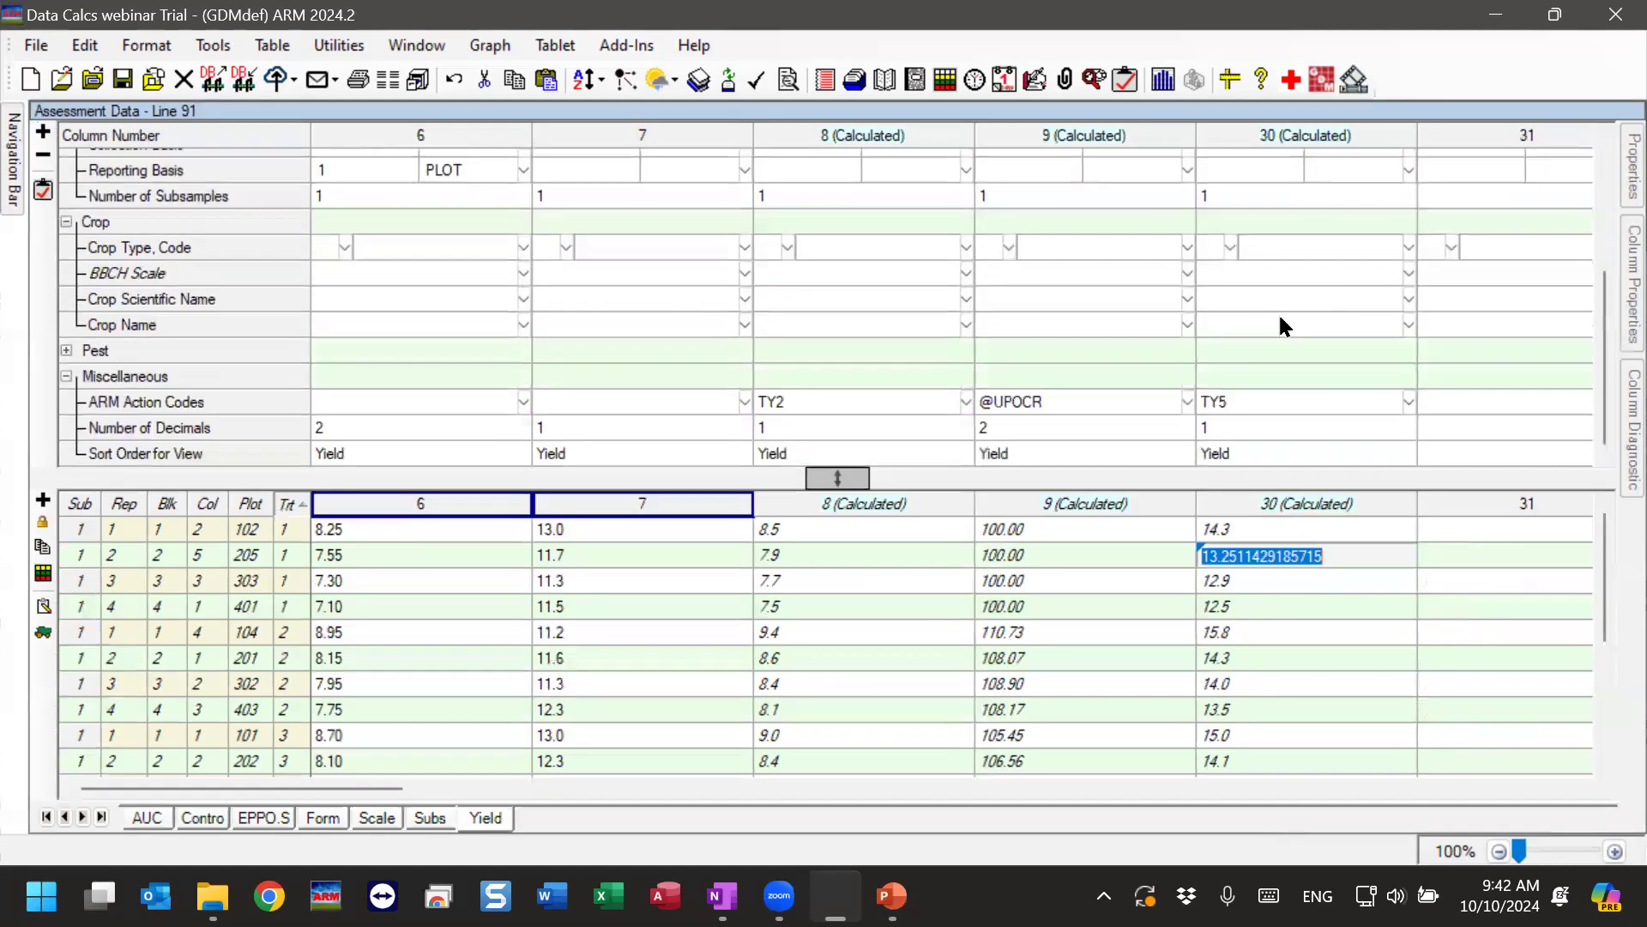
click(1265, 399)
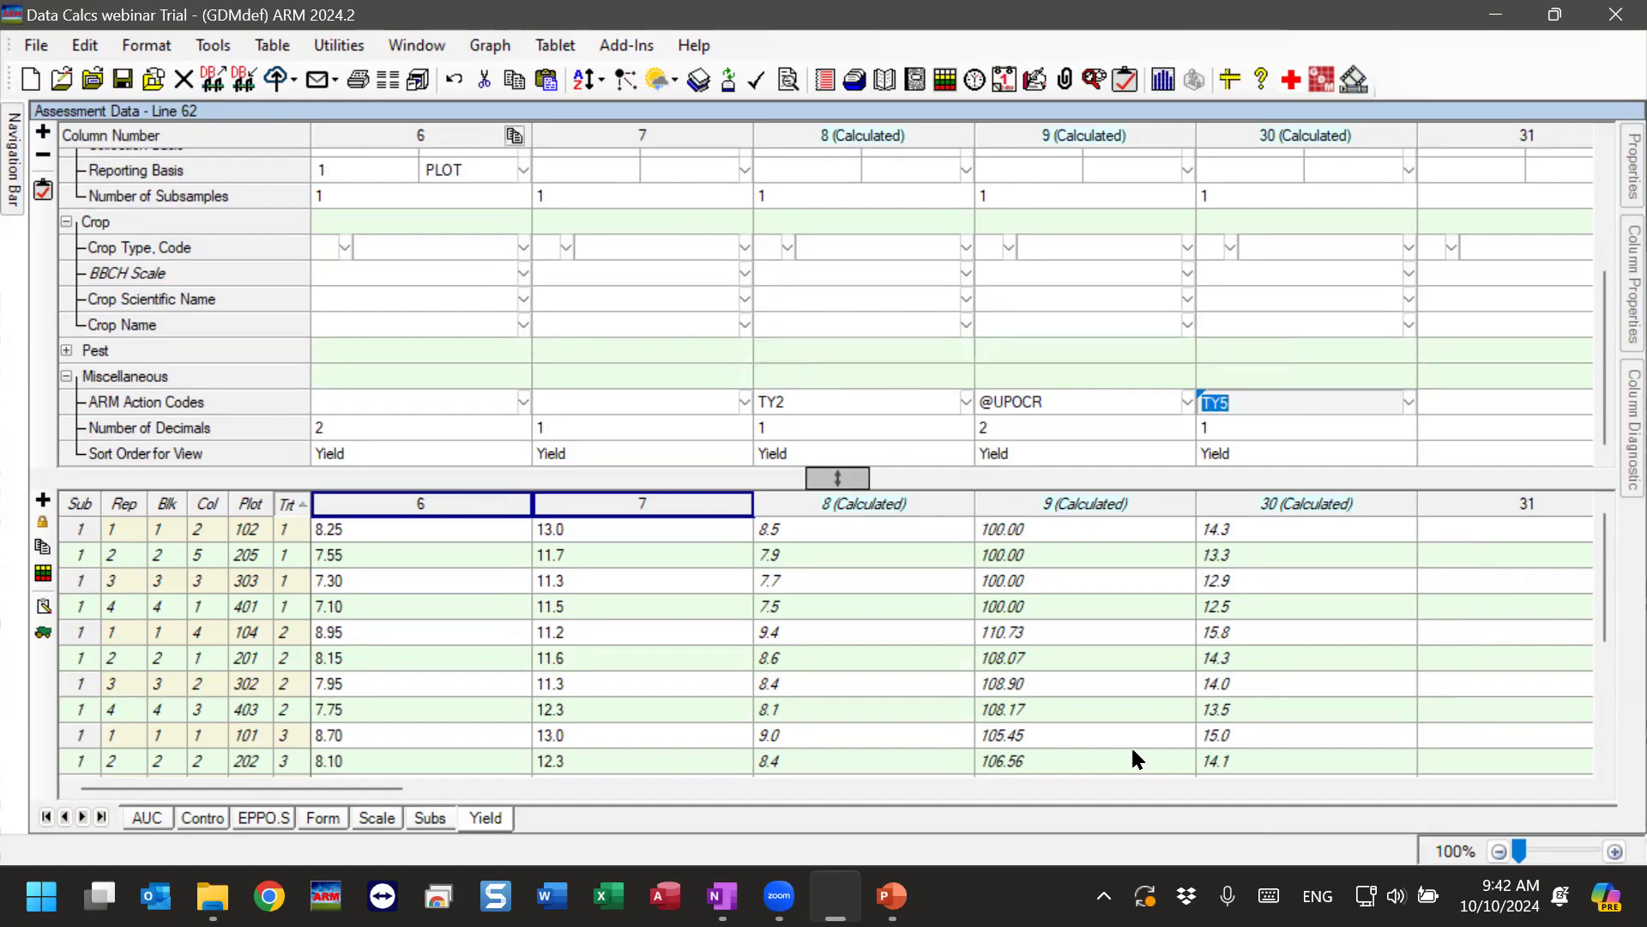
Review the Yield Conversion settings stored for column 8 beside the data, and close them without changes.
click(212, 45)
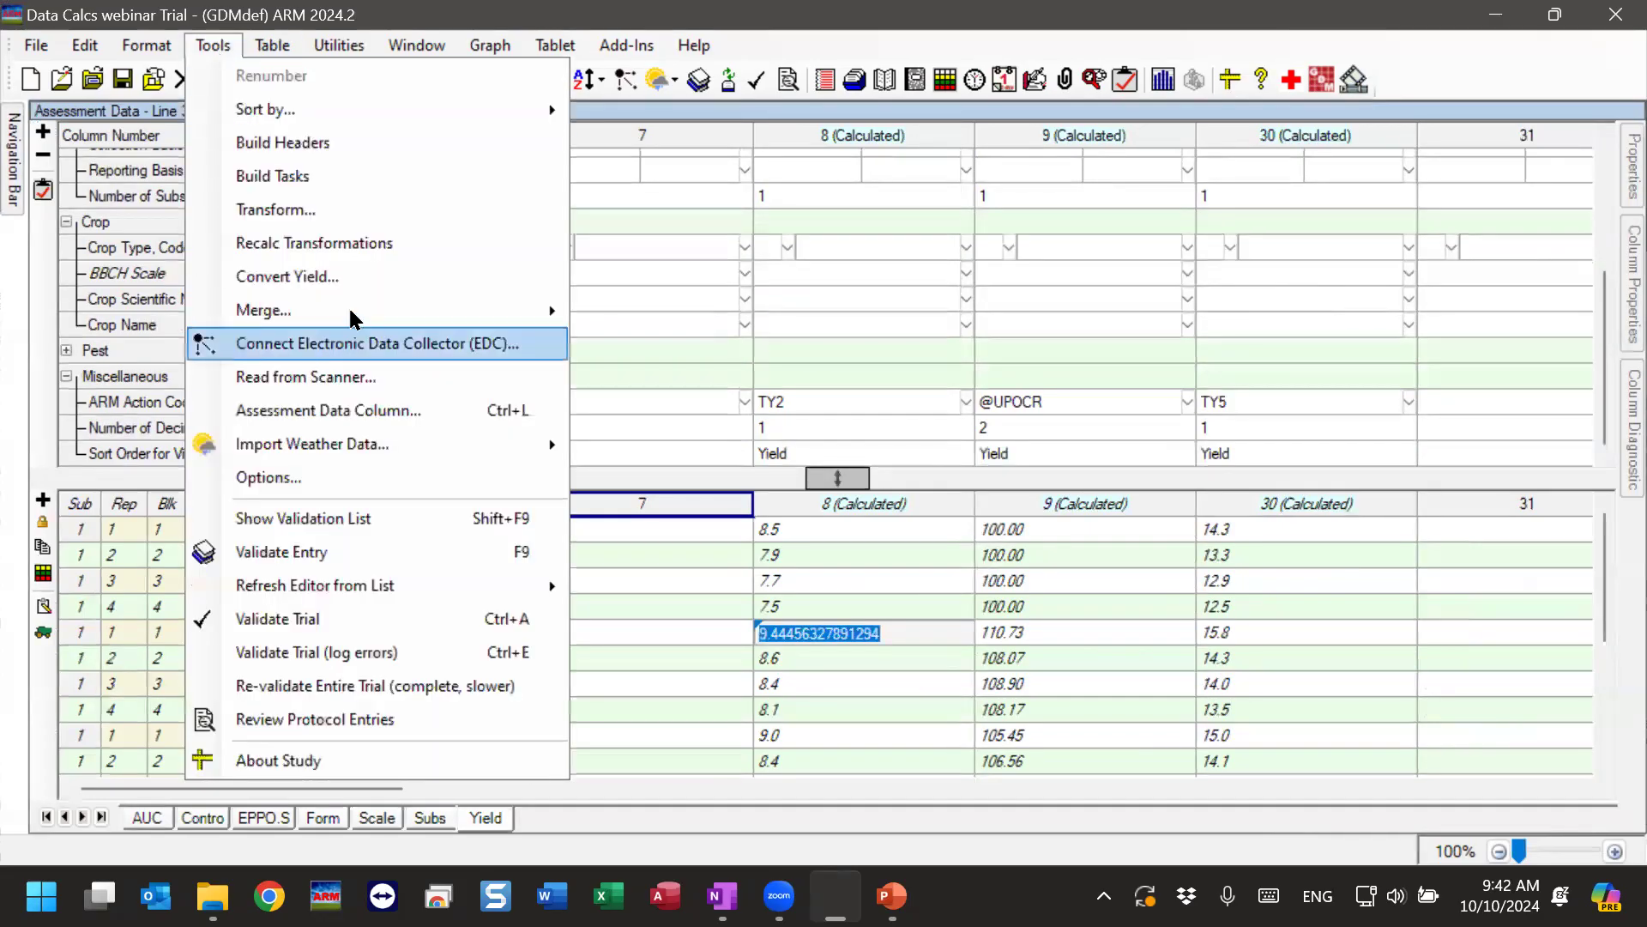
click(349, 276)
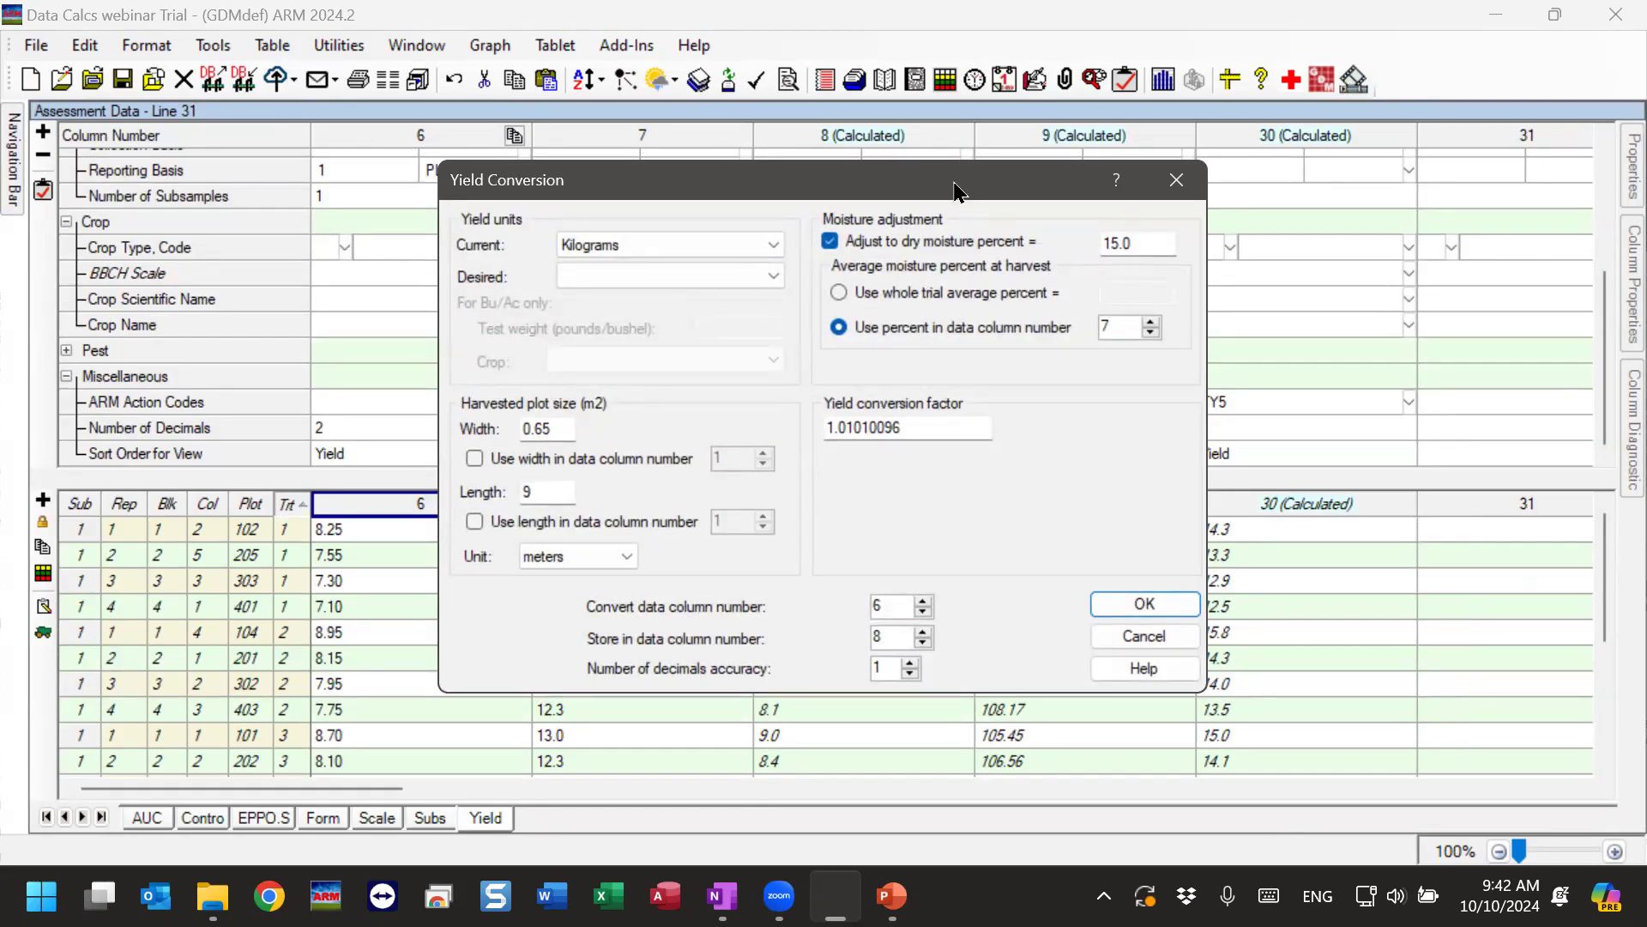
drag(962, 190, 387, 223)
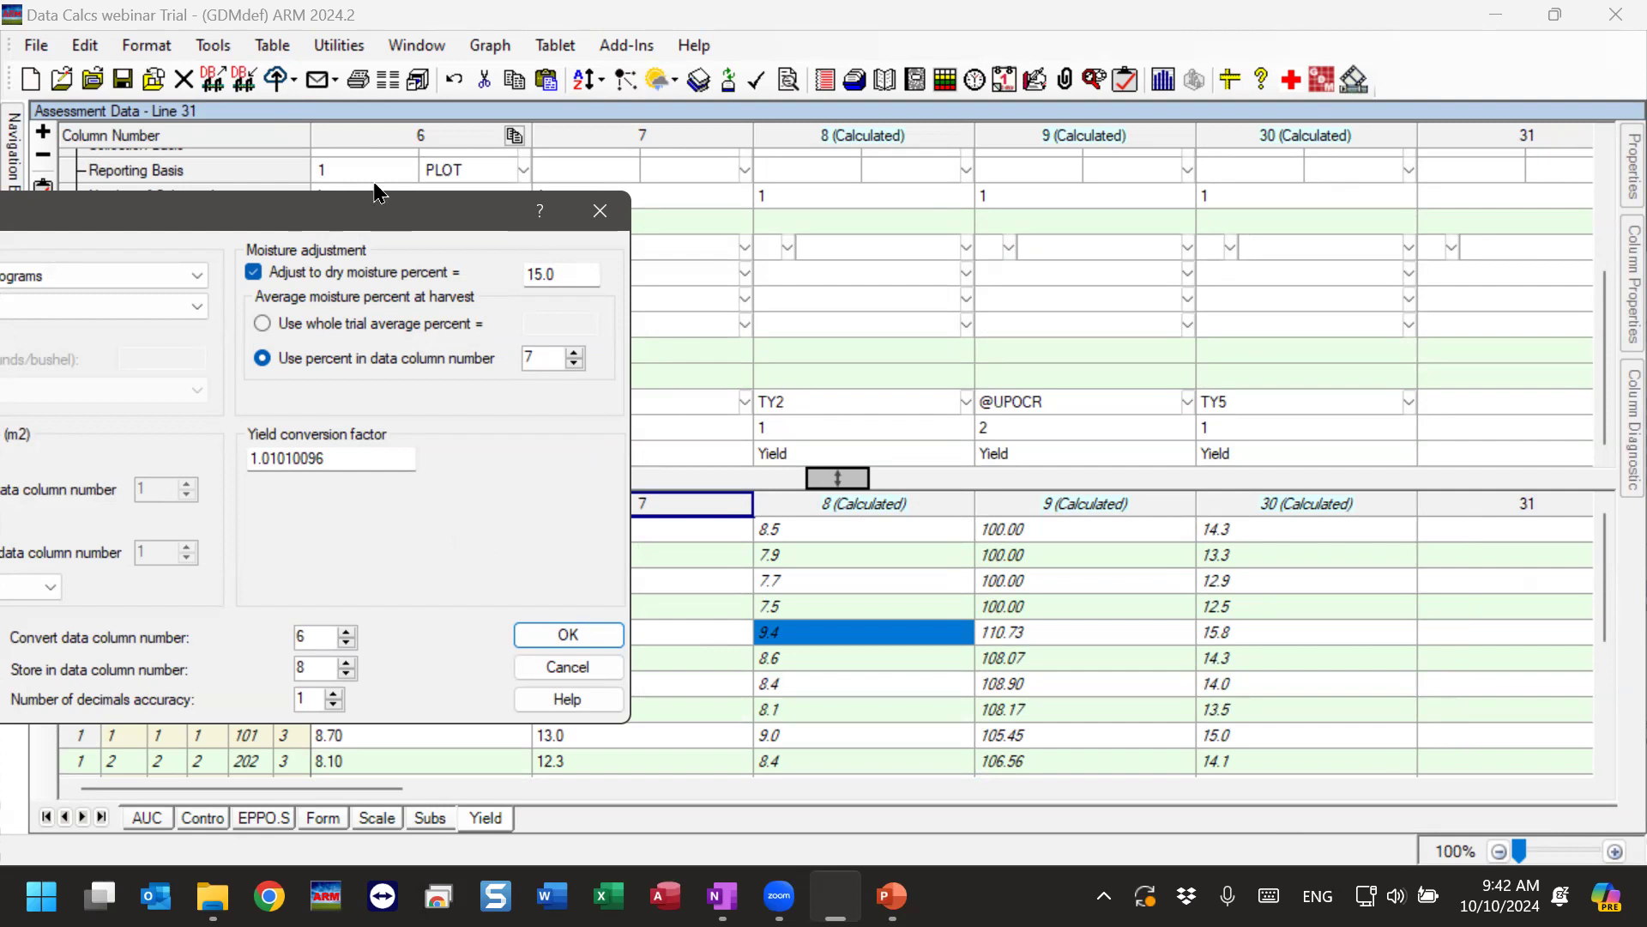
drag(301, 222, 574, 250)
click(859, 250)
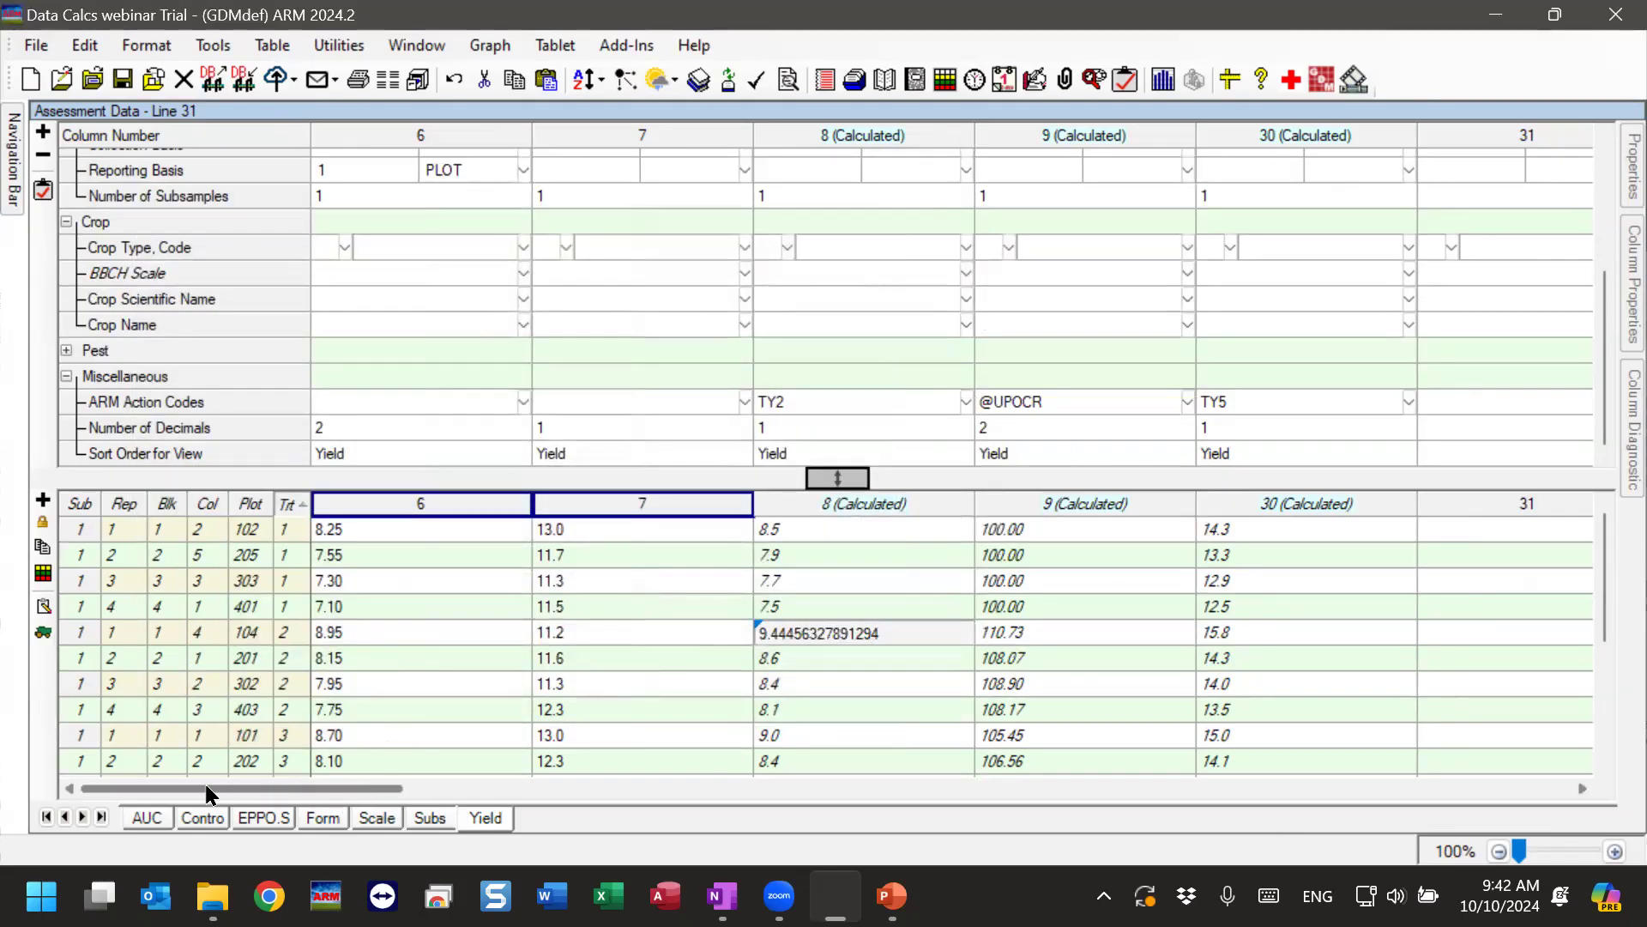
Highlight the headers of columns 6 to 8 and review their descriptions, column 8's action code and its rating type.
scroll(646, 357, up, 3)
drag(445, 135, 851, 146)
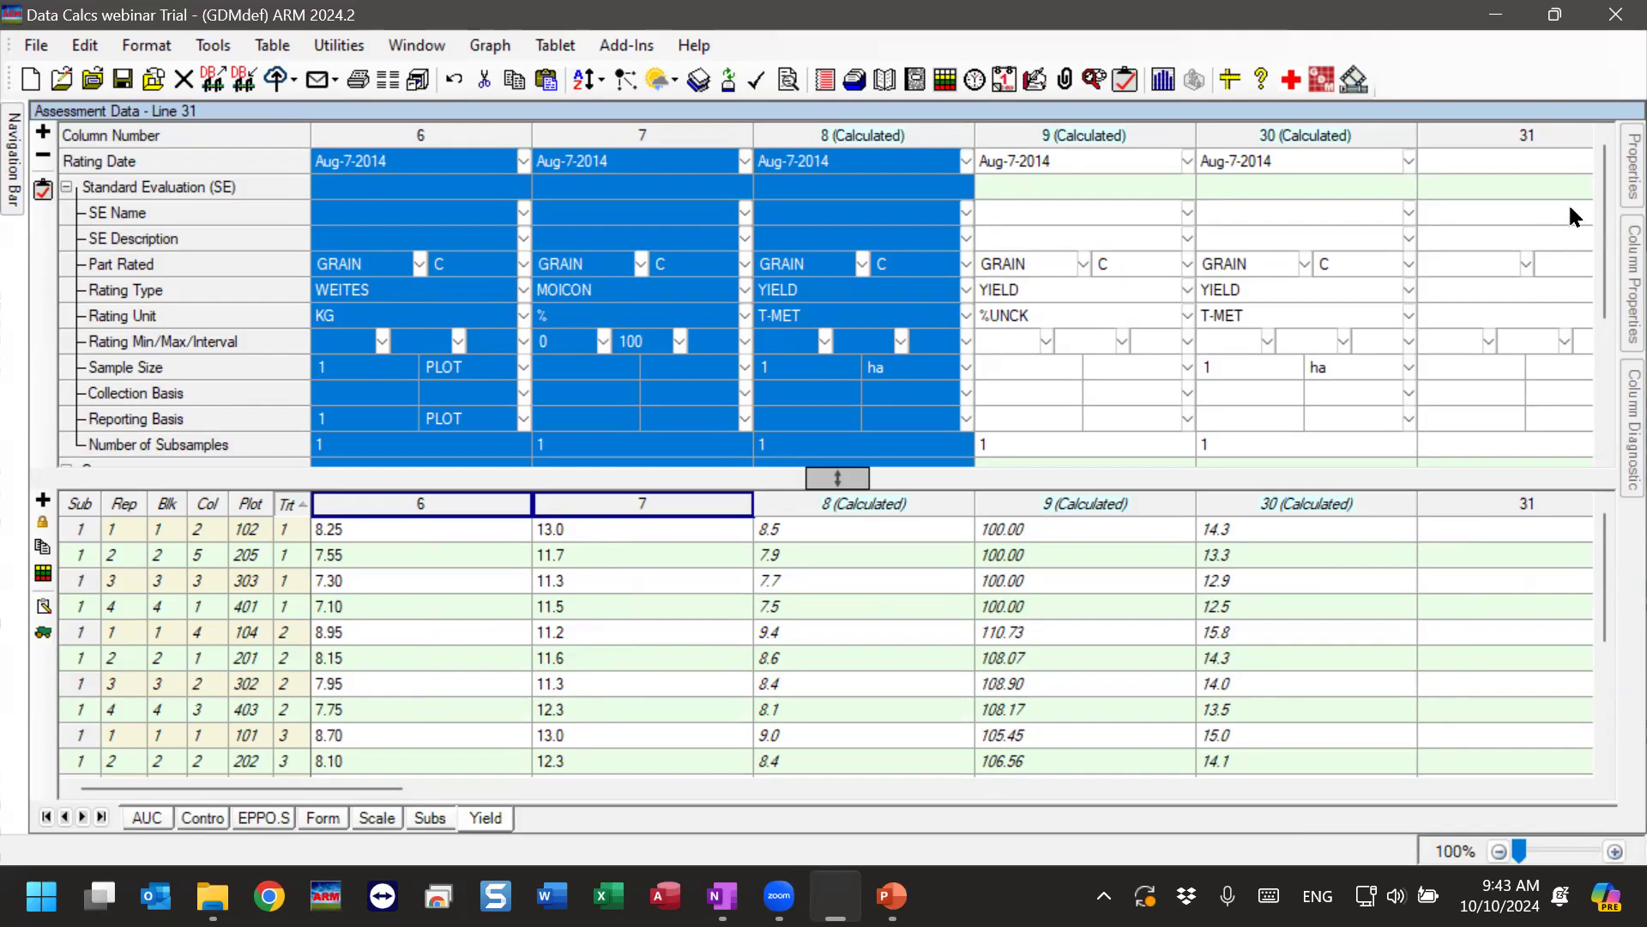
click(1607, 443)
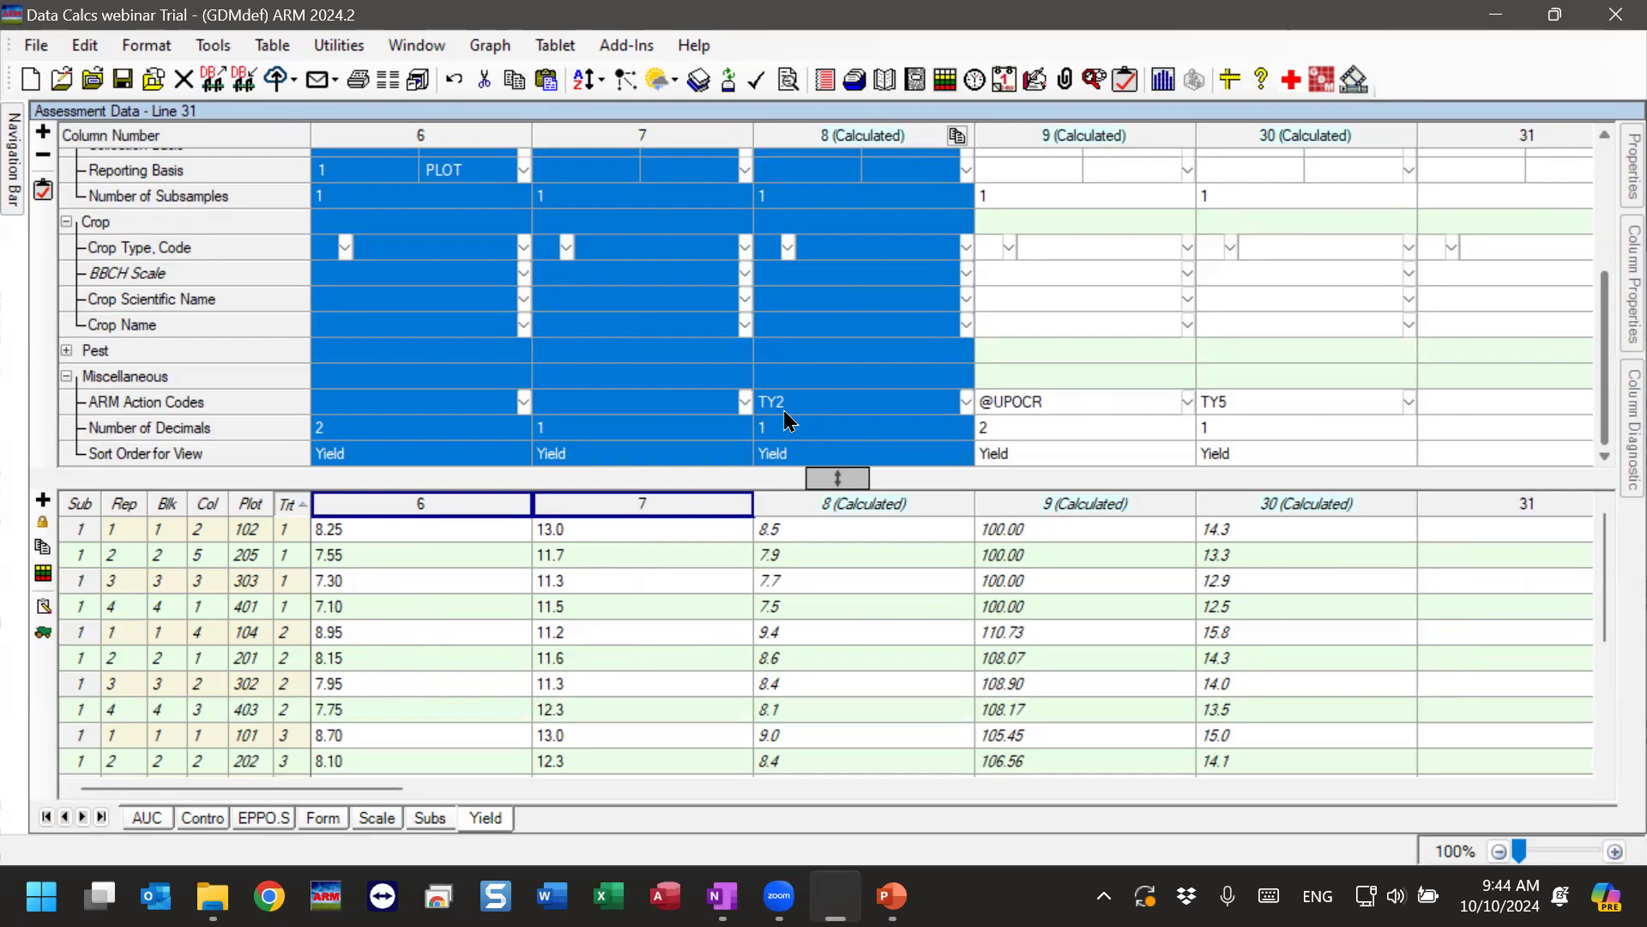
drag(1606, 383, 1583, 261)
click(877, 289)
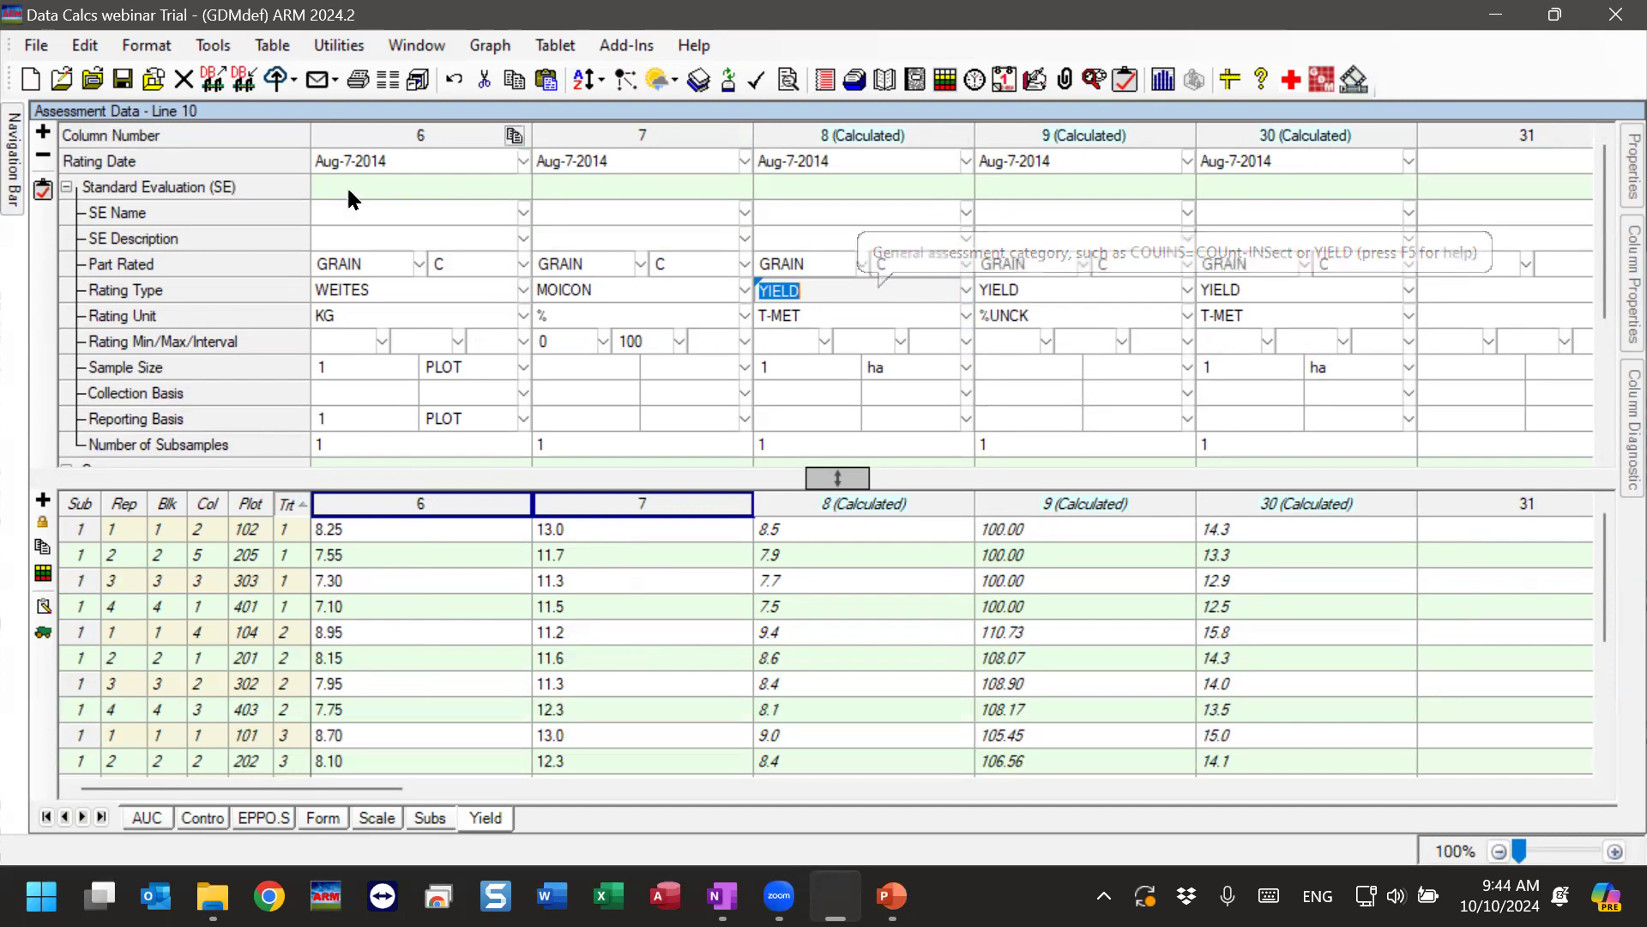
Reopen column 8's Yield Conversion settings, check the harvested plot width and length, and cancel.
click(213, 45)
click(292, 276)
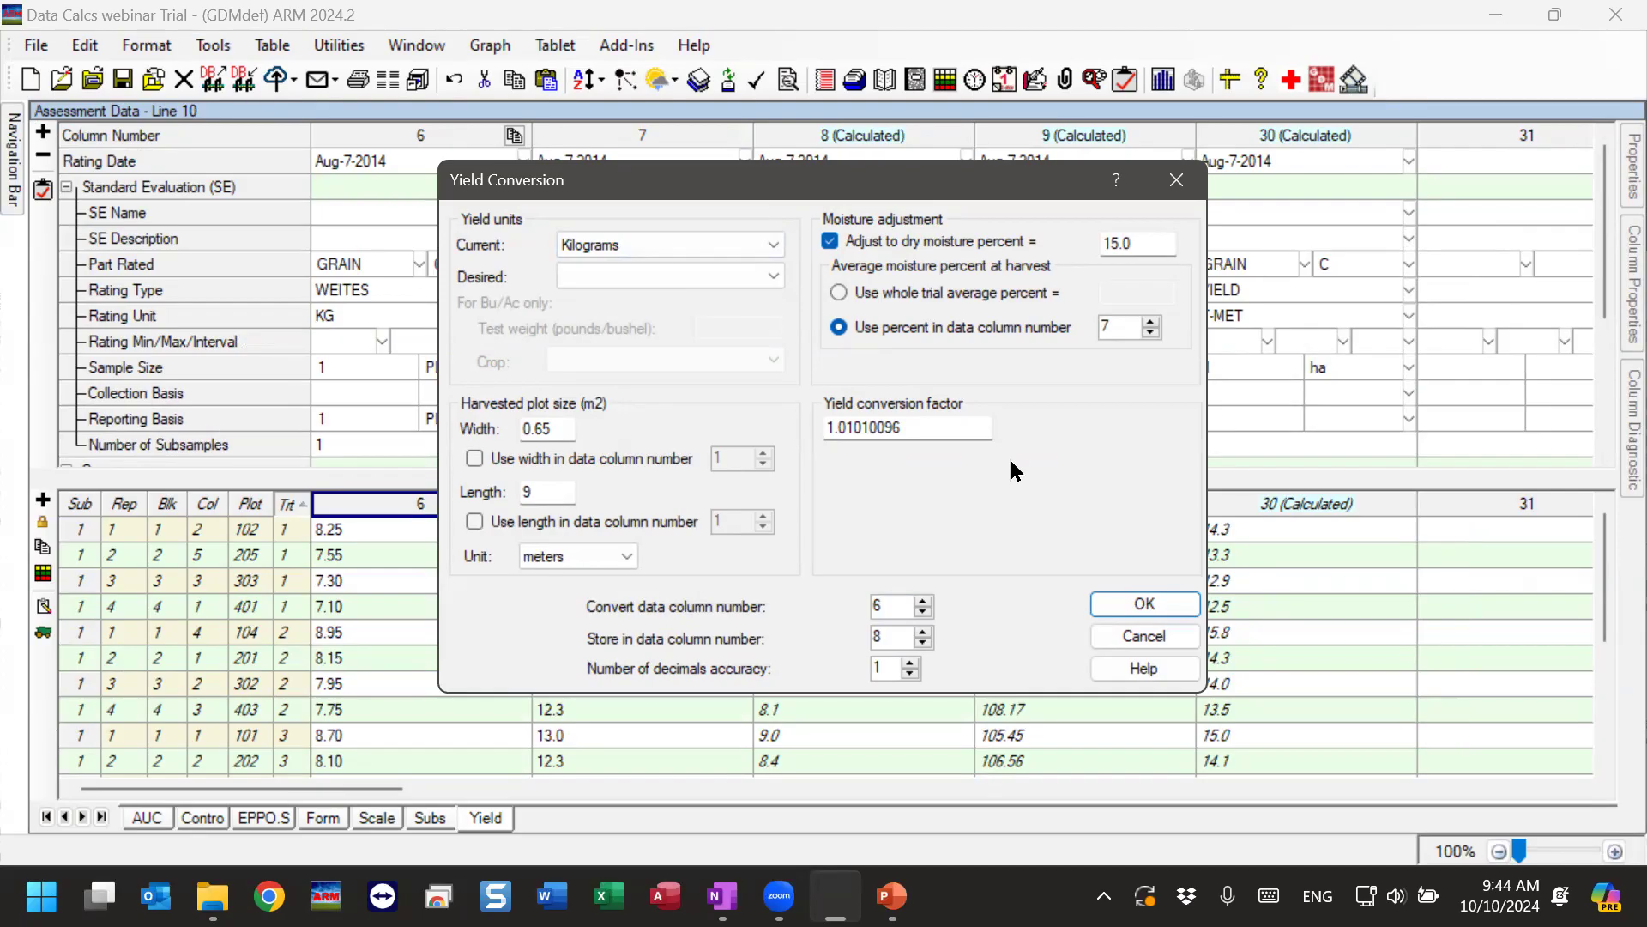
double_click(536, 428)
double_click(539, 487)
click(1144, 636)
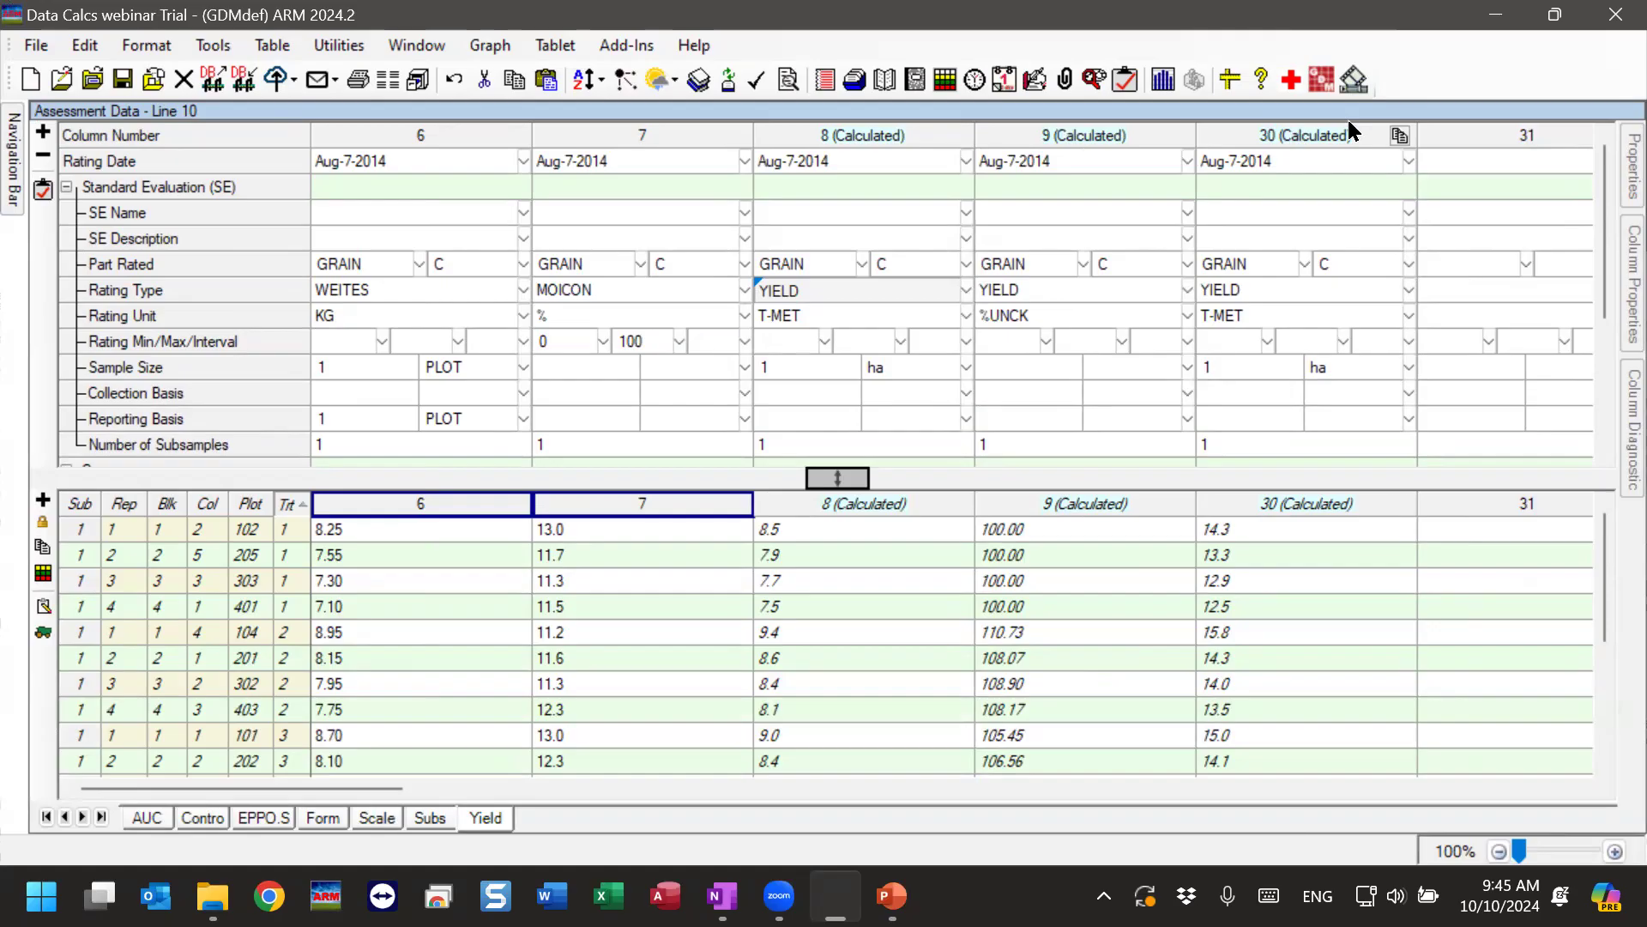
Switch to the PowerPoint presentation and advance to the Area Under Curve (AUC) slide.
click(1499, 15)
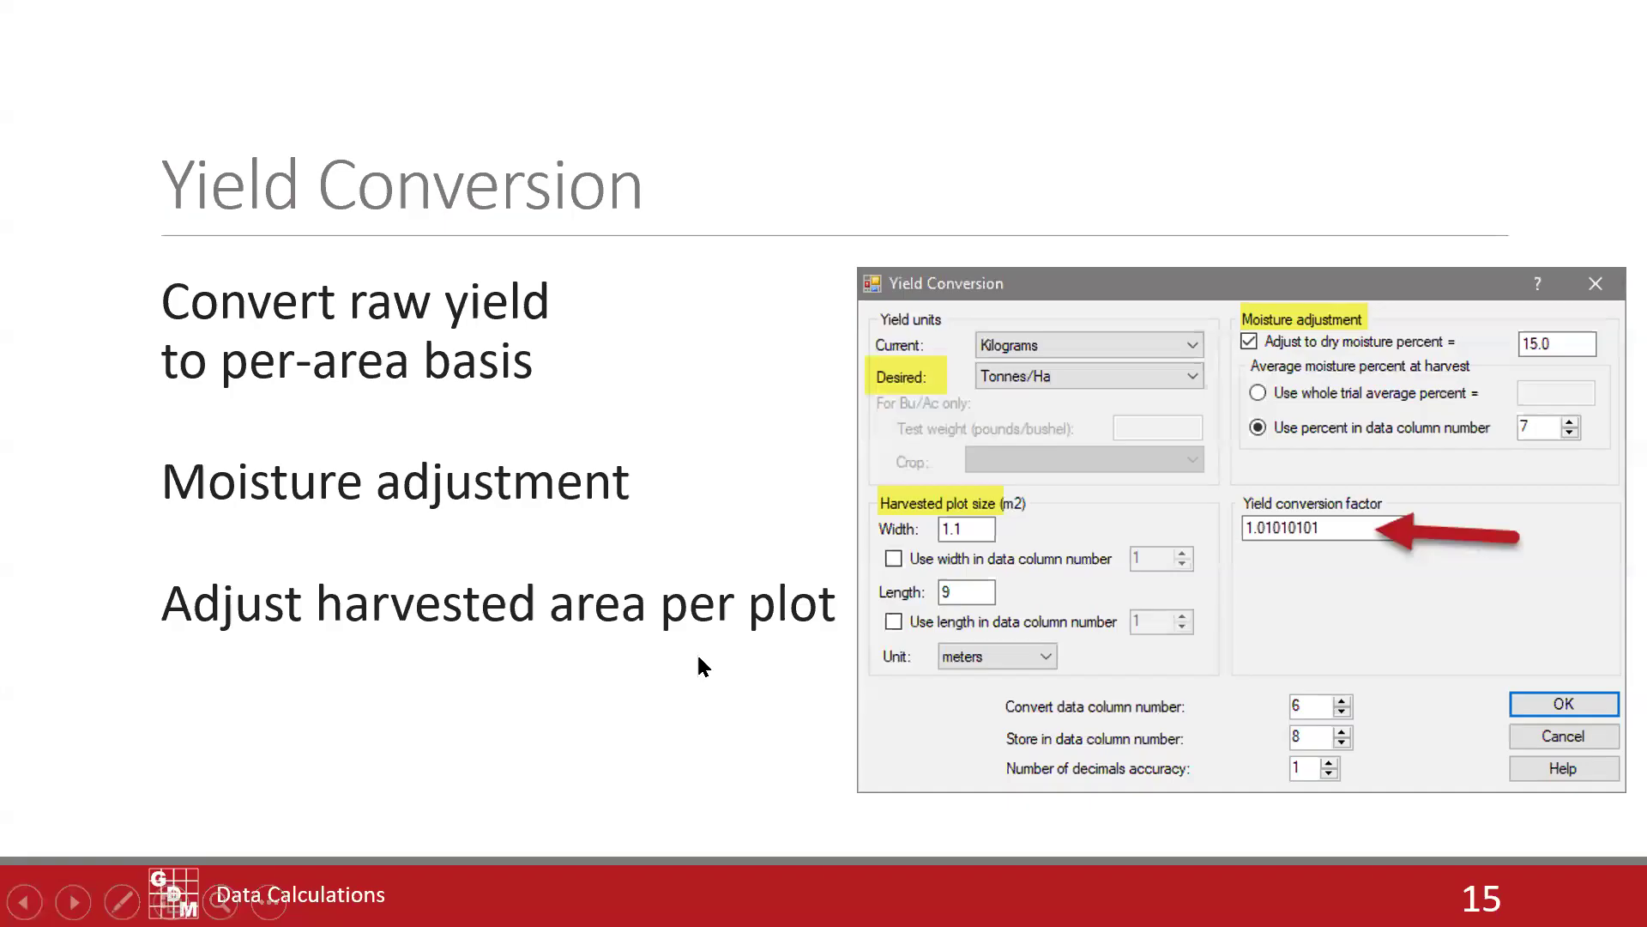
click(699, 657)
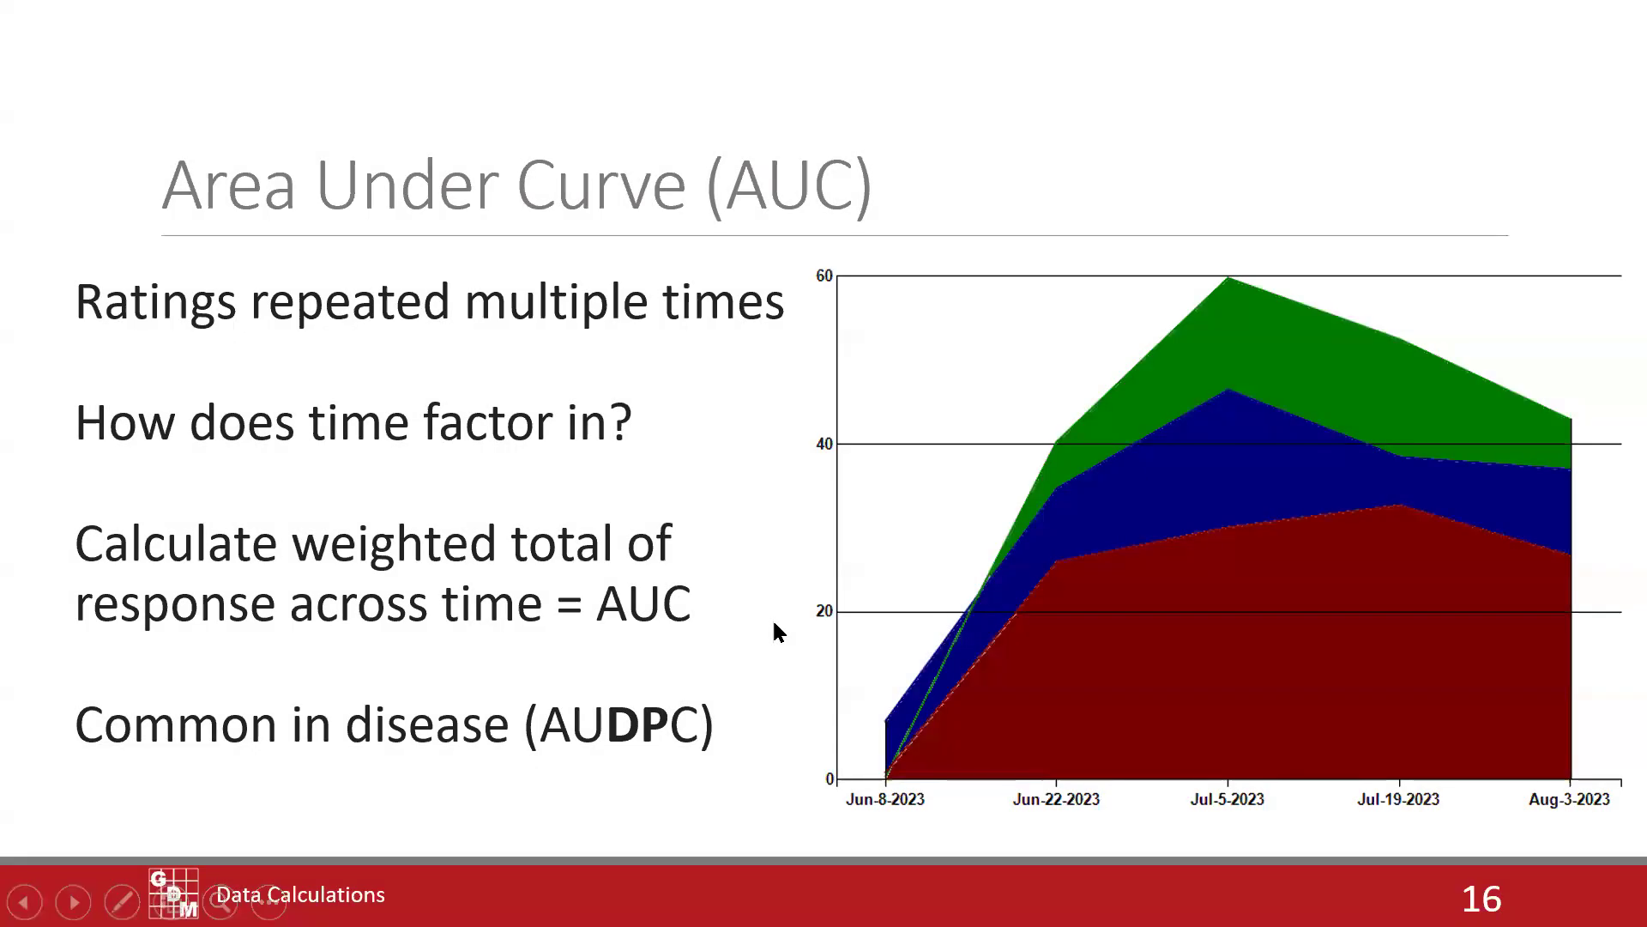
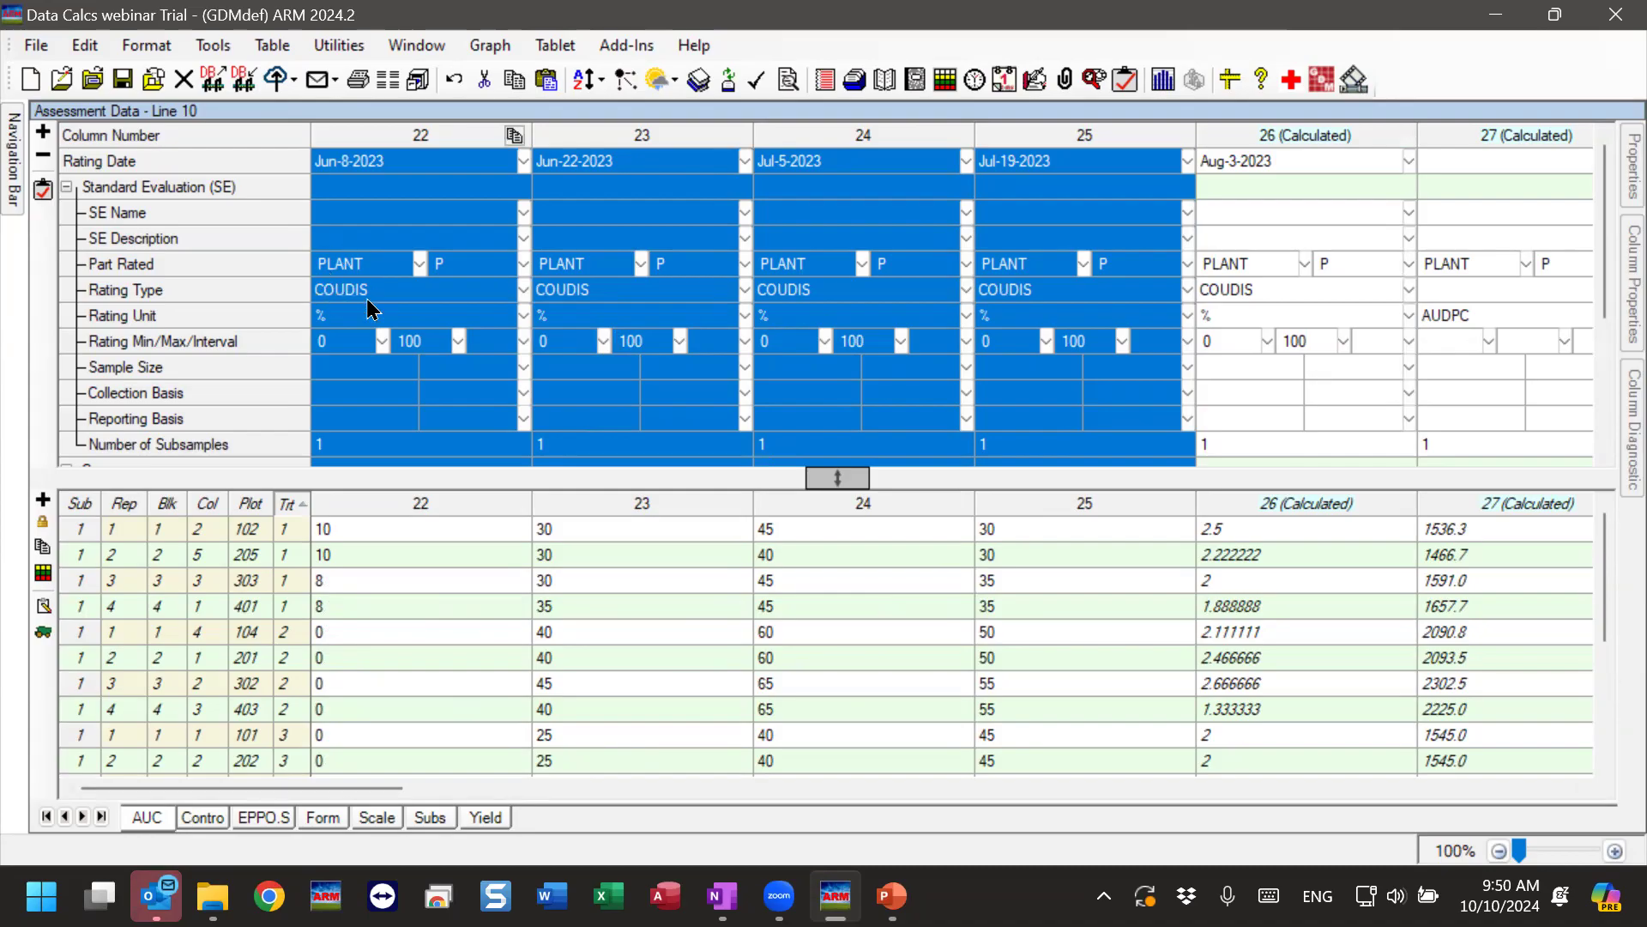
Look up the COUDIS rating type of column 22 in the Rating Type List and close the list without changes.
click(423, 292)
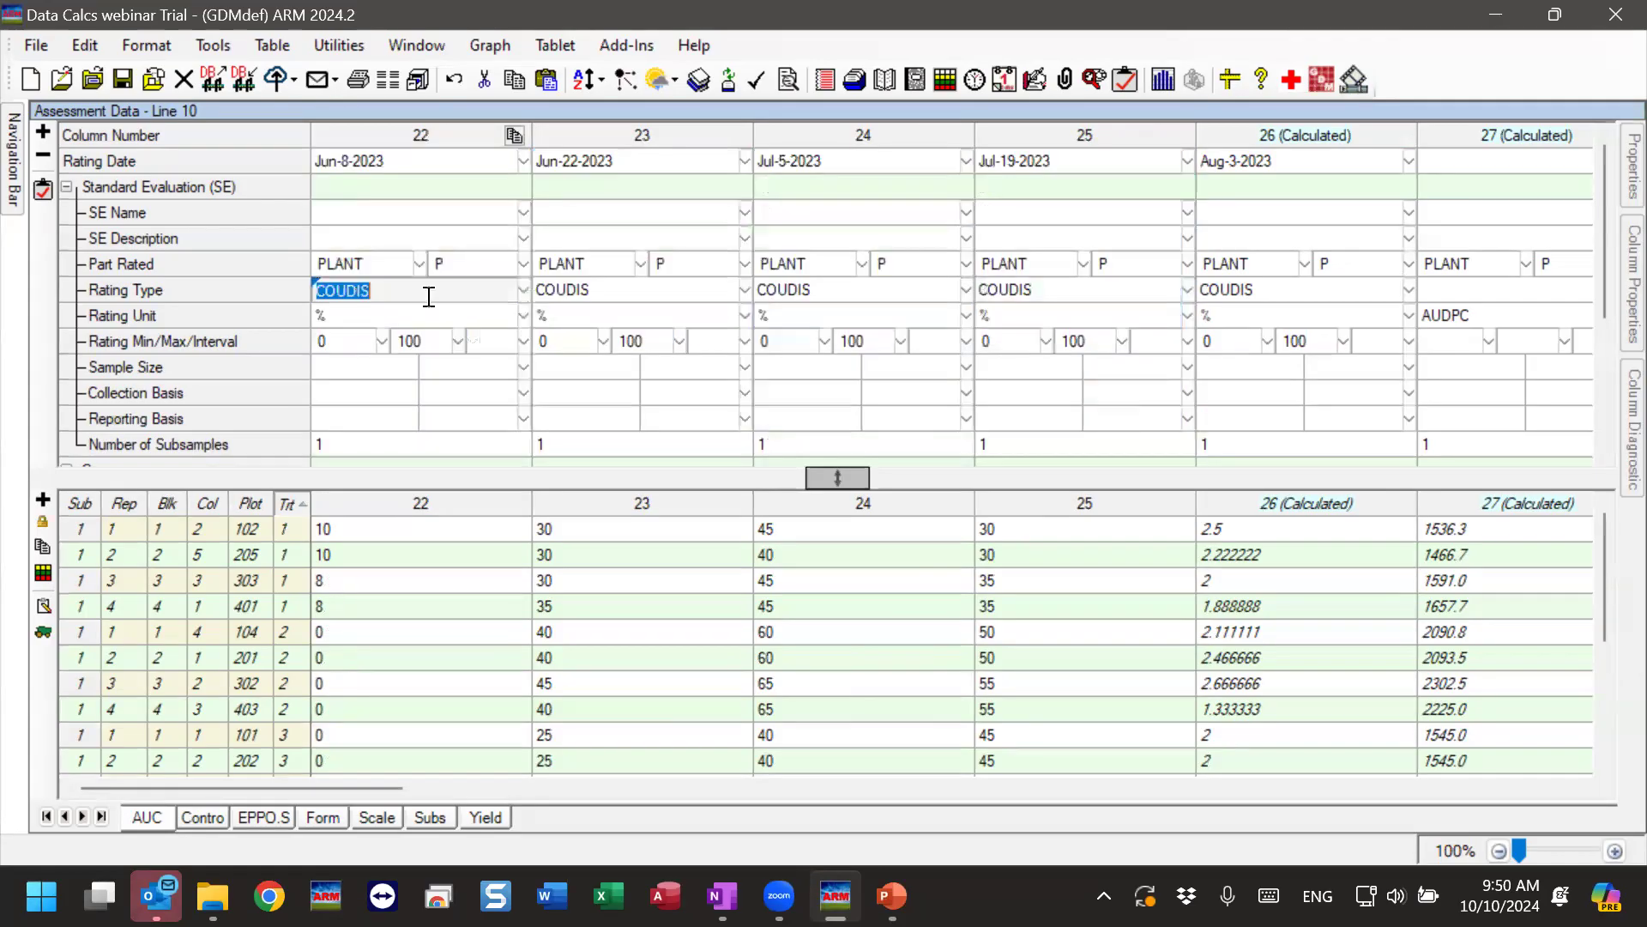
click(524, 290)
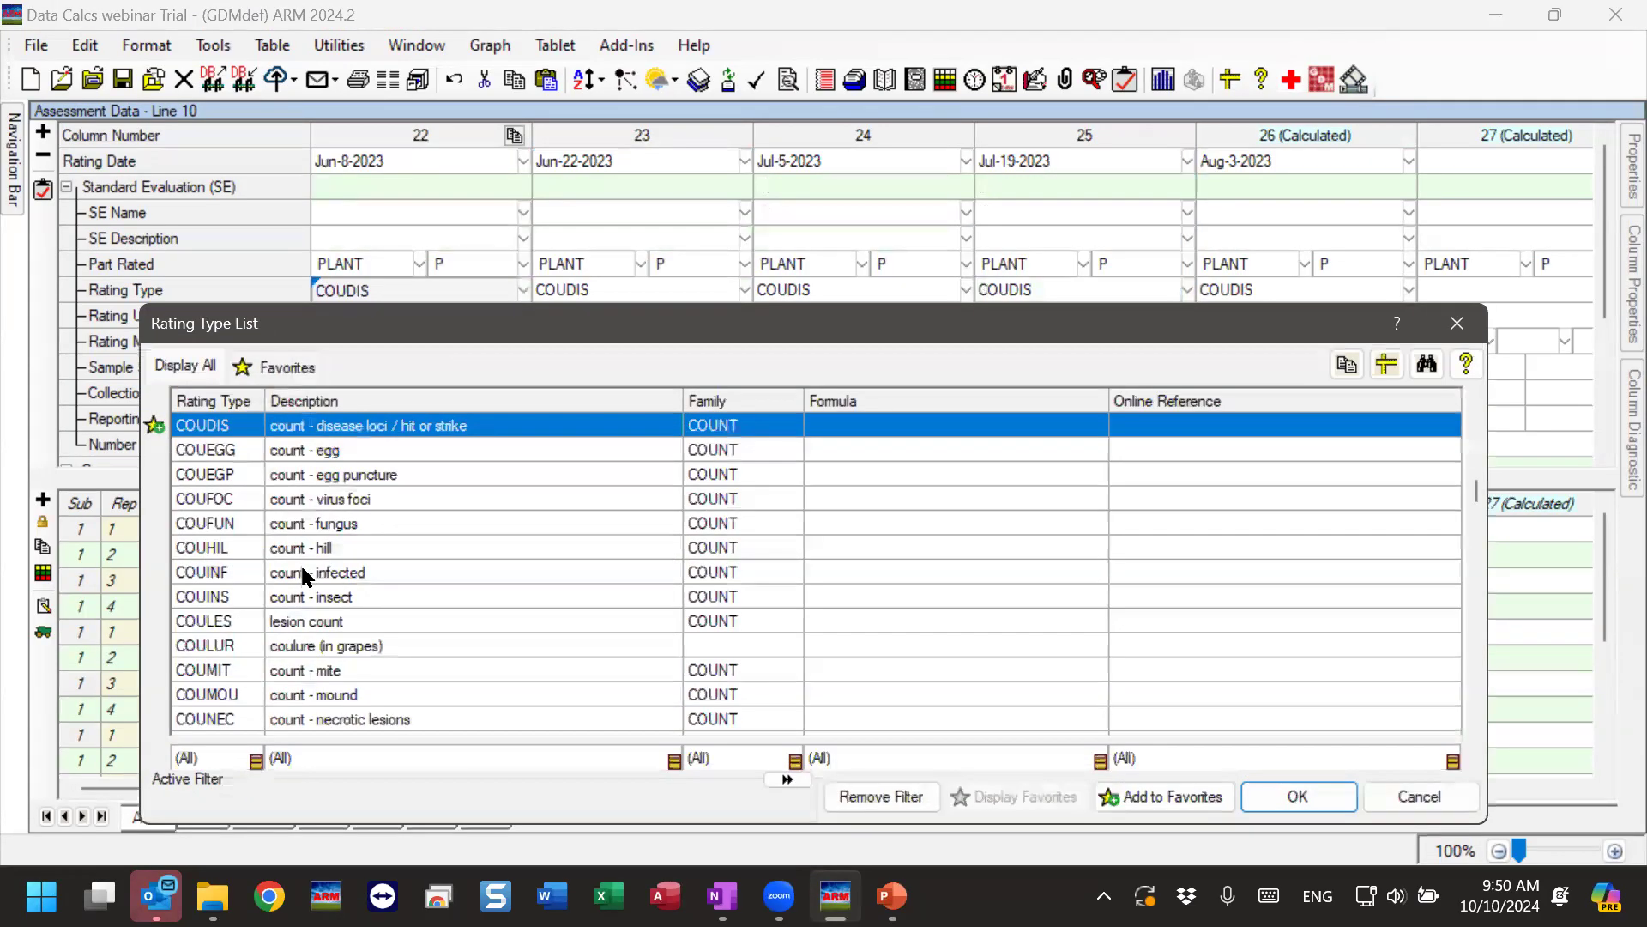
click(1457, 323)
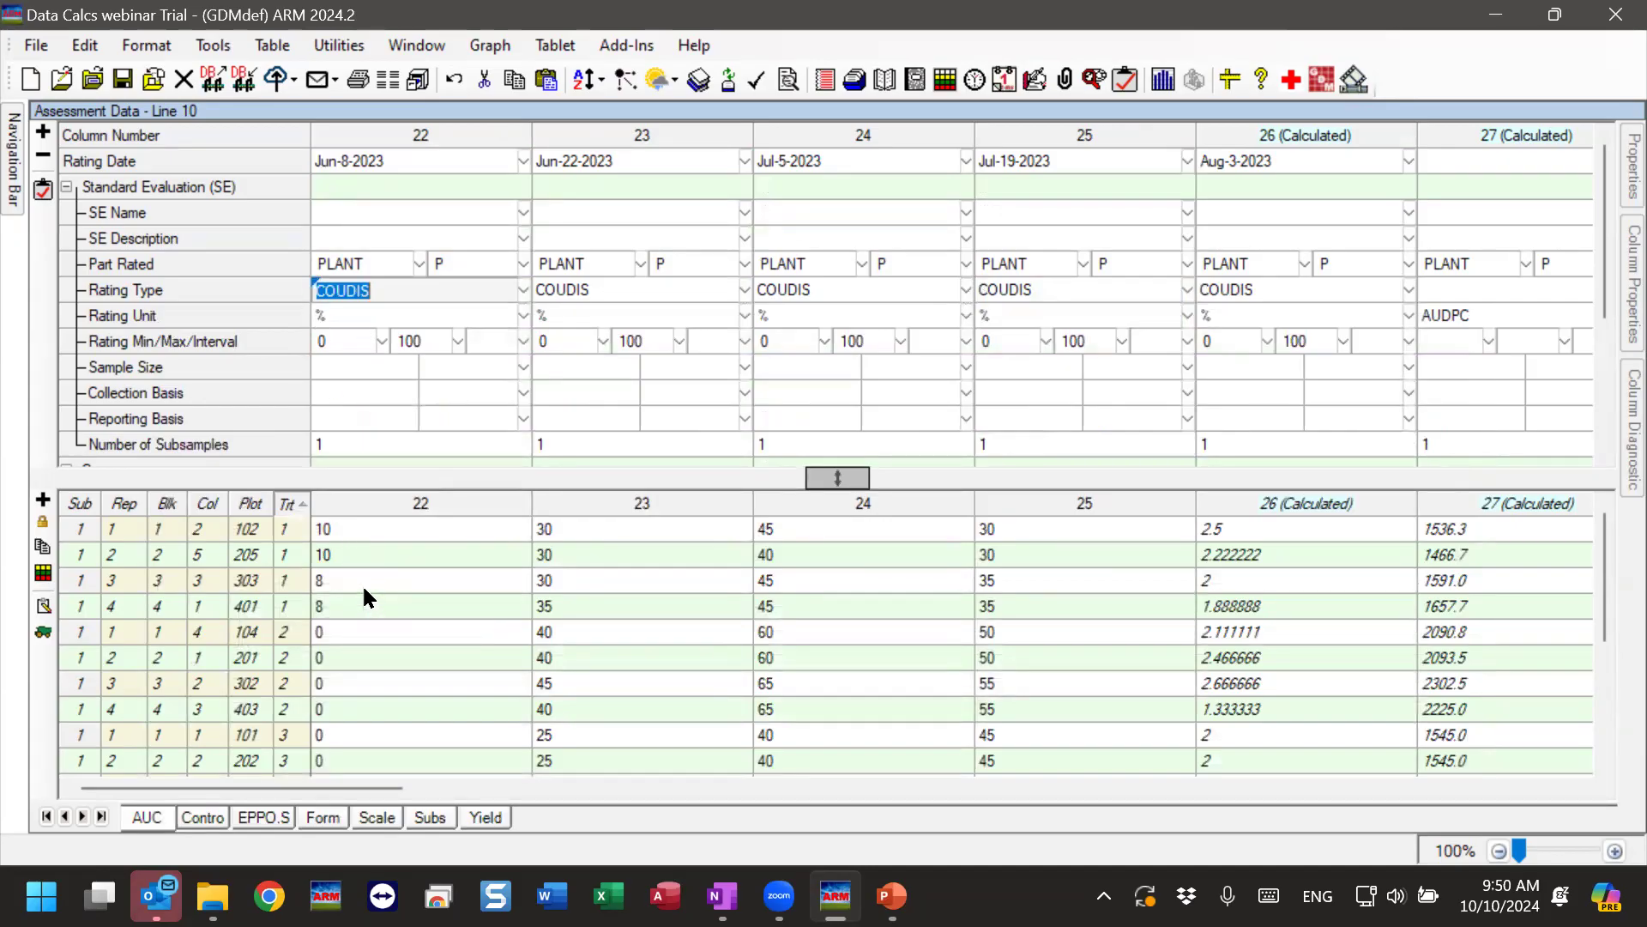
Review the rating dates of columns 22 to 25 and highlight plot 303's assessment values across those columns.
click(372, 167)
click(631, 162)
click(867, 162)
click(1028, 162)
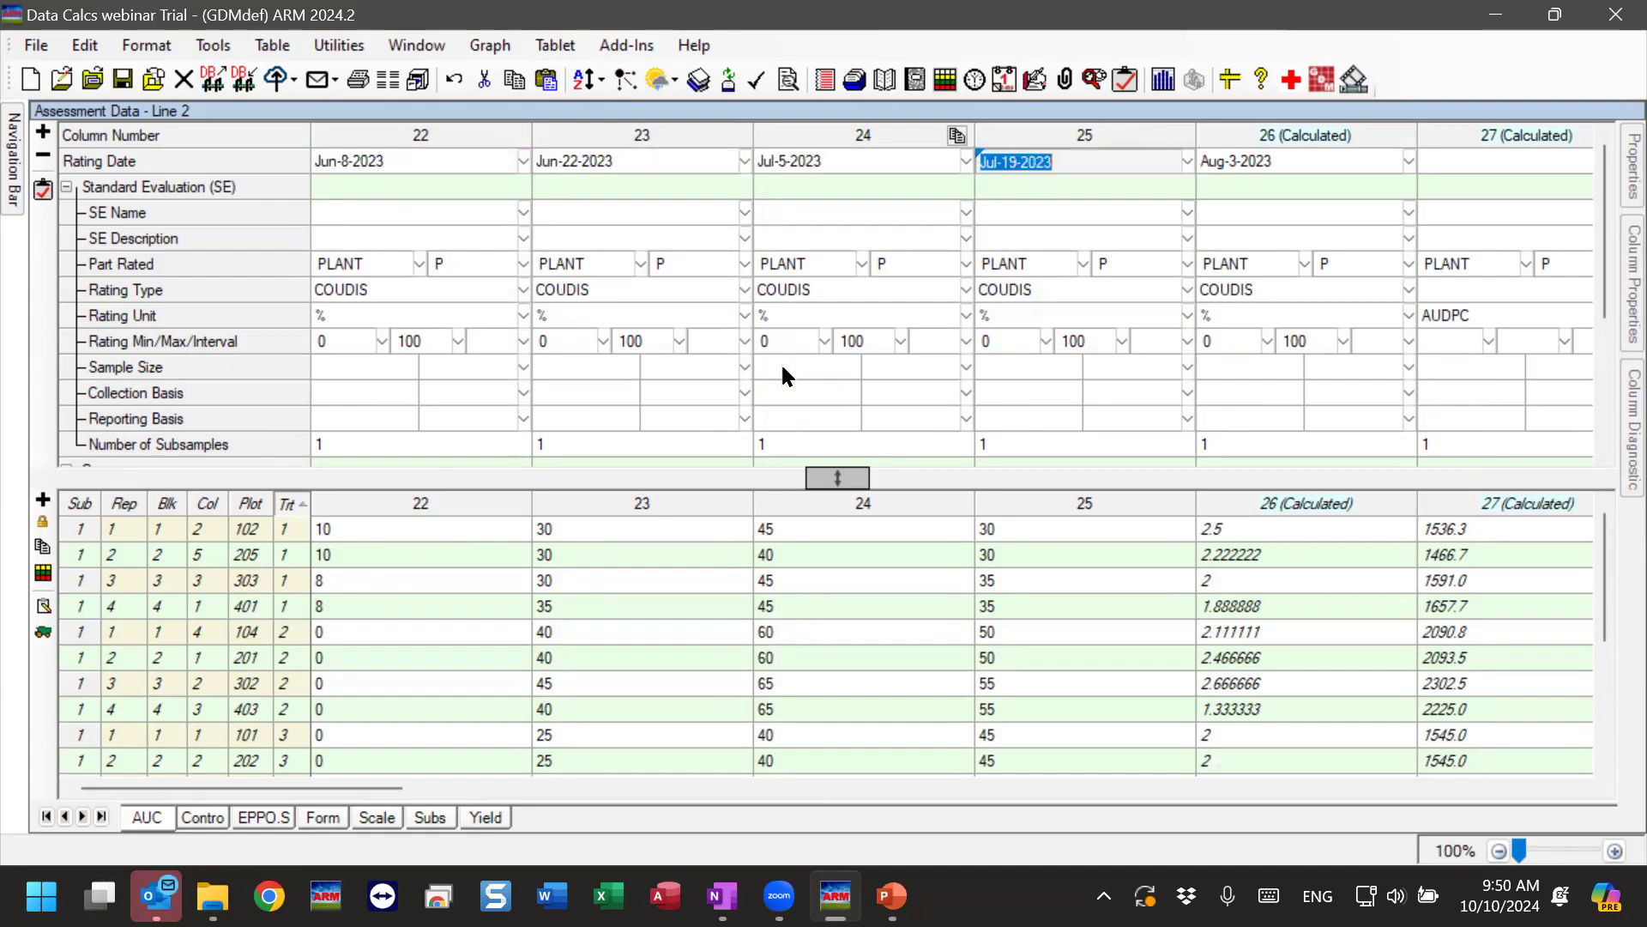
scroll(676, 357, down, 3)
scroll(676, 358, down, 1)
drag(335, 582, 1067, 581)
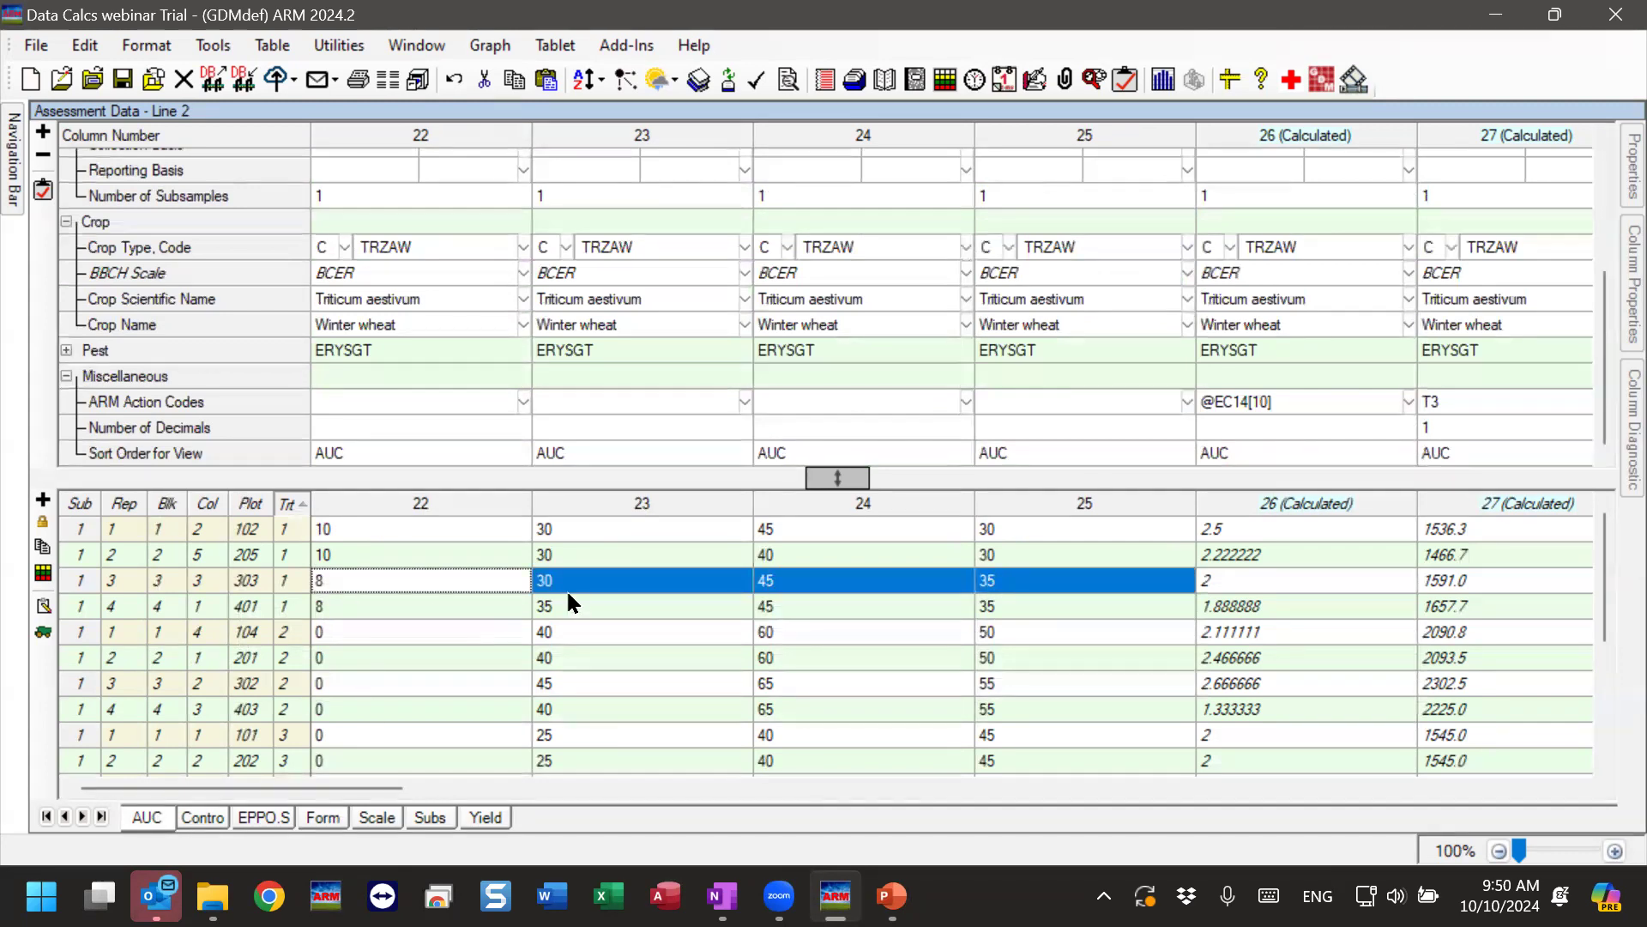
Check the ARM action code and header fields of calculated column 26.
drag(374, 787, 431, 787)
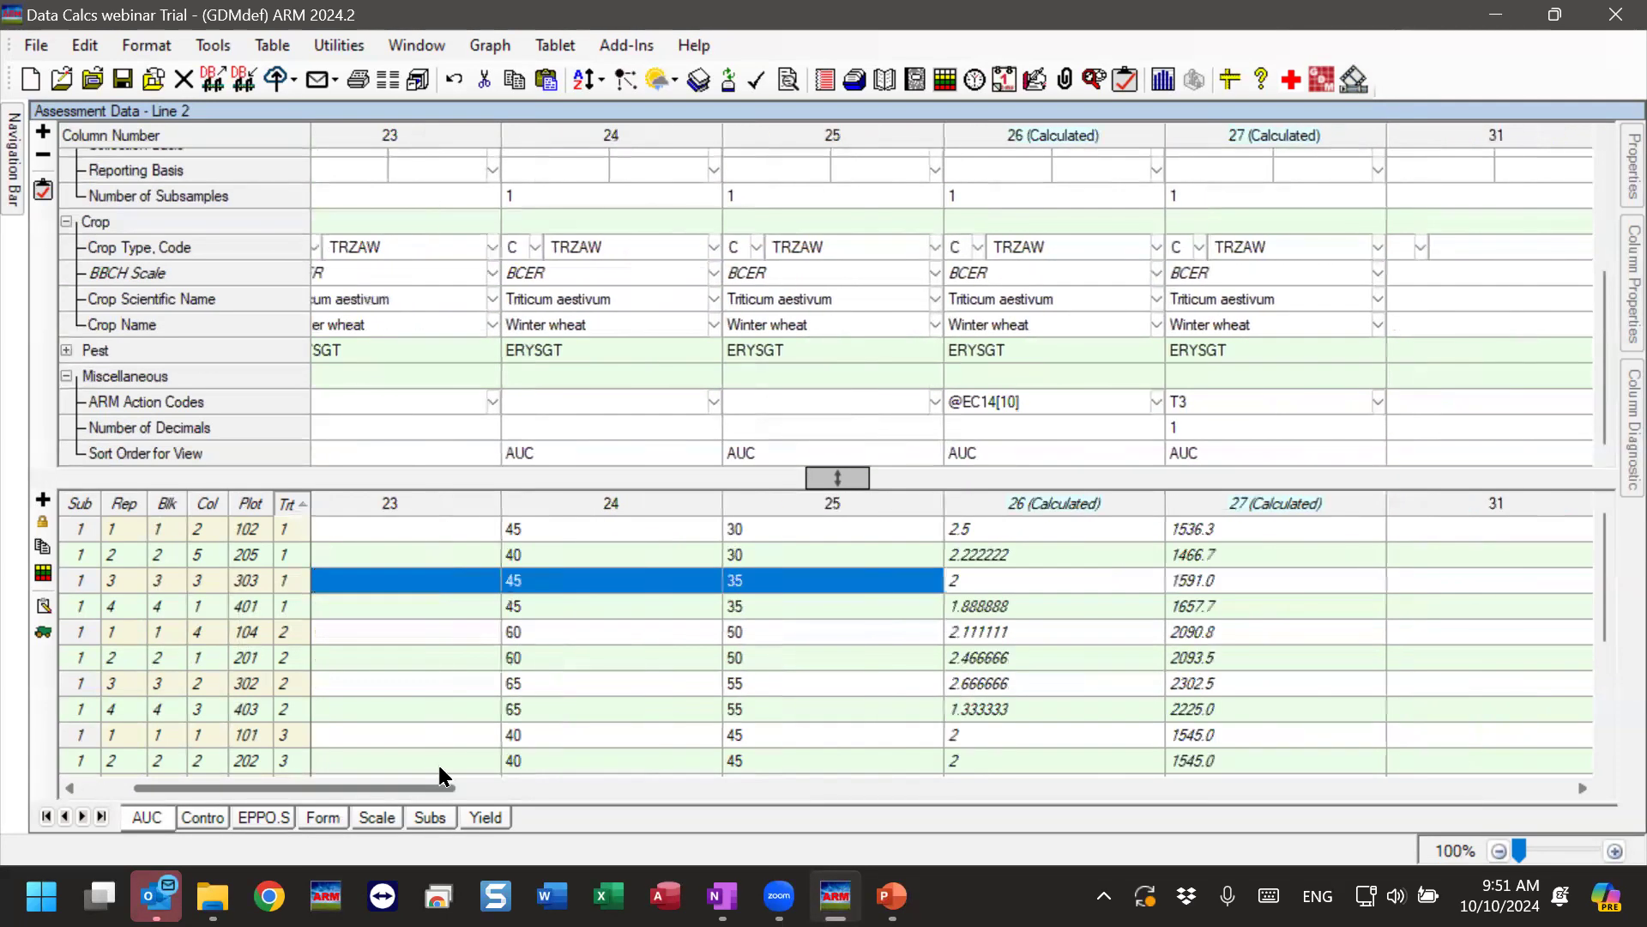
click(1065, 399)
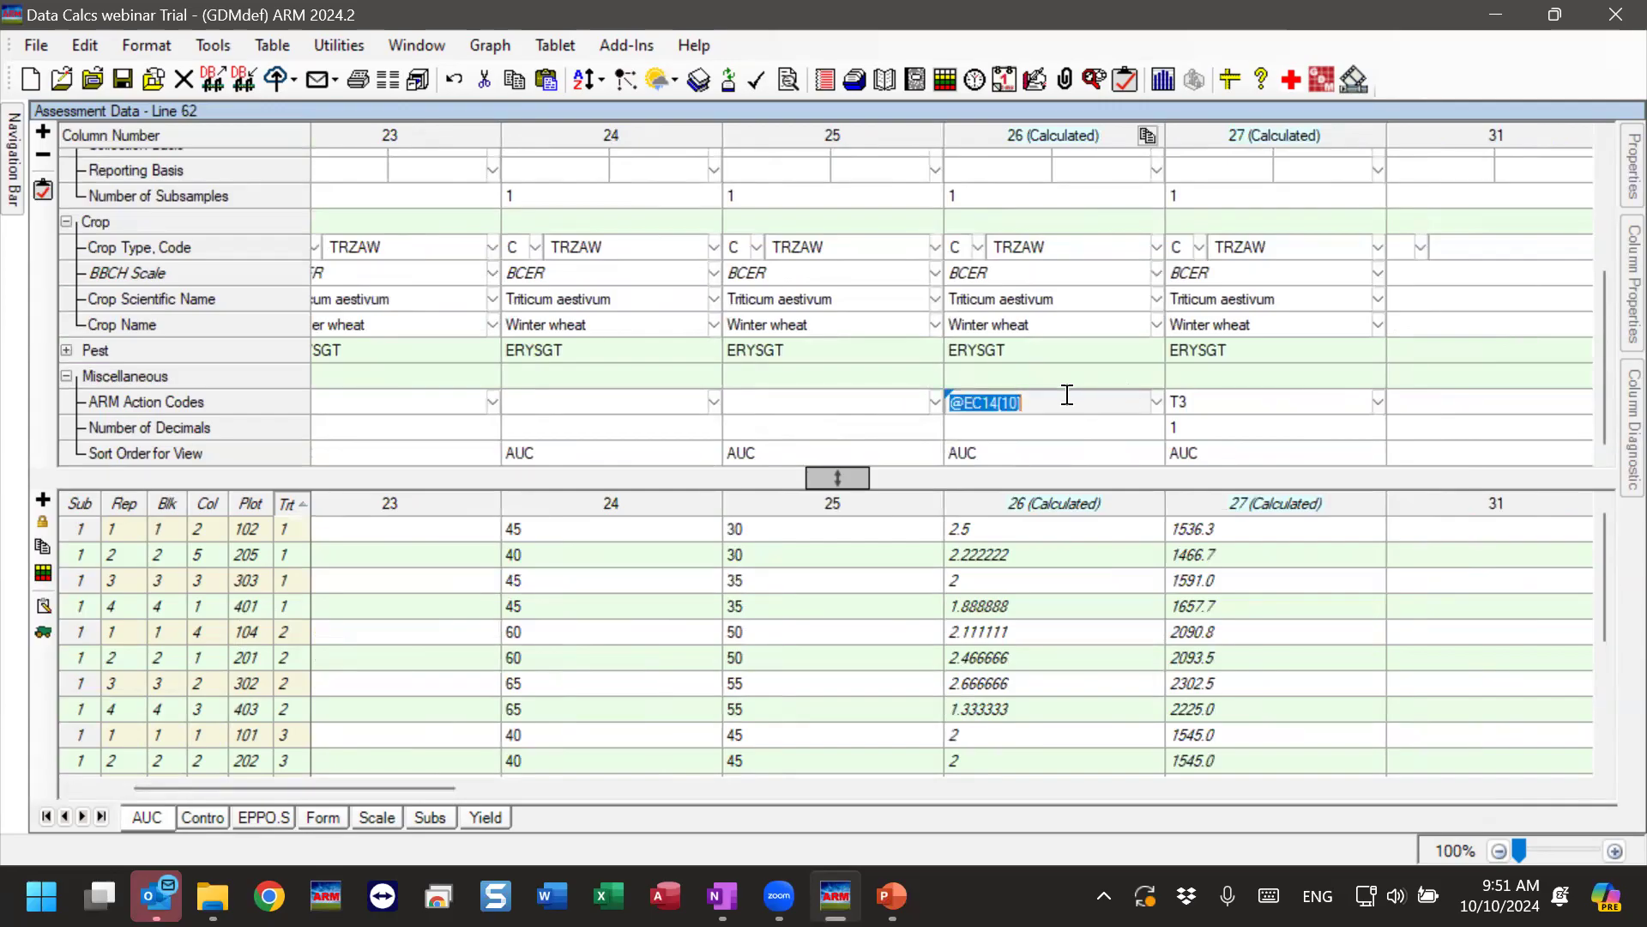
scroll(1073, 405, up, 3)
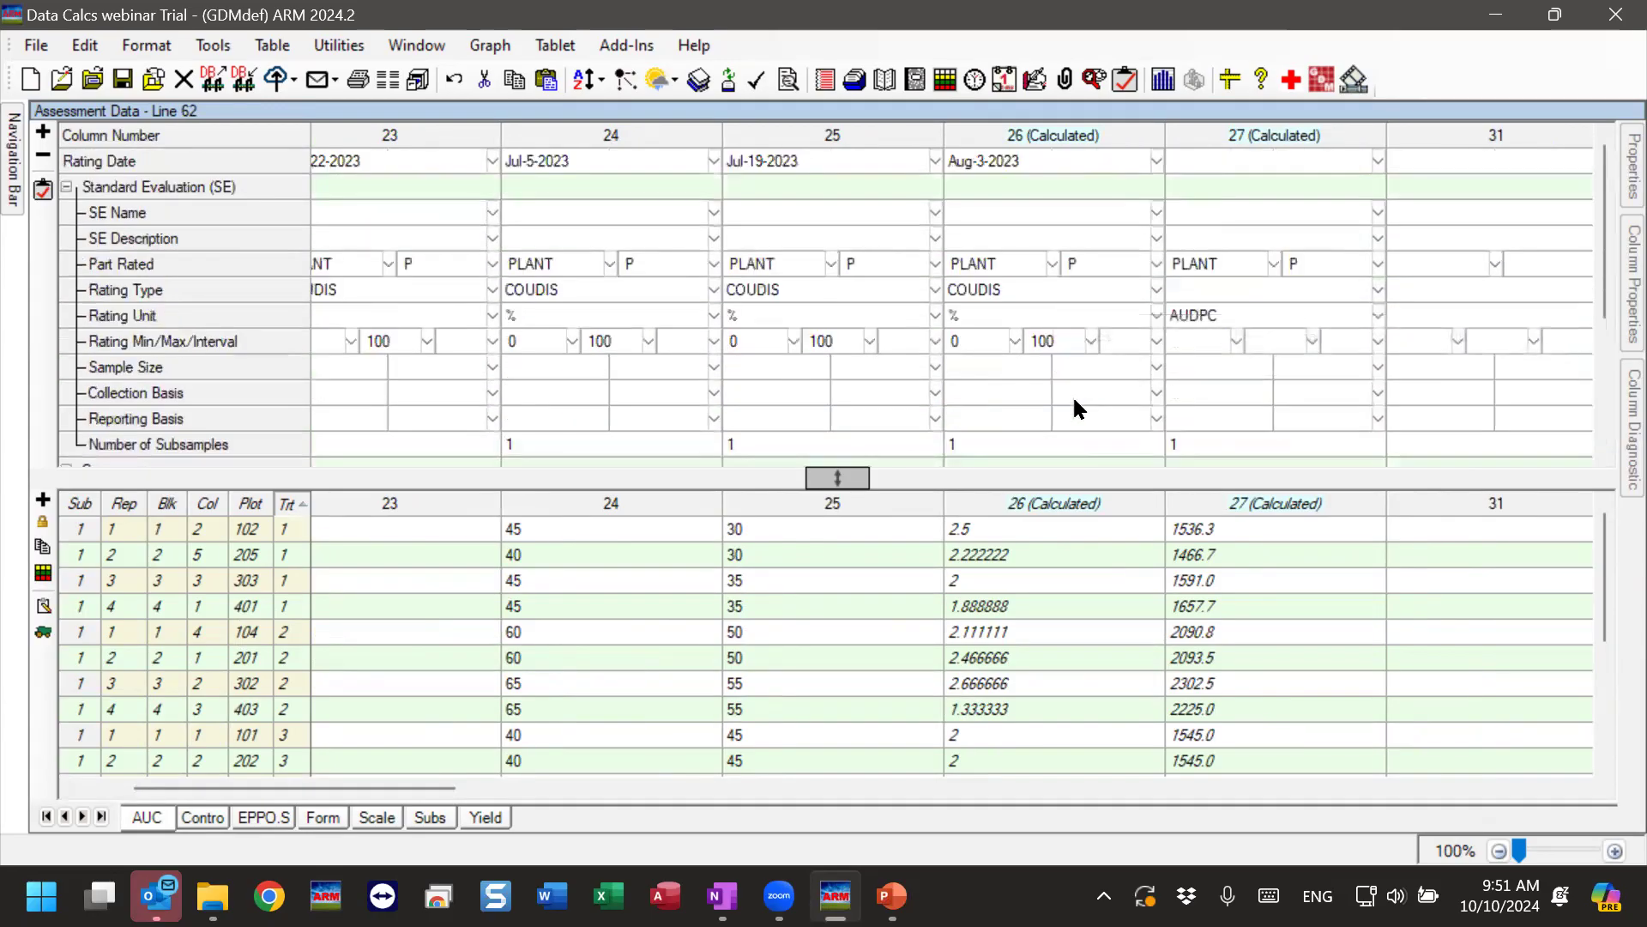
scroll(1073, 394, down, 3)
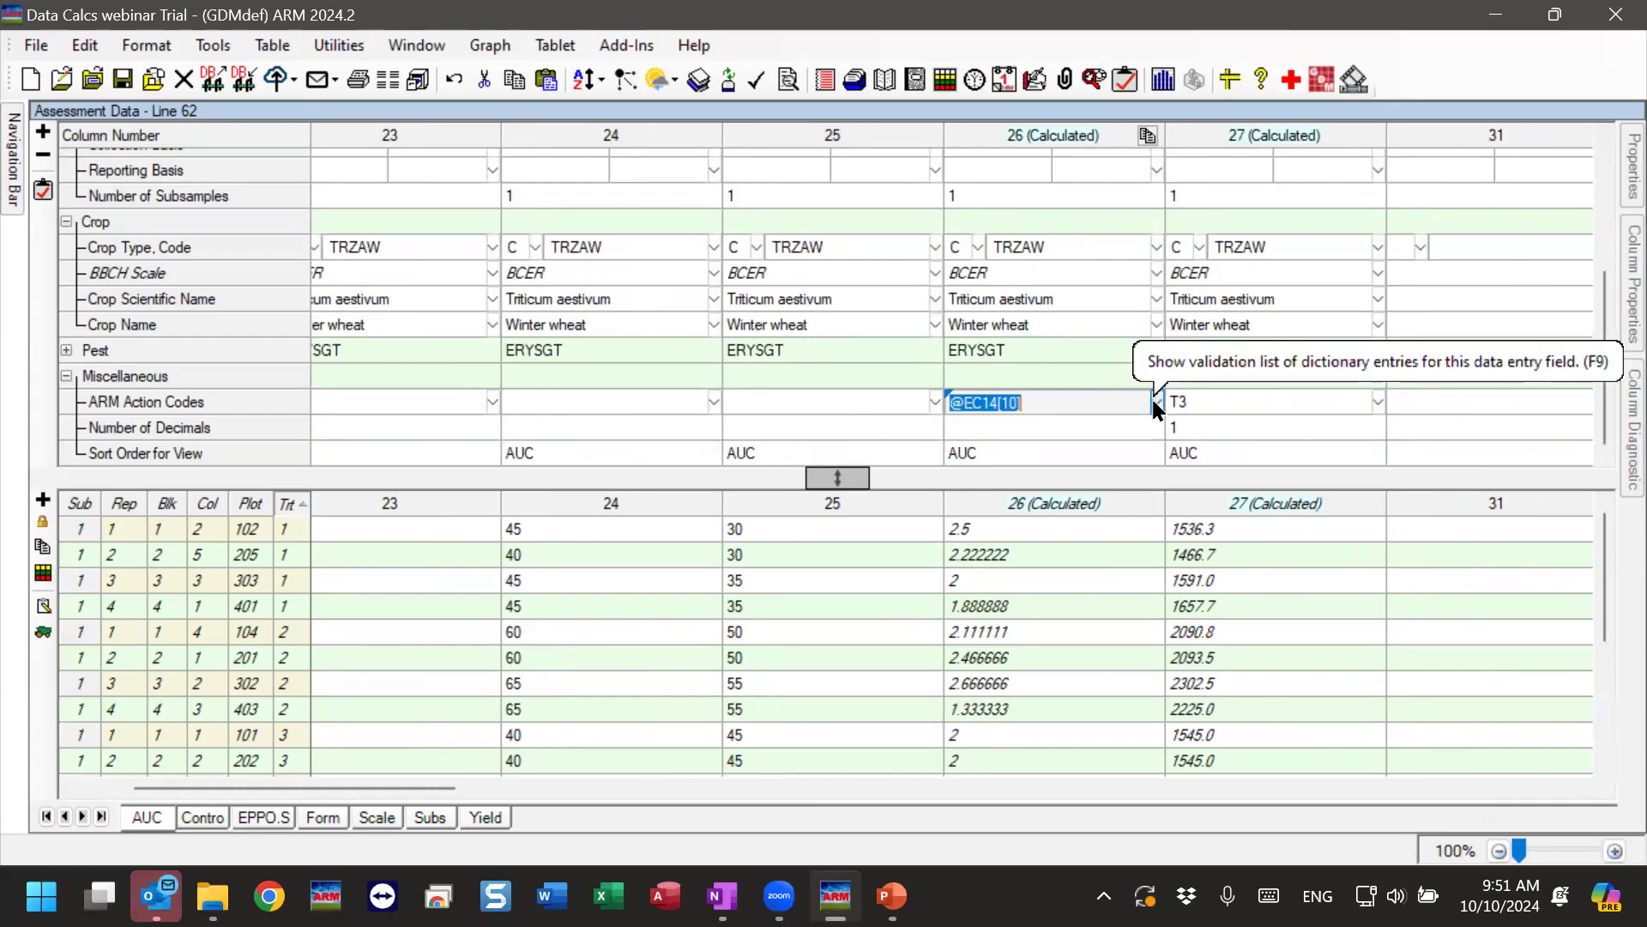
click(776, 403)
Clear column 26's Sort Order for View entry and reload the AUC column group without that column.
click(145, 819)
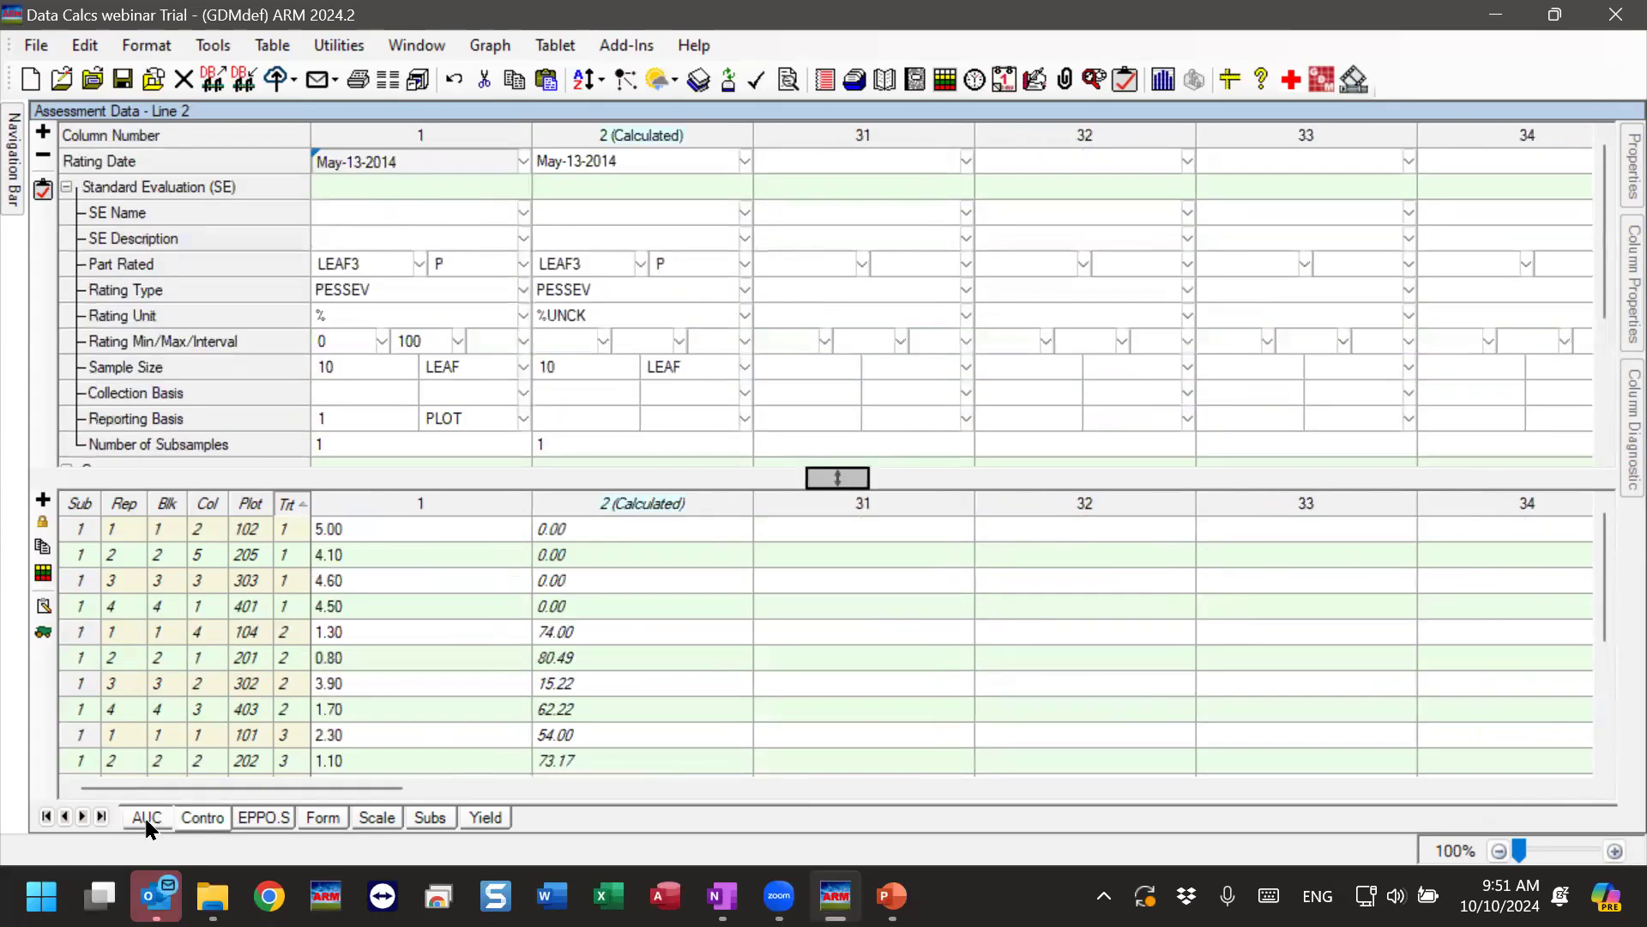
scroll(429, 643, down, 2)
scroll(671, 369, down, 3)
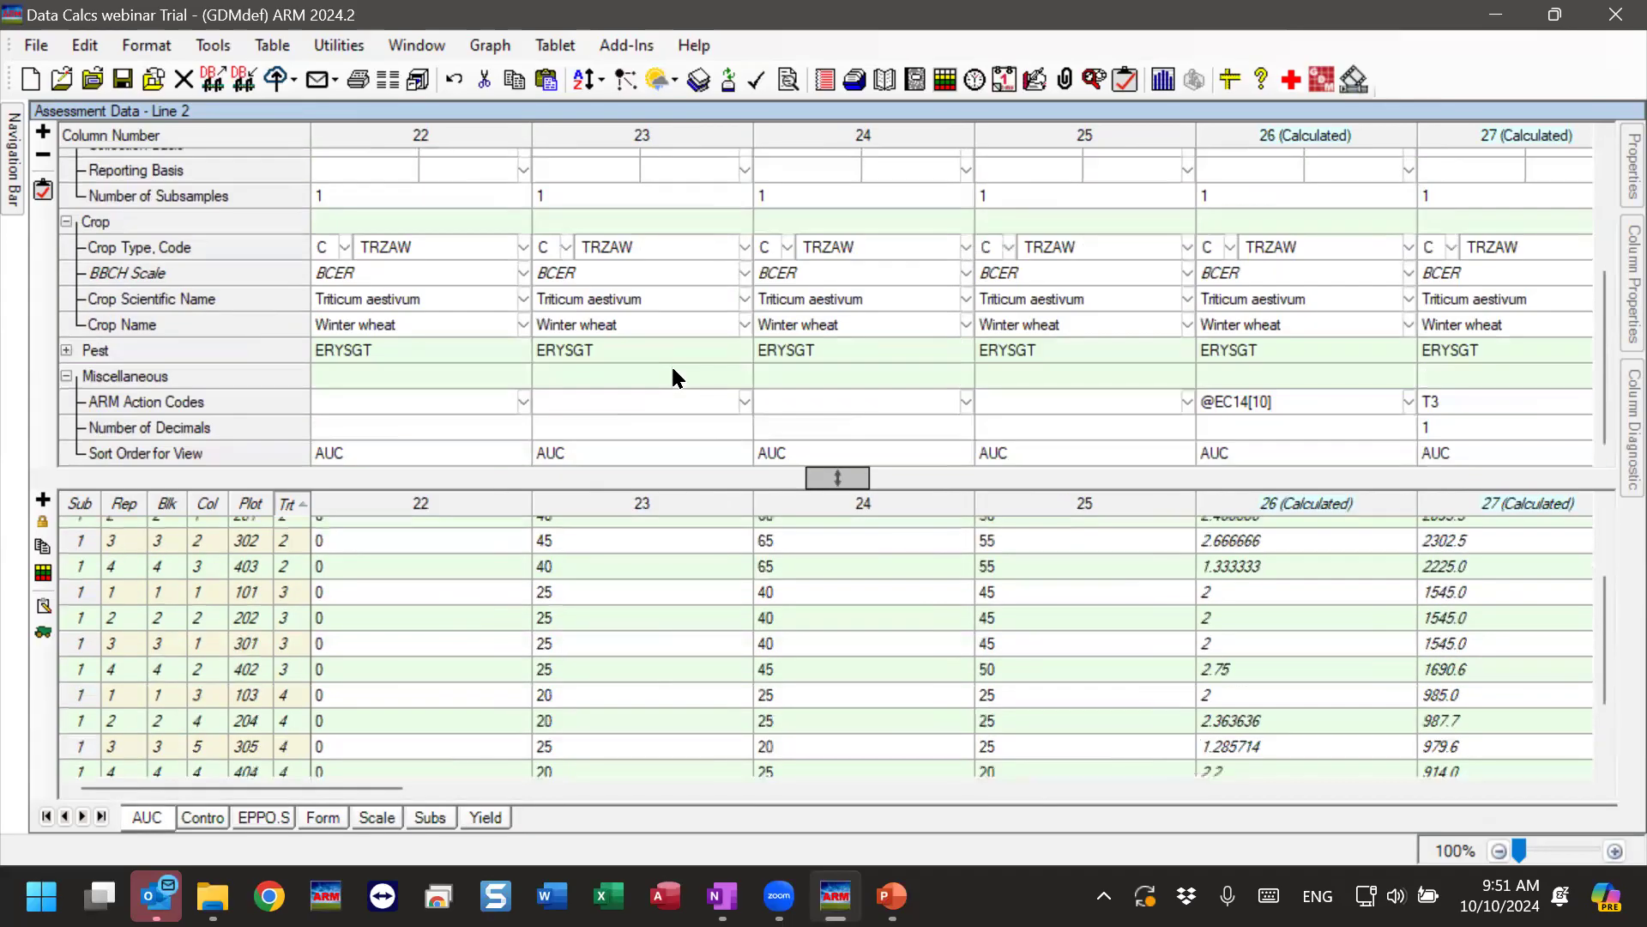
click(1260, 452)
key(Delete)
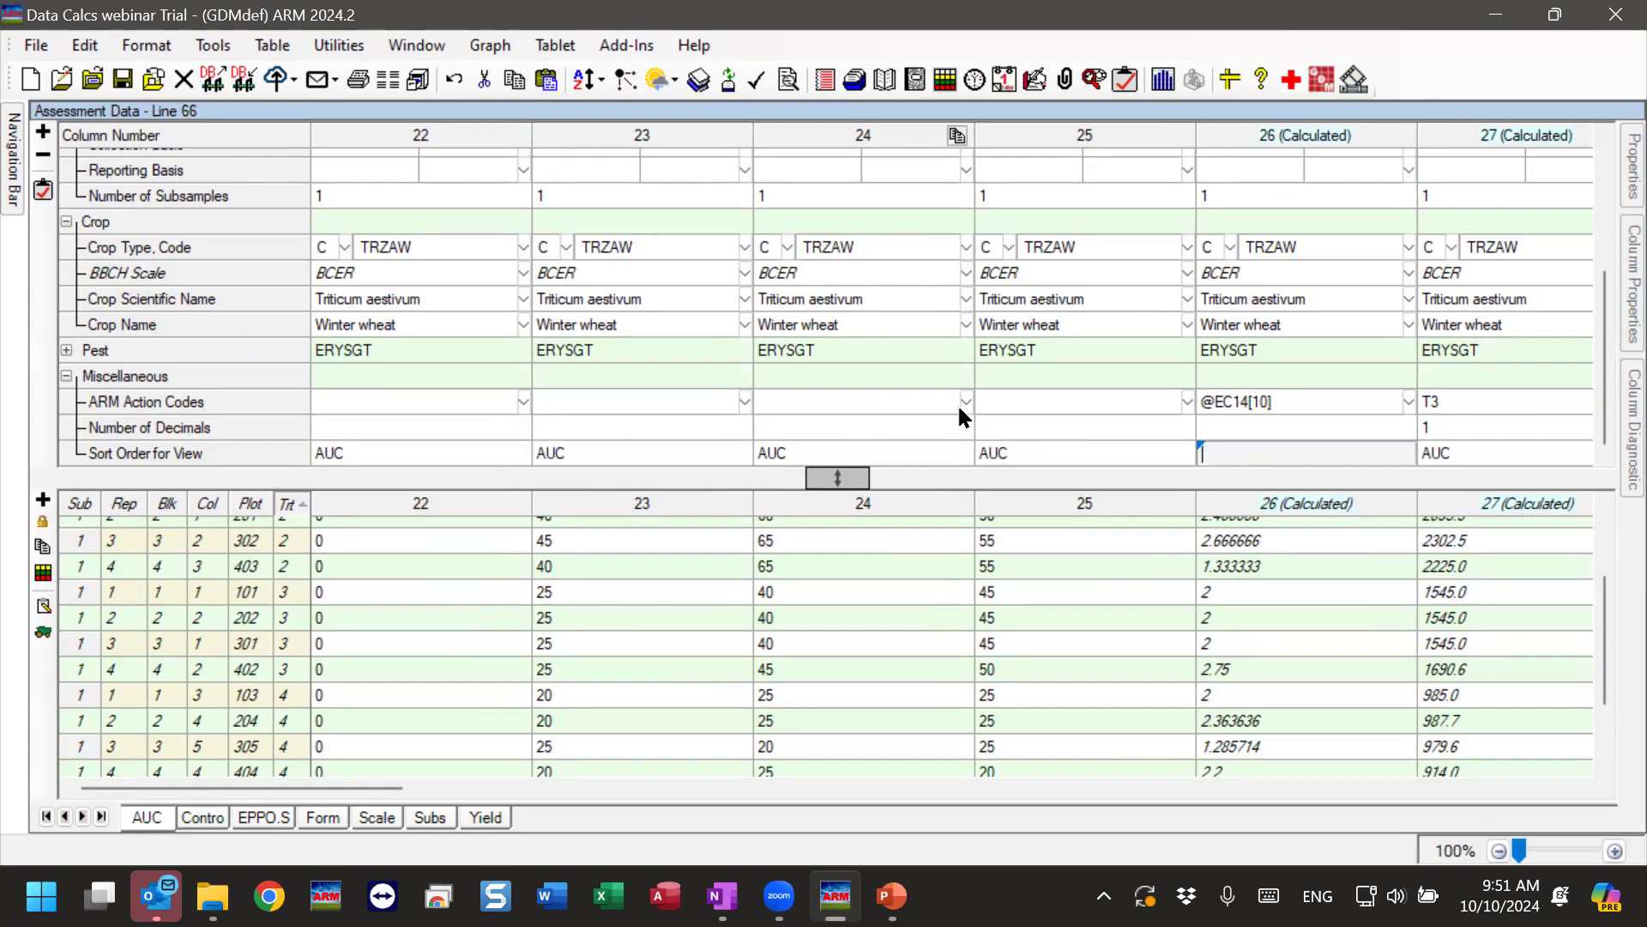
click(1047, 434)
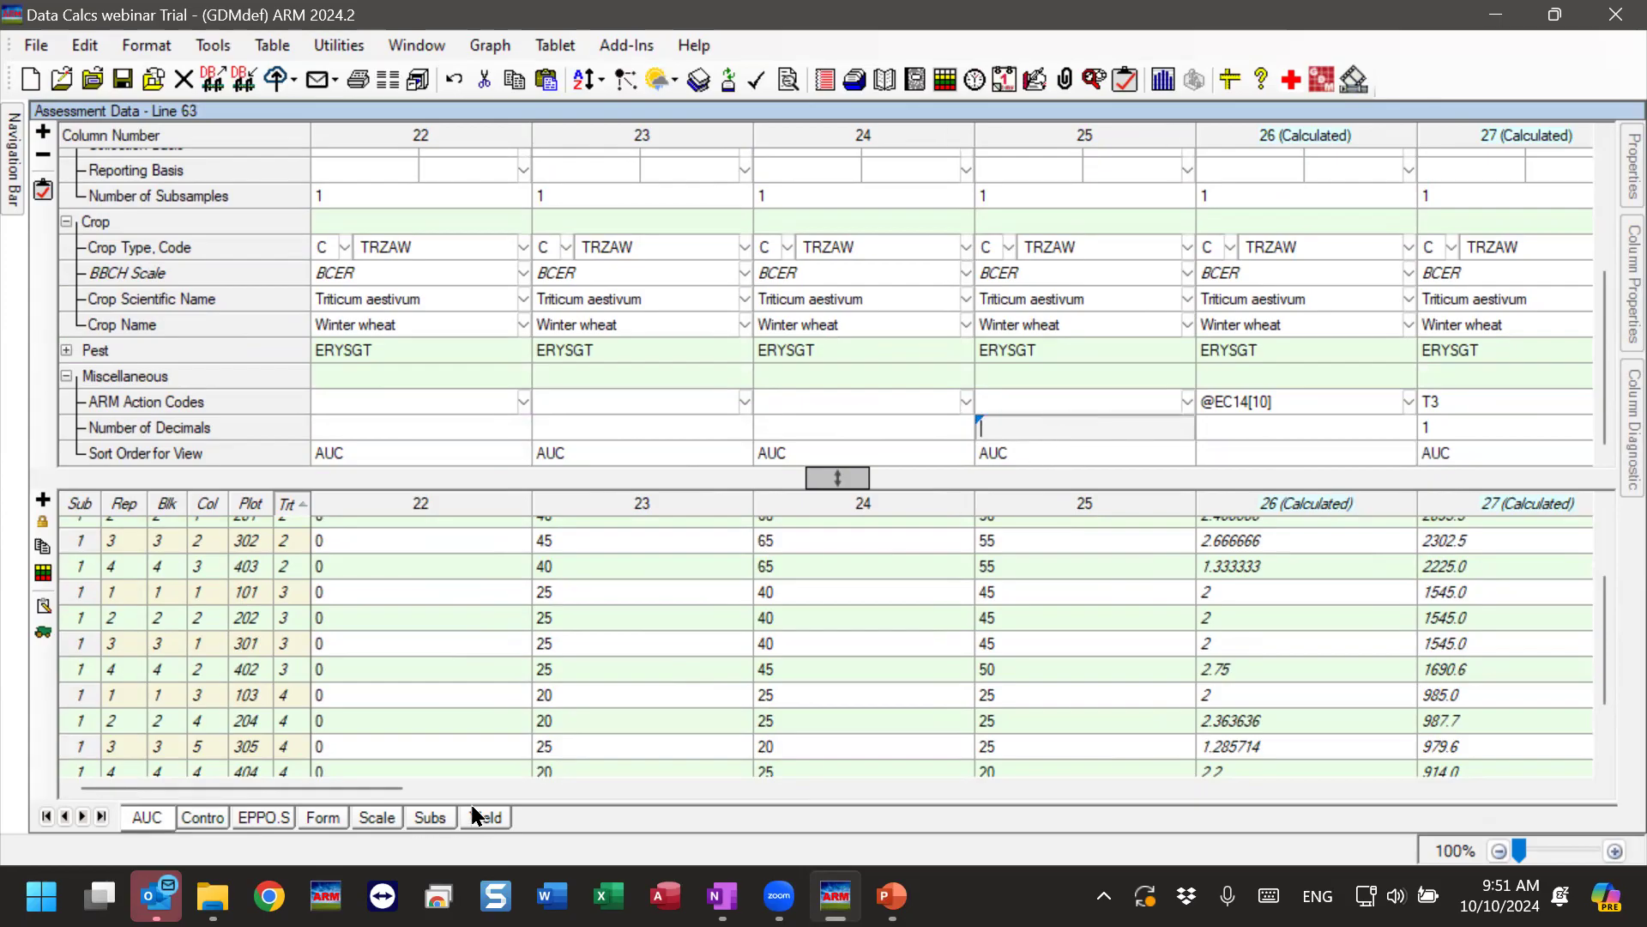
click(198, 811)
click(198, 819)
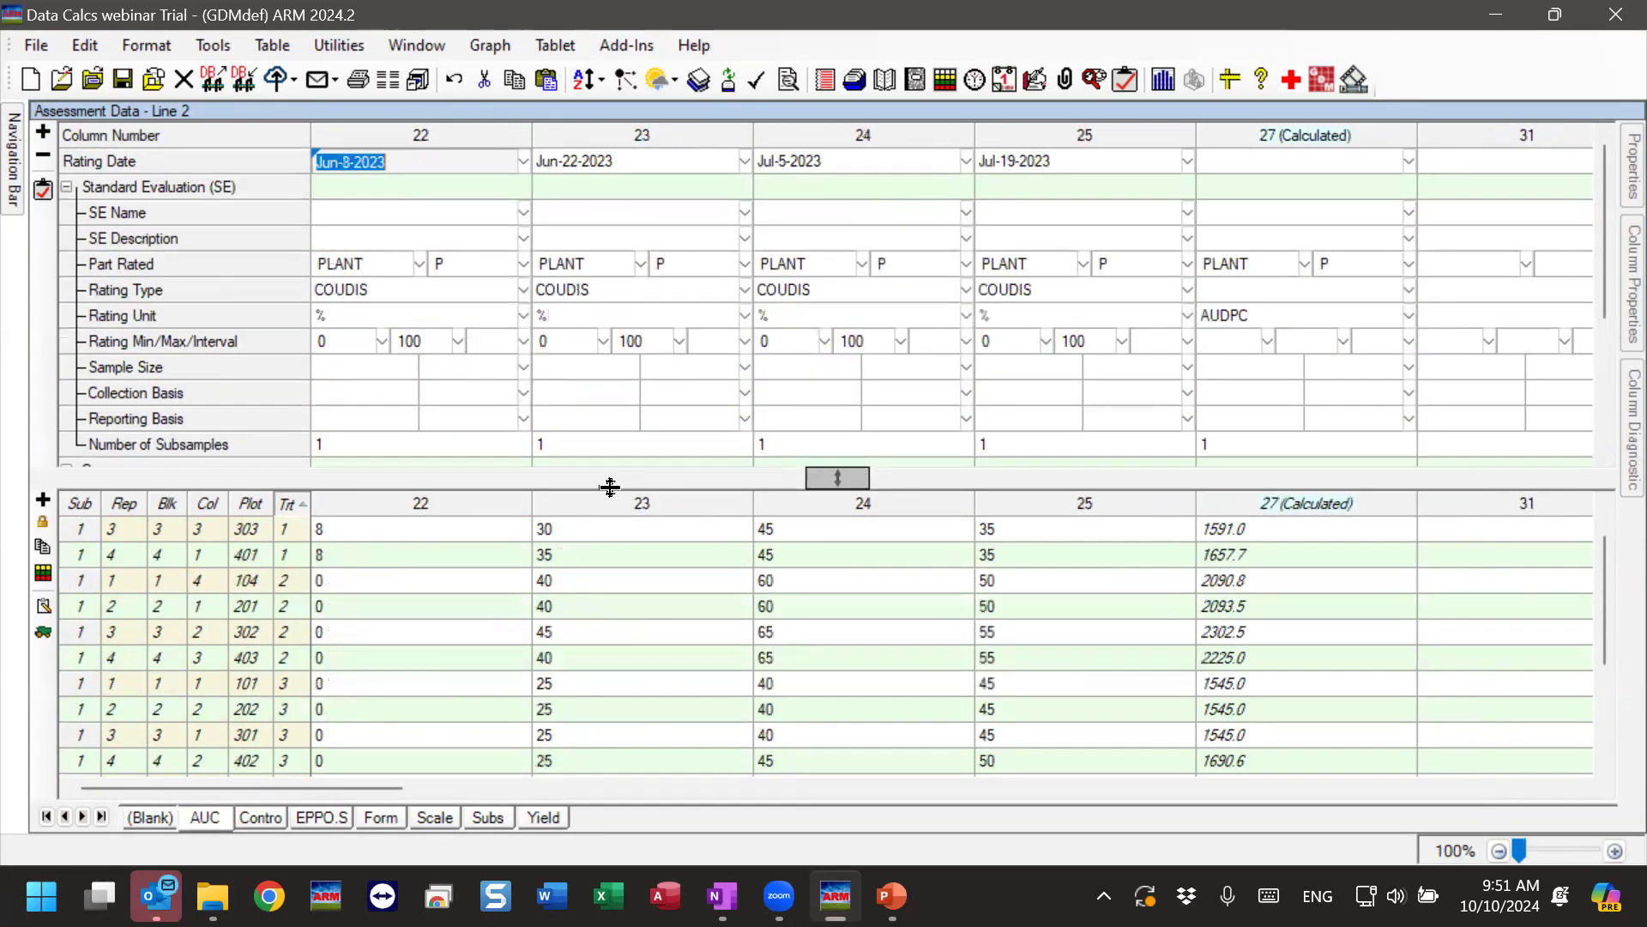
Review column 25's rating type, look up column 27's AUDPC rating unit in the favorites list, and close it unchanged.
scroll(997, 276, down, 2)
scroll(949, 318, up, 2)
click(1043, 290)
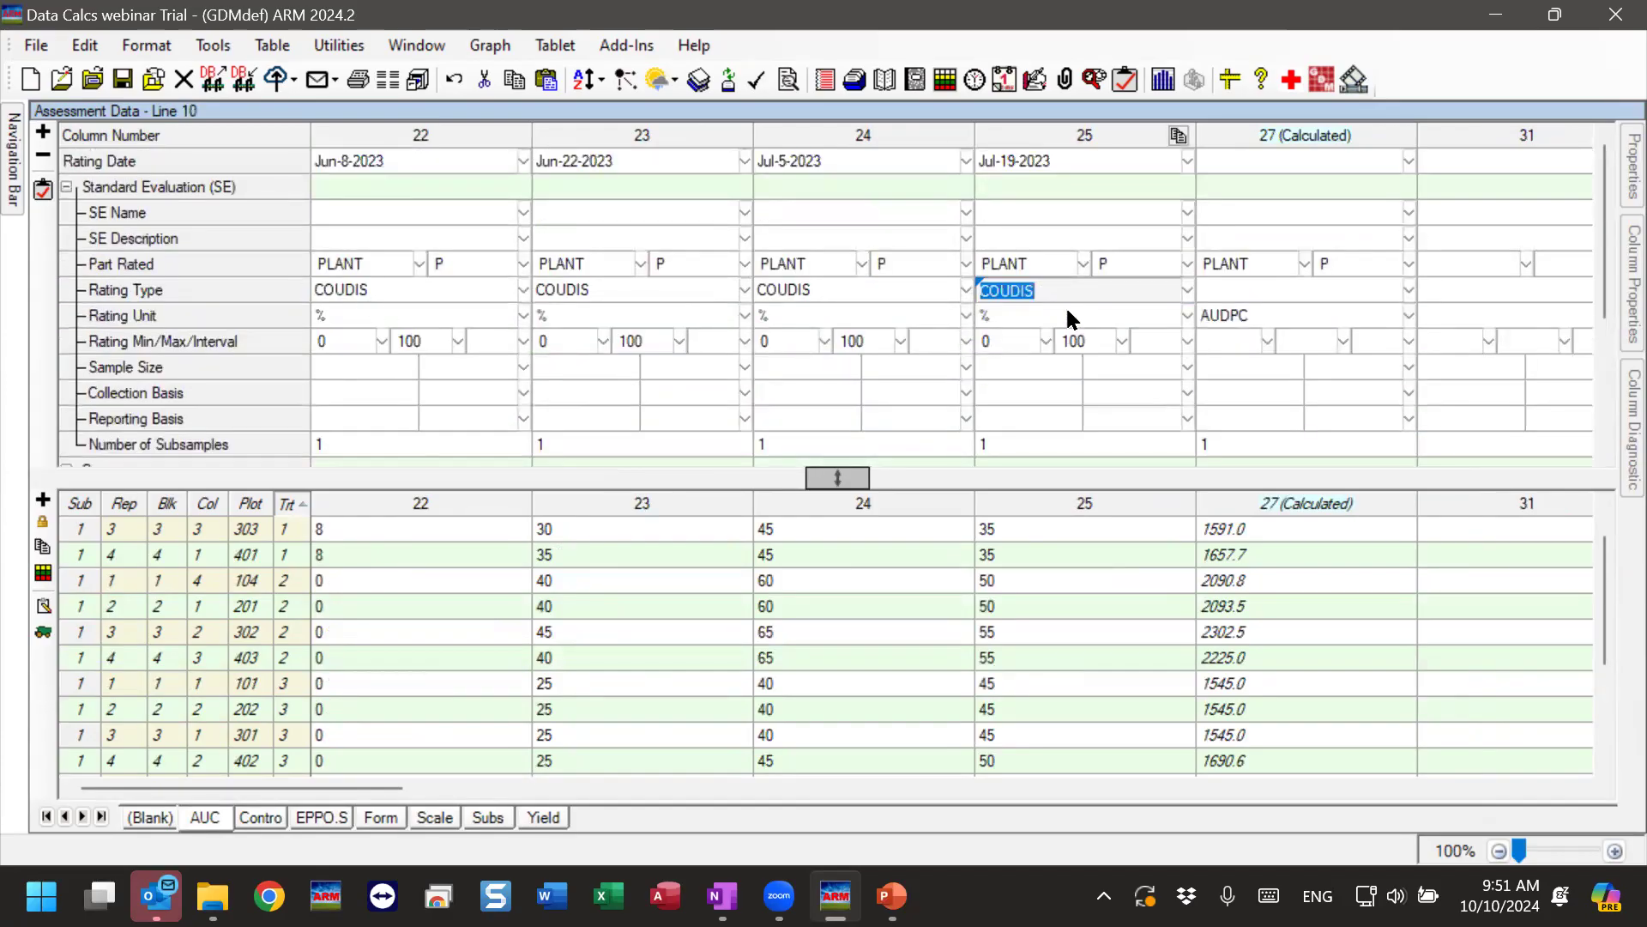
click(1262, 296)
click(1264, 308)
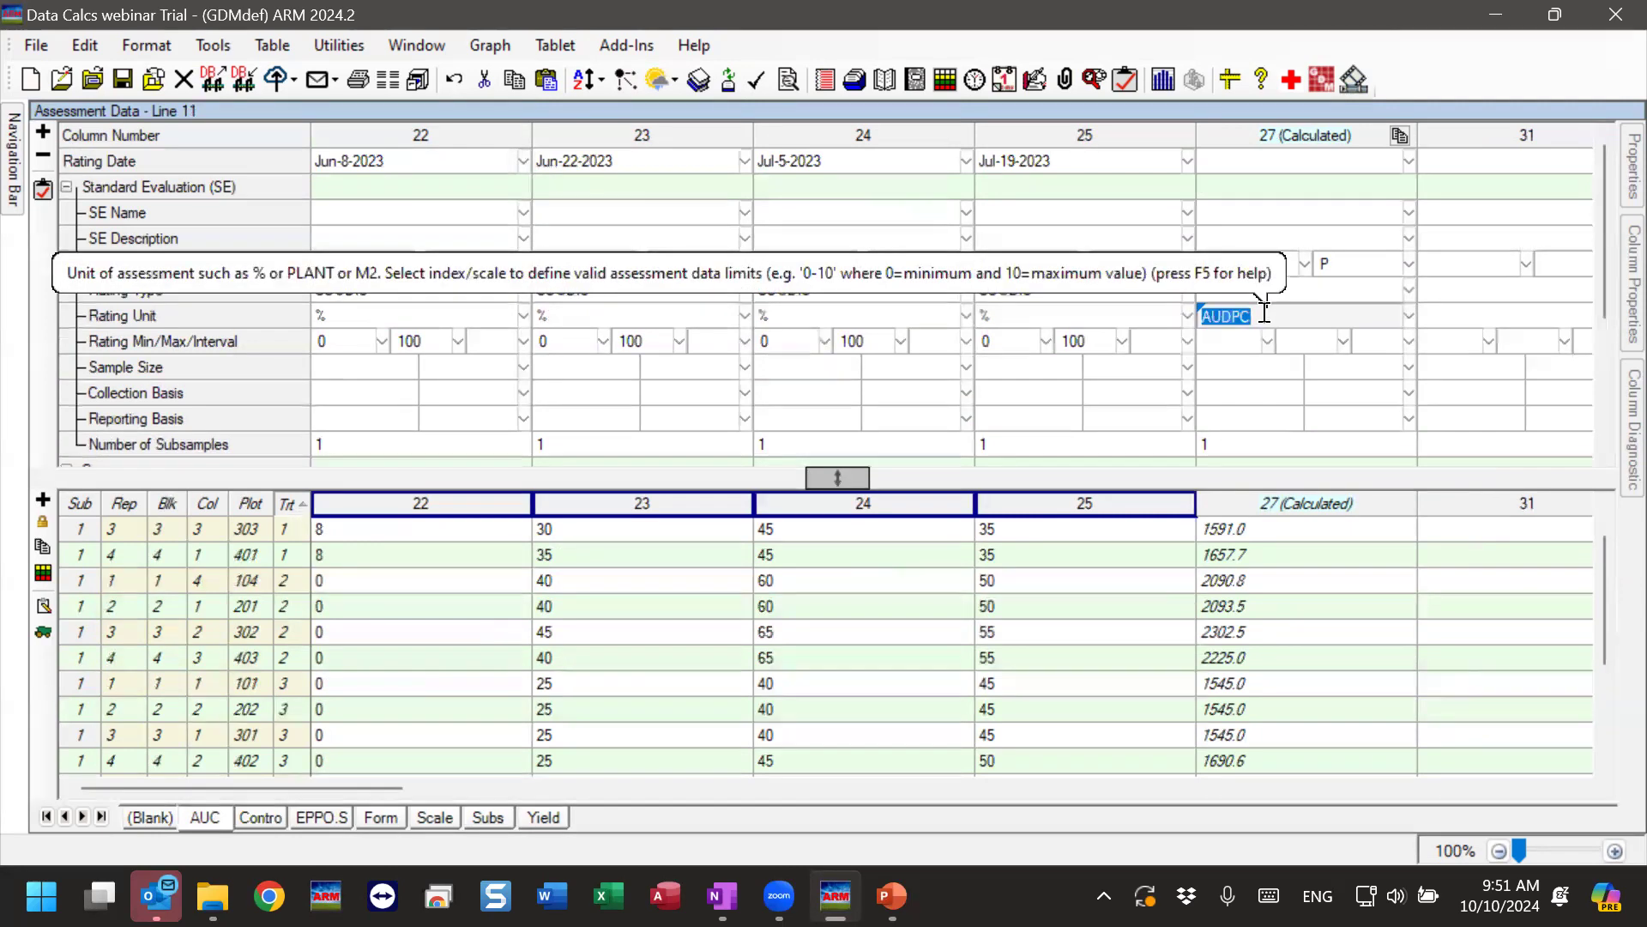
click(1408, 317)
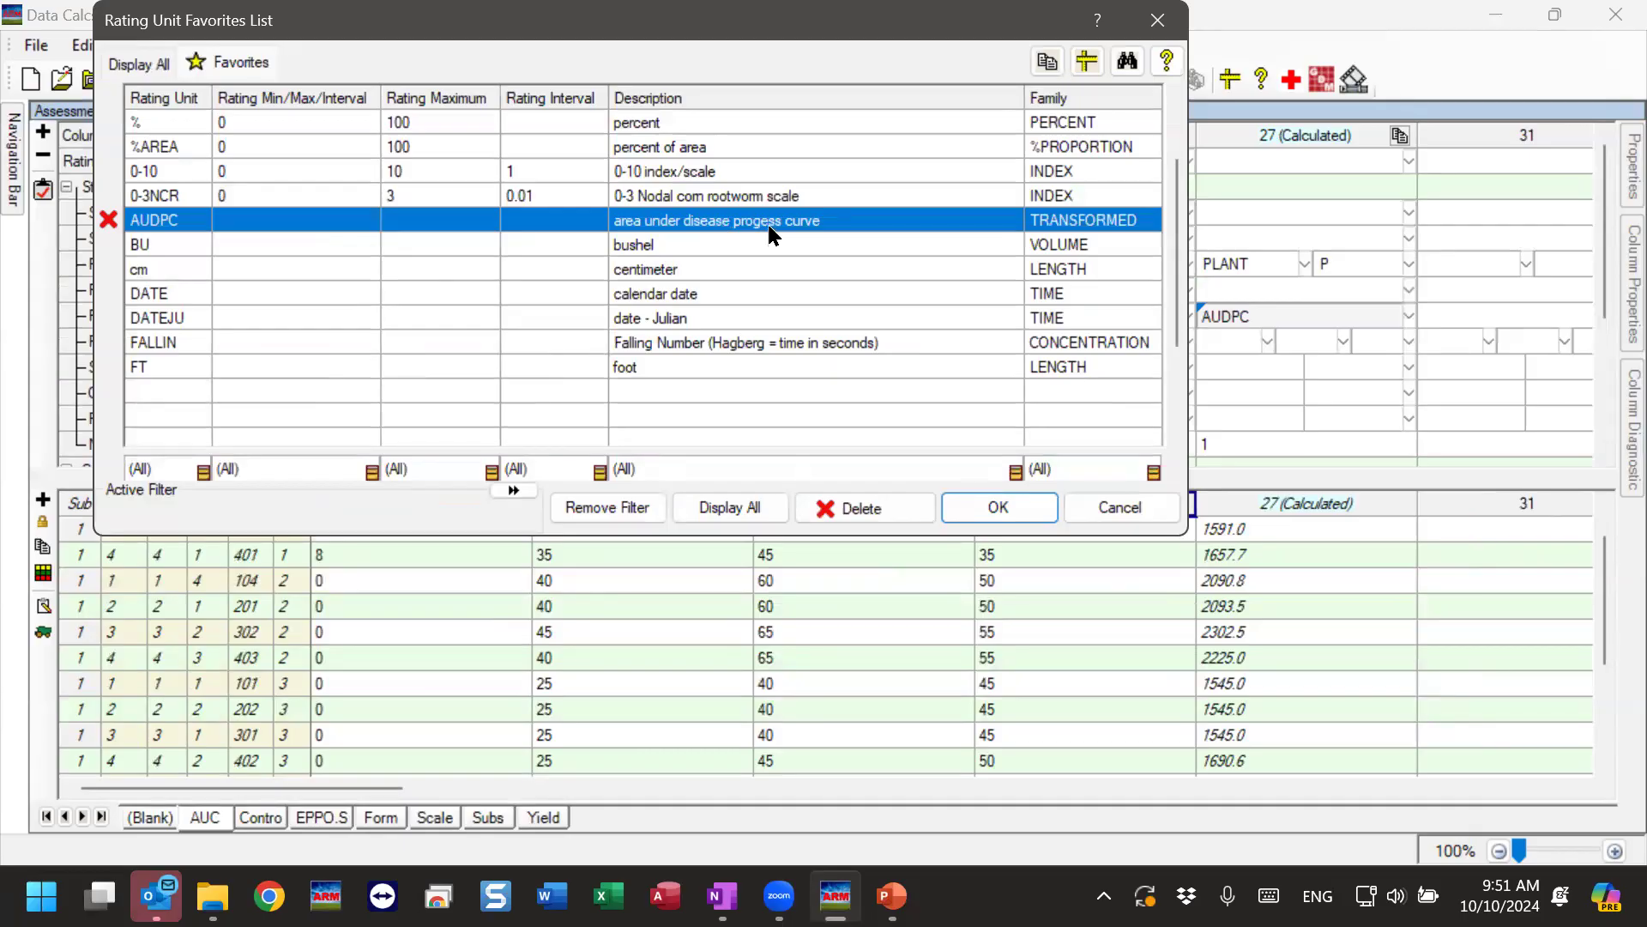
click(1157, 20)
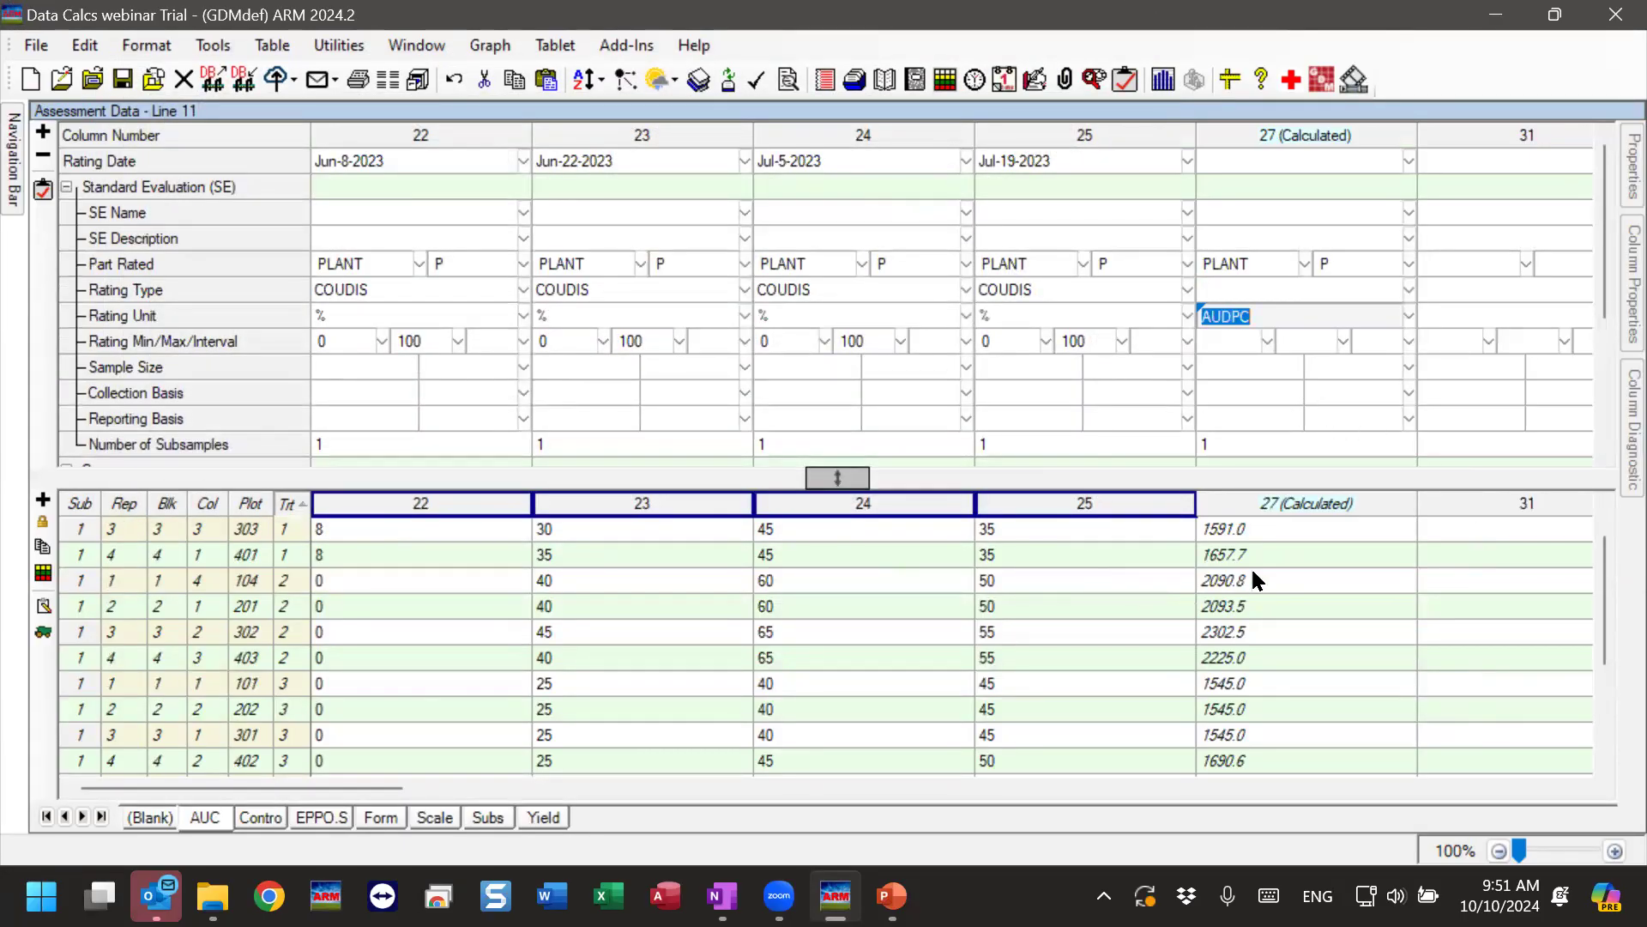
Open the Data Transformations settings for column 22 and reposition the dialog over the assessment data.
click(346, 530)
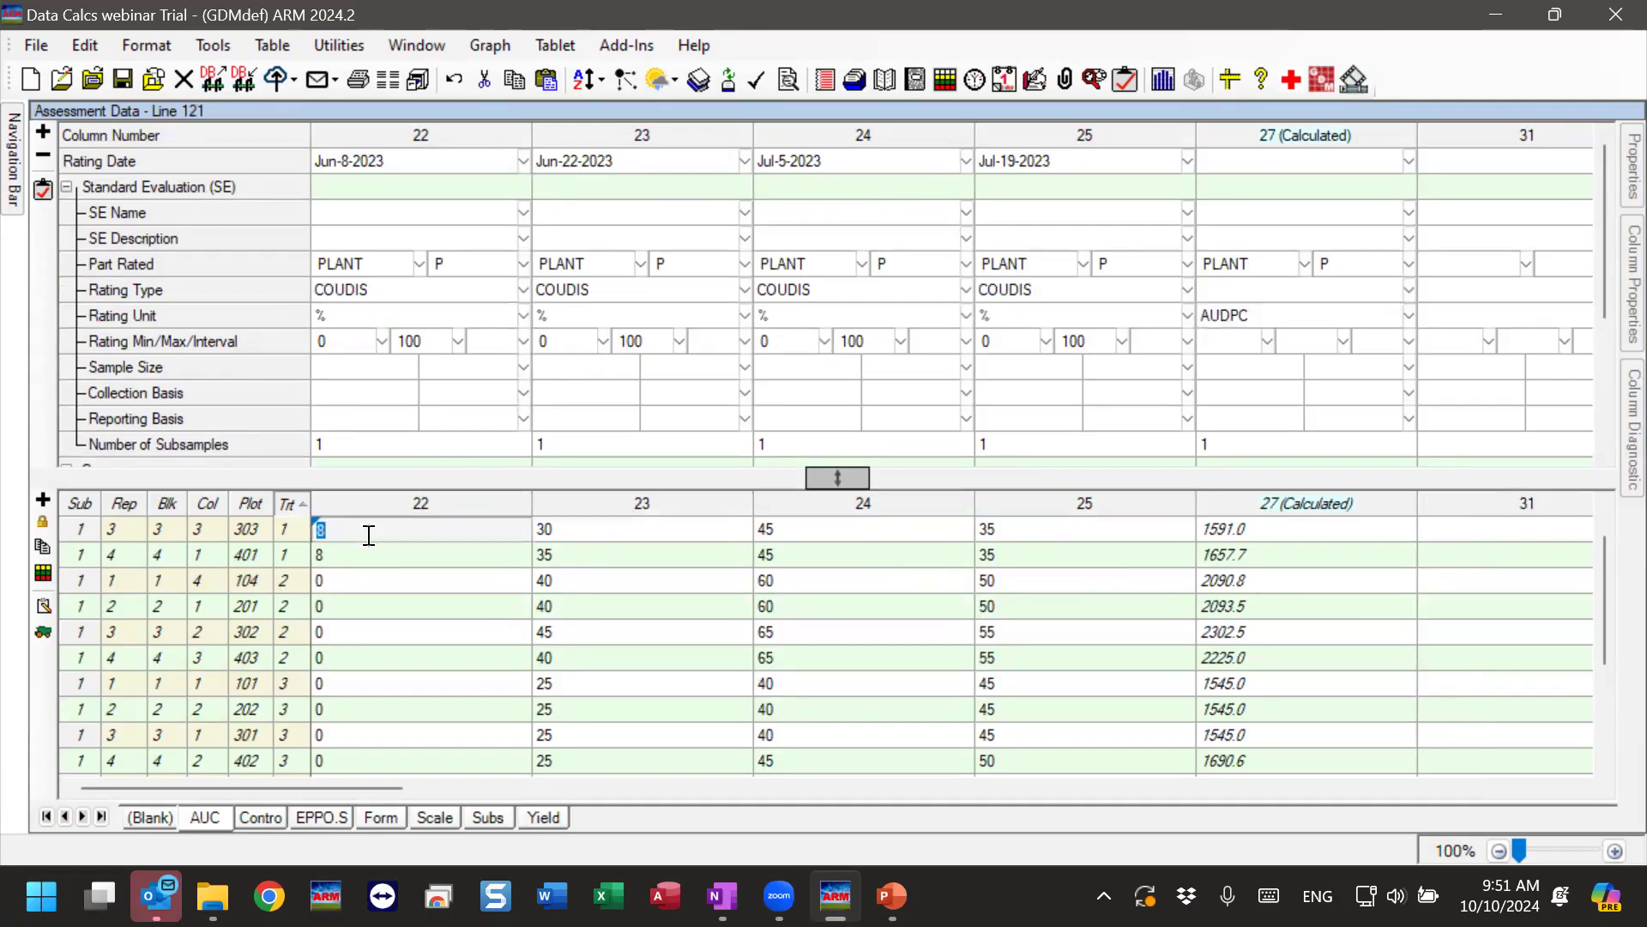
click(214, 50)
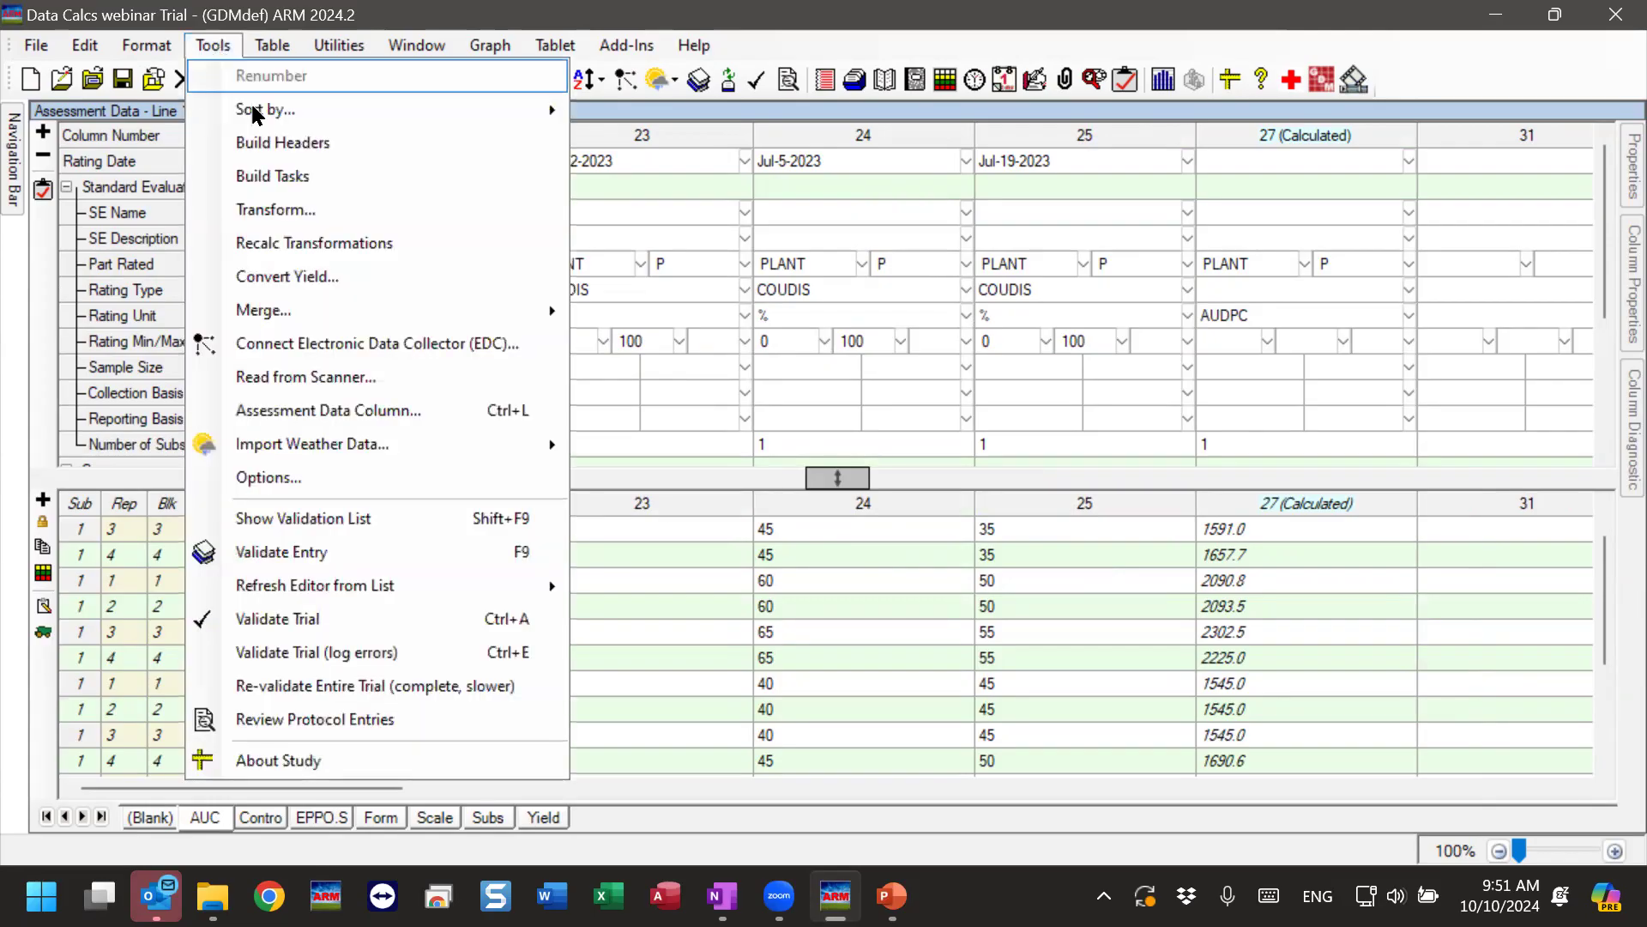
click(350, 212)
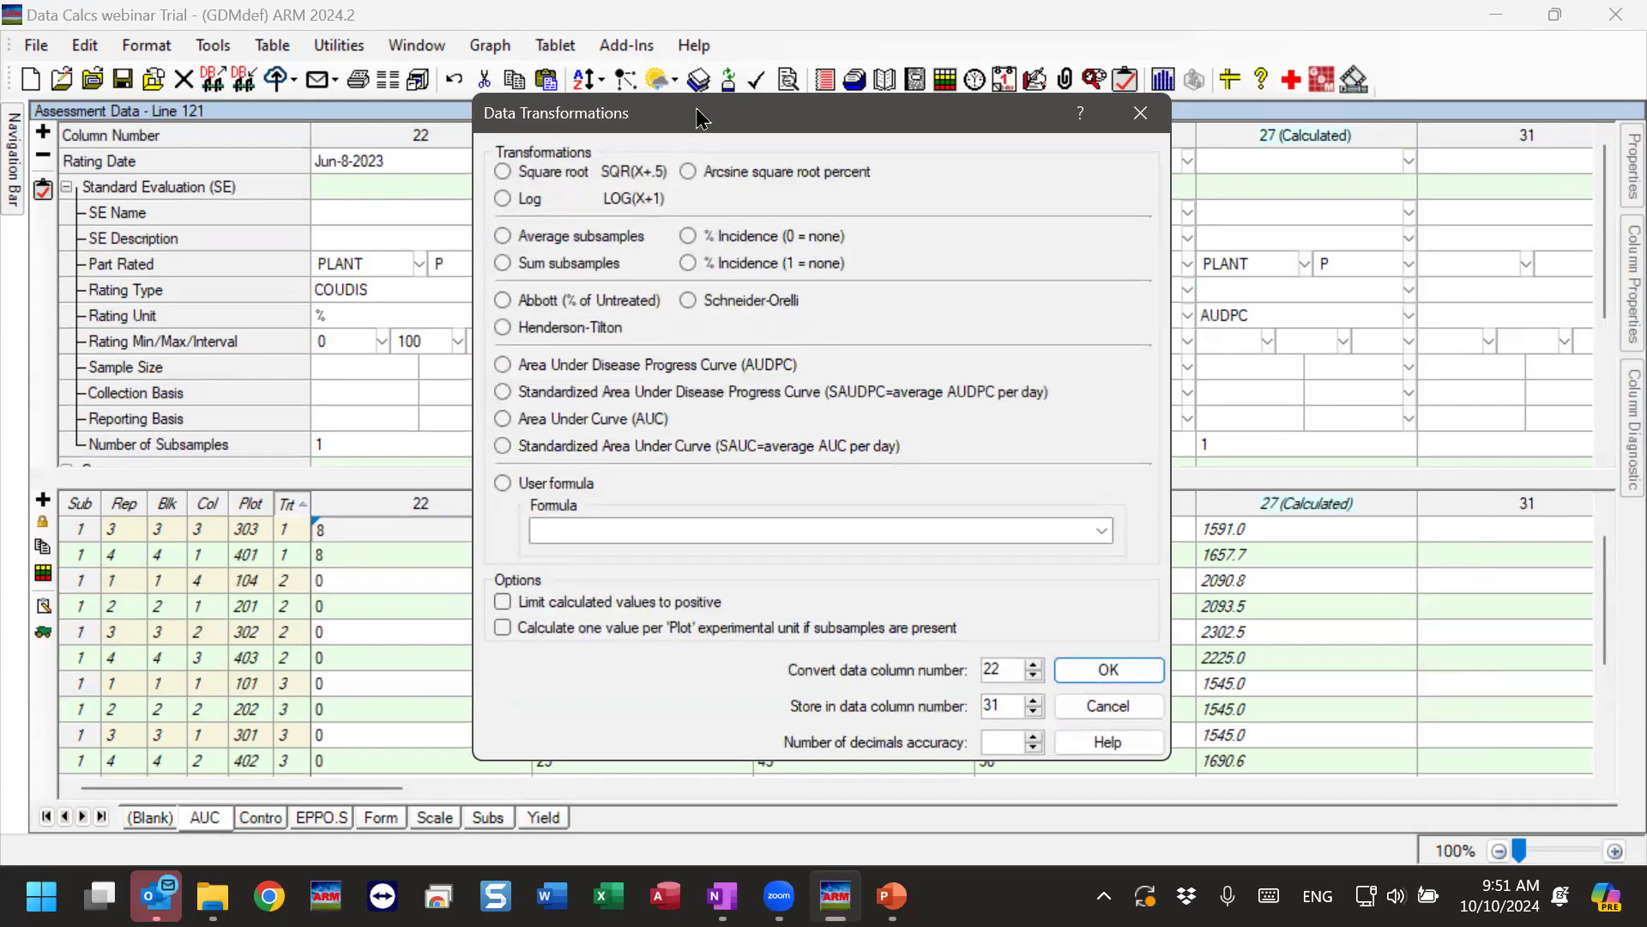
drag(686, 115, 745, 109)
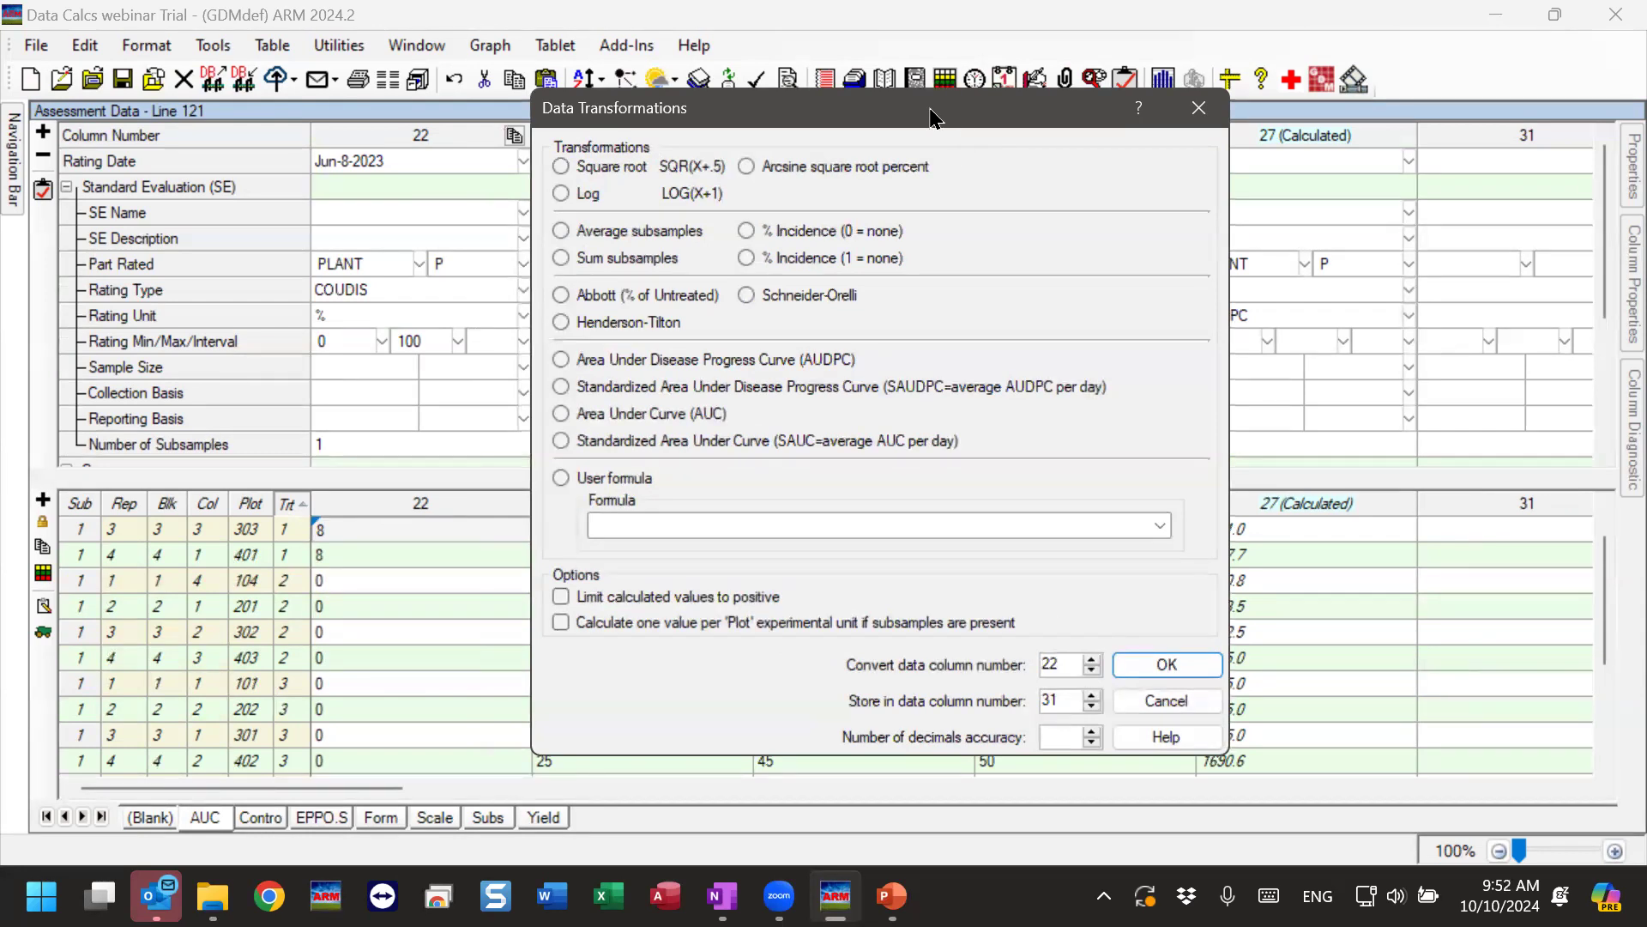
drag(931, 117, 887, 109)
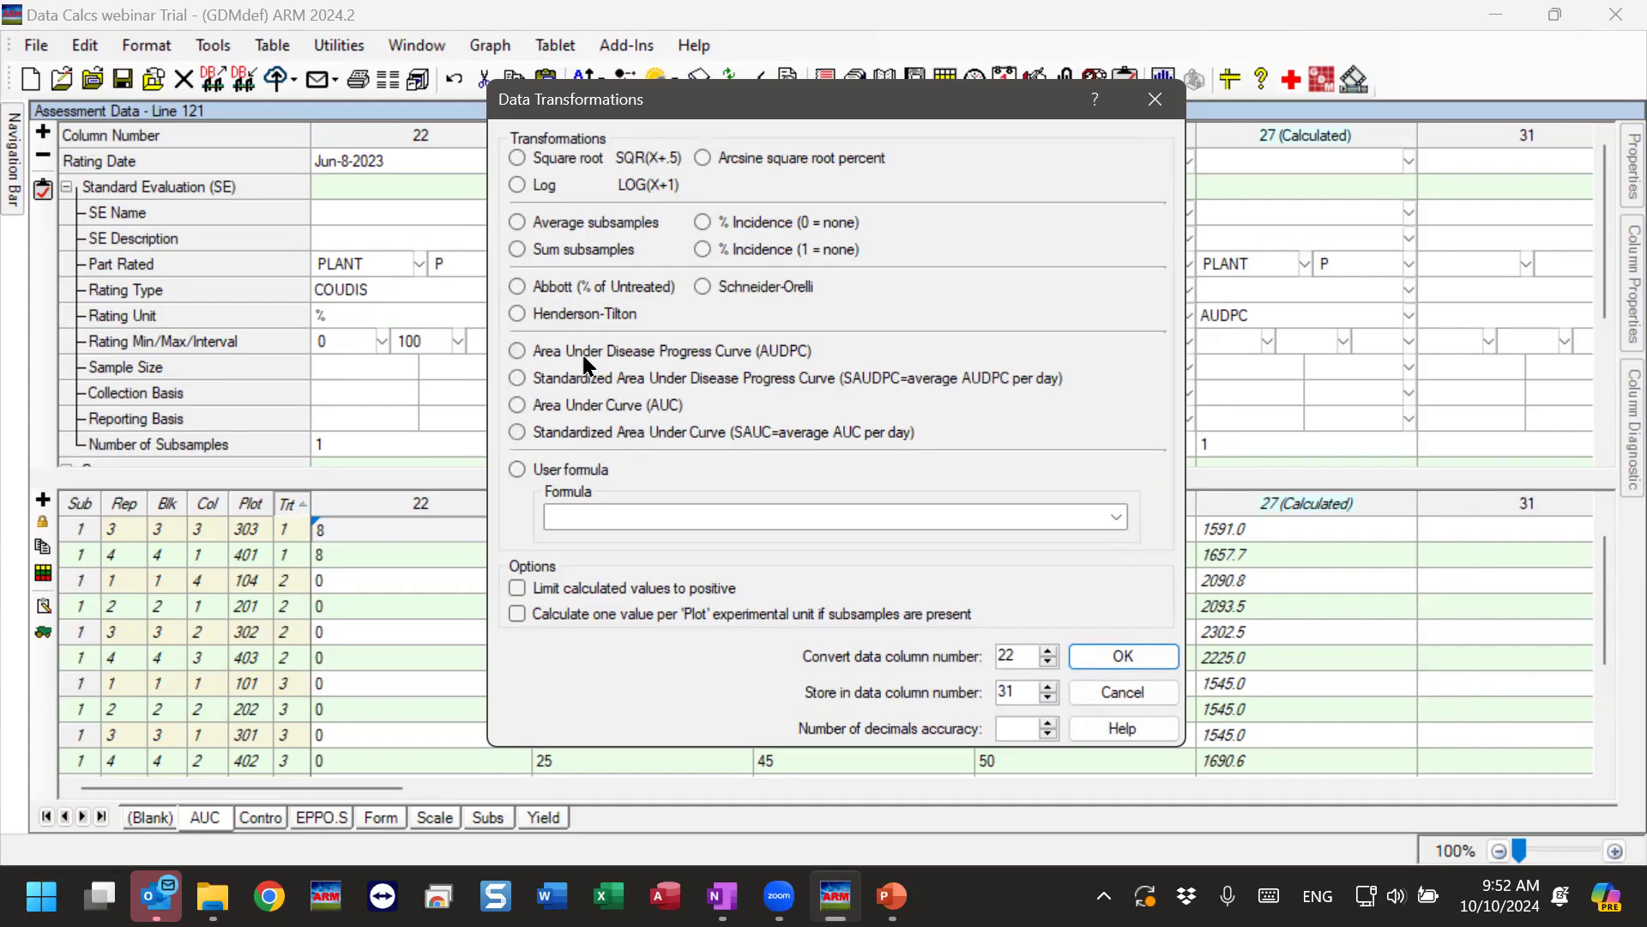
Compare the AUDPC and AUC transformation options and select Area Under Disease Progress Curve (AUDPC).
click(544, 352)
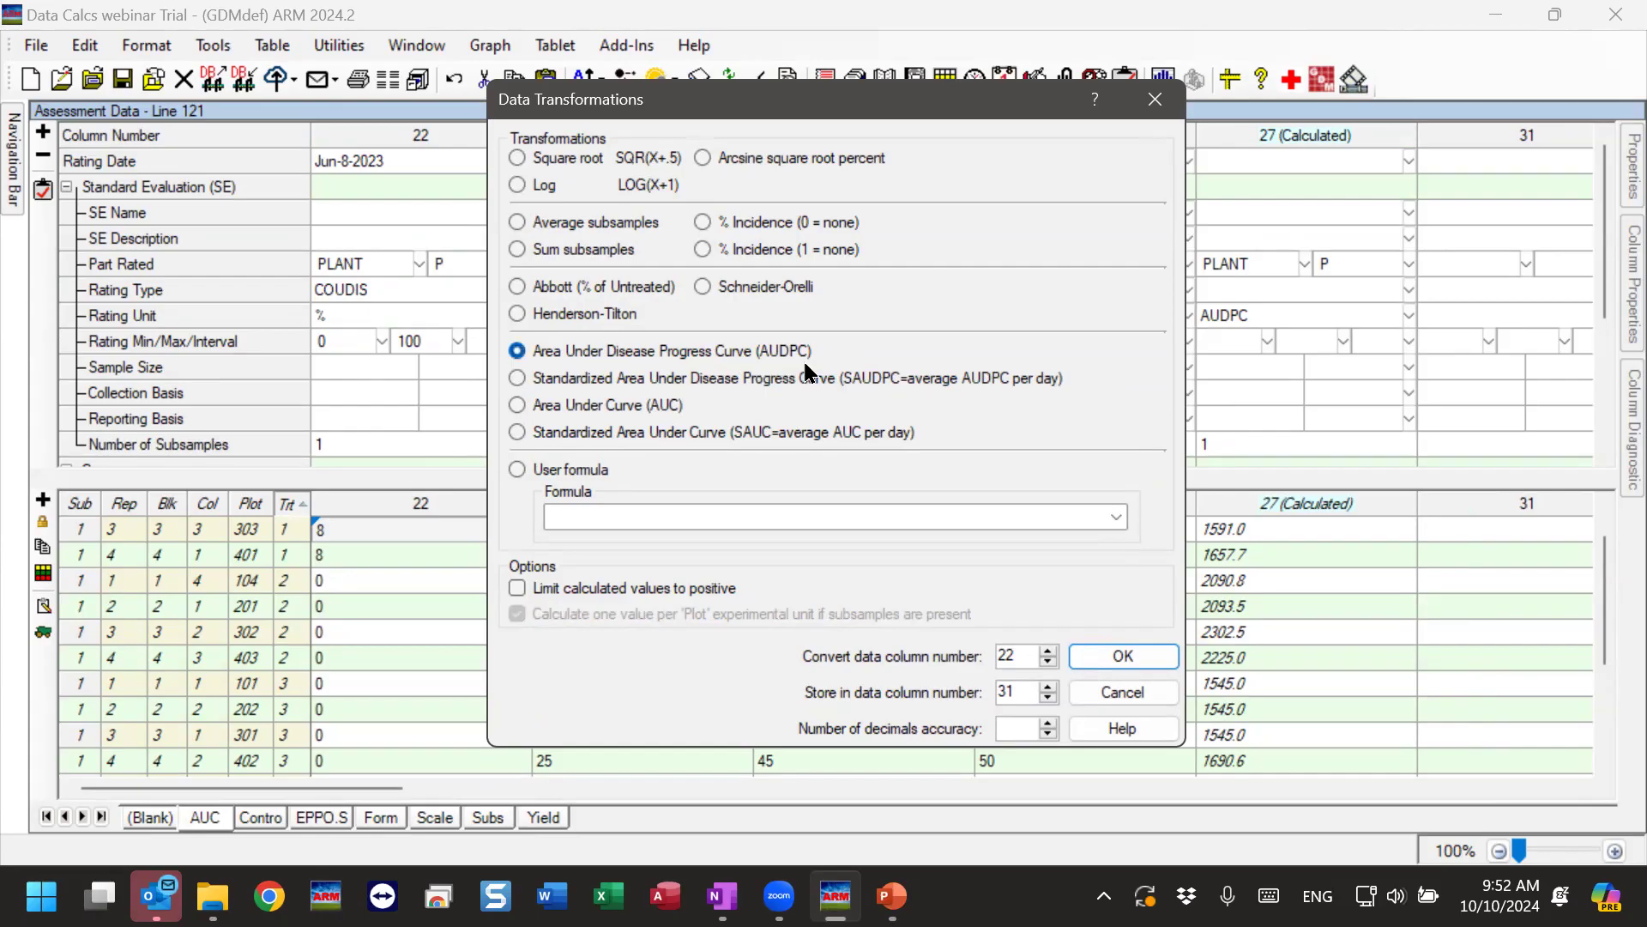
click(593, 409)
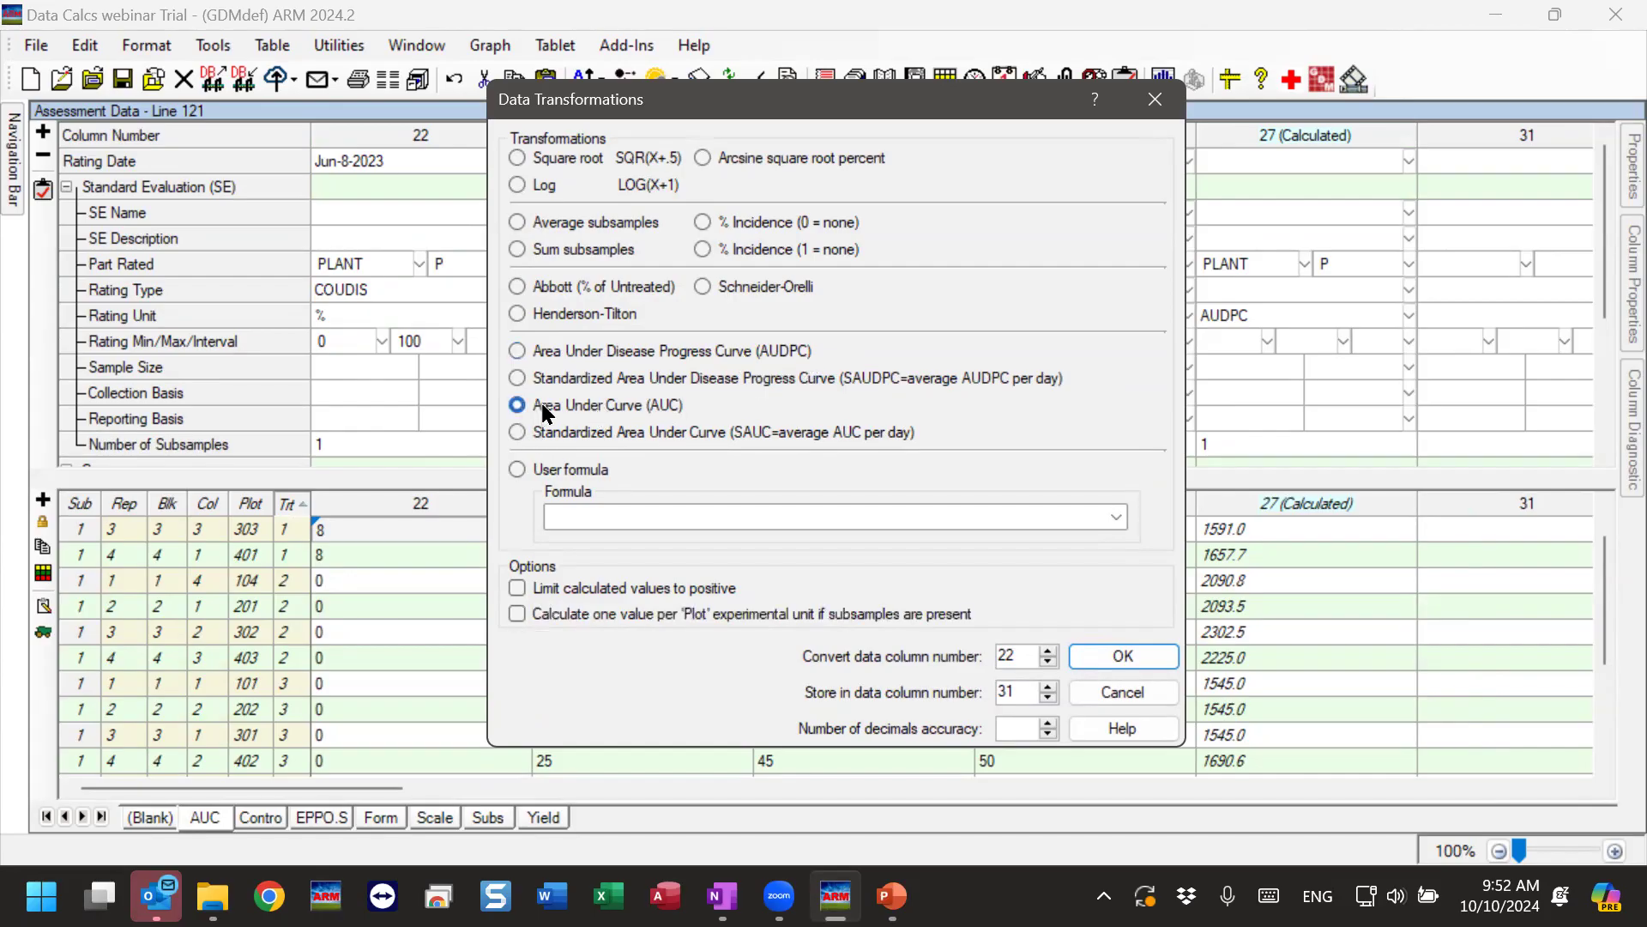
click(646, 355)
click(638, 400)
click(642, 352)
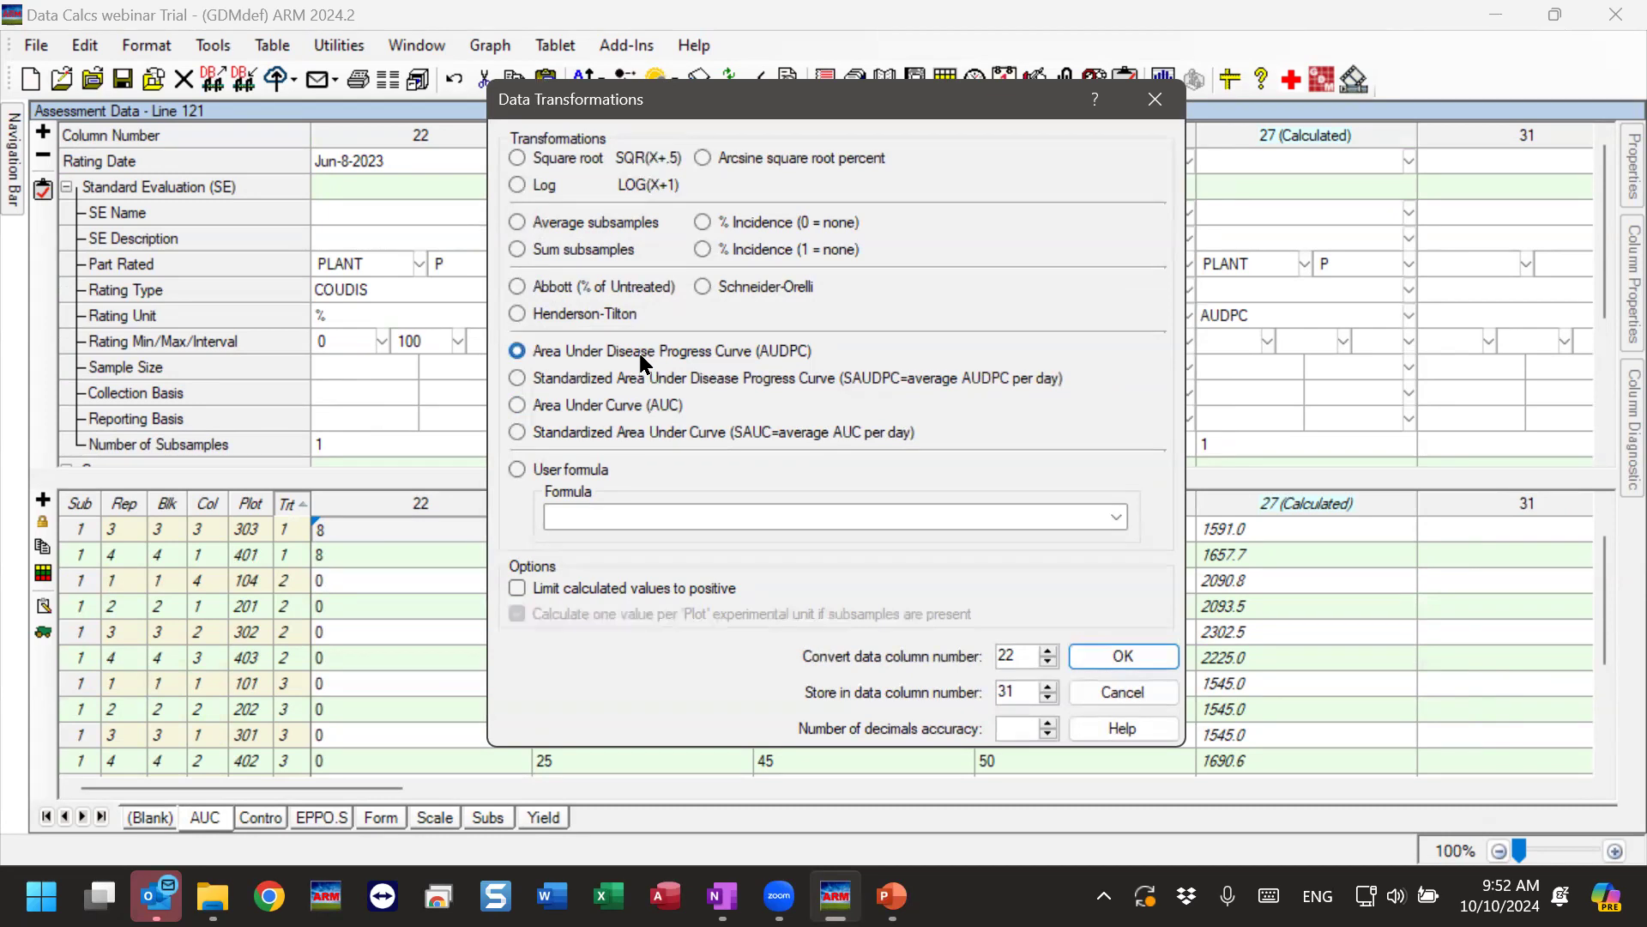
click(605, 405)
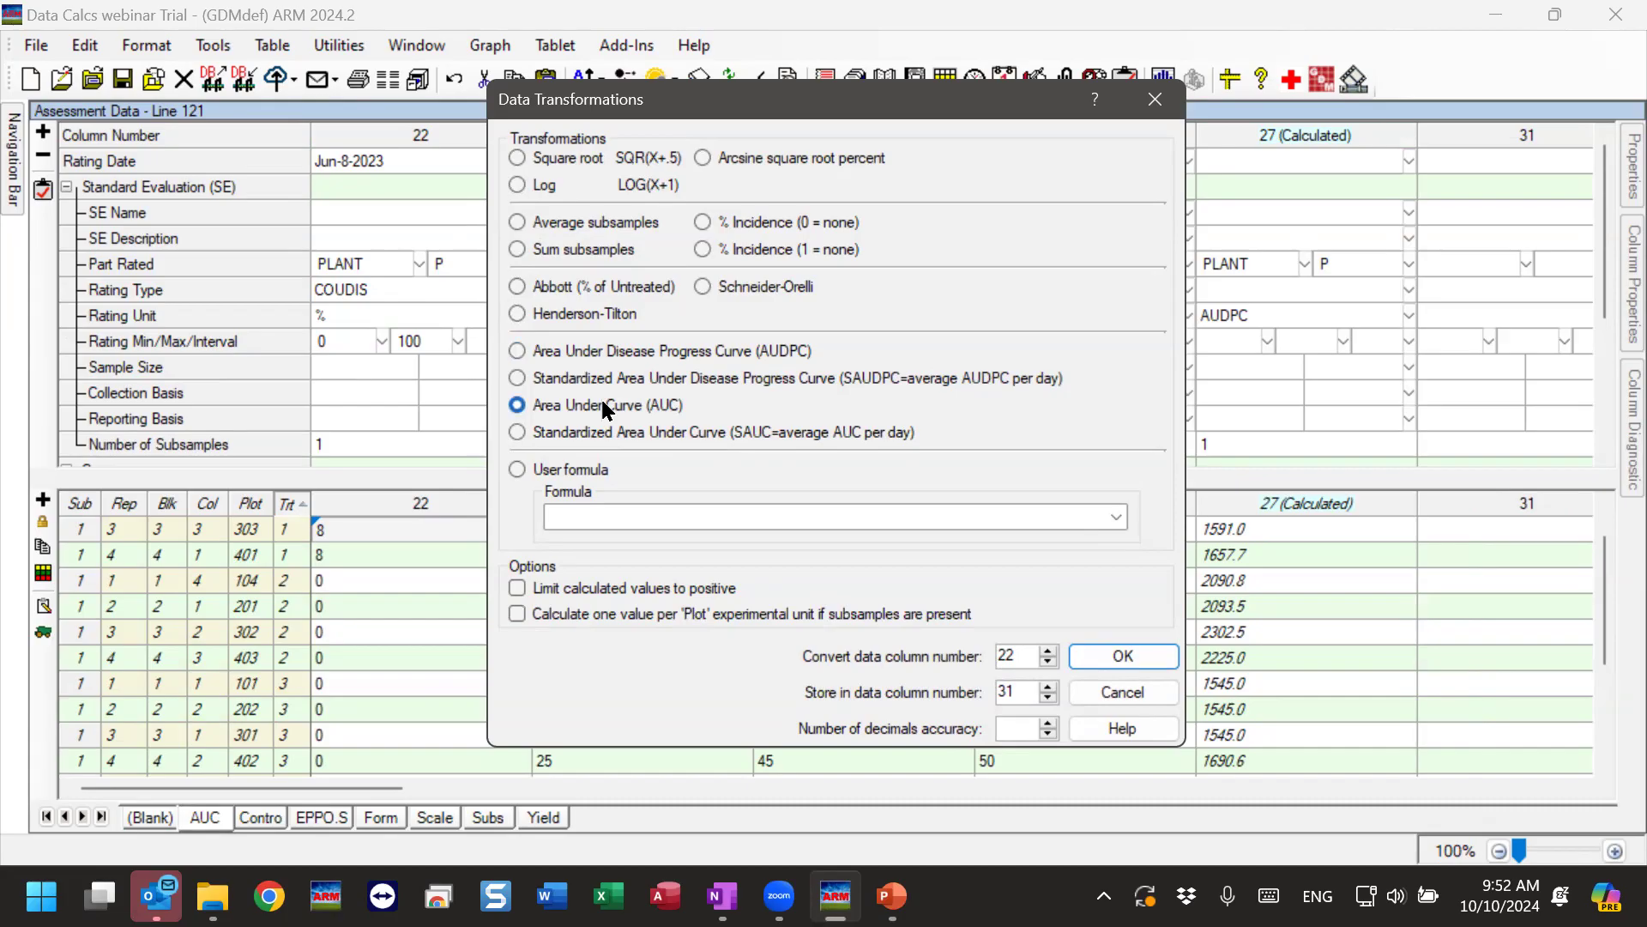
click(636, 352)
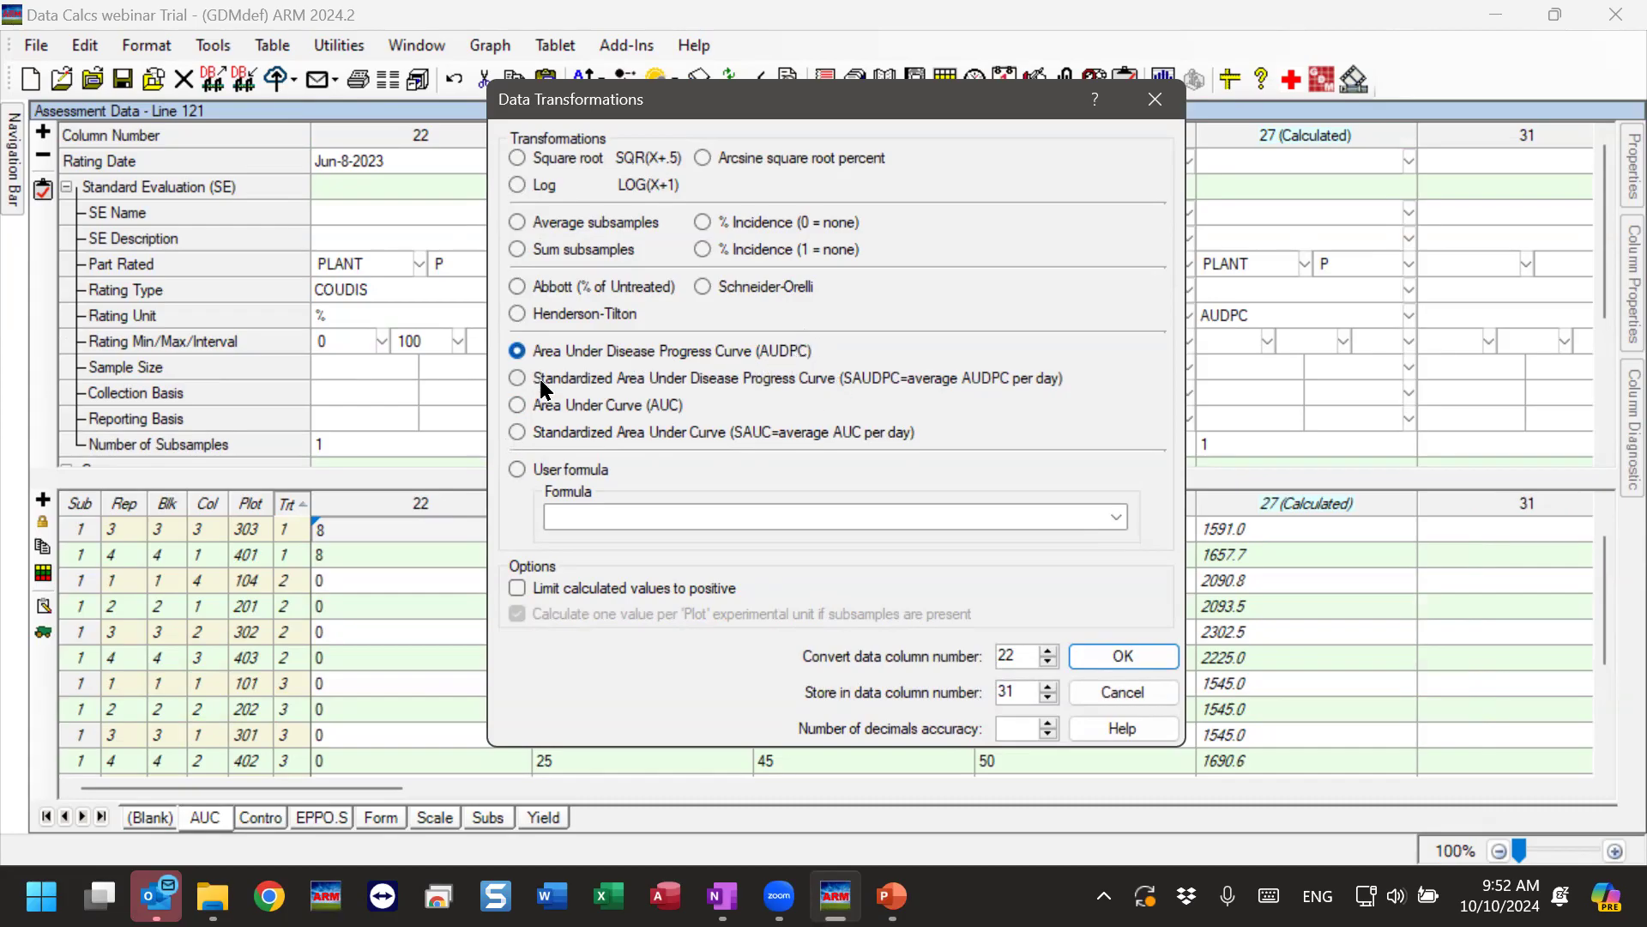
Apply the AUDPC transformation with column 22 as the converted column and column 31 as the storage column.
mouse_move(541, 383)
double_click(1013, 647)
drag(810, 108, 1204, 104)
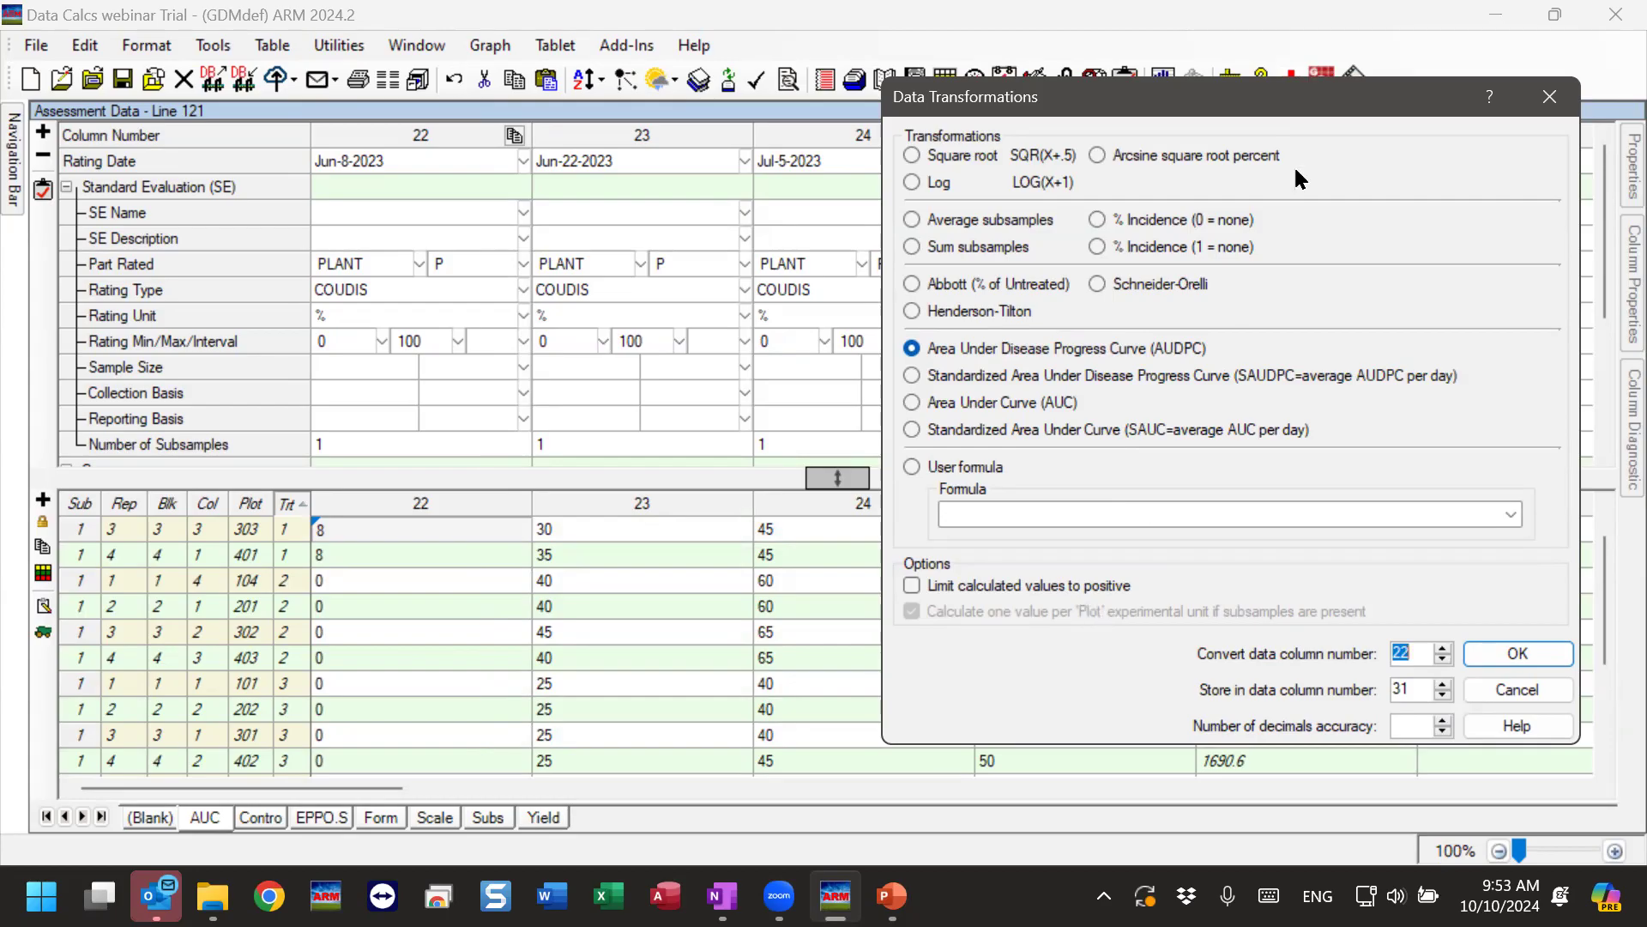
drag(1305, 119, 962, 122)
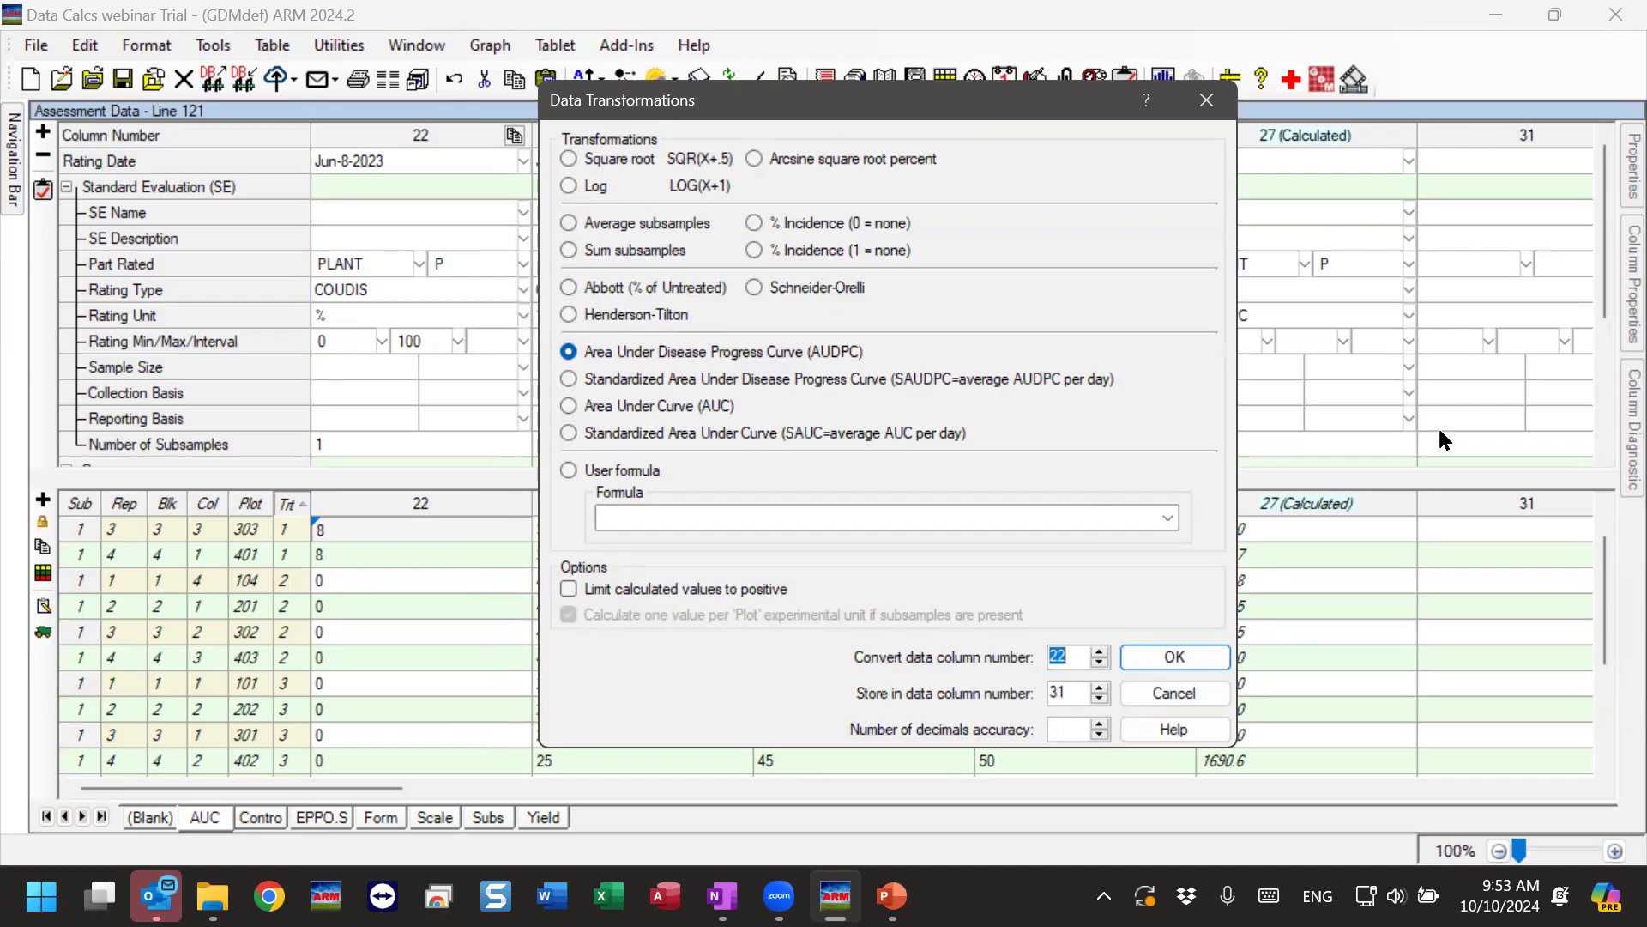
click(1152, 652)
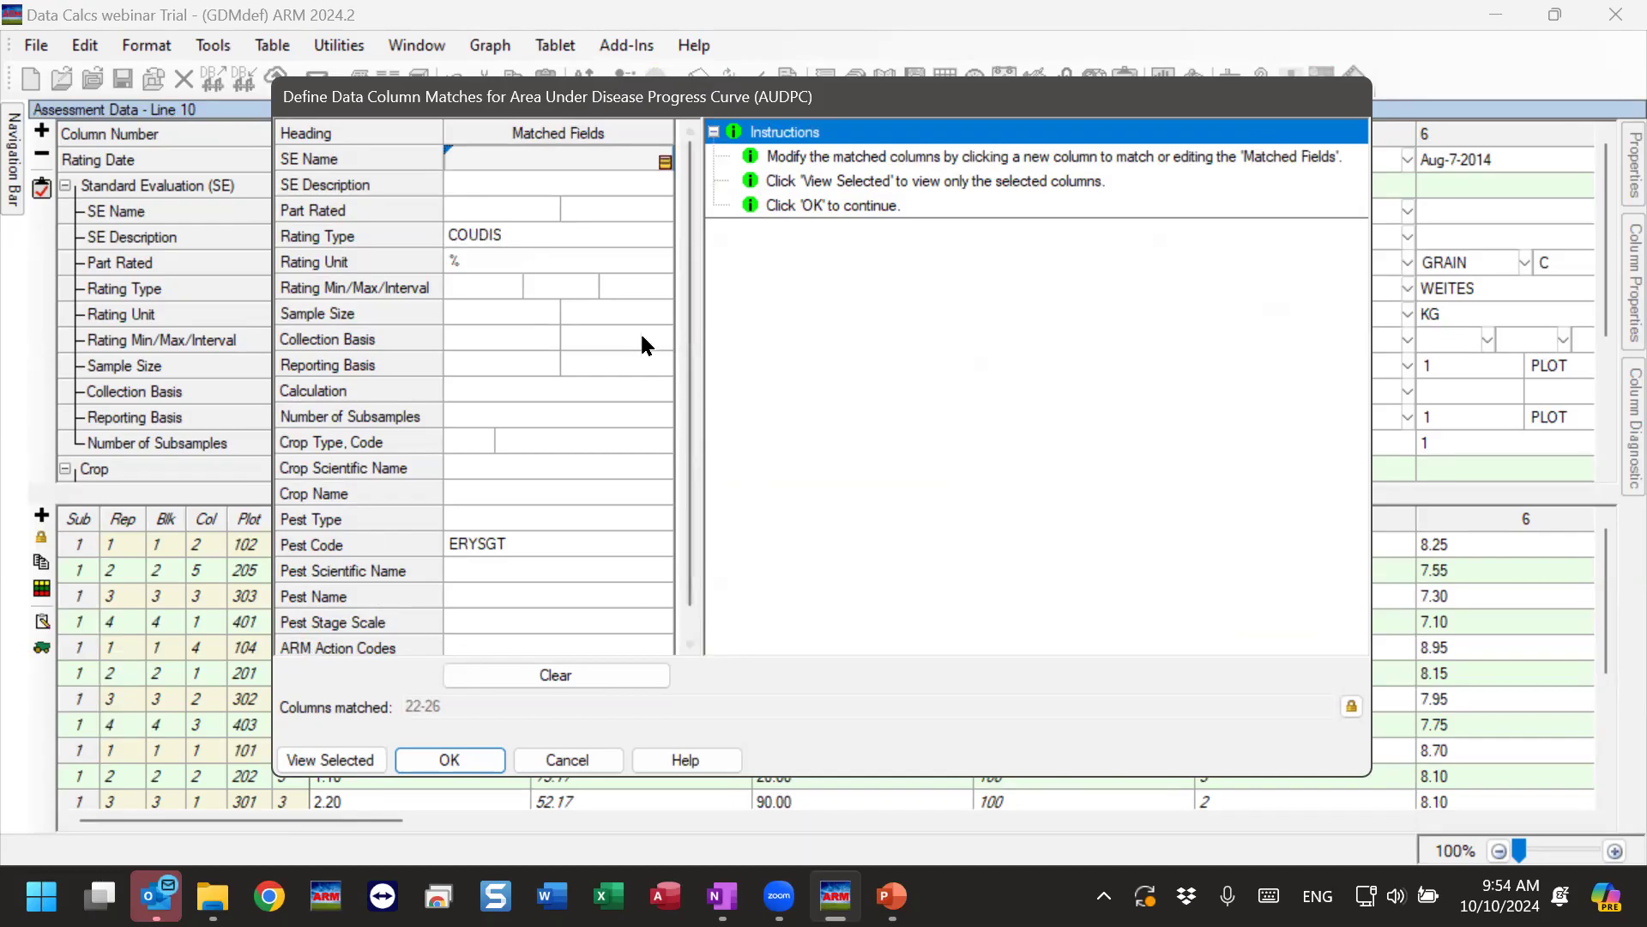
Check the matched Rating Type field against COUDIS columns 22–26, repositioning the match dialog to uncover the assessment data.
click(482, 234)
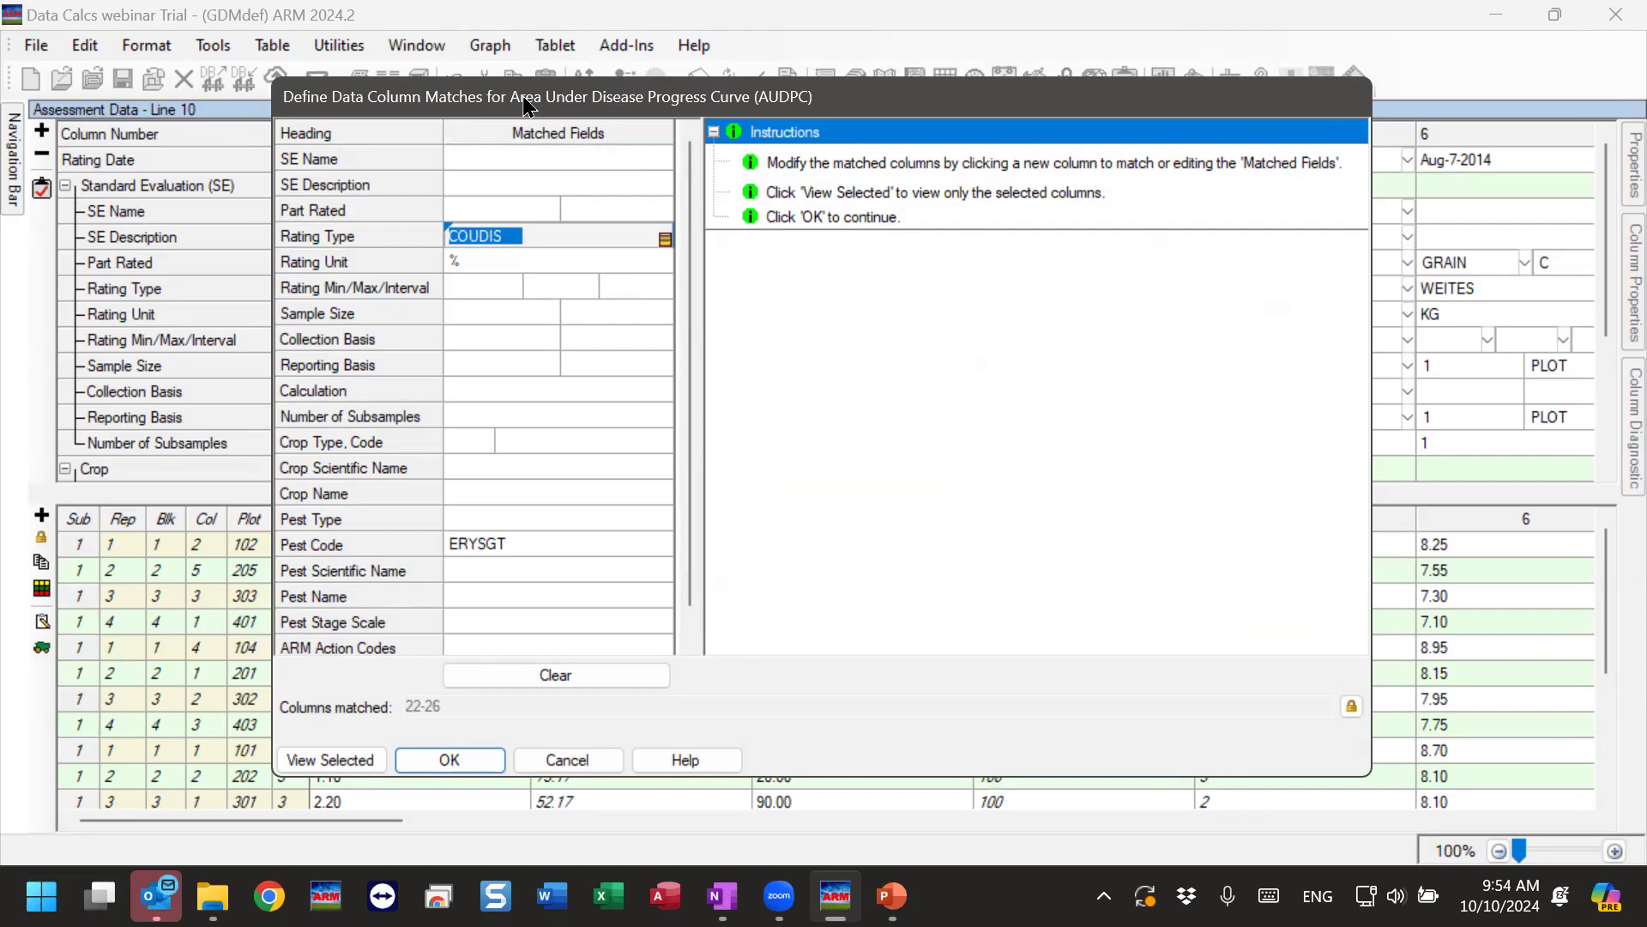
drag(527, 103, 567, 68)
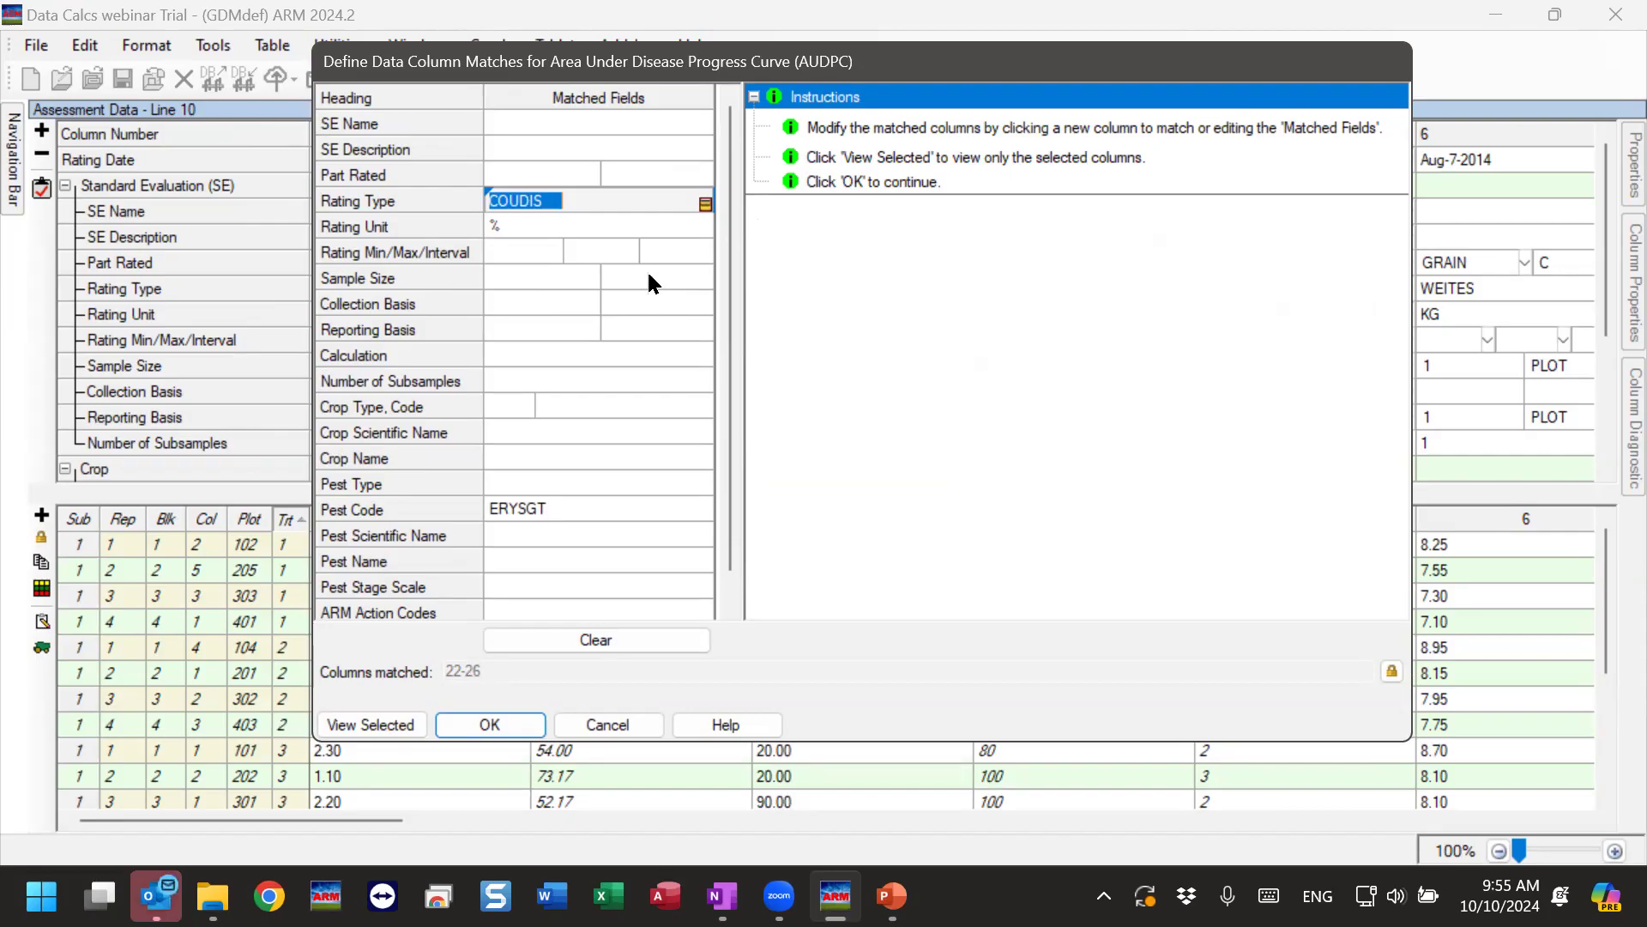
click(516, 200)
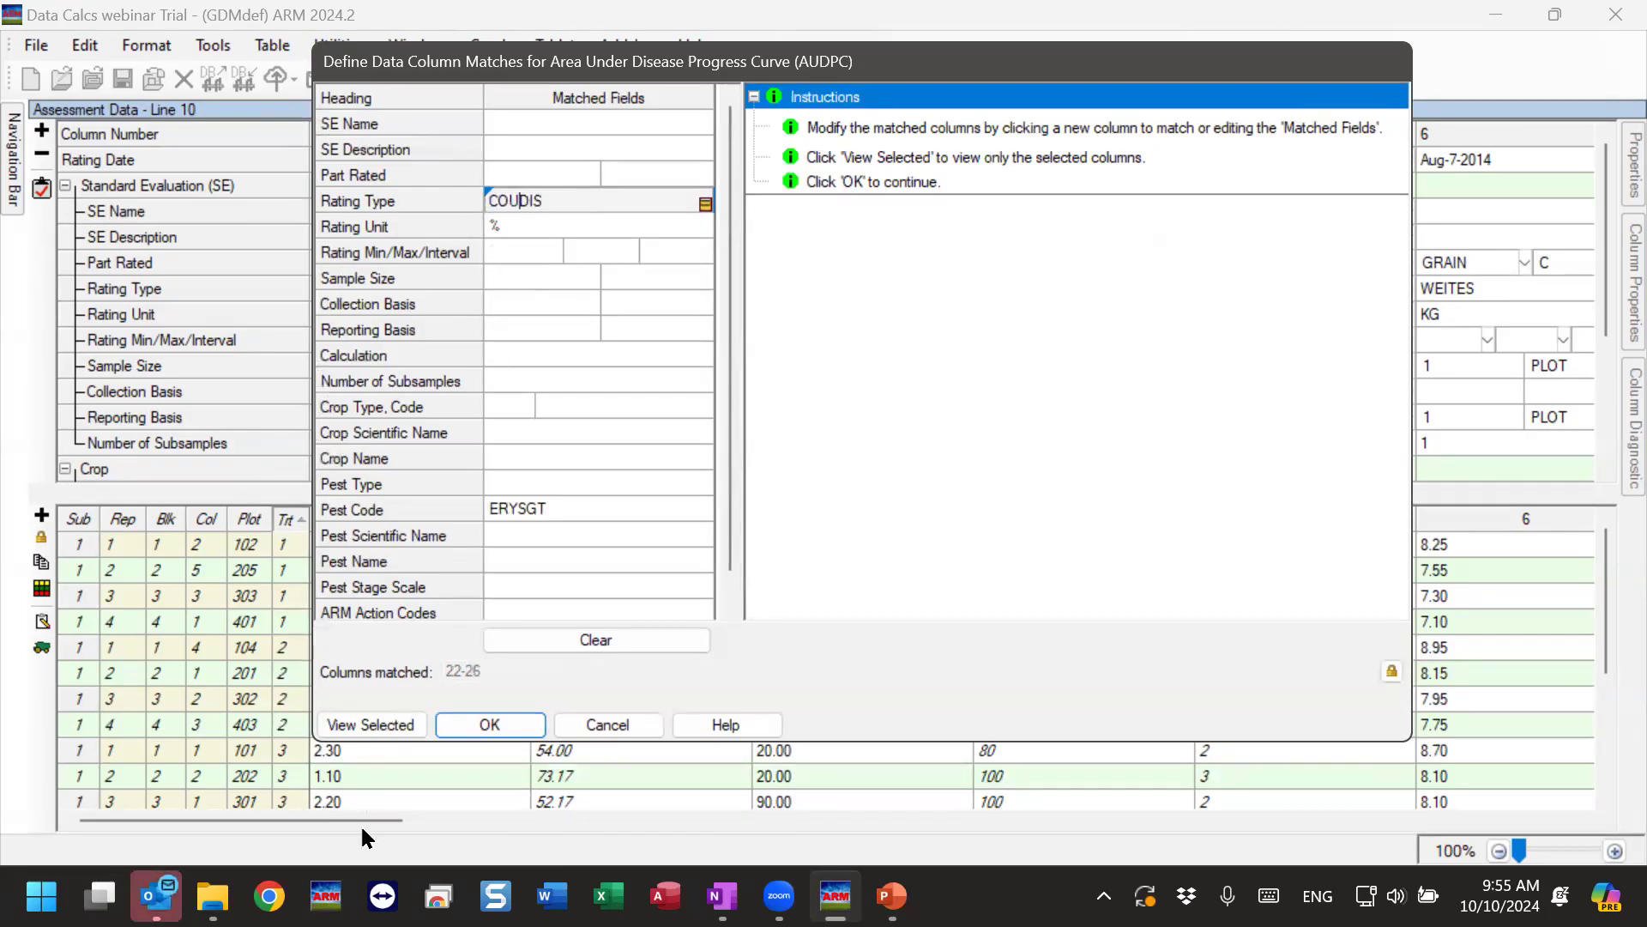
drag(353, 819, 1253, 848)
click(584, 69)
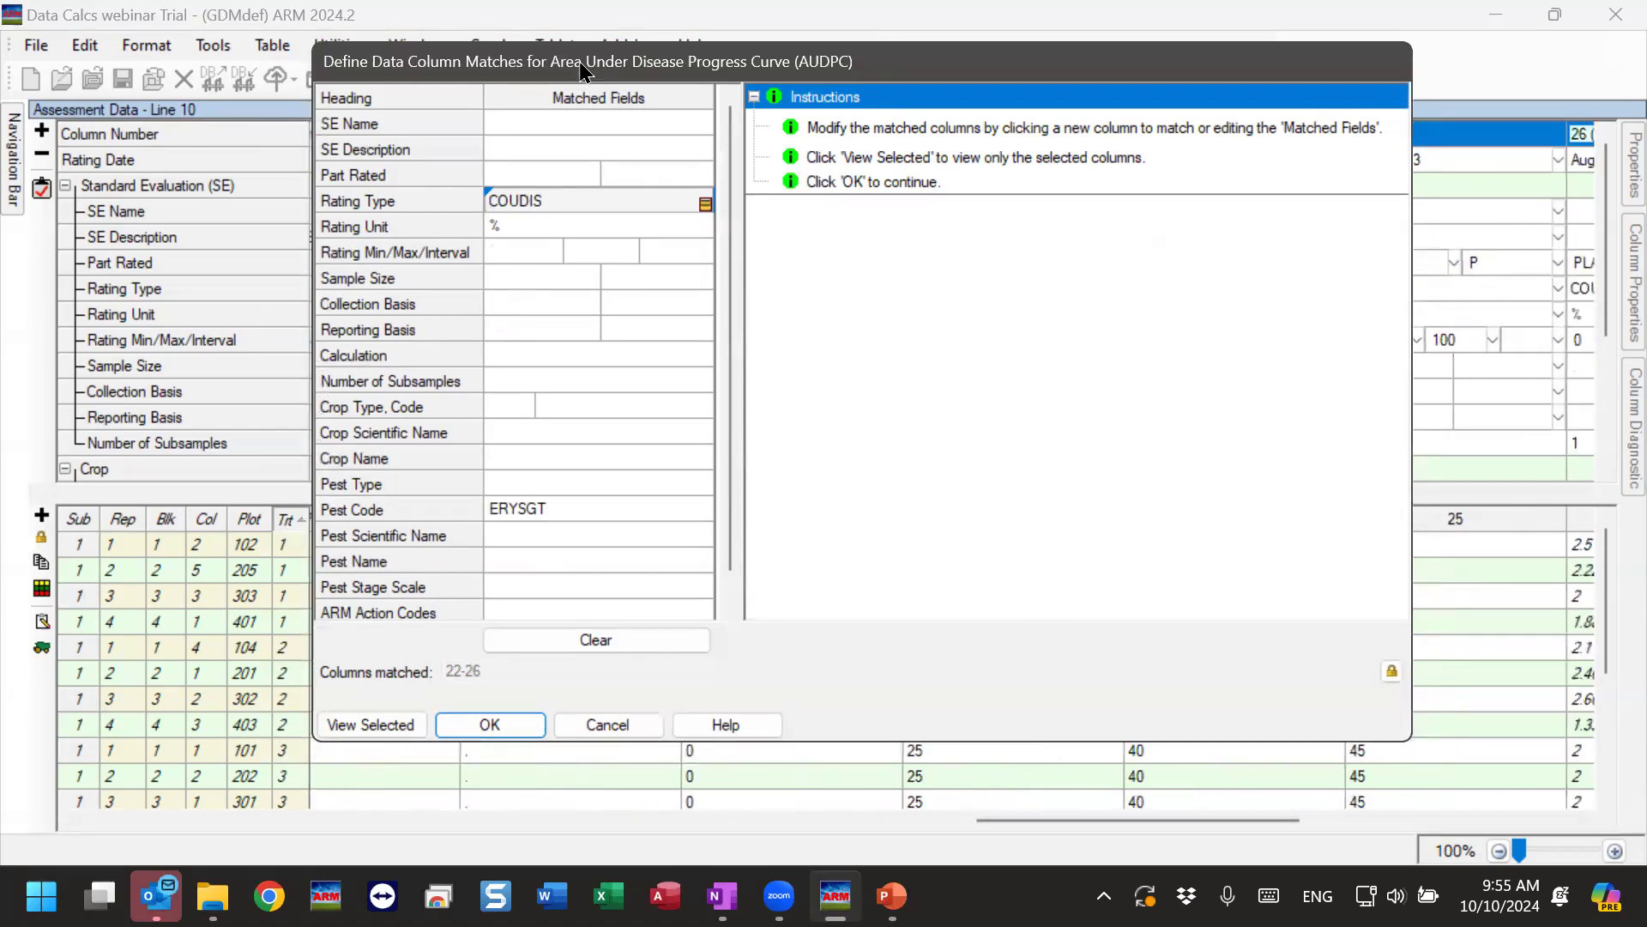
drag(583, 69, 877, 69)
drag(1043, 820, 1124, 820)
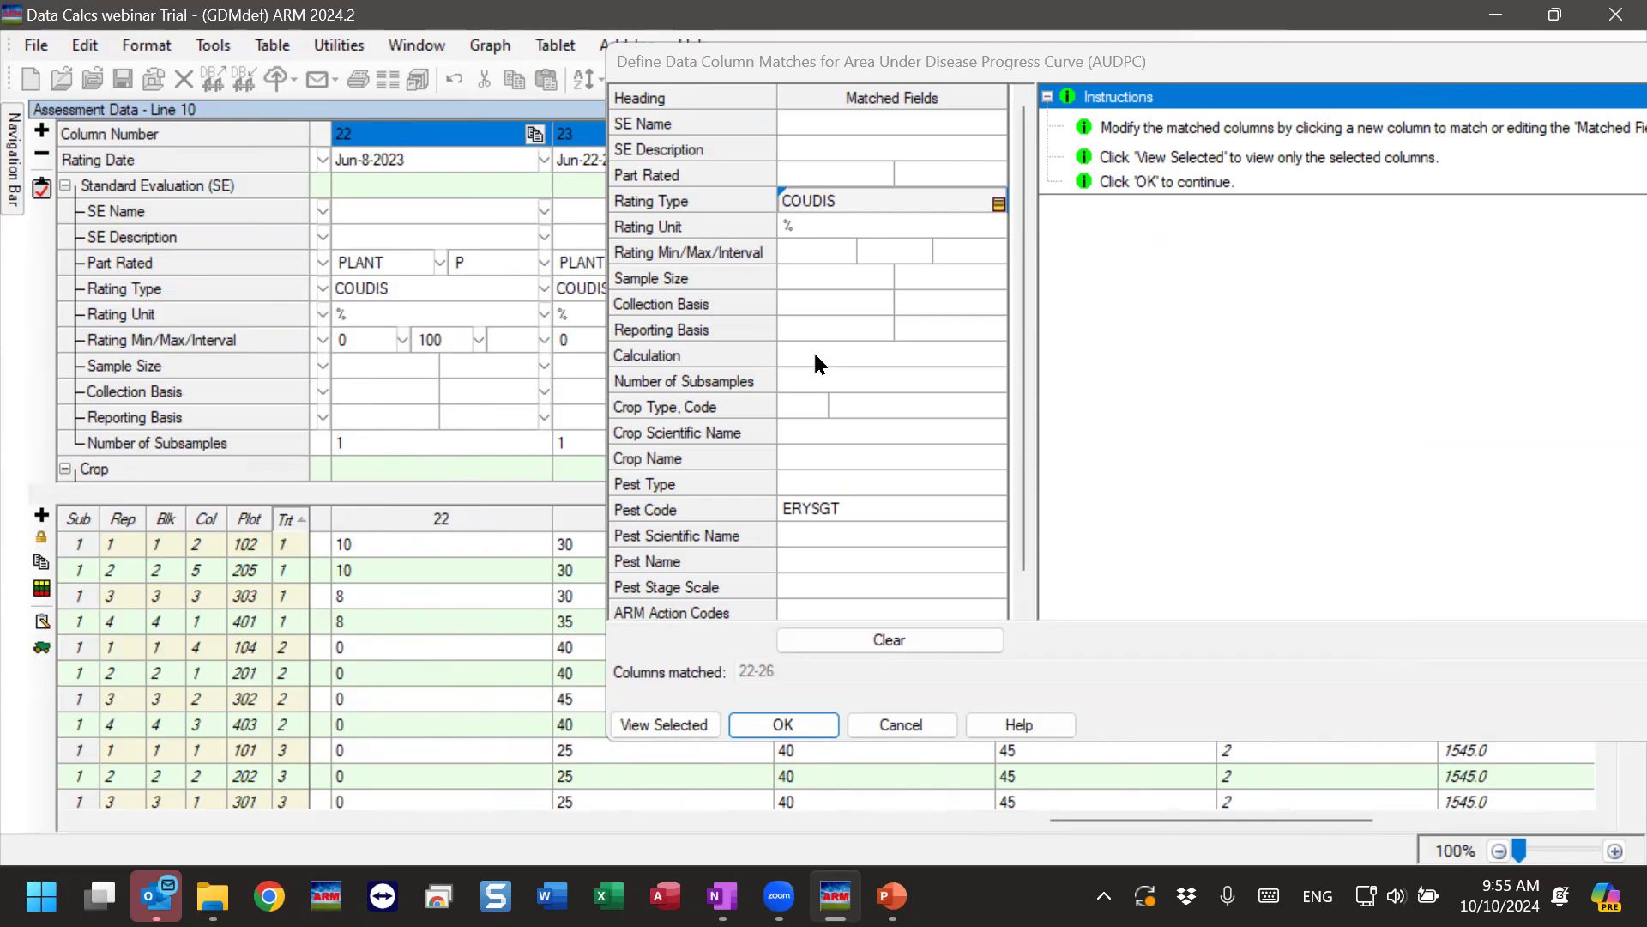
Review the Pest Code, Rating Type and Rating Unit values used to match the AUDPC columns.
click(871, 509)
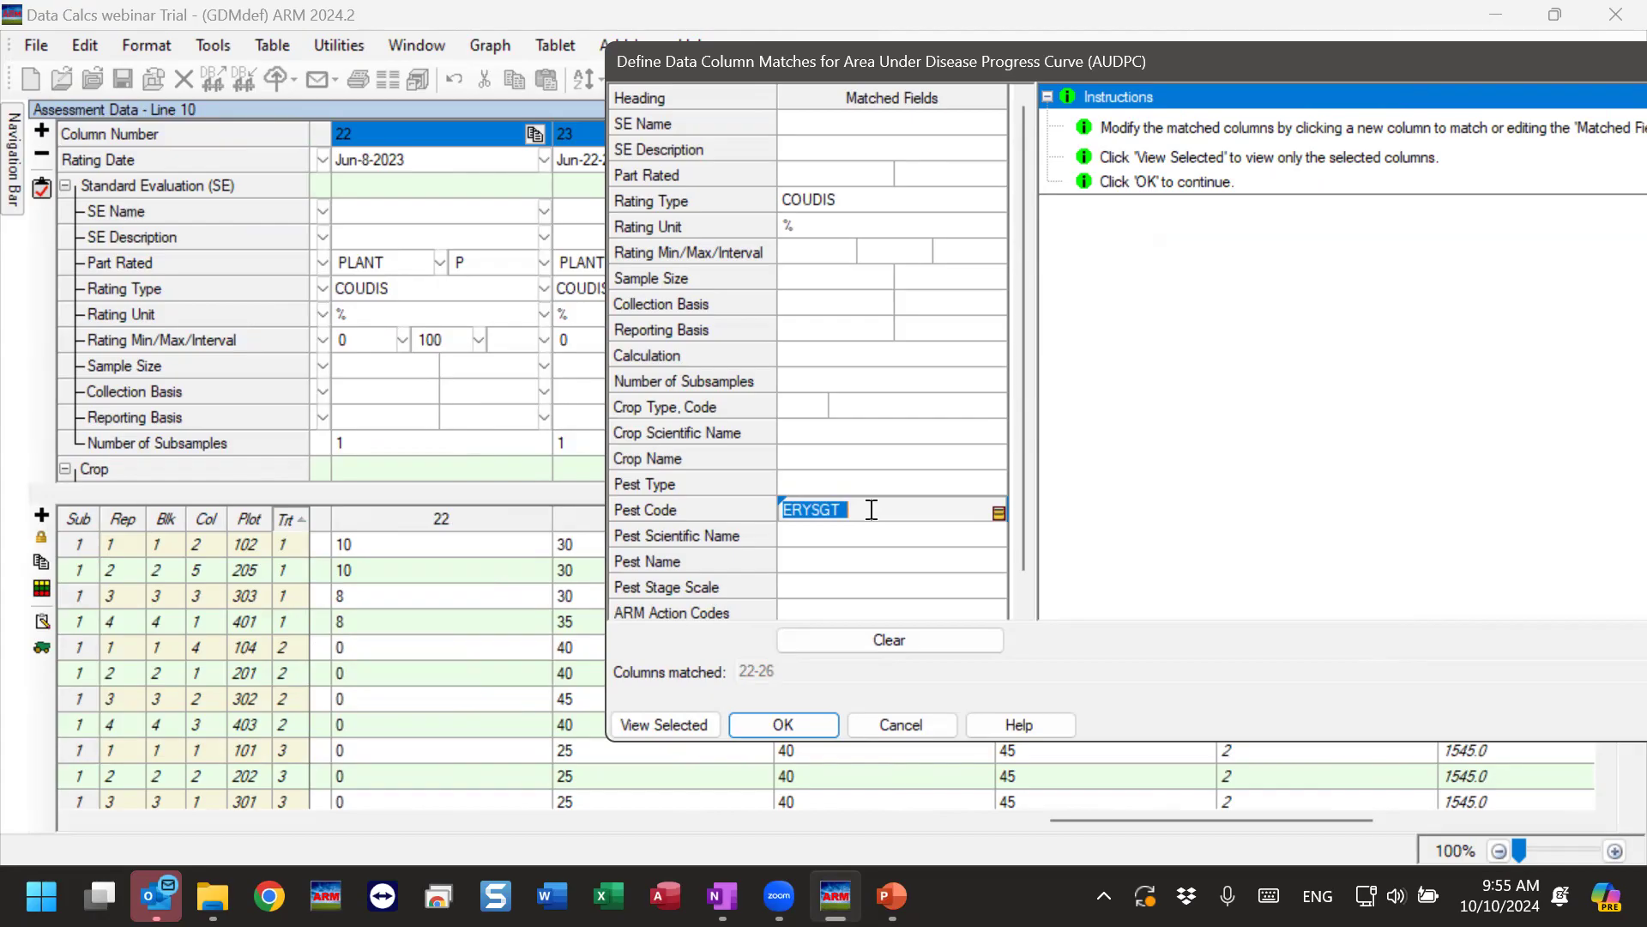
click(858, 206)
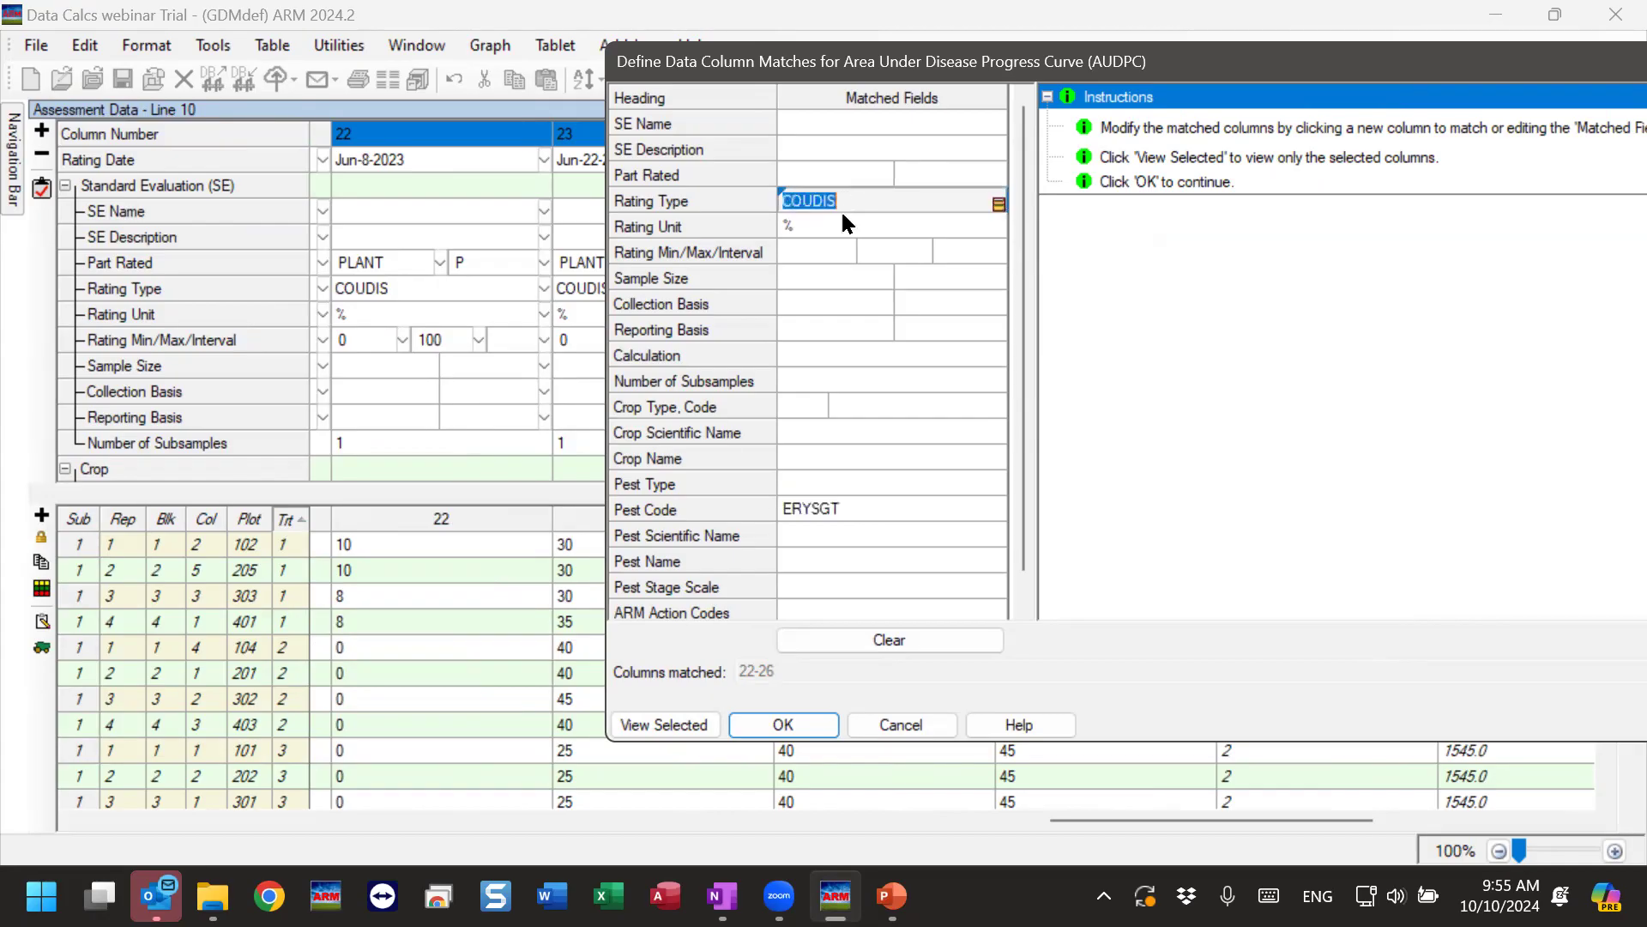
click(838, 225)
click(845, 509)
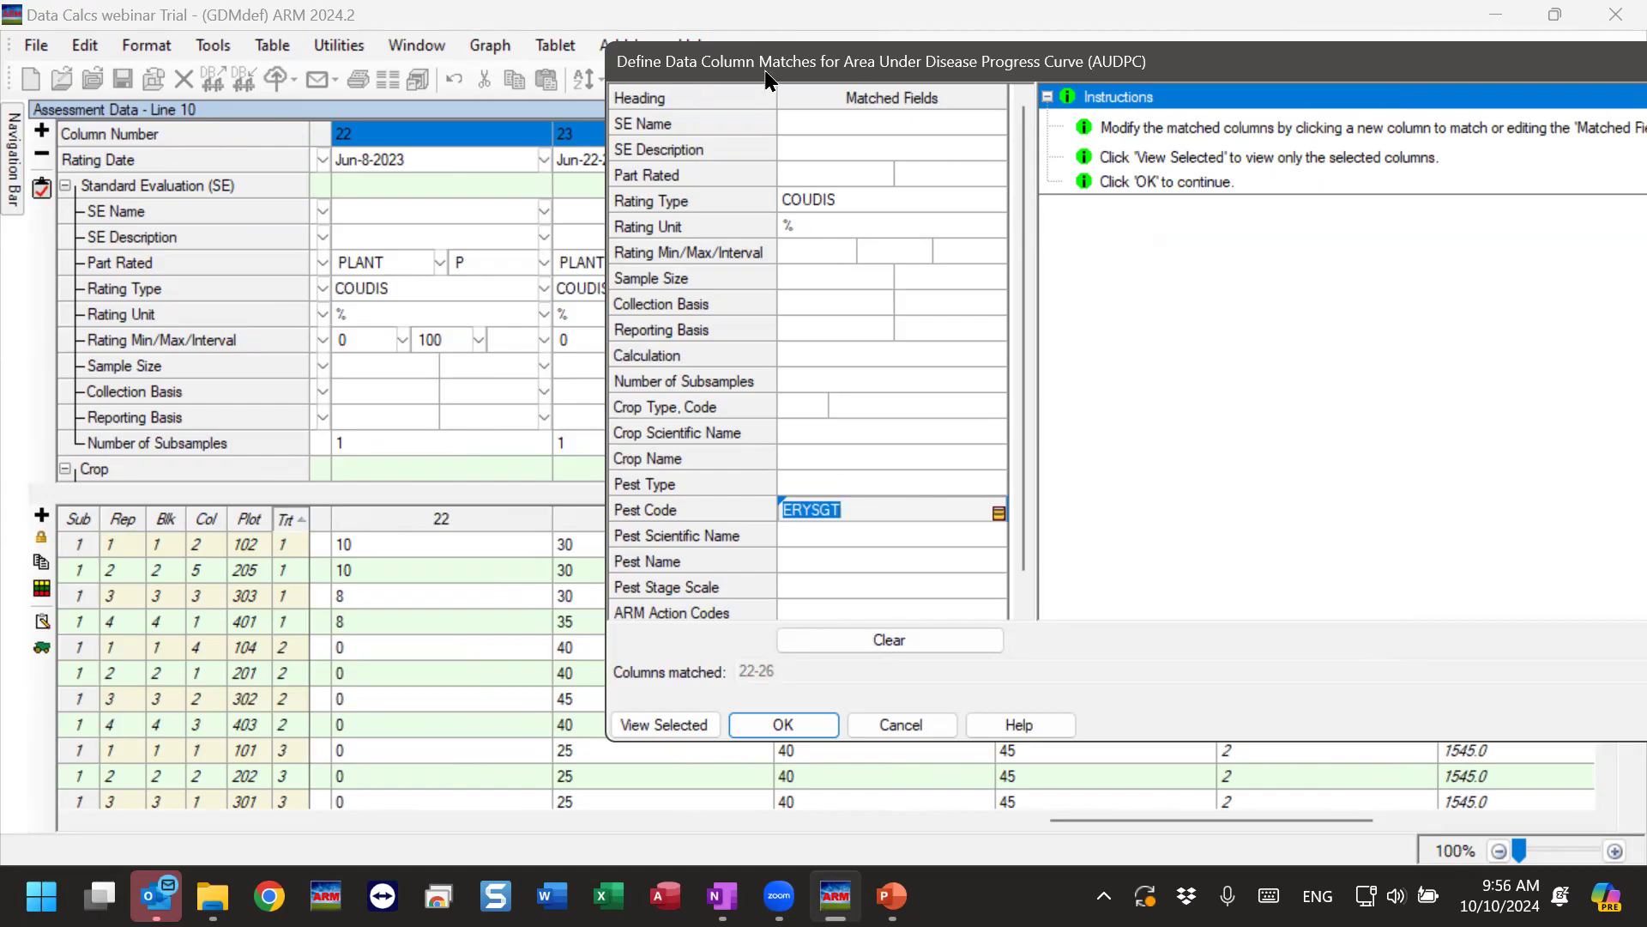
Move the match dialog clear of columns 22–26 and compare the header fields and ARM Action Codes of columns 25 and 26.
drag(766, 78, 994, 87)
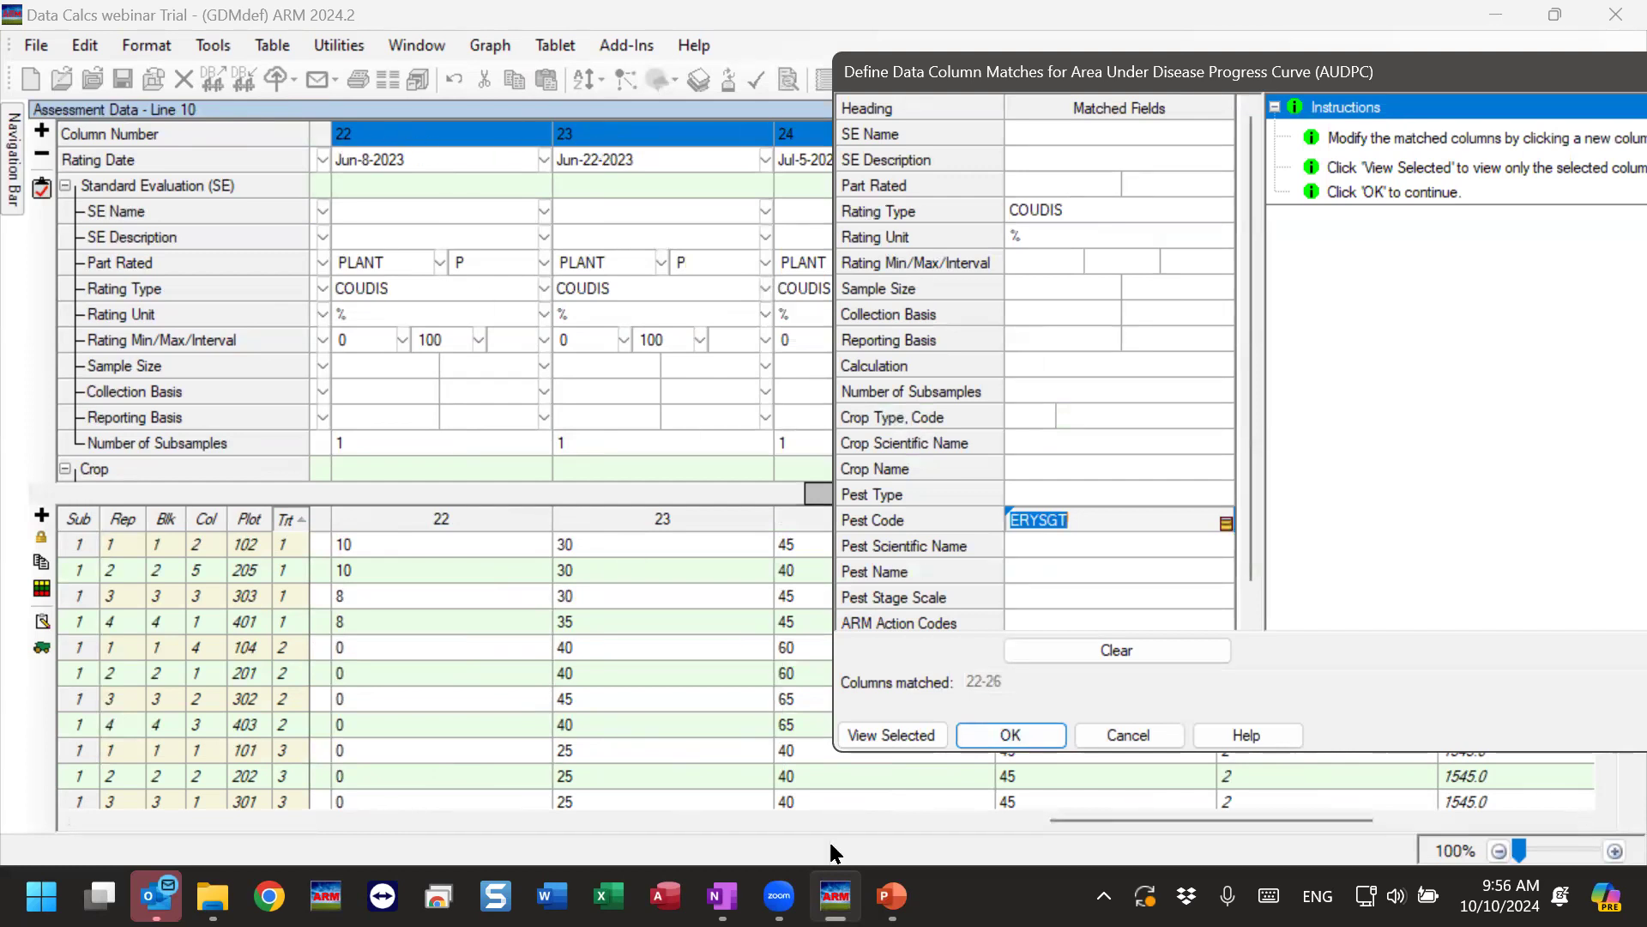
drag(1166, 816, 1302, 821)
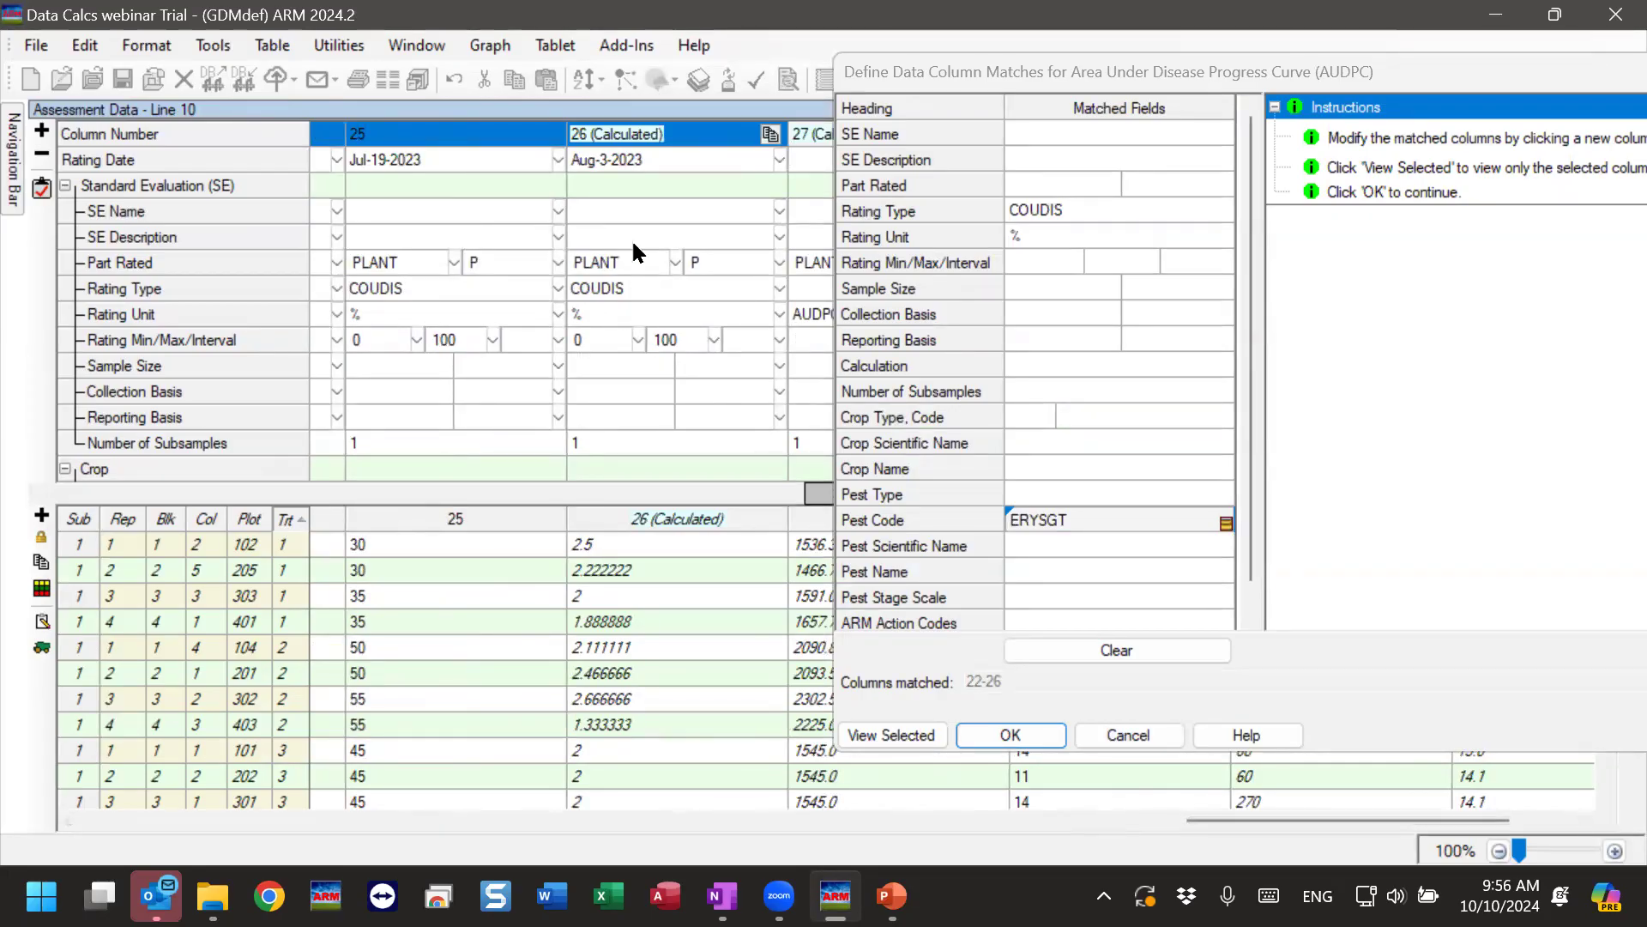
scroll(641, 316, down, 3)
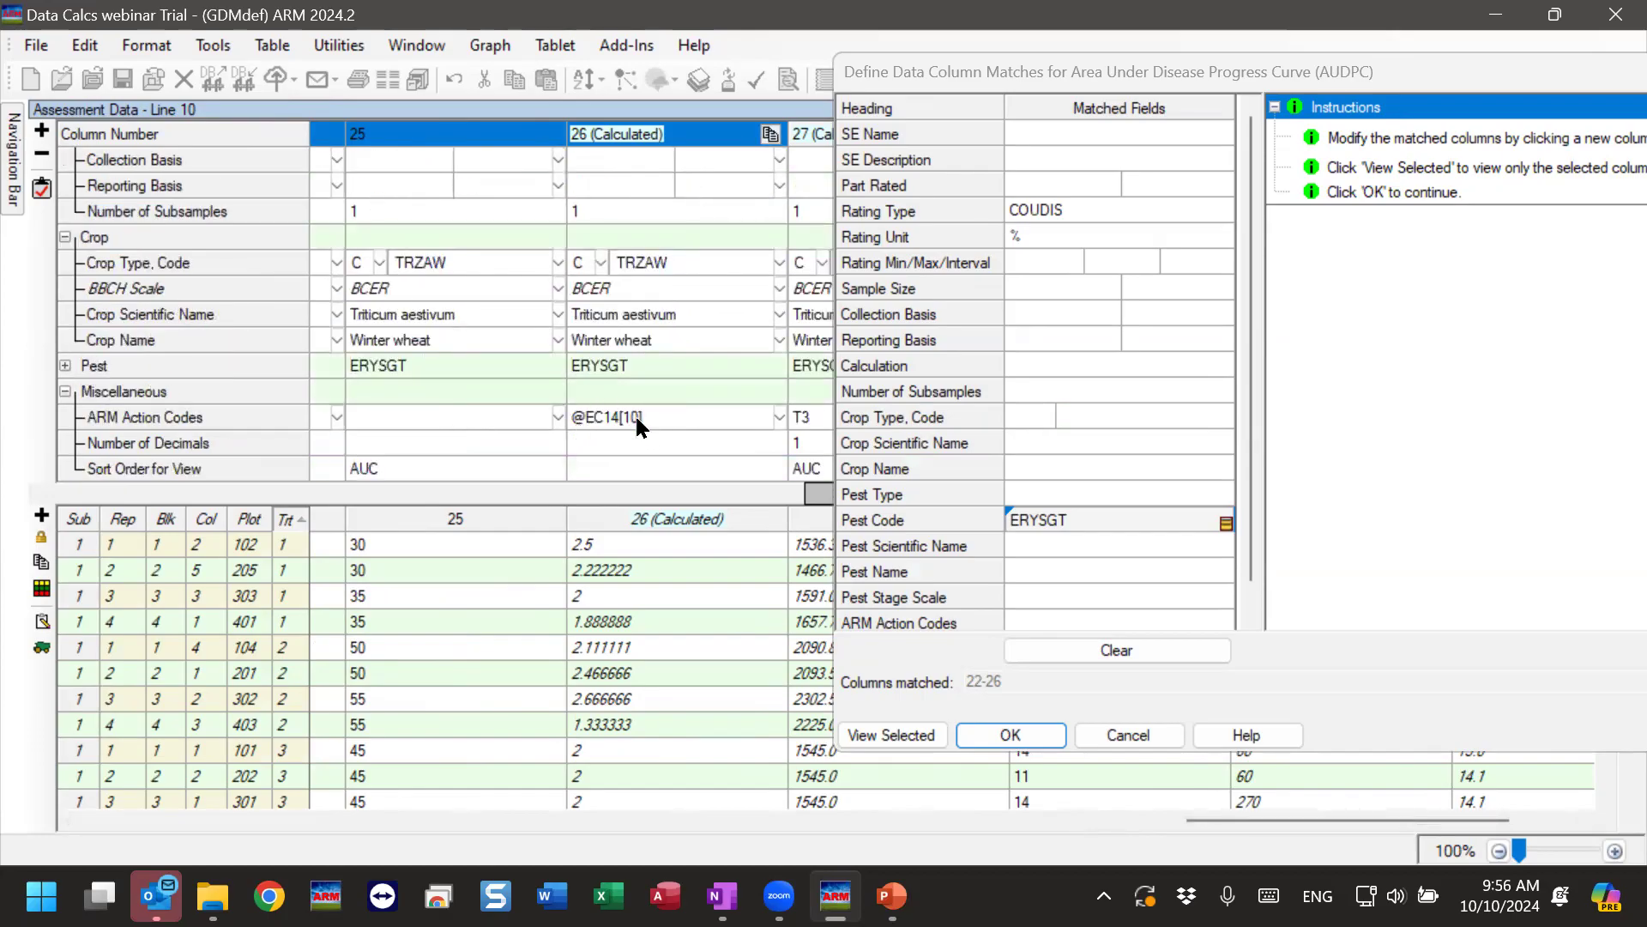
scroll(599, 419, up, 3)
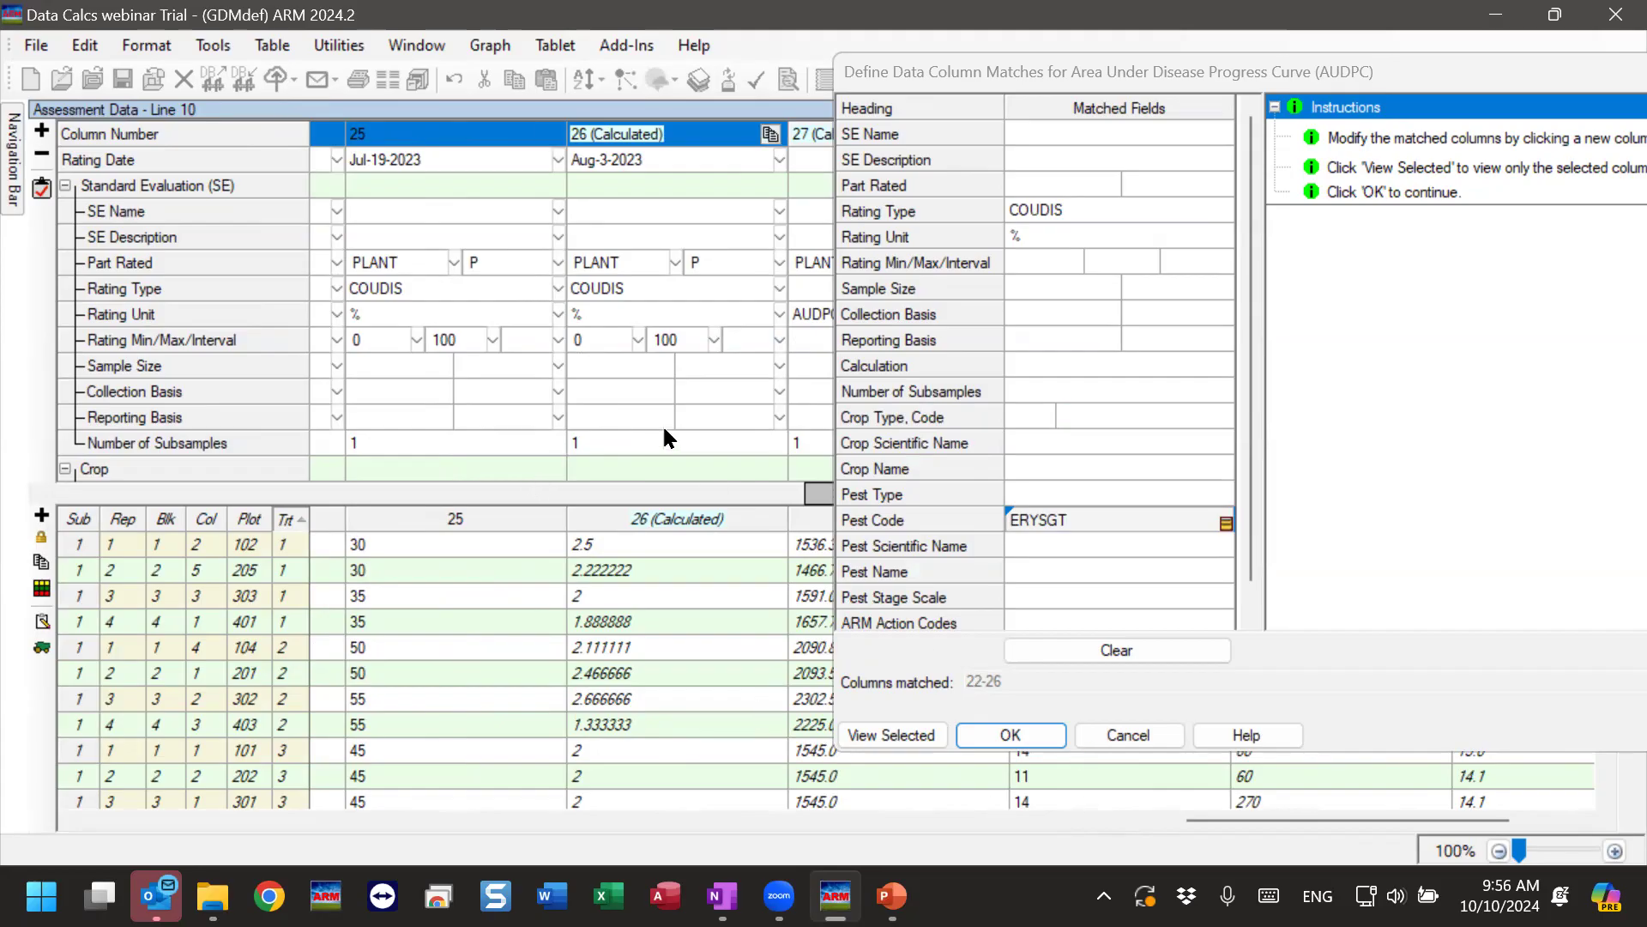
scroll(596, 431, down, 3)
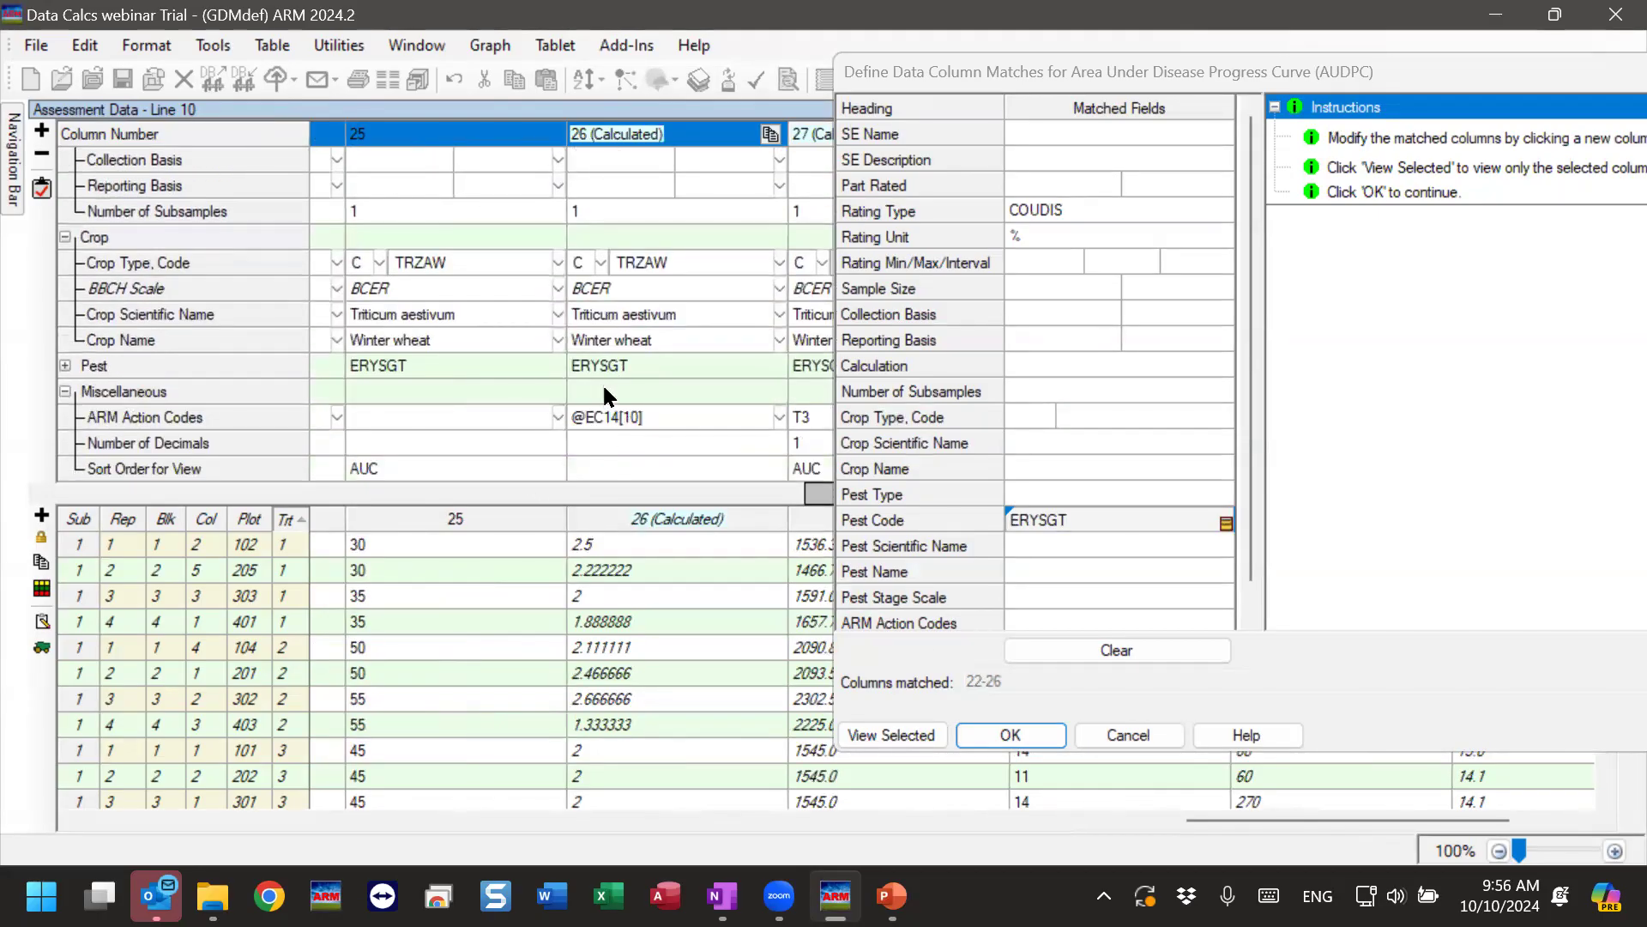
scroll(606, 344, up, 3)
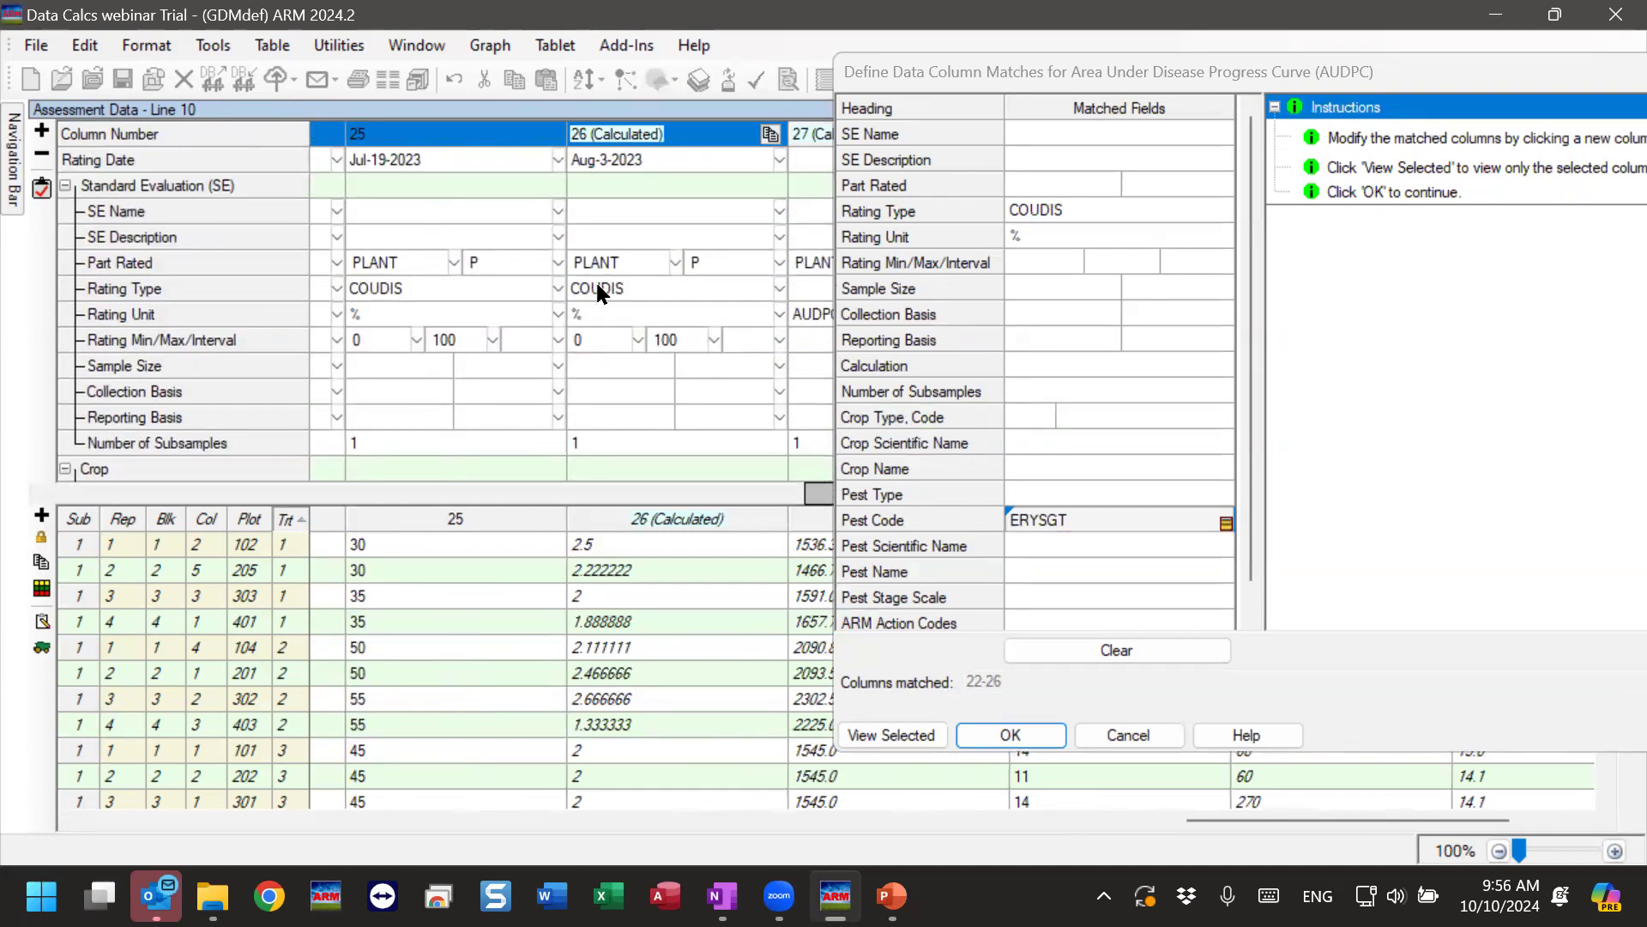
scroll(598, 291, down, 3)
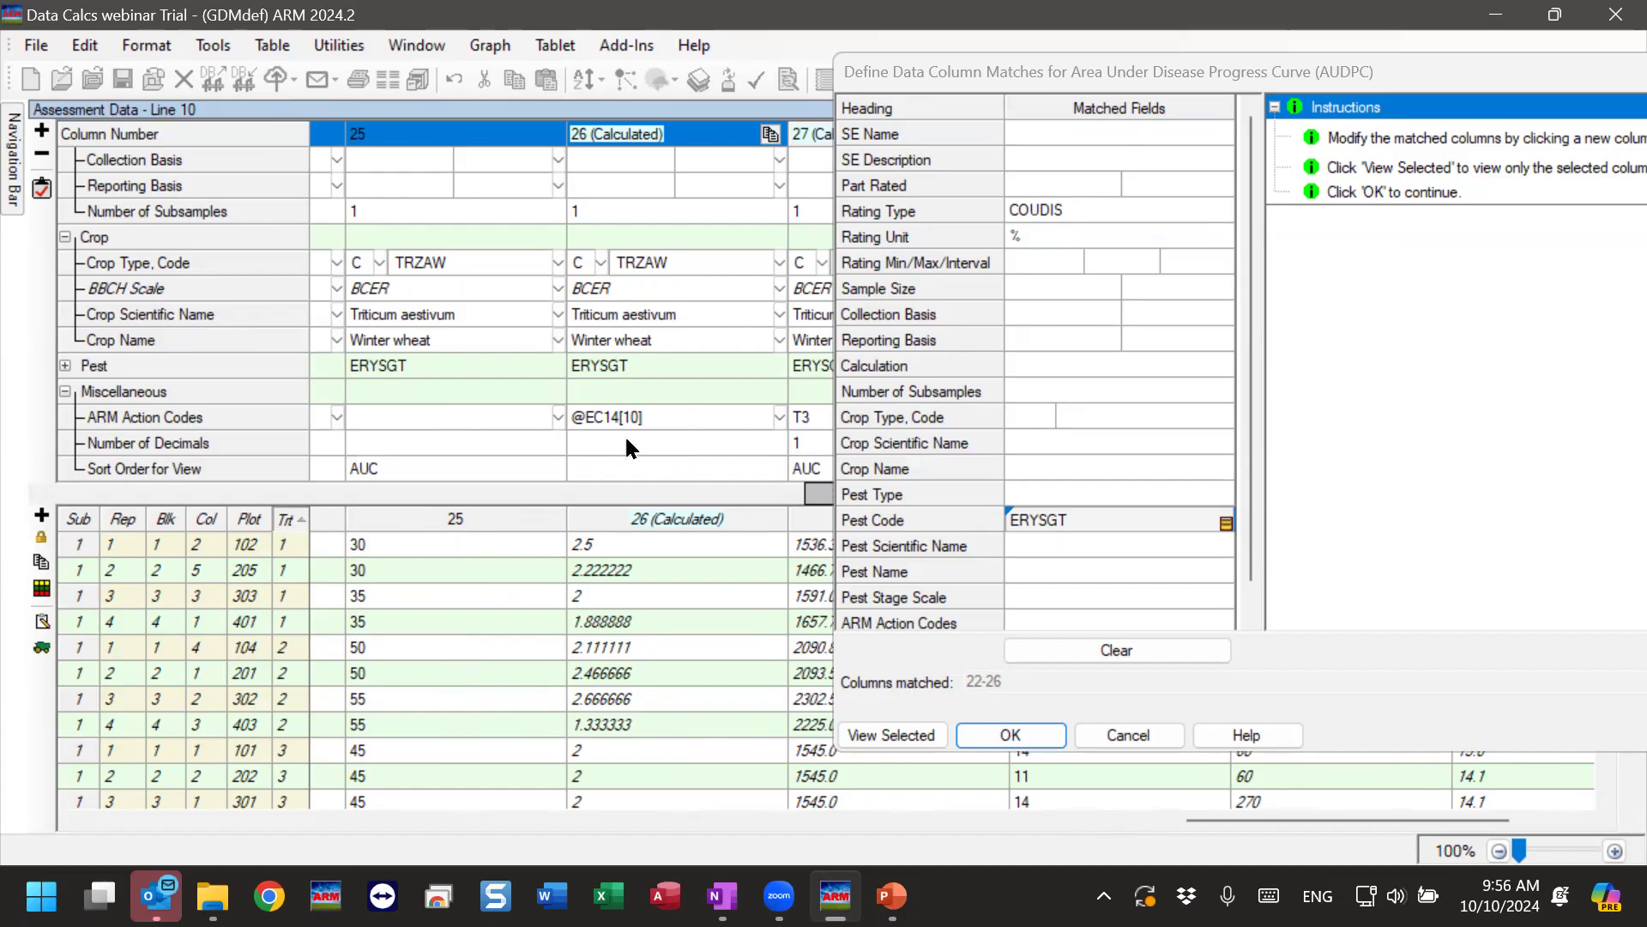
scroll(626, 414, up, 3)
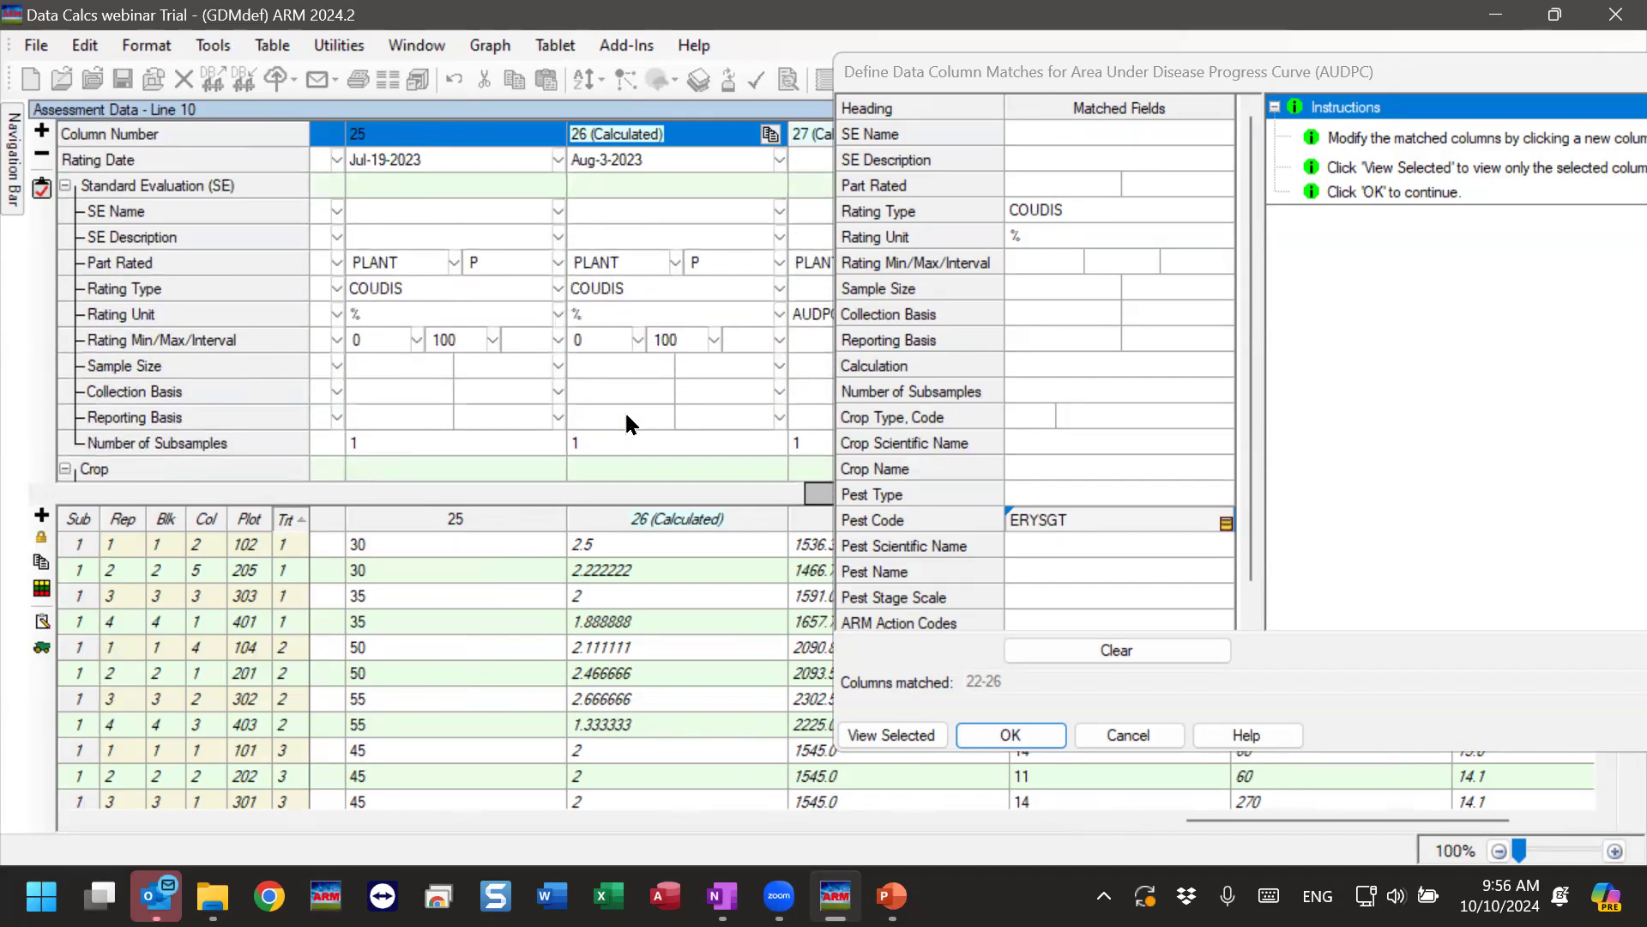
scroll(626, 415, down, 3)
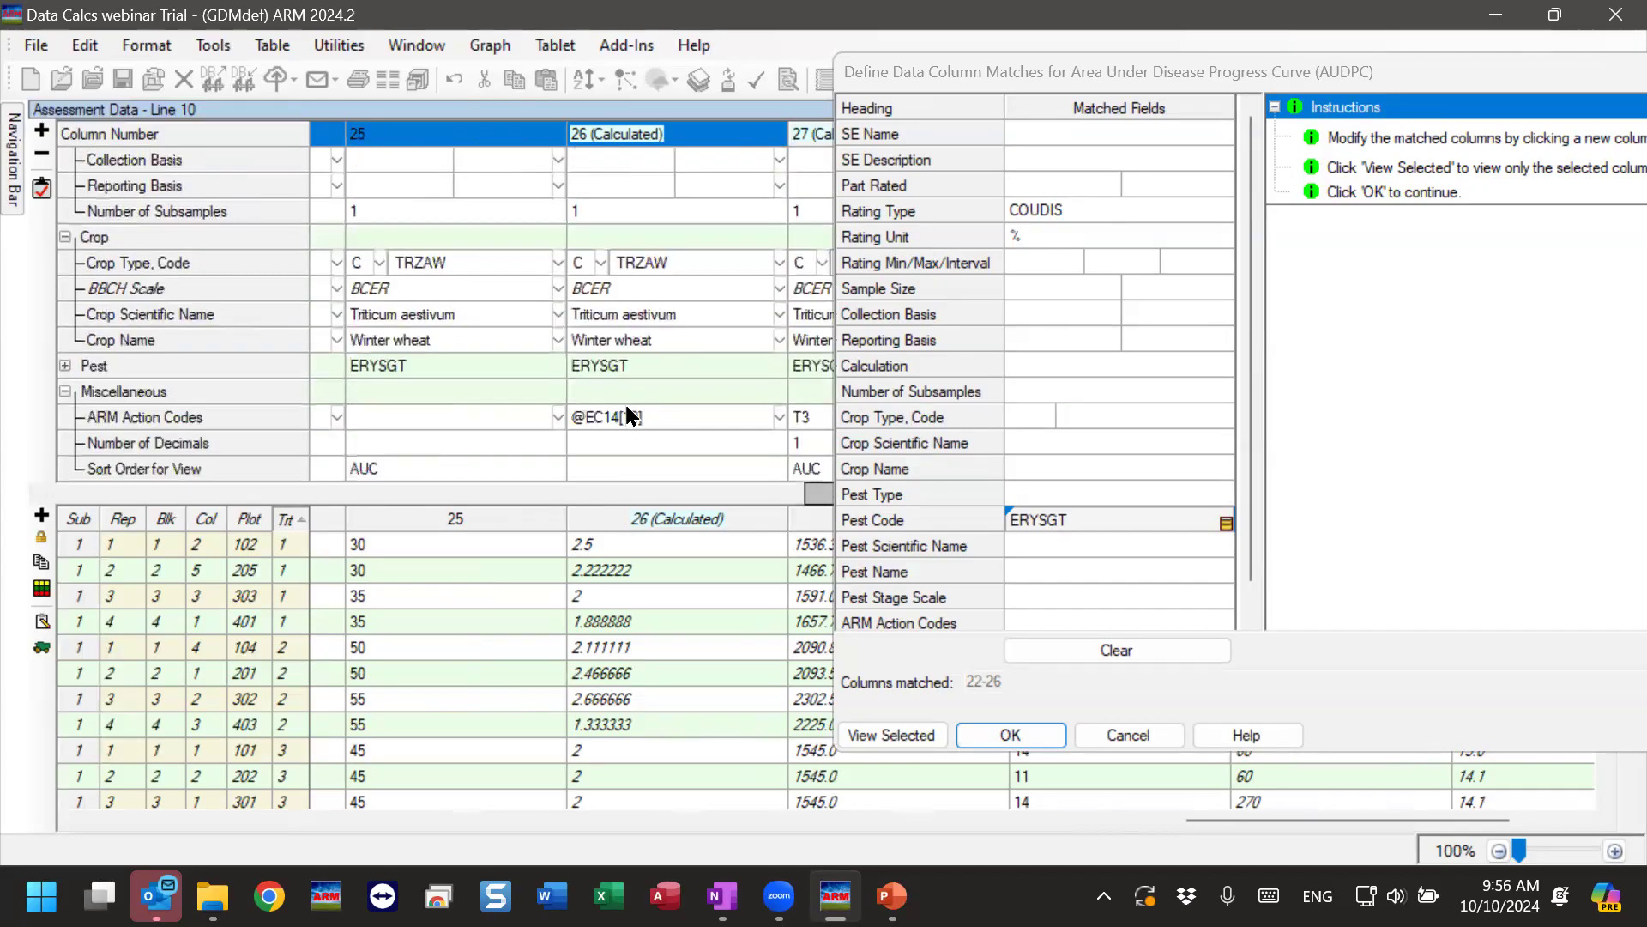
Try to limit the matched columns to those with (None) as their ARM Action Codes.
click(1252, 587)
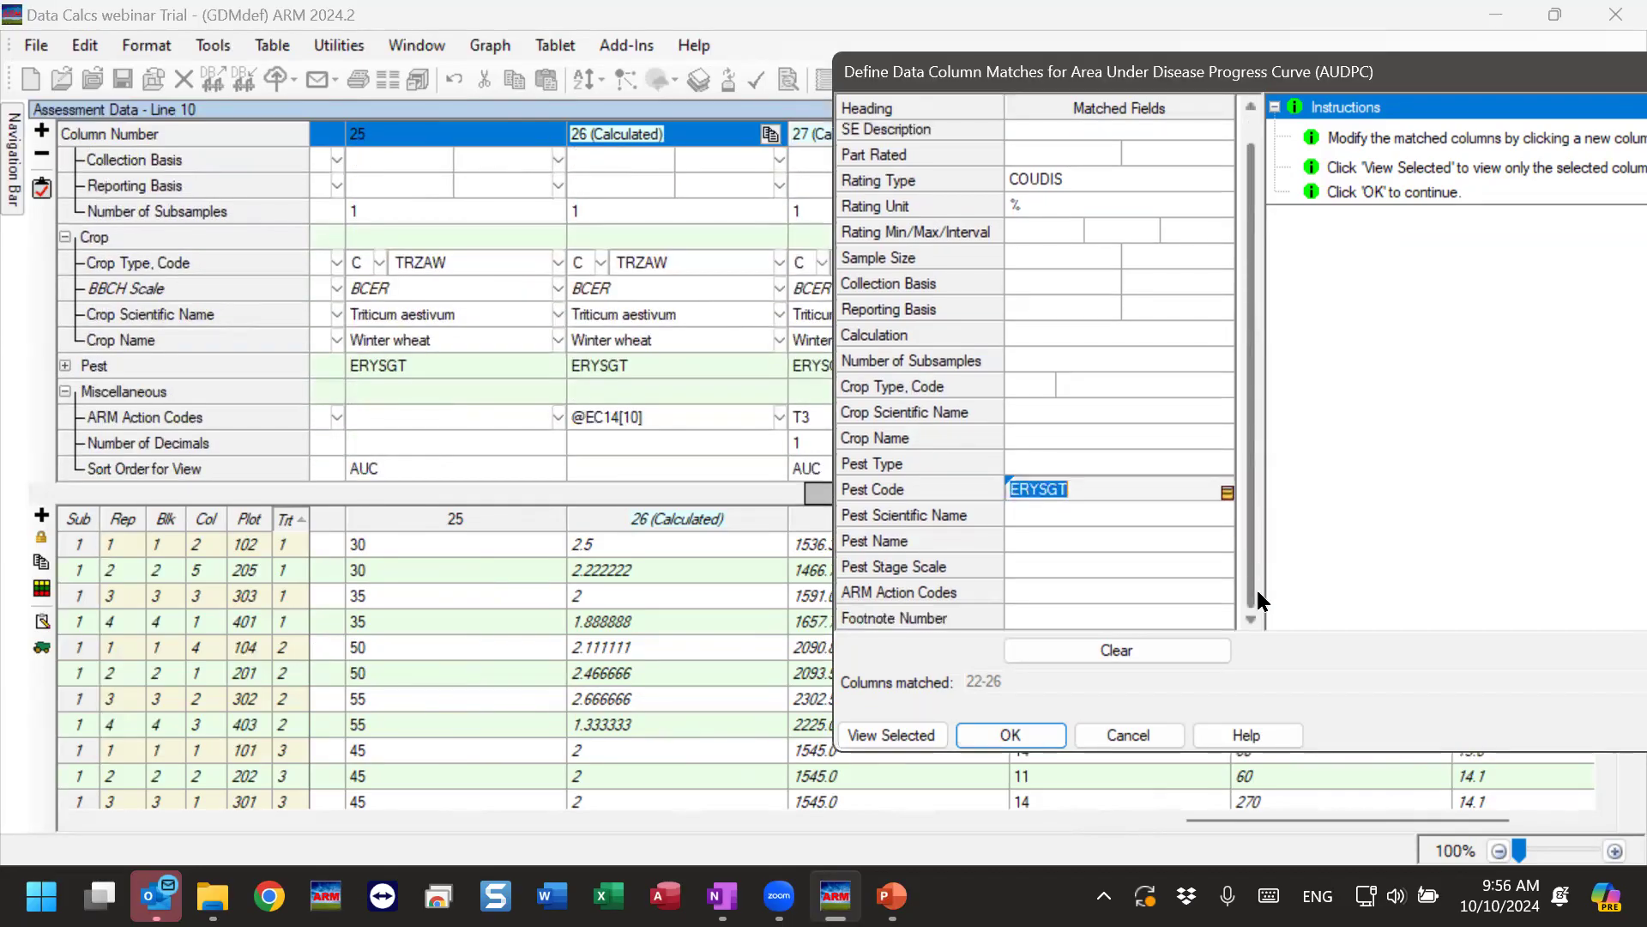
click(1023, 591)
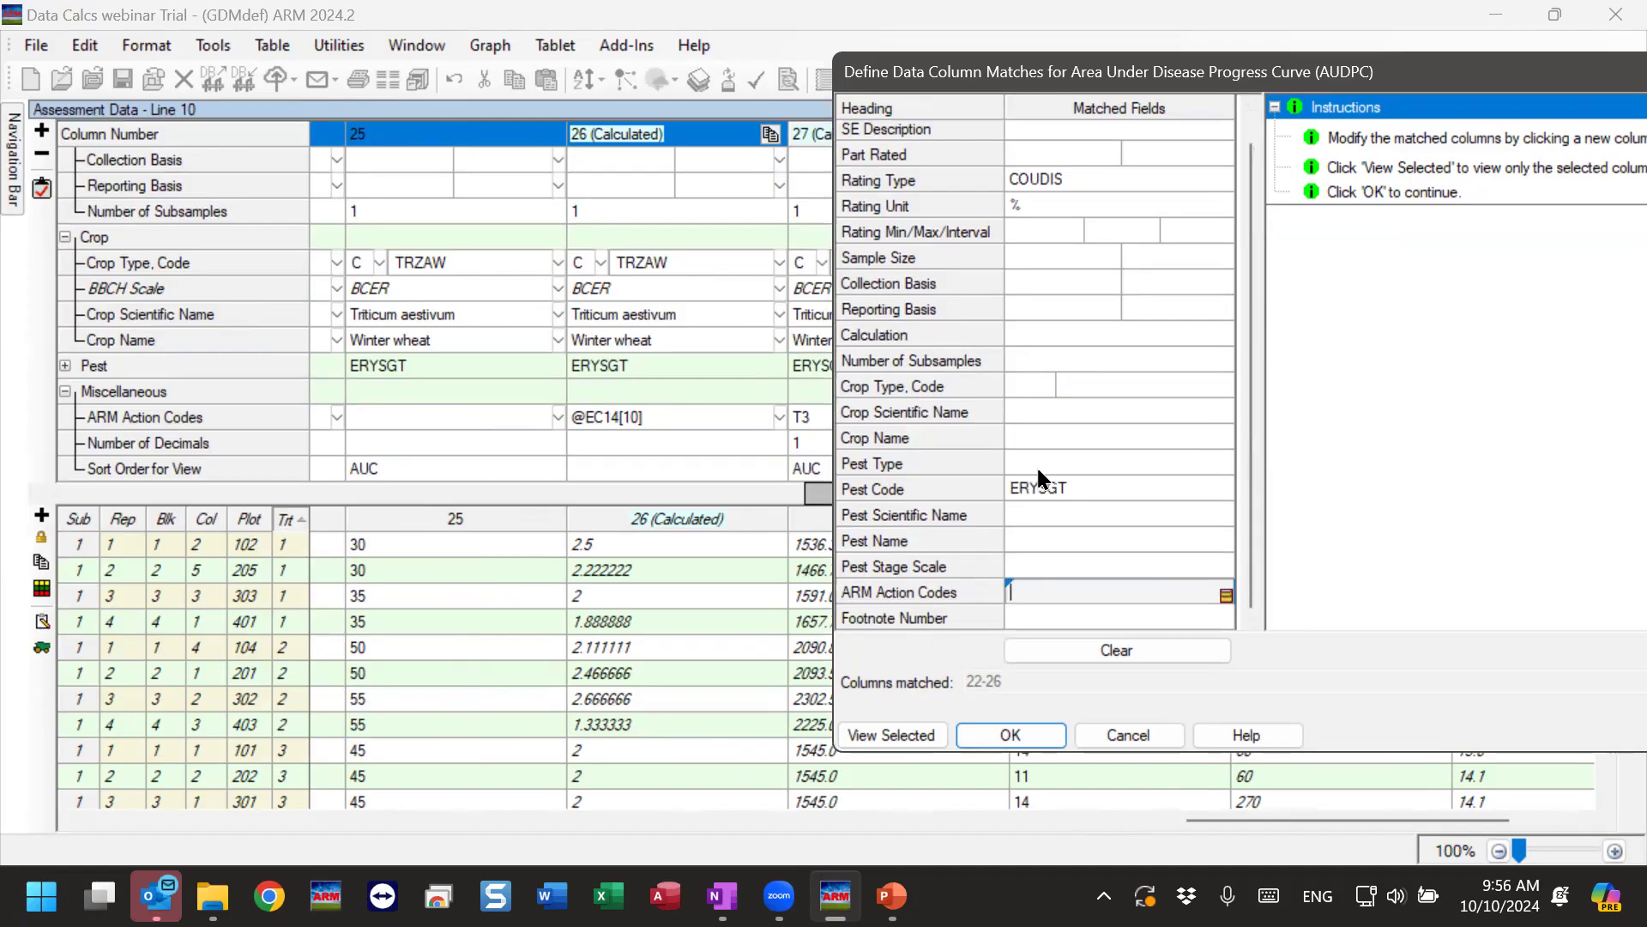
click(1228, 595)
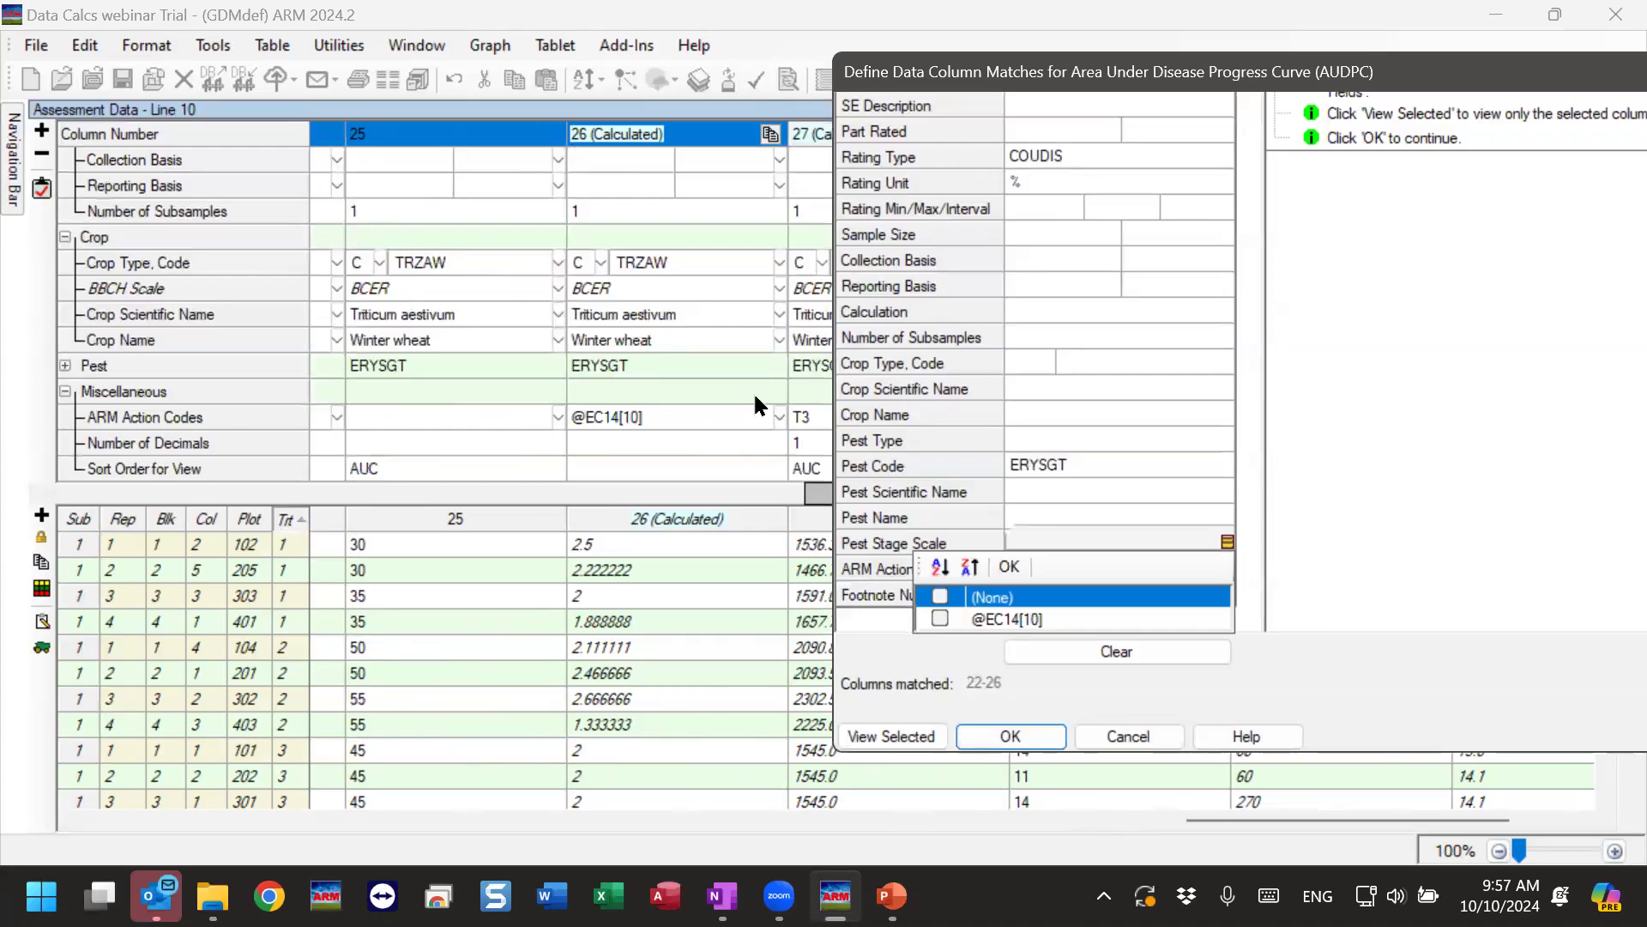
click(940, 596)
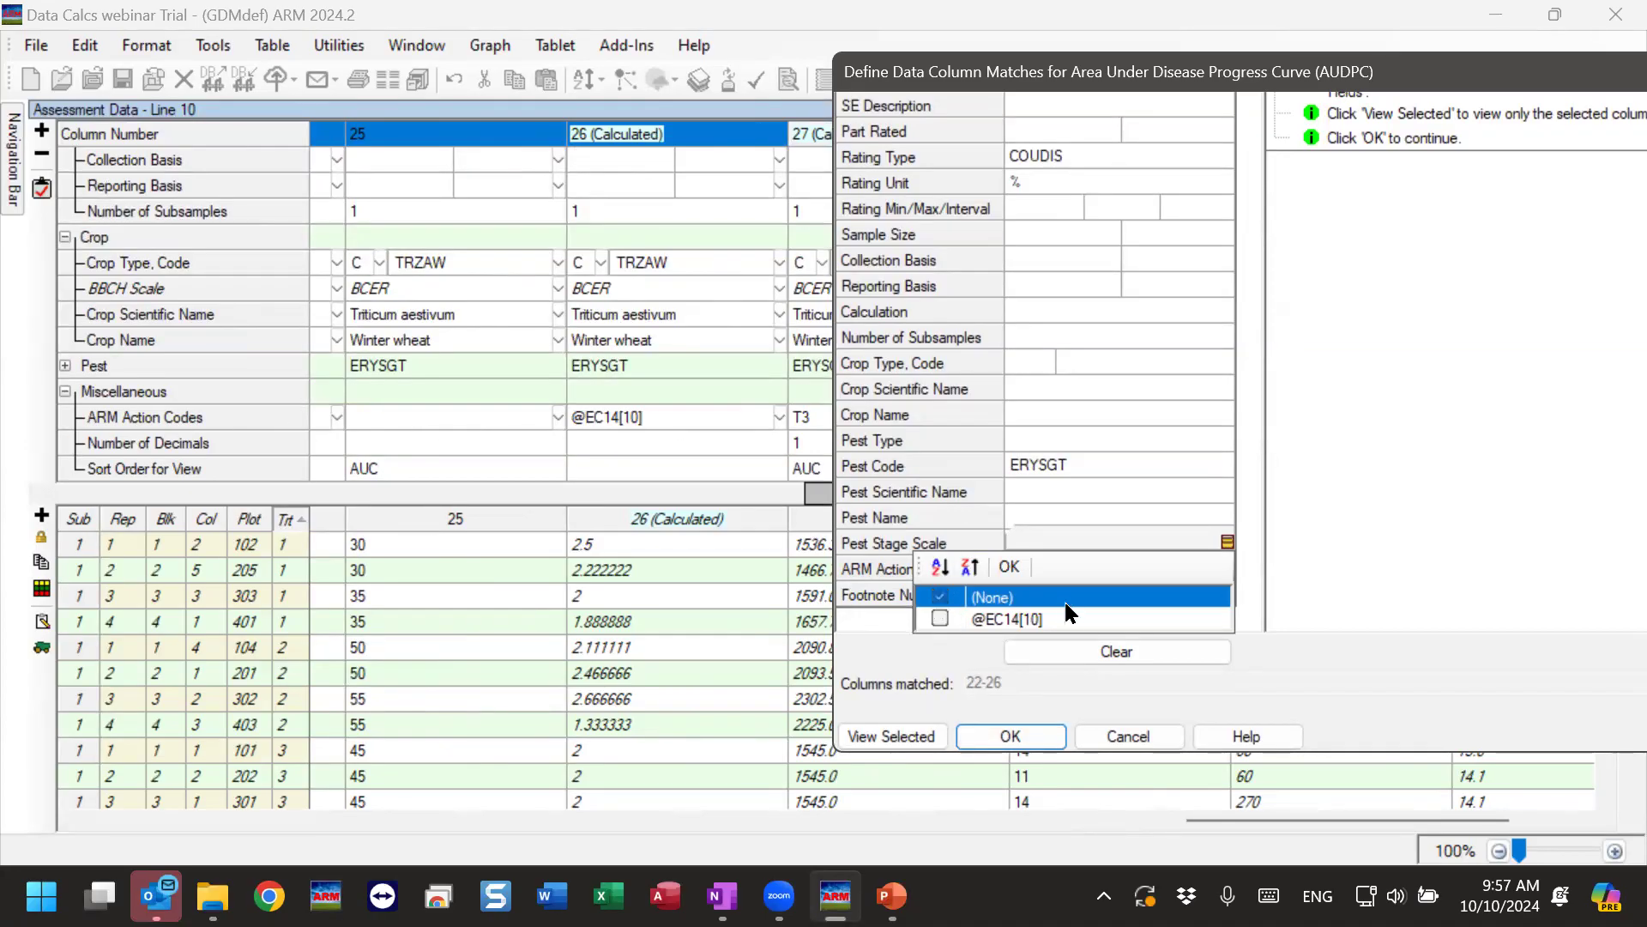
click(1010, 569)
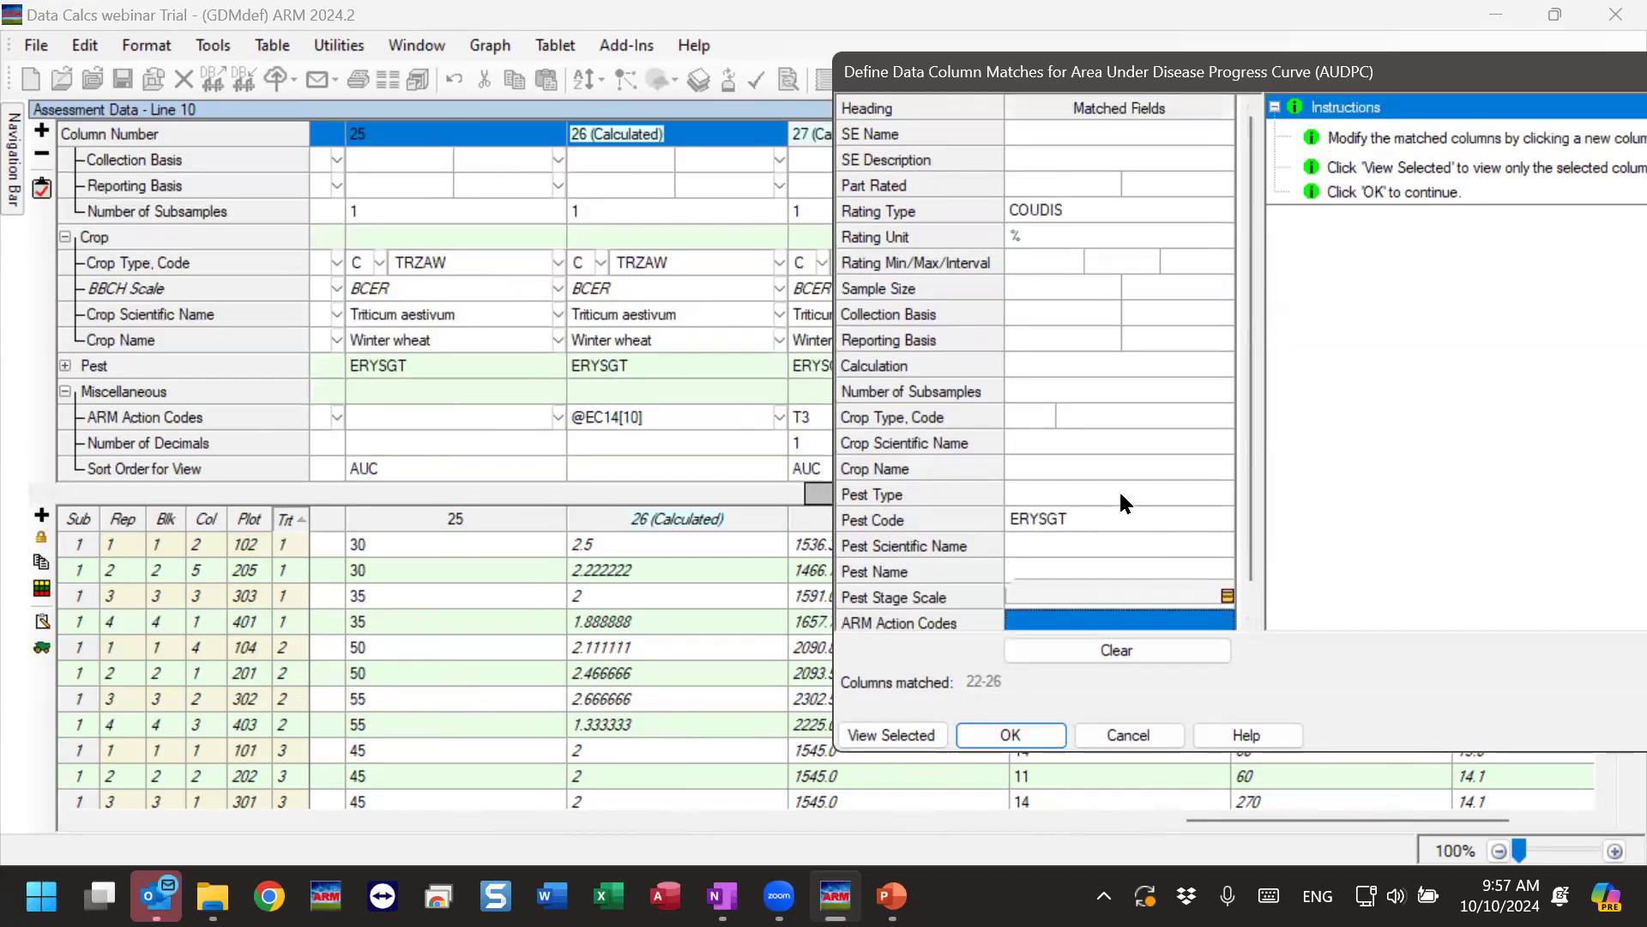
Recheck the available ARM Action Codes match choices and close the list without selecting any.
scroll(1064, 446, down, 1)
click(1073, 565)
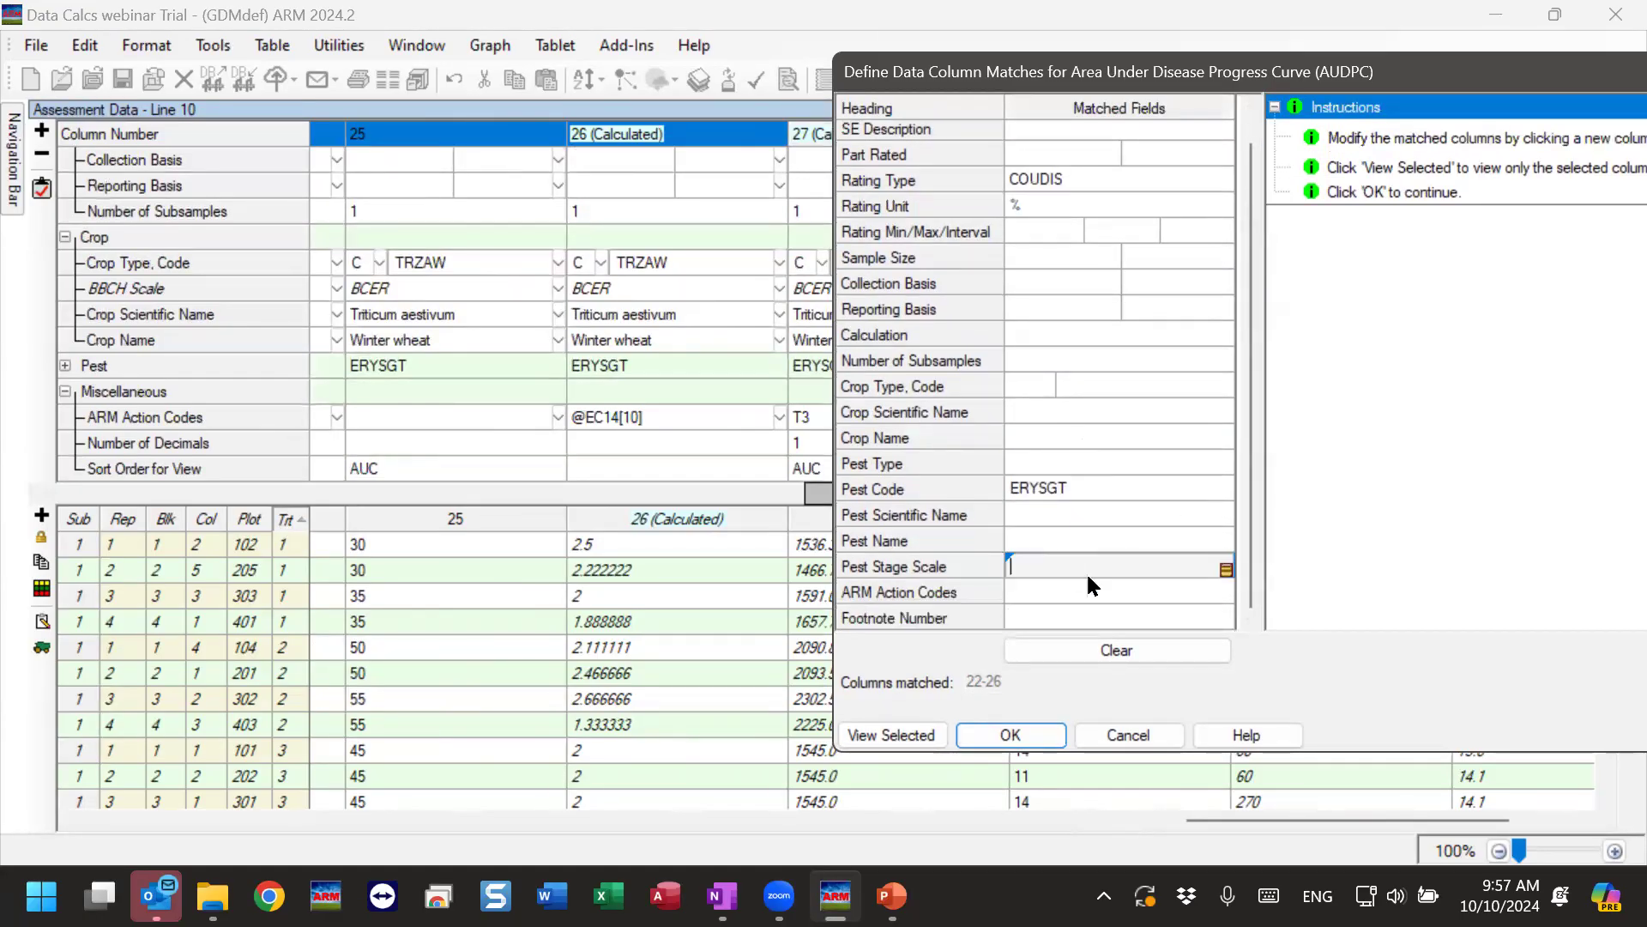
click(1126, 593)
click(1226, 593)
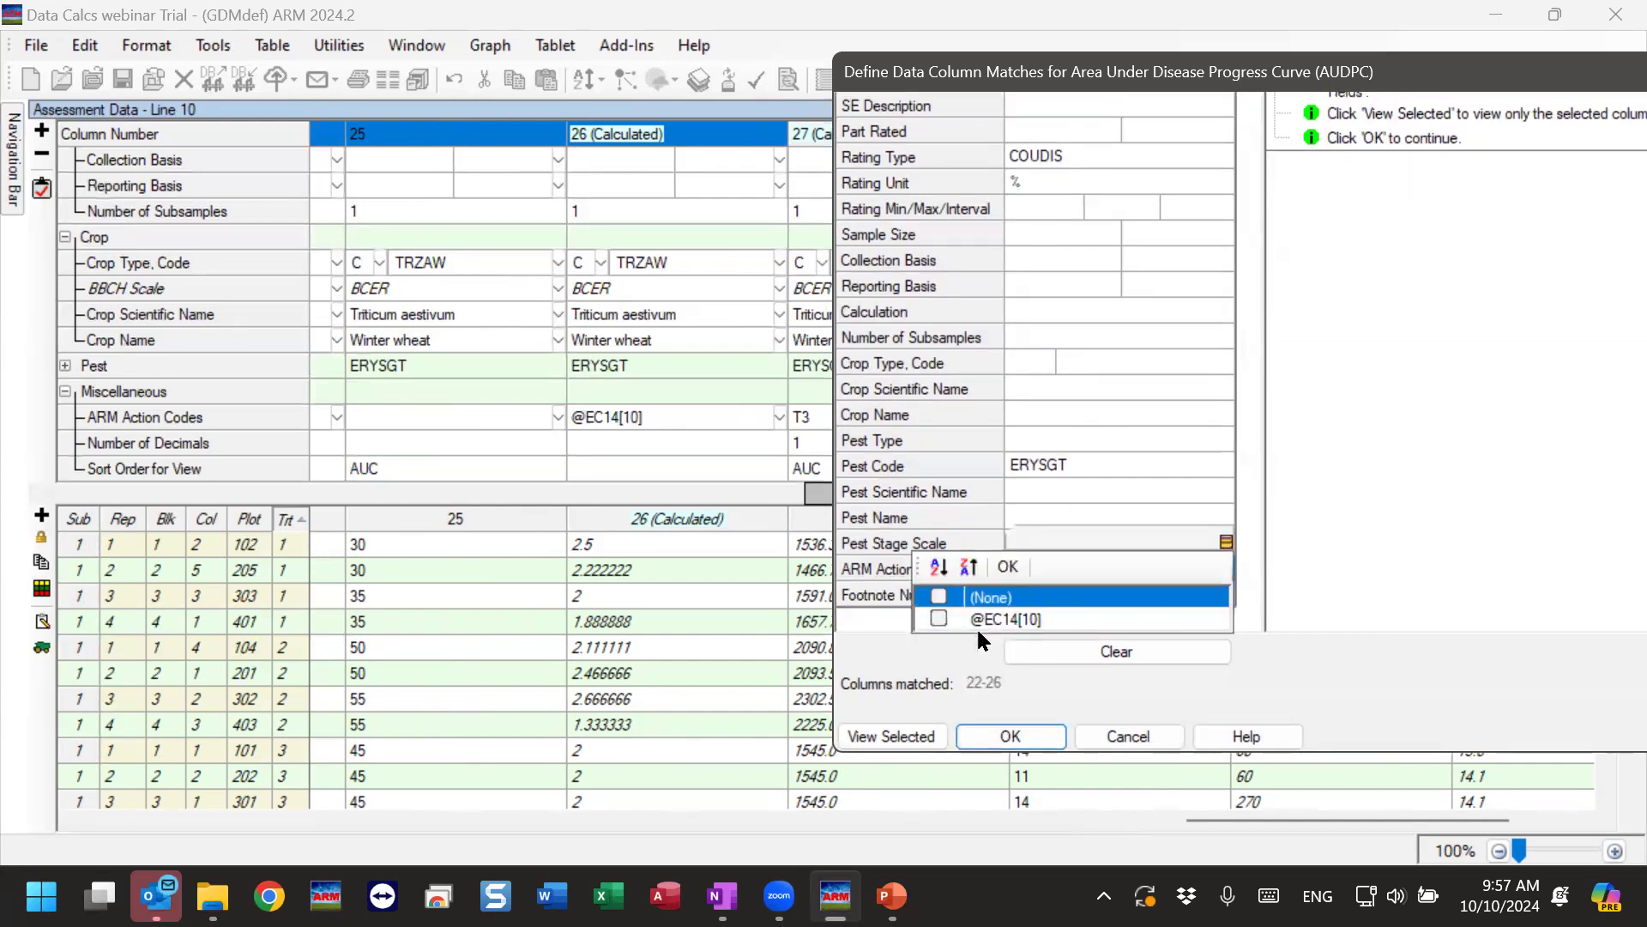
click(1009, 566)
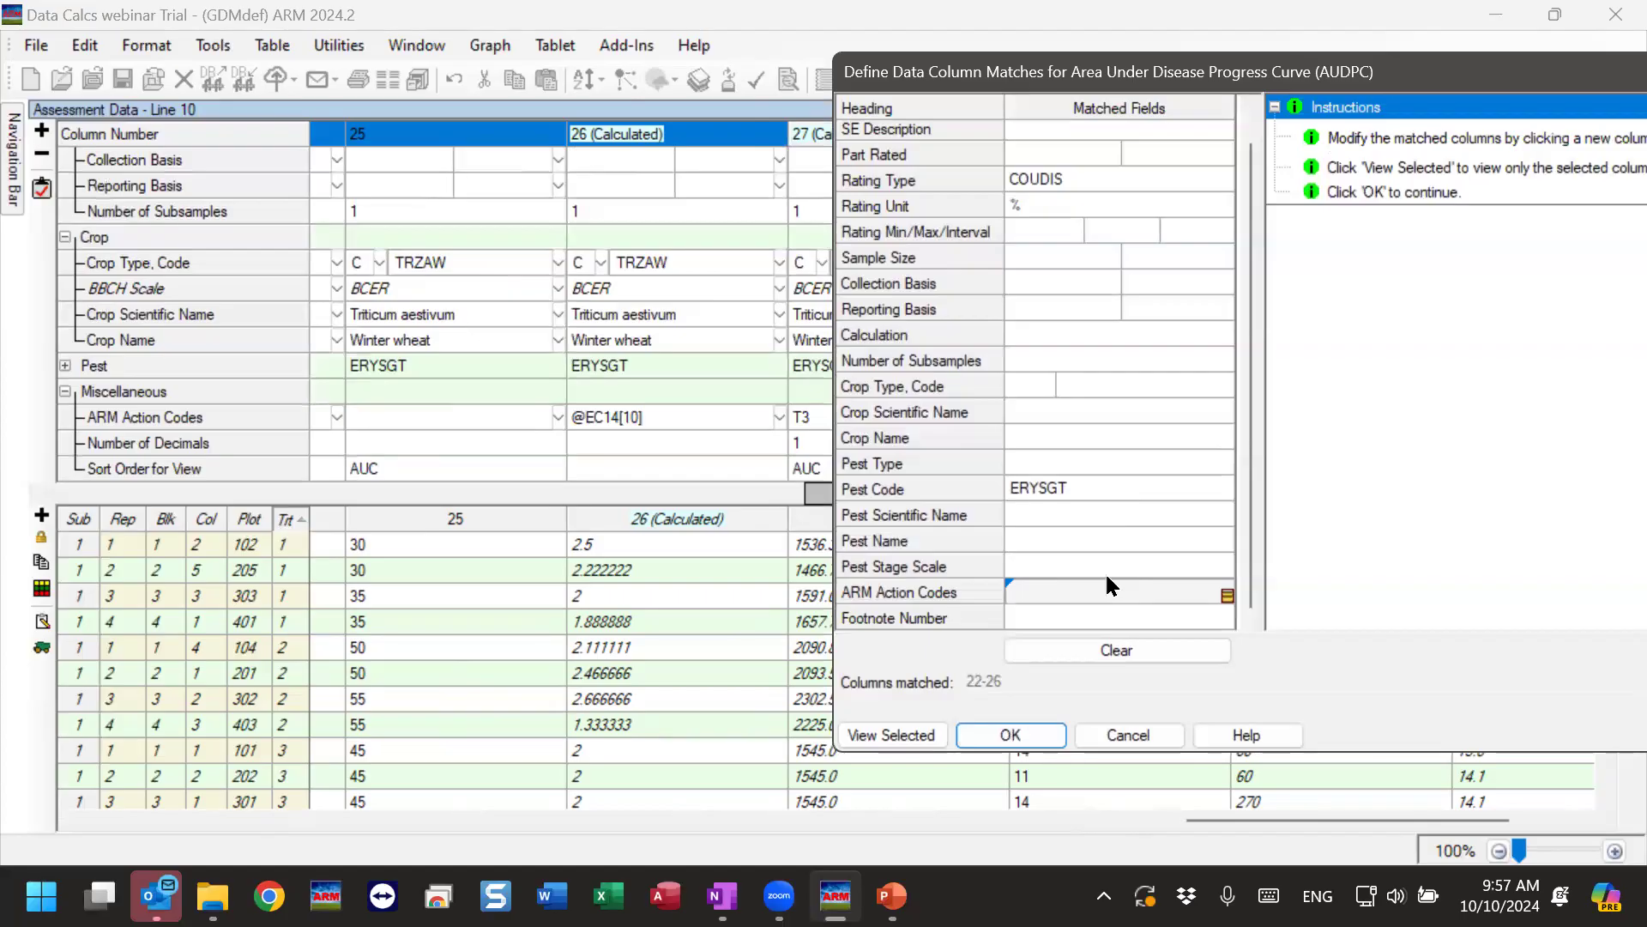
Compare the rating and crop header fields of columns 22–26 with the match criteria.
scroll(654, 399, up, 4)
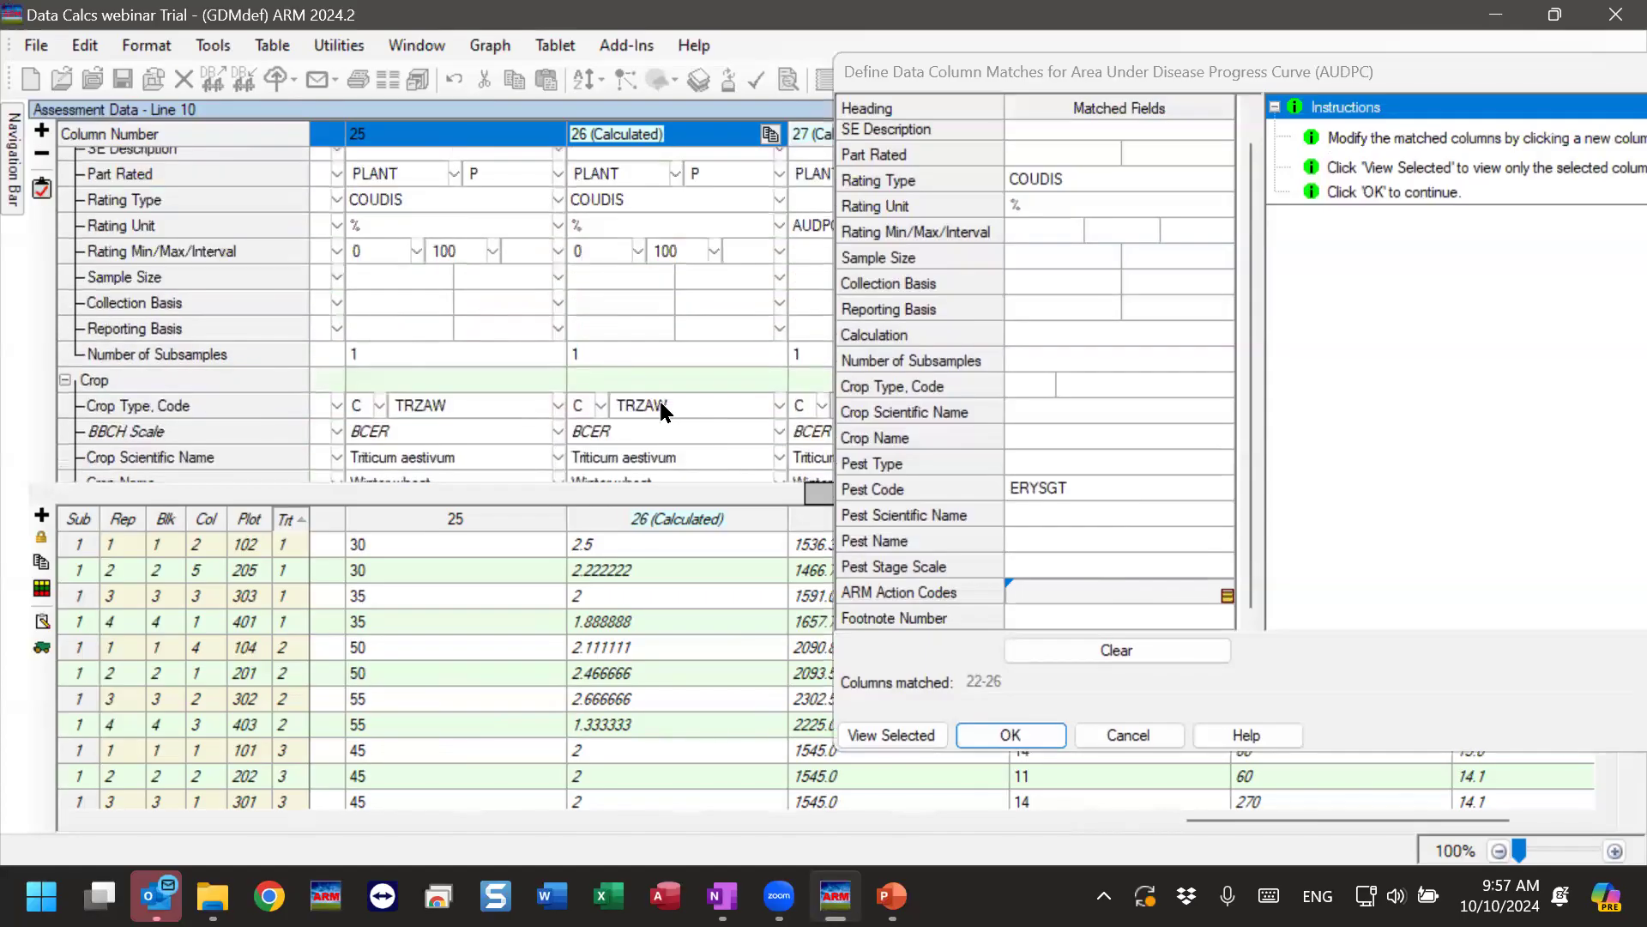
click(1058, 189)
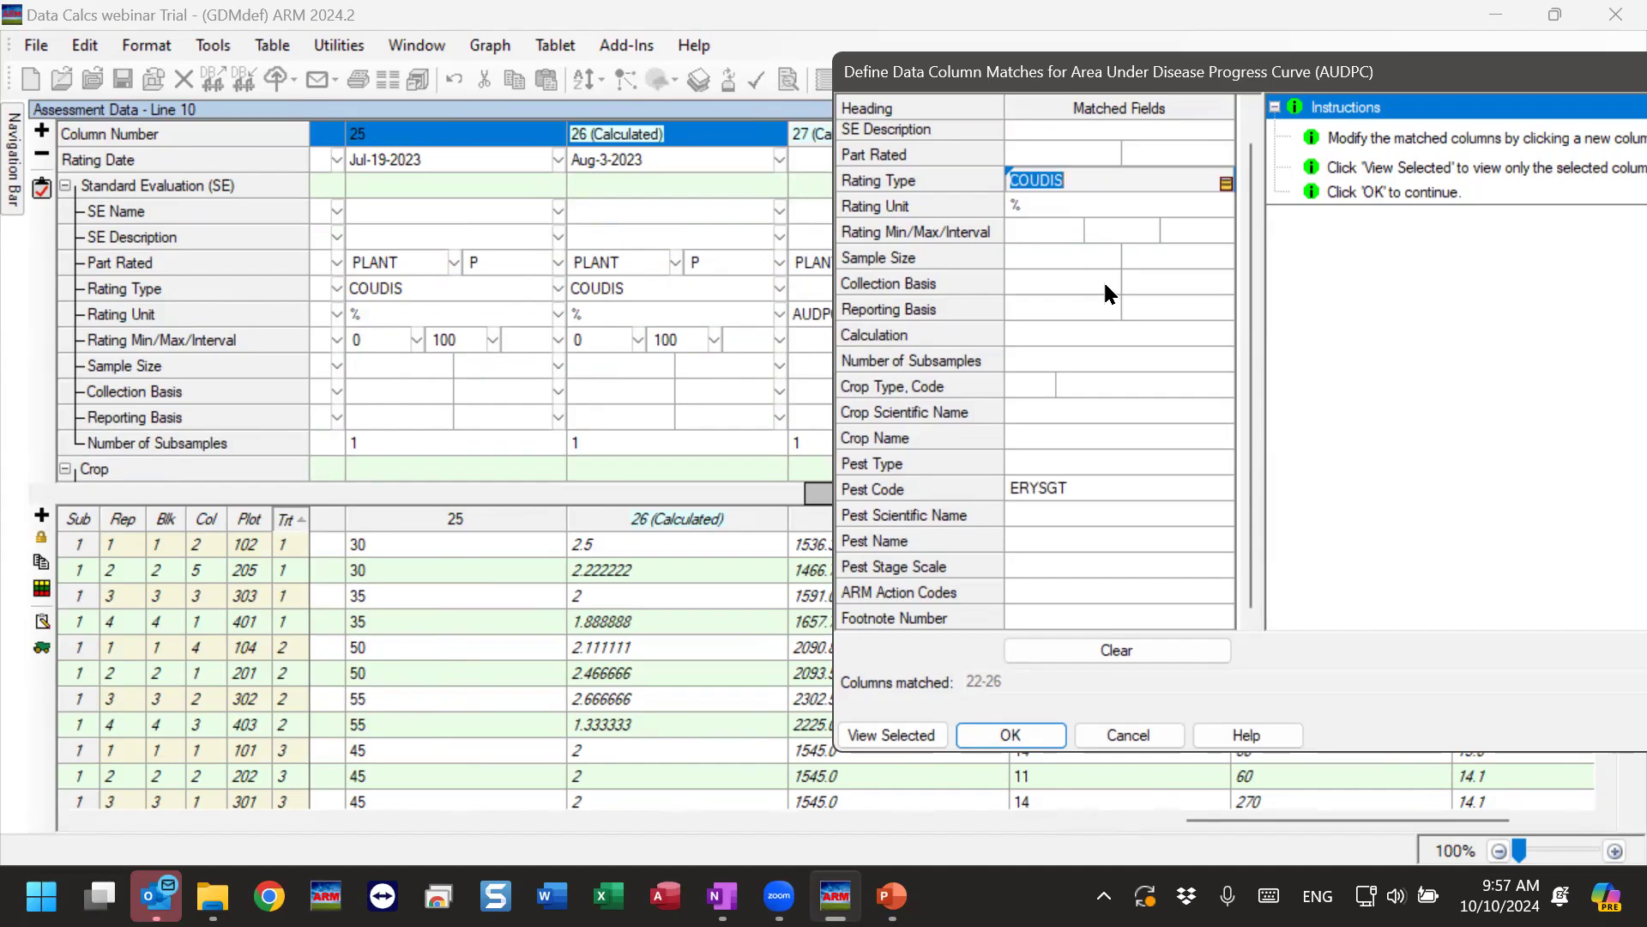
scroll(537, 369, down, 2)
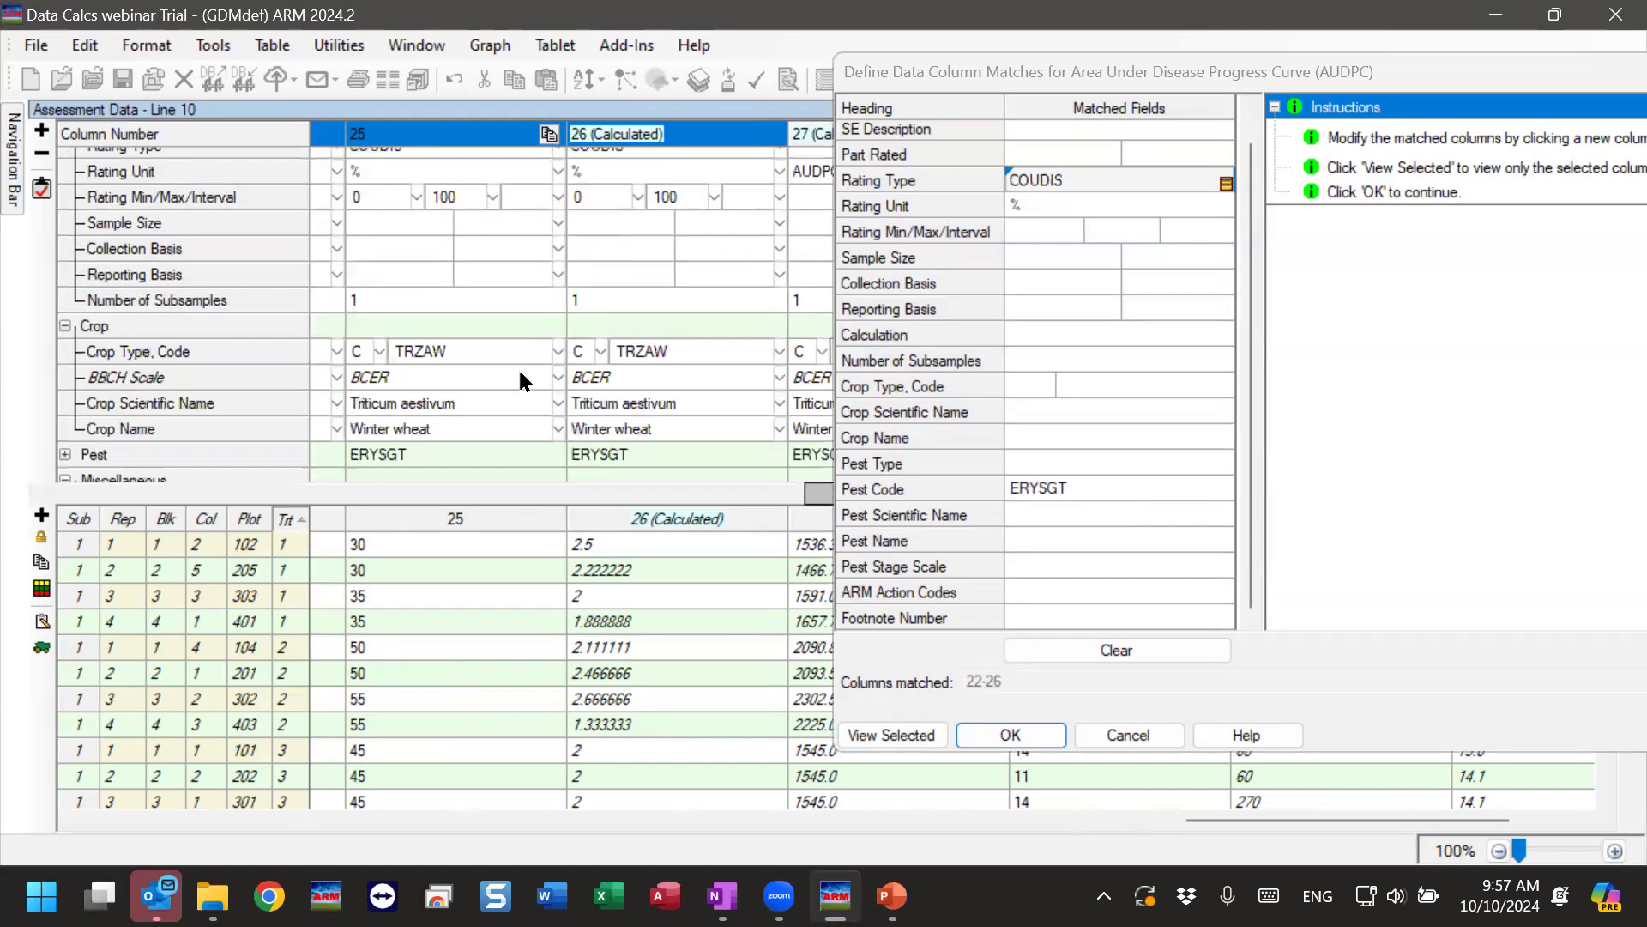
scroll(502, 388, down, 2)
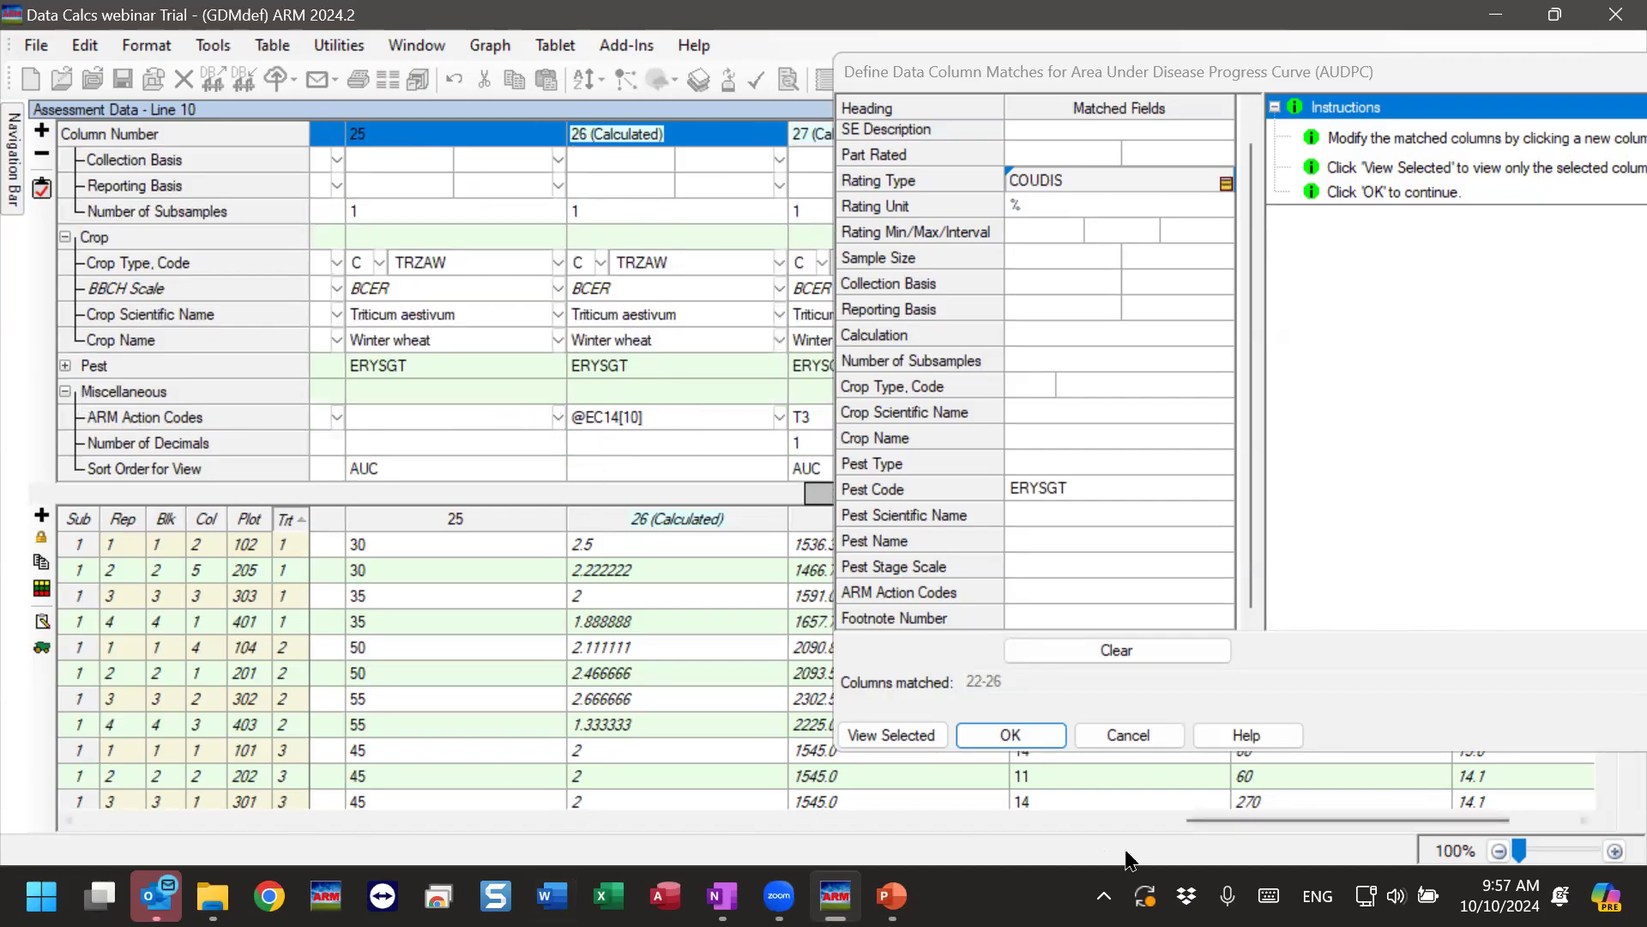
drag(1242, 816, 1109, 821)
scroll(600, 335, up, 3)
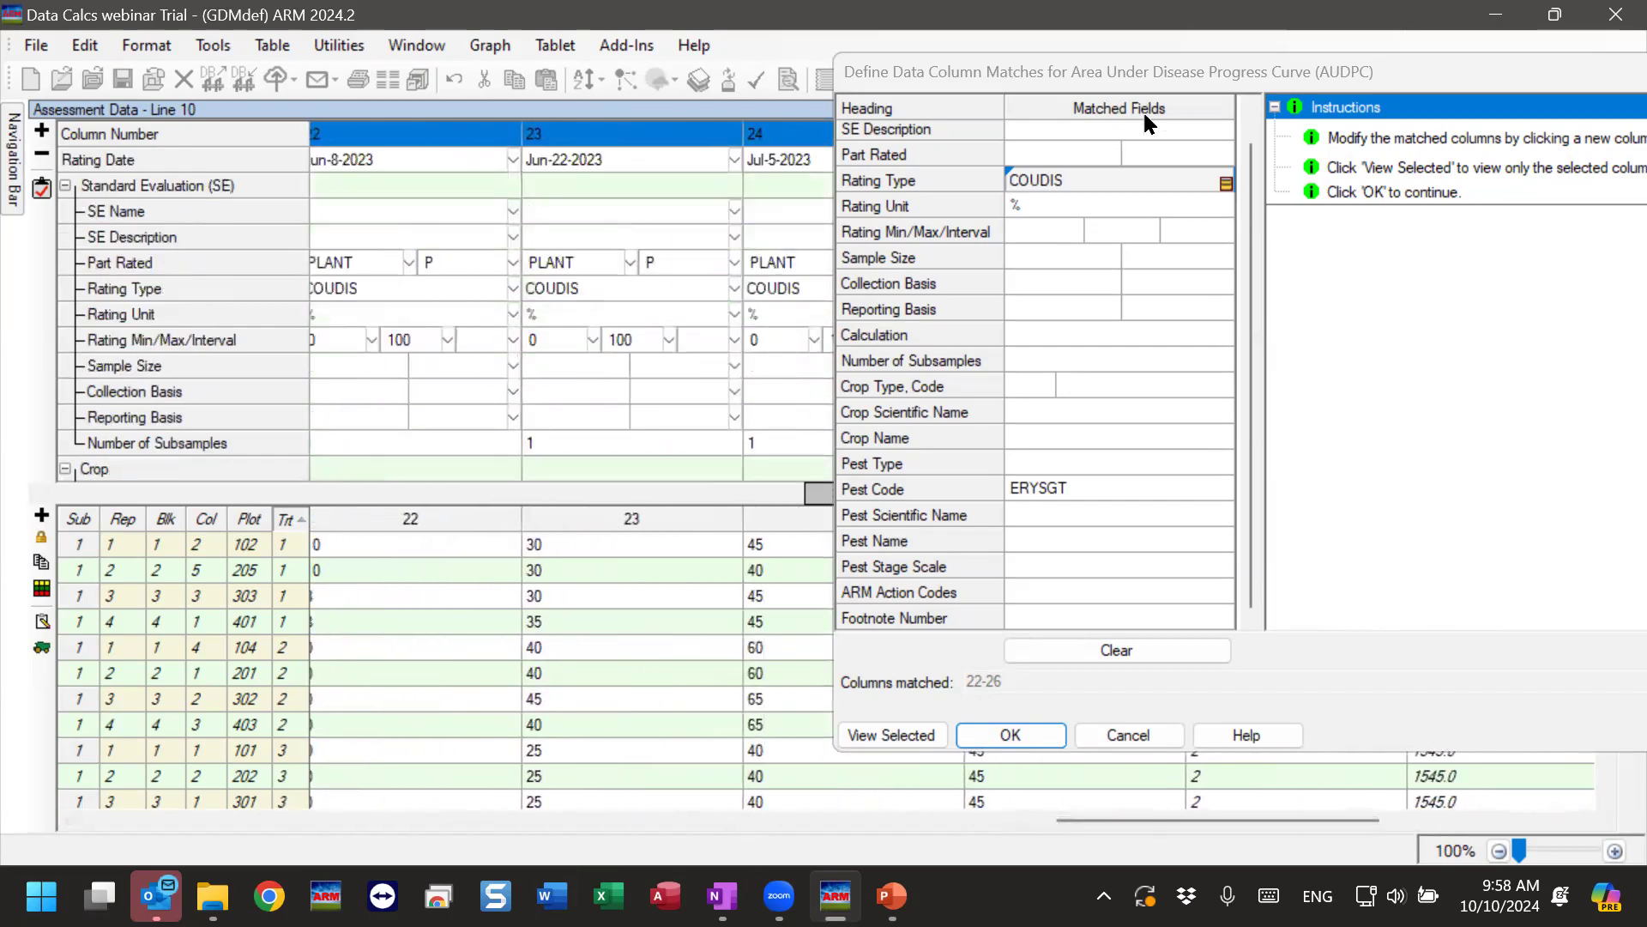
Shift the match dialog and go through its Rating Type, Rating Unit and Pest Code criteria again.
click(1368, 73)
drag(1369, 73, 1108, 69)
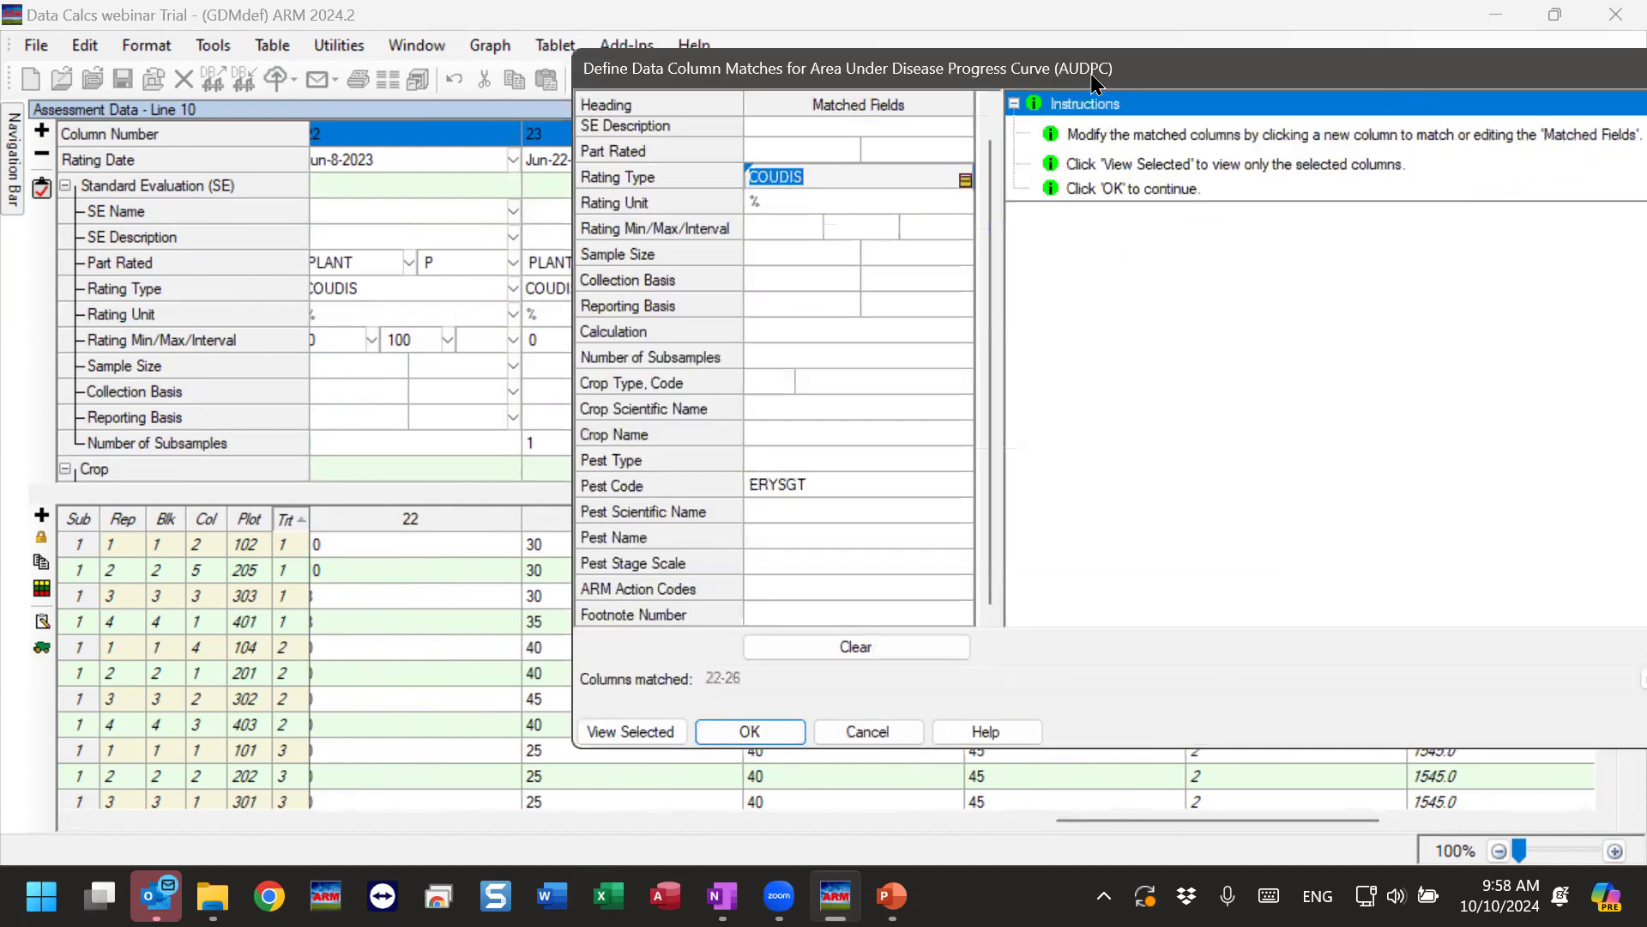
click(783, 204)
click(825, 483)
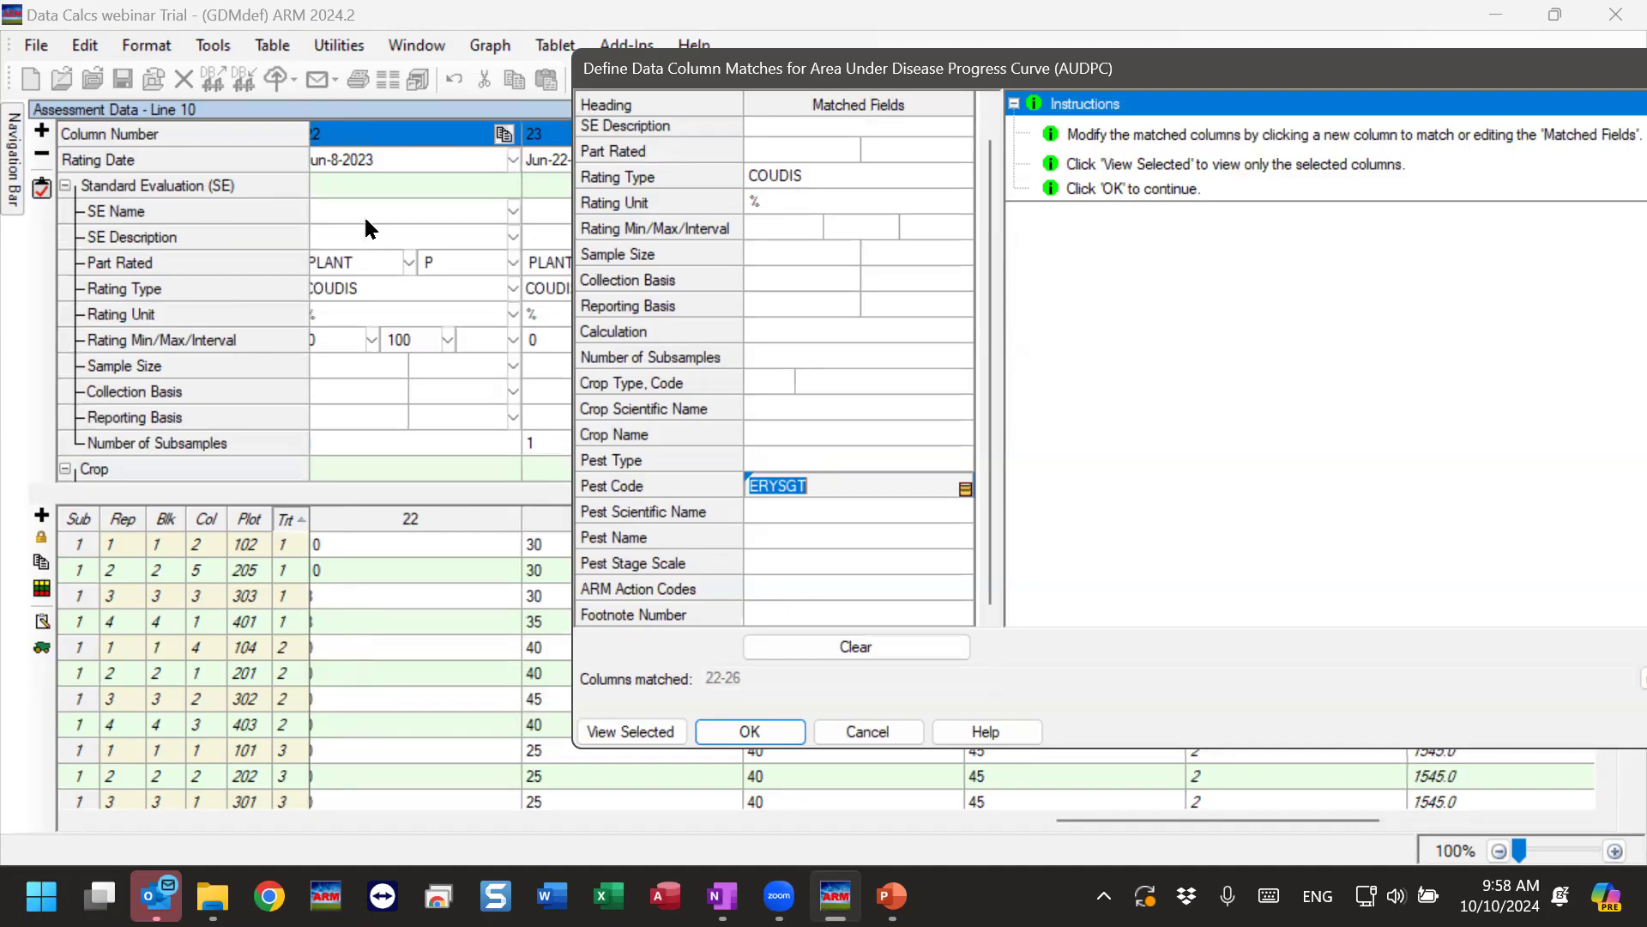
click(789, 178)
click(784, 199)
click(820, 486)
Accept columns 22–26 as the AUDPC matches to calculate column 31, and inspect that column's header fields.
drag(1366, 75, 1171, 81)
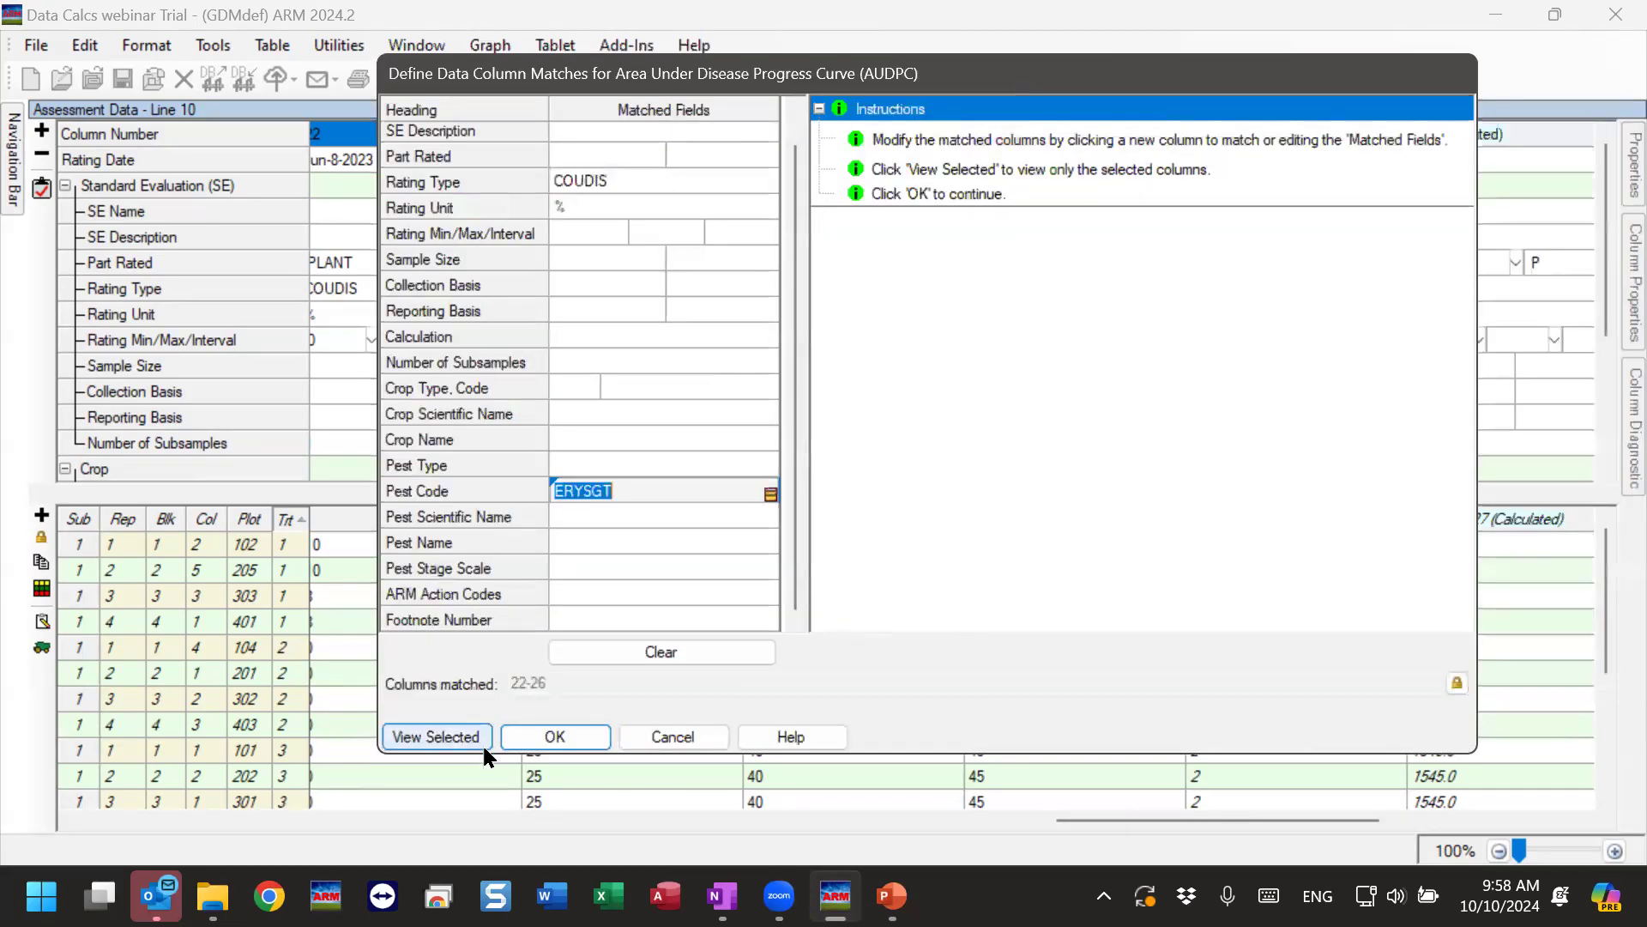
click(569, 726)
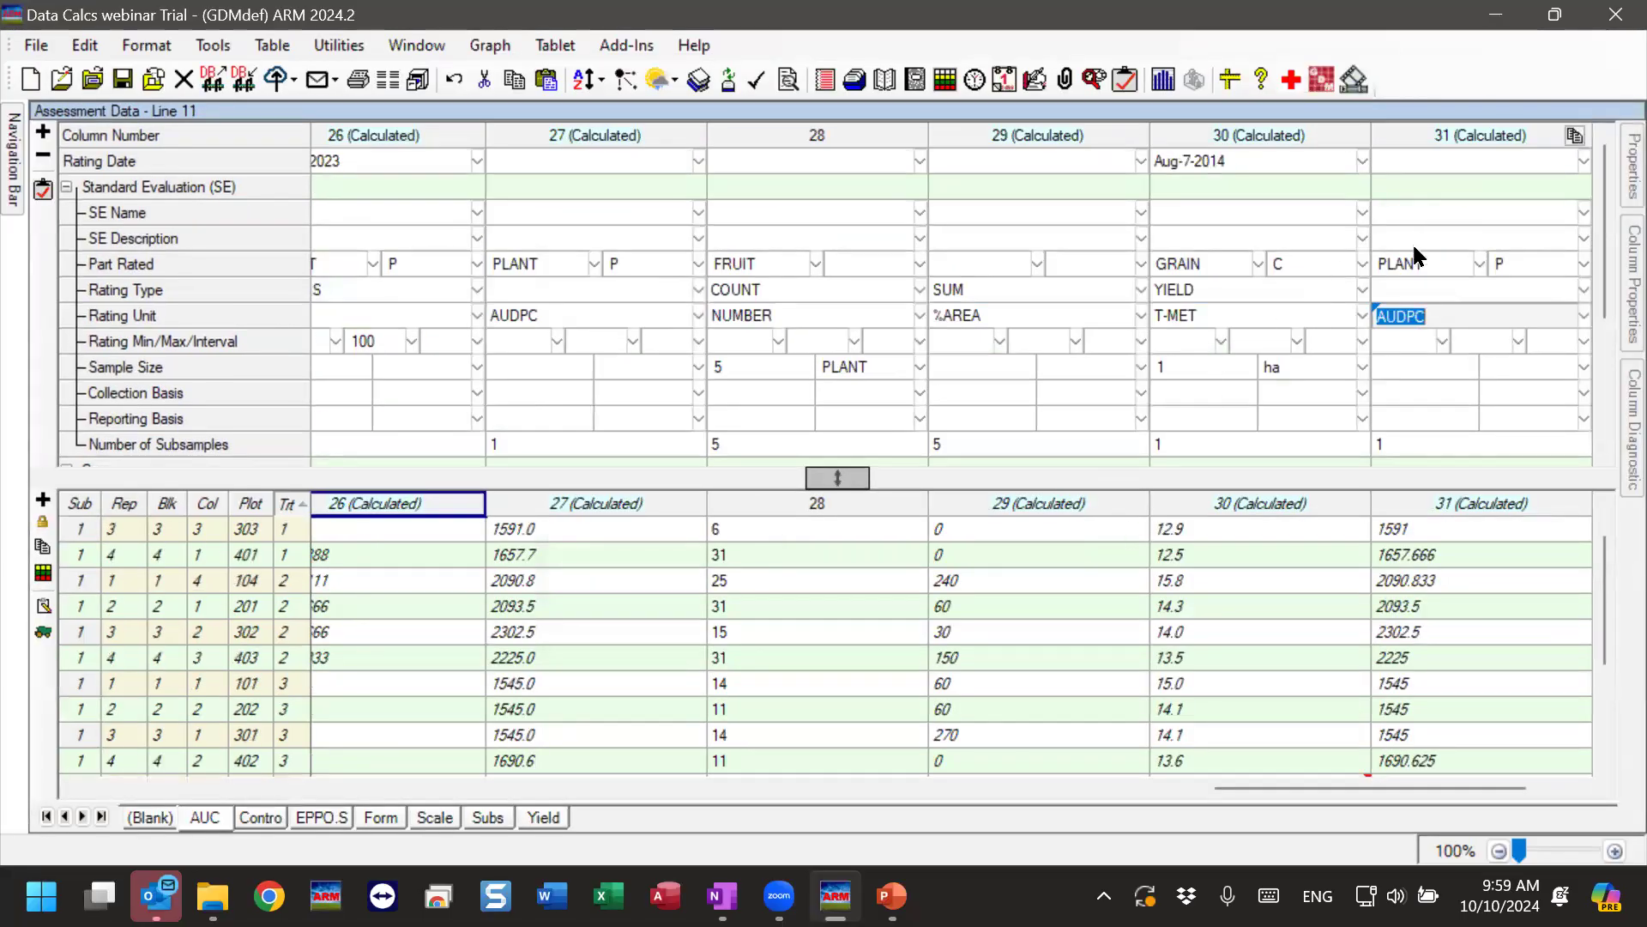
scroll(1419, 322, down, 3)
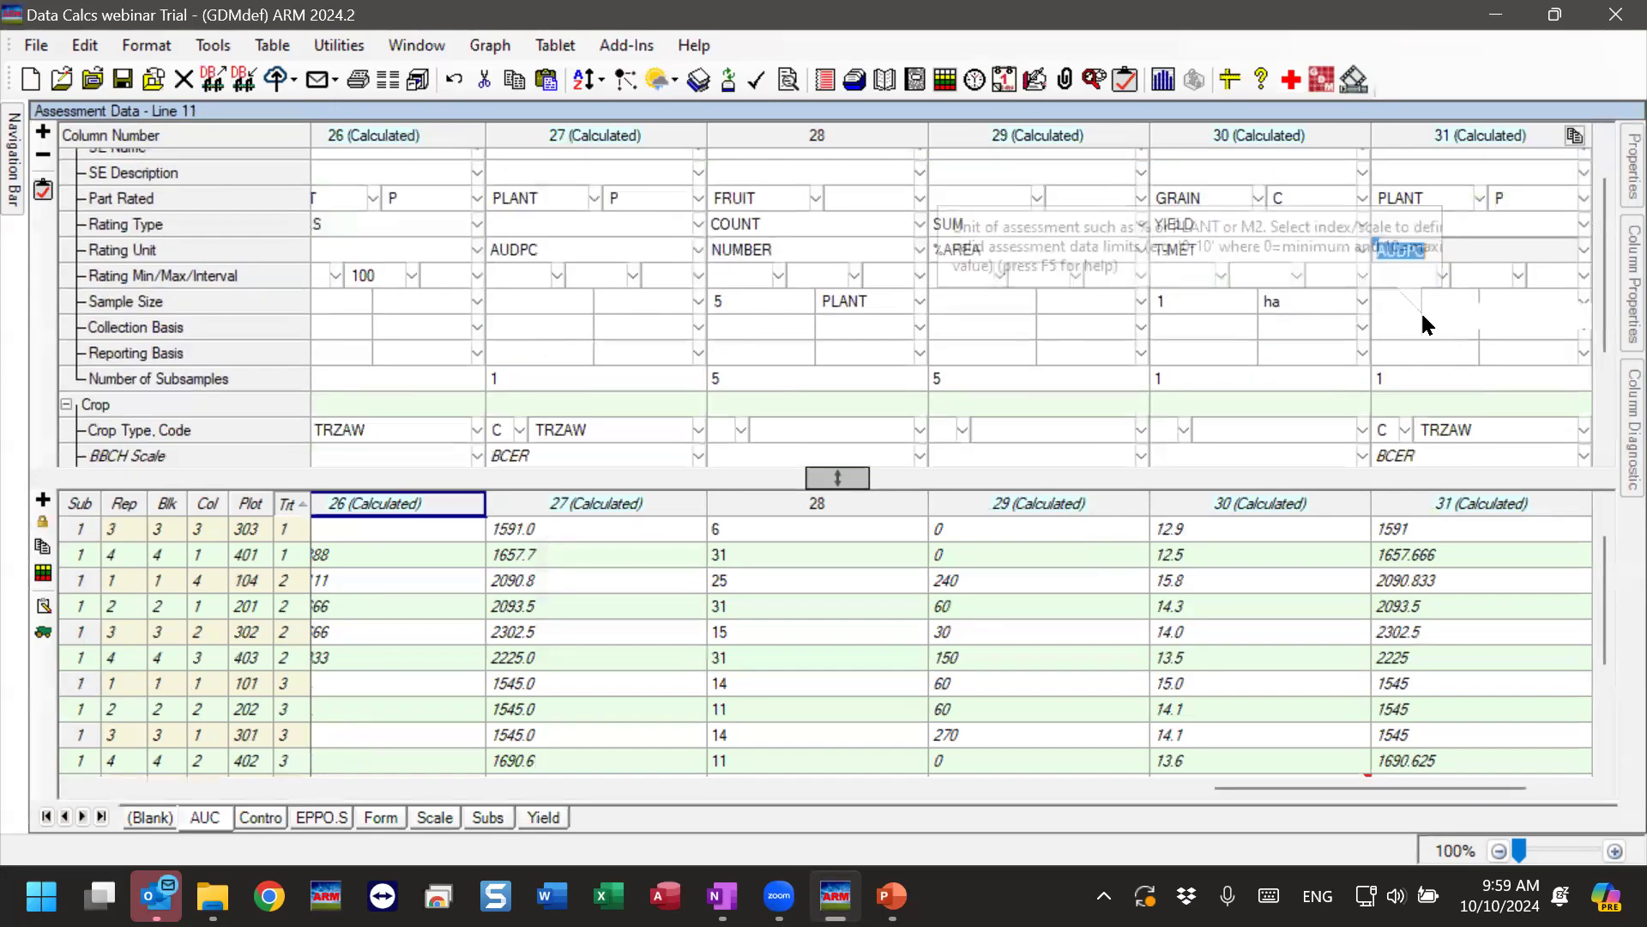
Examine column 31's ARM Action Codes and go through its calculated AUDPC values across the plots.
scroll(1376, 239, down, 1)
click(1400, 401)
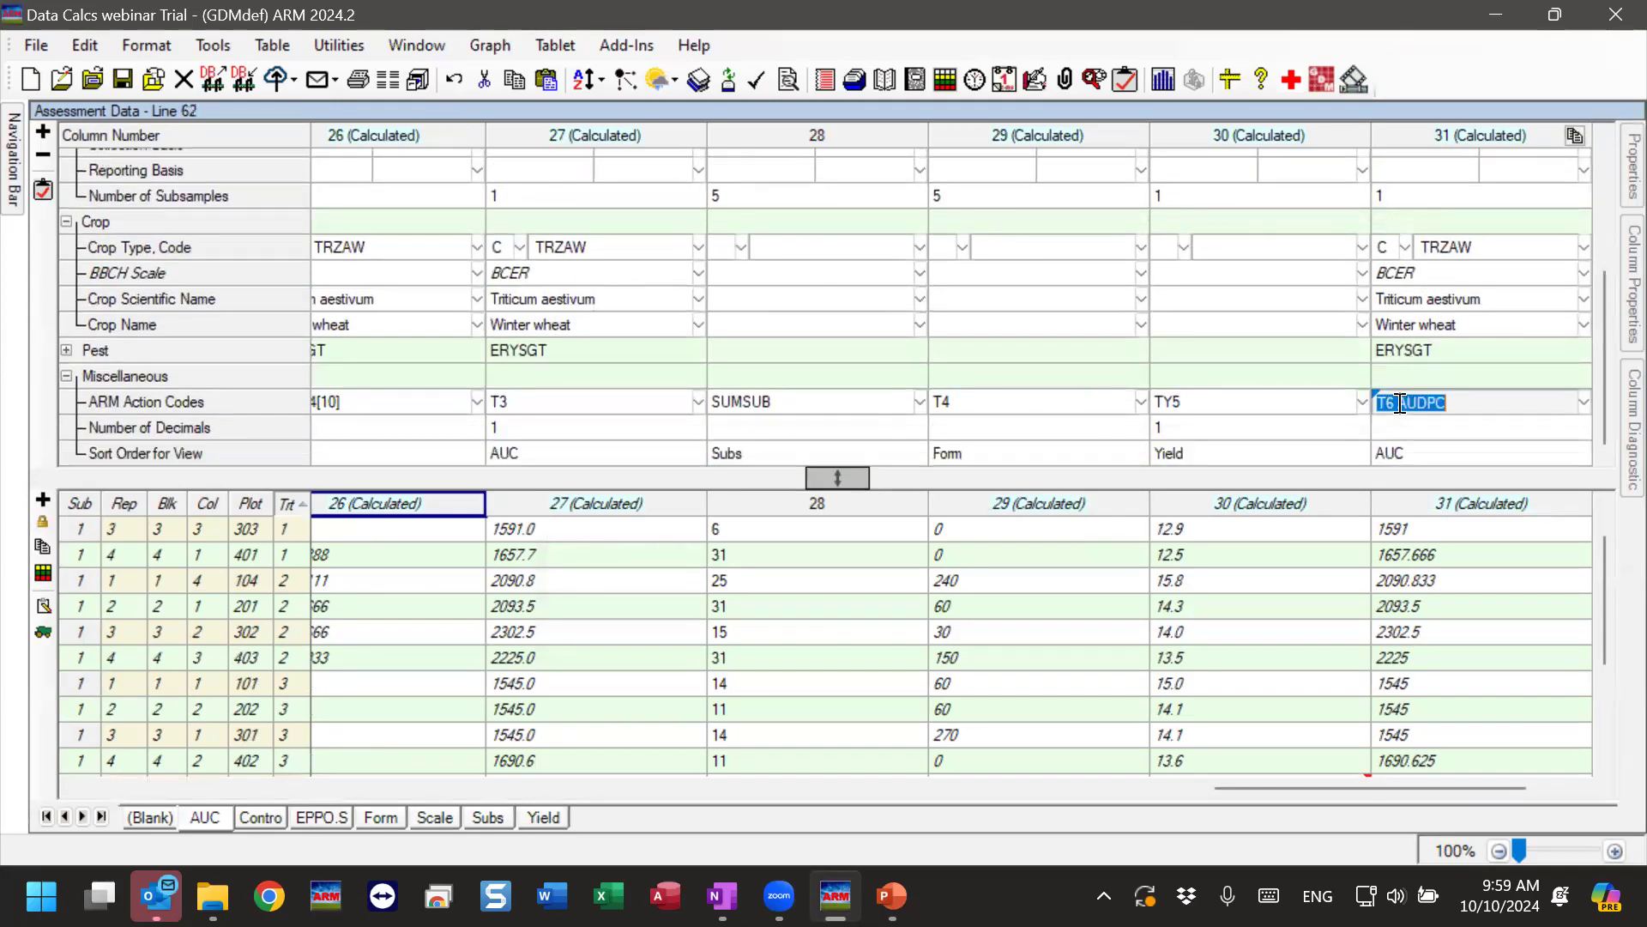
drag(1397, 402, 1375, 402)
click(1433, 530)
click(1447, 576)
click(1437, 636)
click(1432, 709)
click(1440, 735)
scroll(1463, 647, down, 3)
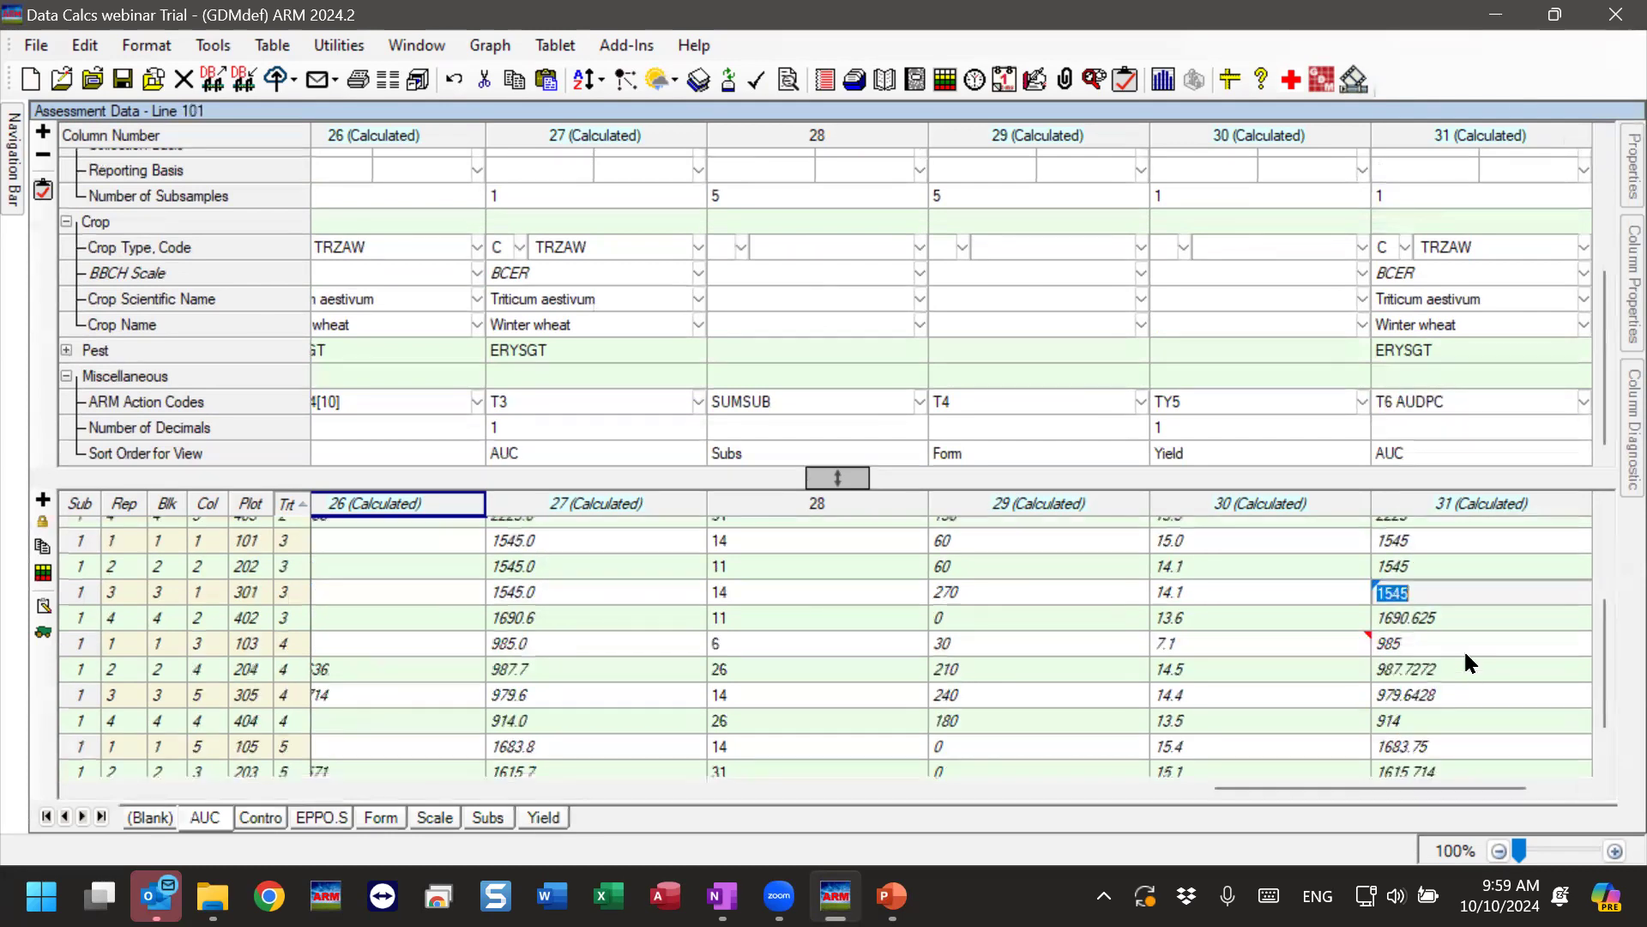
click(1469, 712)
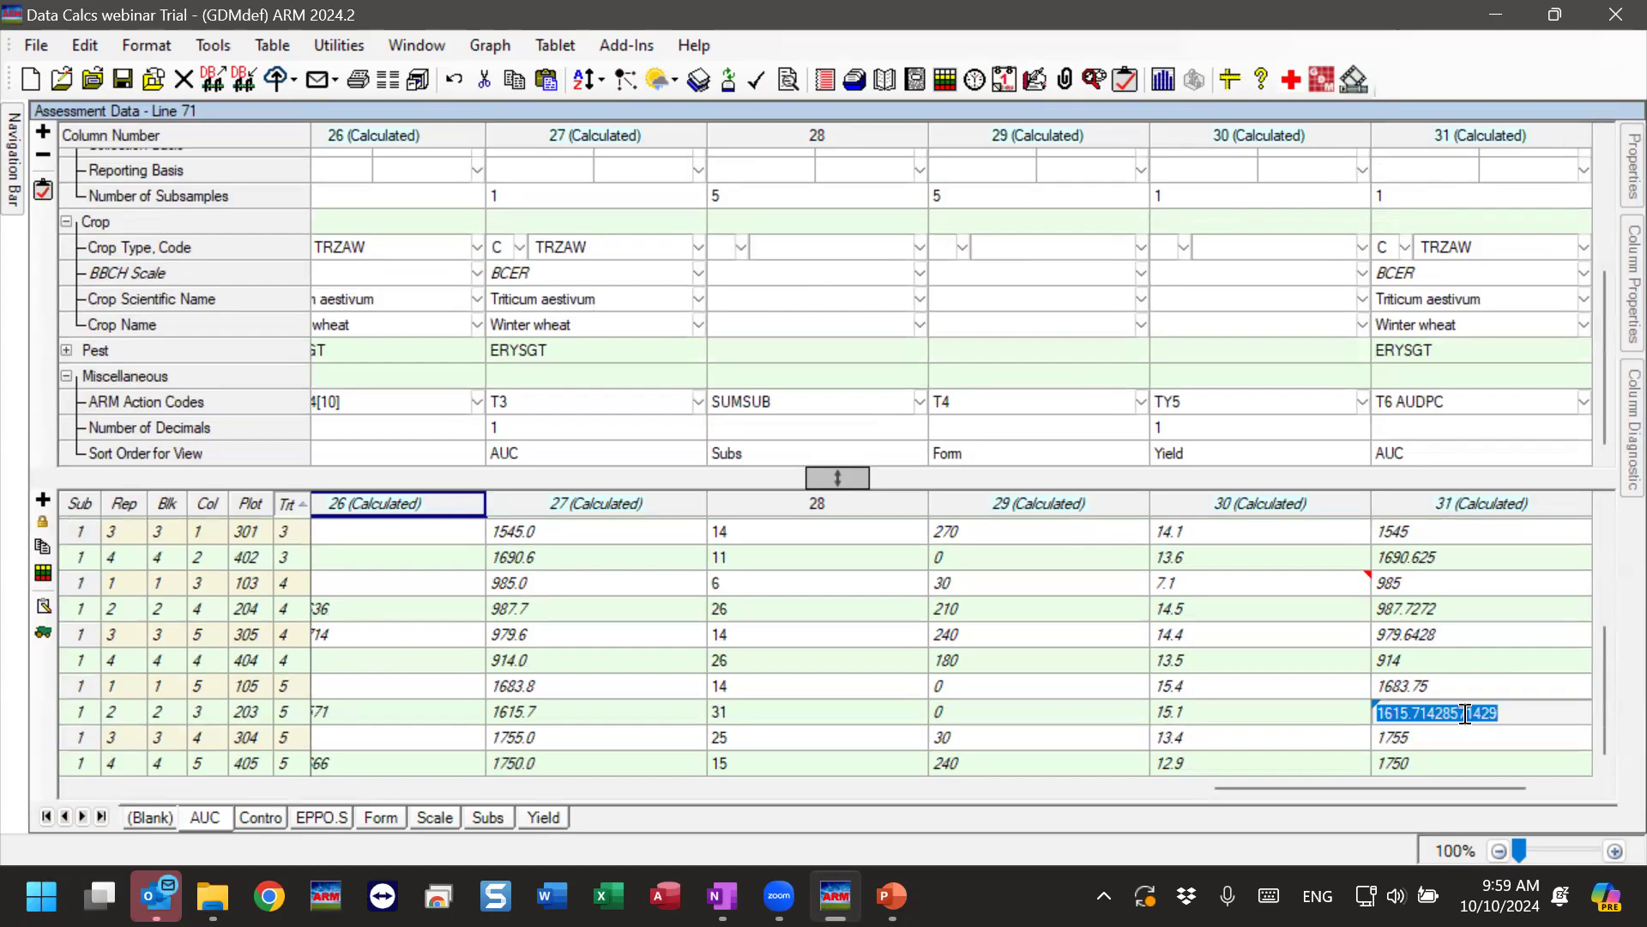
click(1439, 739)
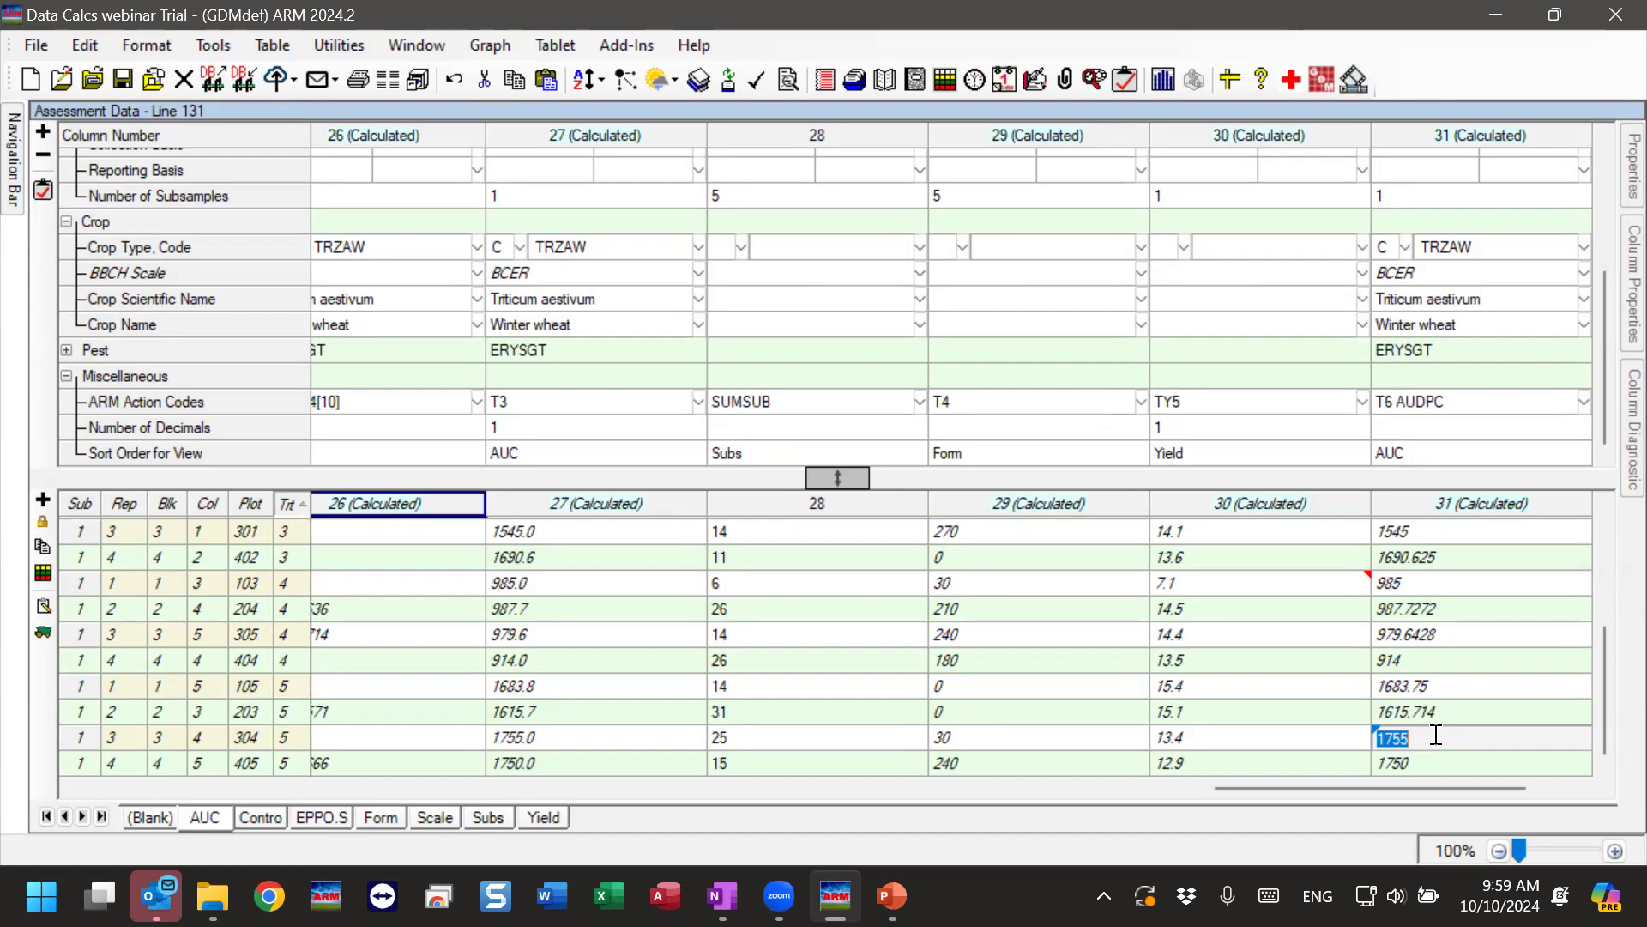
Check column 31's Rating Unit and compare its calculated values for treatments 4 and 5.
scroll(1475, 363, up, 3)
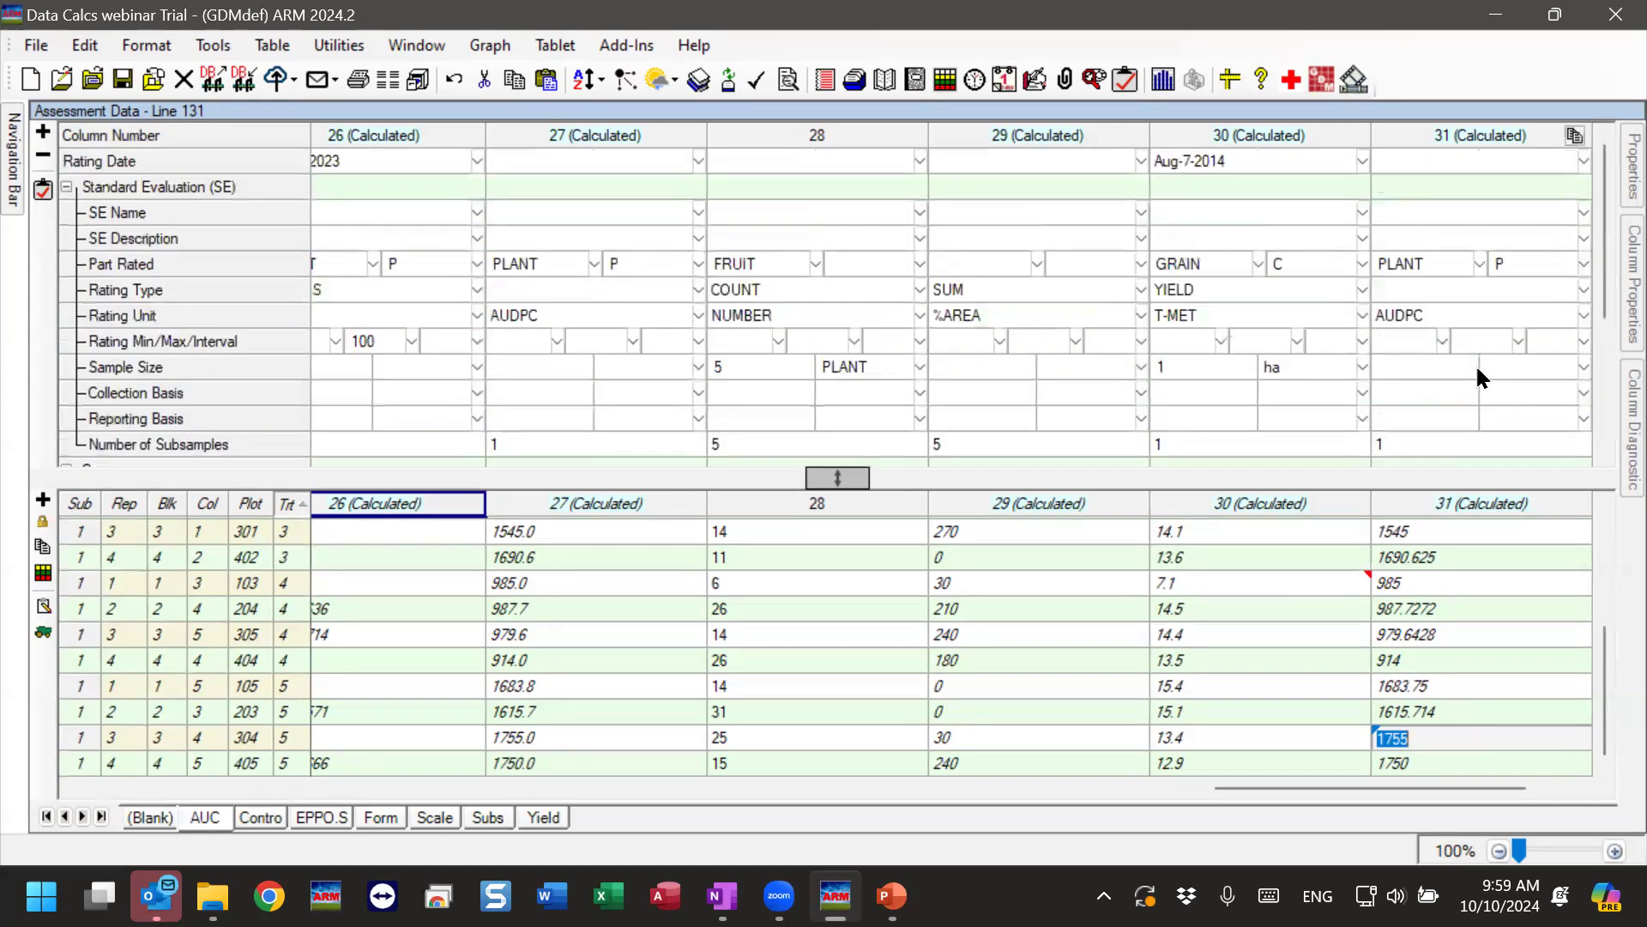
click(1424, 311)
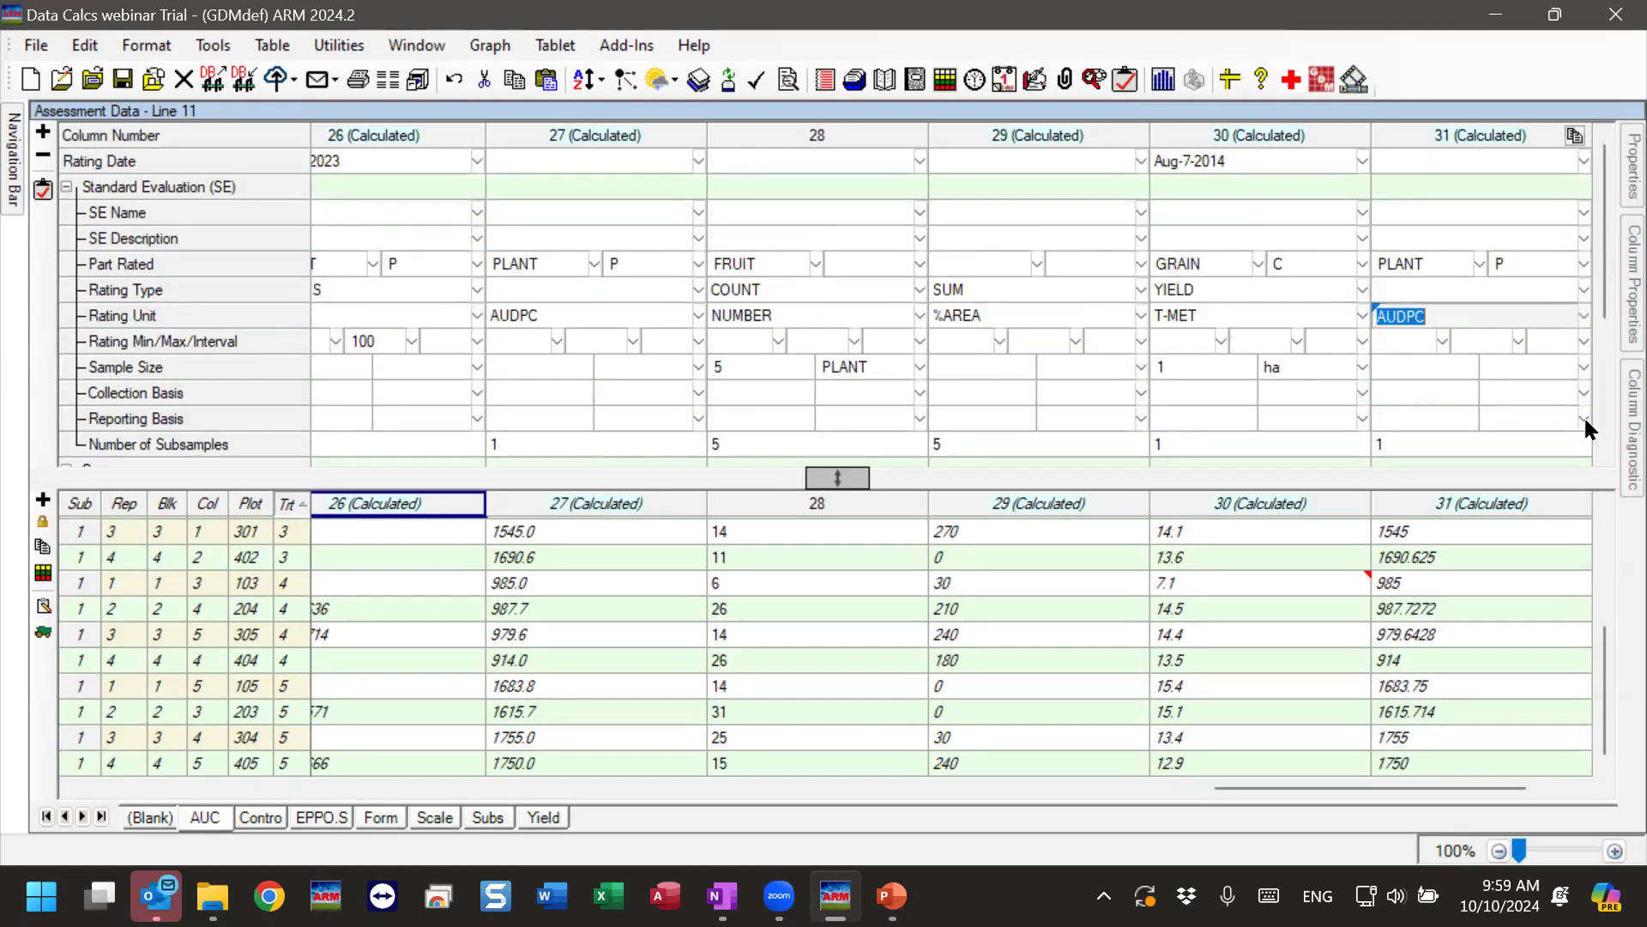
click(1469, 707)
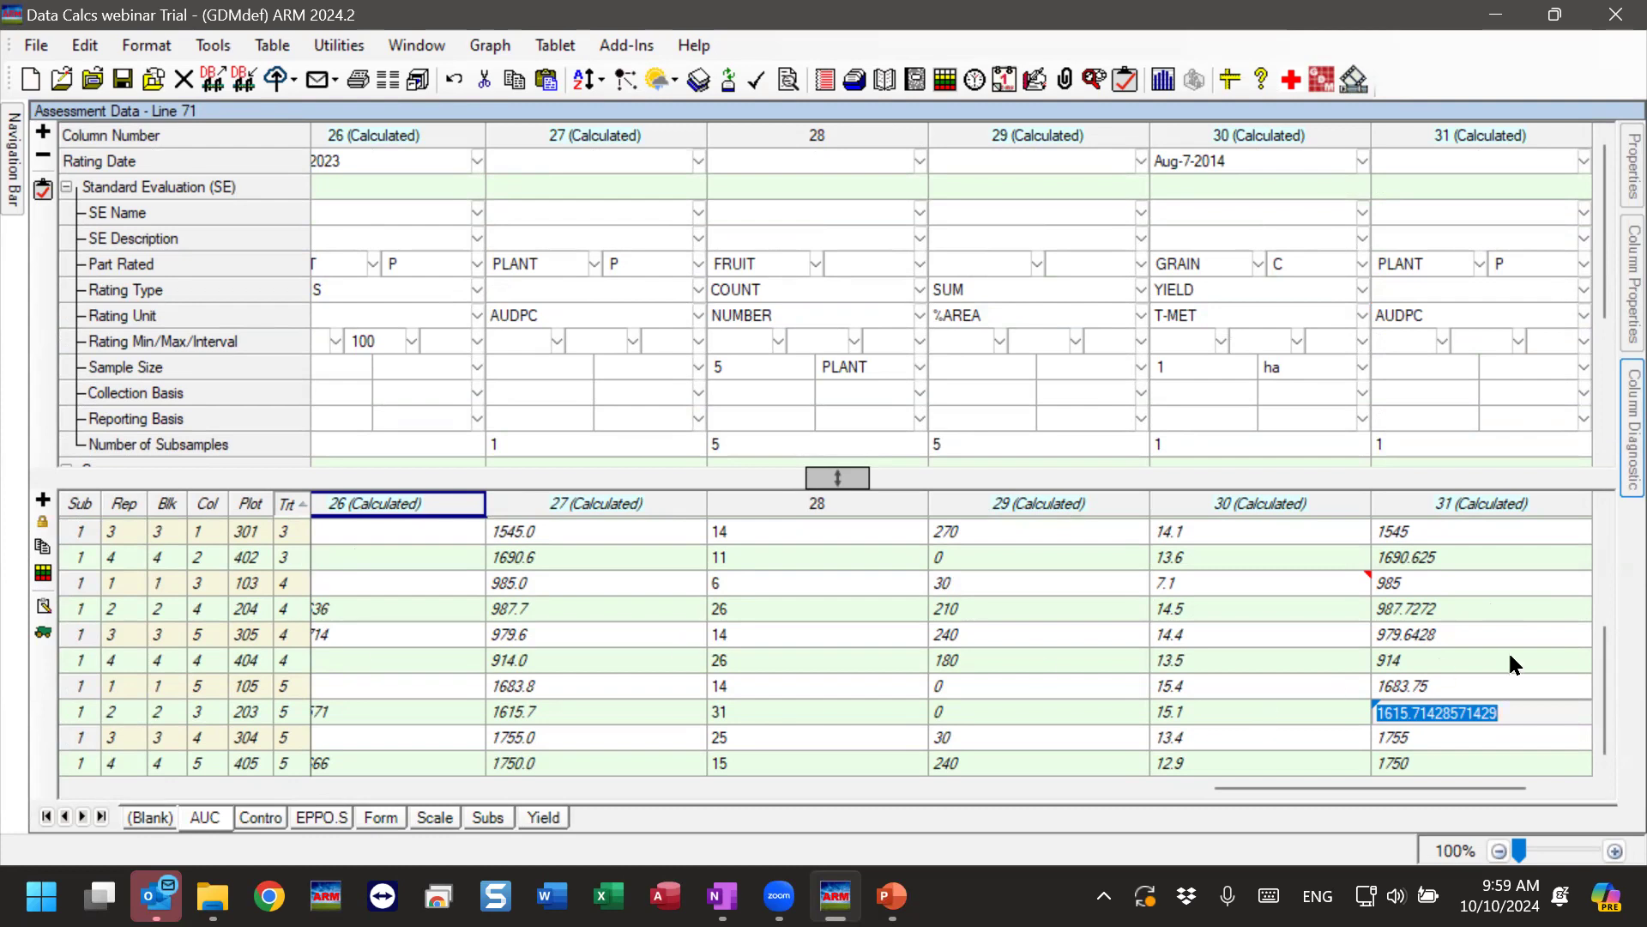
drag(1457, 693, 1463, 761)
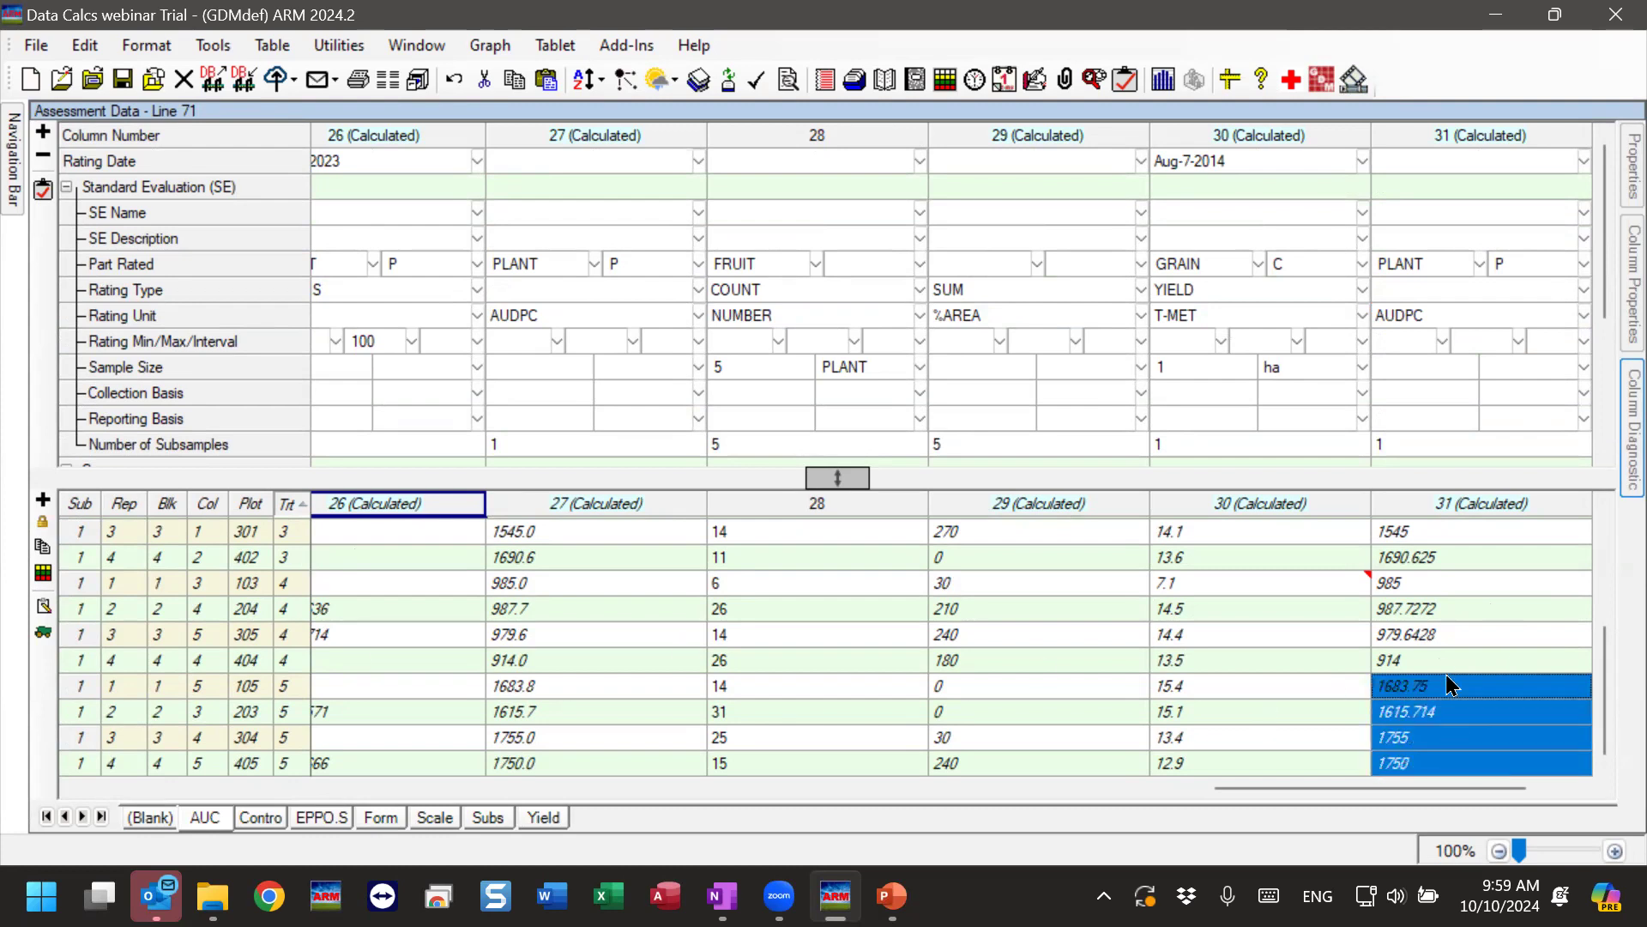
drag(1436, 658, 1444, 584)
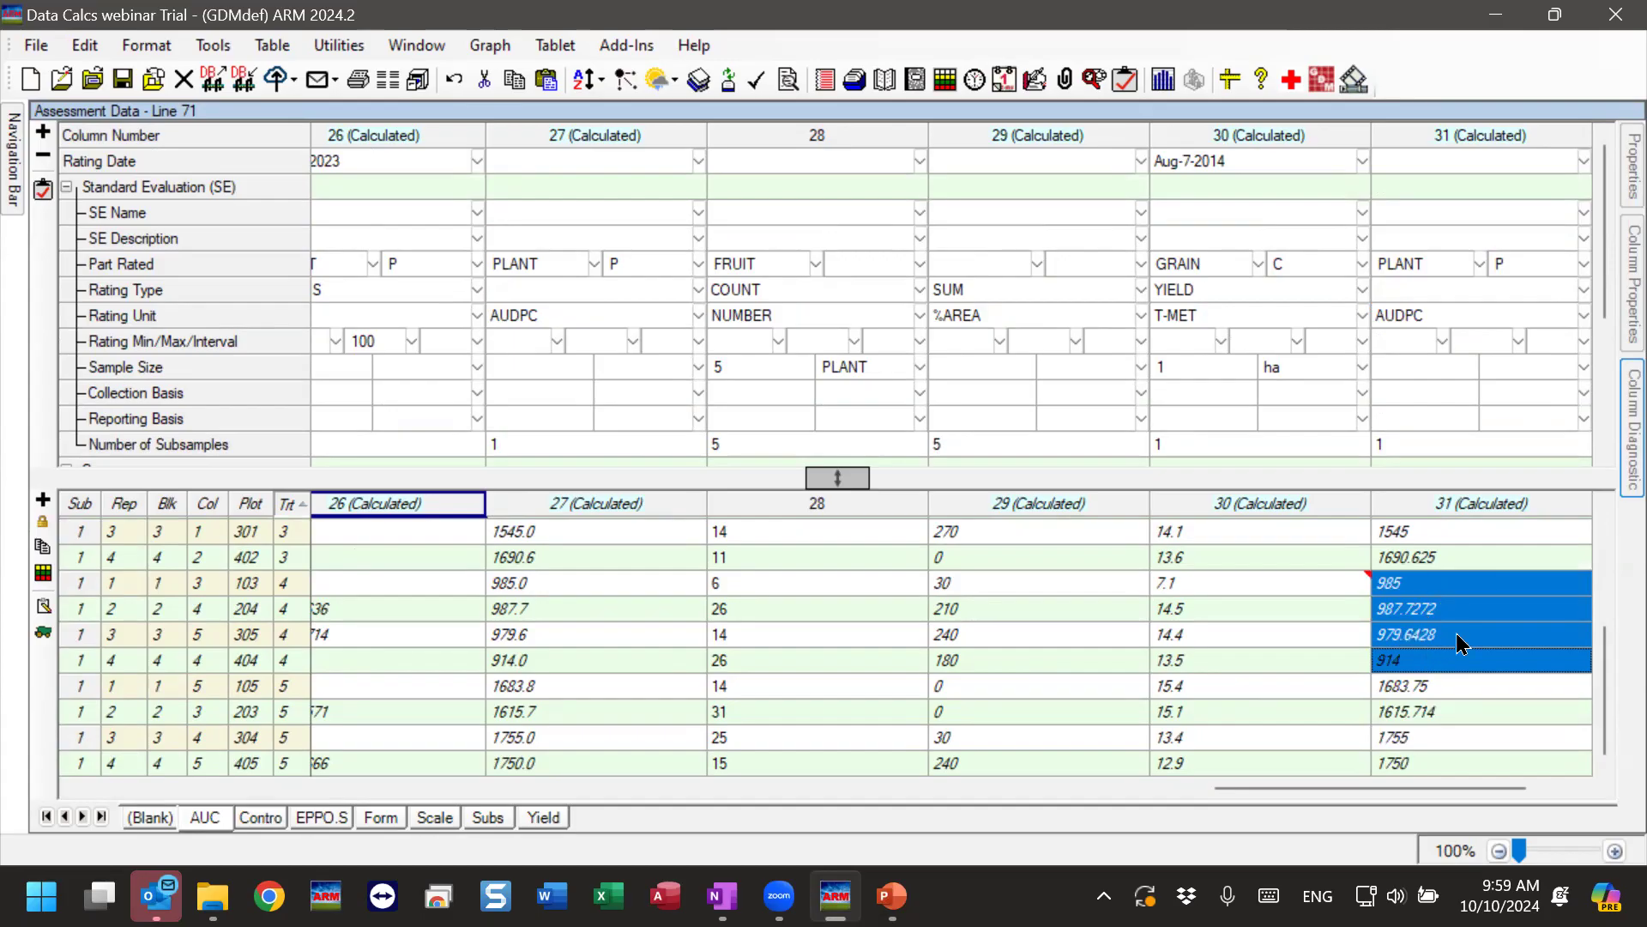
click(1442, 668)
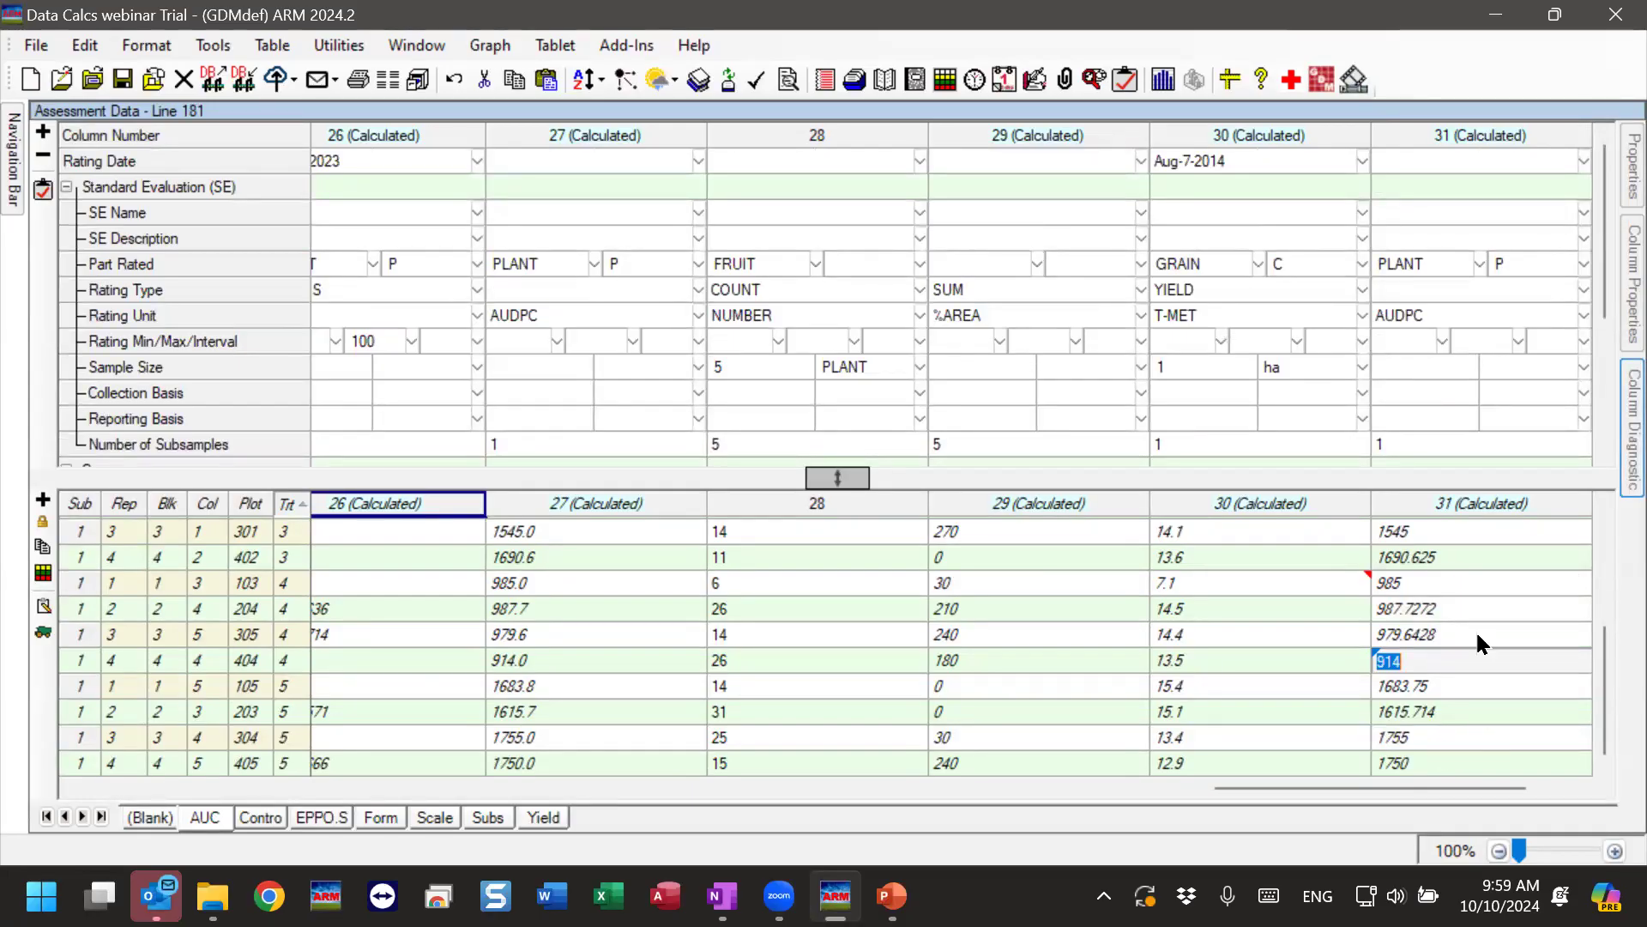
Review column 31's T6 AUDPC formula and the list of stored formulas in Data Transformations, closing it without changes.
scroll(1455, 409, down, 3)
click(1419, 403)
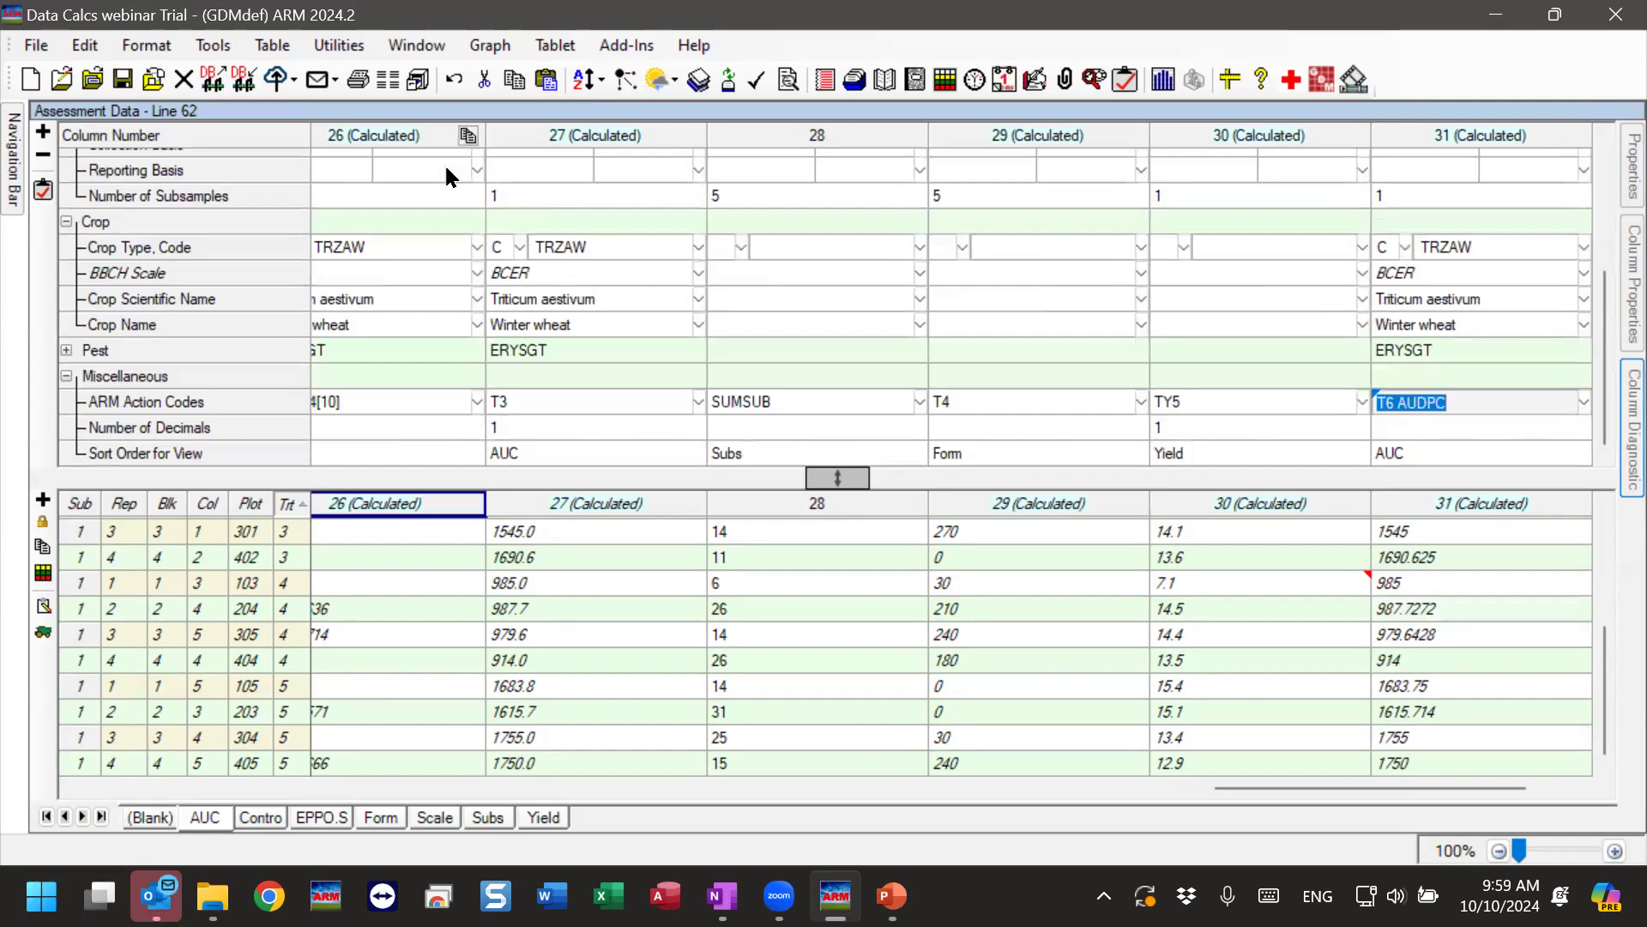
click(213, 45)
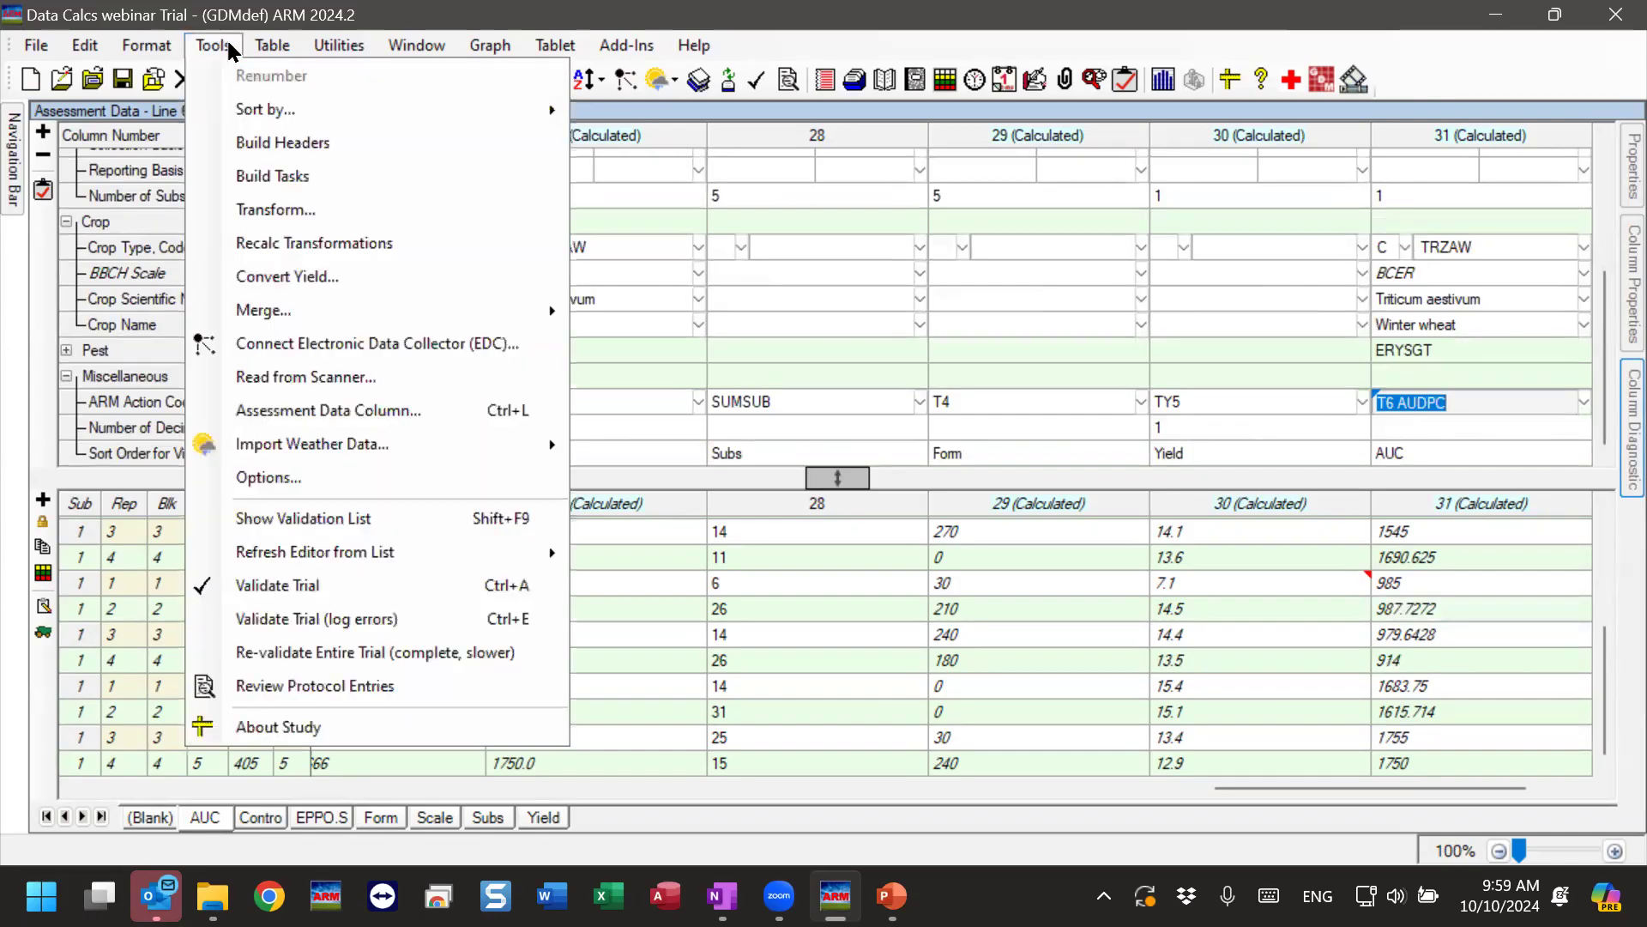
click(275, 214)
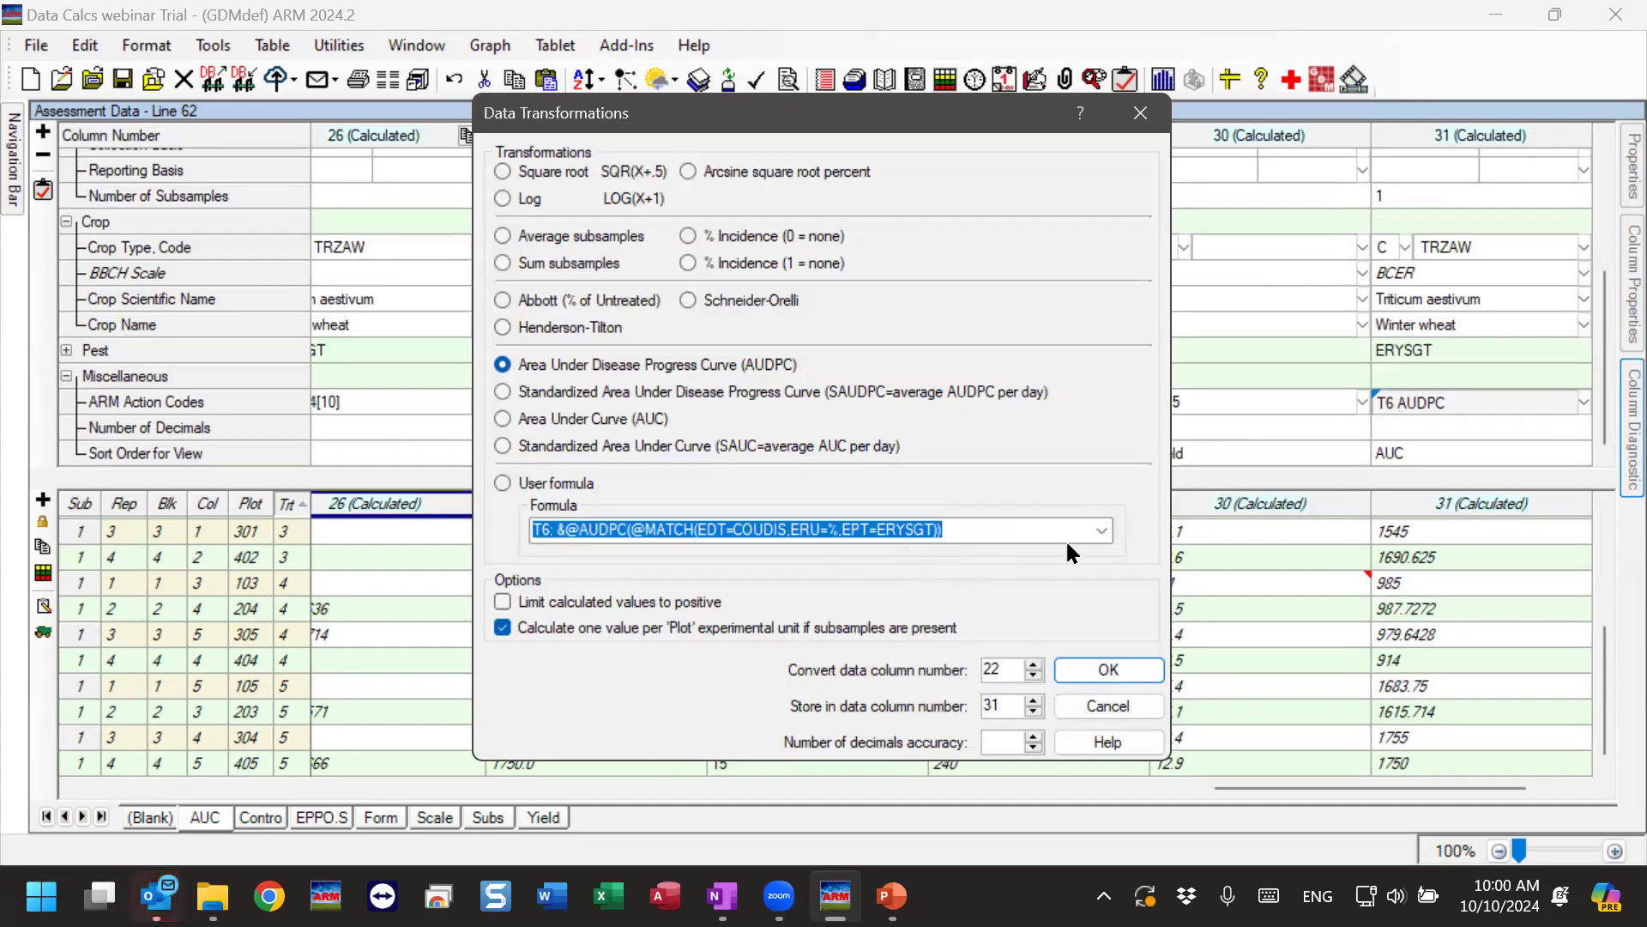
click(1103, 530)
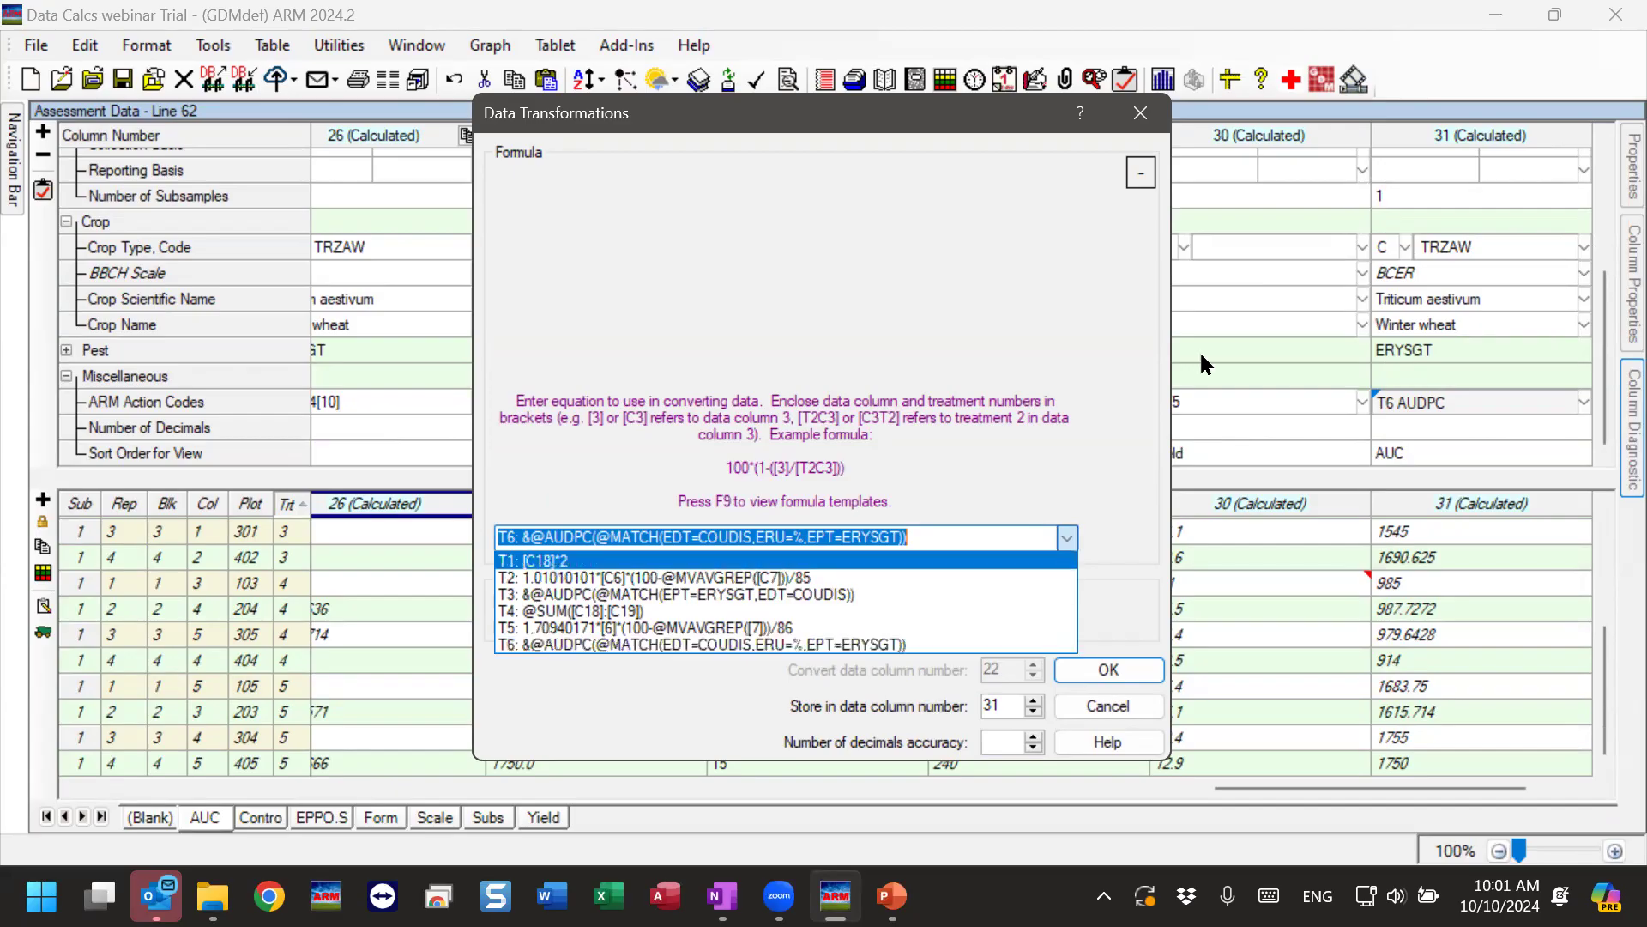
click(1140, 122)
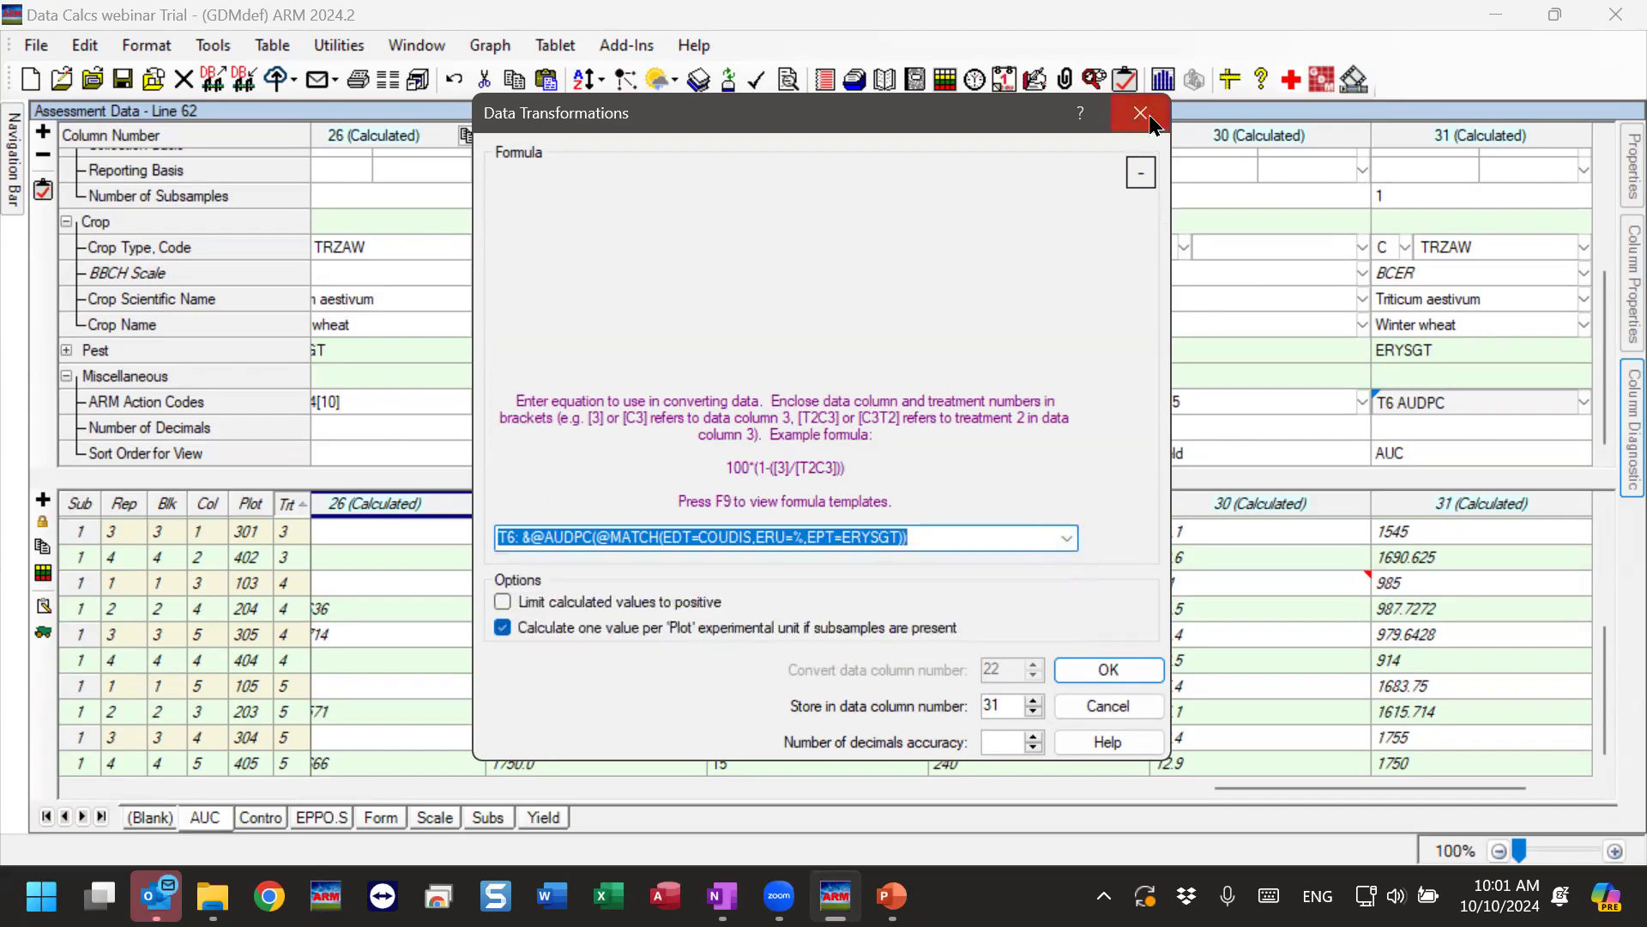
click(1151, 117)
Copy the header of column 25 and paste it onto column 32, overwriting the current assessment information.
click(584, 325)
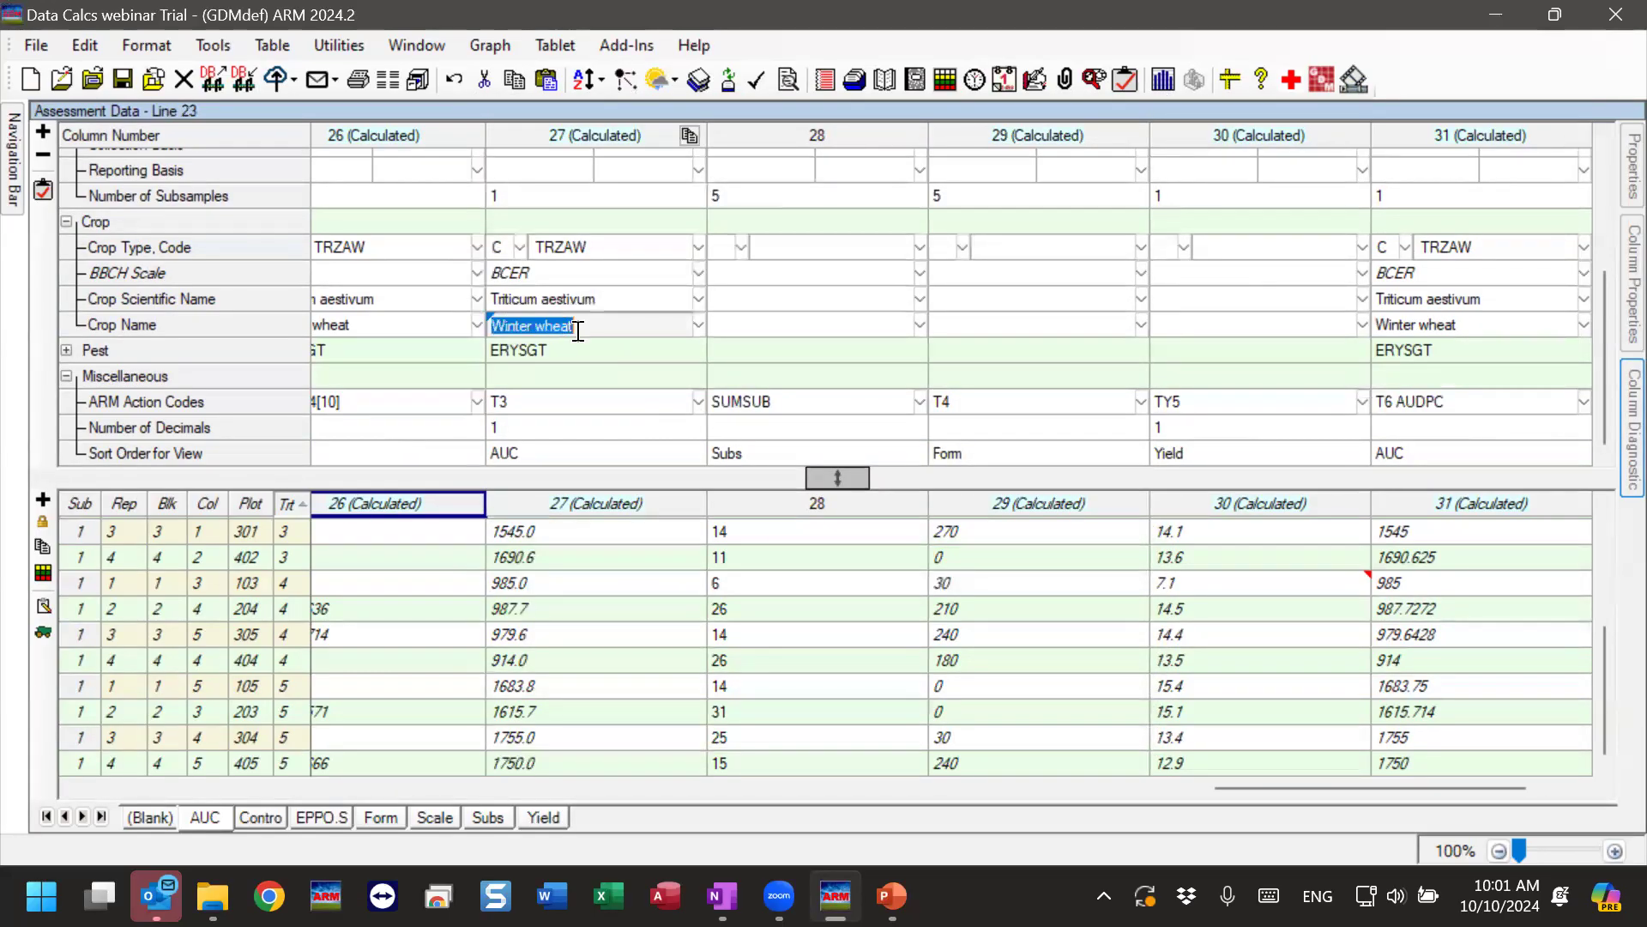
drag(1263, 785, 1120, 795)
scroll(772, 291, up, 3)
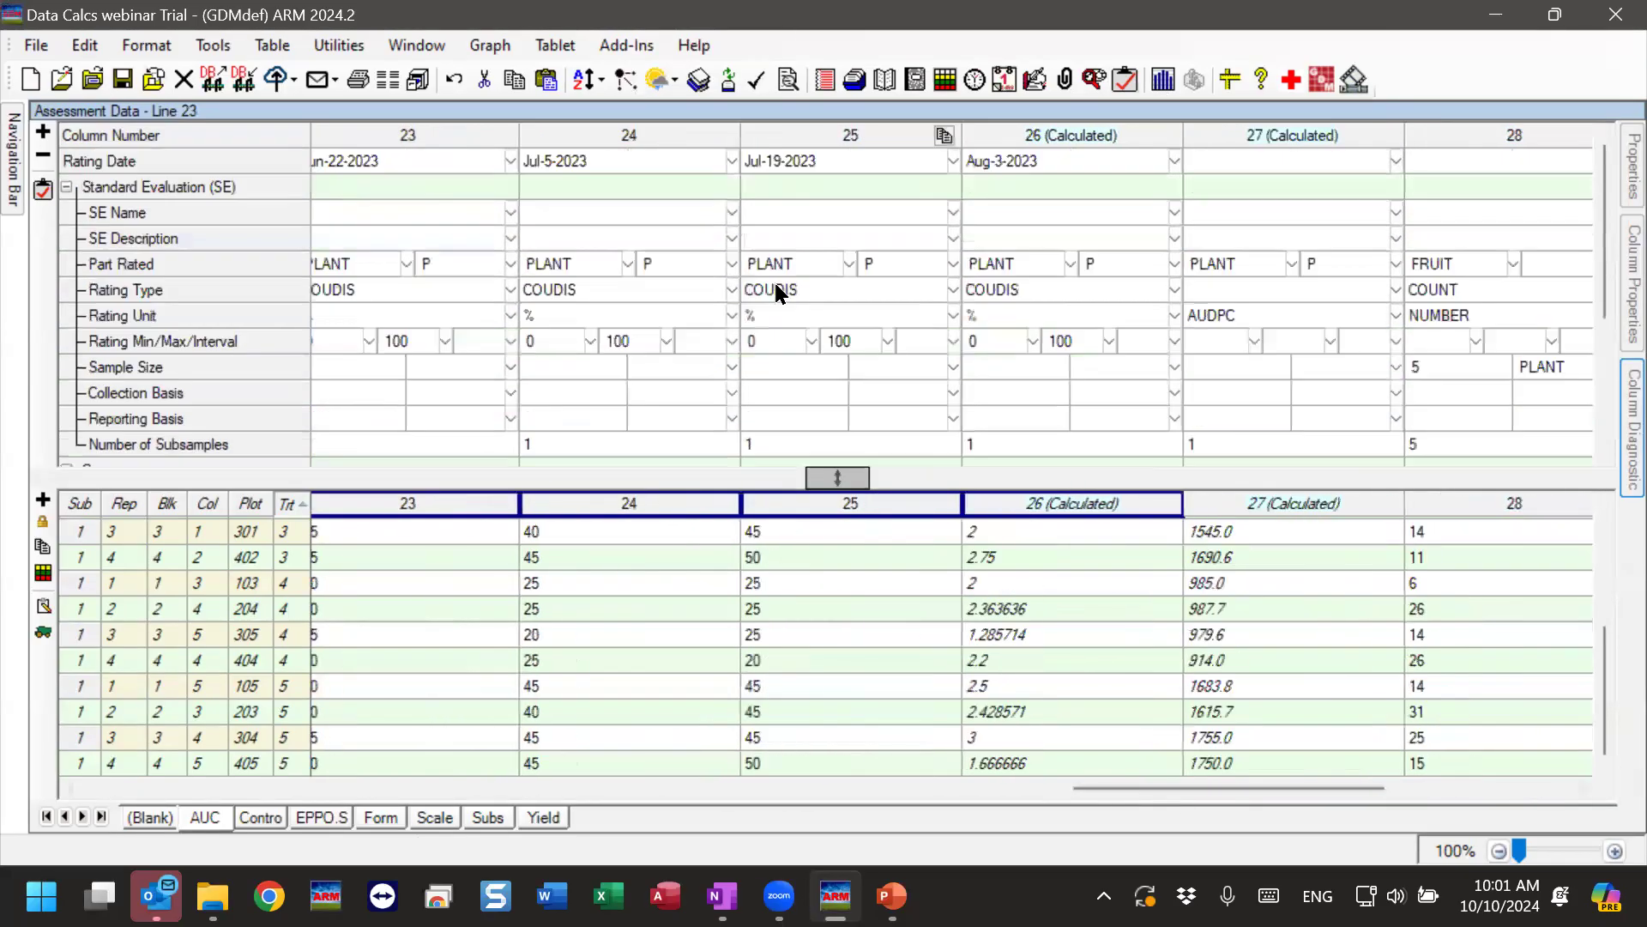
click(790, 133)
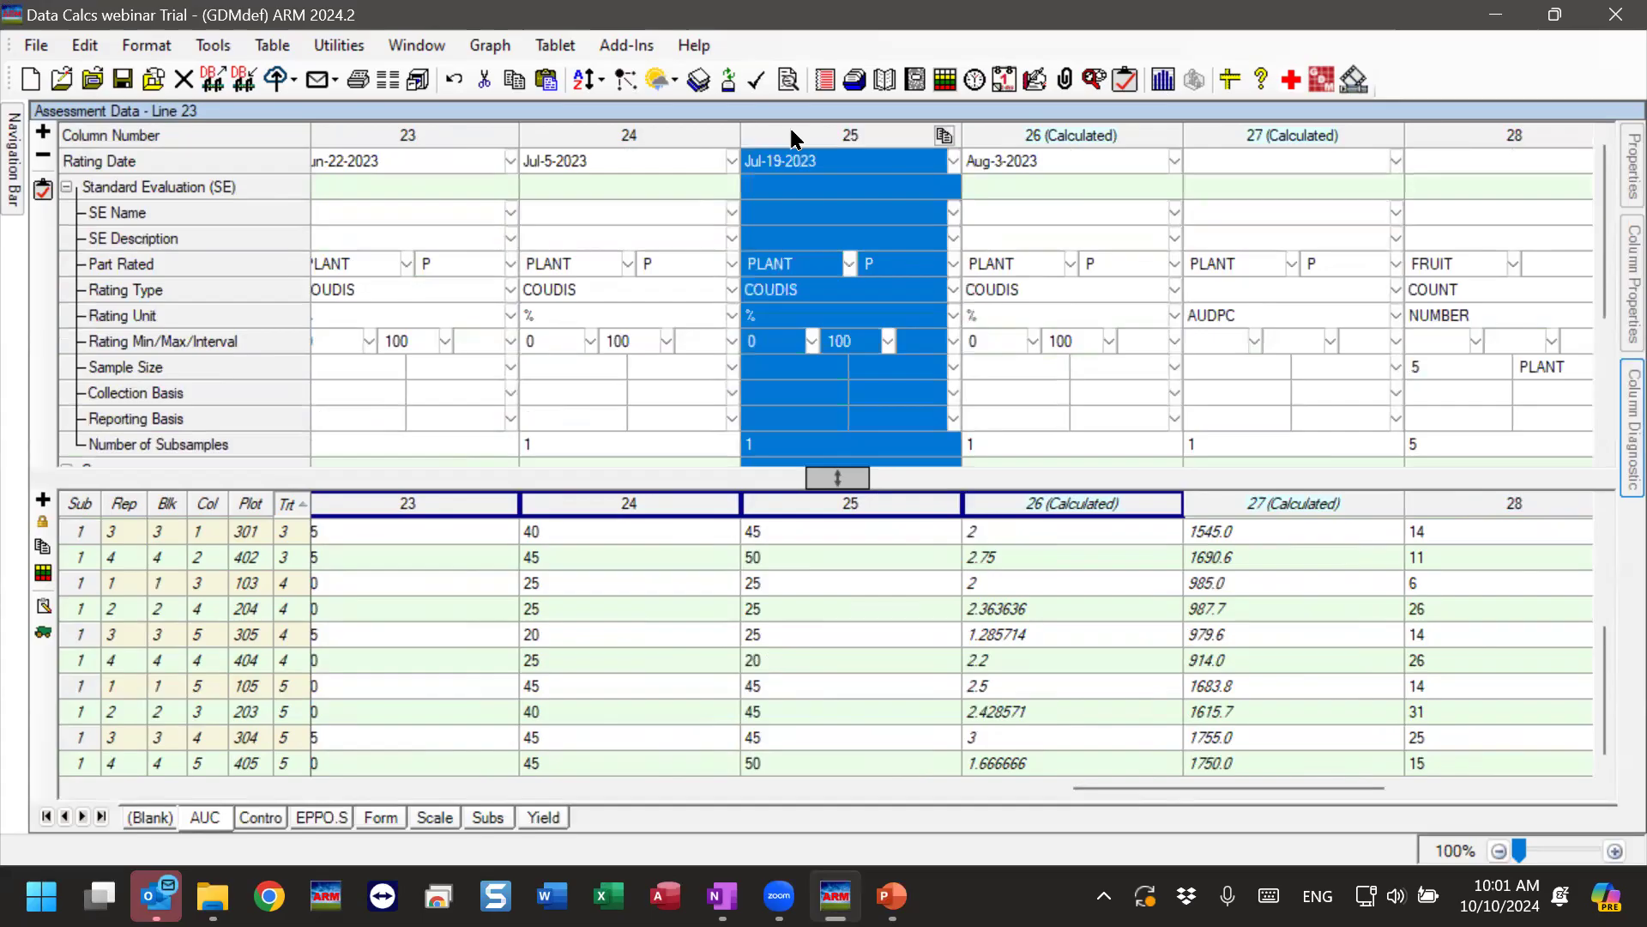
click(838, 167)
drag(1088, 782, 1287, 783)
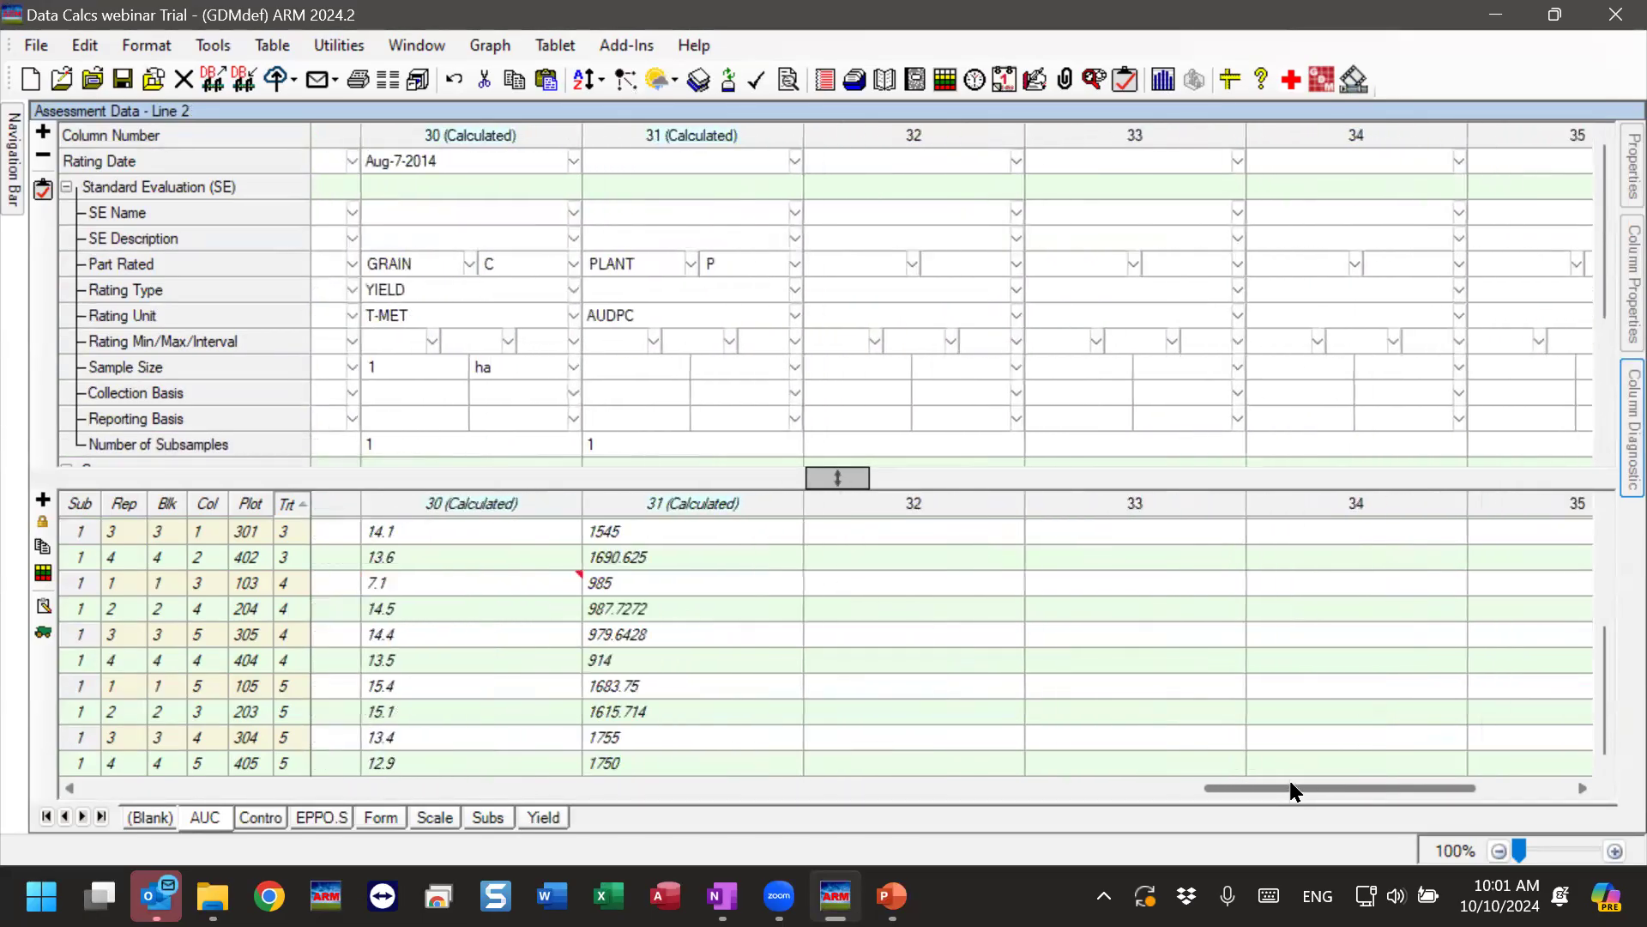
click(666, 560)
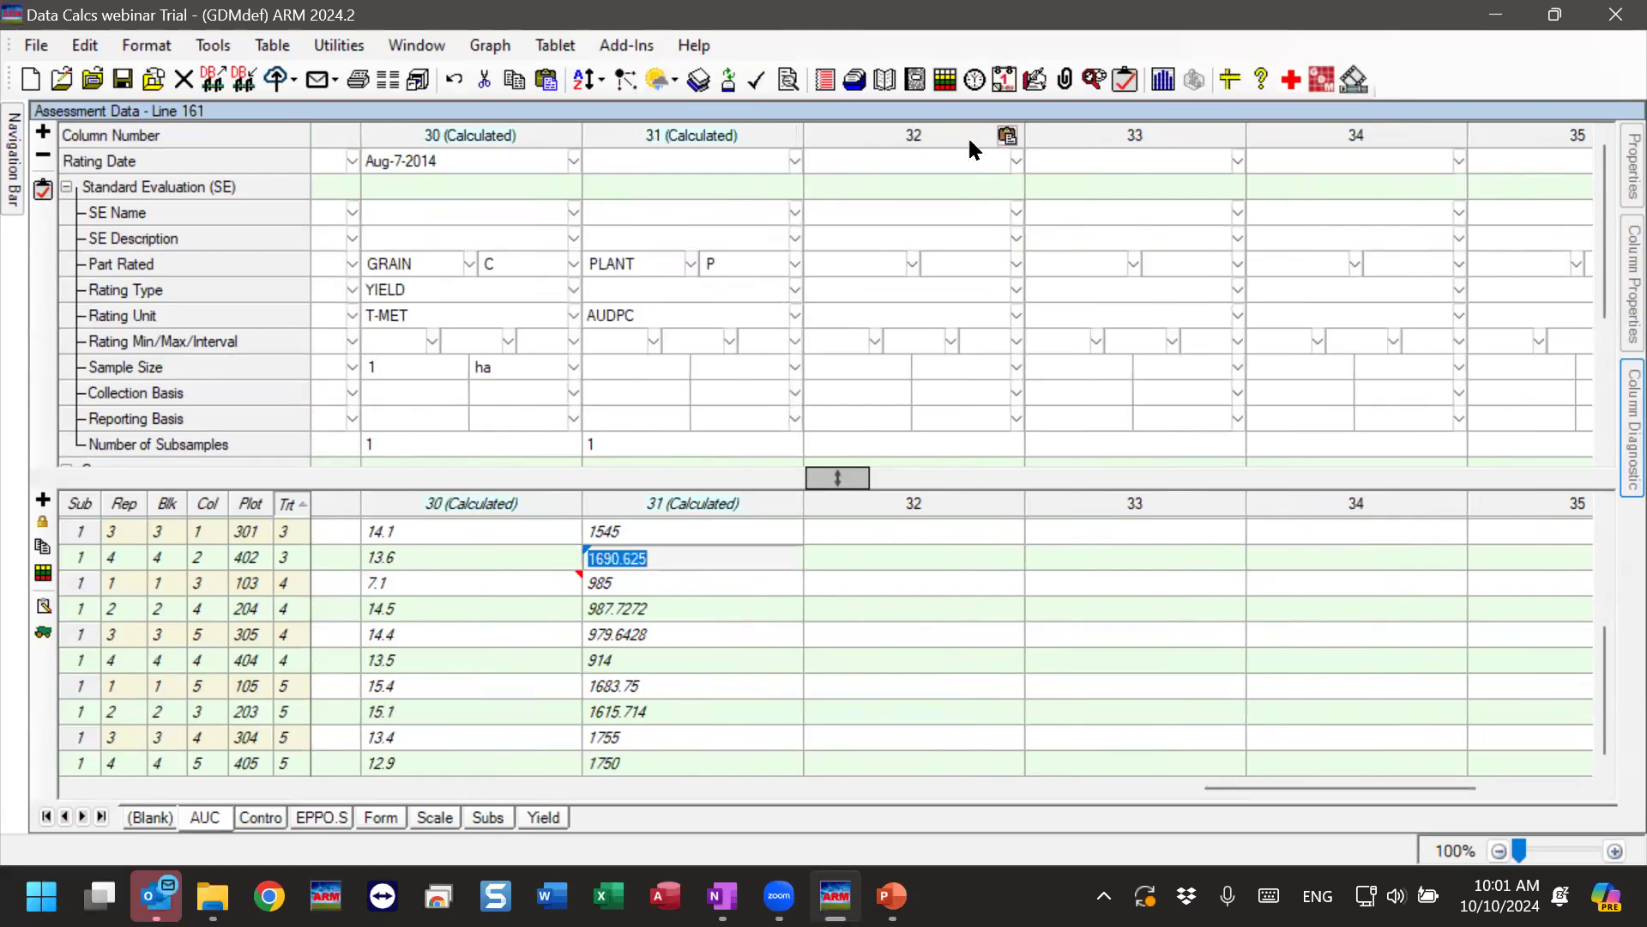
click(1008, 135)
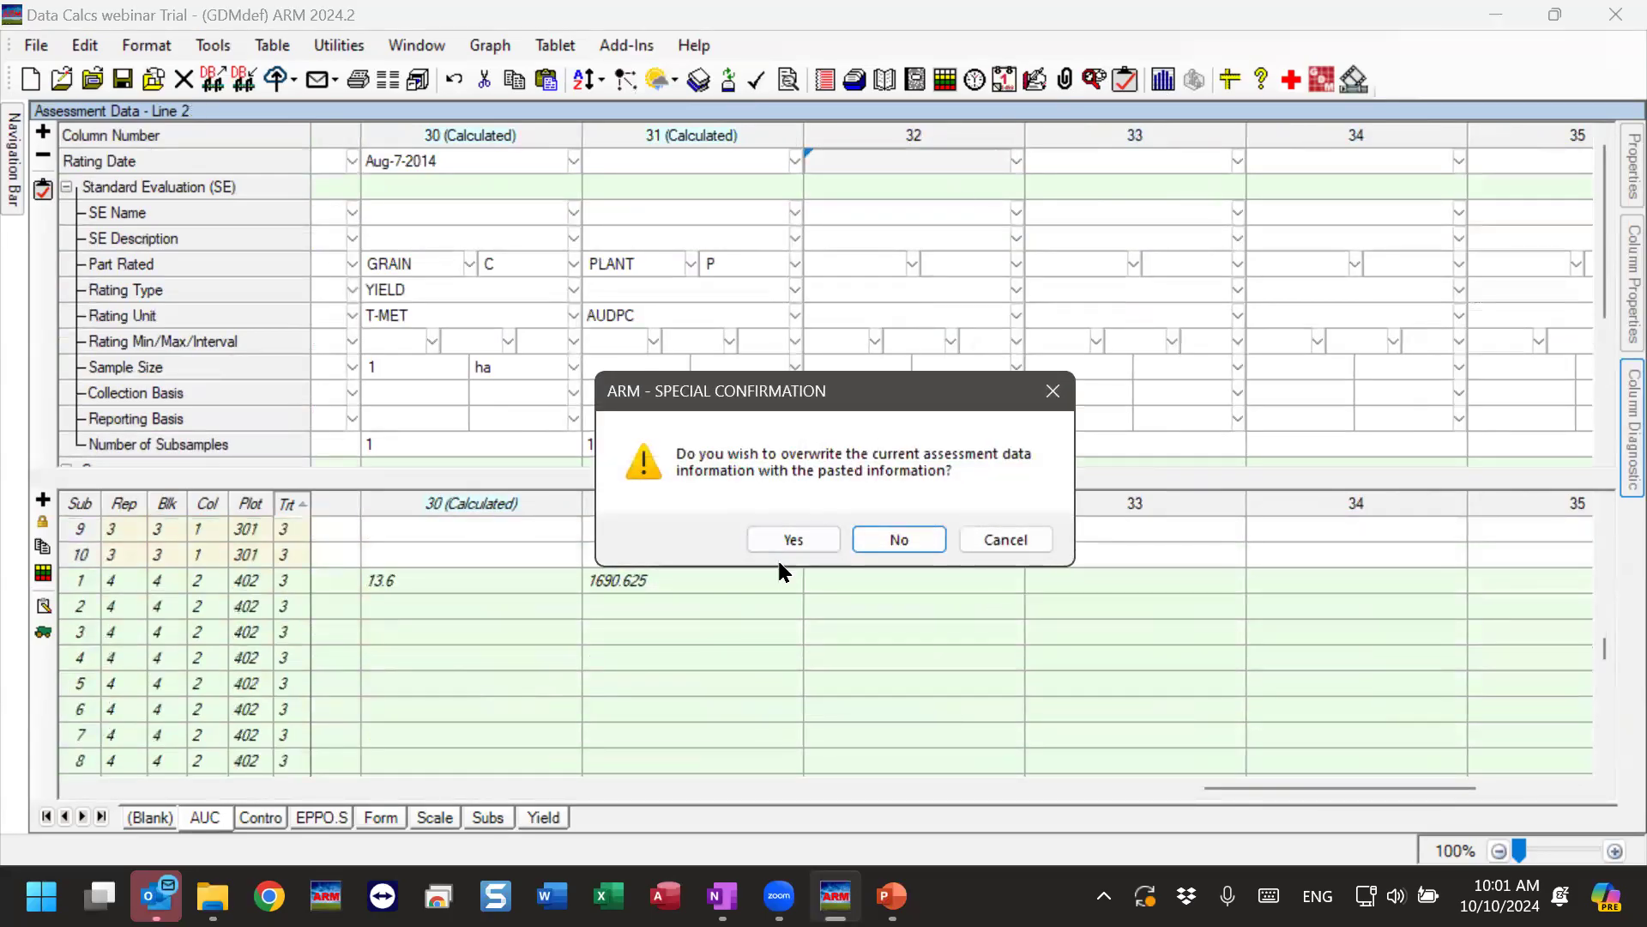
click(791, 539)
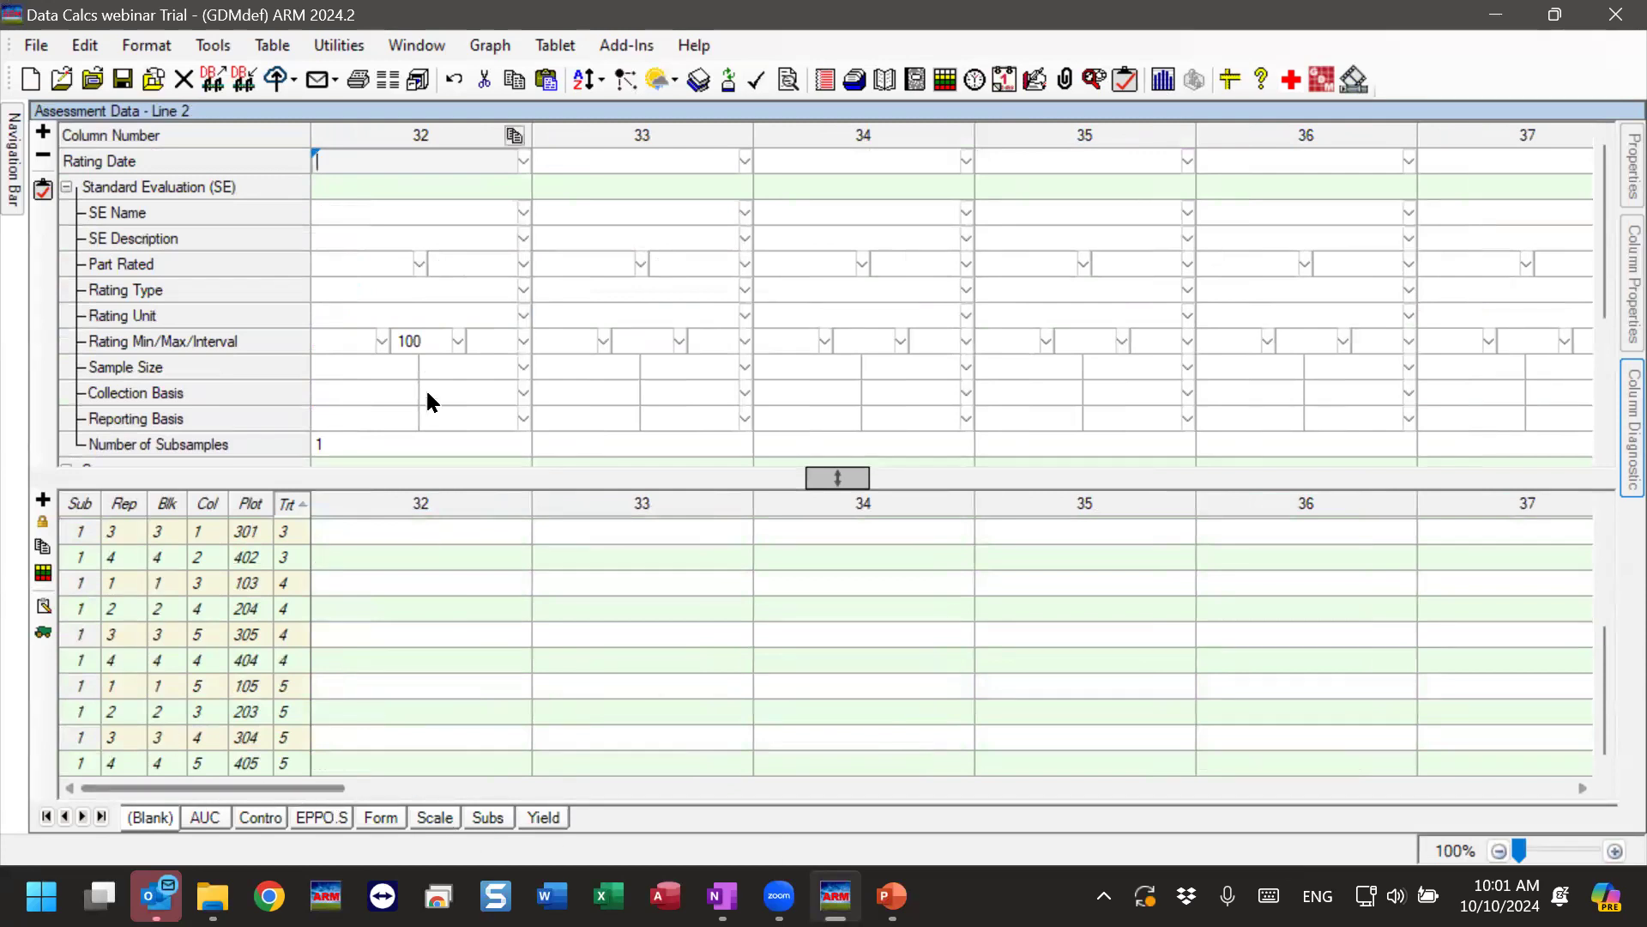
Check the (Blank) and AUC column groups for the header fields pasted onto column 32.
scroll(427, 393, down, 2)
scroll(393, 435, up, 2)
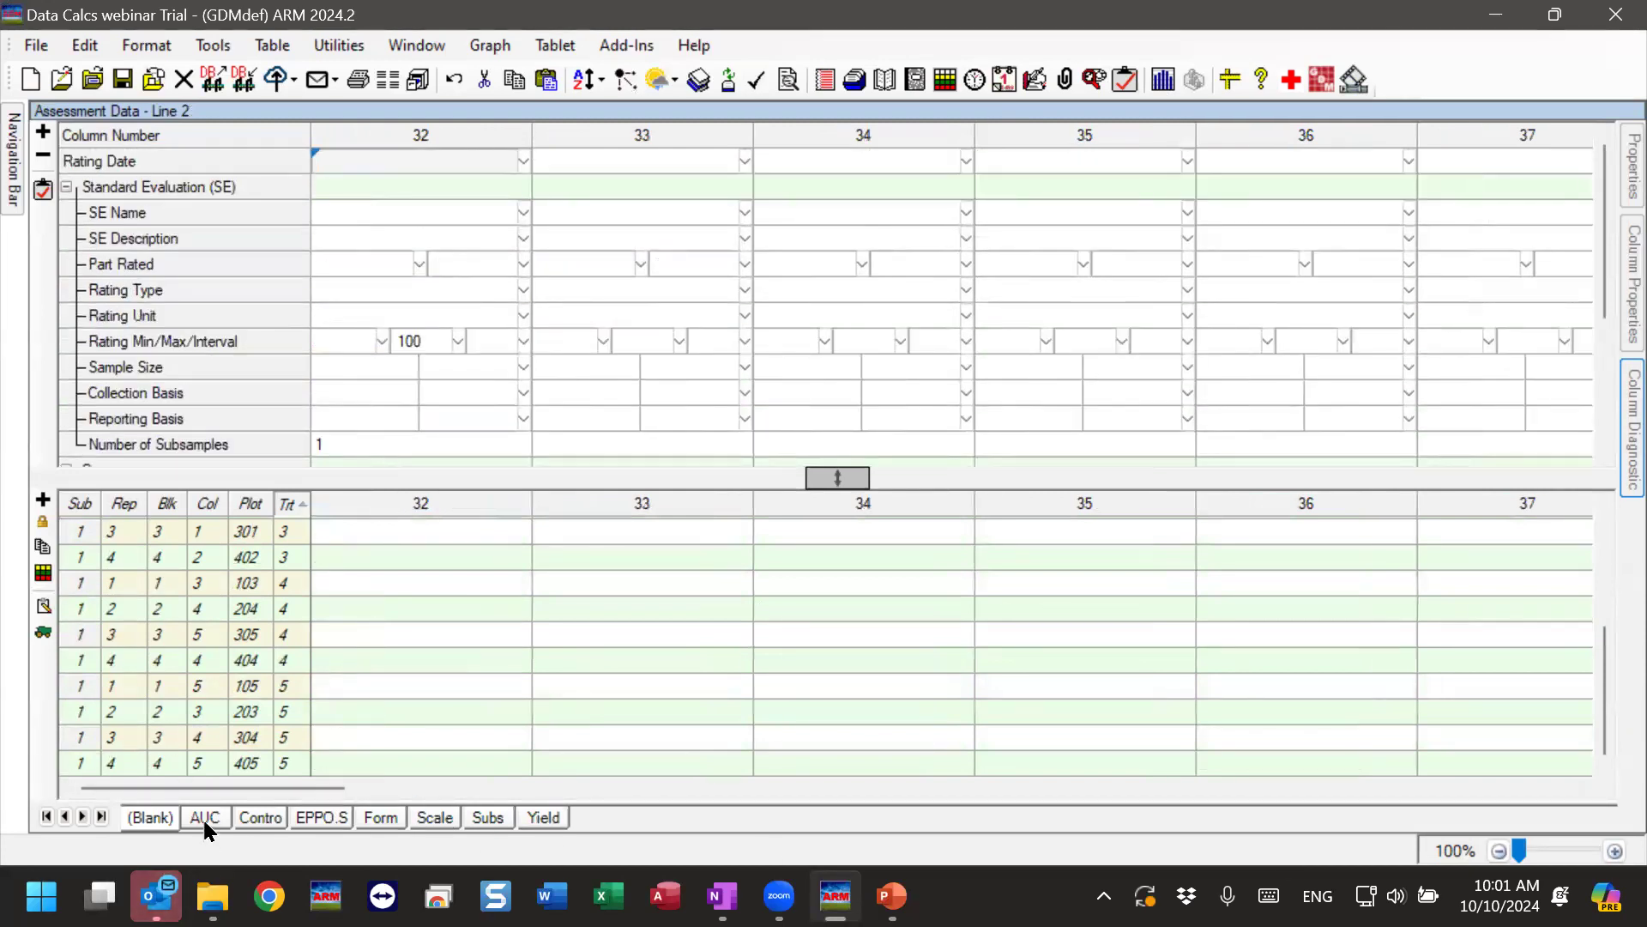
click(203, 817)
drag(230, 779, 409, 782)
scroll(892, 306, down, 3)
scroll(924, 354, up, 1)
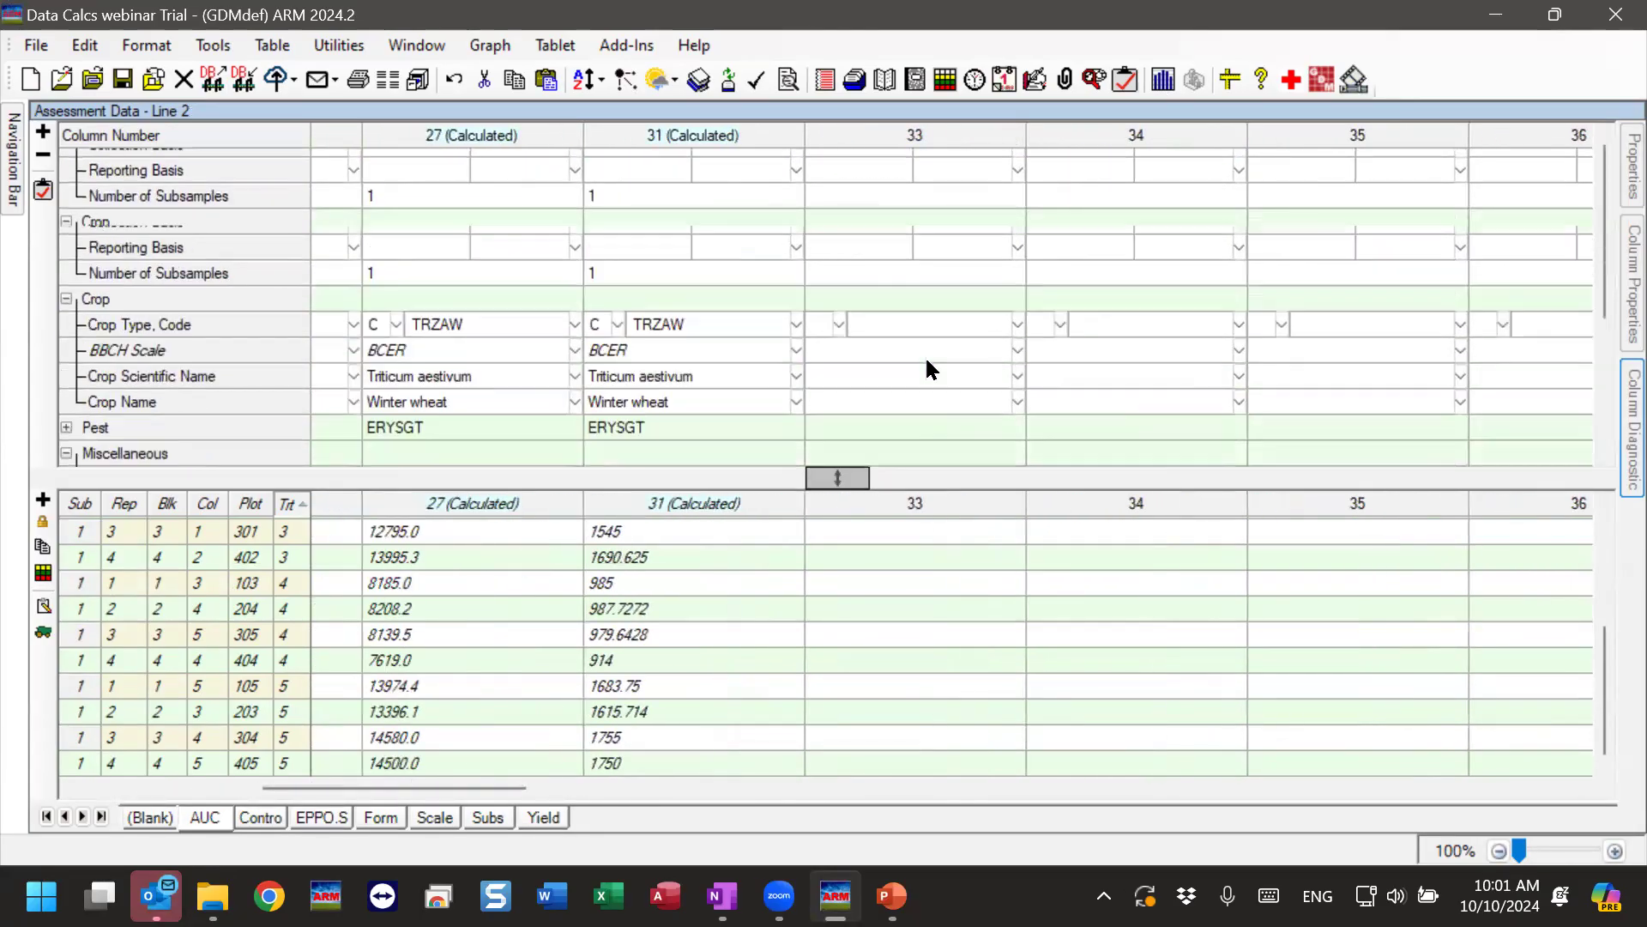
scroll(927, 369, up, 3)
click(151, 816)
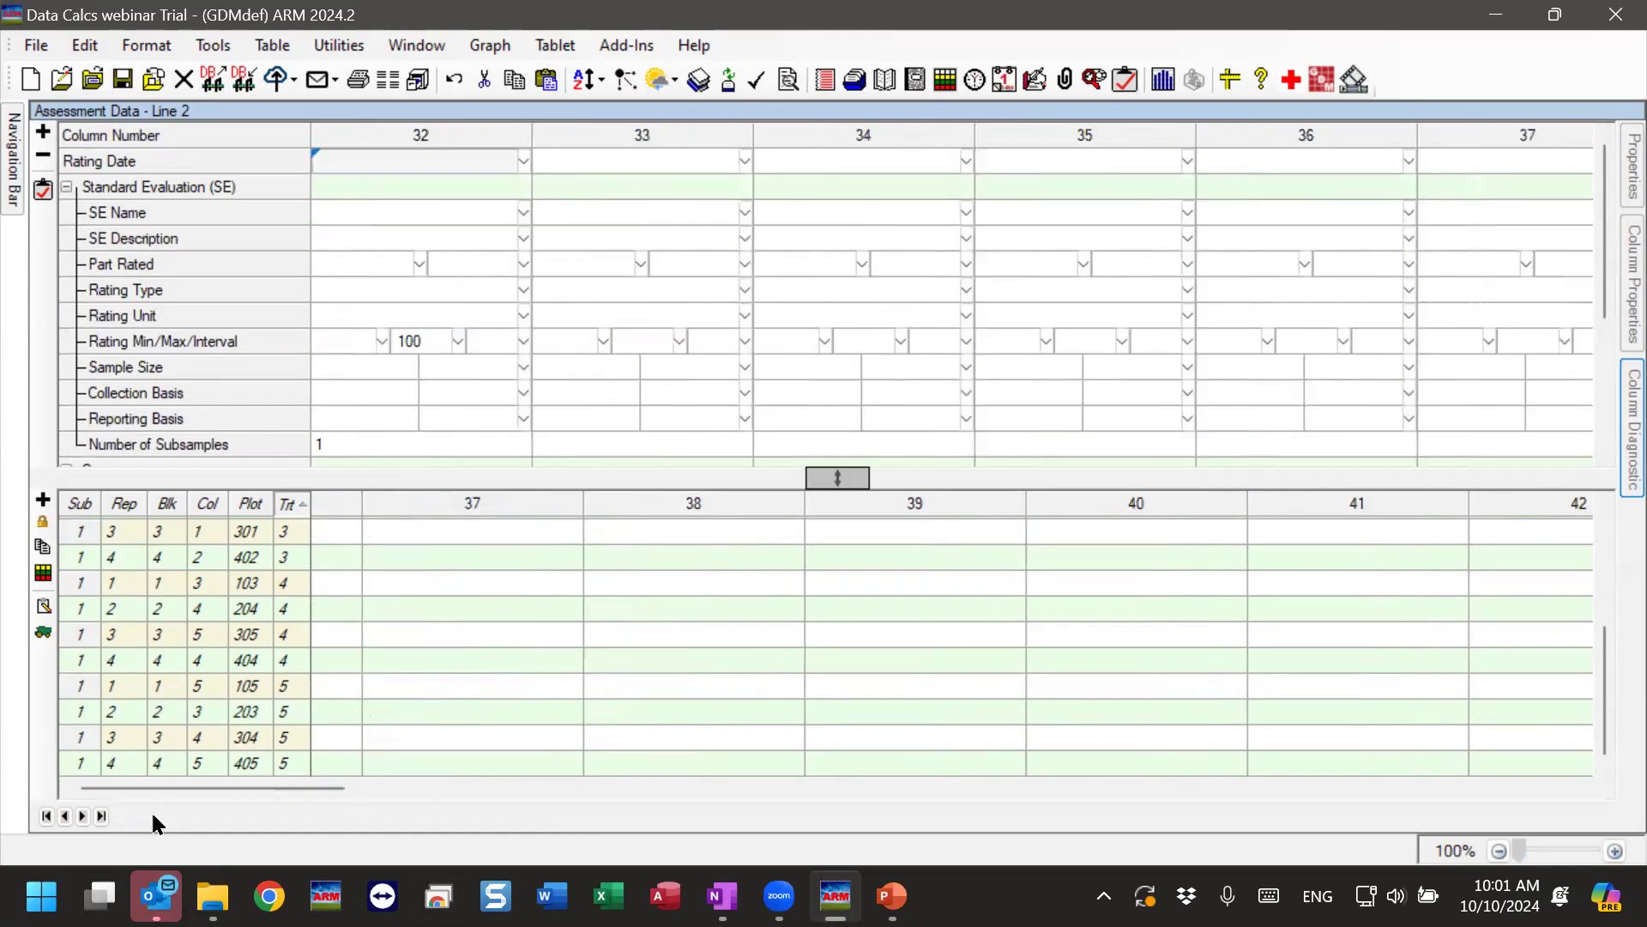
scroll(413, 206, down, 3)
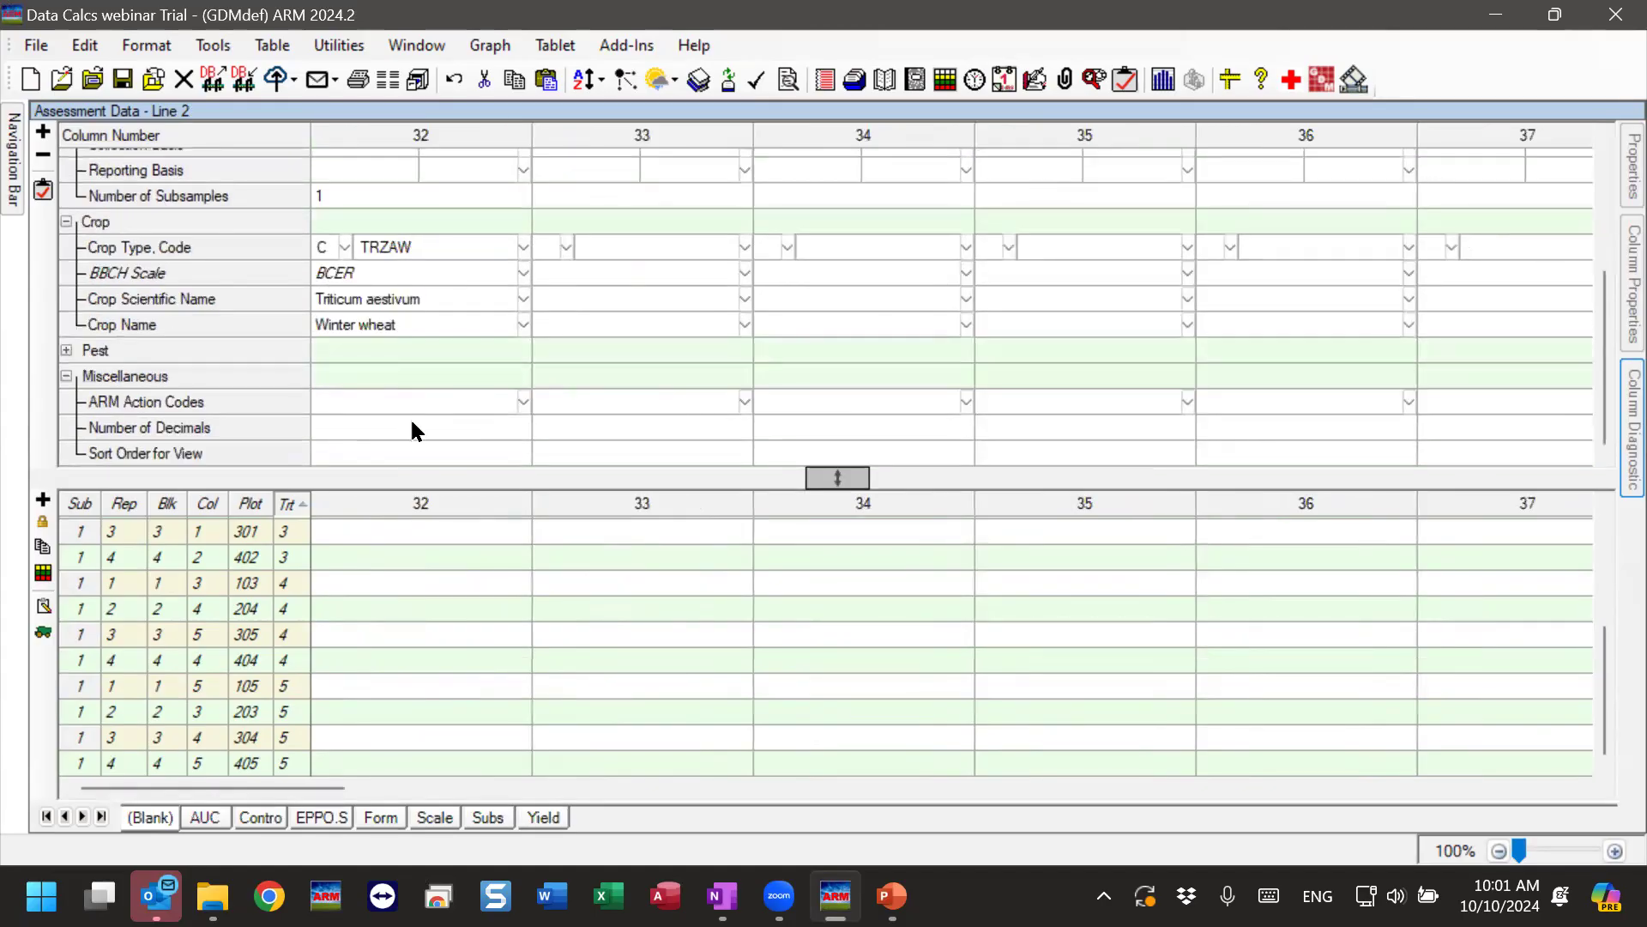
click(204, 816)
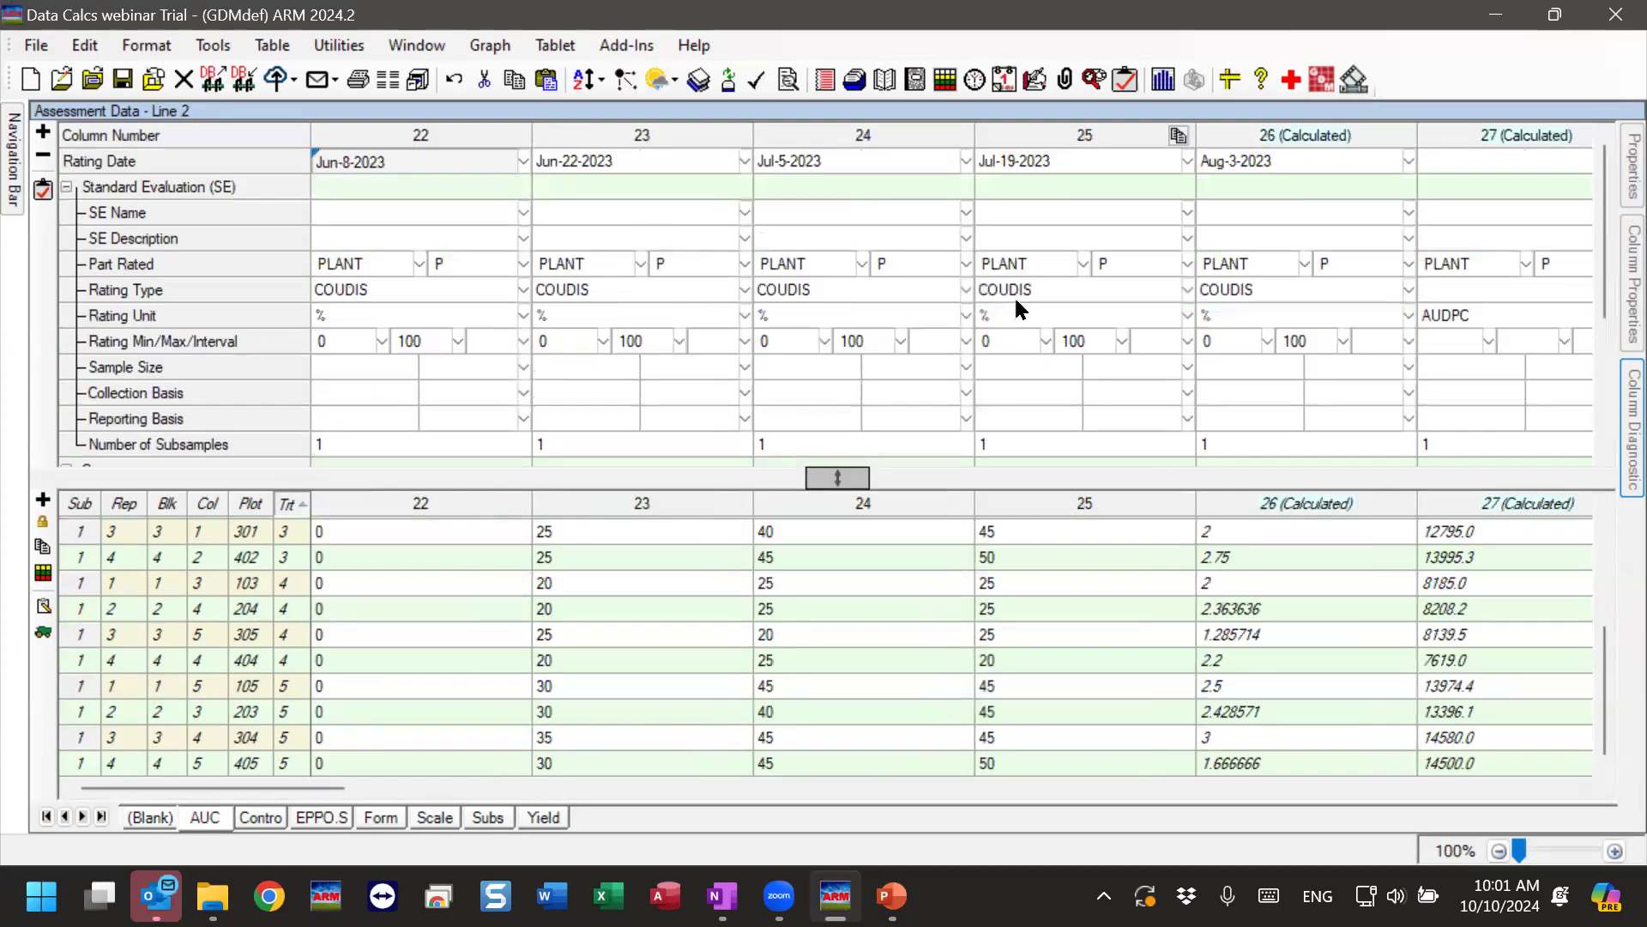
Copy the header of column 24 and paste it onto empty column 33 in the AUC group.
click(815, 295)
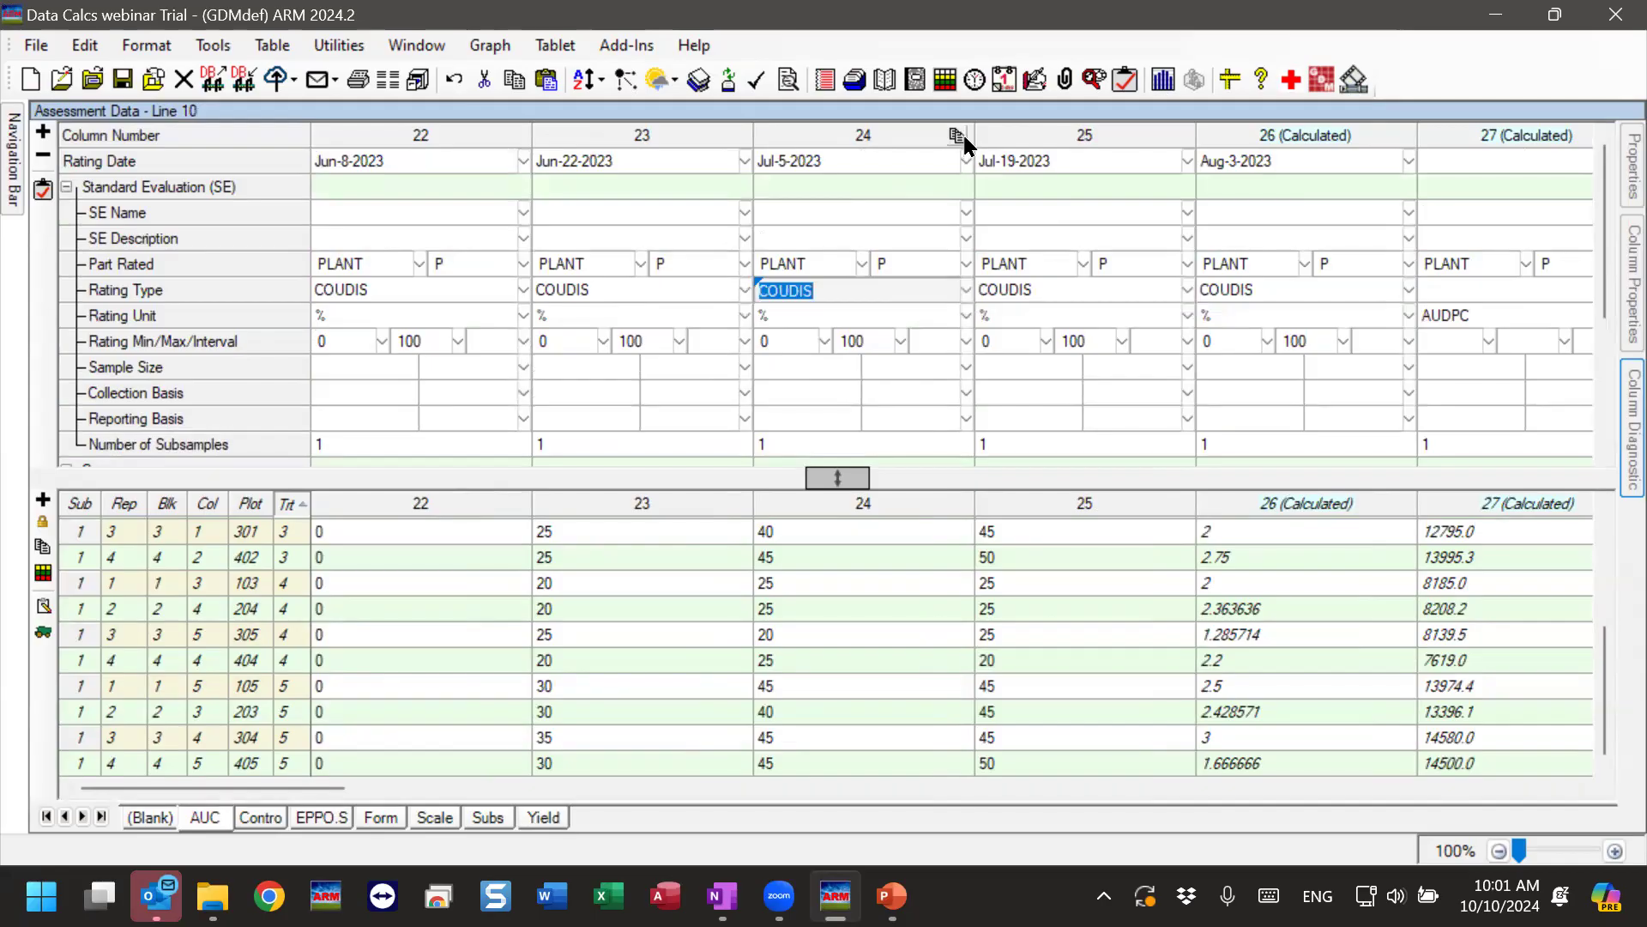
click(939, 161)
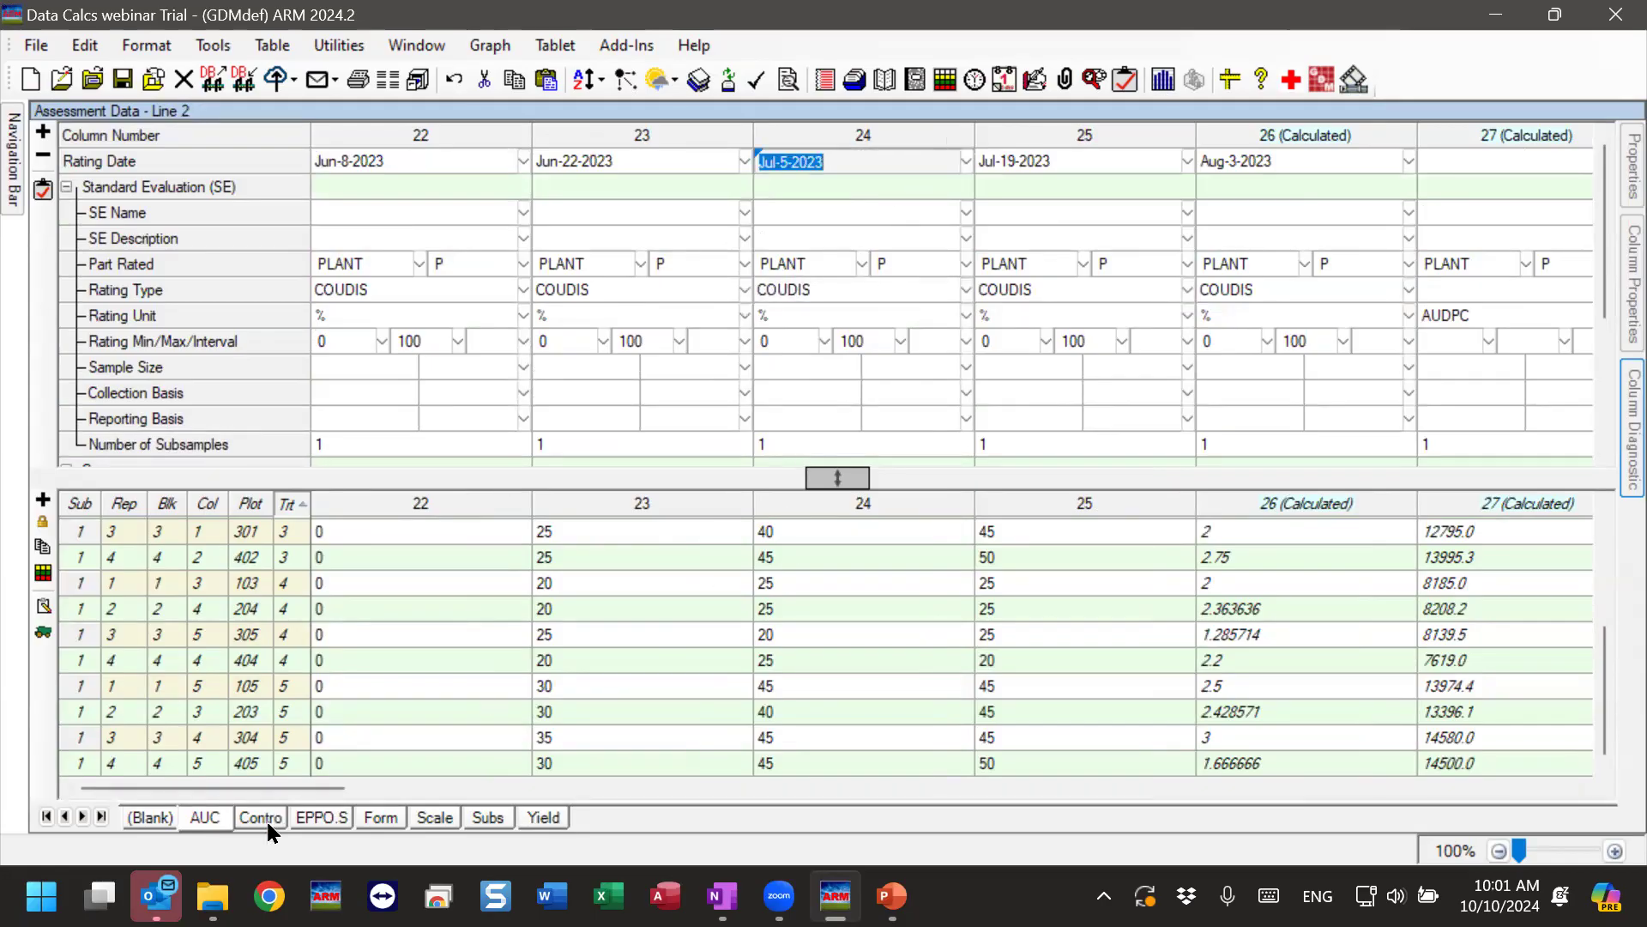
click(225, 820)
drag(236, 788, 424, 788)
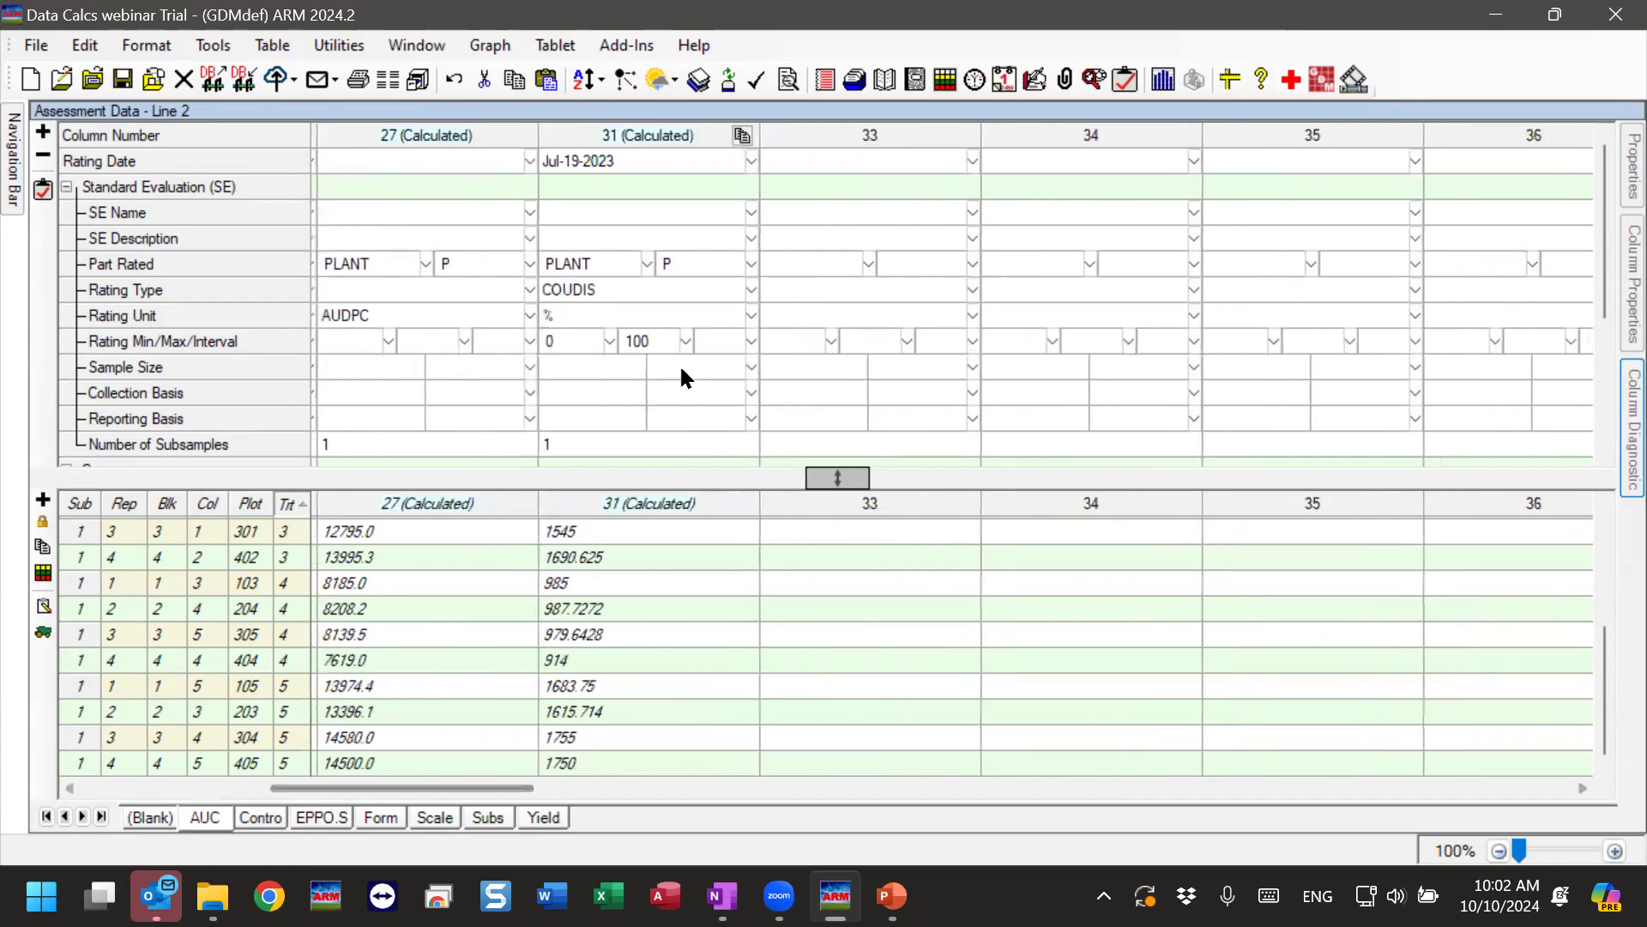
click(963, 135)
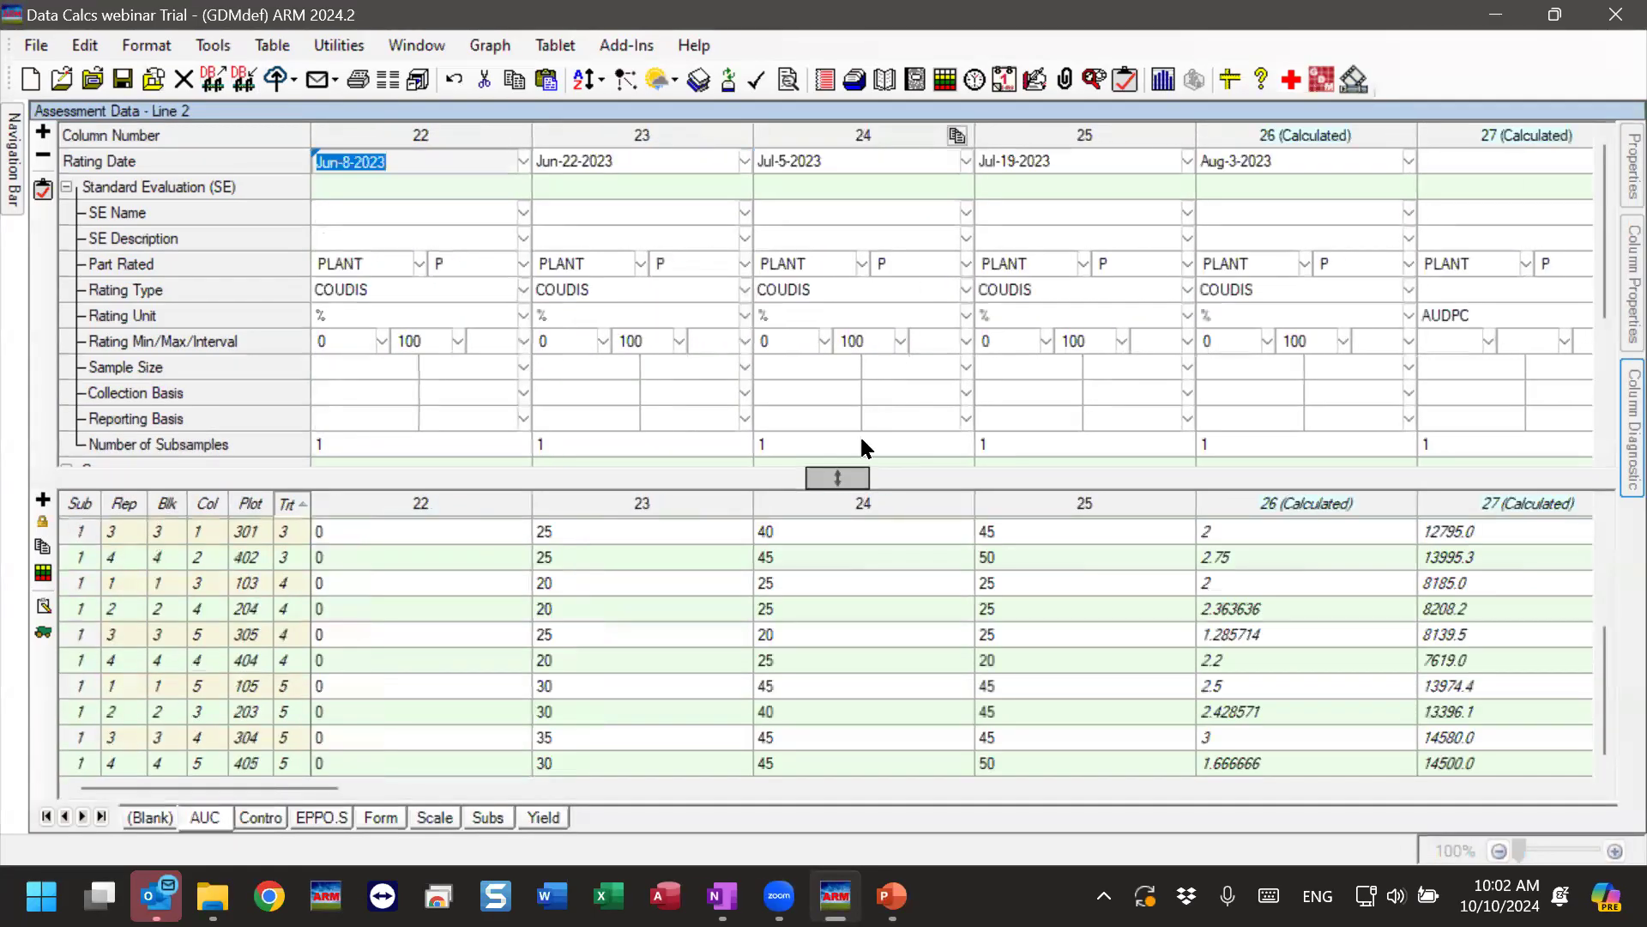
drag(203, 788, 404, 788)
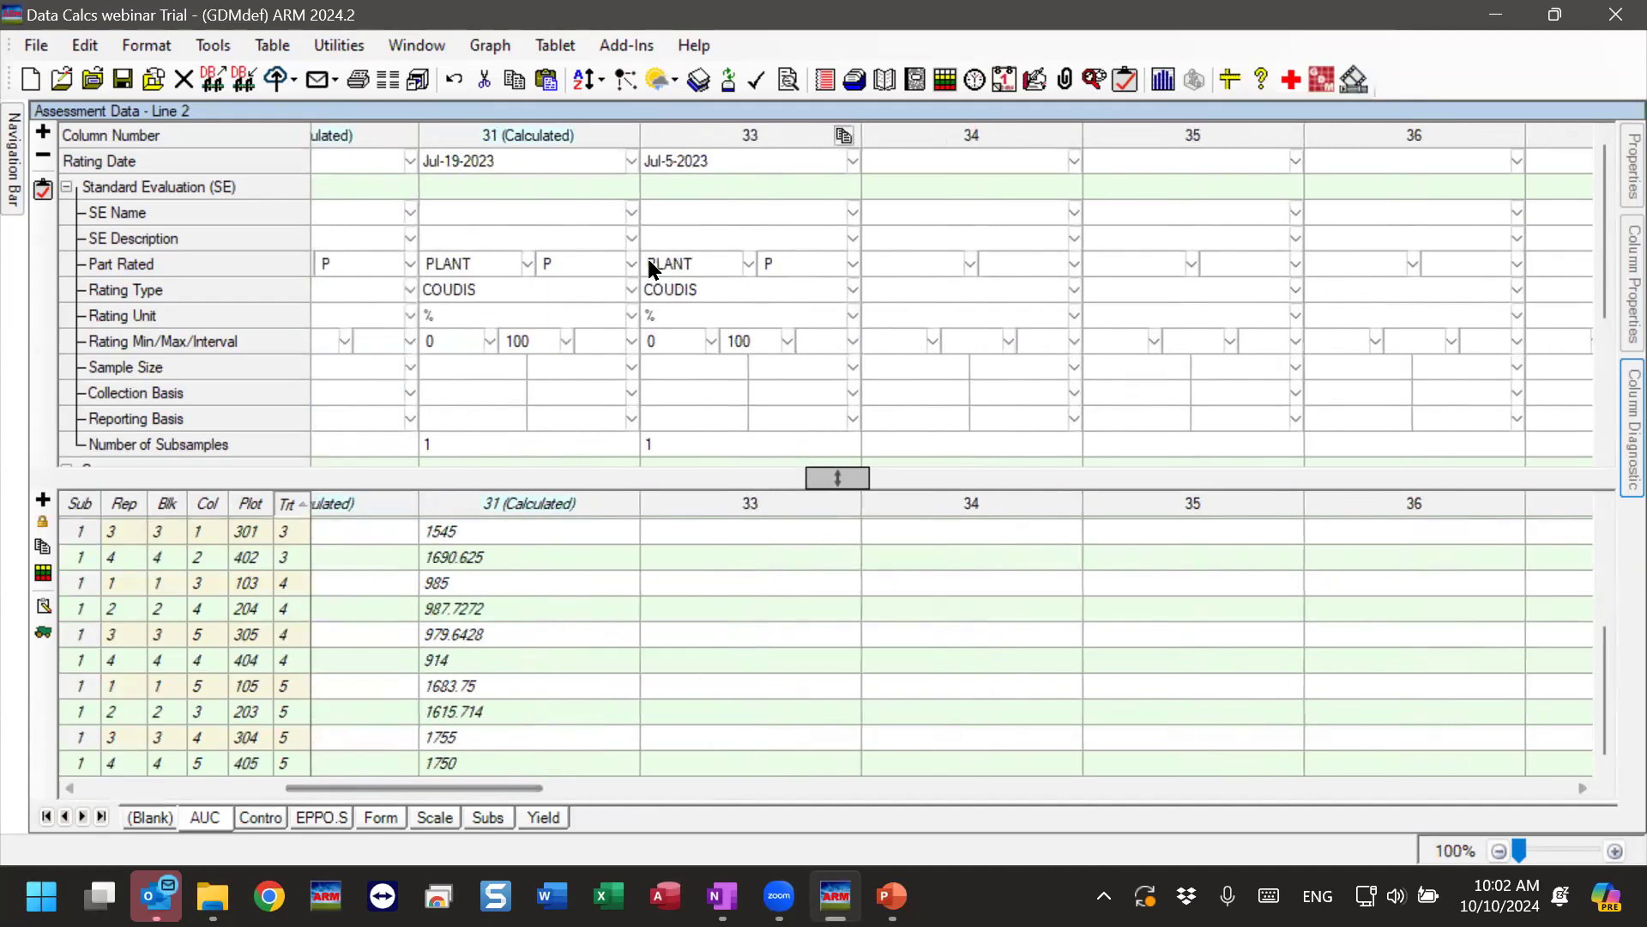
Set column 33's rating date to Aug-11-2023 and select its data cell for plot 102.
click(691, 160)
click(852, 160)
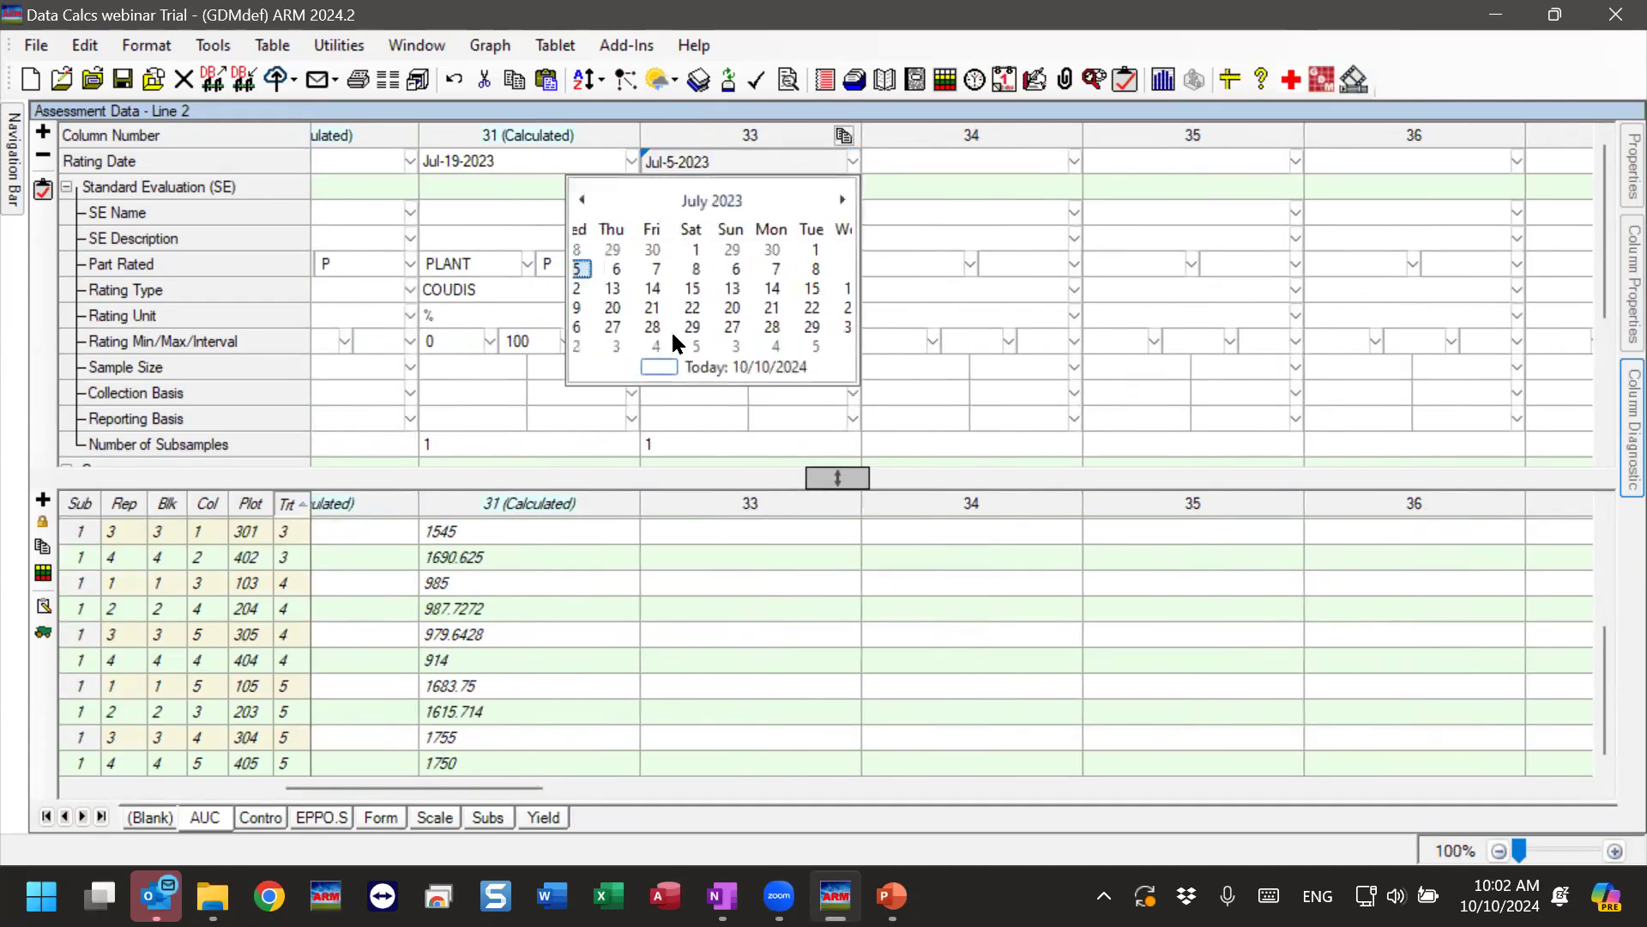
click(841, 199)
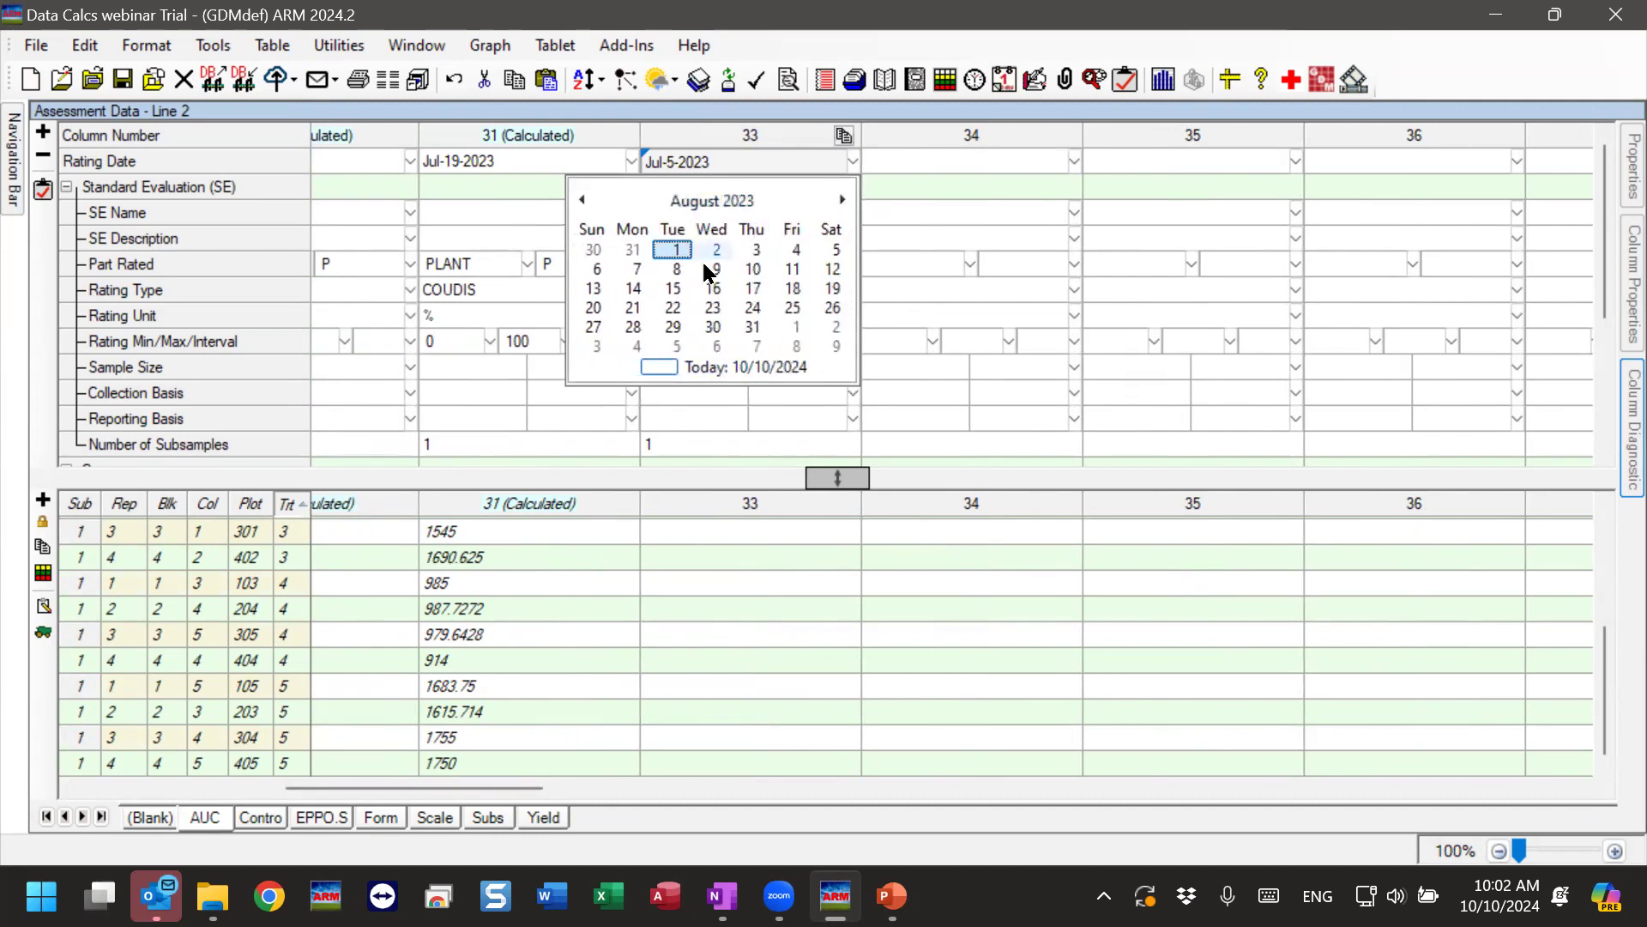
click(792, 268)
click(702, 528)
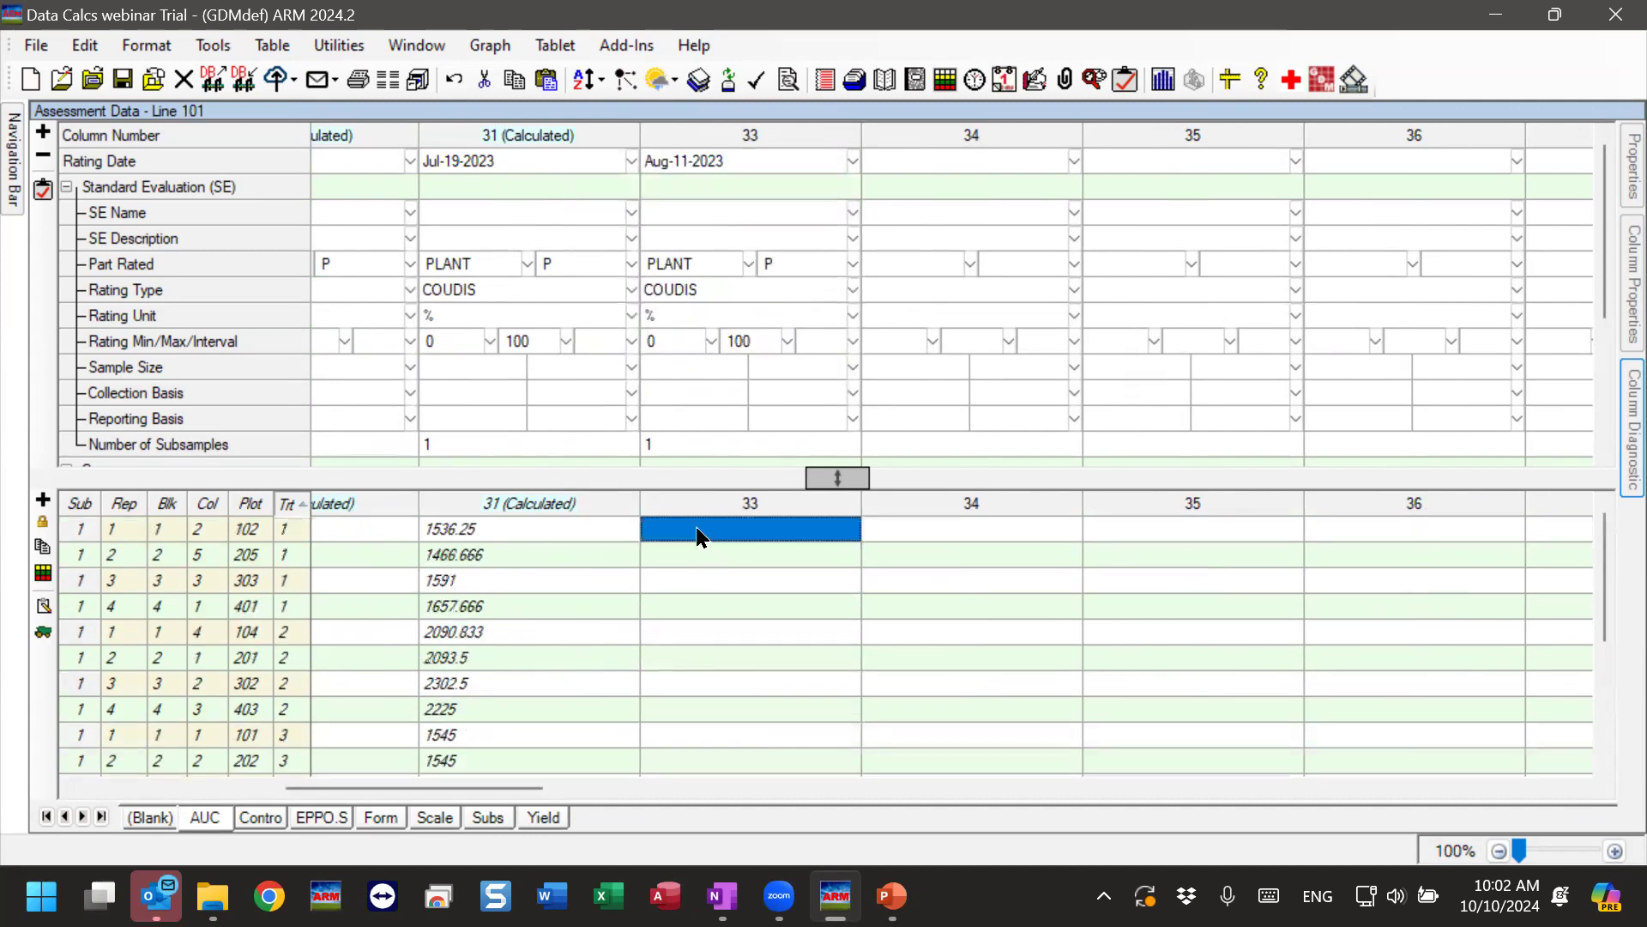
Enter 12 for plot 102 in column 33 and turn off automatic recalculation after edits for this trial.
text(12)
key(Return)
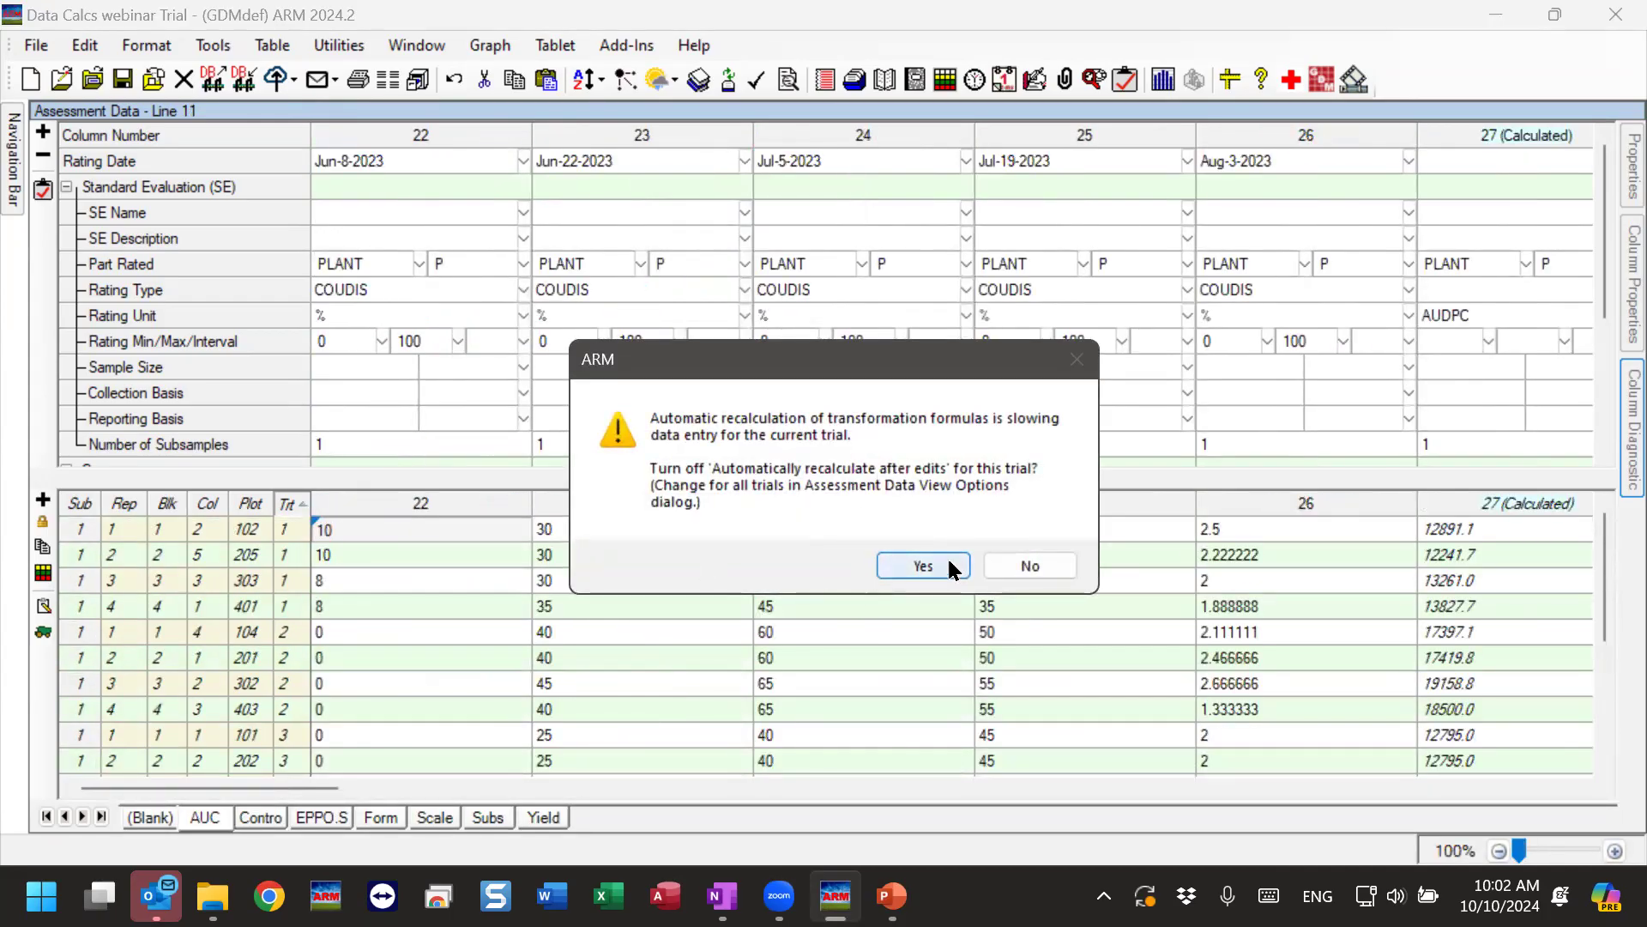
click(919, 566)
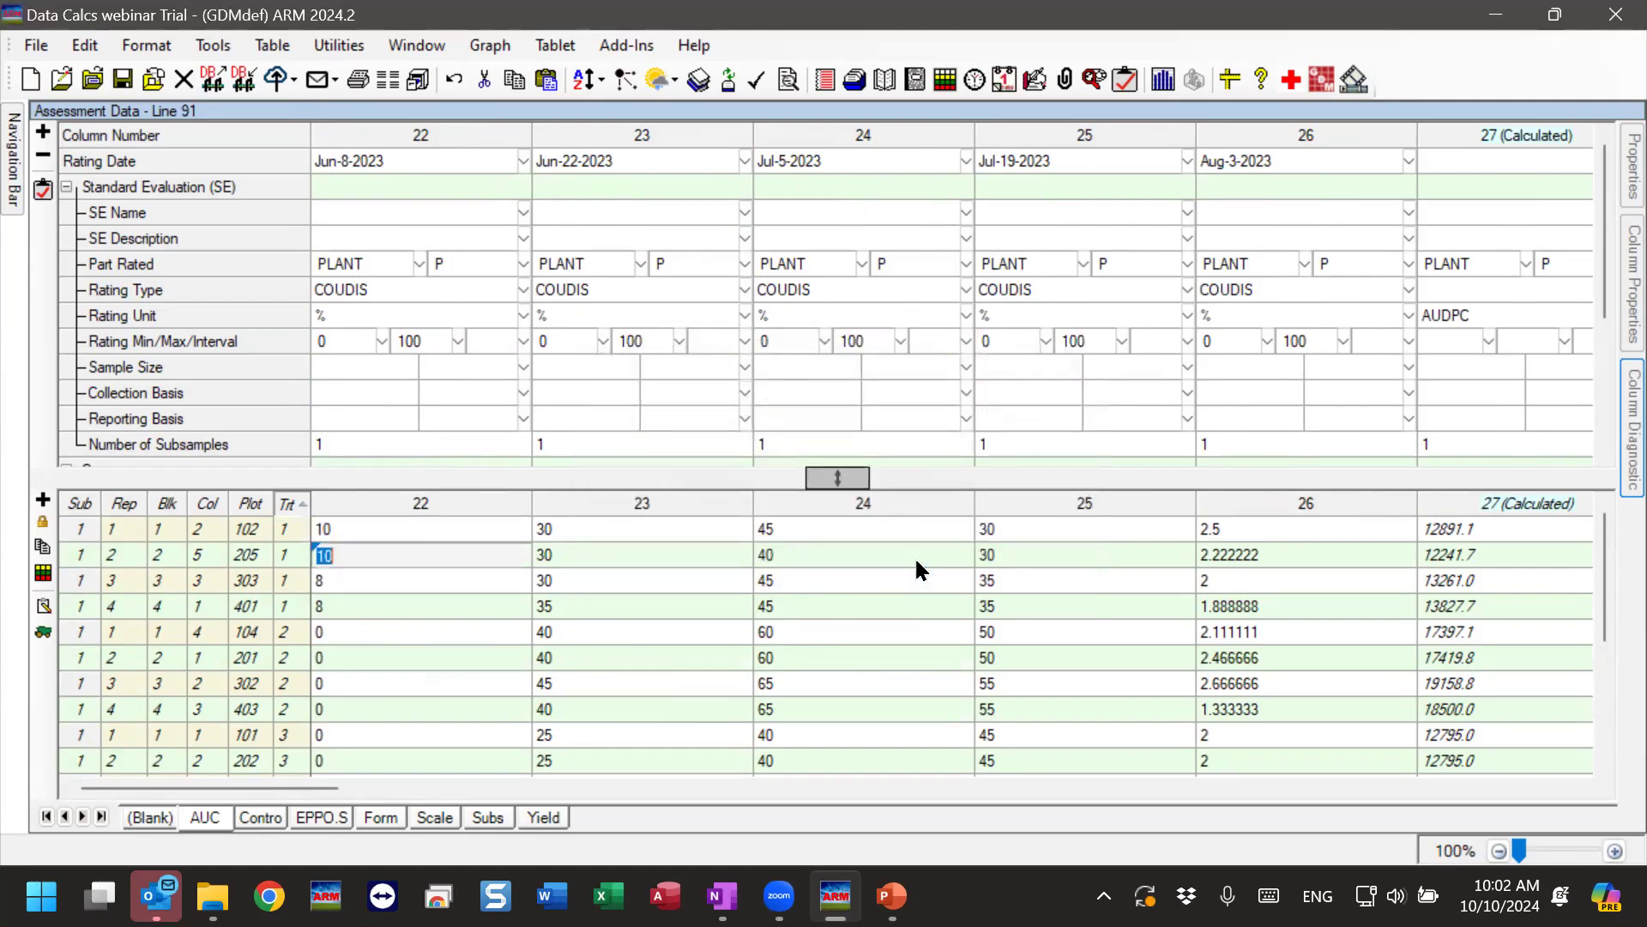
Check column 31's calculated values for plots 102 and 205 in the AUC group and column 21's rating type in the Scale group.
drag(248, 788, 399, 787)
click(786, 528)
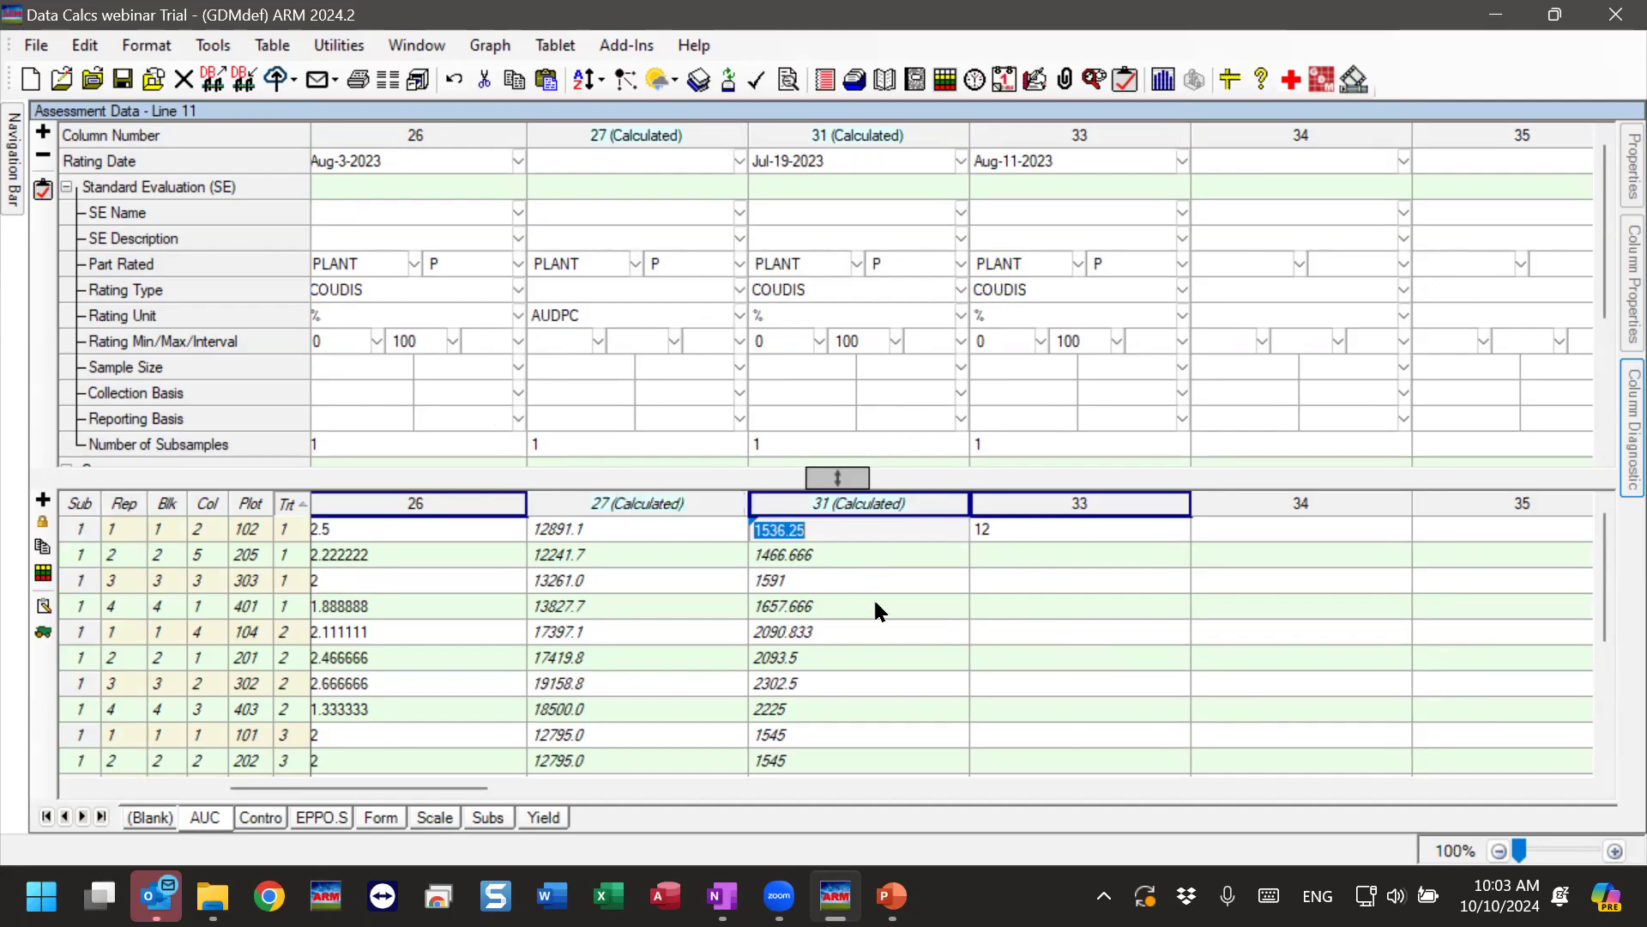
key(Down)
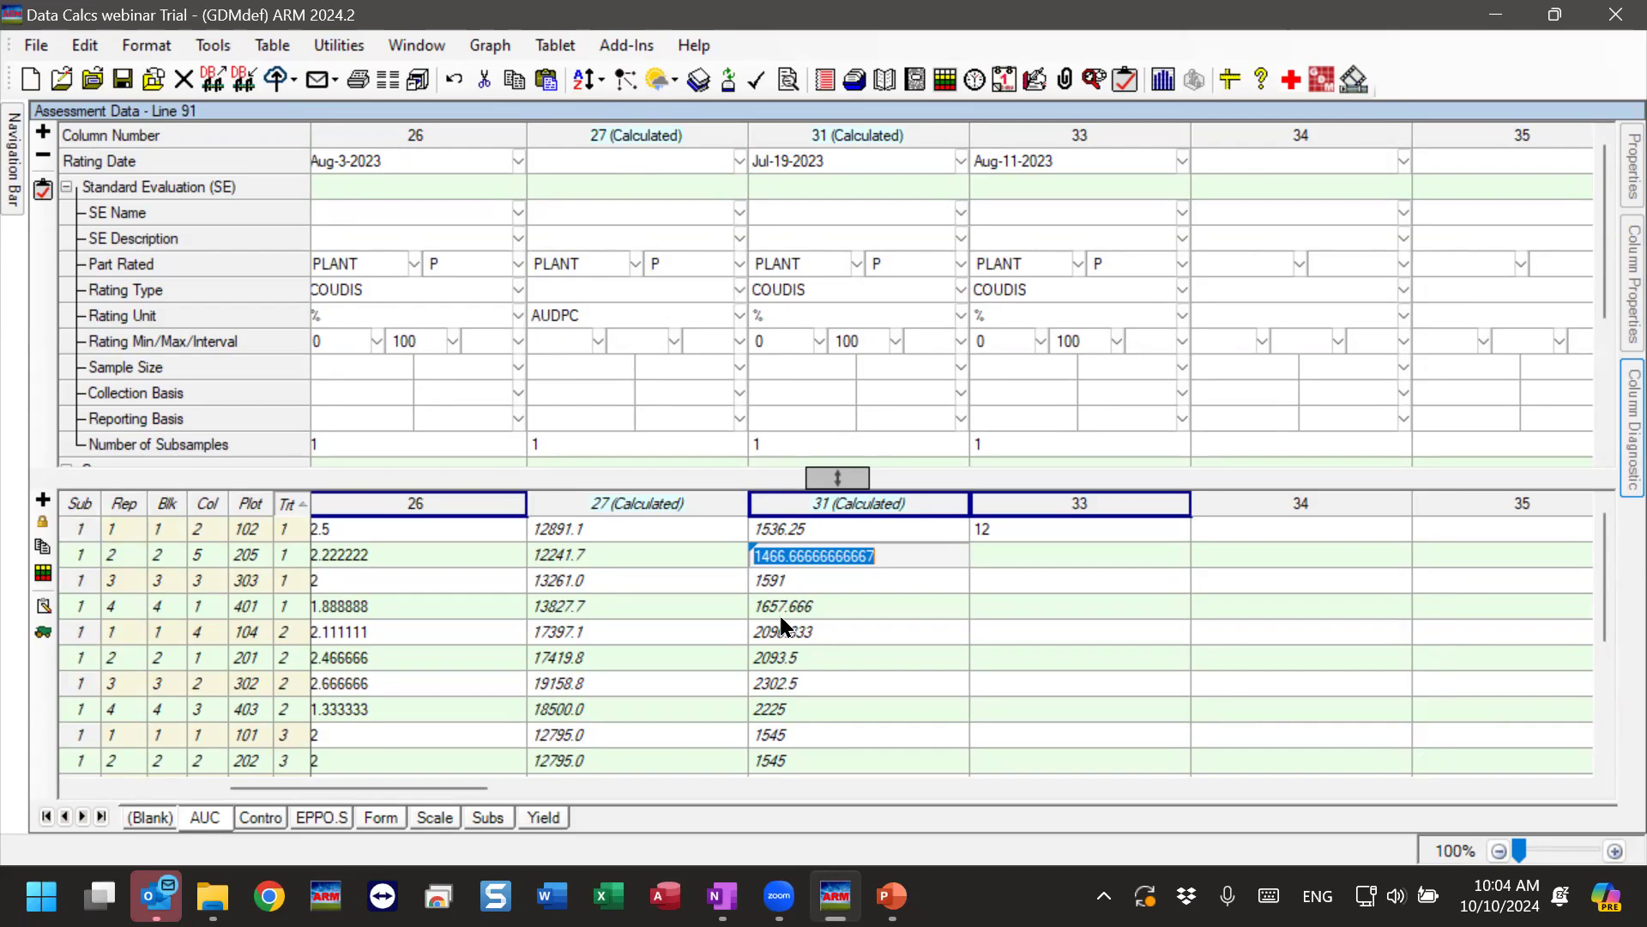
click(434, 818)
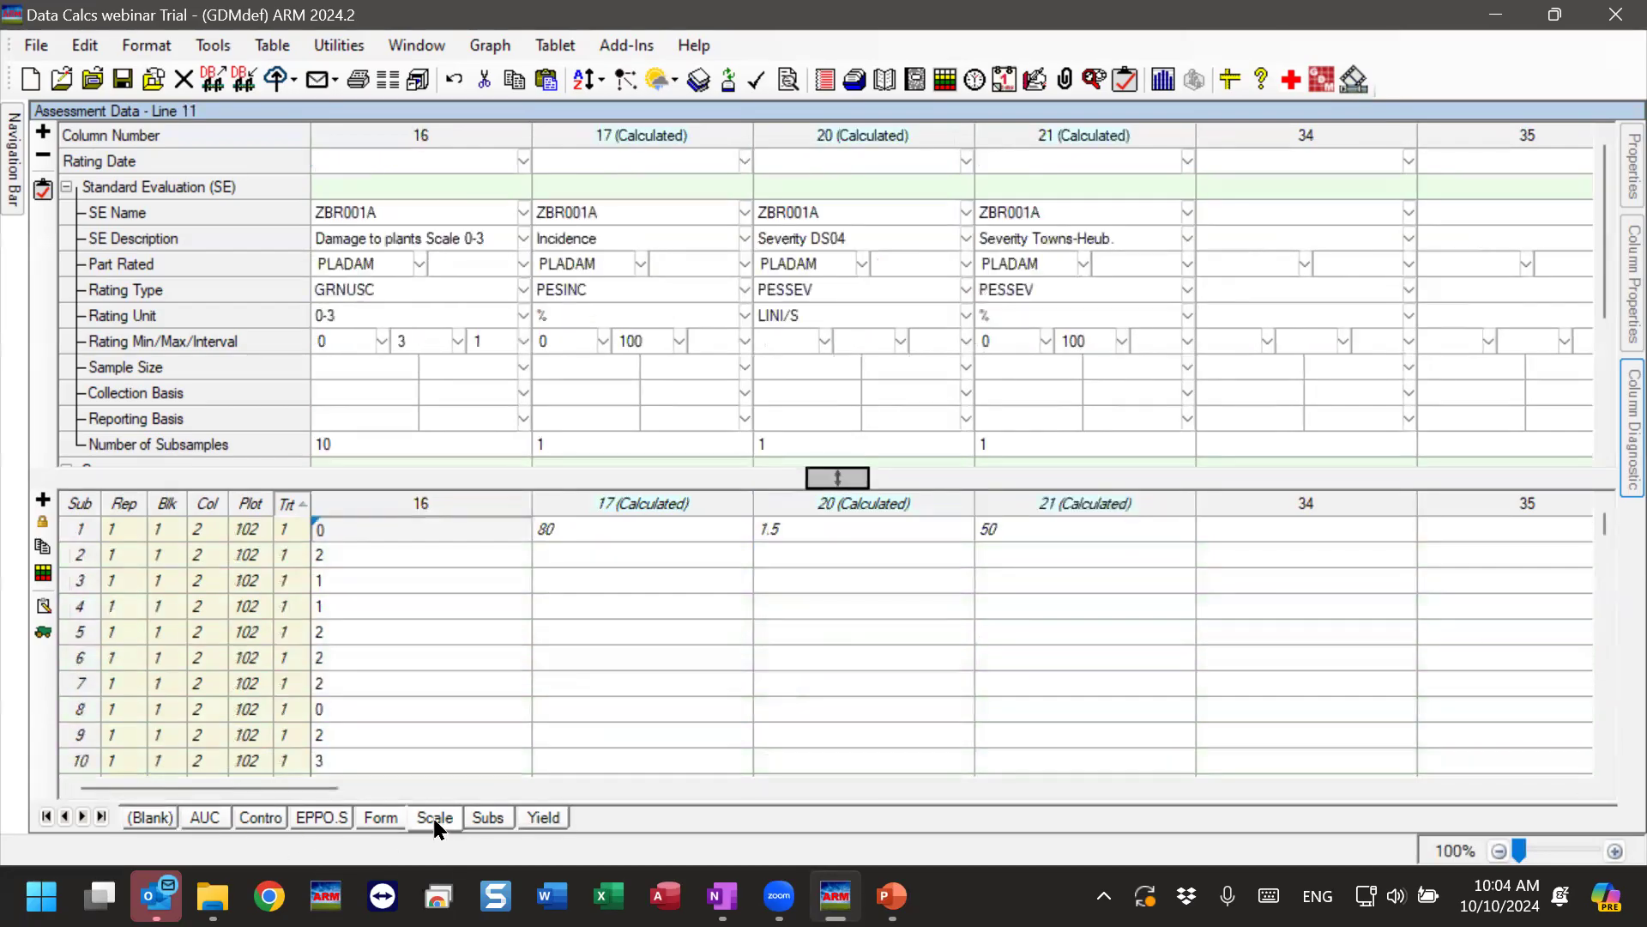
click(1029, 289)
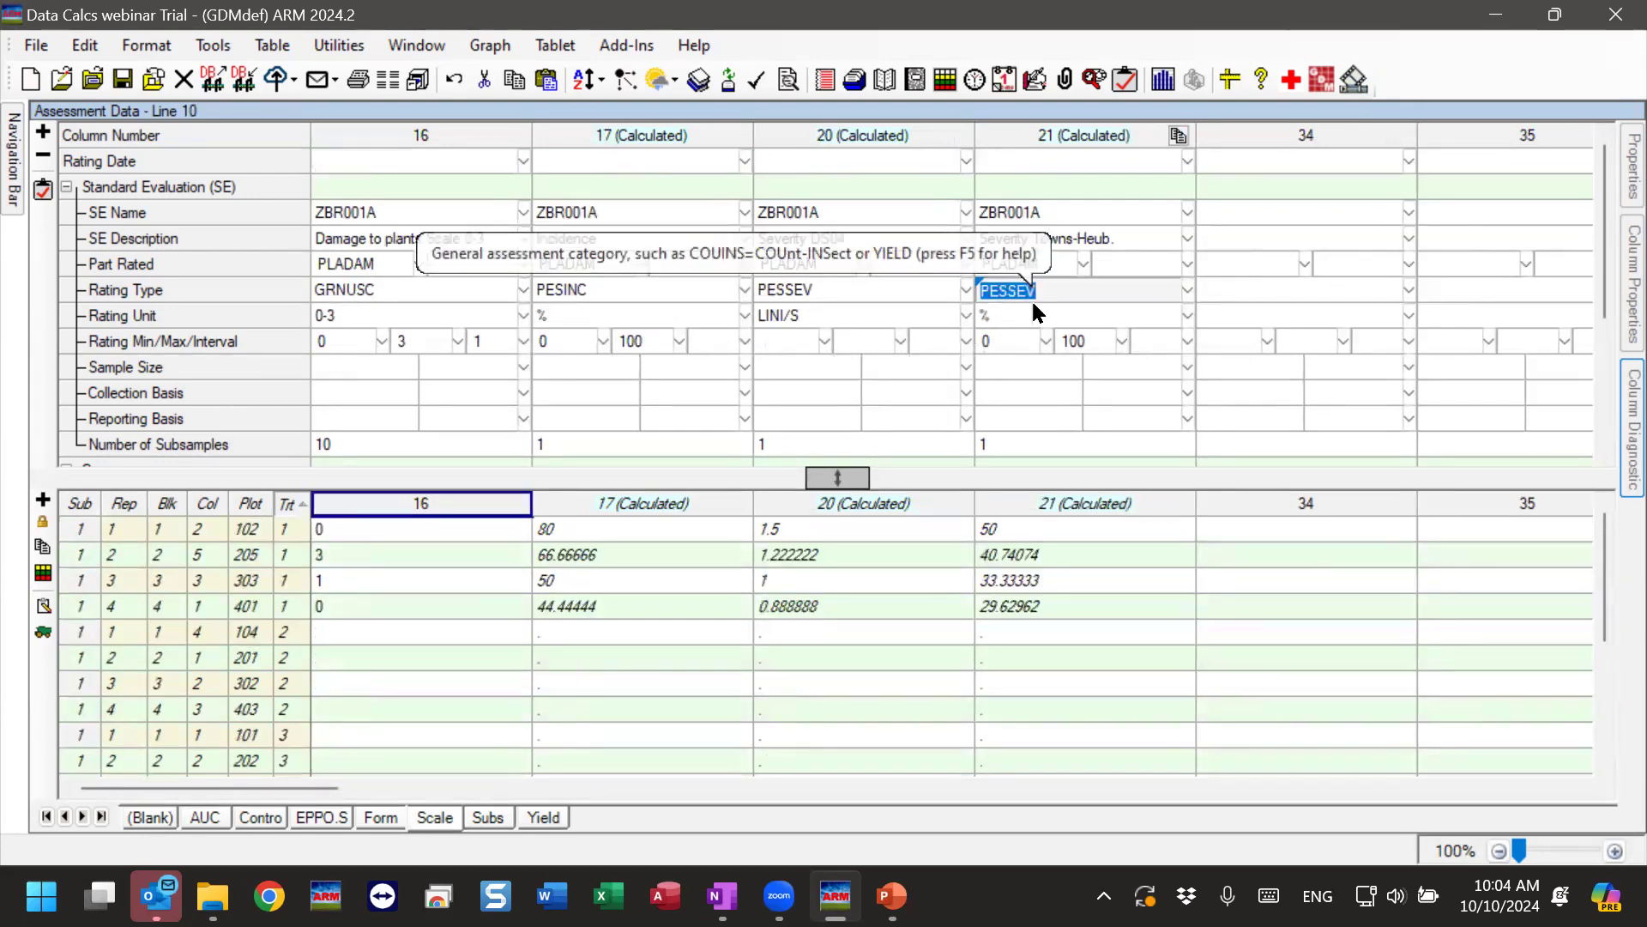
Apply the Abbott (% of Untreated) transformation to column 14 in the EPPO.S group, storing the result in column 34.
click(326, 817)
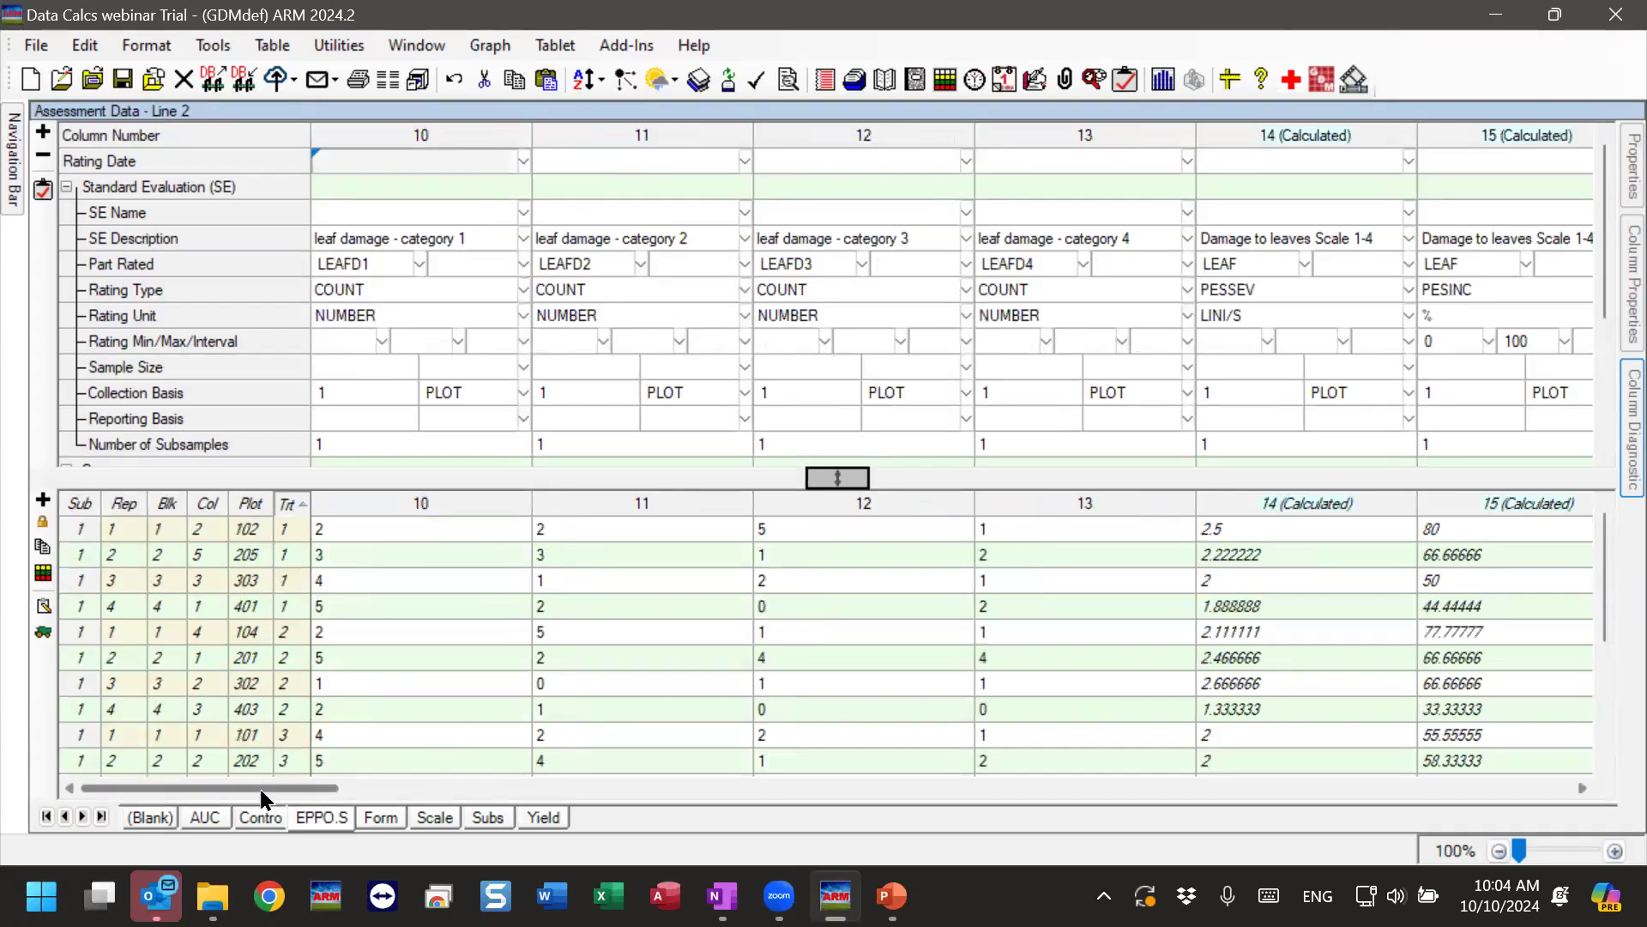
drag(259, 785, 331, 785)
click(883, 290)
click(875, 530)
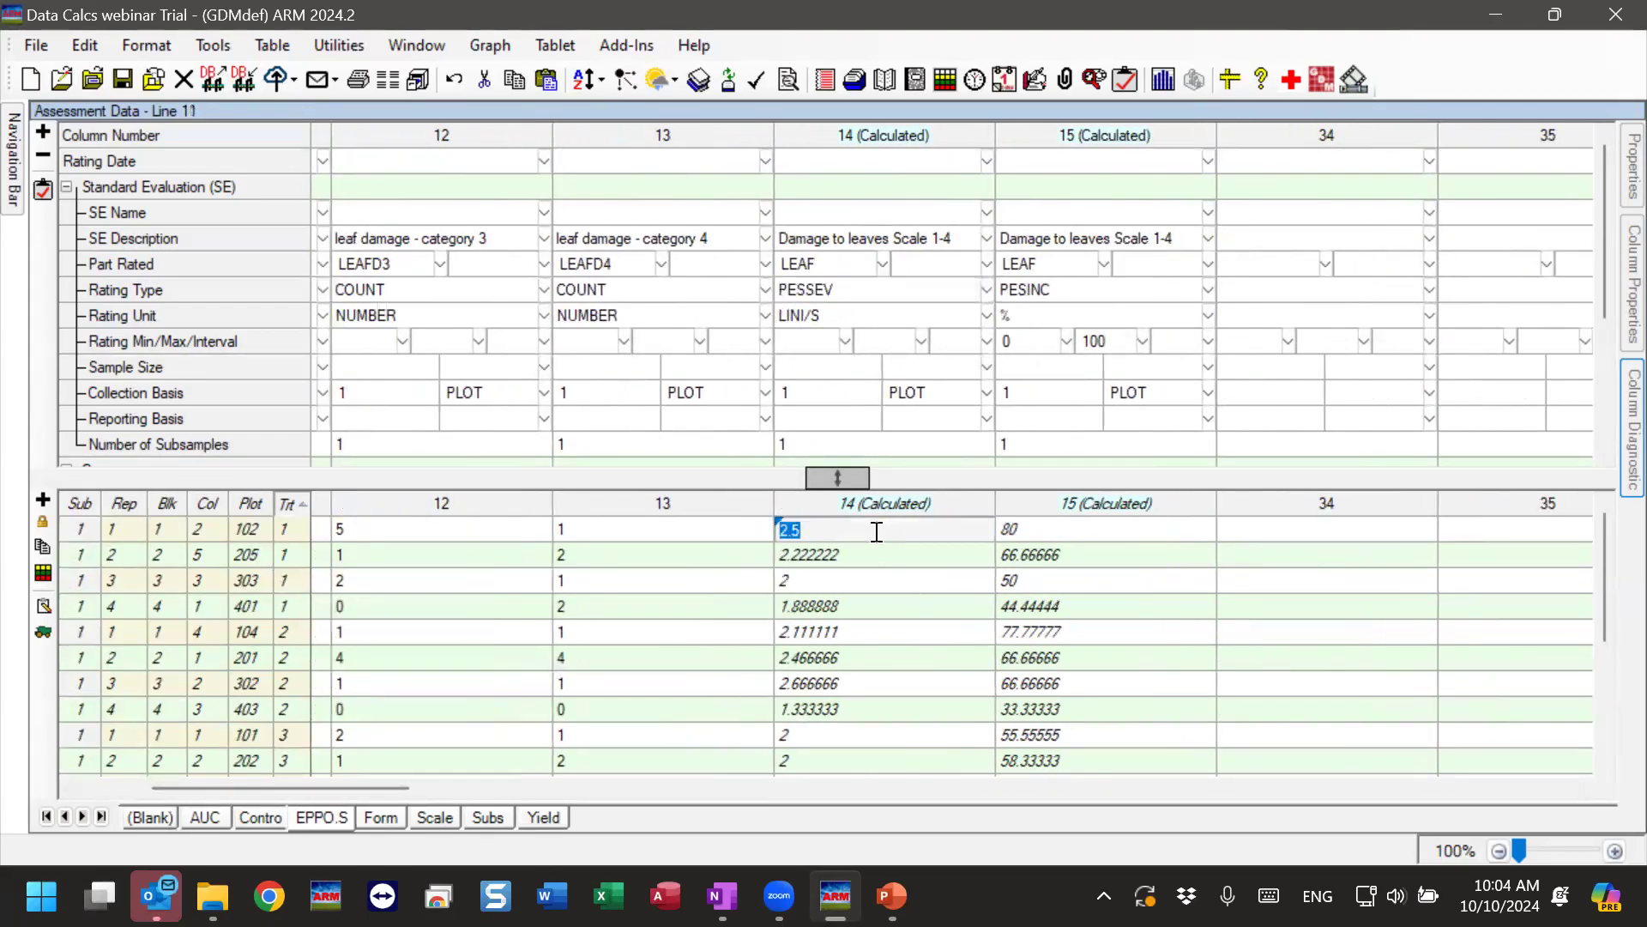
click(233, 50)
click(269, 216)
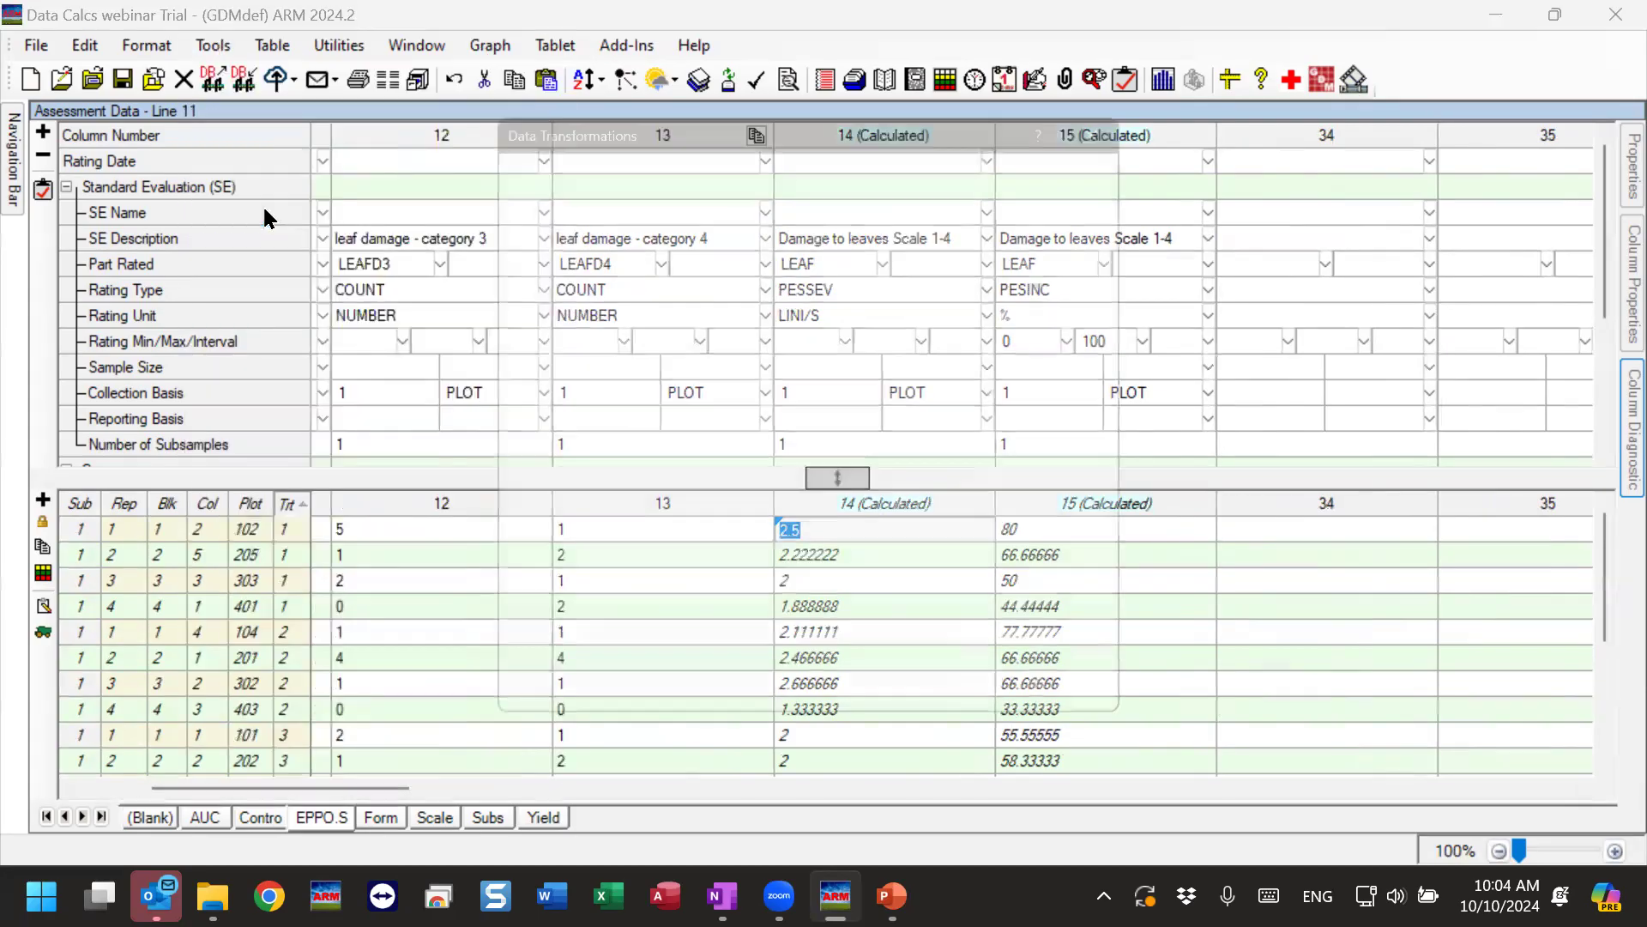
drag(859, 123, 466, 120)
double_click(607, 663)
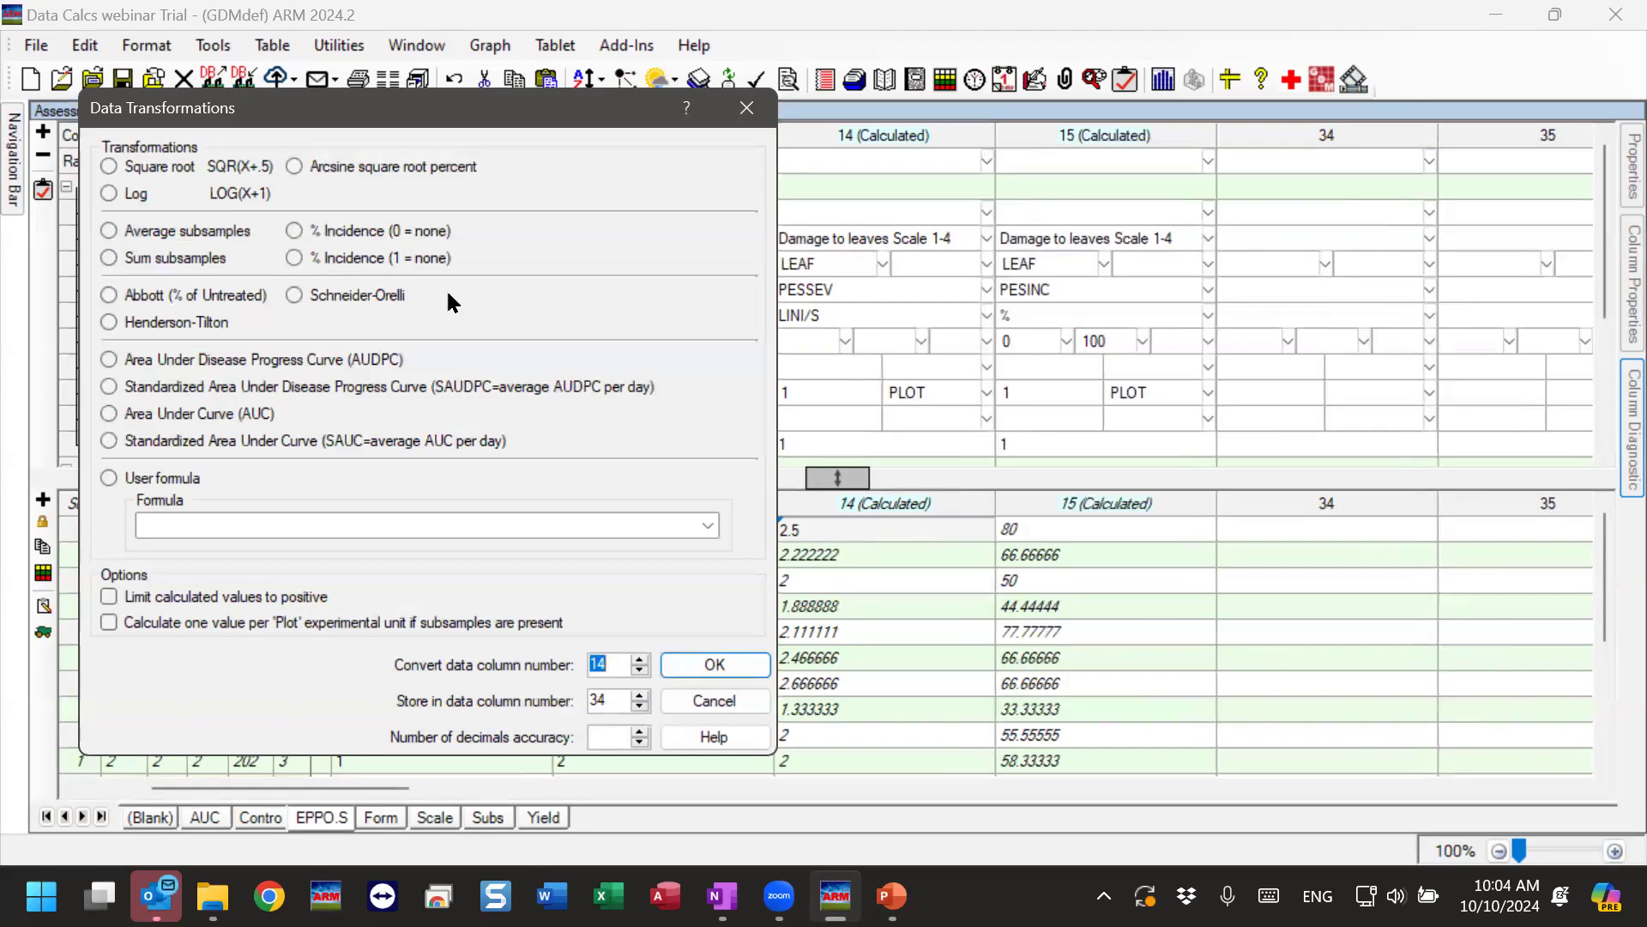
click(168, 296)
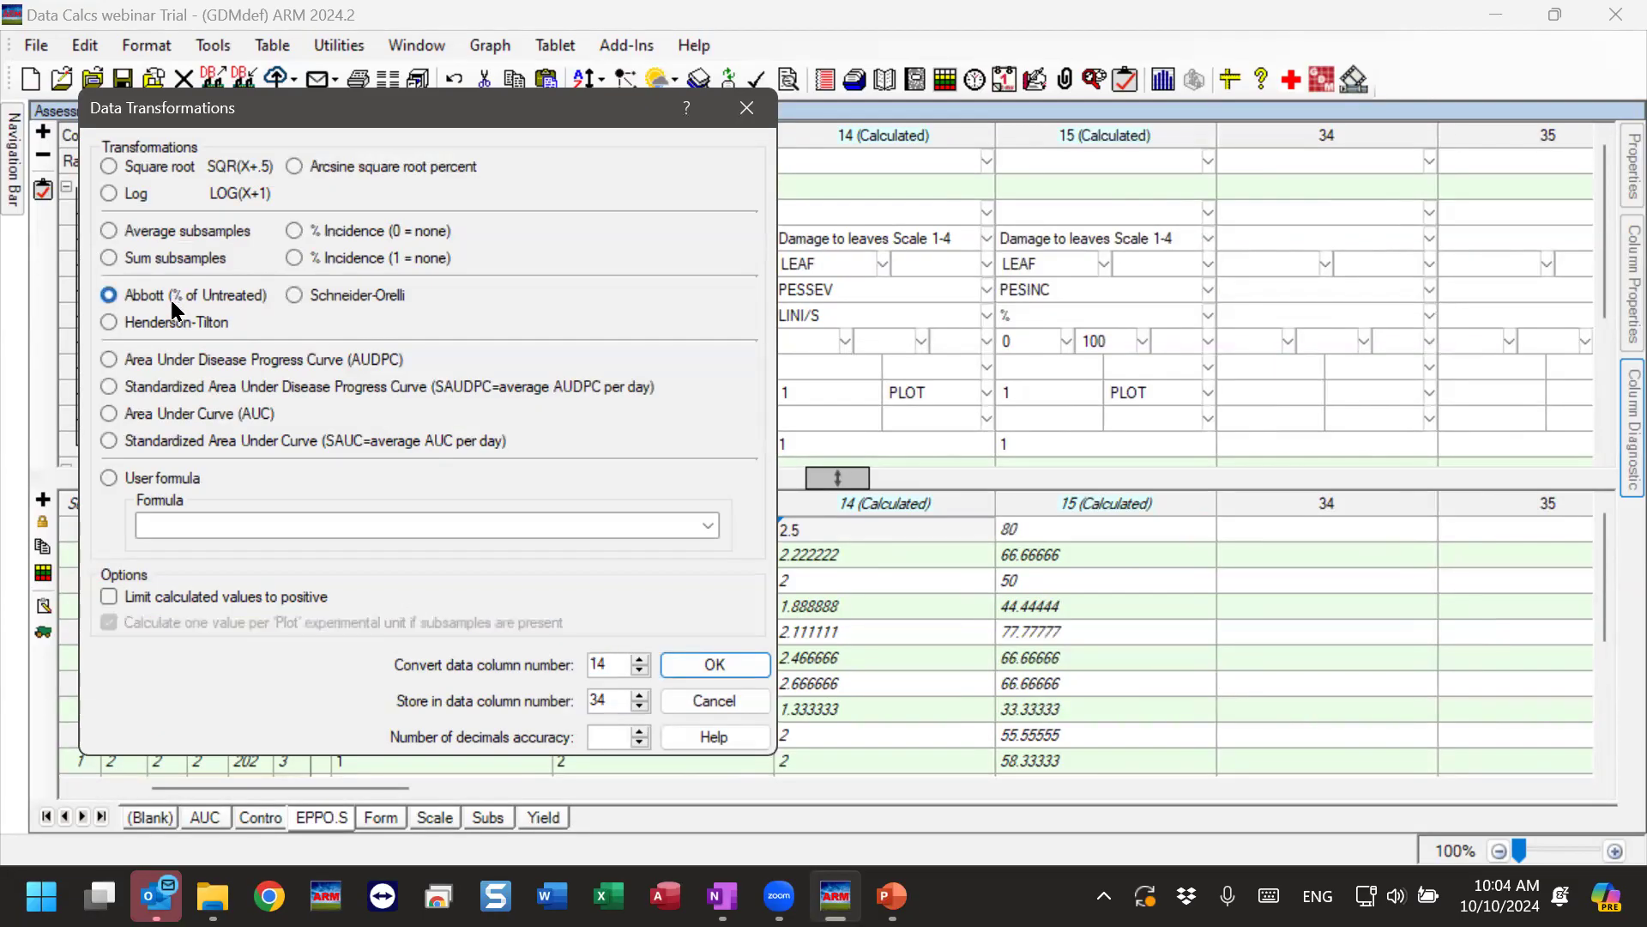
click(710, 666)
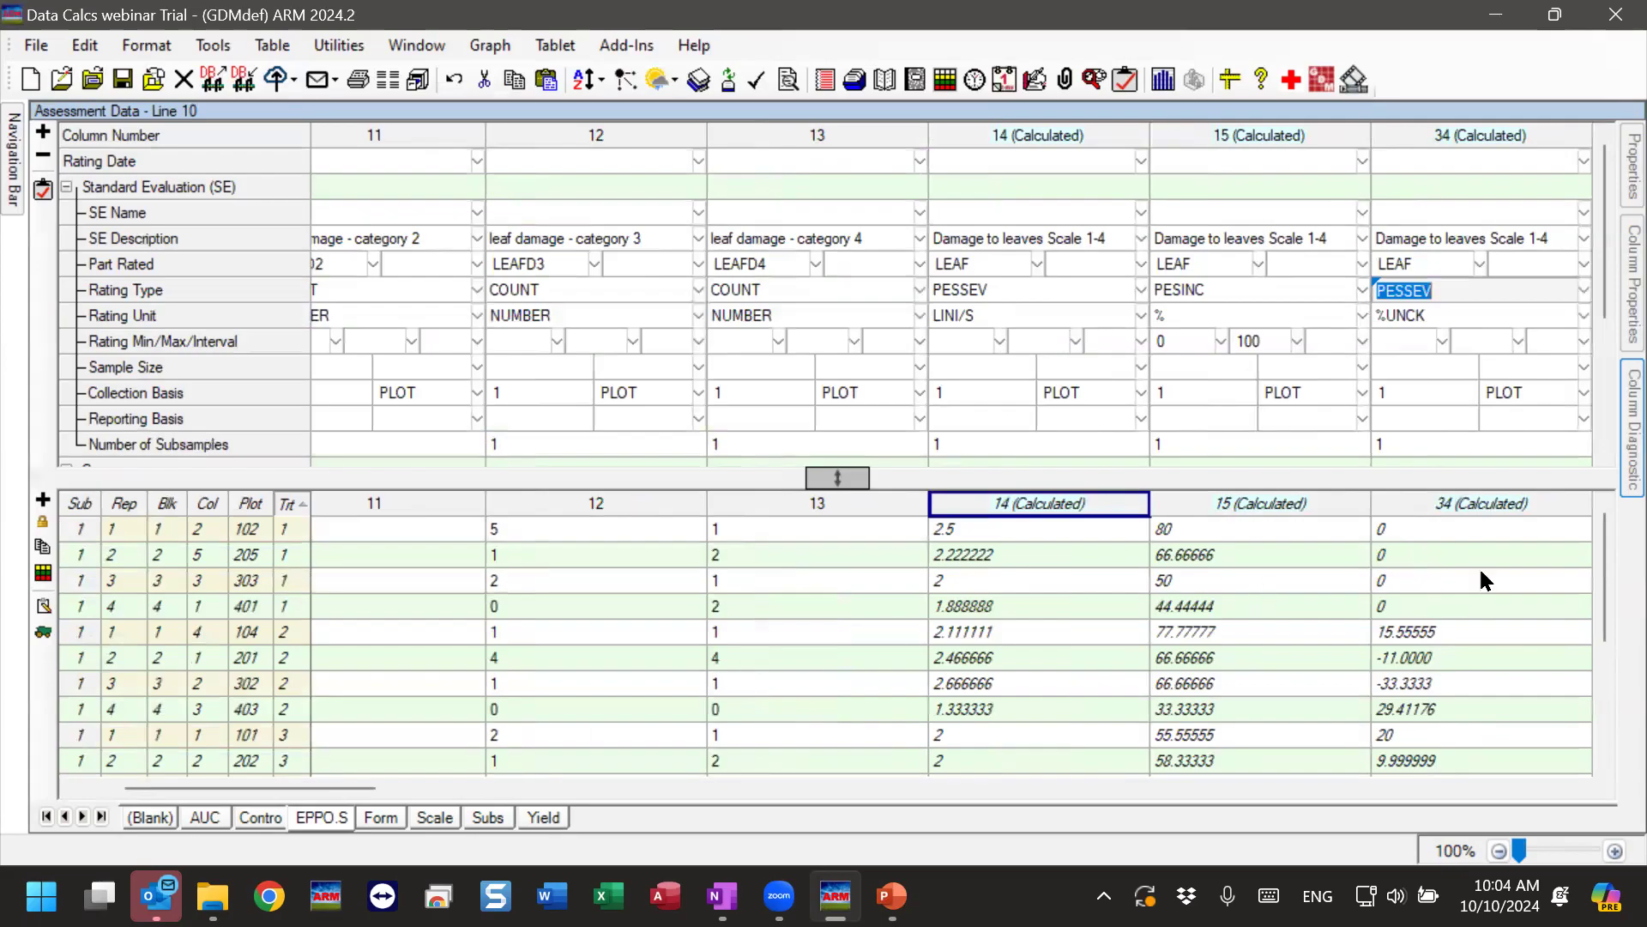
Examine the calculated Abbott values in column 34 from plot 303 down to plot 101.
drag(1482, 572, 1501, 731)
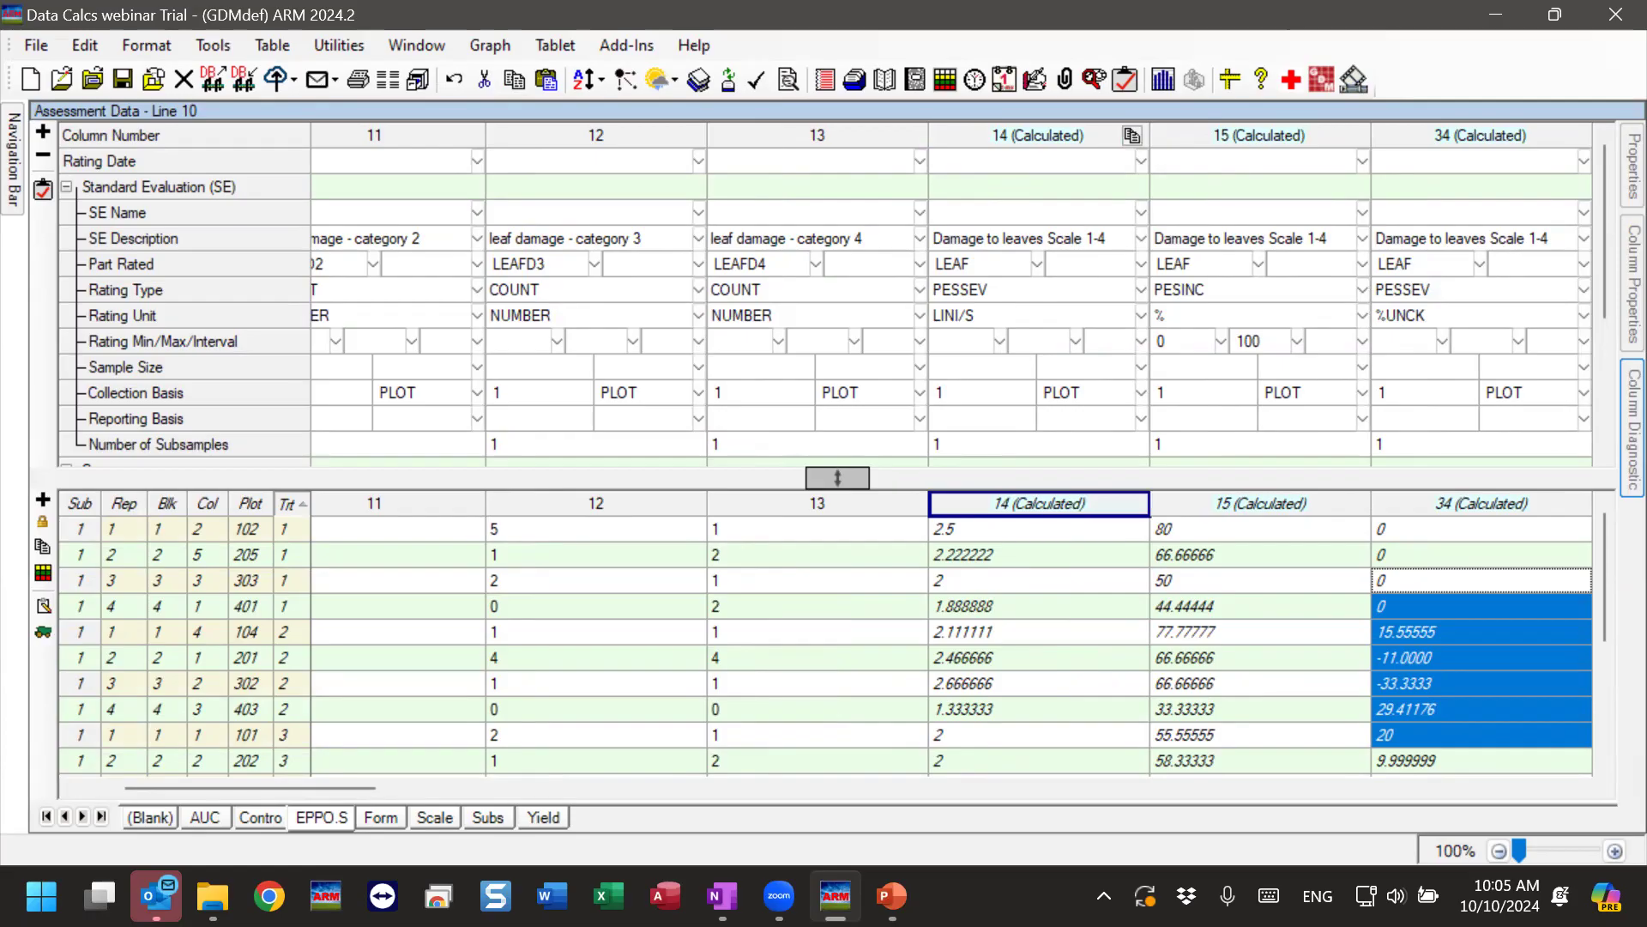
click(886, 83)
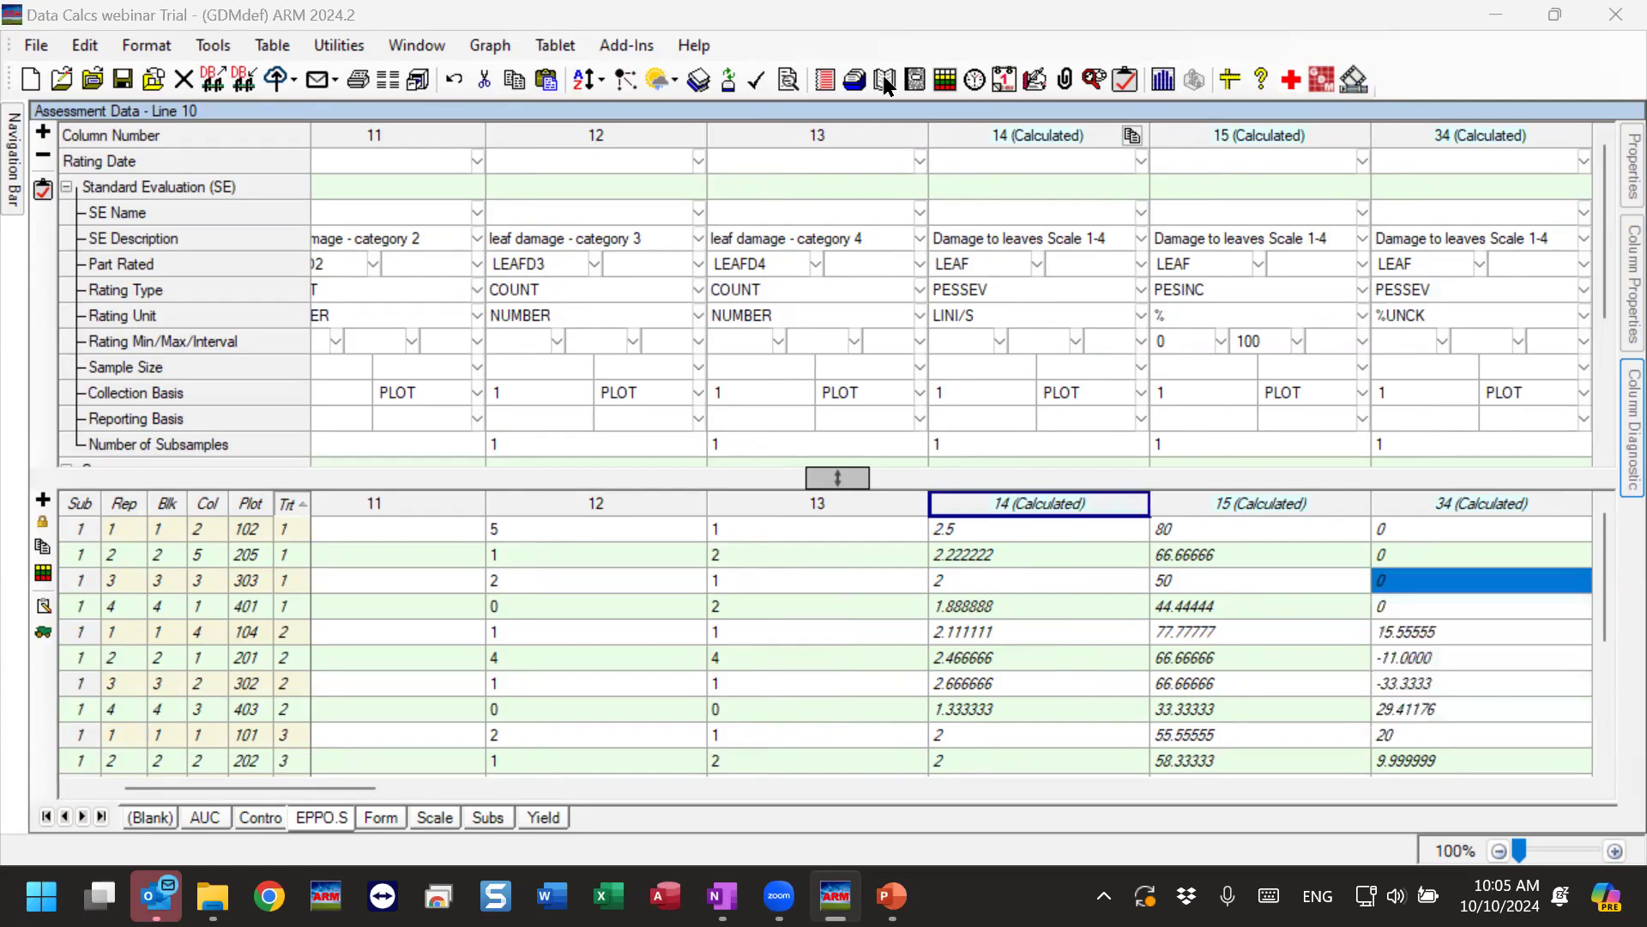